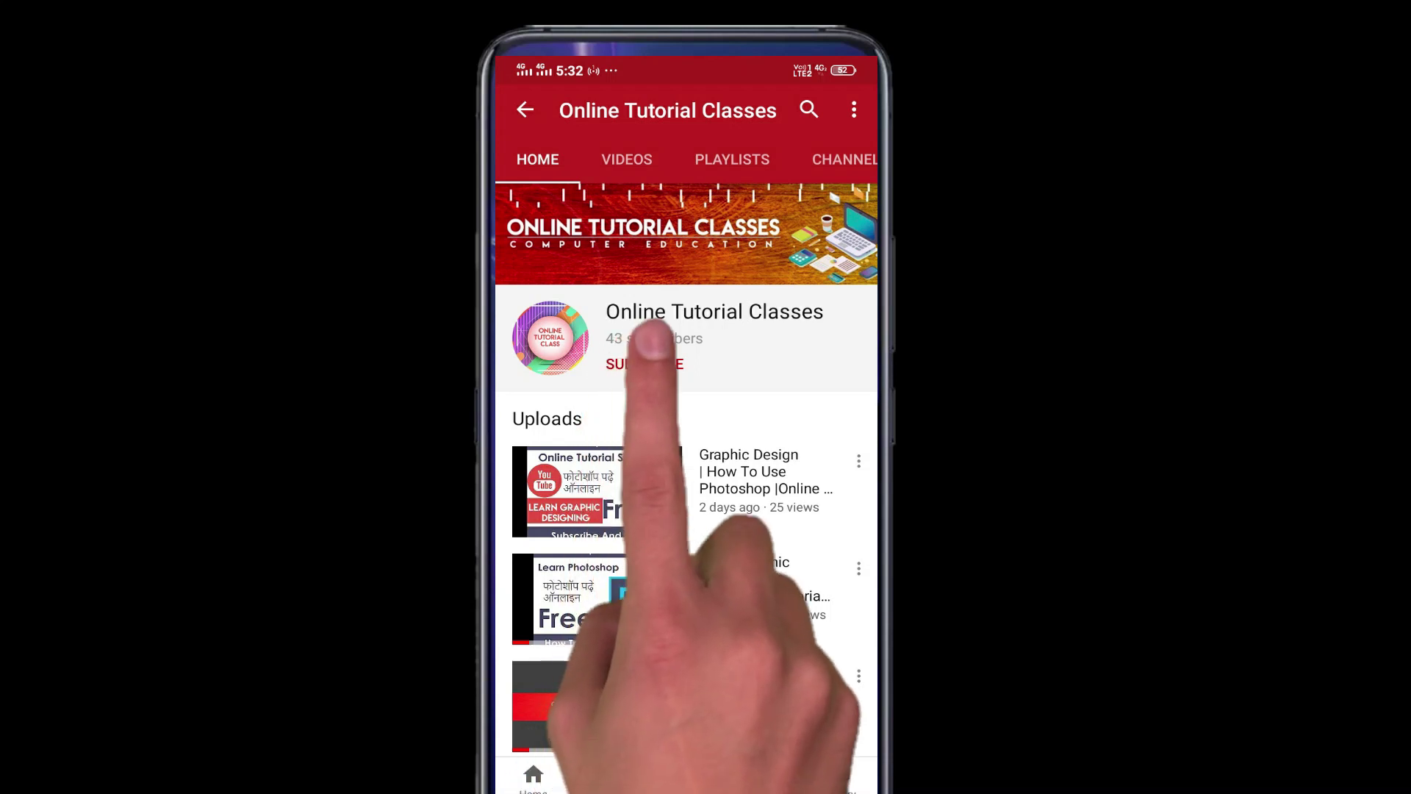
Subscribe to the Online Tutorial Classes channel and turn on its notification bell.
{"action": "left_click", "coordinate": [644, 364]}
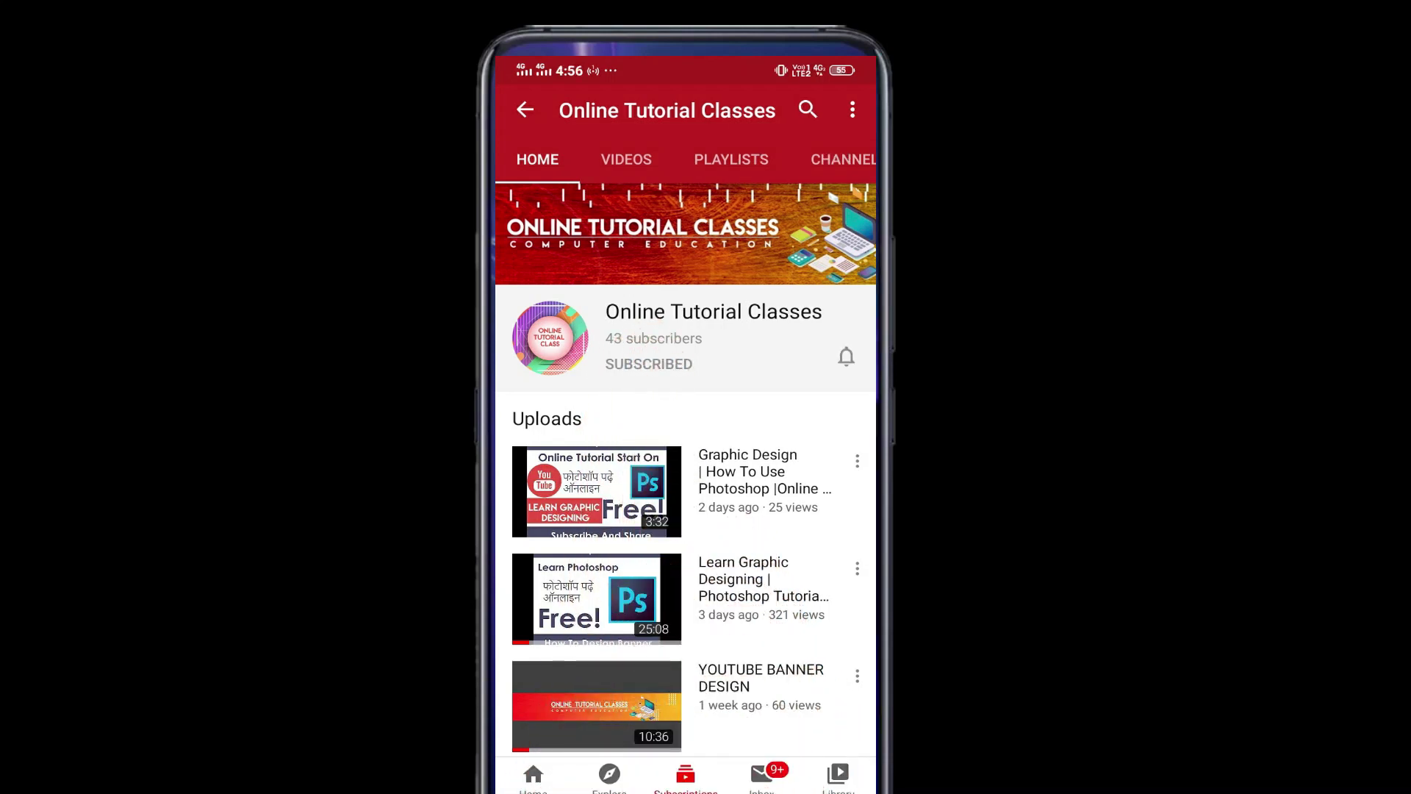
{"action": "left_click", "coordinate": [845, 356]}
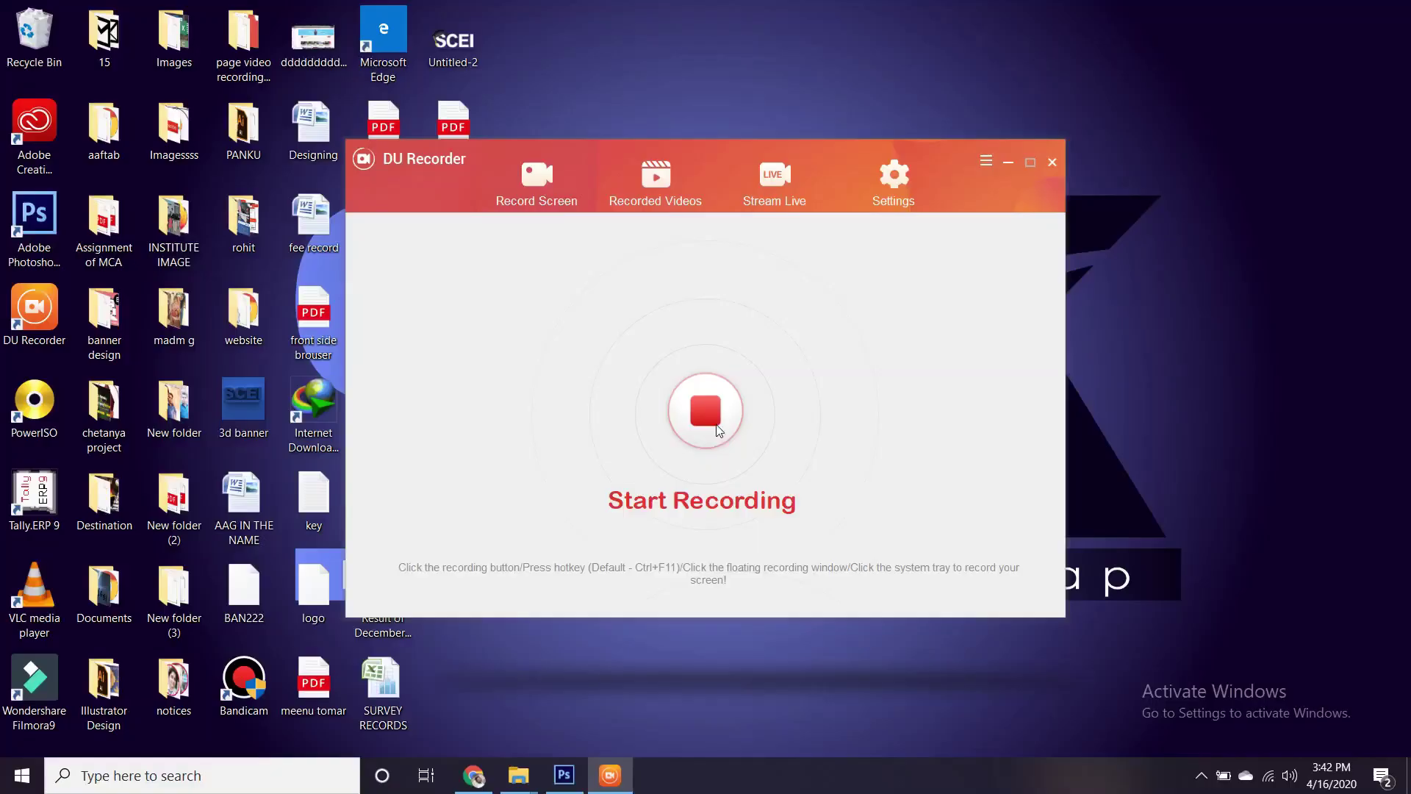
Bring Photoshop to the front, showing the finished Online Tutorial Classes banner document.
{"action": "left_click", "coordinate": [564, 773]}
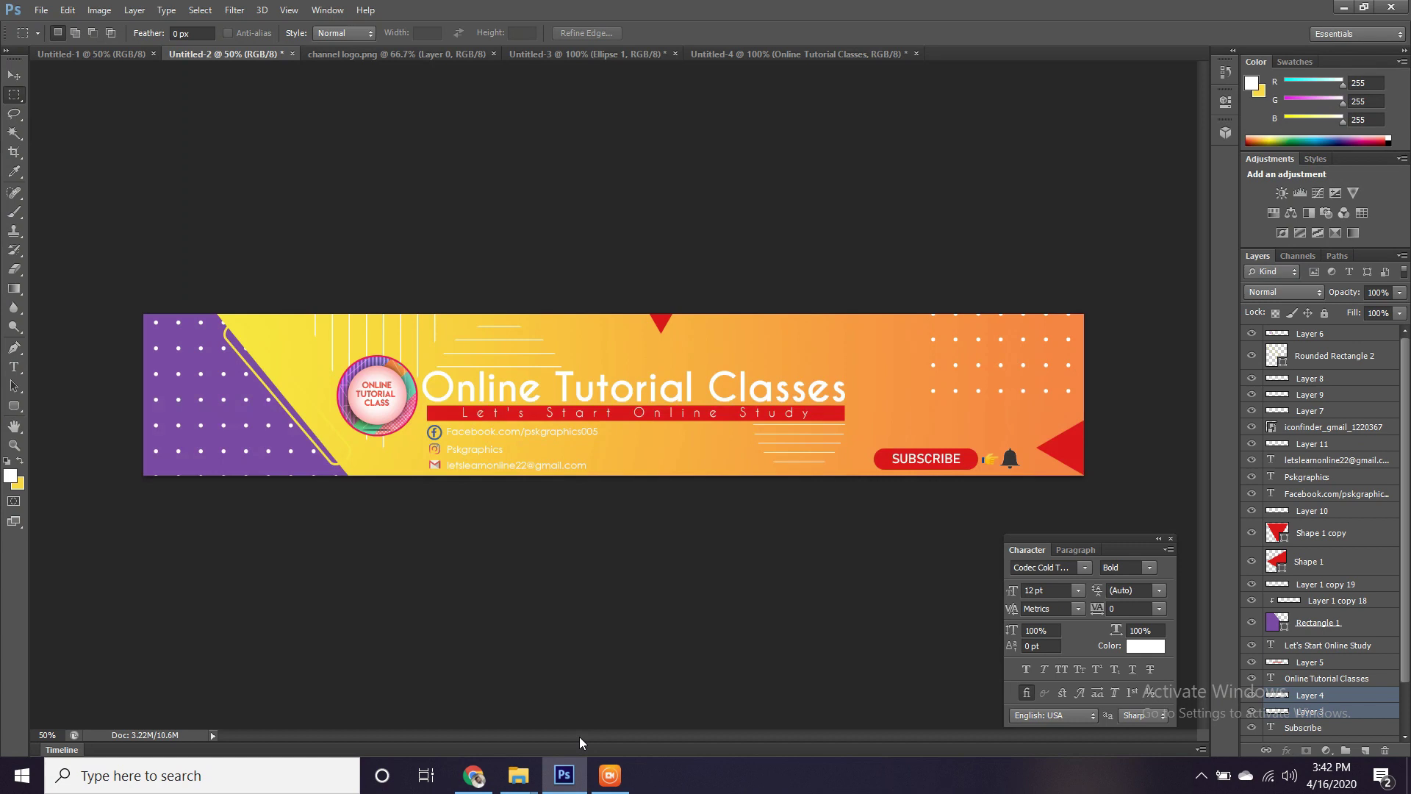
{"action": "mouse_move", "coordinate": [595, 789]}
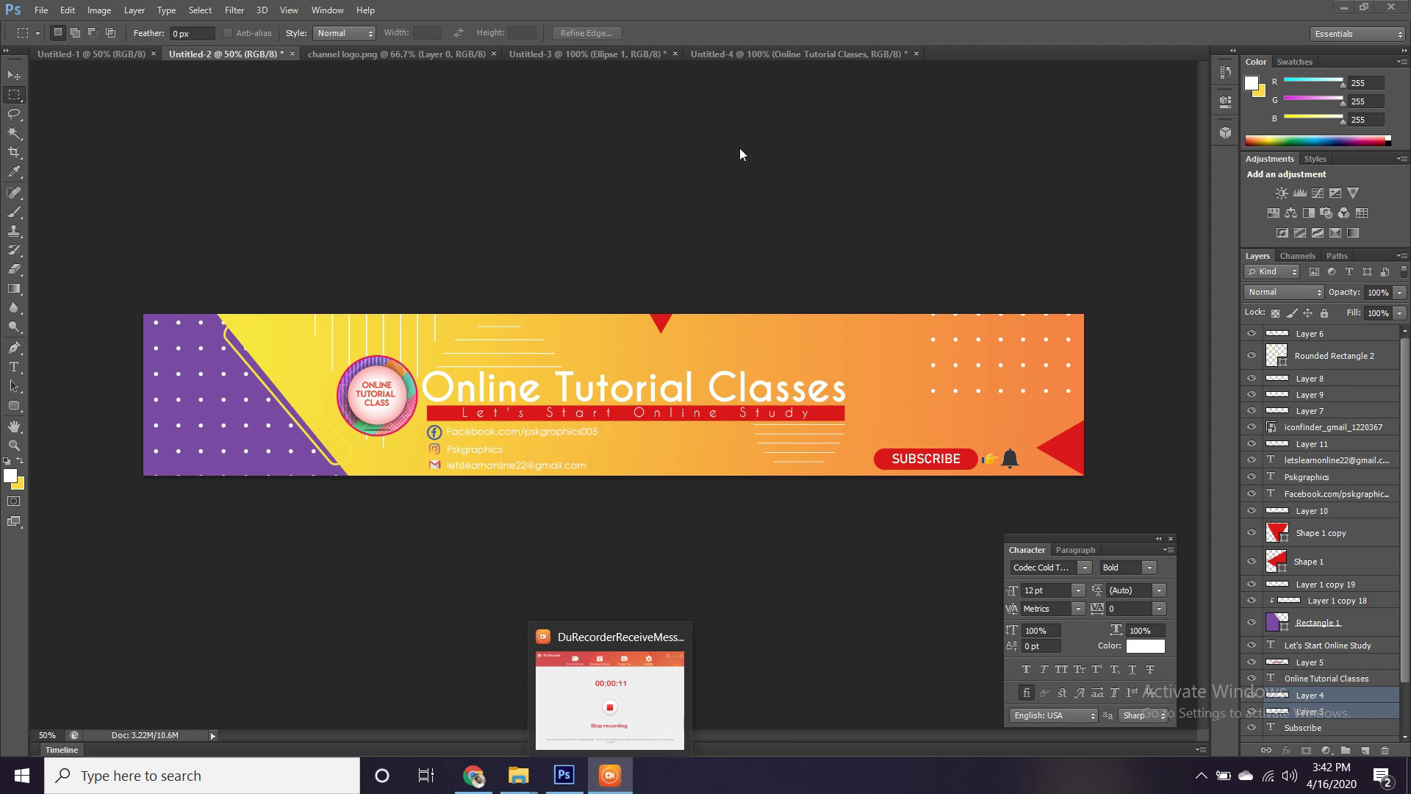
{"action": "left_click", "coordinate": [665, 161]}
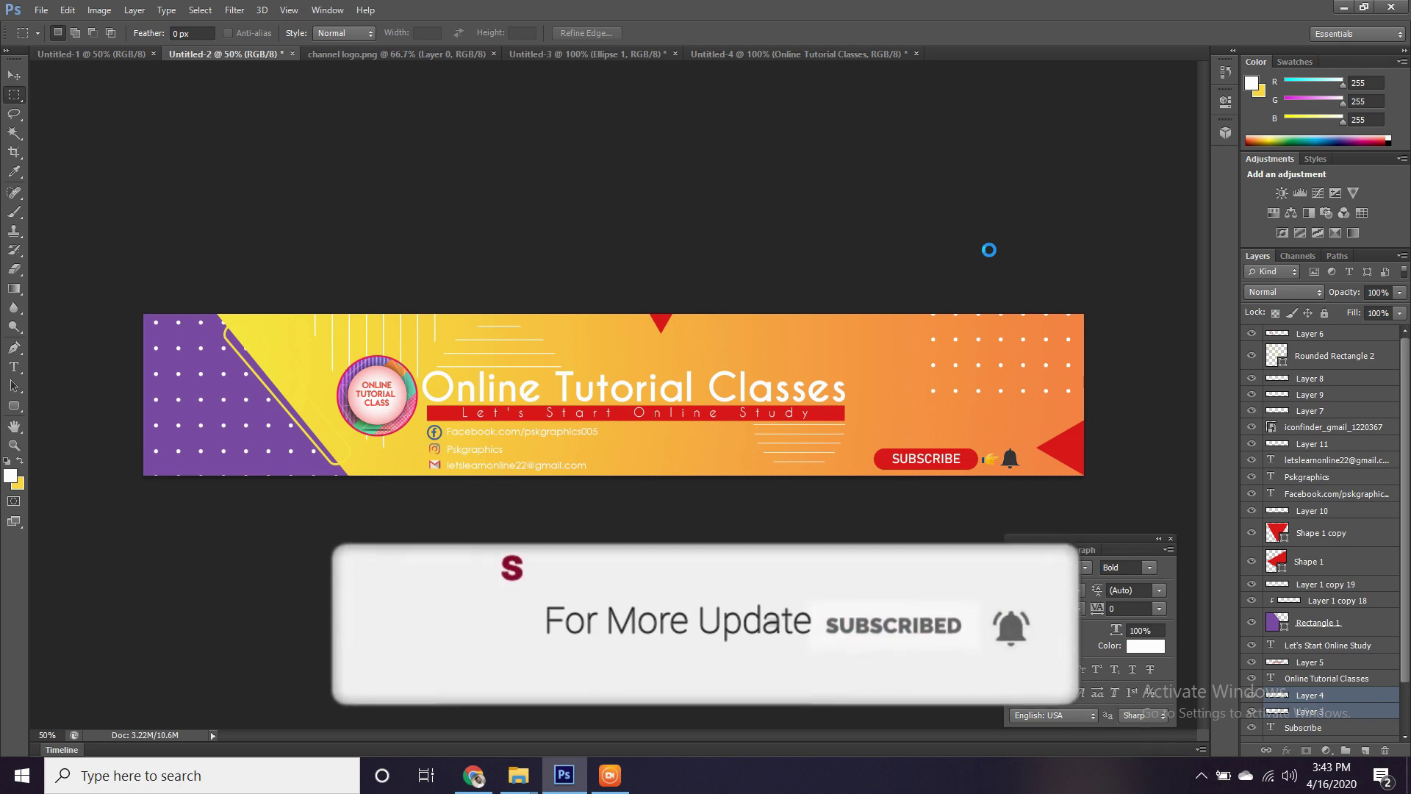
Create a new 2560 × 440 px document with a yellow background.
{"action": "key", "text": "ctrl+n"}
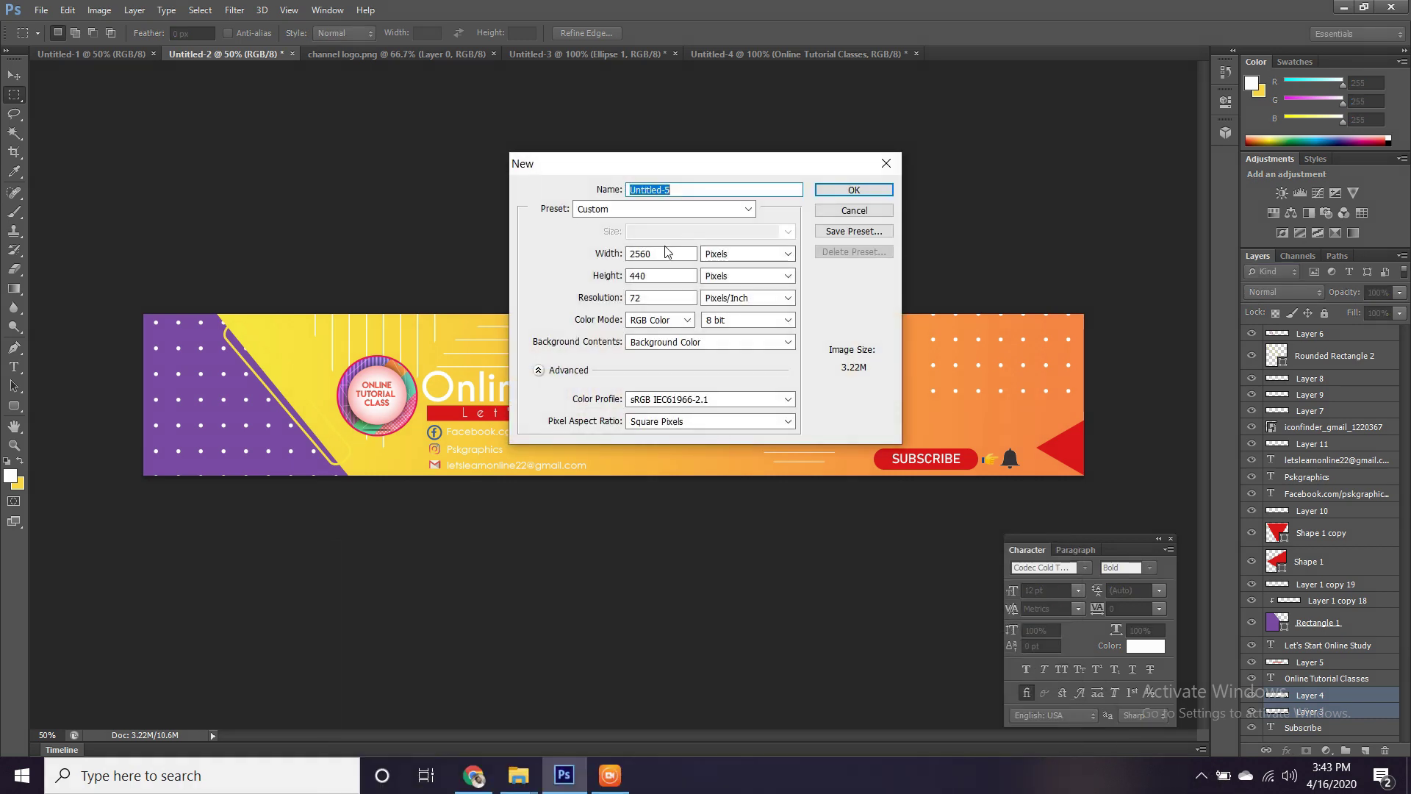
{"action": "left_click_drag", "start_coordinate": [665, 254], "coordinate": [614, 277]}
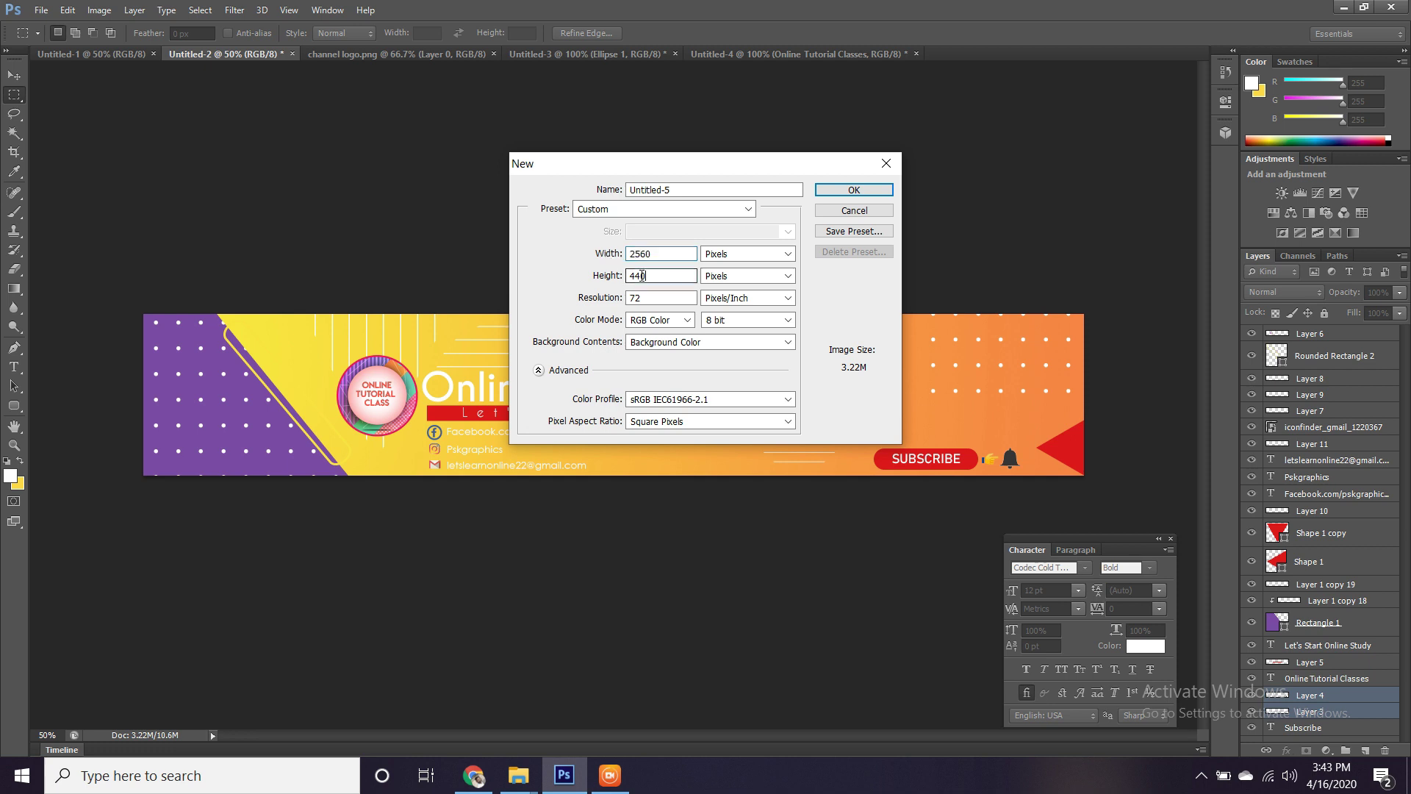
{"action": "left_click", "coordinate": [836, 194]}
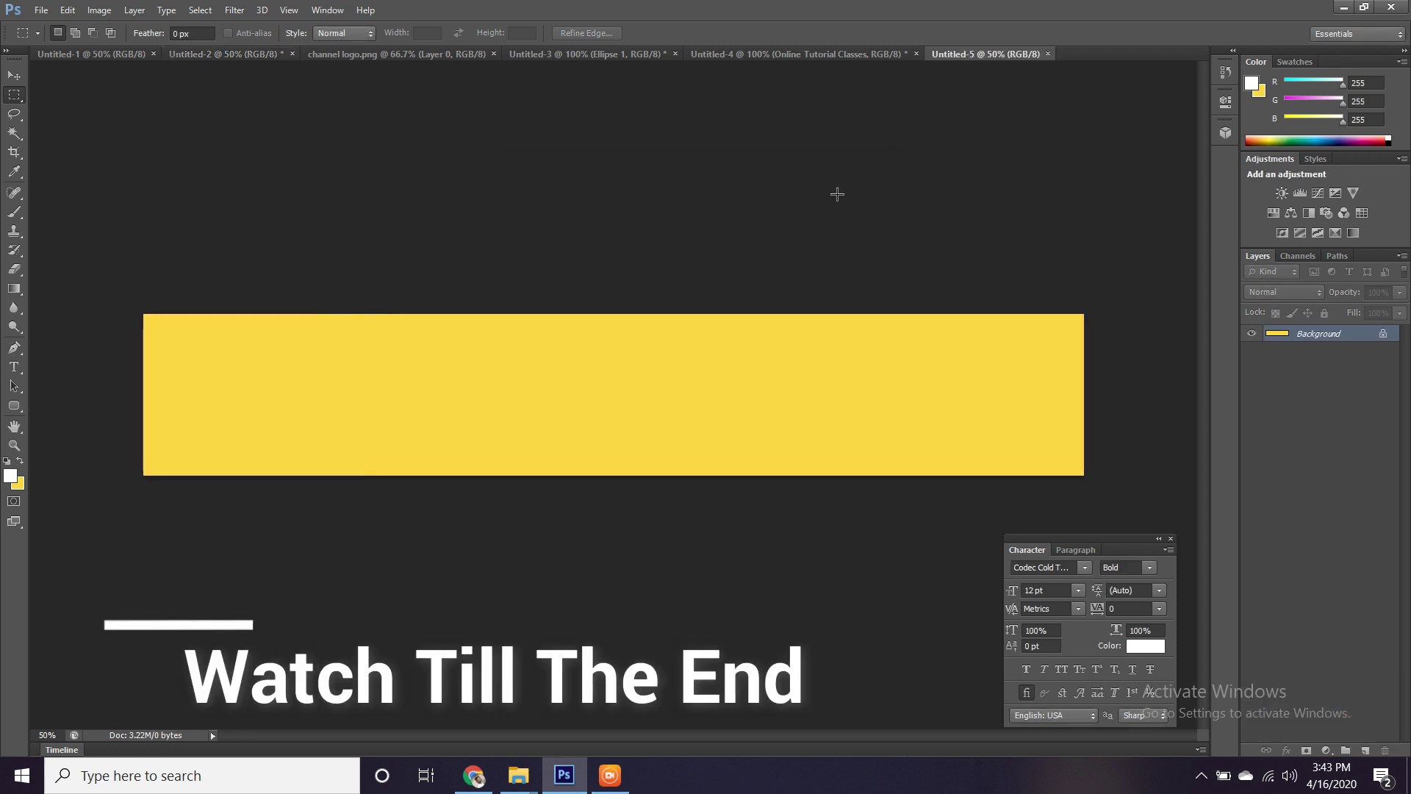
Look over the orange banner and logo documents, then return to the finished banner design.
{"action": "left_click", "coordinate": [710, 57]}
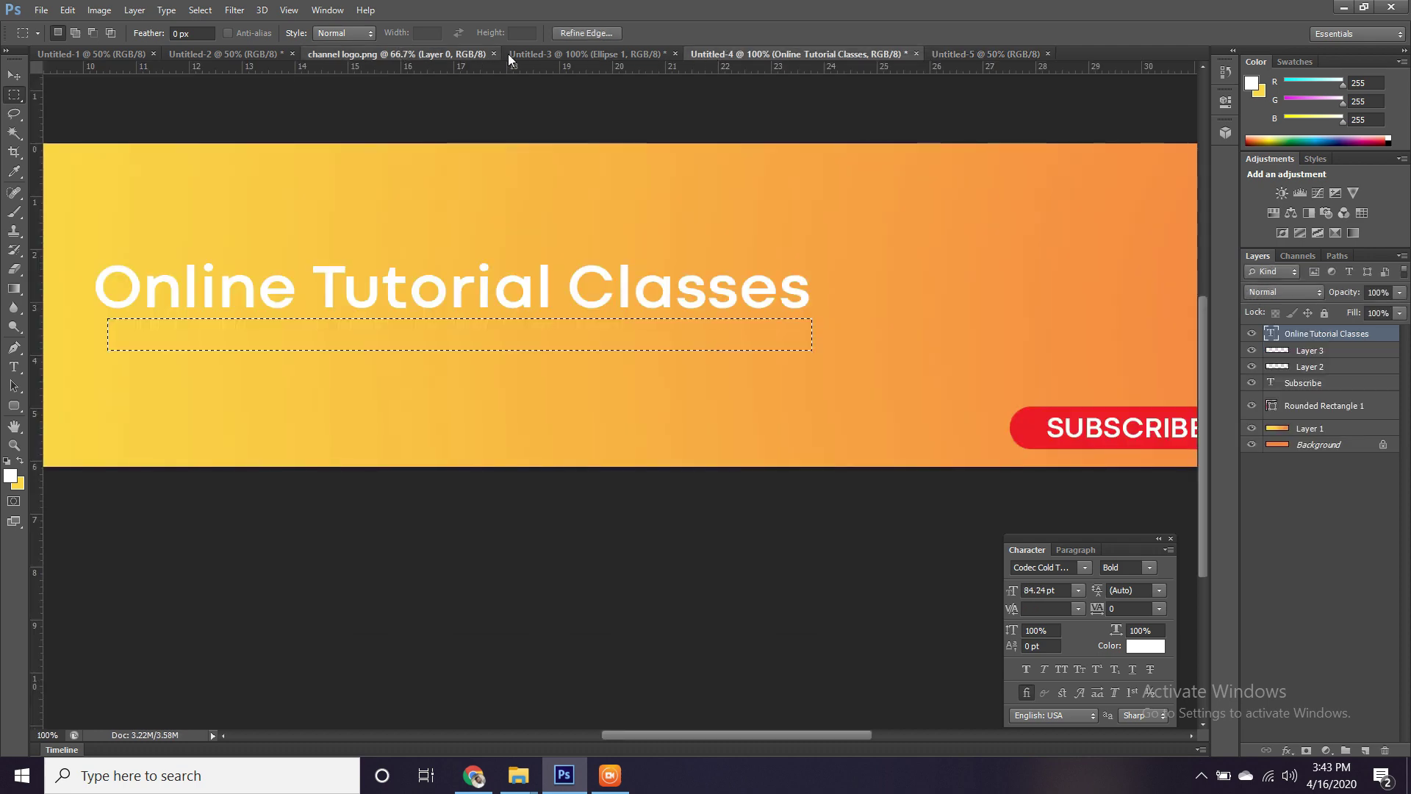
{"action": "left_click", "coordinate": [397, 55]}
{"action": "left_click", "coordinate": [179, 55]}
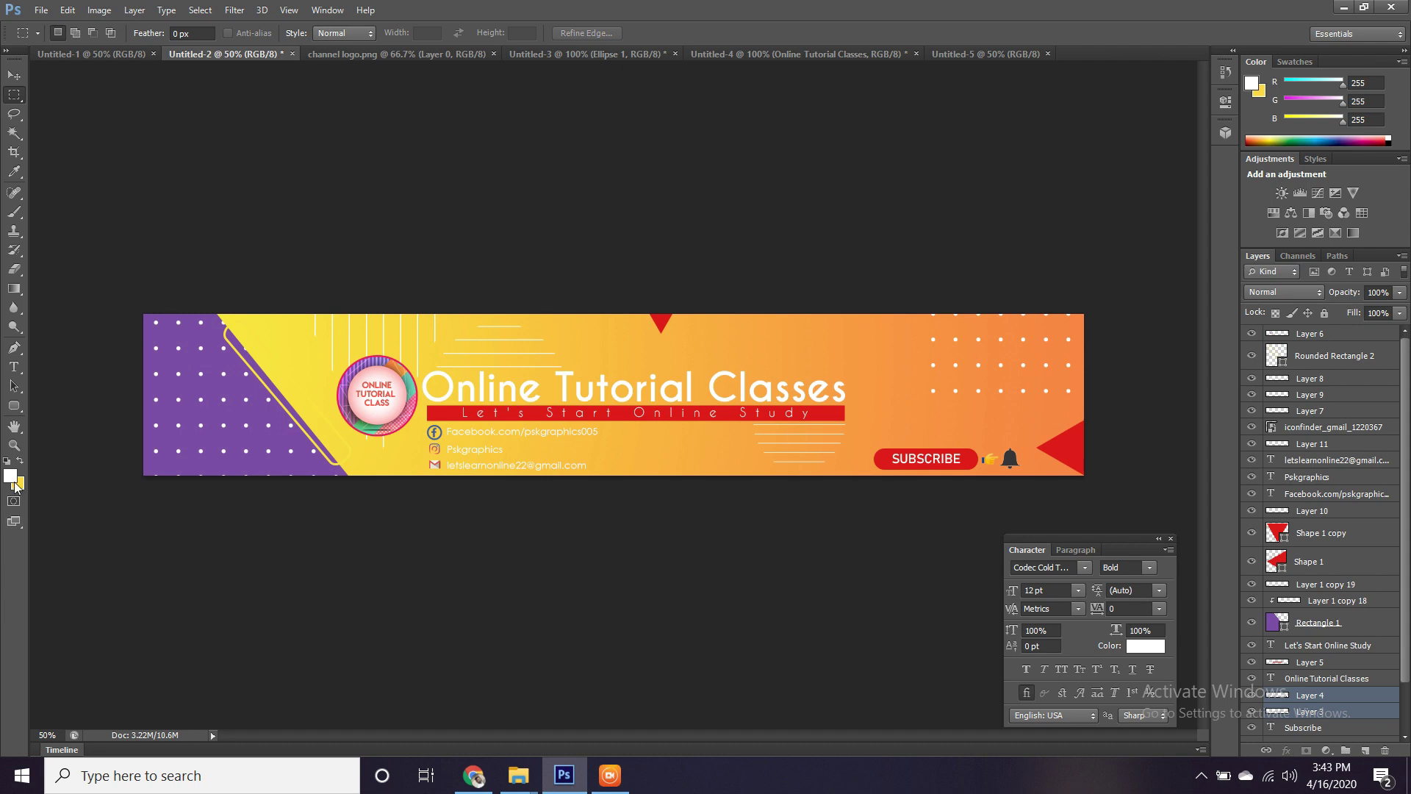
Sample the orange from the finished banner's right side, then return to Untitled-5.
{"action": "key", "text": "i"}
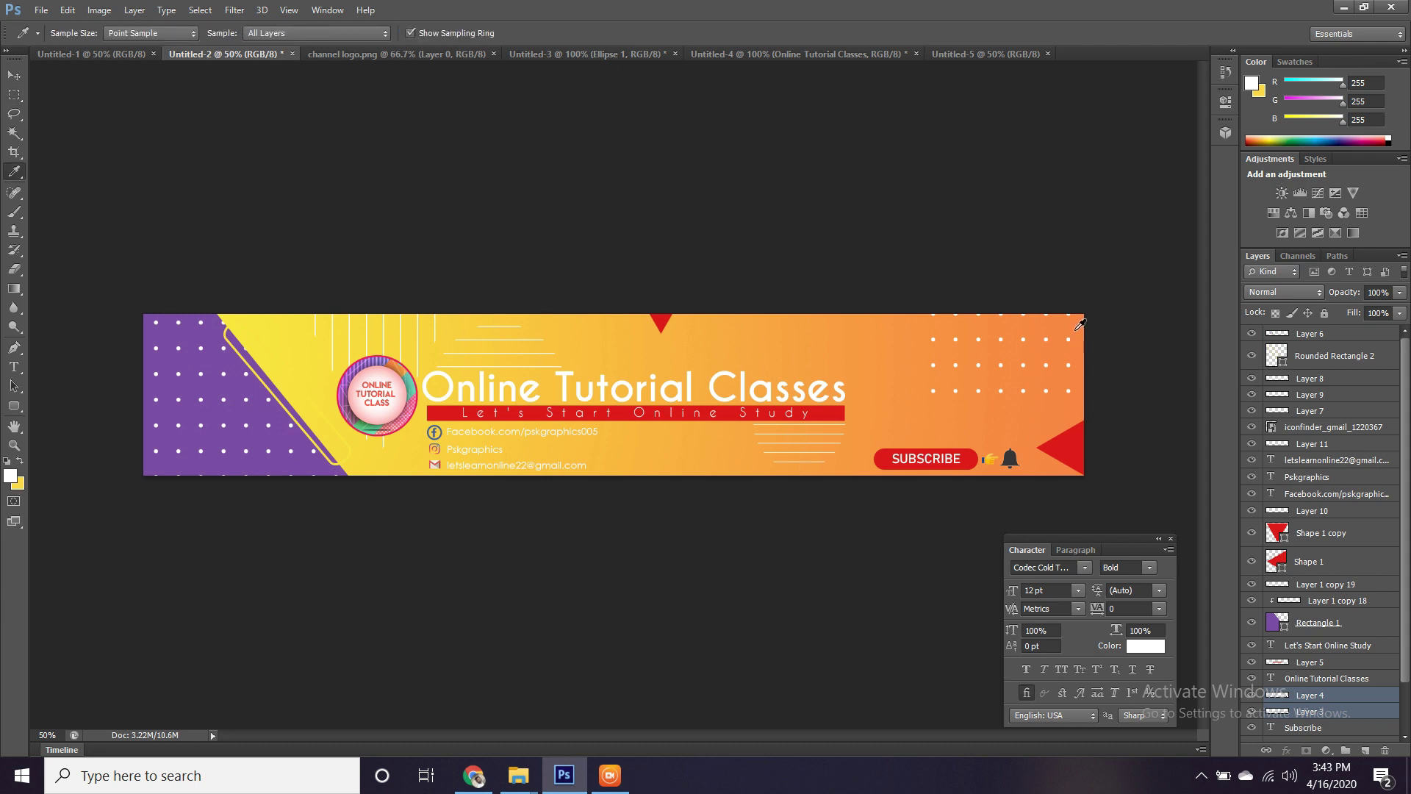
{"action": "left_click", "coordinate": [1077, 332]}
{"action": "left_click", "coordinate": [985, 54]}
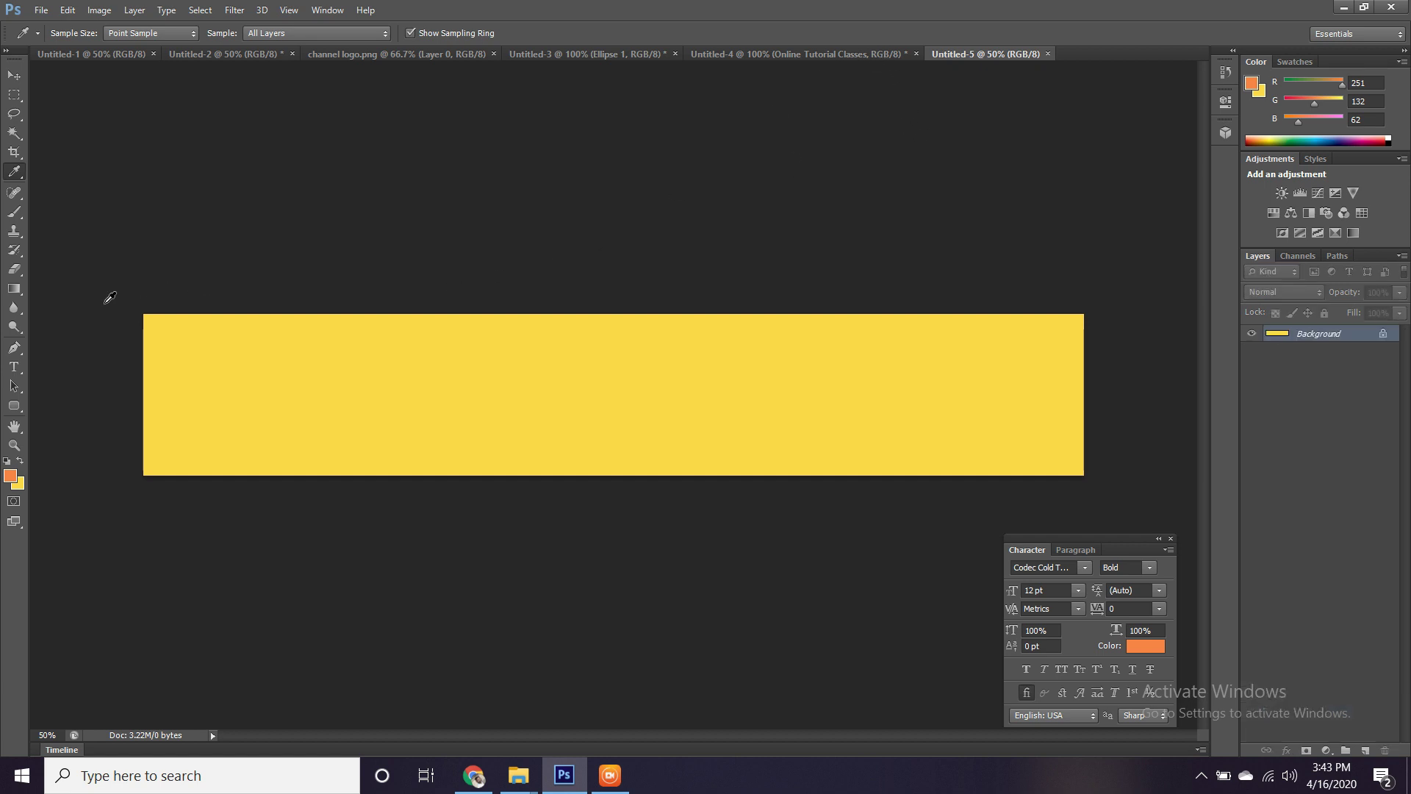
On a new Layer 1, draw a linear gradient from yellow at left to orange at right.
{"action": "left_click", "coordinate": [13, 288]}
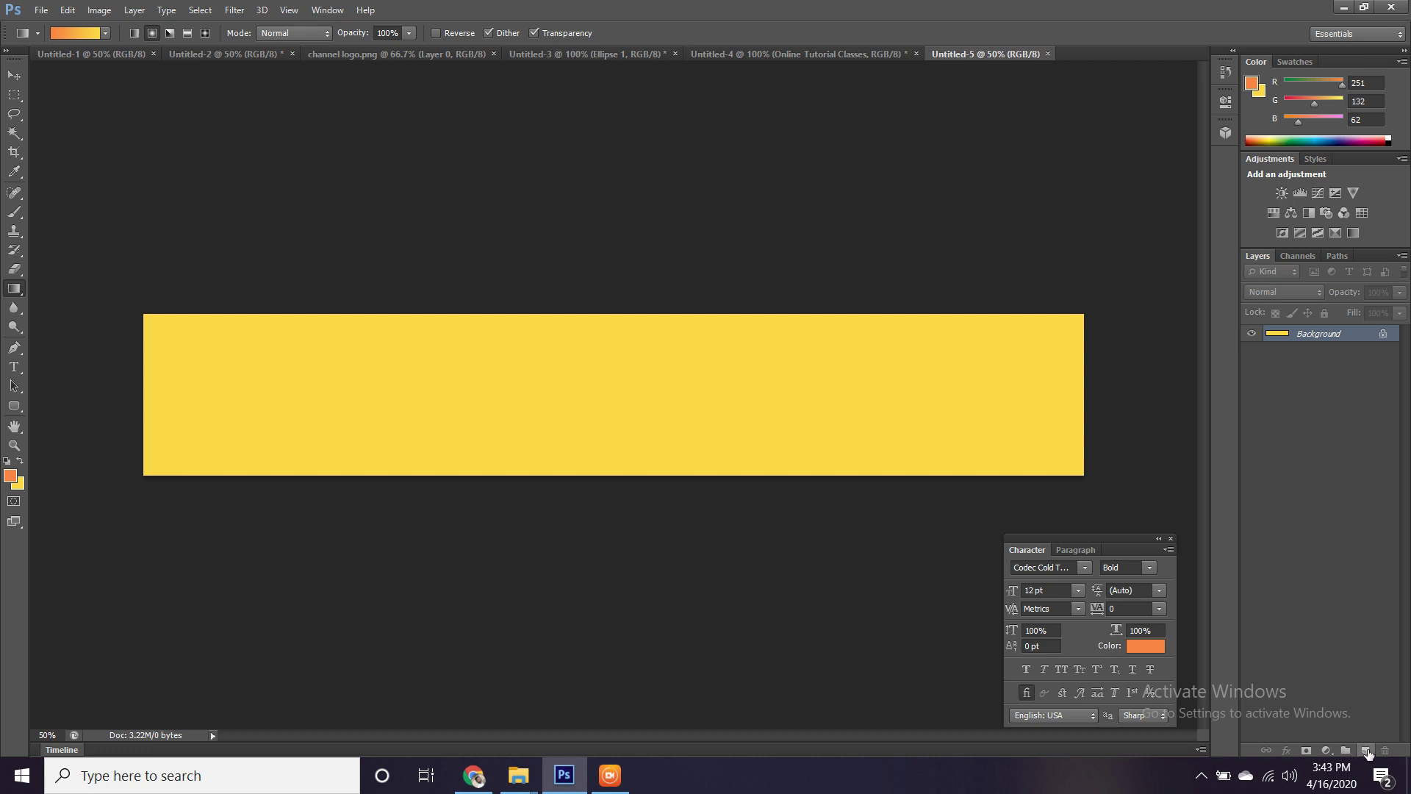
{"action": "left_click", "coordinate": [1366, 750]}
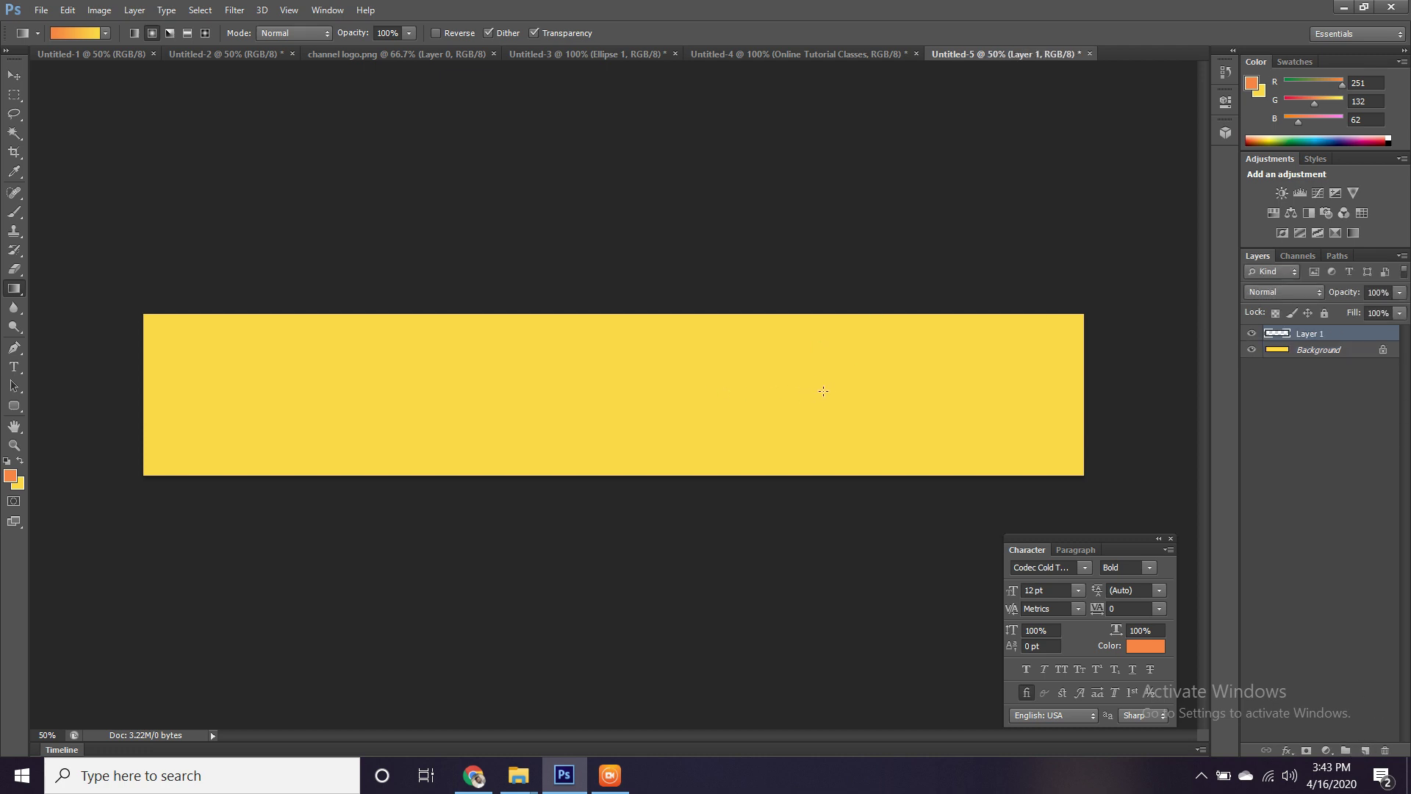
{"action": "left_click_drag", "start_coordinate": [213, 375], "coordinate": [823, 379]}
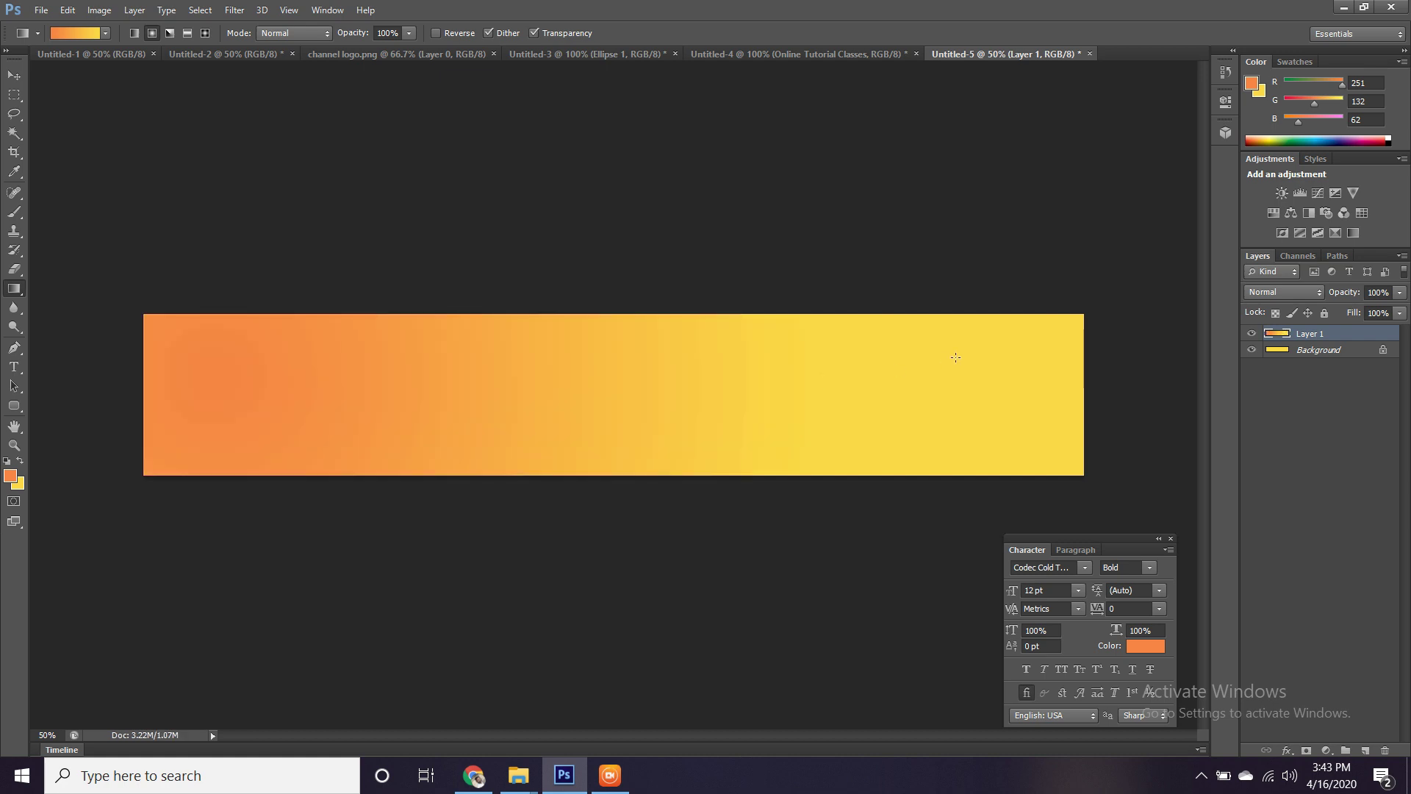
{"action": "left_click_drag", "start_coordinate": [1072, 377], "coordinate": [470, 419]}
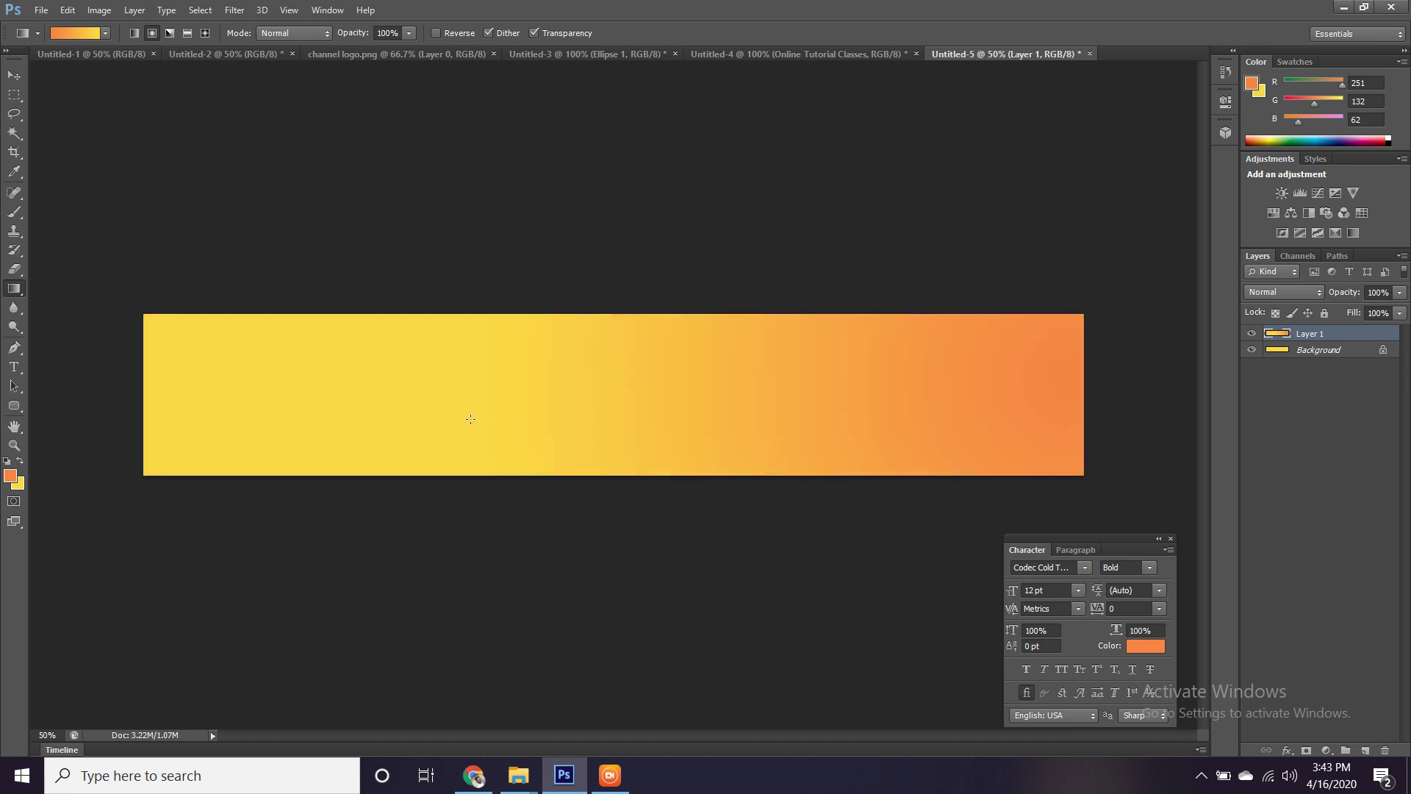
Zoom the banner to 66.67% and draw a rounded rectangle near the bottom right.
{"action": "left_click", "coordinate": [14, 74]}
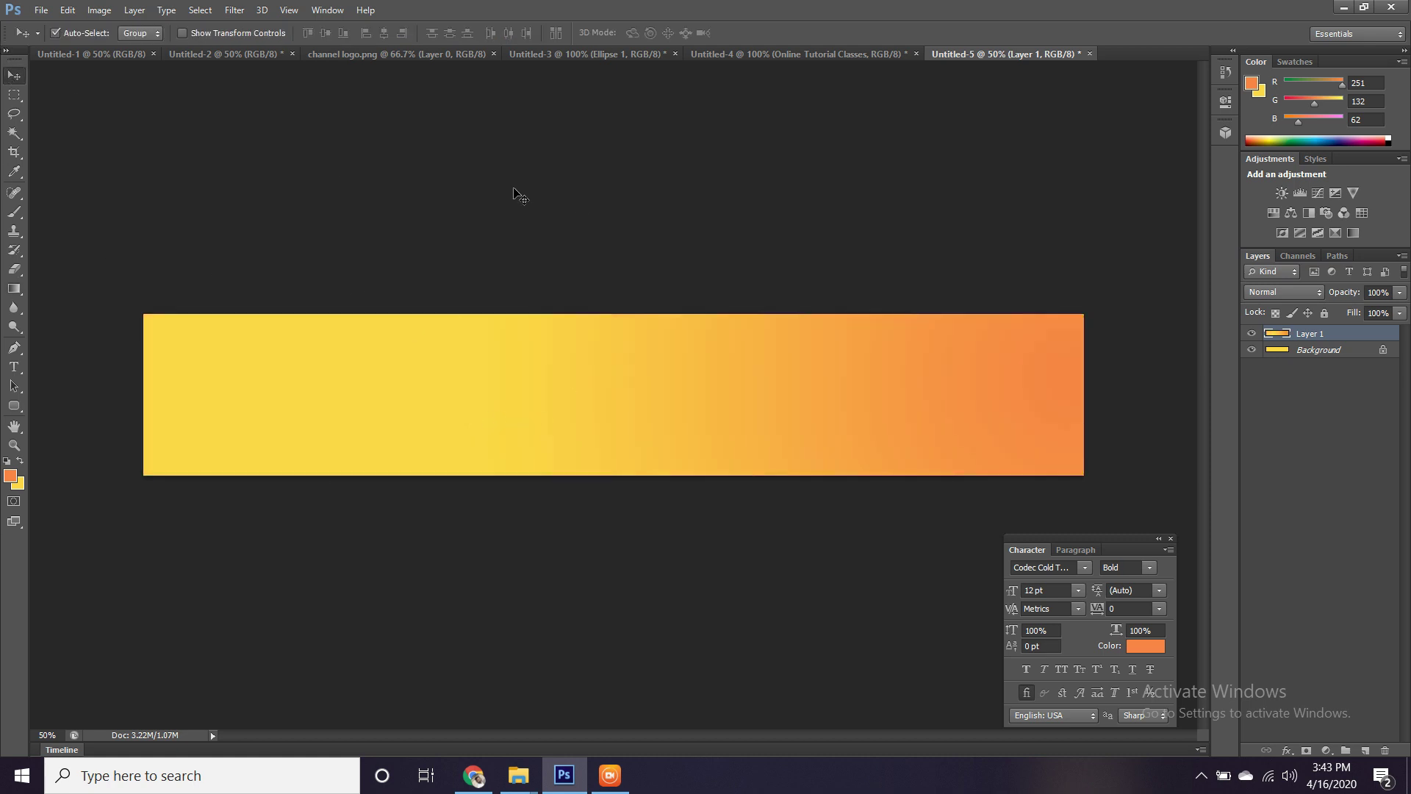
{"action": "left_click", "coordinate": [829, 301]}
{"action": "key", "text": "ctrl+plus"}
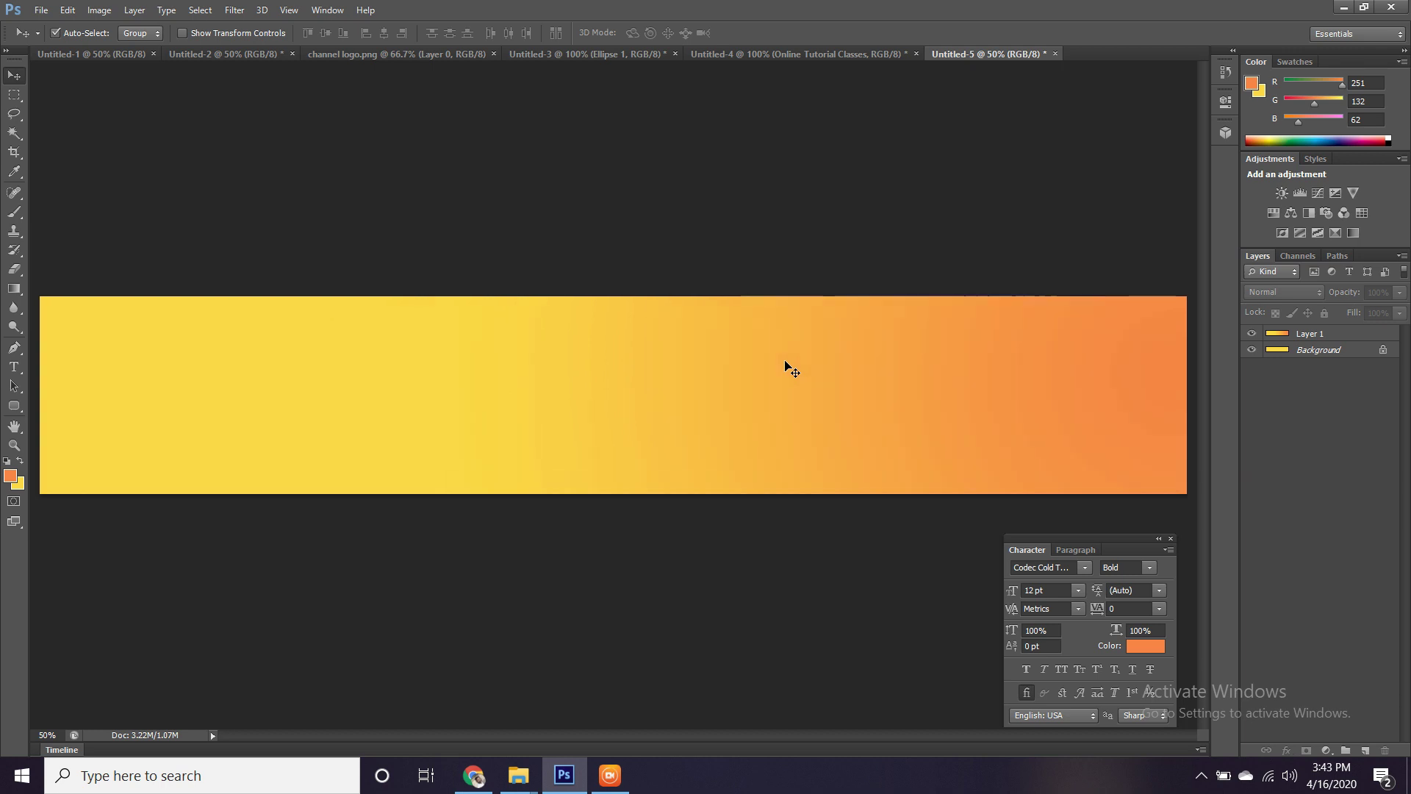
{"action": "left_click_drag", "start_coordinate": [784, 367], "coordinate": [695, 346]}
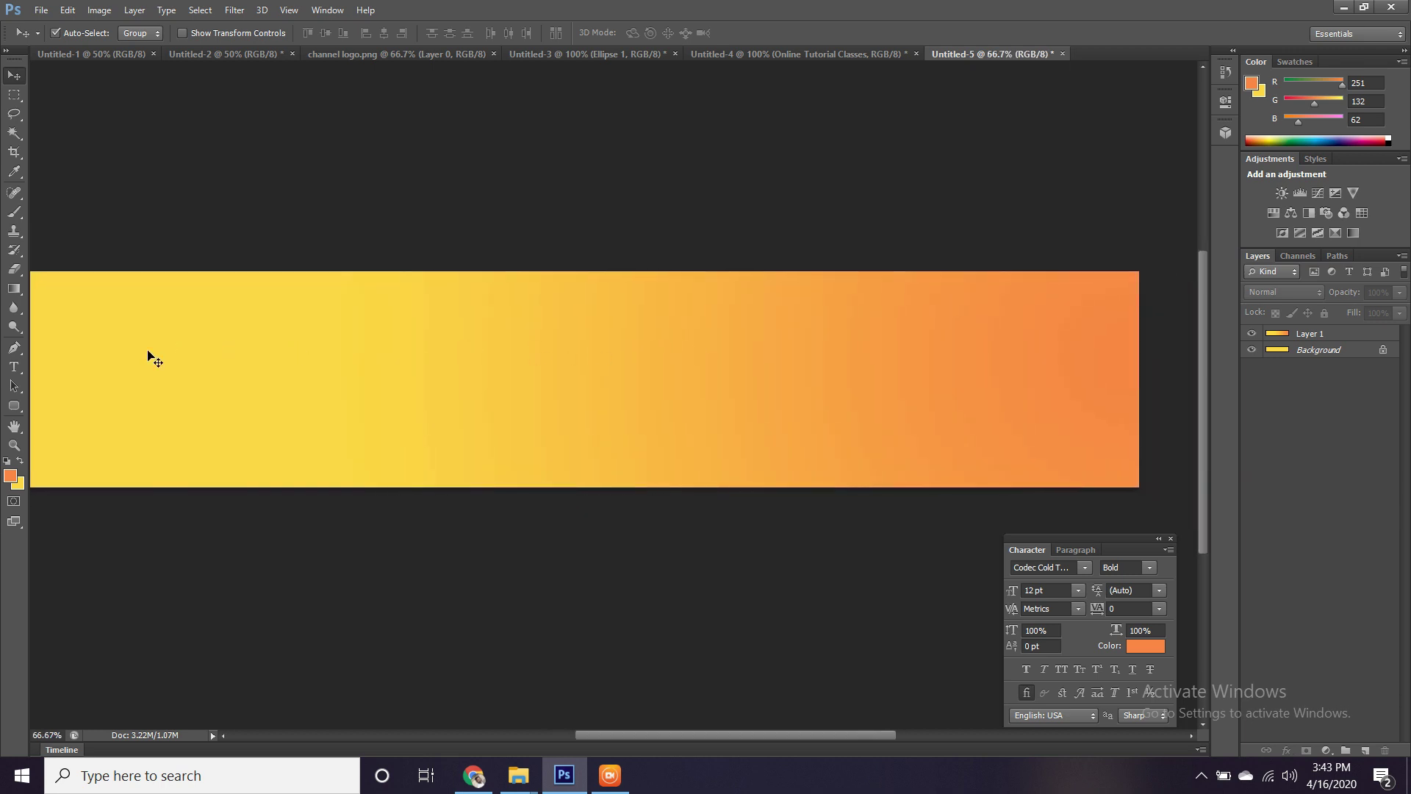
{"action": "left_click", "coordinate": [13, 406]}
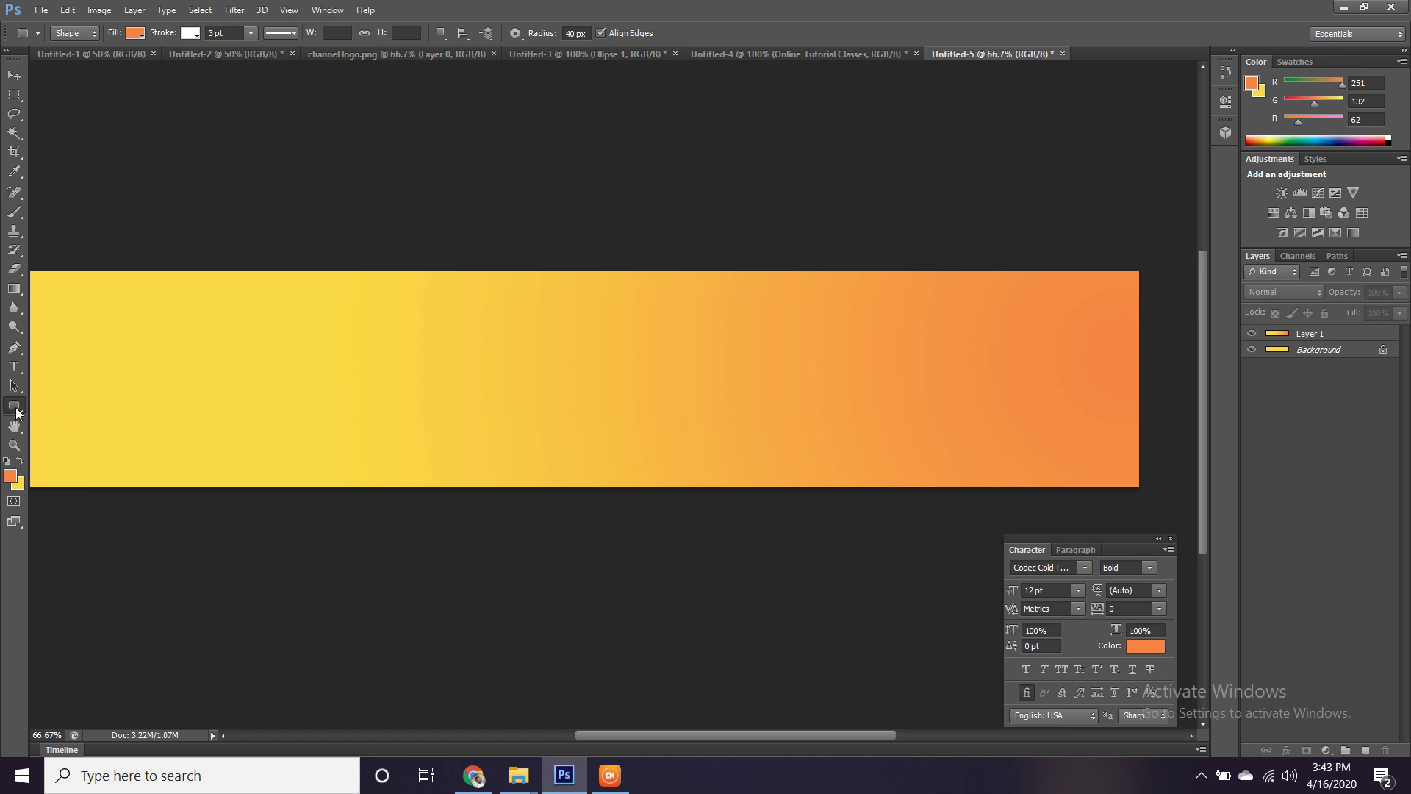
{"action": "left_click_drag", "start_coordinate": [708, 435], "coordinate": [890, 471]}
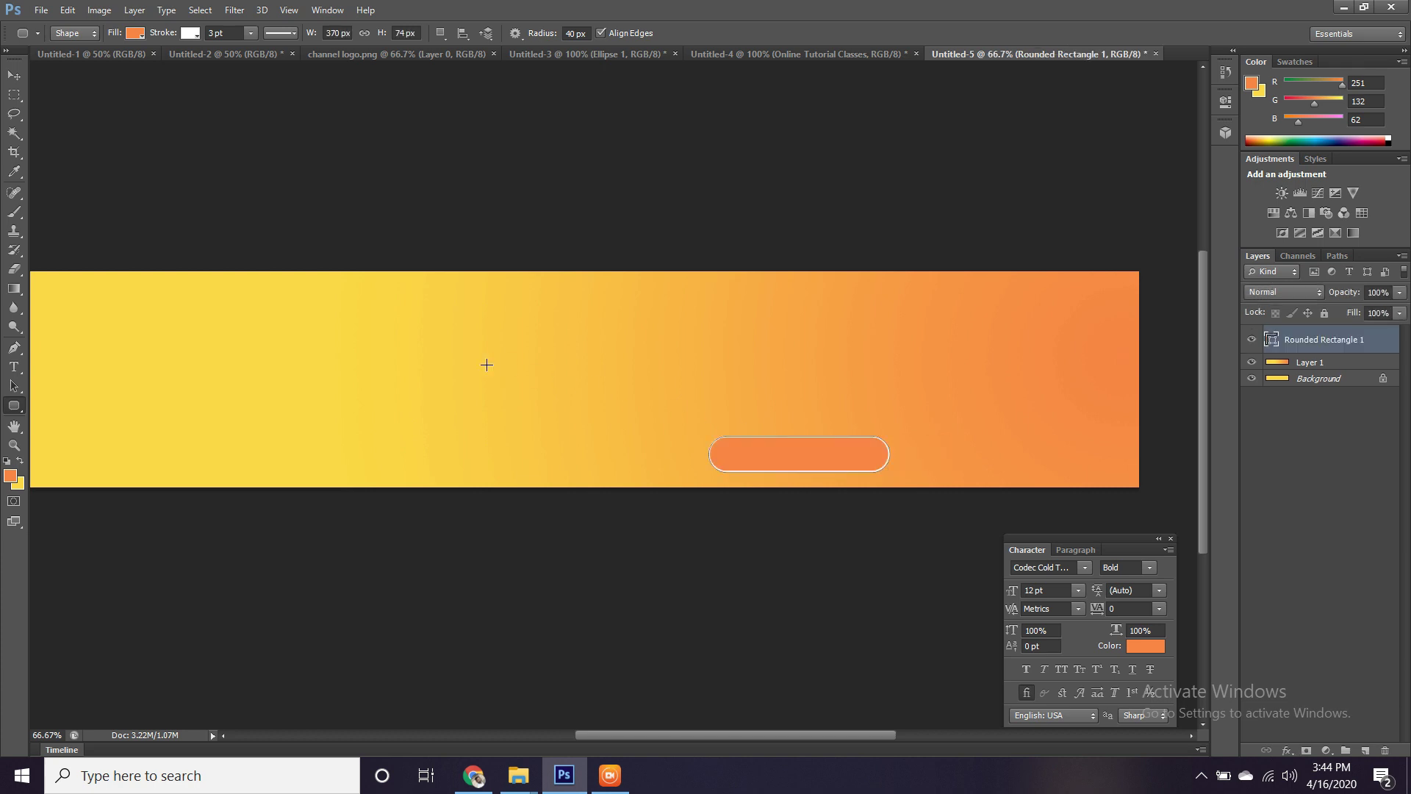
Give the rounded rectangle a red fill and no stroke.
{"action": "left_click", "coordinate": [138, 38]}
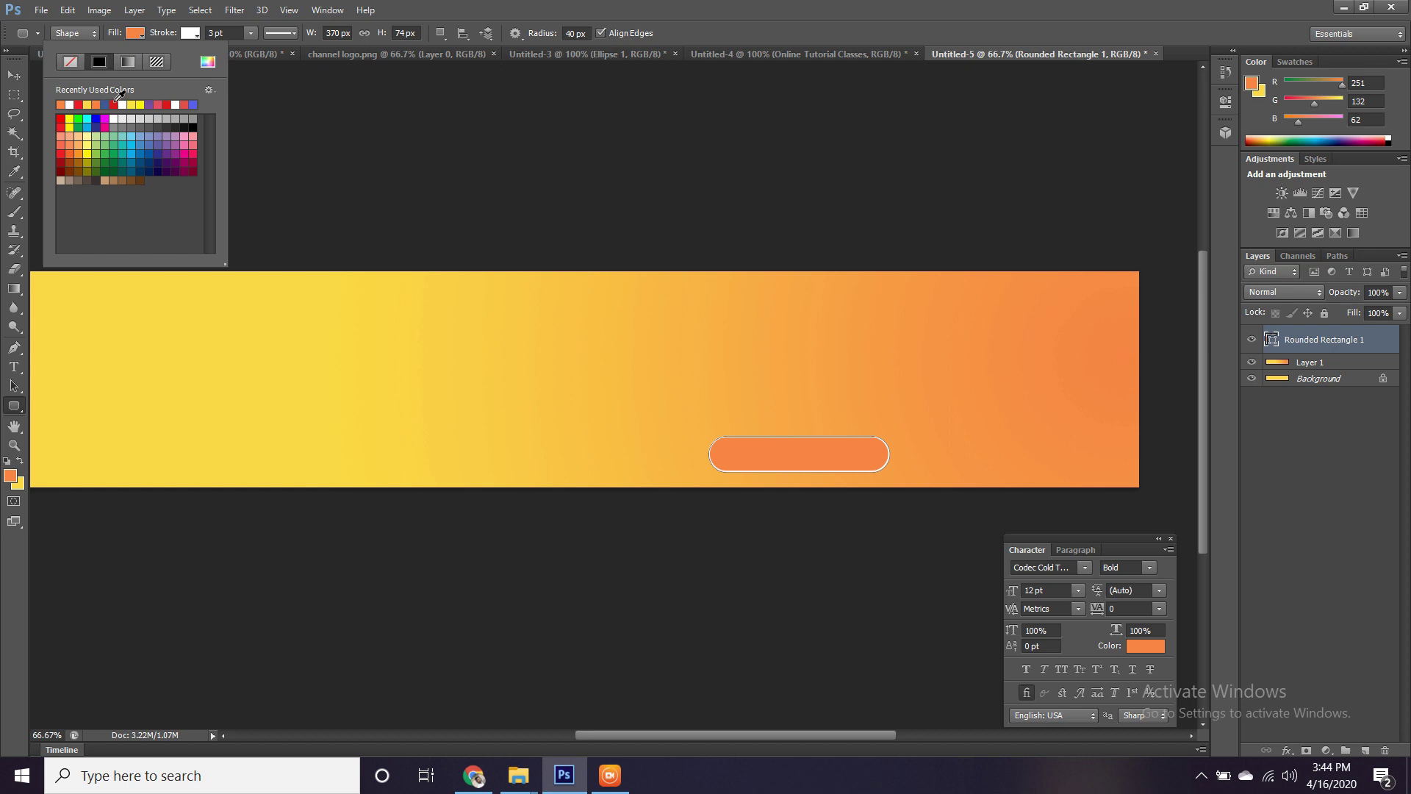
{"action": "left_click", "coordinate": [78, 105]}
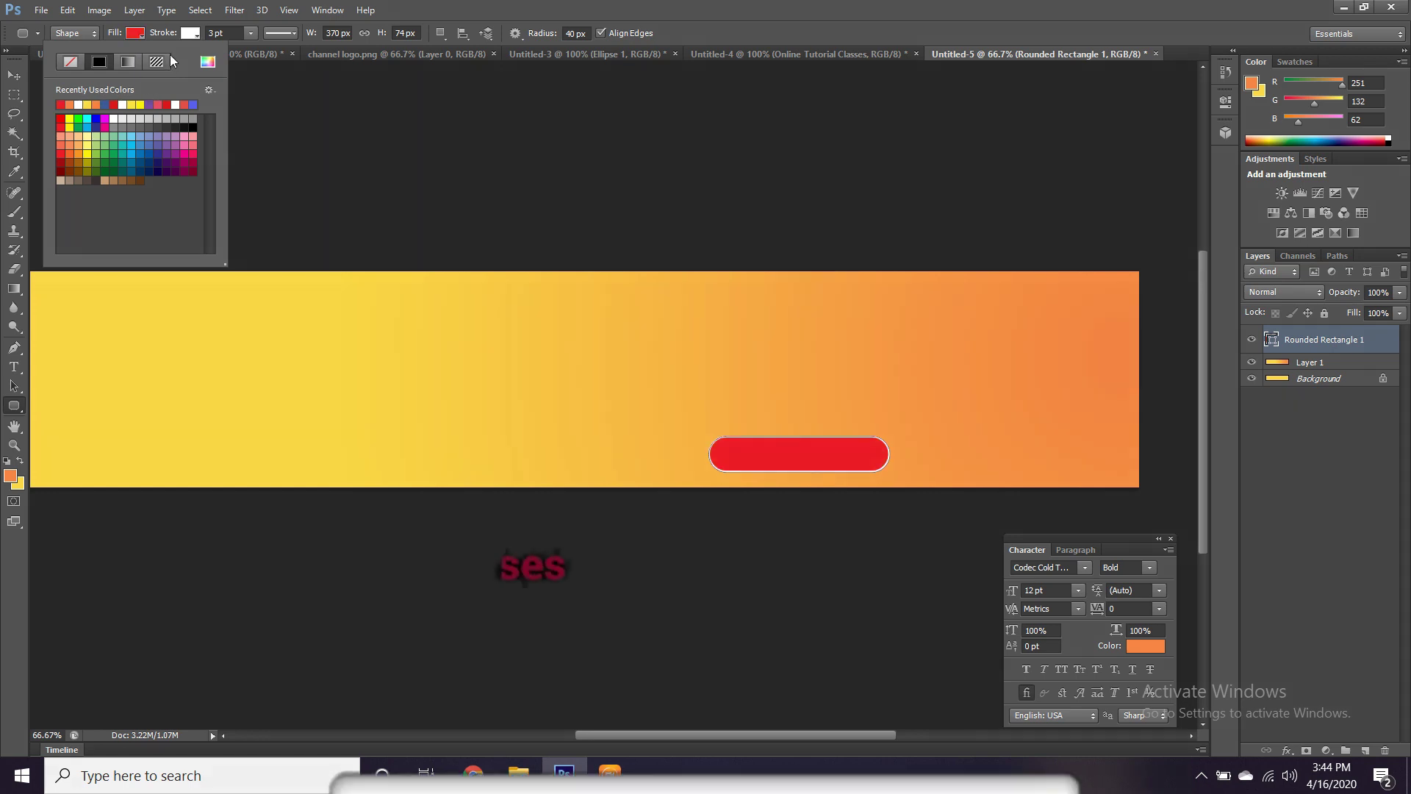
{"action": "left_click", "coordinate": [195, 32]}
{"action": "left_click", "coordinate": [195, 33]}
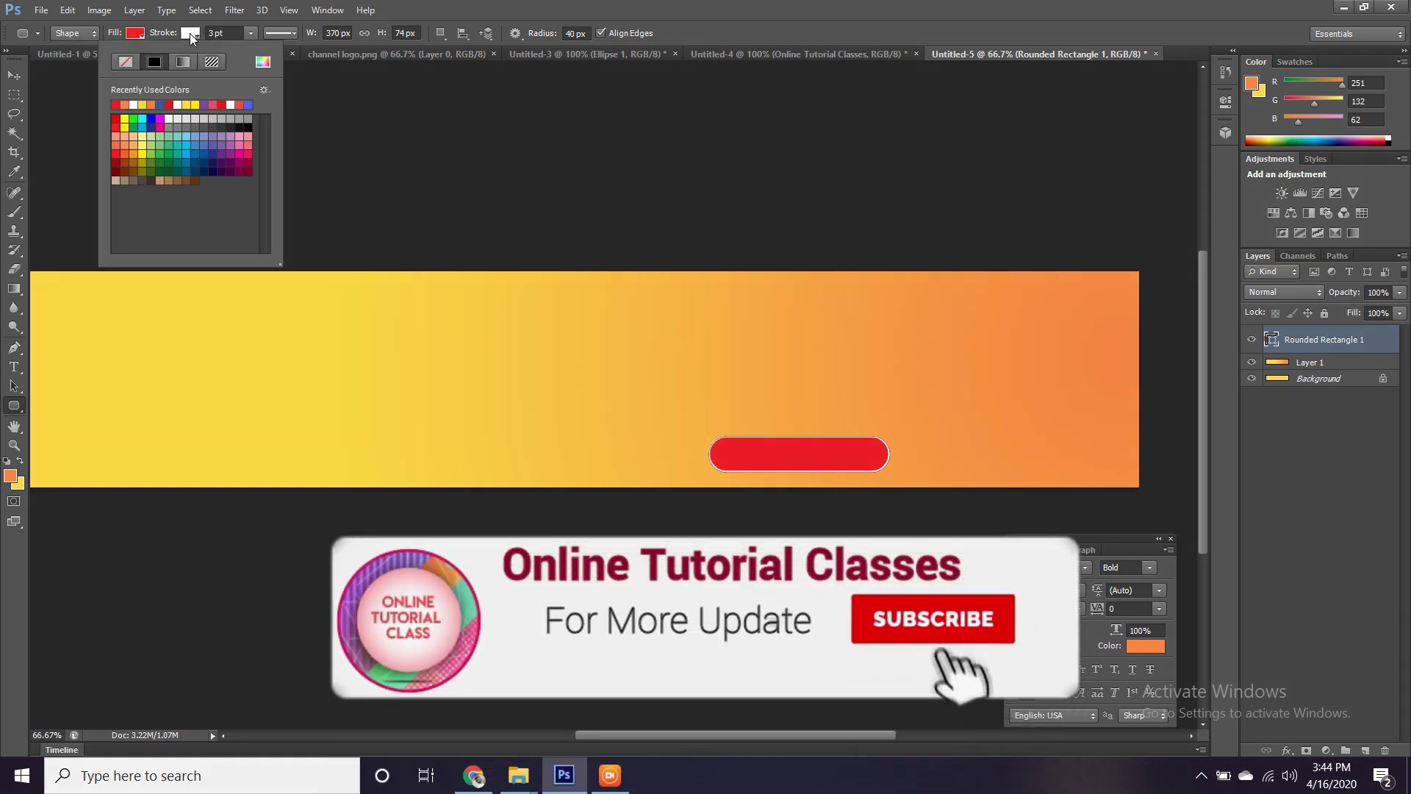
{"action": "left_click", "coordinate": [124, 64]}
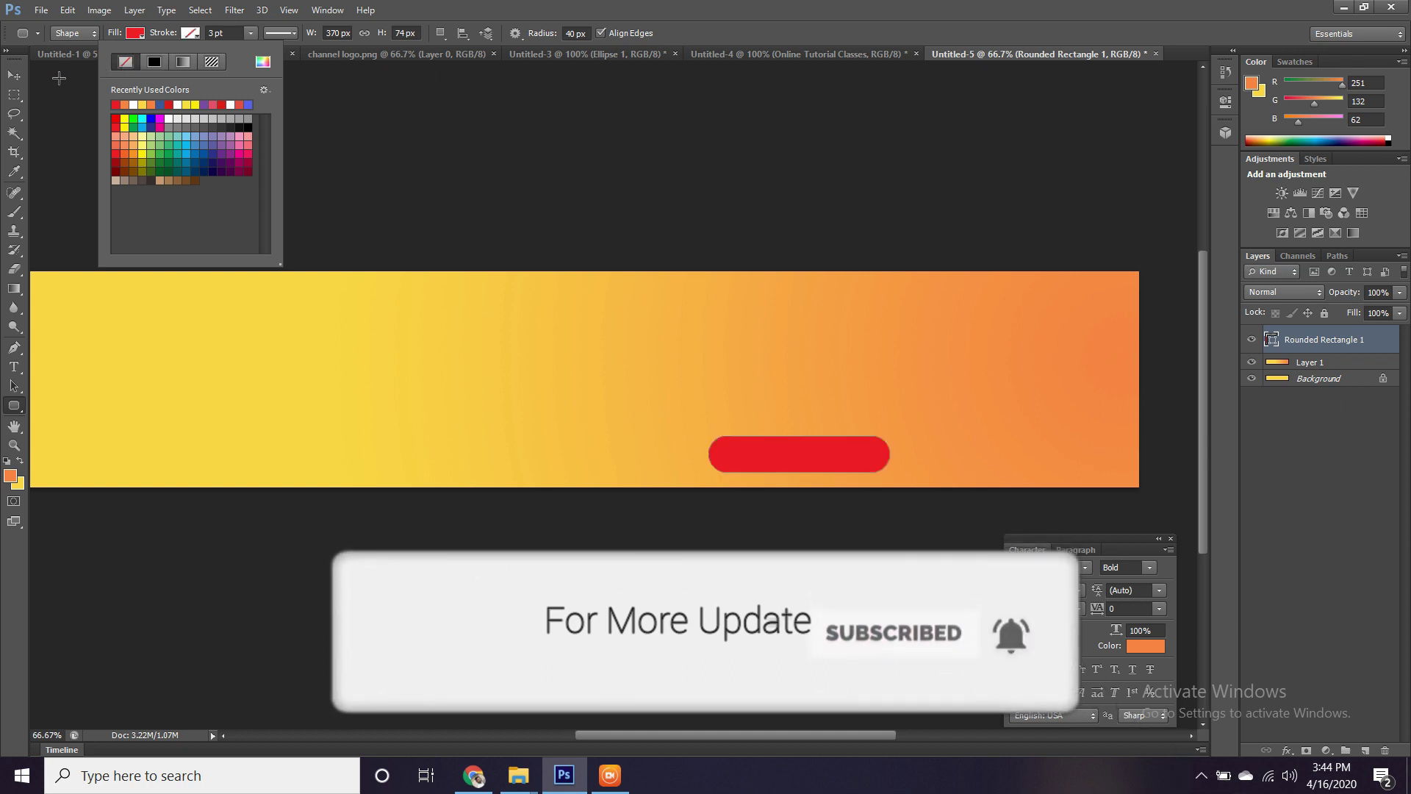
{"action": "left_click", "coordinate": [13, 75]}
{"action": "left_click", "coordinate": [14, 366]}
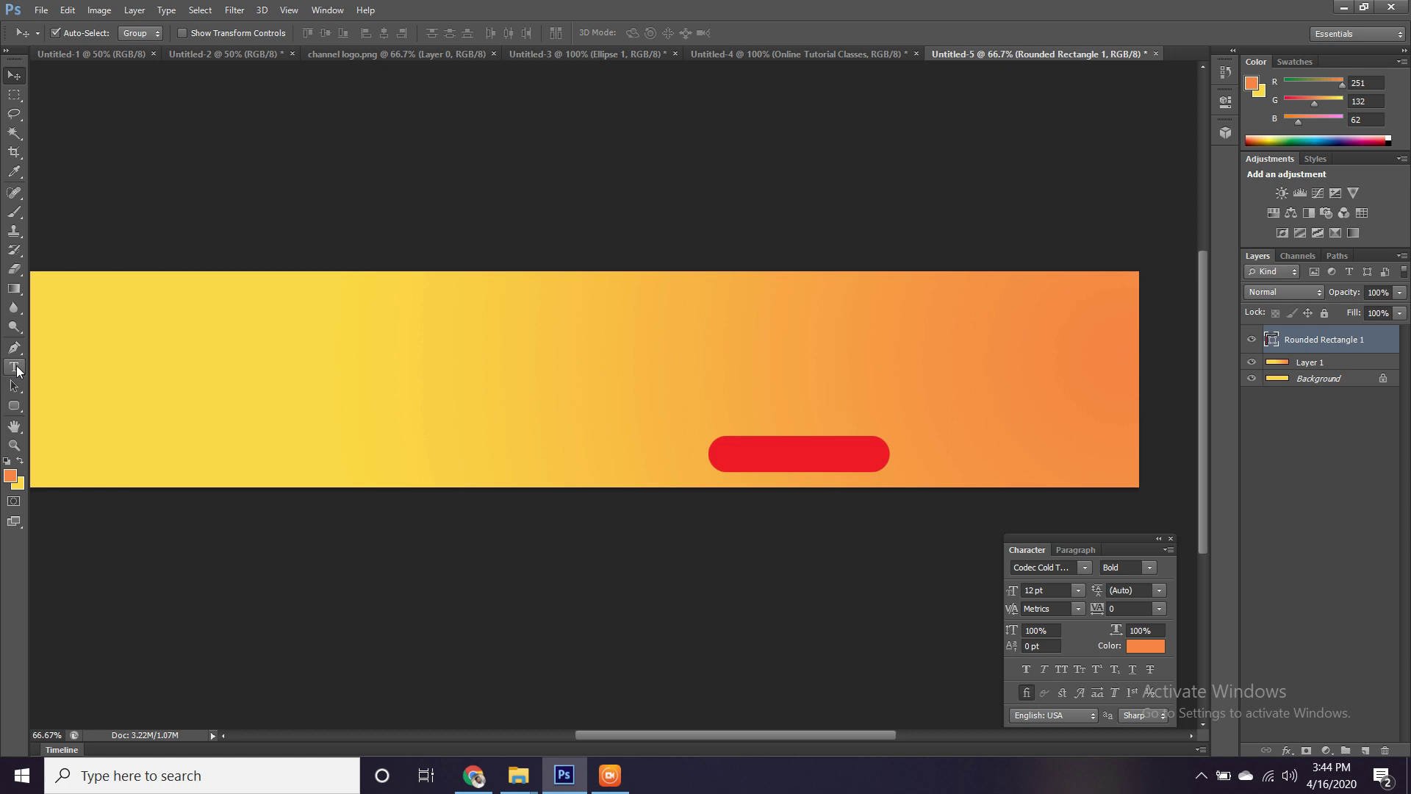
Add a Subscribe text layer, enlarge it about 512%, and move it onto the red button.
{"action": "left_click", "coordinate": [249, 379]}
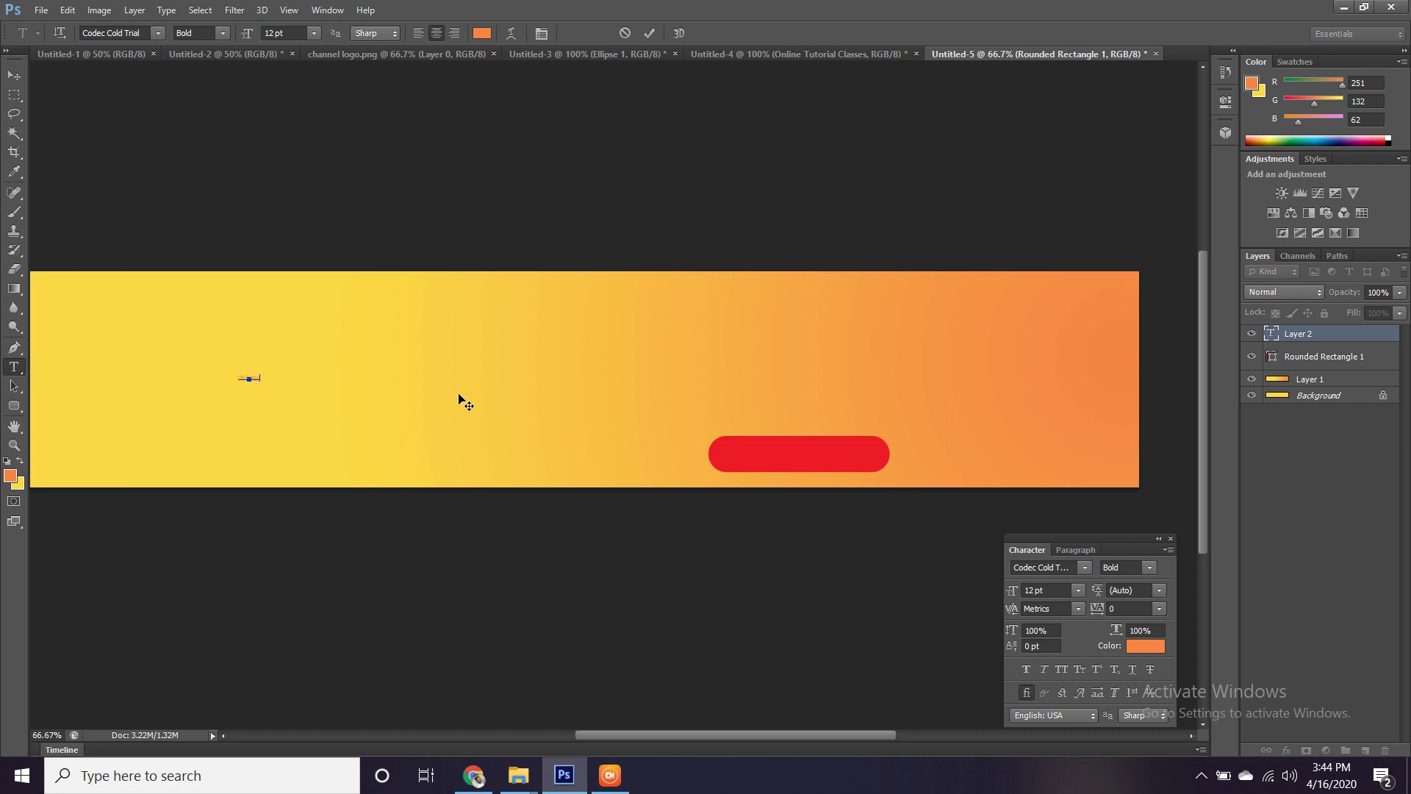
{"action": "left_click", "coordinate": [15, 76]}
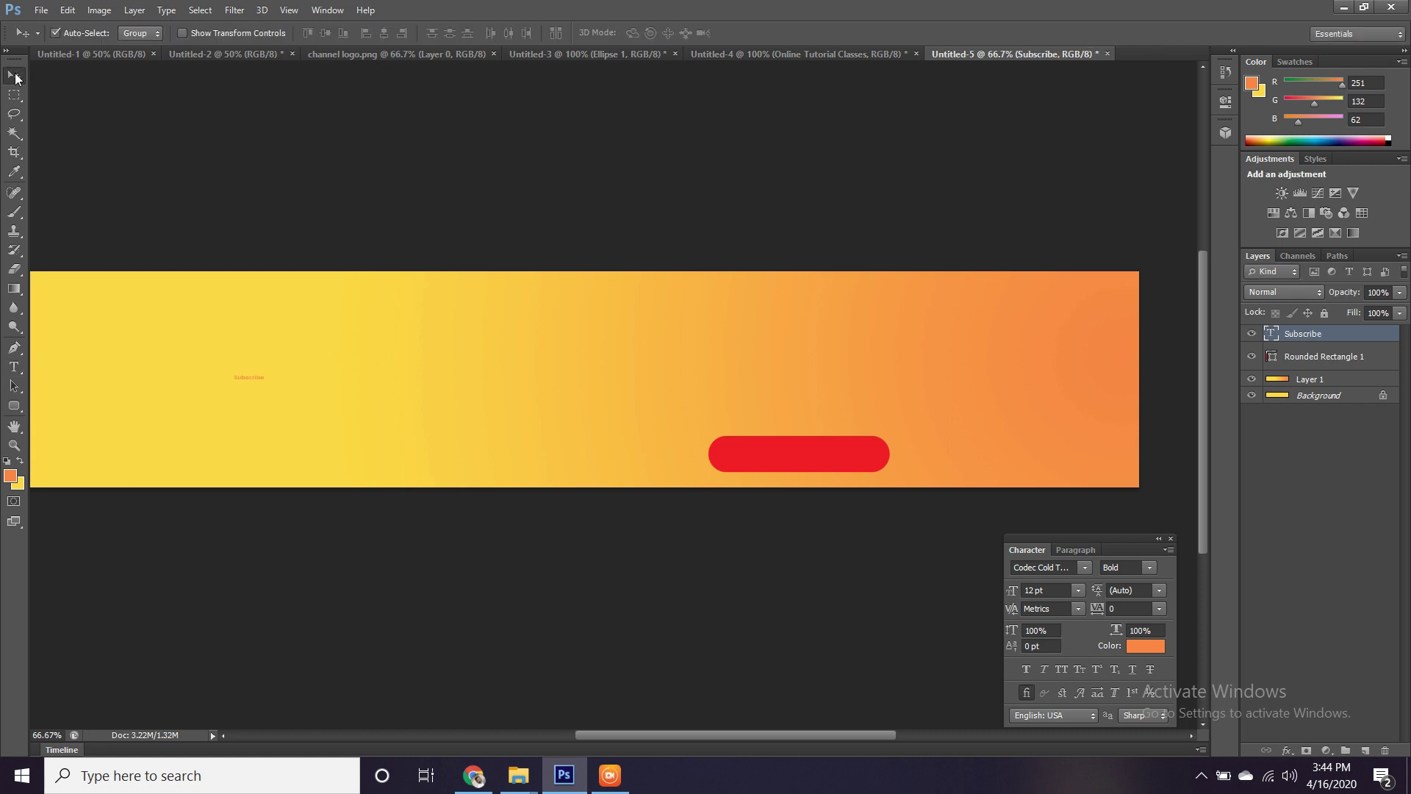
{"action": "key", "text": "ctrl+t"}
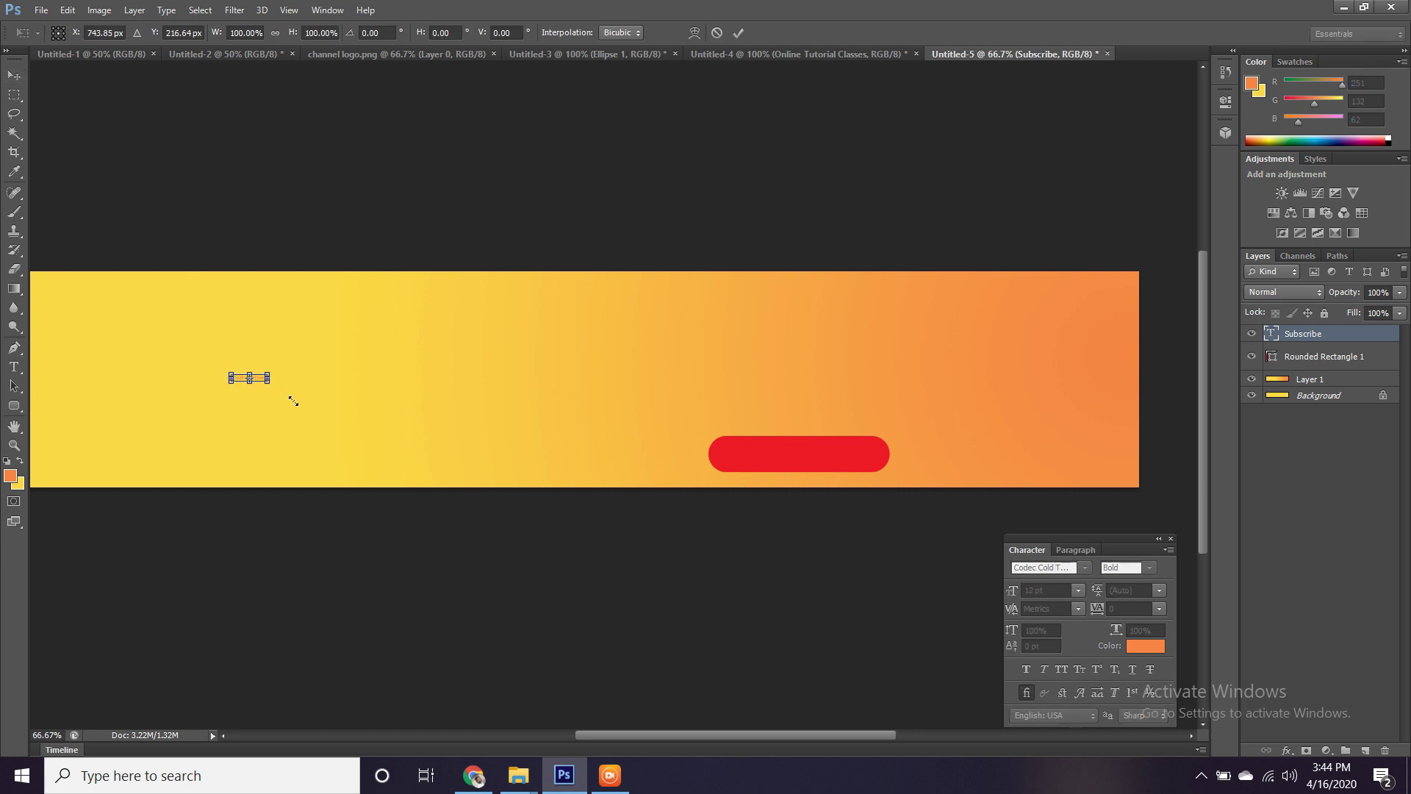
{"action": "left_click_drag", "start_coordinate": [323, 416], "coordinate": [421, 420]}
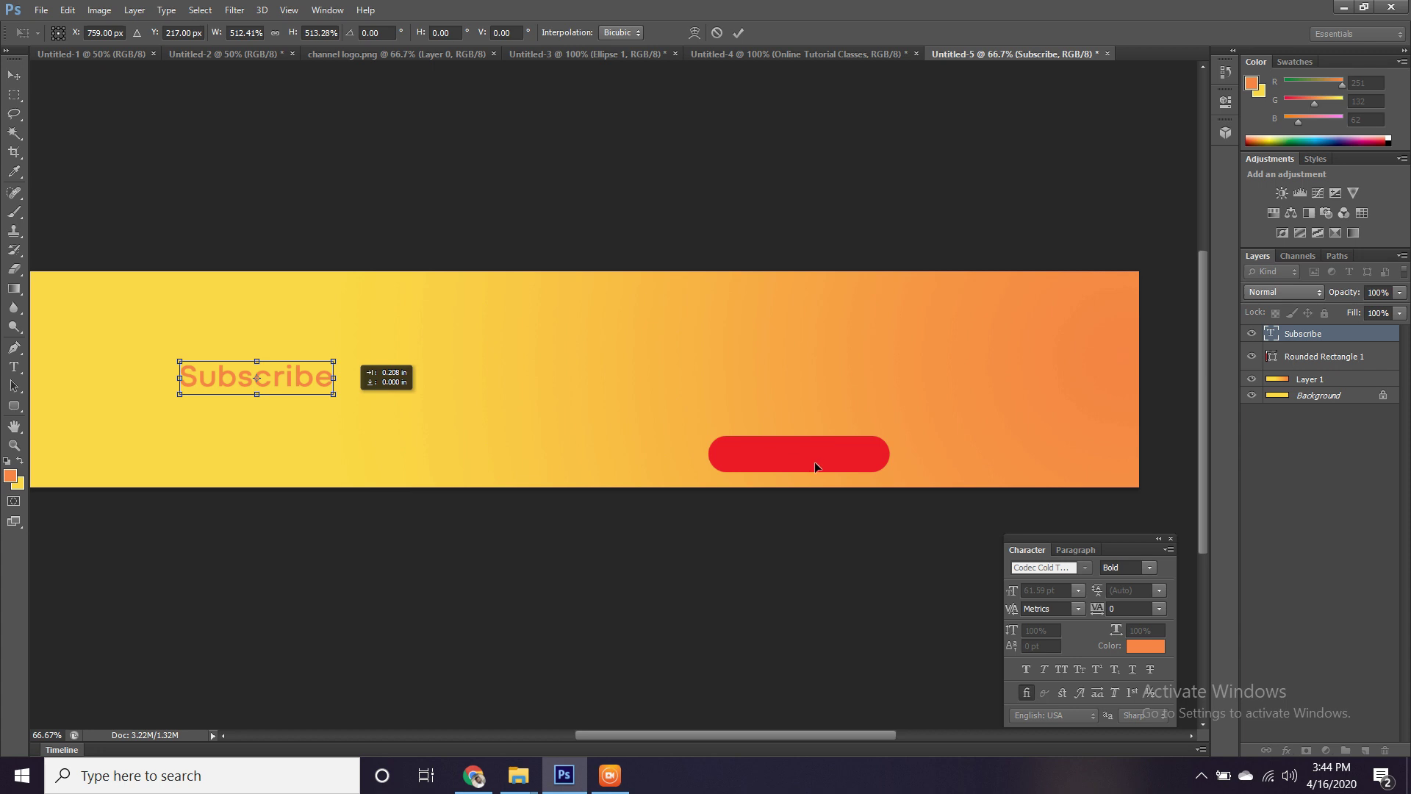
{"action": "left_click_drag", "start_coordinate": [821, 464], "coordinate": [845, 462]}
Scale the Subscribe text down to 57.07 pt so it fits inside the button.
{"action": "key", "text": "ctrl+plus"}
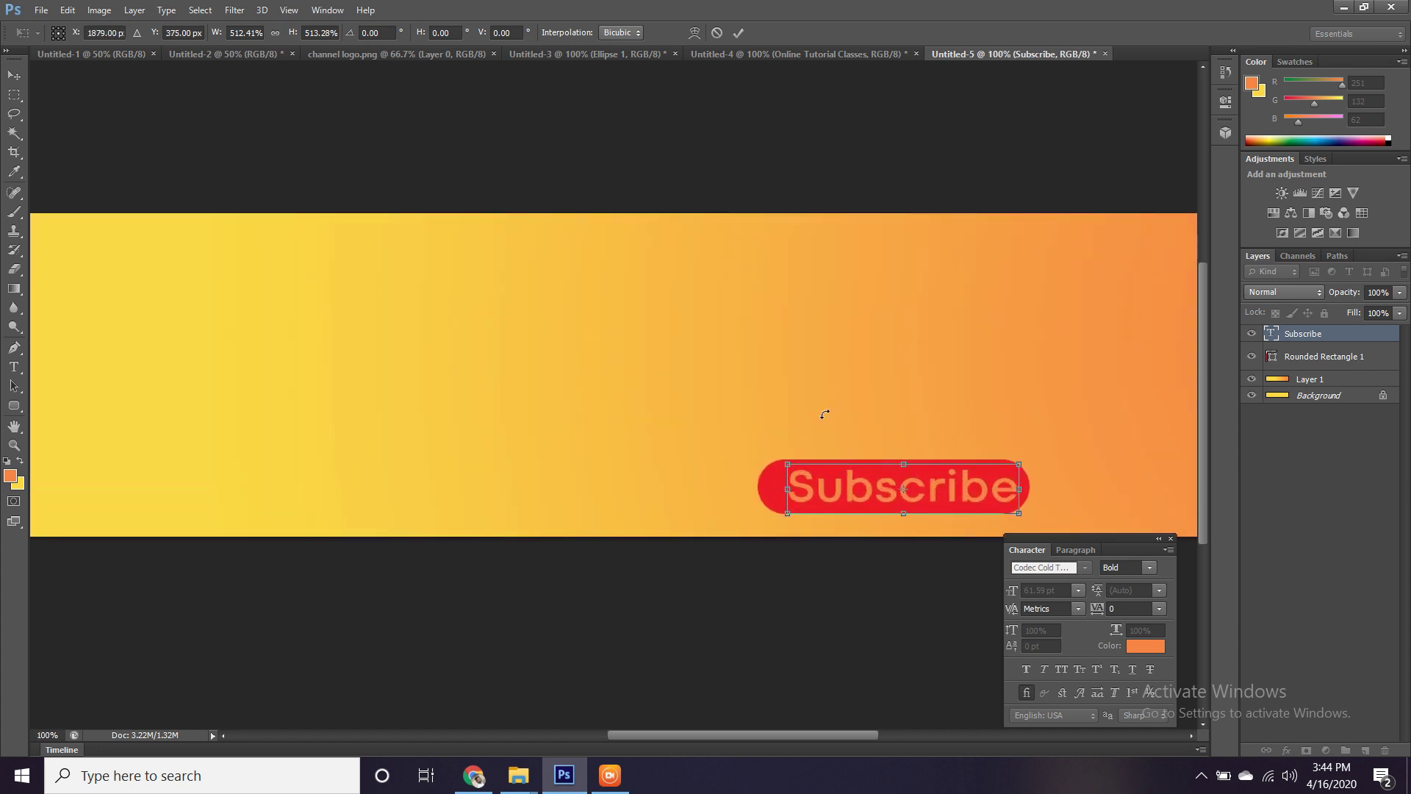
{"action": "left_click_drag", "start_coordinate": [746, 359], "coordinate": [735, 343]}
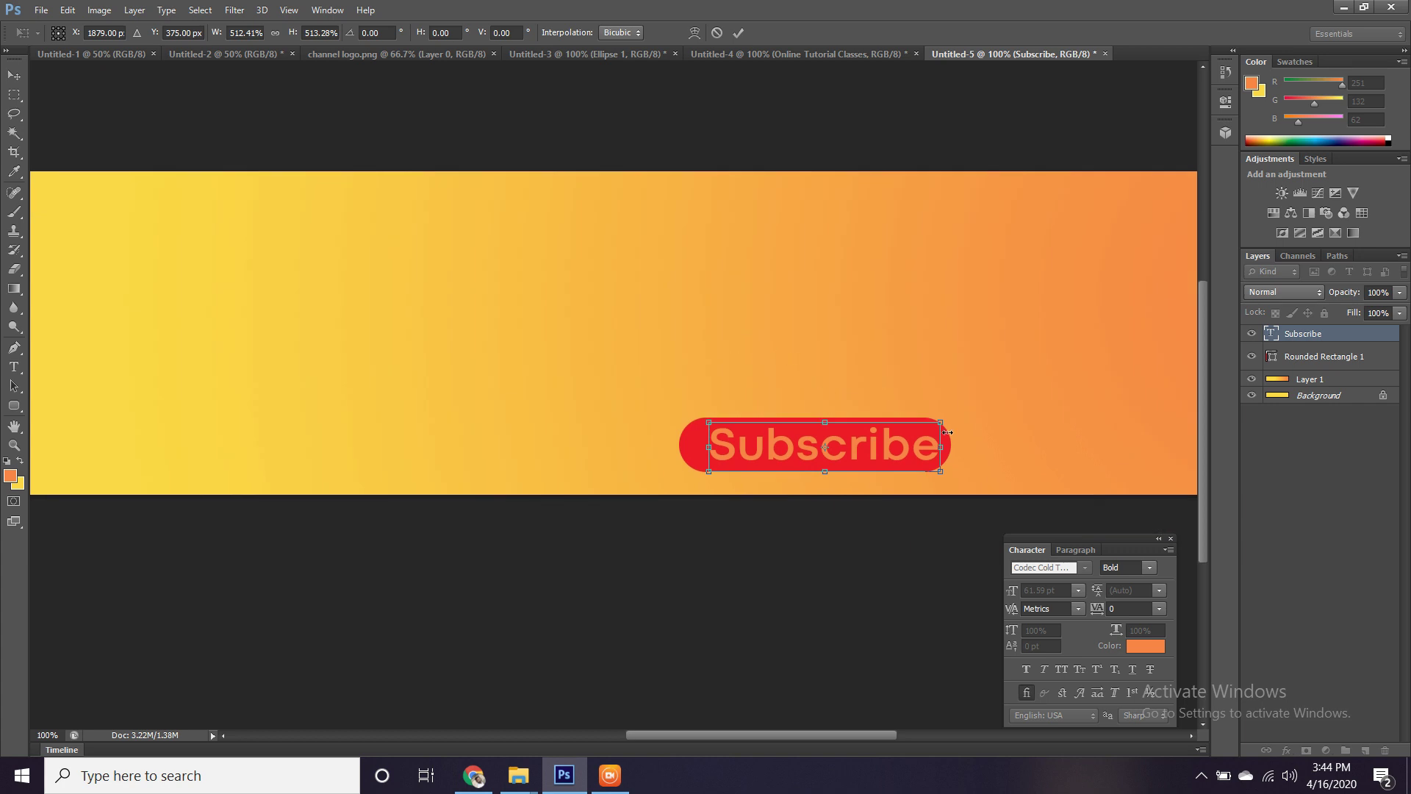
{"action": "left_click_drag", "start_coordinate": [943, 419], "coordinate": [937, 421]}
{"action": "left_click_drag", "start_coordinate": [934, 421], "coordinate": [890, 445]}
{"action": "key", "text": "Return"}
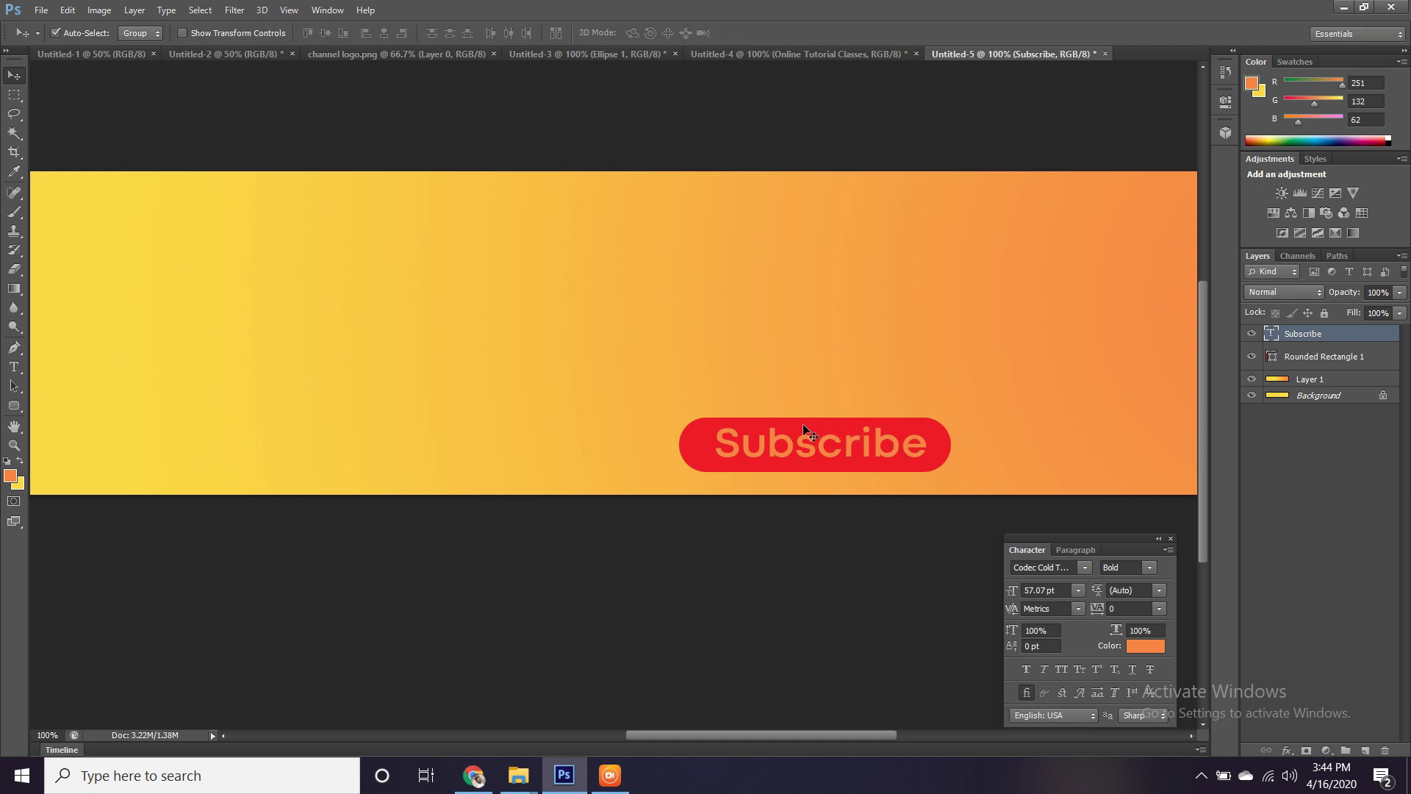
Make the Subscribe text white and switch it to All Caps.
{"action": "left_click", "coordinate": [14, 366]}
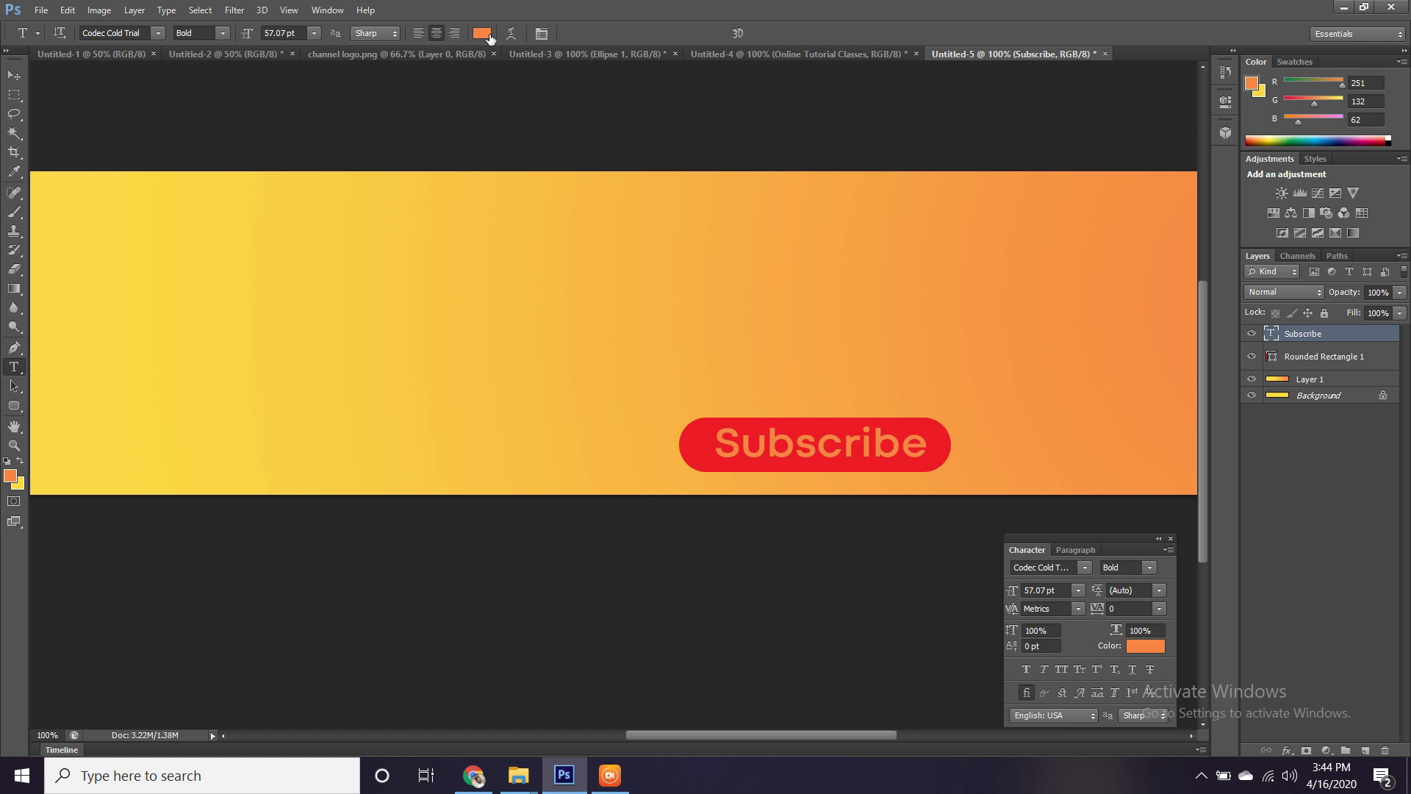
{"action": "left_click", "coordinate": [489, 33]}
{"action": "left_click", "coordinate": [665, 413]}
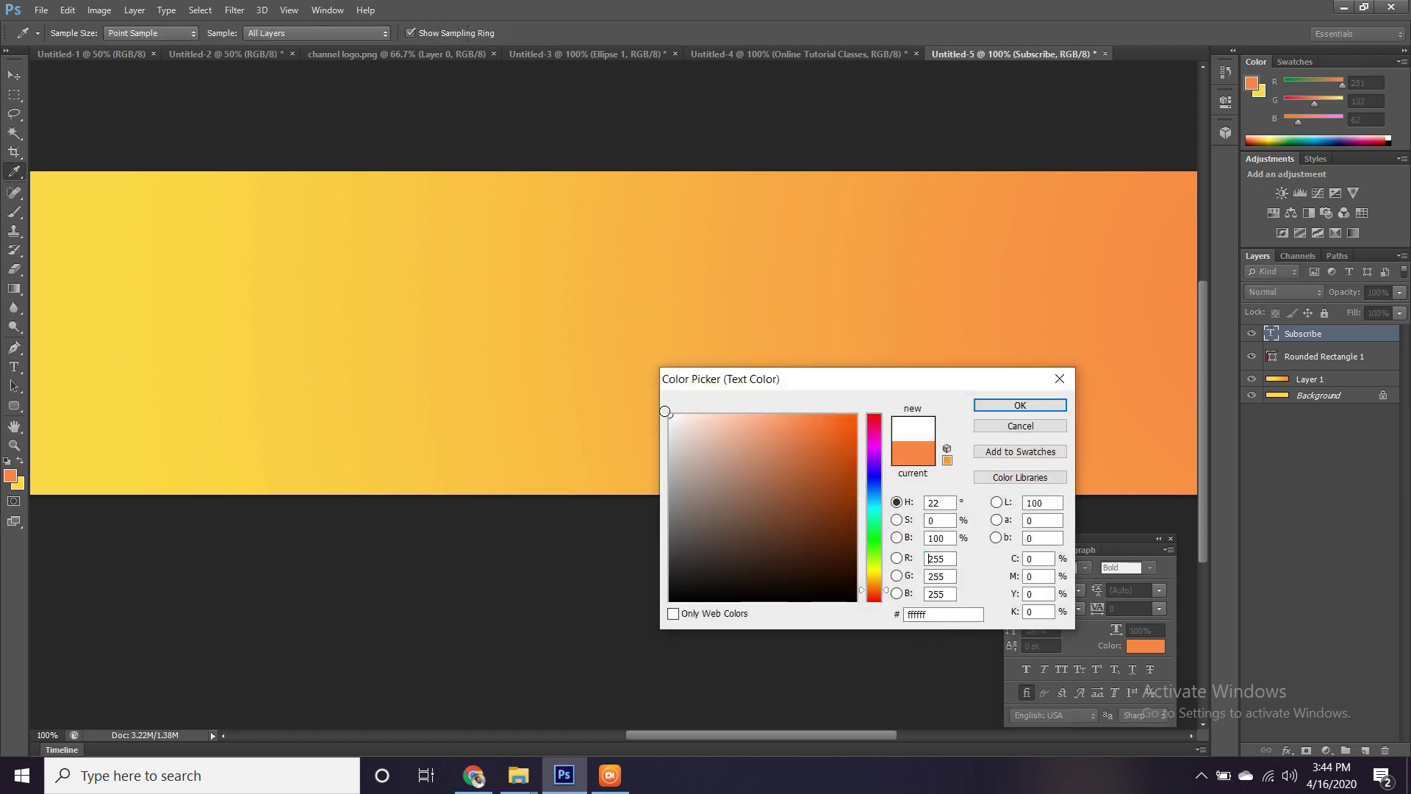
{"action": "left_click", "coordinate": [1018, 406]}
{"action": "left_click", "coordinate": [1017, 411]}
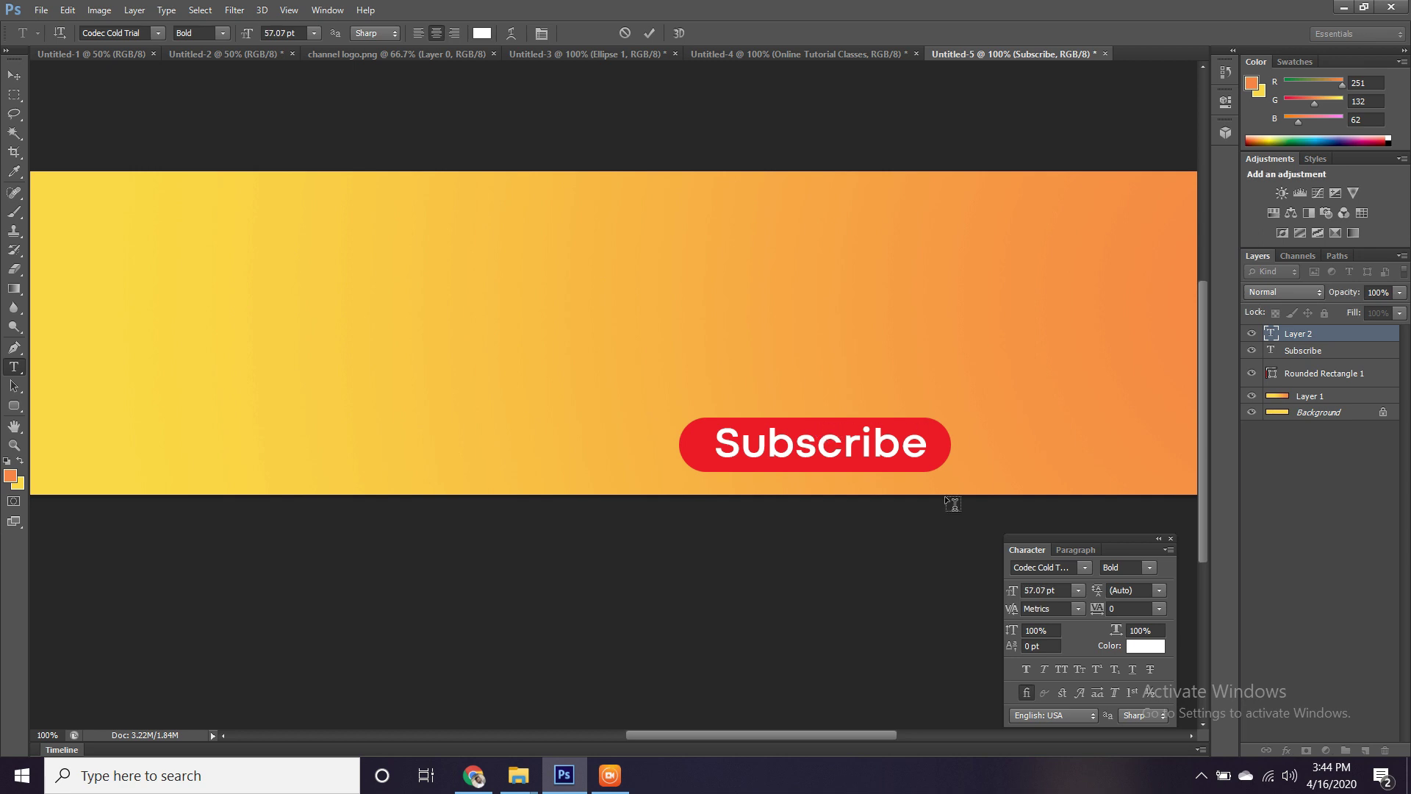
{"action": "key", "text": "Escape"}
{"action": "left_click", "coordinate": [1064, 664]}
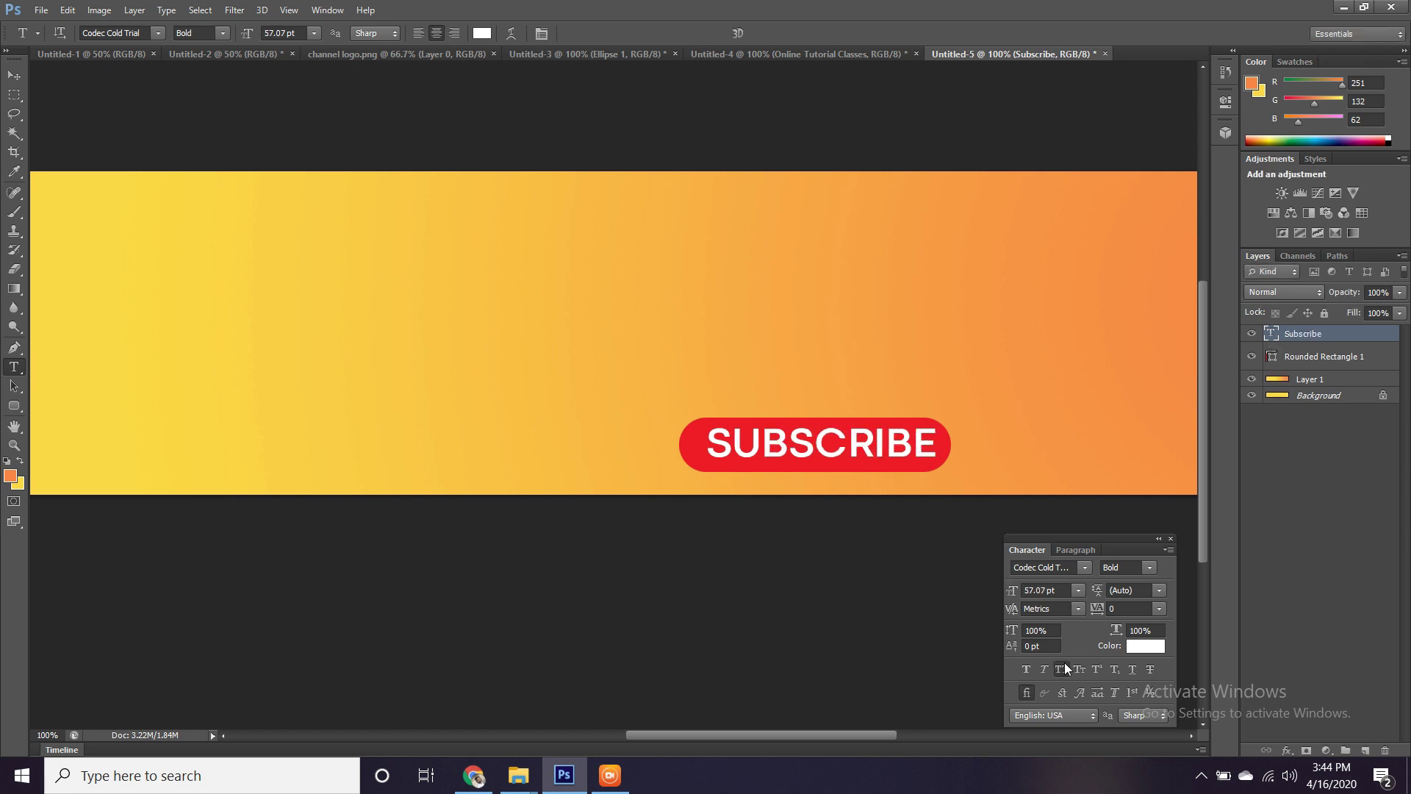
Nudge SUBSCRIBE slightly left and scale it to about 78%, giving 44.38 pt.
{"action": "left_click", "coordinate": [14, 75]}
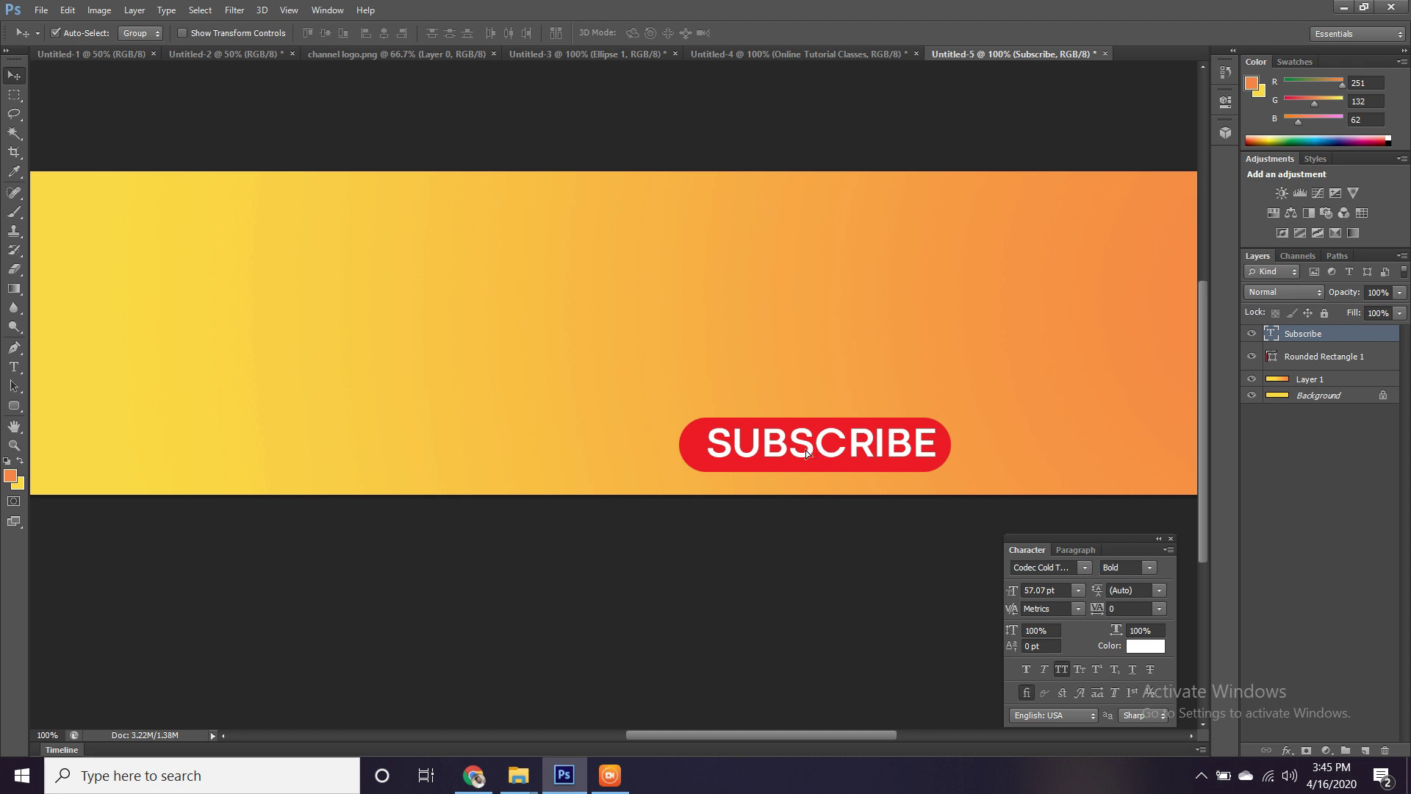
{"action": "left_click_drag", "start_coordinate": [806, 450], "coordinate": [801, 450]}
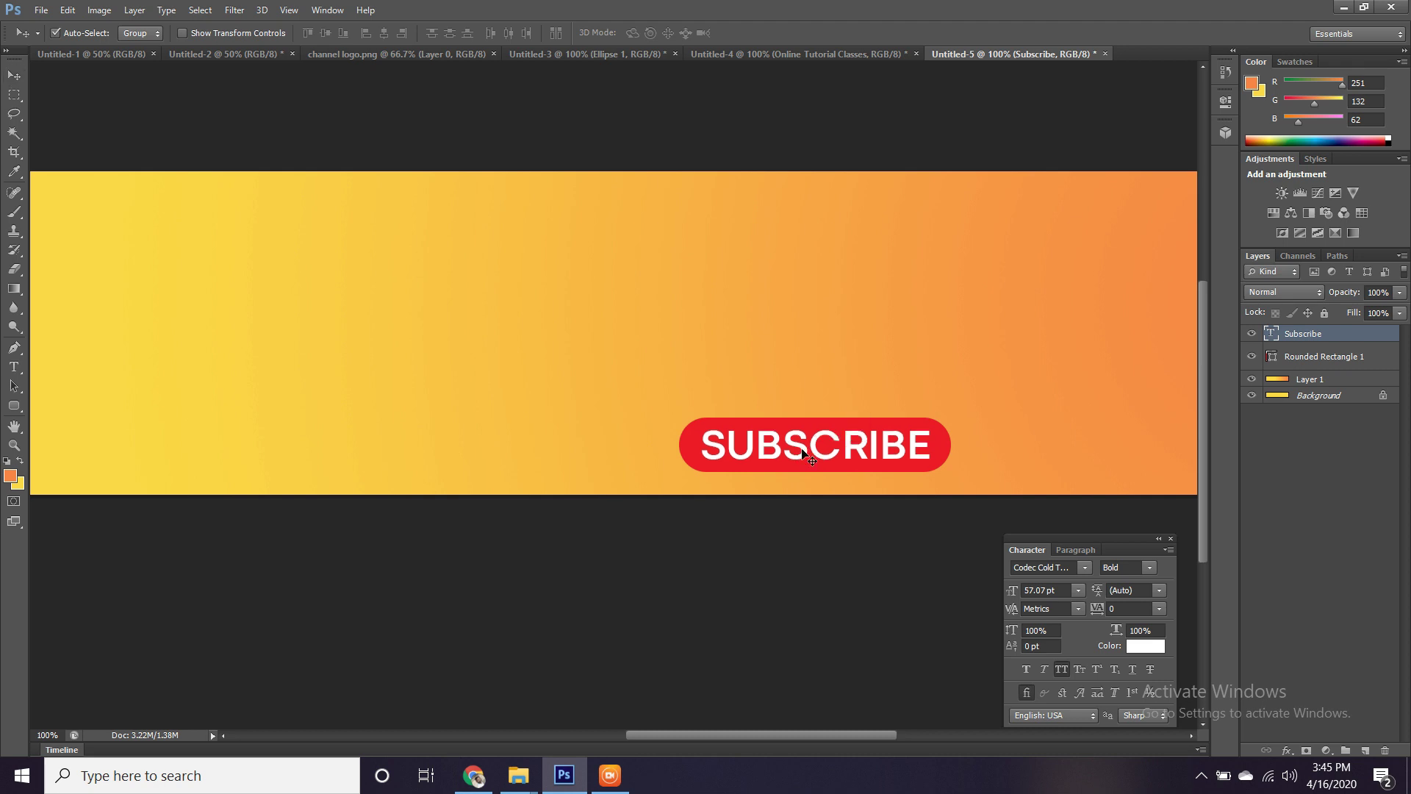
{"action": "key", "text": "ctrl+t"}
{"action": "left_click_drag", "start_coordinate": [938, 420], "coordinate": [907, 430]}
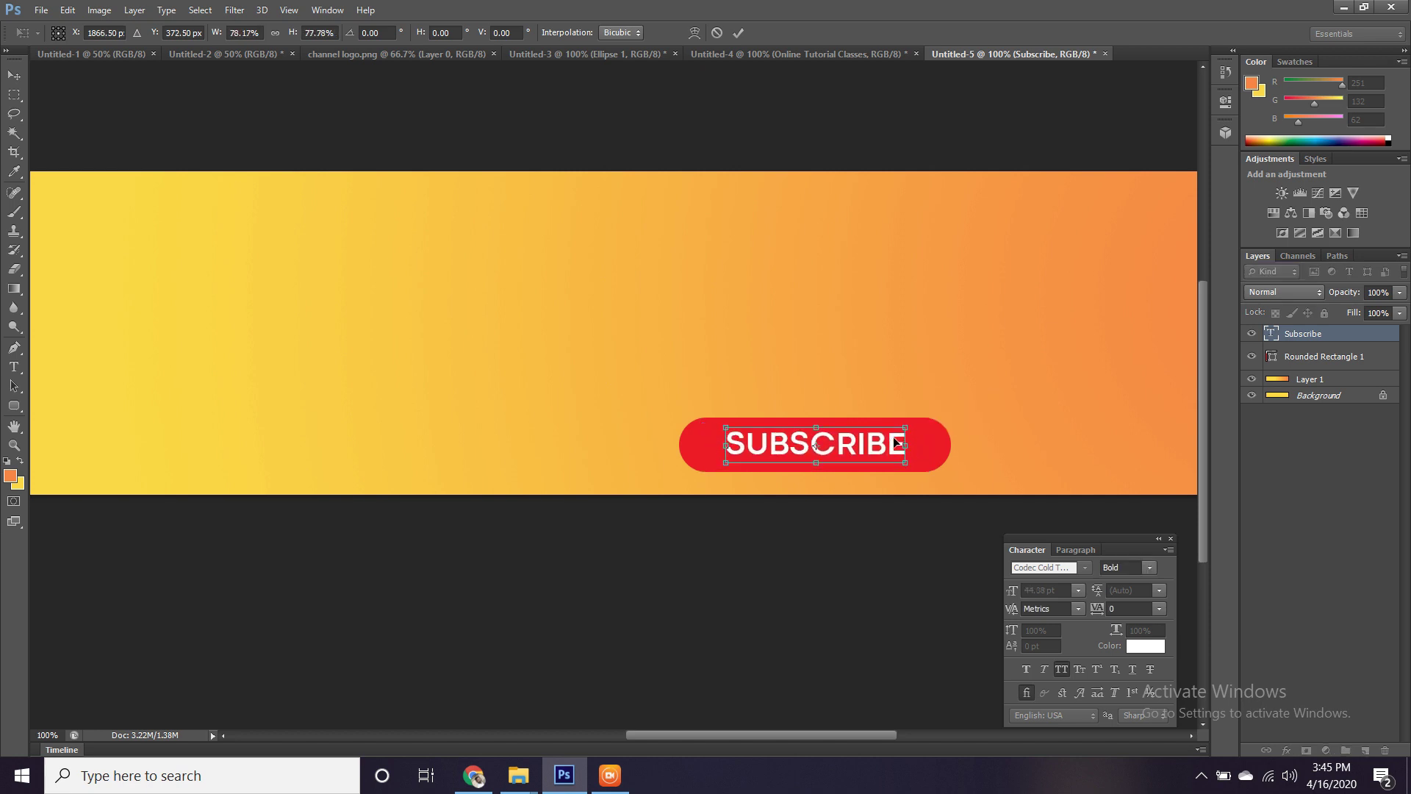
{"action": "key", "text": "Return"}
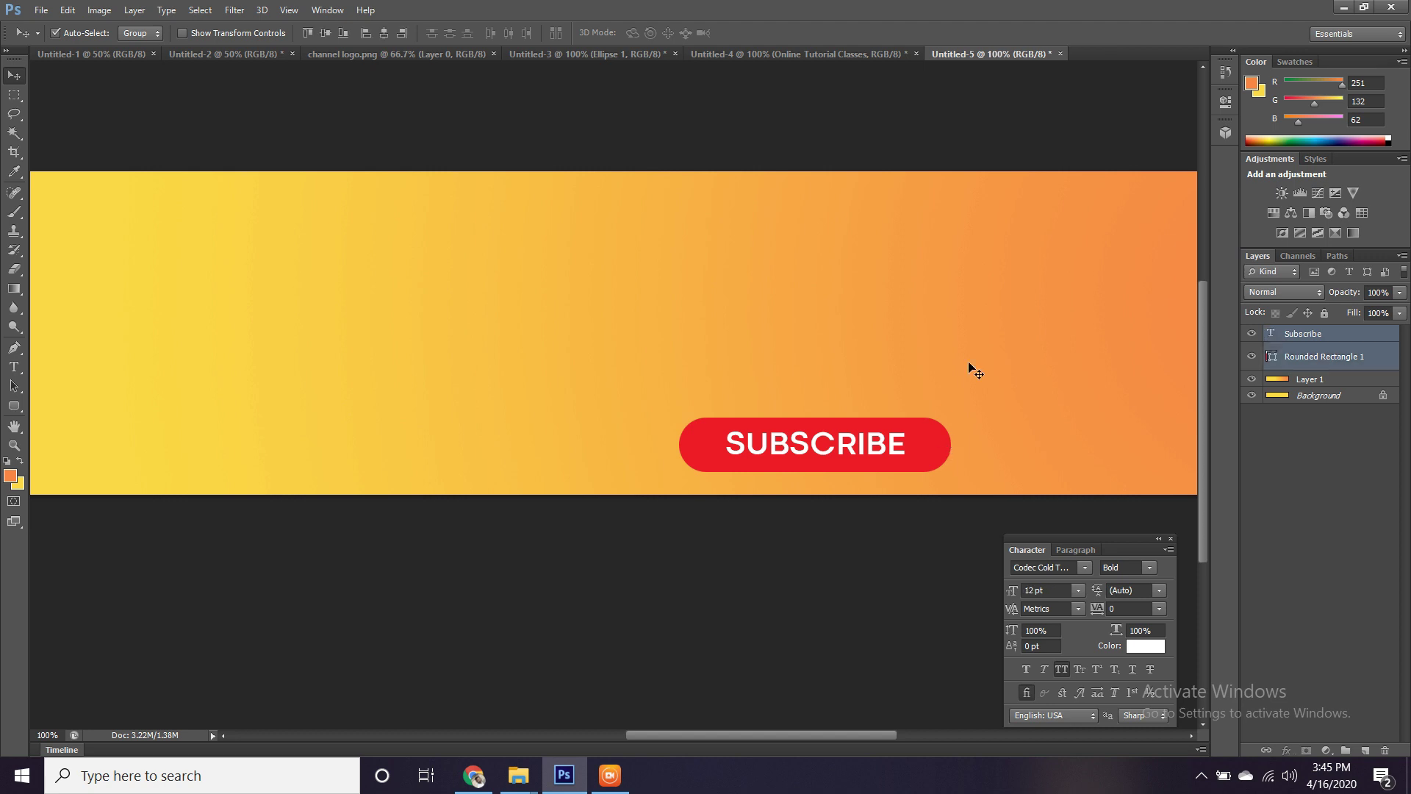
Vertically centre the SUBSCRIBE text on the red button and shift the button right.
{"action": "left_click", "coordinate": [1311, 355], "text": "shift"}
{"action": "left_click", "coordinate": [324, 35]}
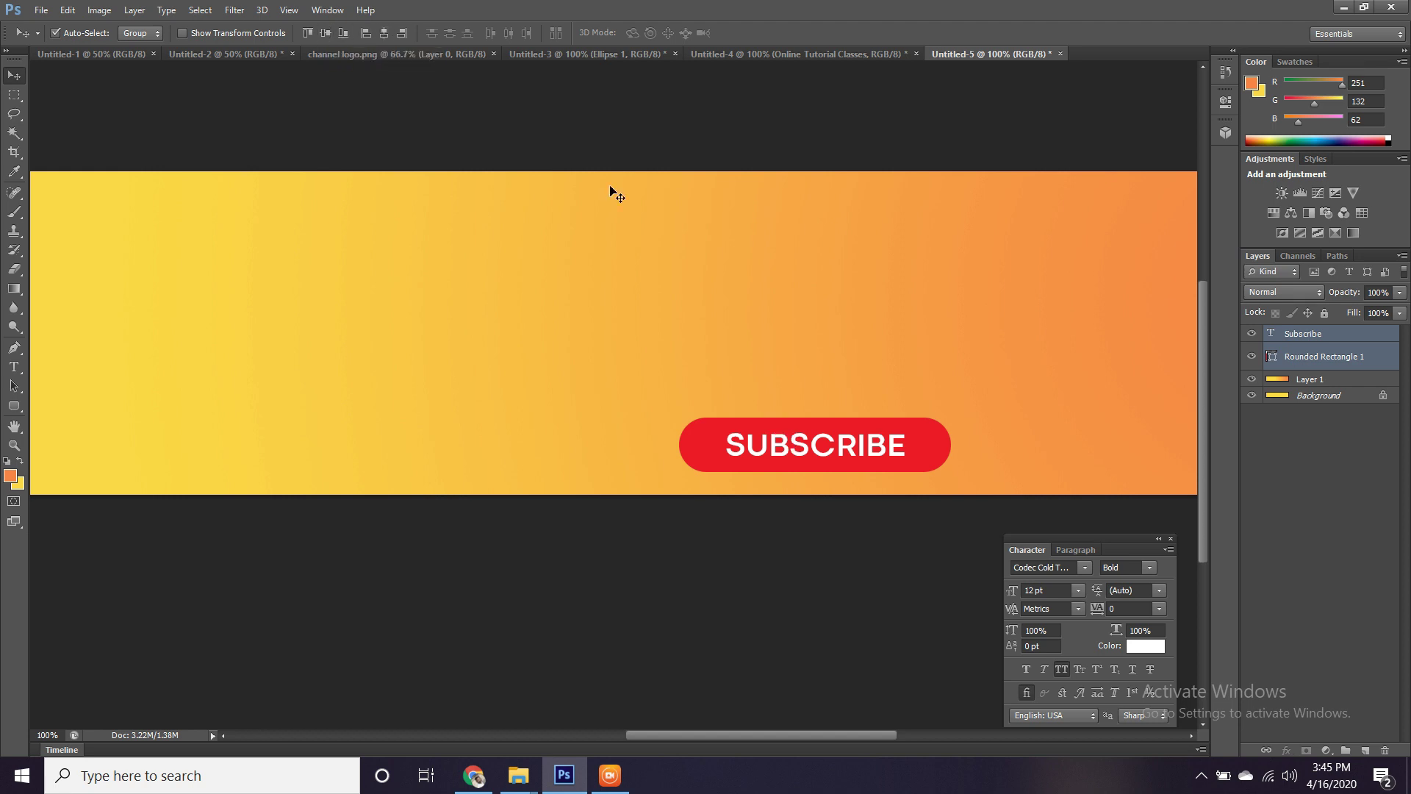
{"action": "left_click", "coordinate": [764, 302]}
{"action": "left_click_drag", "start_coordinate": [882, 308], "coordinate": [614, 316]}
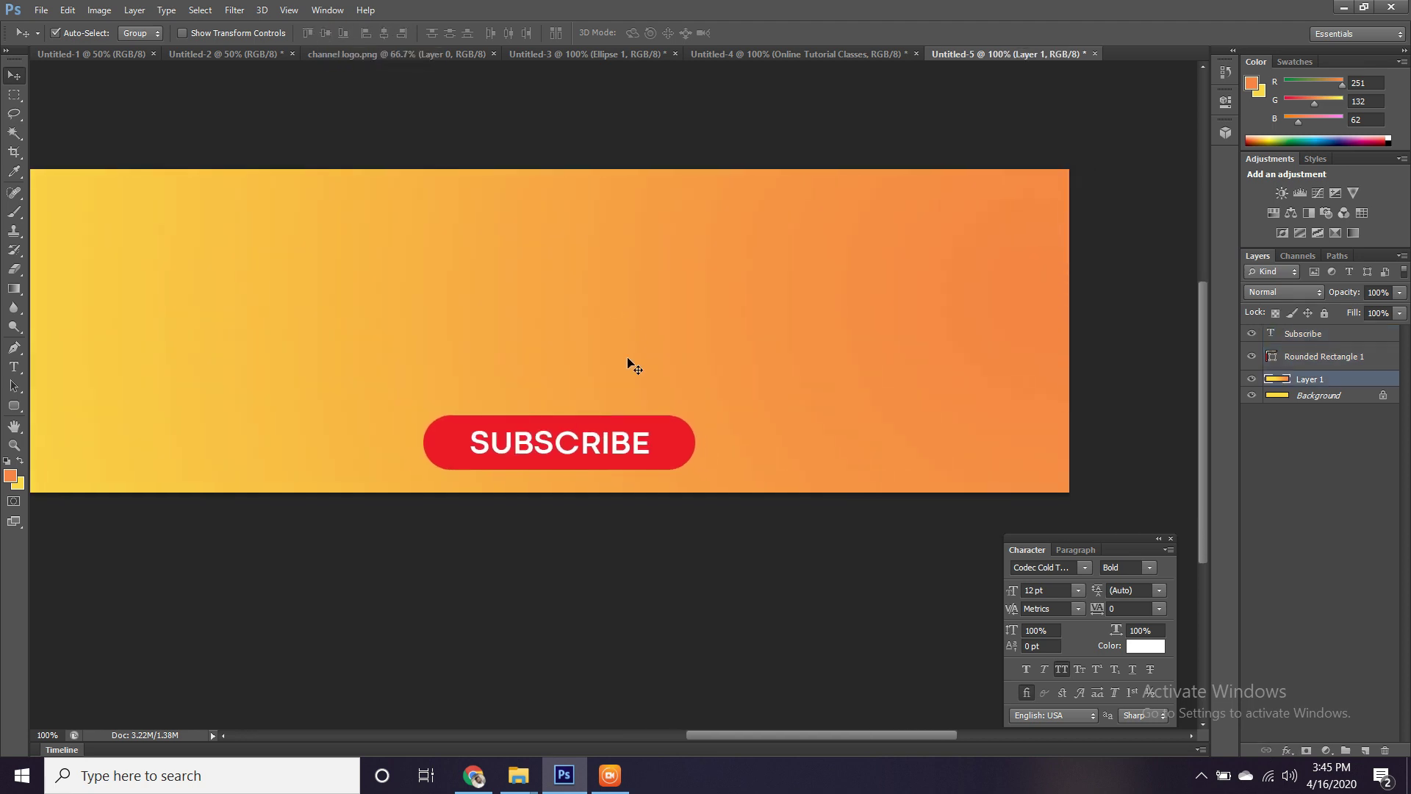
{"action": "left_click", "coordinate": [658, 440]}
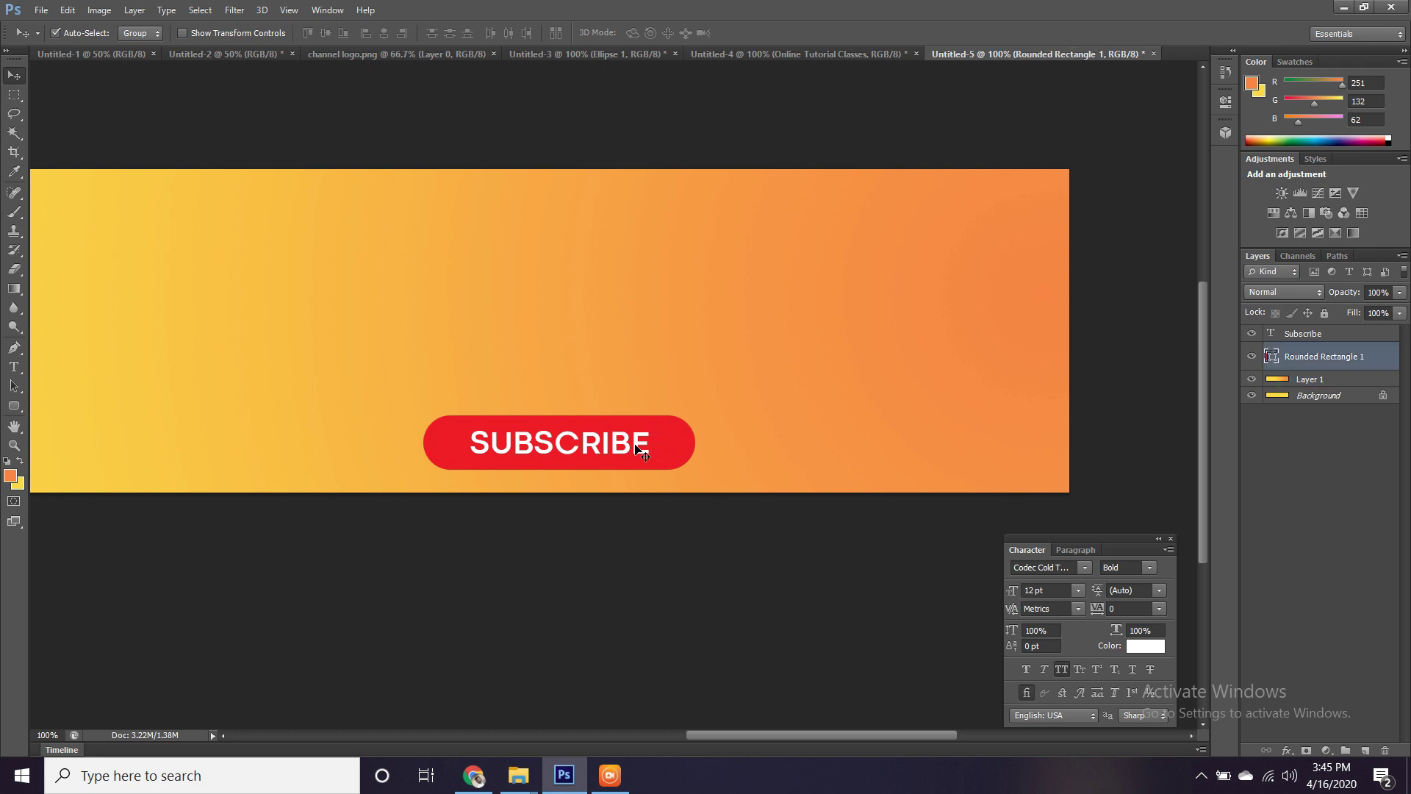
{"action": "left_click", "coordinate": [639, 446]}
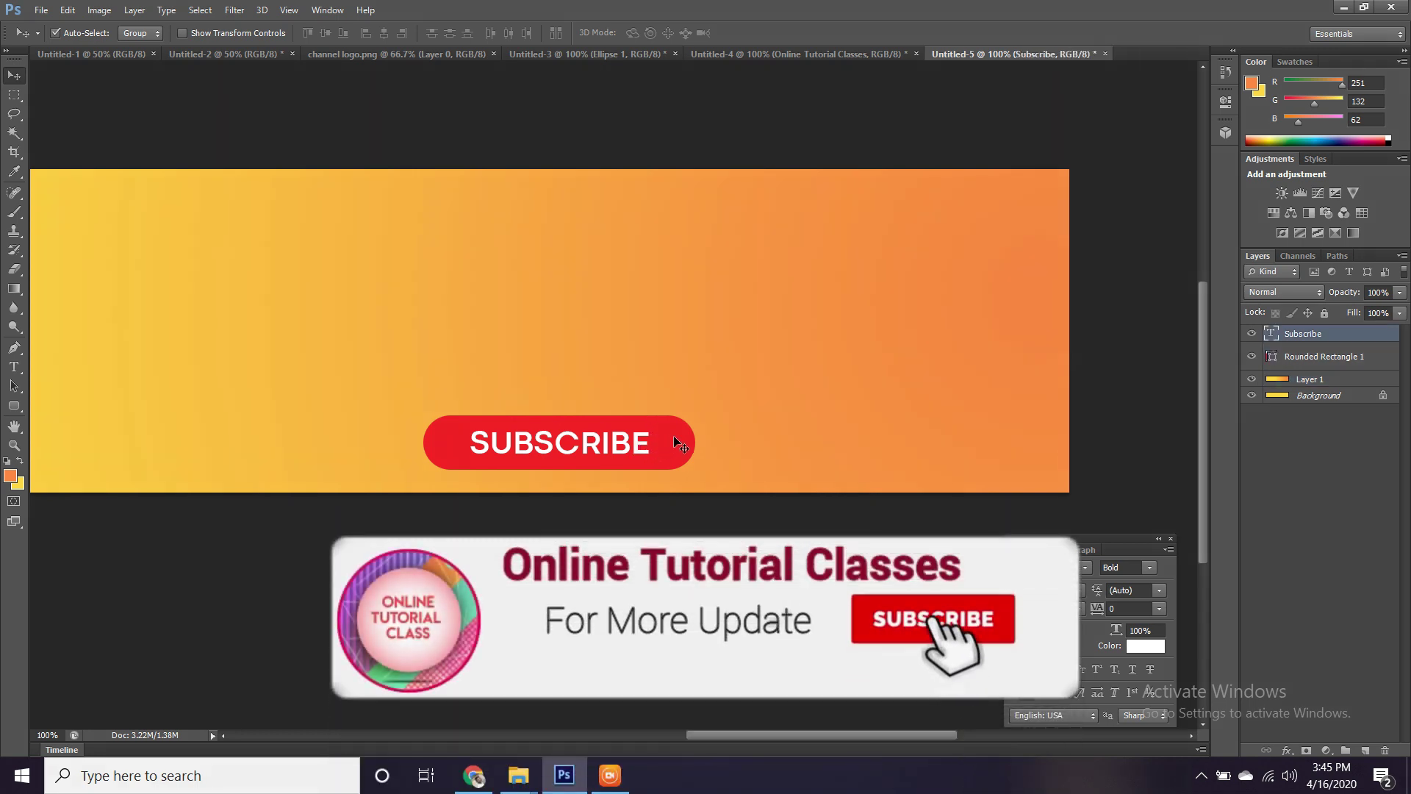
{"action": "left_click", "coordinate": [673, 435], "text": "shift"}
{"action": "left_click_drag", "start_coordinate": [673, 435], "coordinate": [810, 443]}
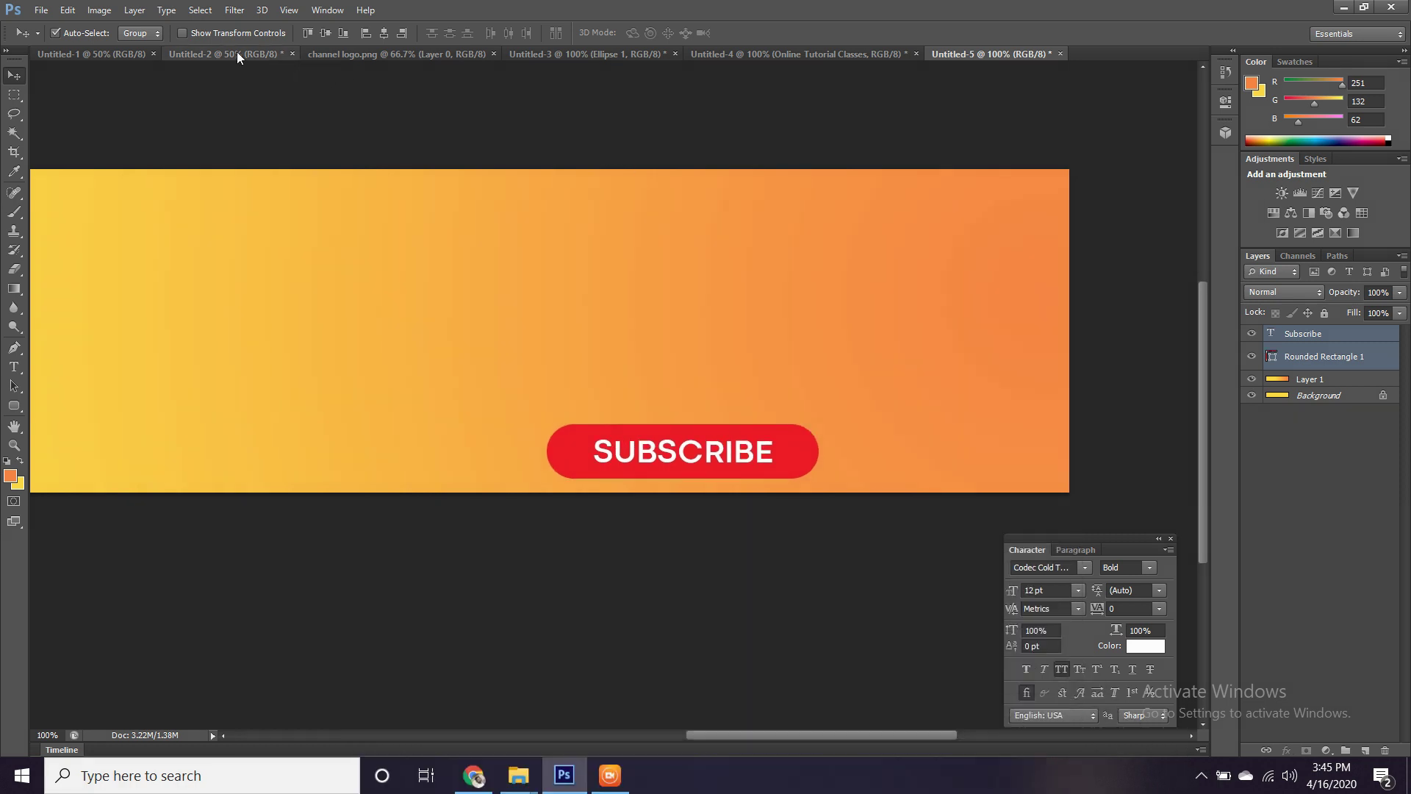
Drag the pointing-hand and bell icons from Untitled-2 into Untitled-5, right of the button.
{"action": "left_click", "coordinate": [227, 52]}
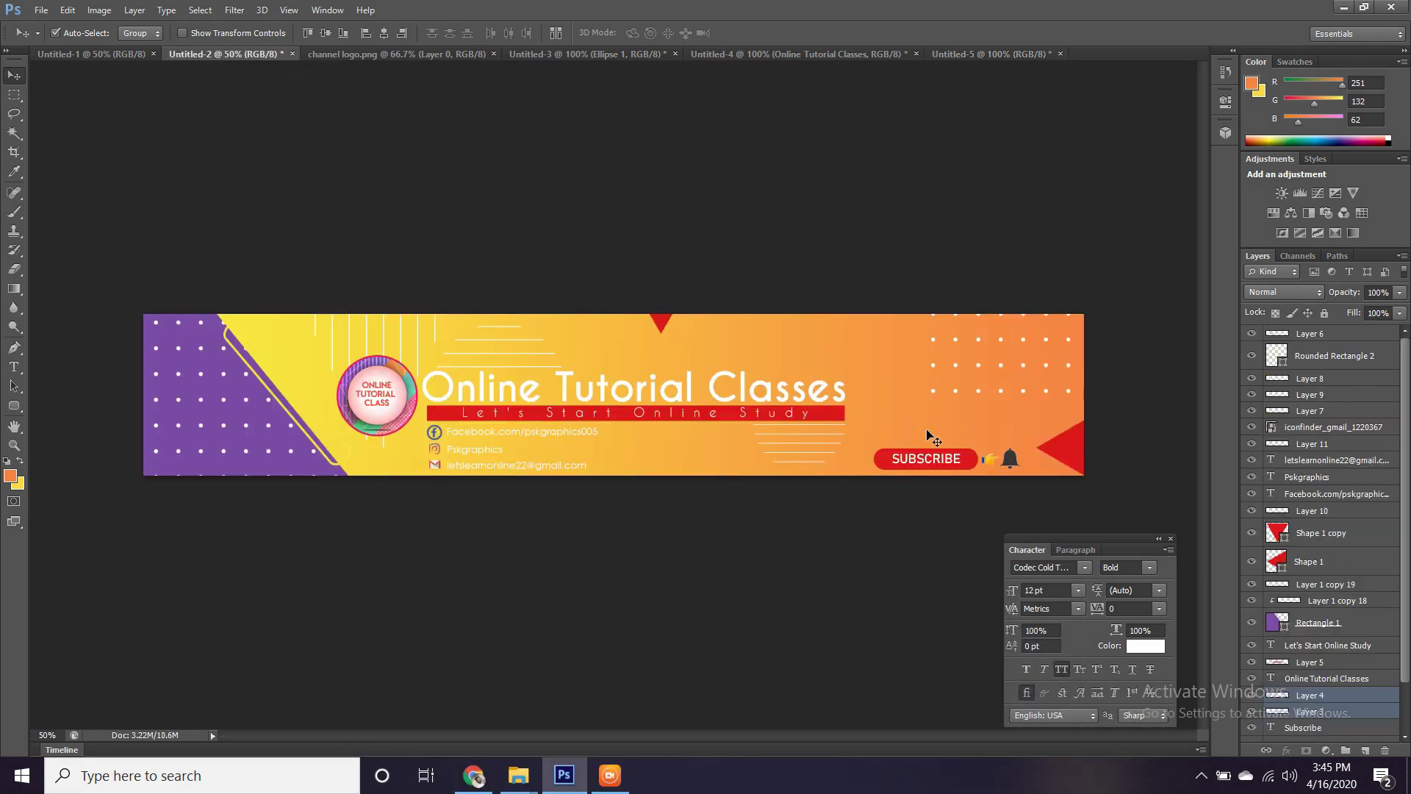
{"action": "key", "text": "ctrl+plus"}
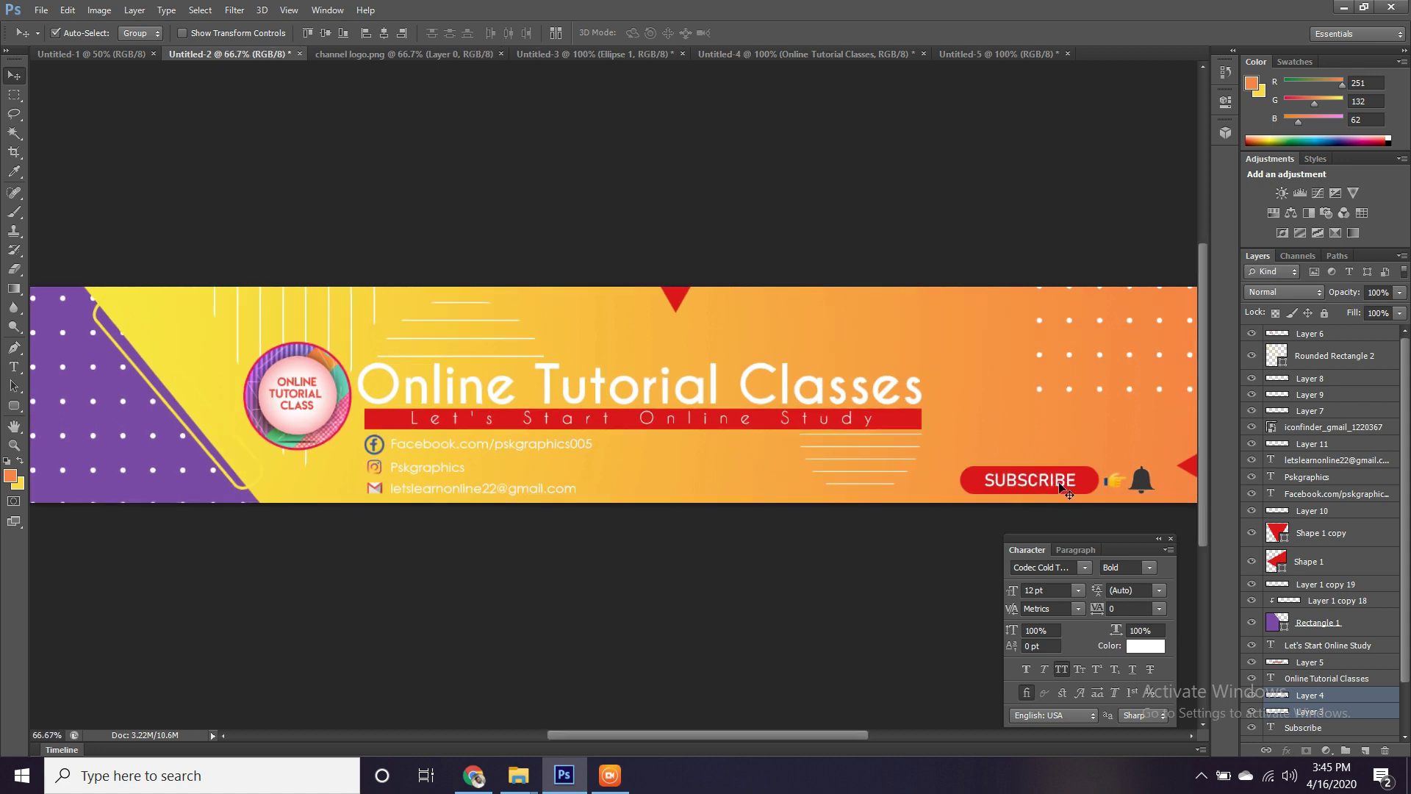
{"action": "left_click", "coordinate": [1066, 490]}
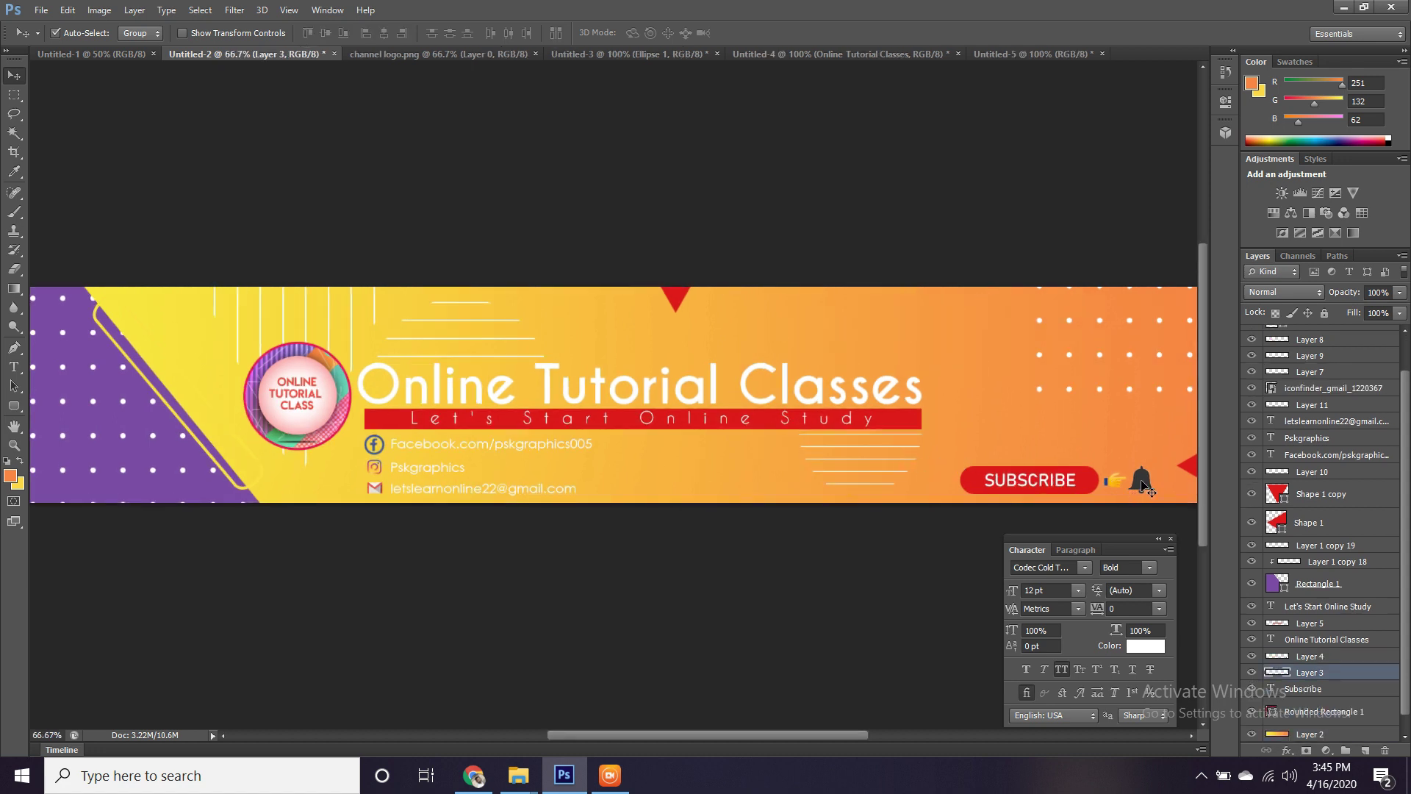
{"action": "left_click", "coordinate": [1141, 485], "text": "shift"}
{"action": "left_click_drag", "start_coordinate": [1141, 485], "coordinate": [891, 448]}
{"action": "left_click", "coordinate": [767, 459]}
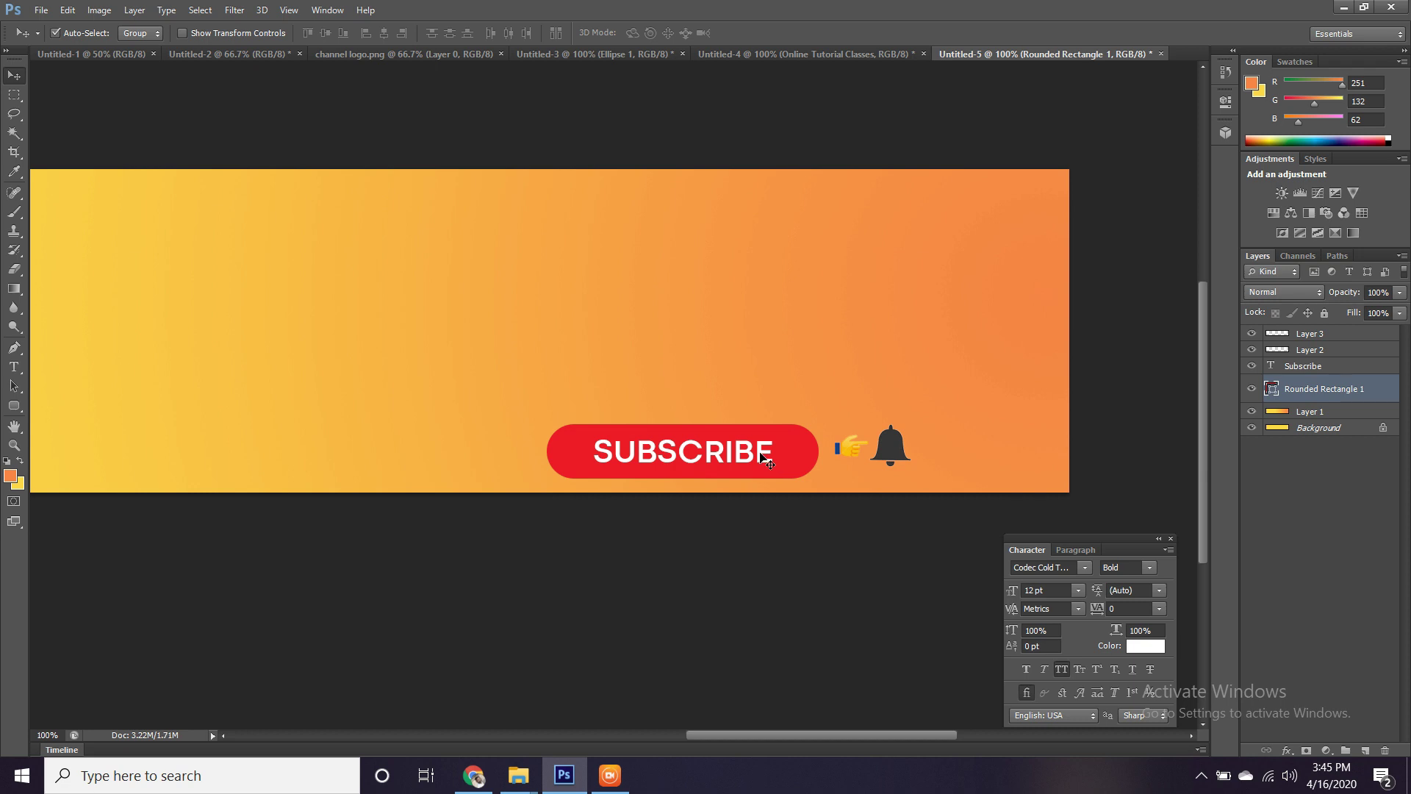
Scale the SUBSCRIBE text and button together down to about 86%.
{"action": "left_click", "coordinate": [767, 459], "text": "shift"}
{"action": "key", "text": "ctrl+t"}
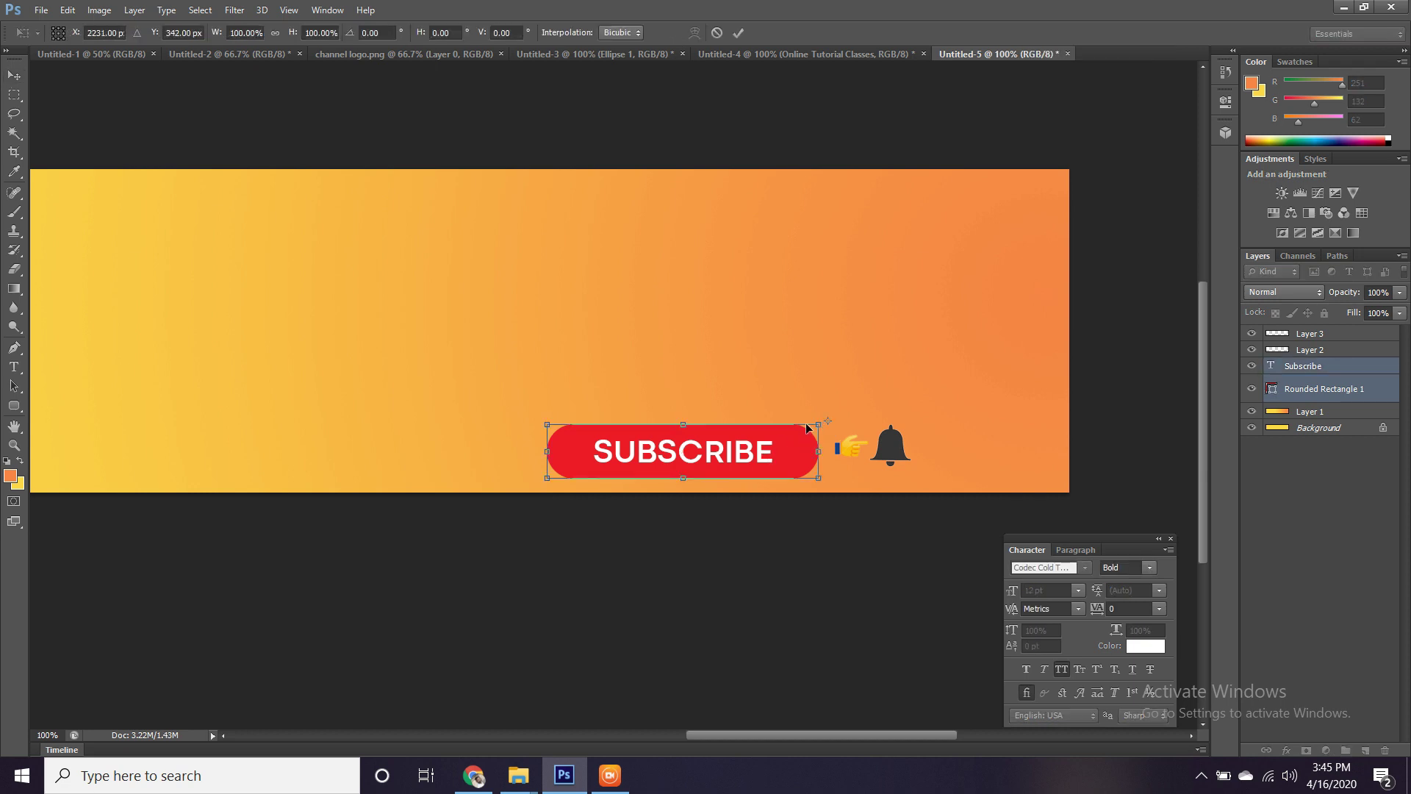
{"action": "key", "text": "Return"}
{"action": "key", "text": "ctrl+t"}
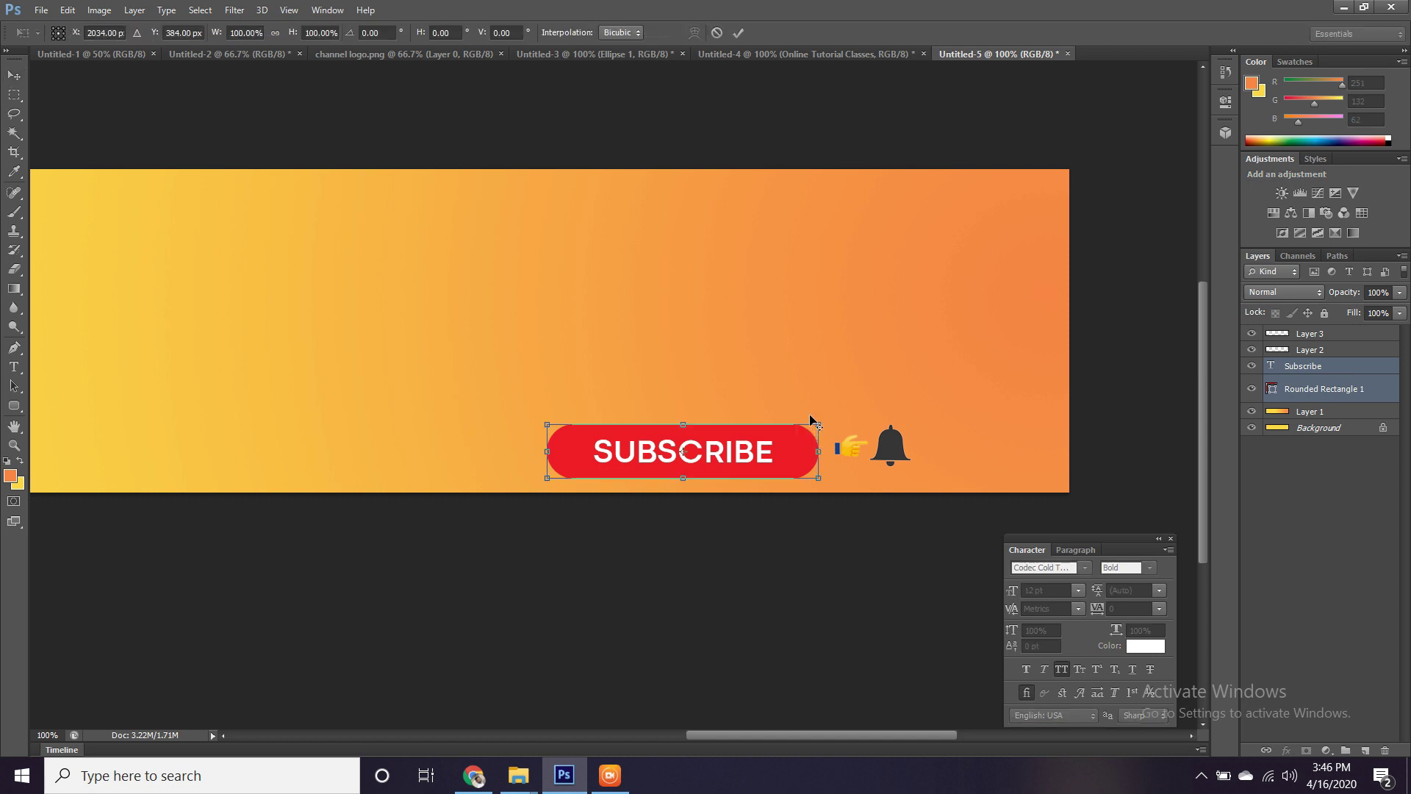
{"action": "left_click_drag", "start_coordinate": [819, 425], "coordinate": [692, 447]}
{"action": "key", "text": "Return"}
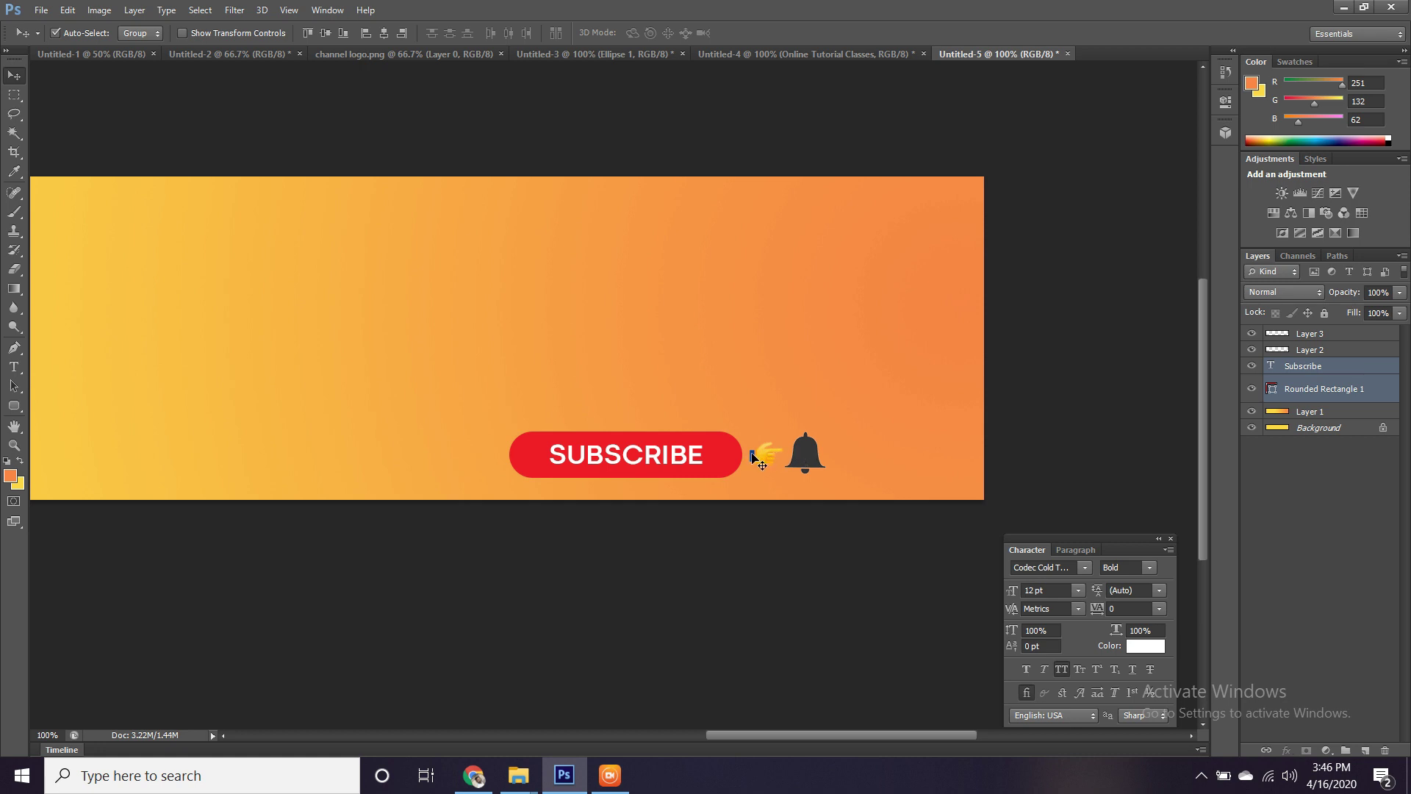
Add the hand and bell layers to the button selection, then select gradient Layer 1.
{"action": "left_click", "coordinate": [765, 460], "text": "shift"}
{"action": "left_click", "coordinate": [806, 455], "text": "shift"}
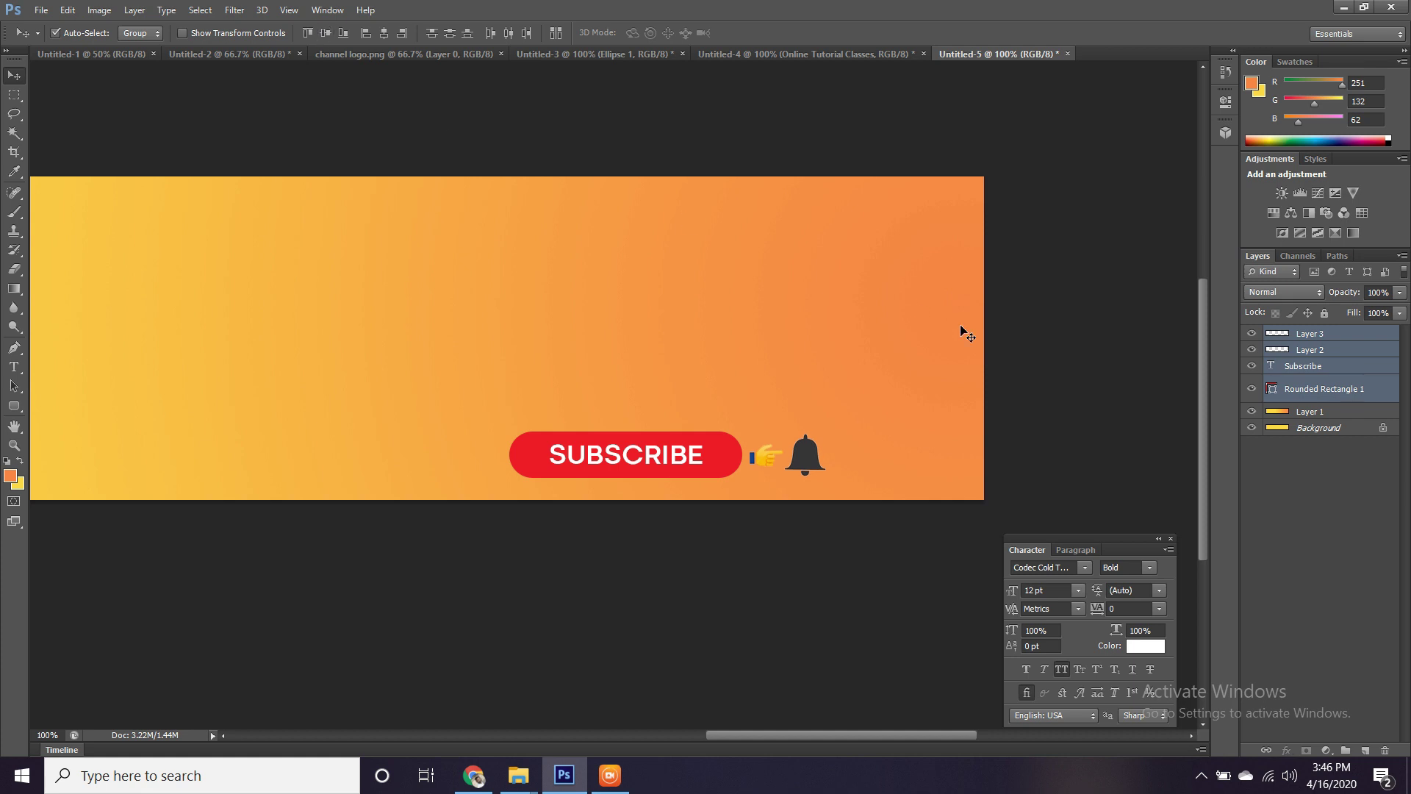
{"action": "left_click", "coordinate": [893, 341]}
{"action": "left_click_drag", "start_coordinate": [741, 335], "coordinate": [759, 394]}
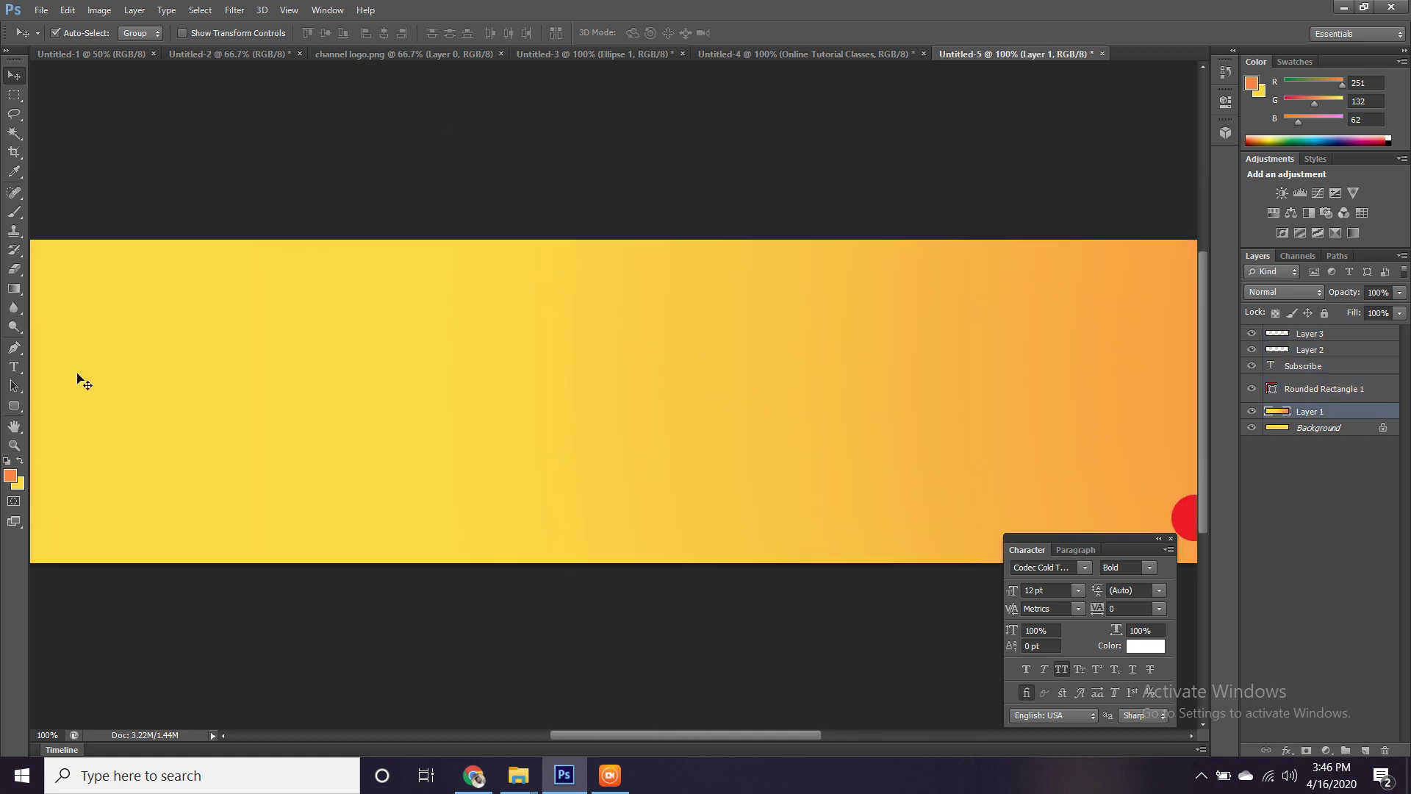
Type the title ONLINE TUTORIAL CLASSES on the banner's left.
{"action": "left_click", "coordinate": [14, 366]}
{"action": "left_click", "coordinate": [335, 396]}
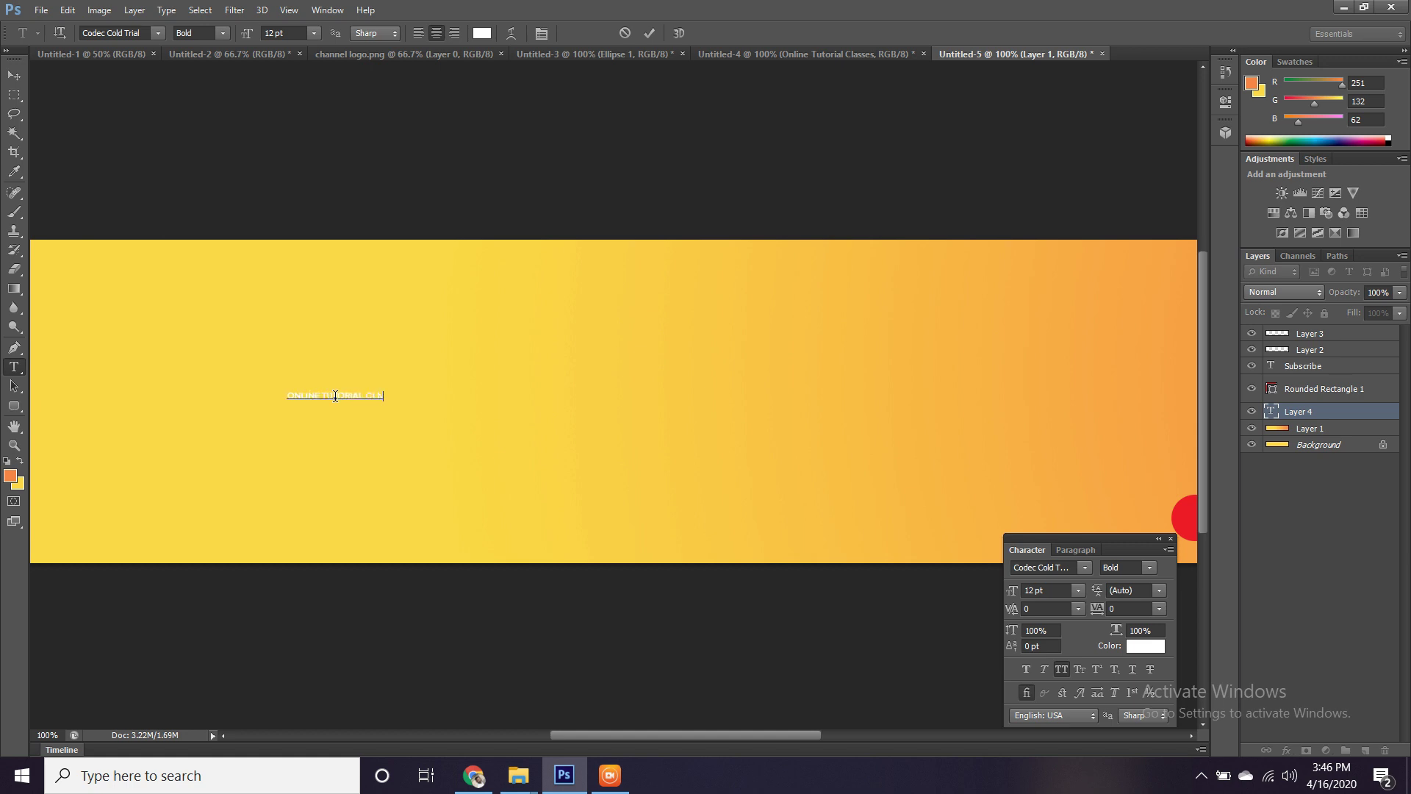
{"action": "type", "text": "ES"}
{"action": "key", "text": "ctrl+a"}
{"action": "left_click", "coordinate": [13, 75]}
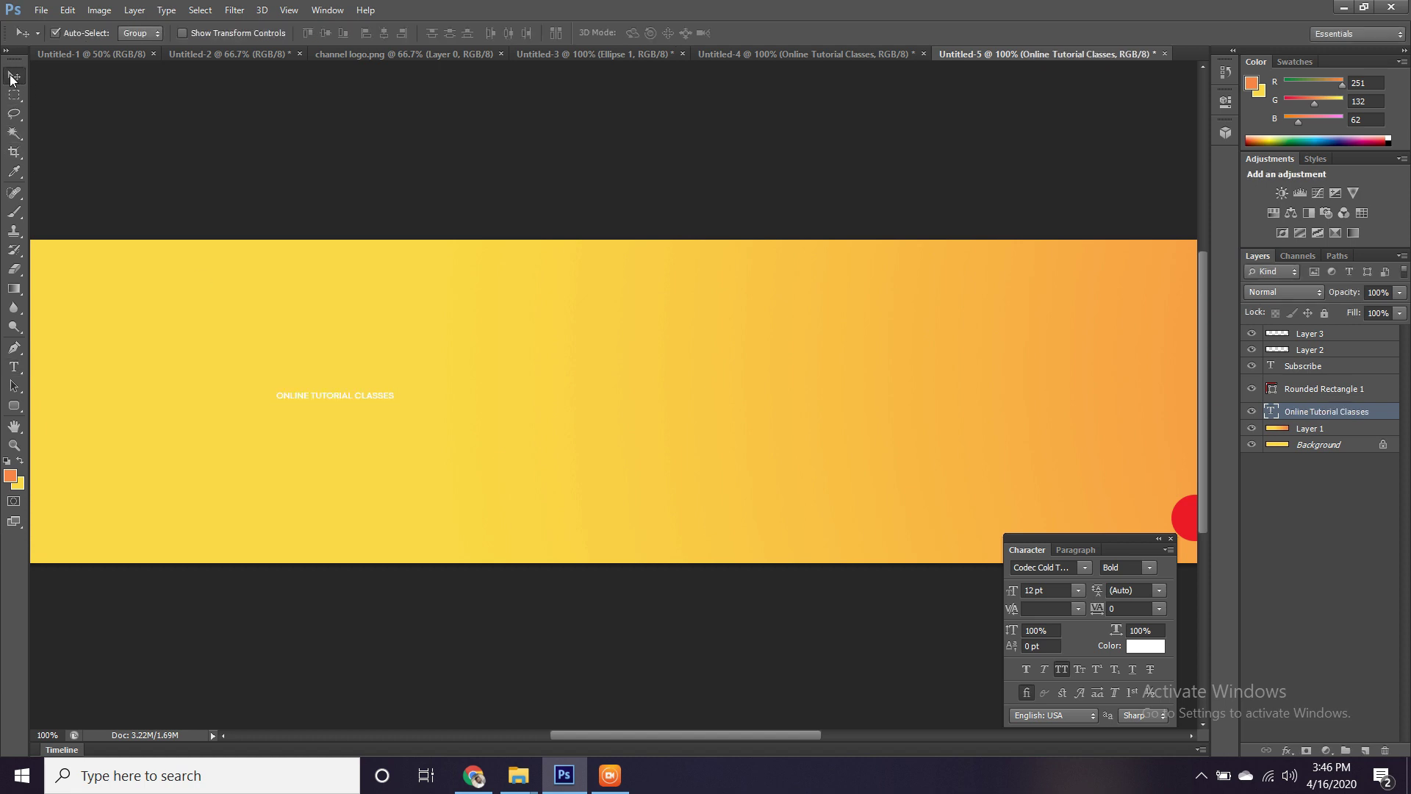
Enlarge the title to 82.43 pt, centre it, and turn off All Caps for mixed case.
{"action": "key", "text": "ctrl+t"}
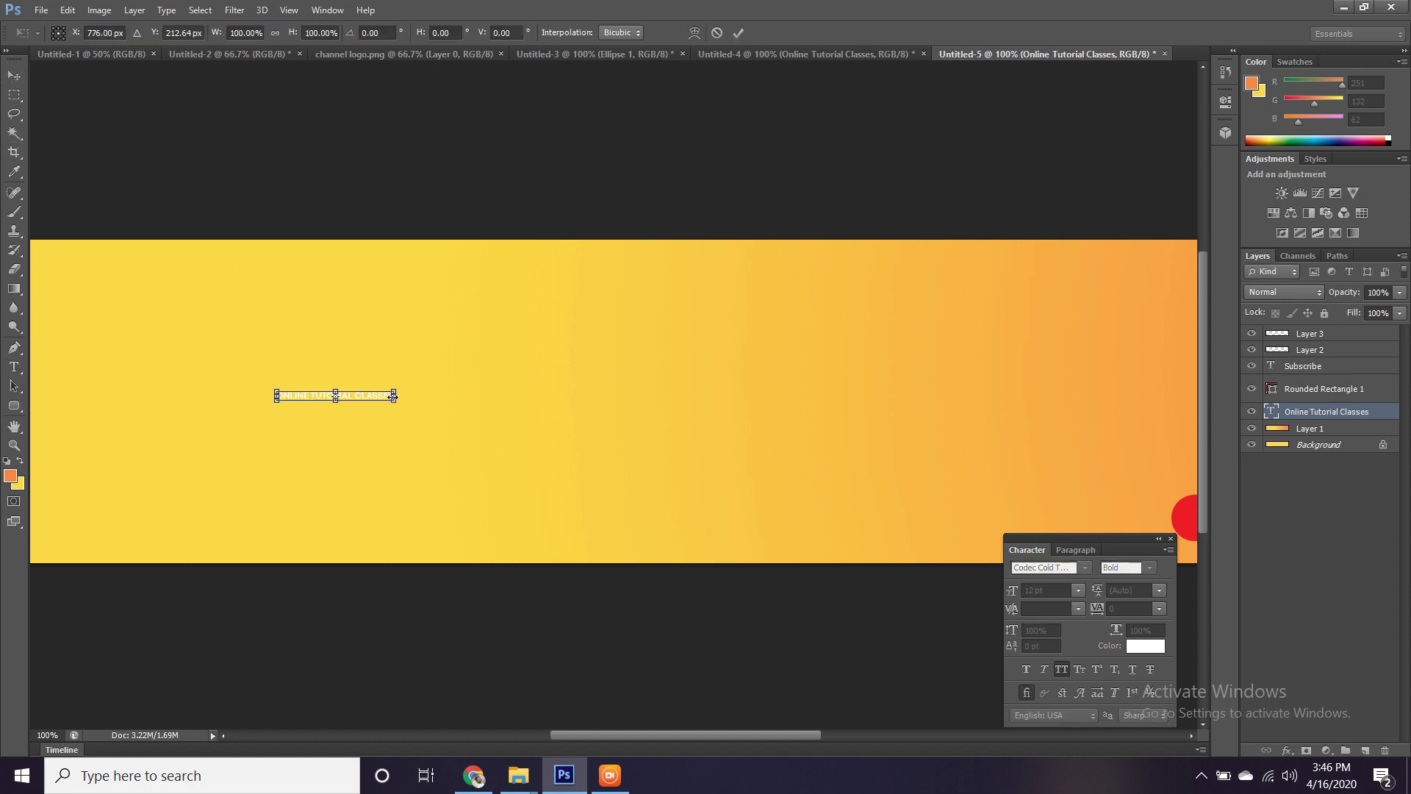
{"action": "left_click_drag", "start_coordinate": [395, 401], "coordinate": [695, 540]}
{"action": "left_click_drag", "start_coordinate": [496, 399], "coordinate": [786, 410]}
{"action": "left_click_drag", "start_coordinate": [988, 377], "coordinate": [1030, 358]}
{"action": "left_click_drag", "start_coordinate": [871, 402], "coordinate": [888, 389]}
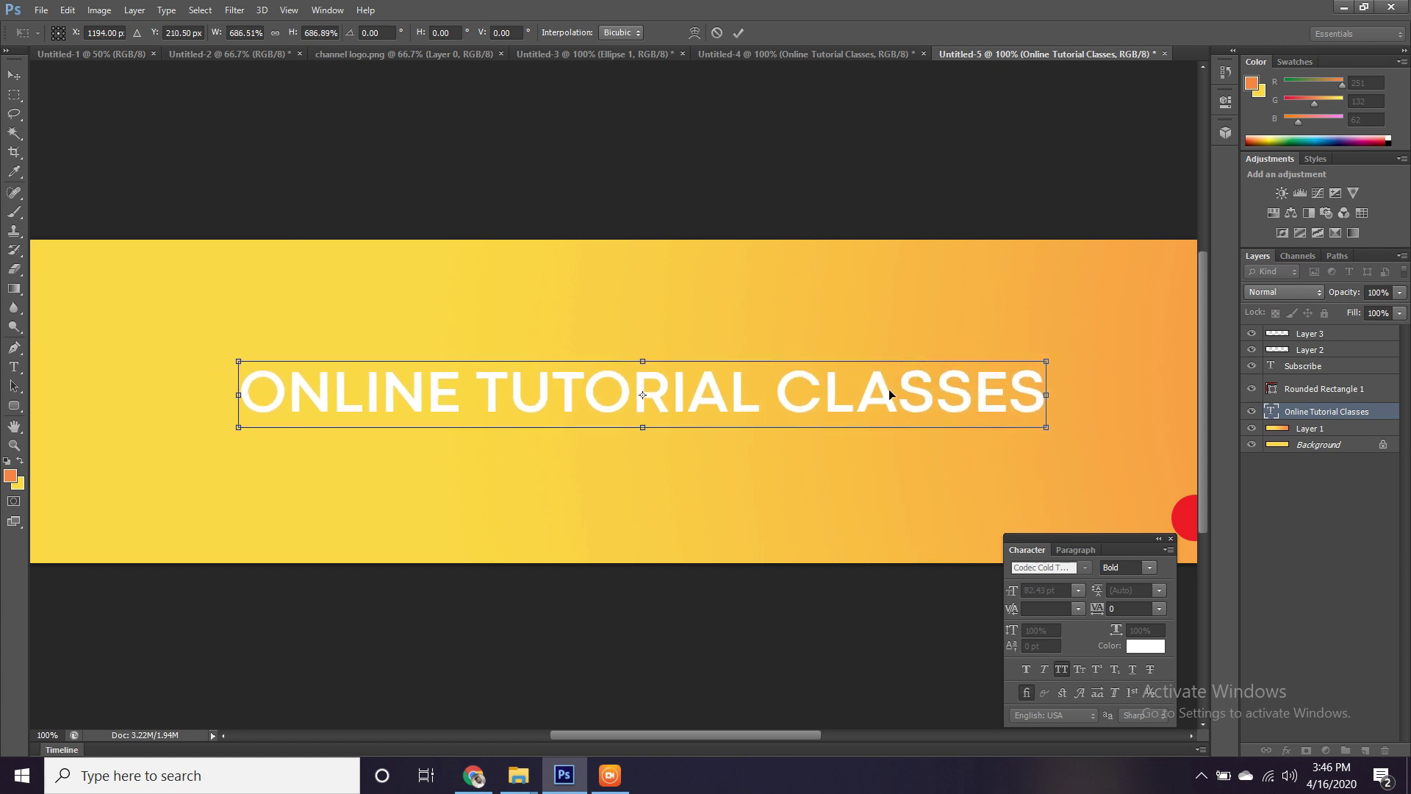
{"action": "key", "text": "Return"}
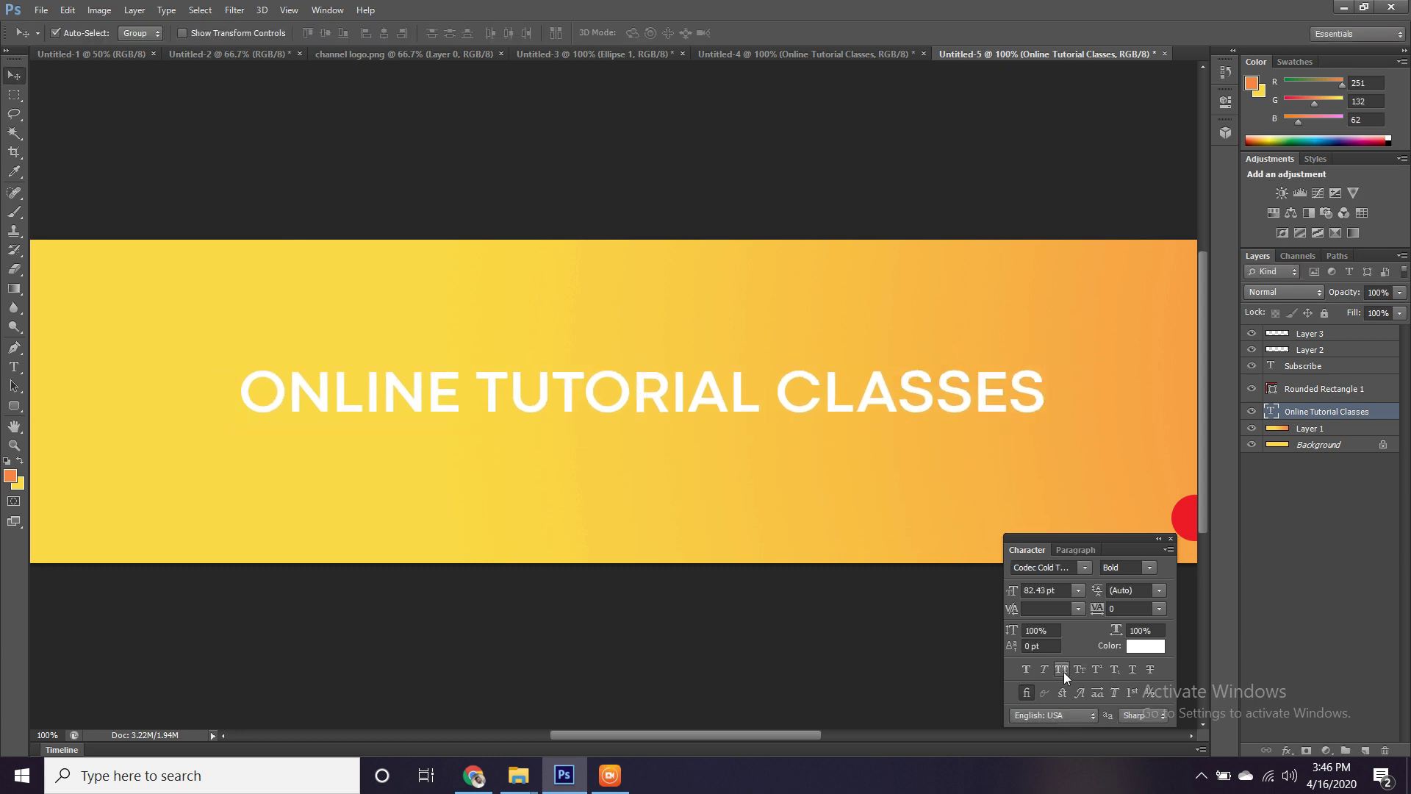
{"action": "left_click", "coordinate": [1063, 670]}
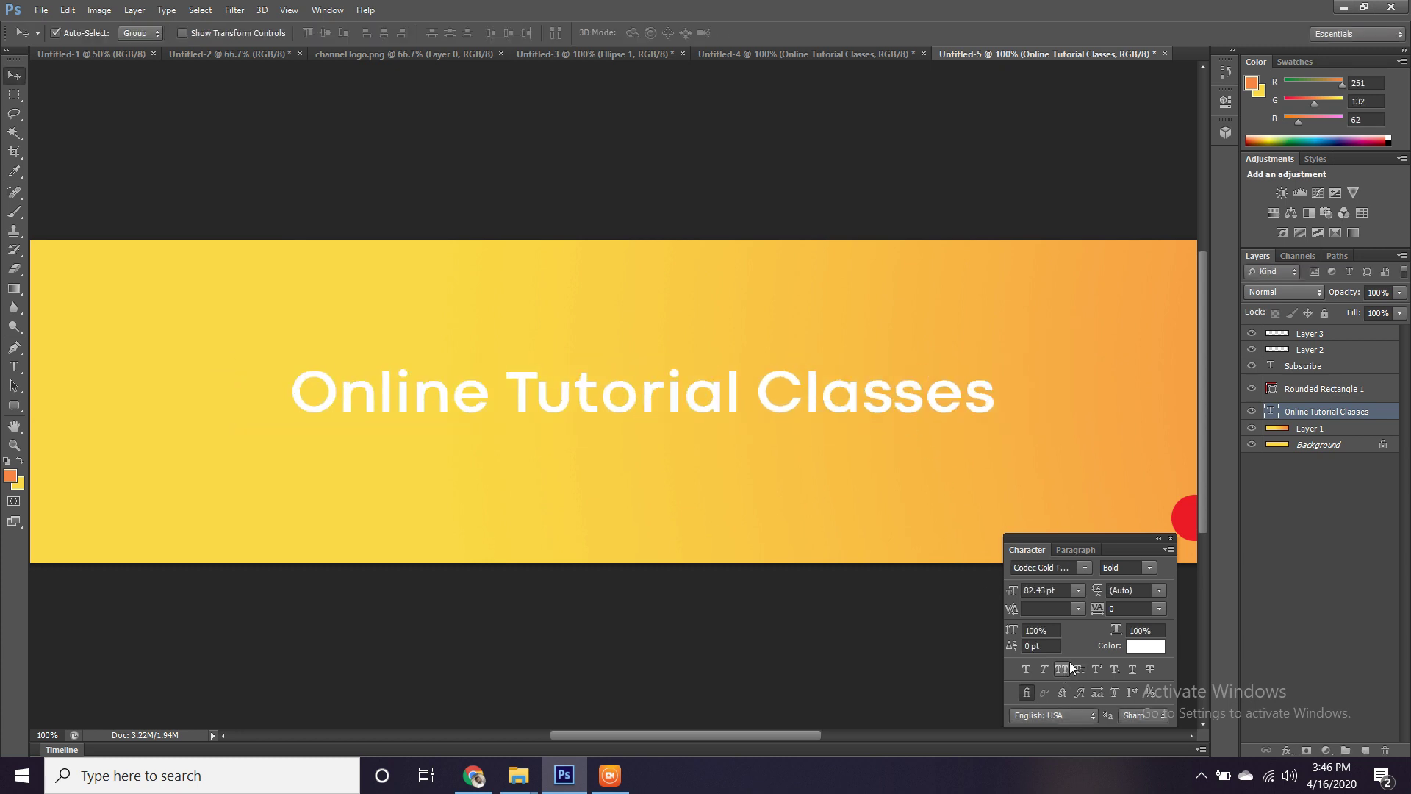
Change the Online Tutorial Classes title's font to Century Gothic.
{"action": "left_click", "coordinate": [1039, 567]}
{"action": "type", "text": "centur g"}
{"action": "key", "text": "Return"}
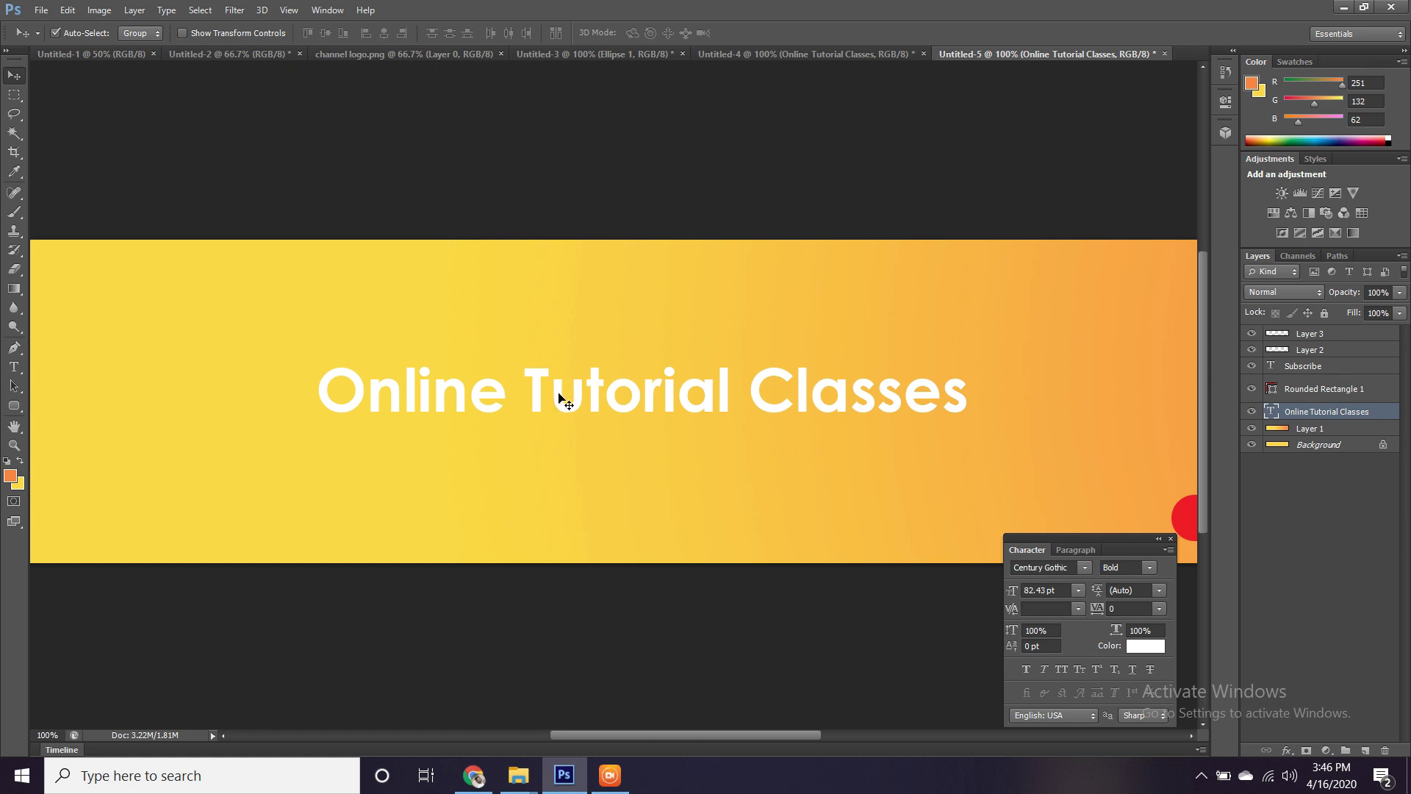
{"action": "left_click", "coordinate": [1059, 572]}
{"action": "type", "text": "Century"}
{"action": "key", "text": "Return"}
Keep the title's Bold style and nudge the title slightly up and to the right.
{"action": "key", "text": "t"}
{"action": "left_click", "coordinate": [529, 404]}
{"action": "key", "text": "ctrl+a"}
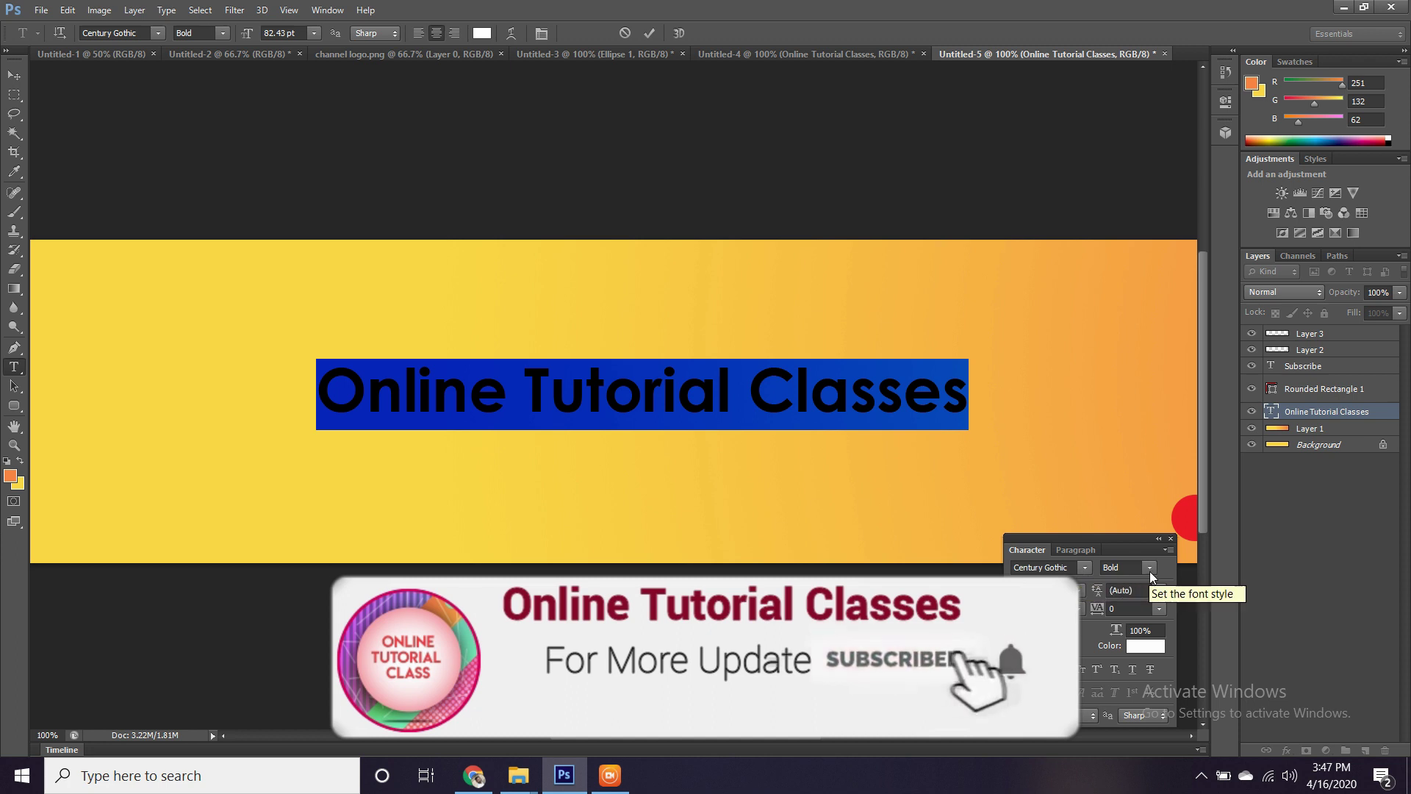
{"action": "left_click", "coordinate": [1124, 568]}
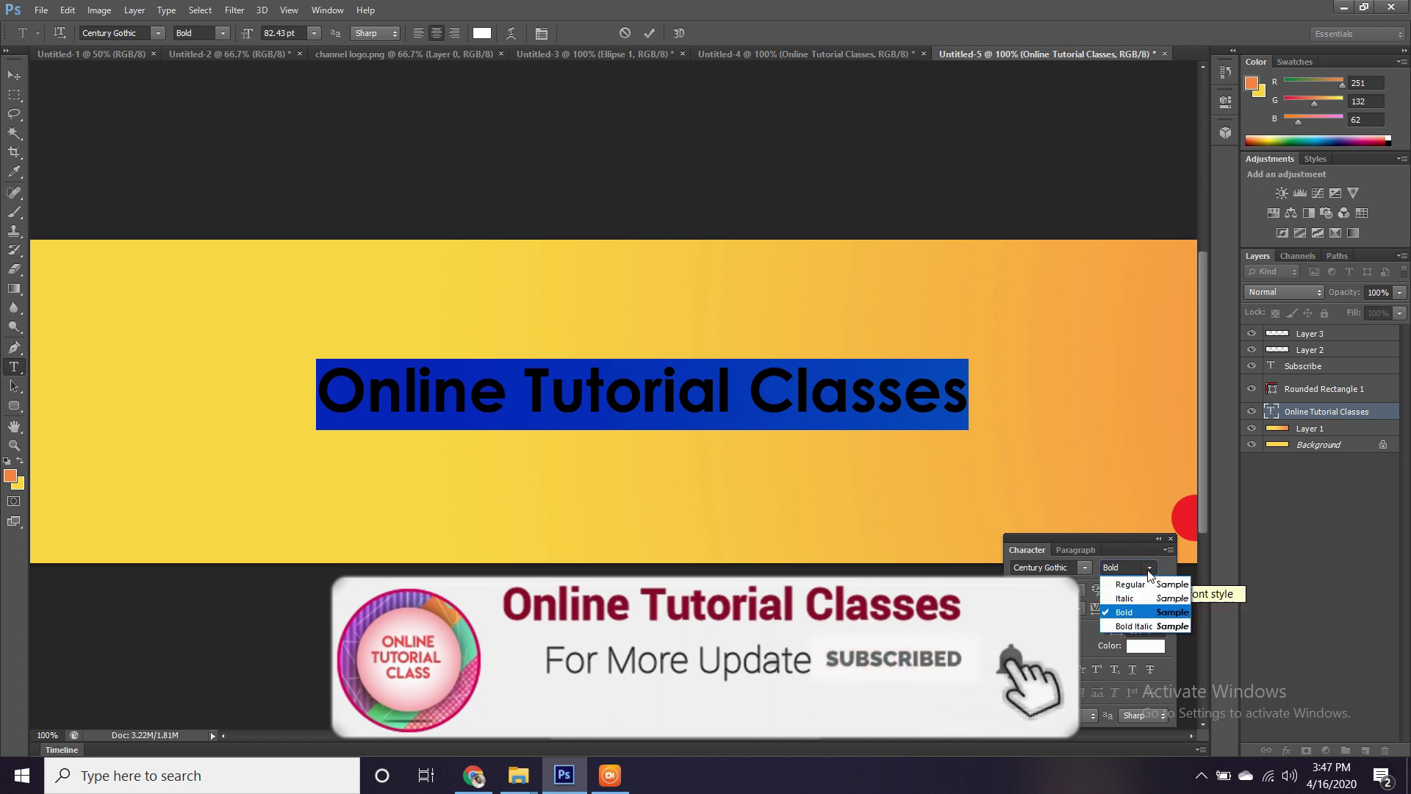
{"action": "left_click", "coordinate": [1128, 612]}
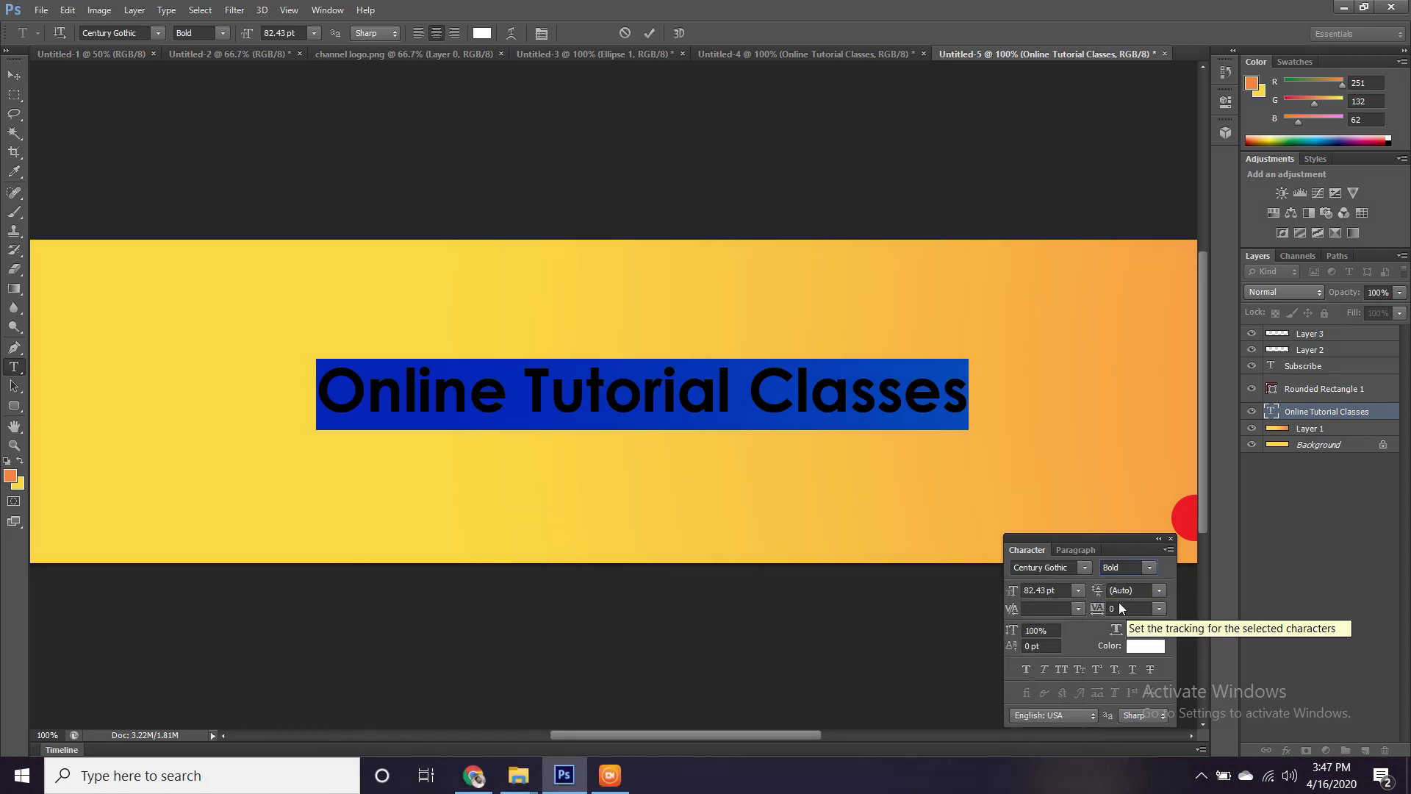
{"action": "left_click", "coordinate": [14, 75]}
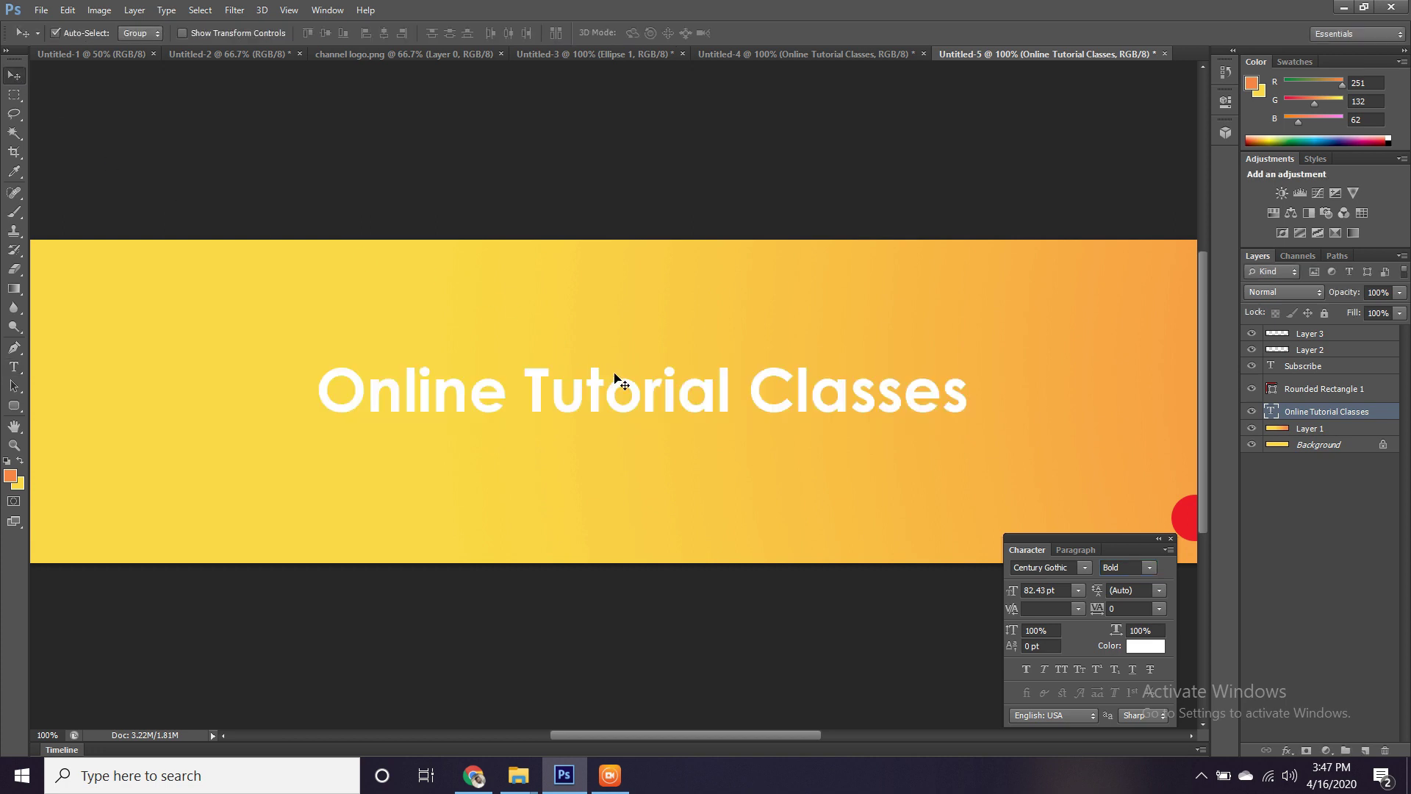
{"action": "left_click_drag", "start_coordinate": [636, 397], "coordinate": [645, 393]}
{"action": "left_click", "coordinate": [15, 95]}
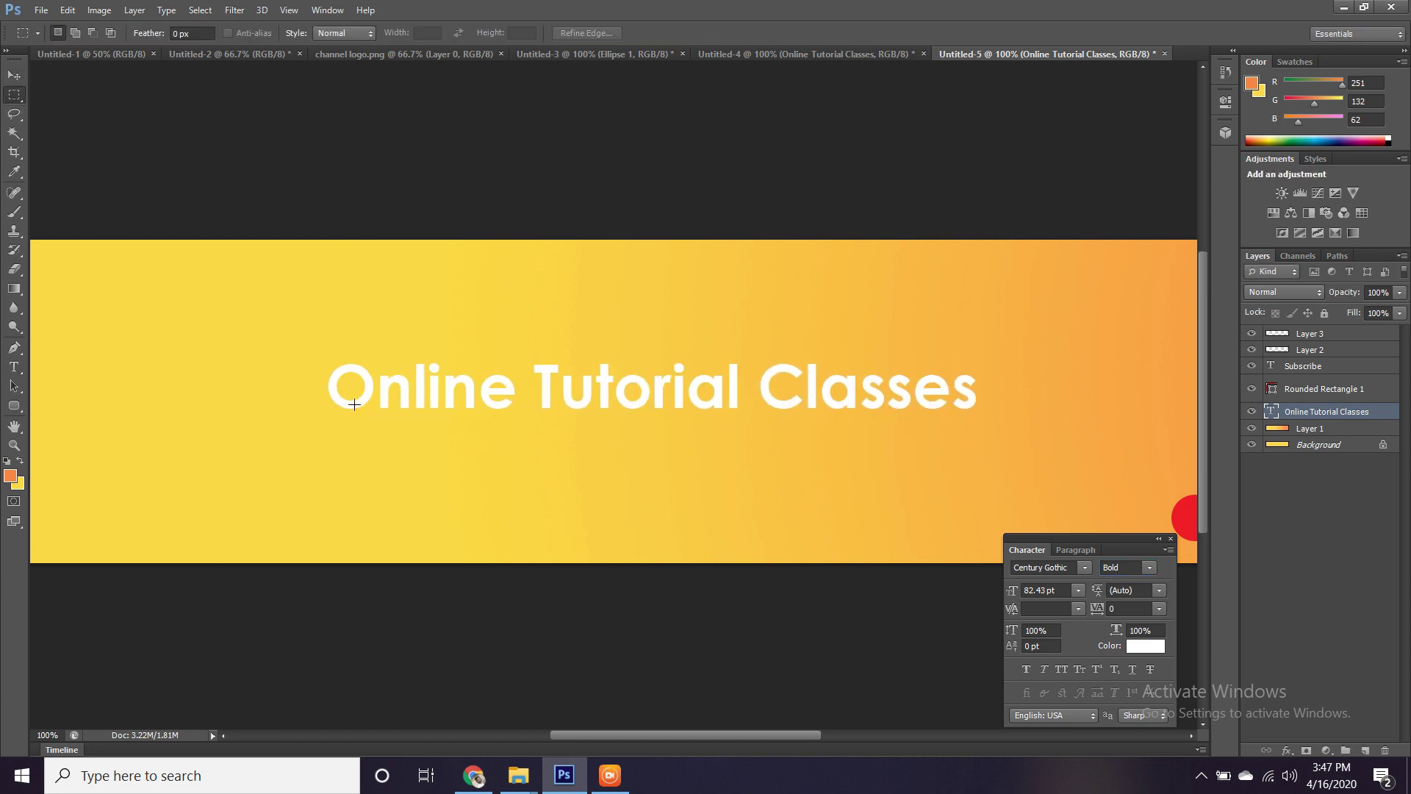
Select a long strip under the title on a new layer and sample the SUBSCRIBE red.
{"action": "left_click_drag", "start_coordinate": [350, 420], "coordinate": [920, 432]}
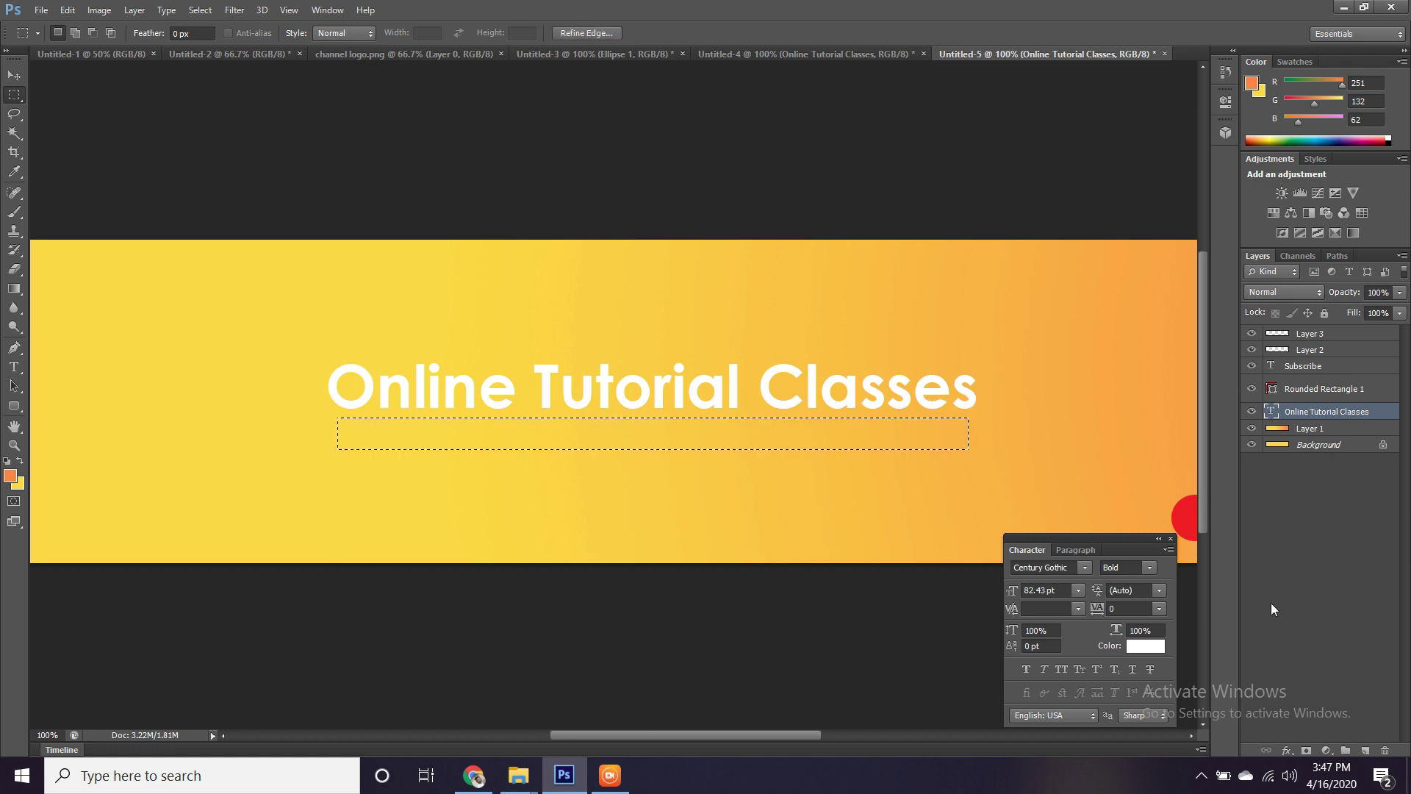
{"action": "left_click", "coordinate": [1365, 751]}
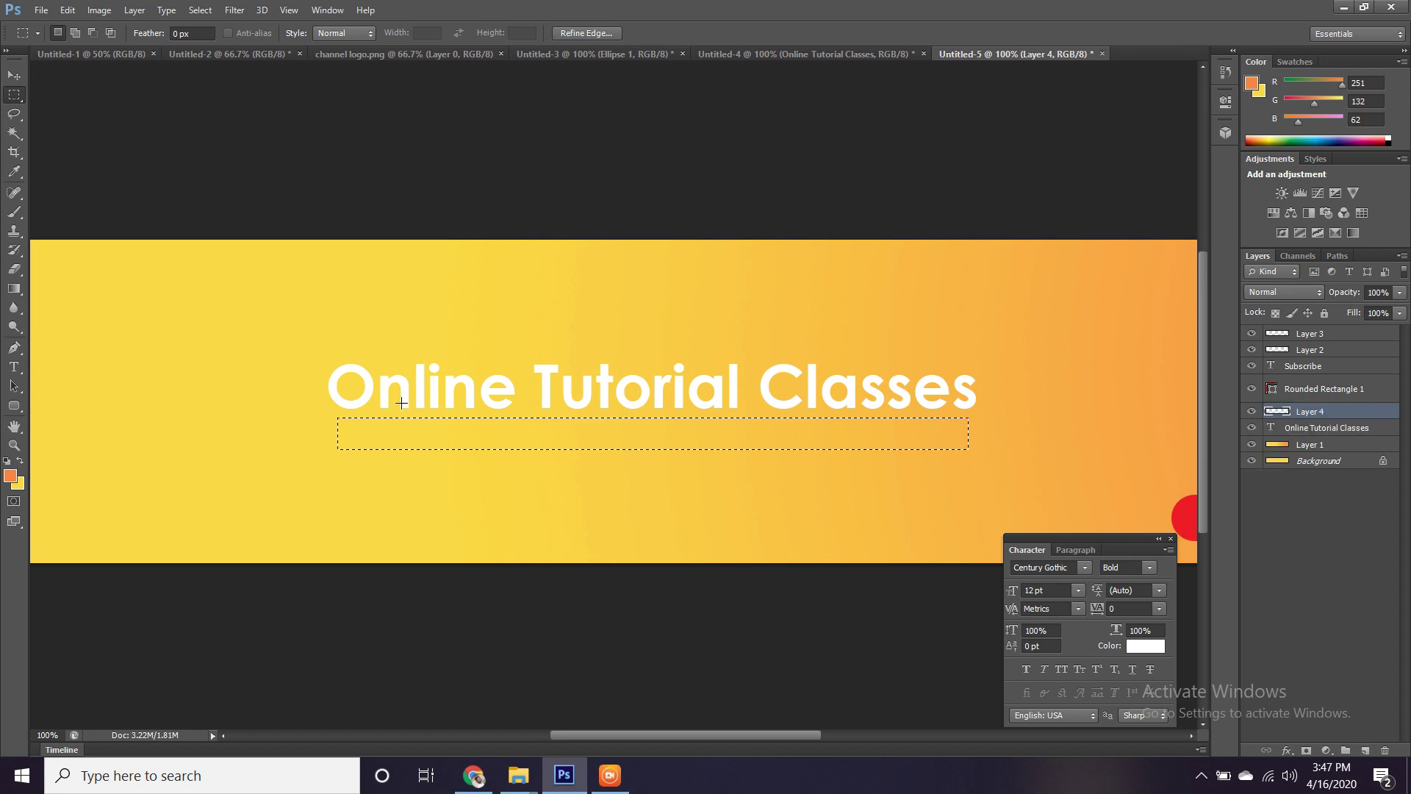
{"action": "left_click", "coordinate": [11, 477]}
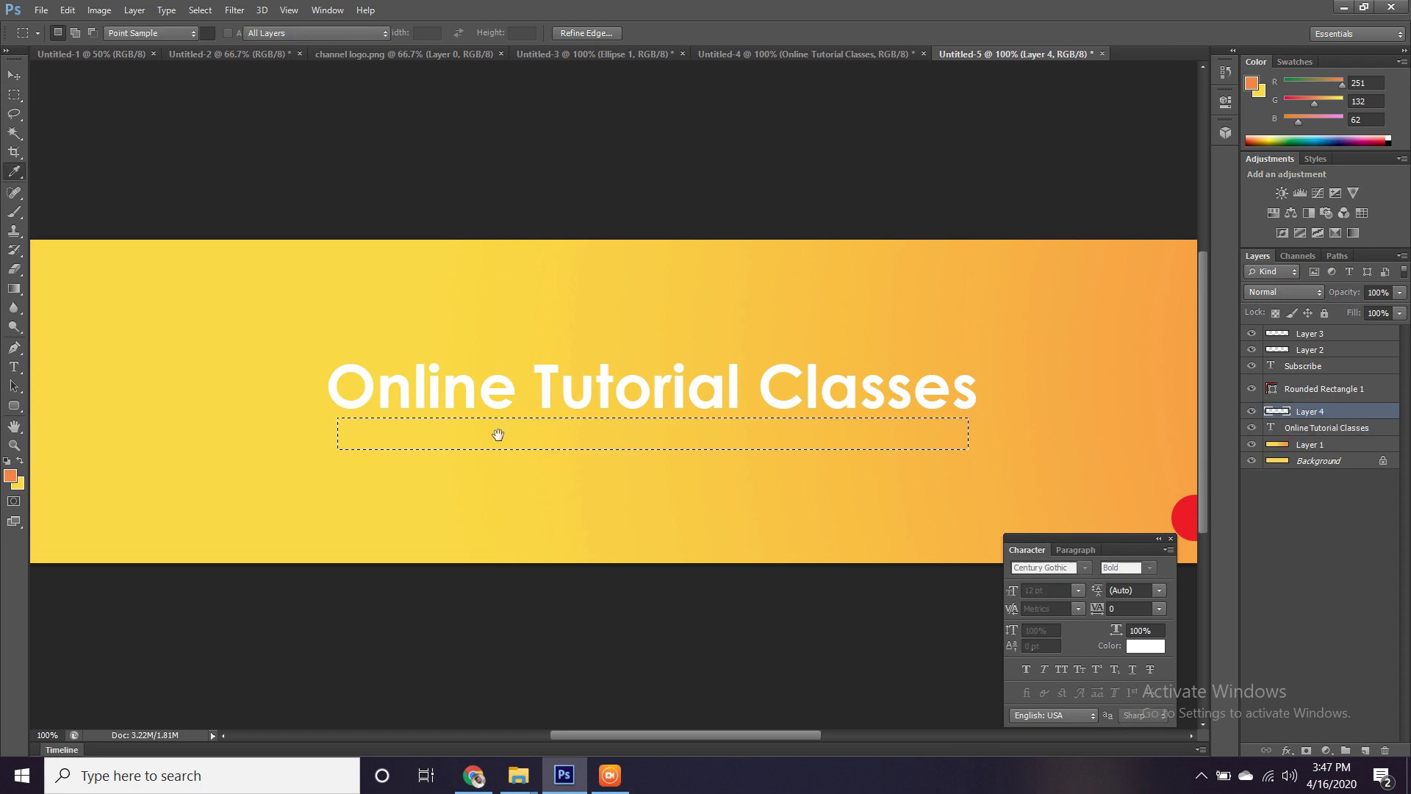
{"action": "scroll", "coordinate": [462, 406], "scroll_direction": "right", "scroll_amount": 5}
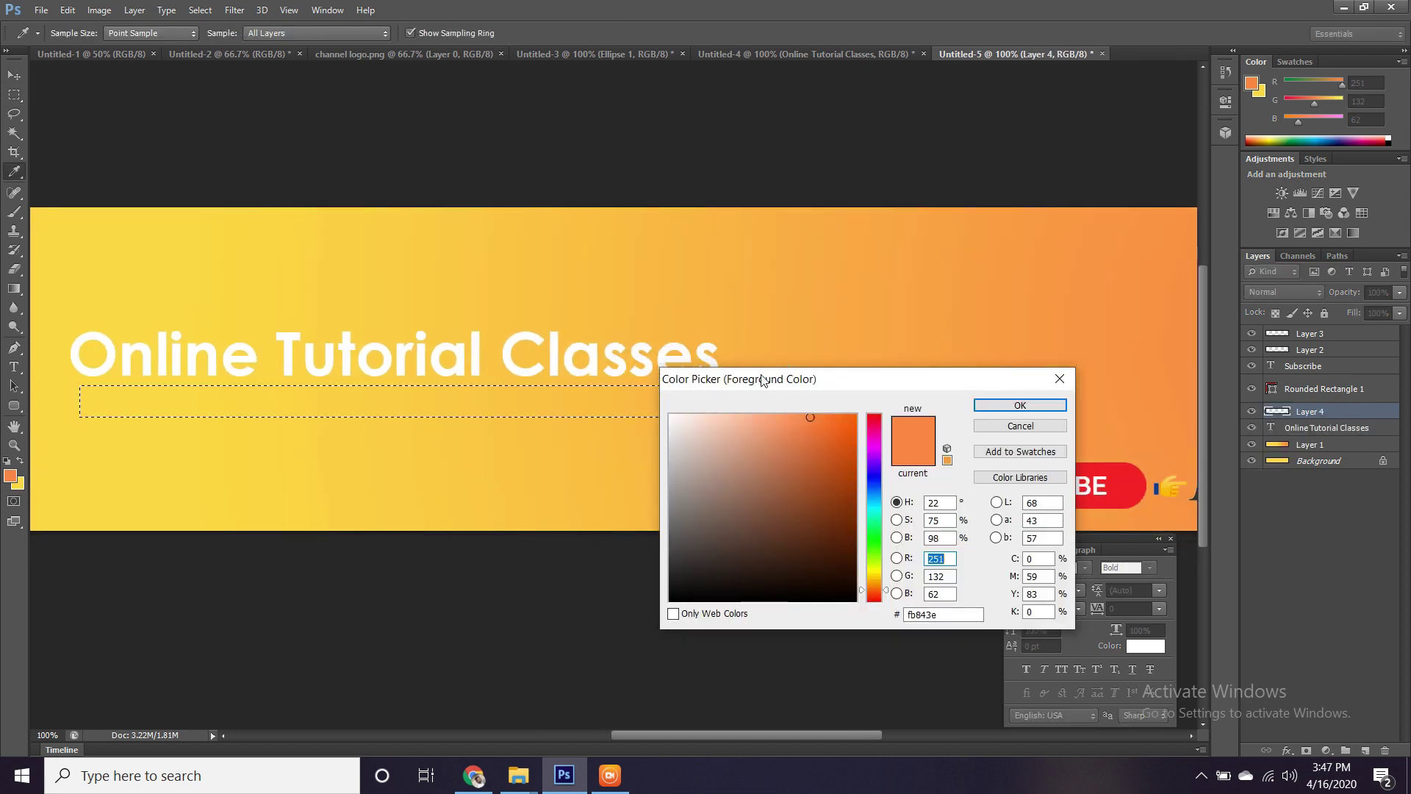
{"action": "left_click_drag", "start_coordinate": [512, 243], "coordinate": [476, 192]}
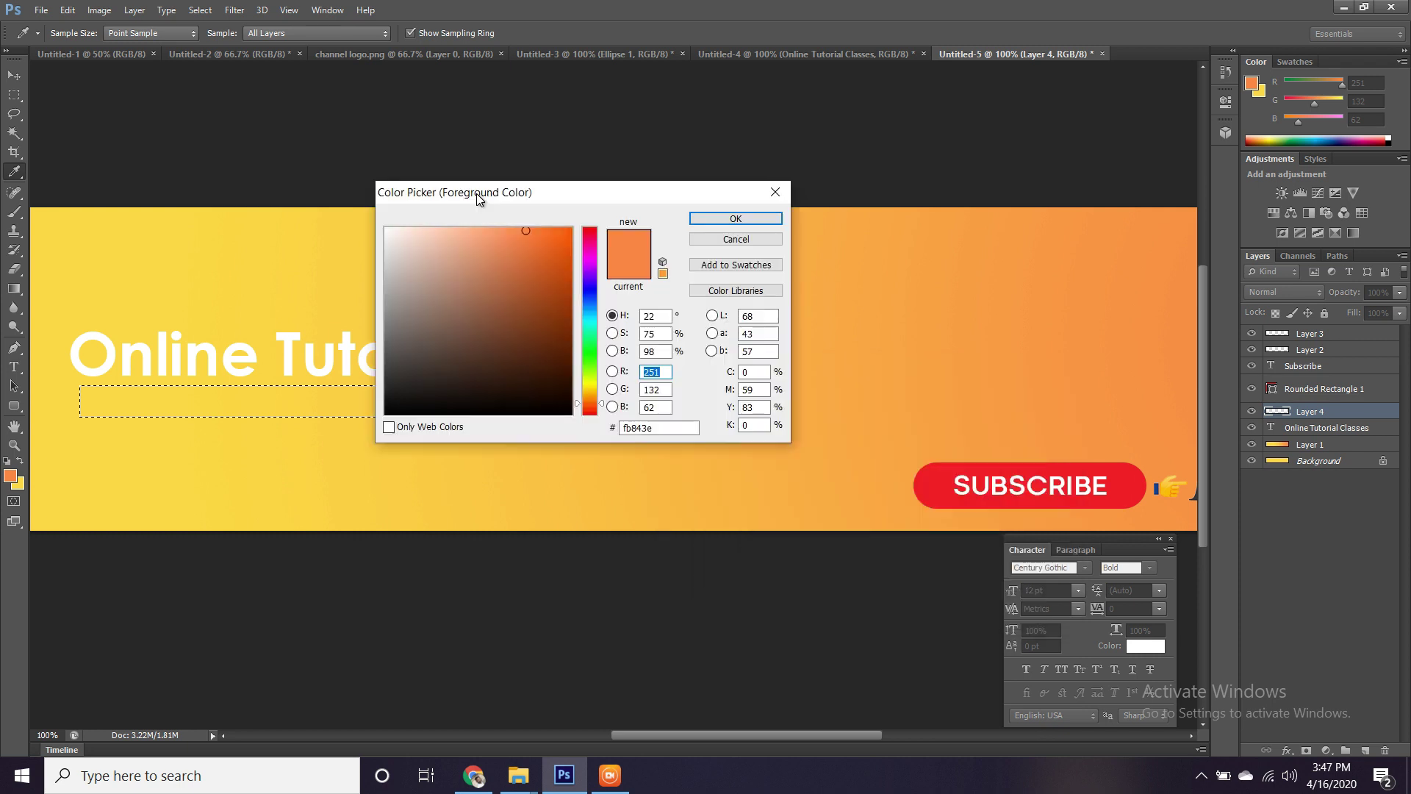
{"action": "left_click", "coordinate": [1128, 488]}
{"action": "left_click", "coordinate": [734, 218]}
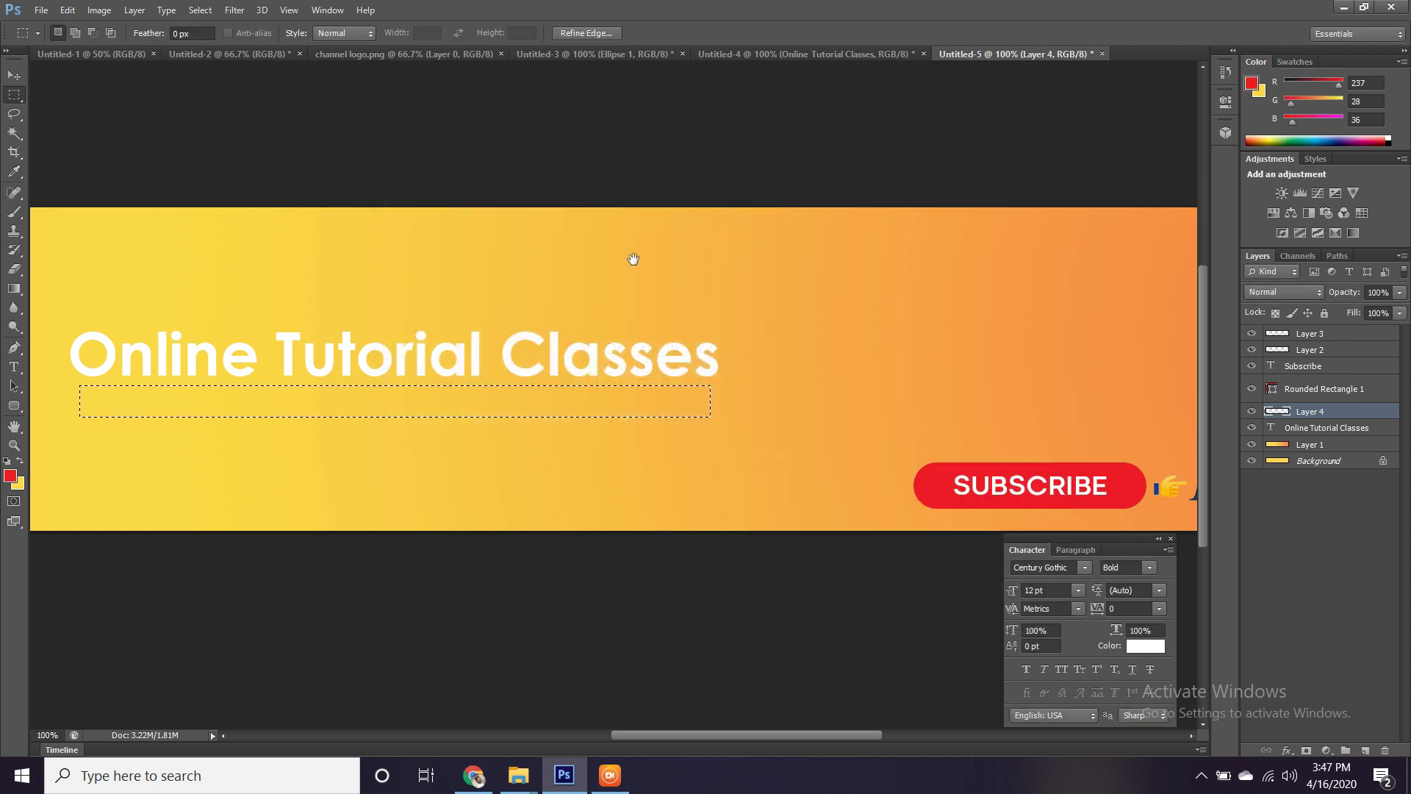
Fill the selected strip with the red foreground colour using Alt+Backspace.
{"action": "left_click_drag", "start_coordinate": [632, 258], "coordinate": [808, 283]}
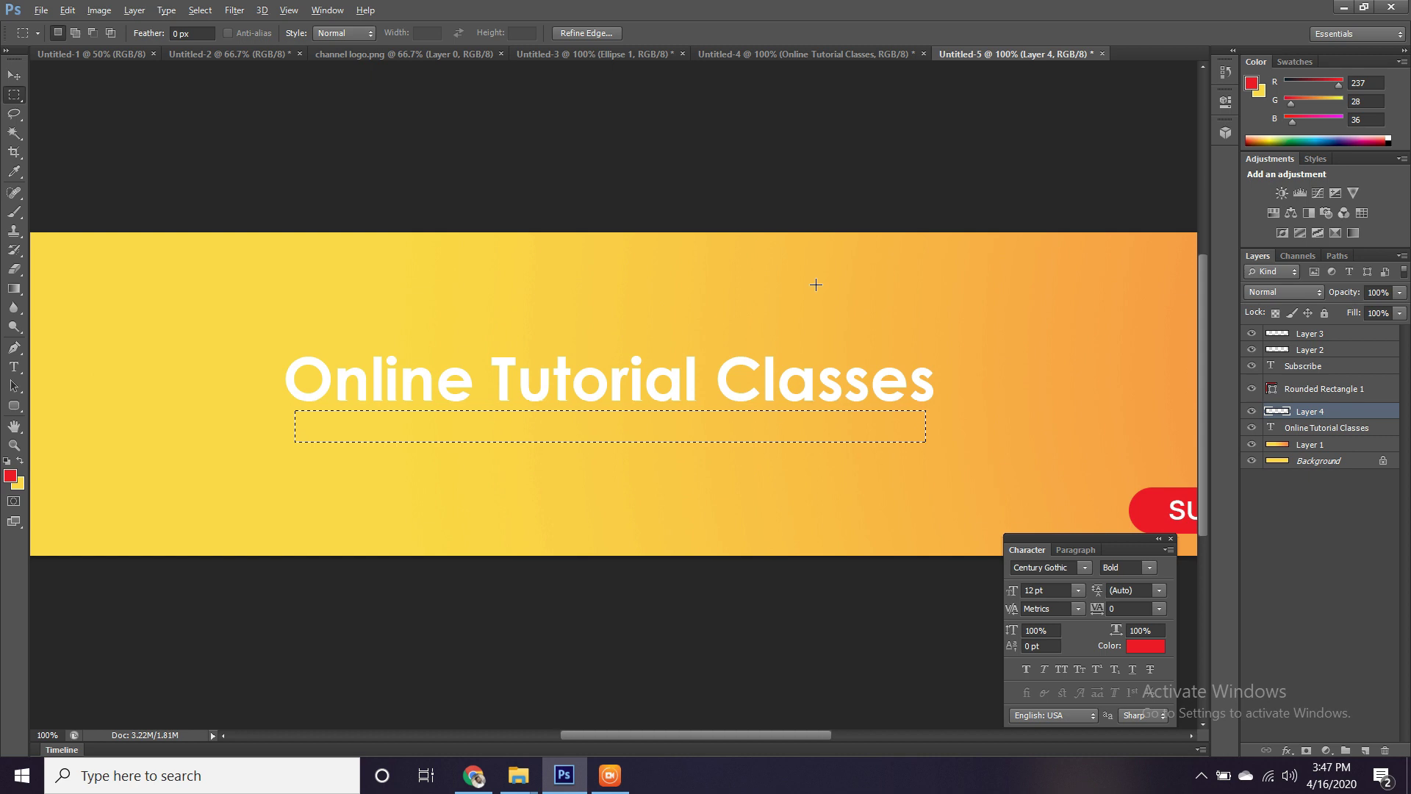
{"action": "key", "text": "alt"}
{"action": "key", "text": "alt+BackSpace"}
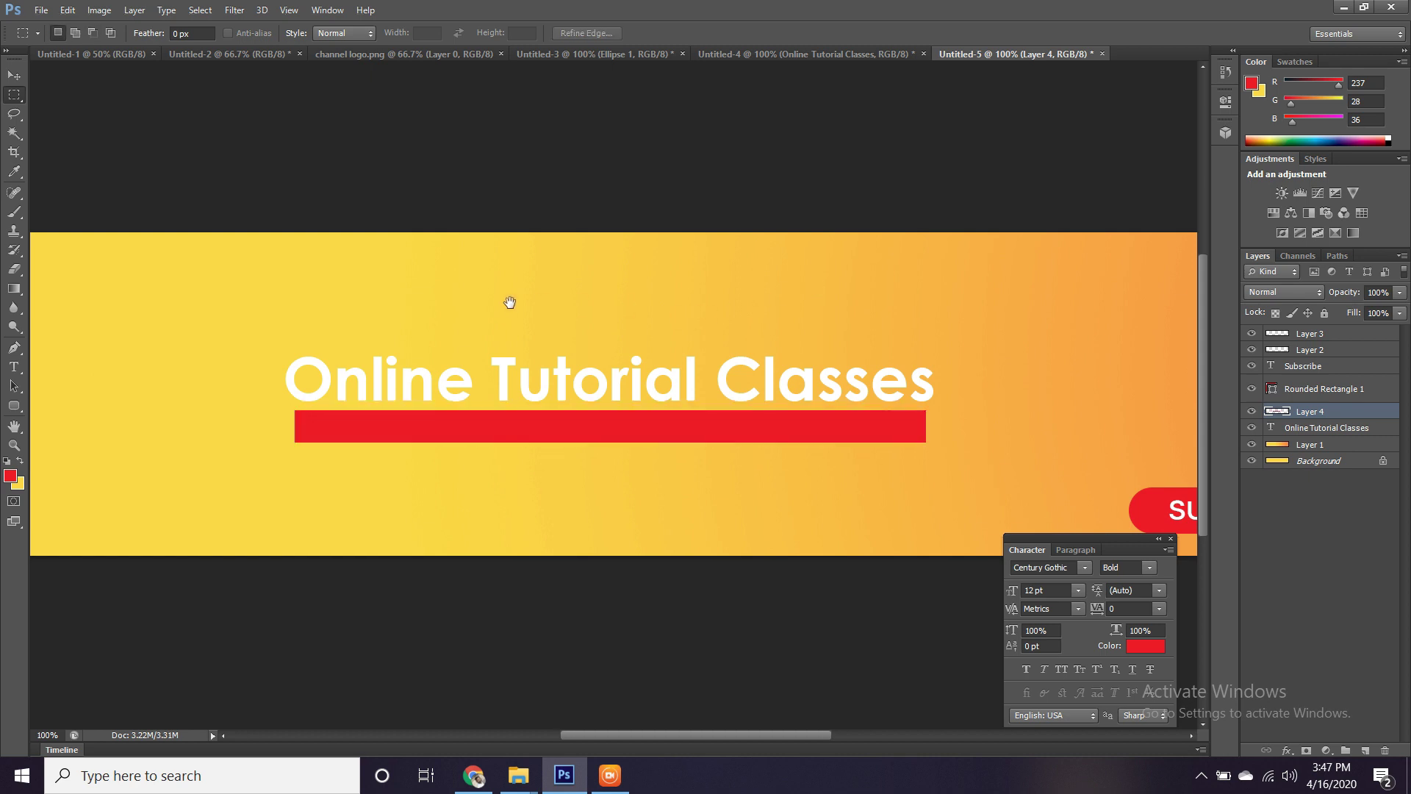
{"action": "left_click_drag", "start_coordinate": [507, 302], "coordinate": [584, 321]}
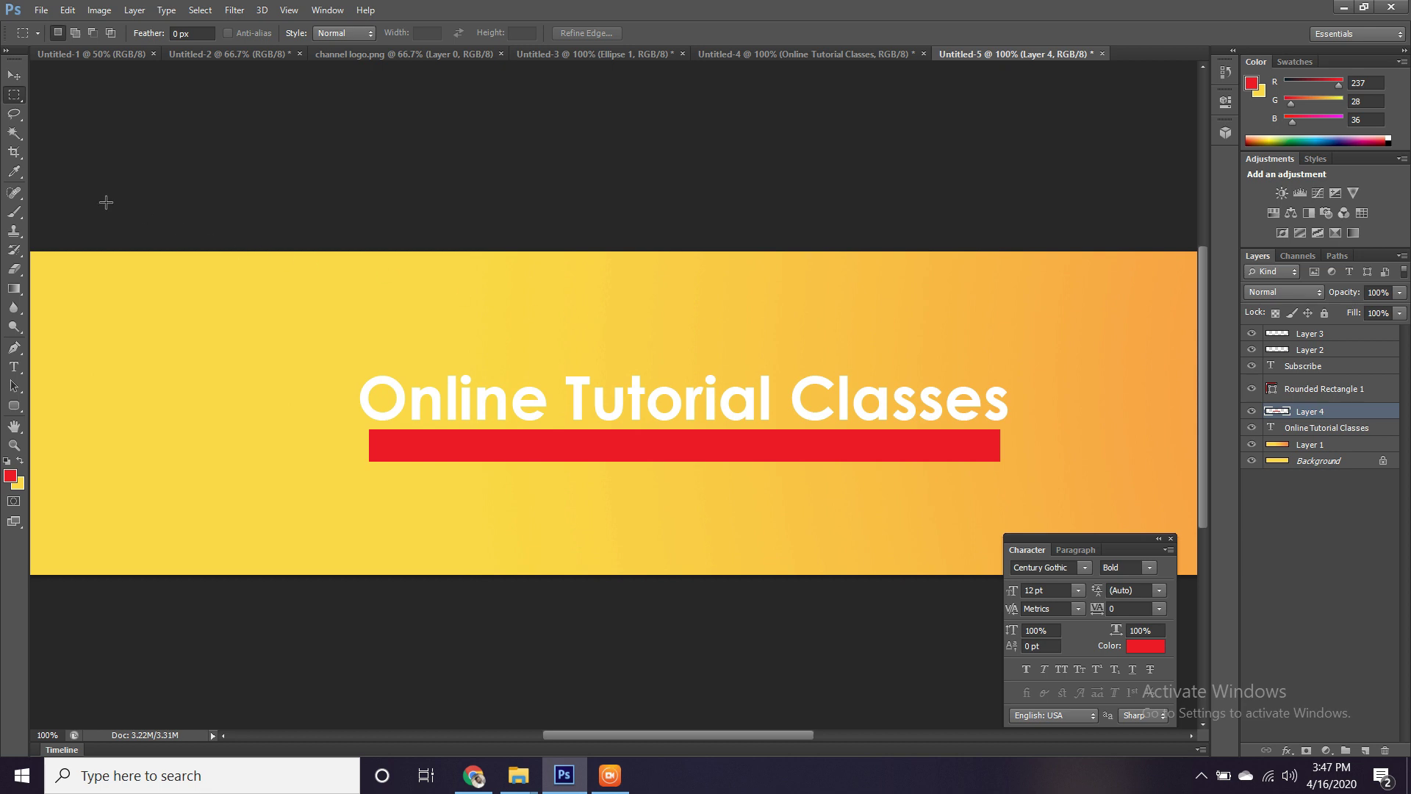
{"action": "left_click", "coordinate": [13, 367]}
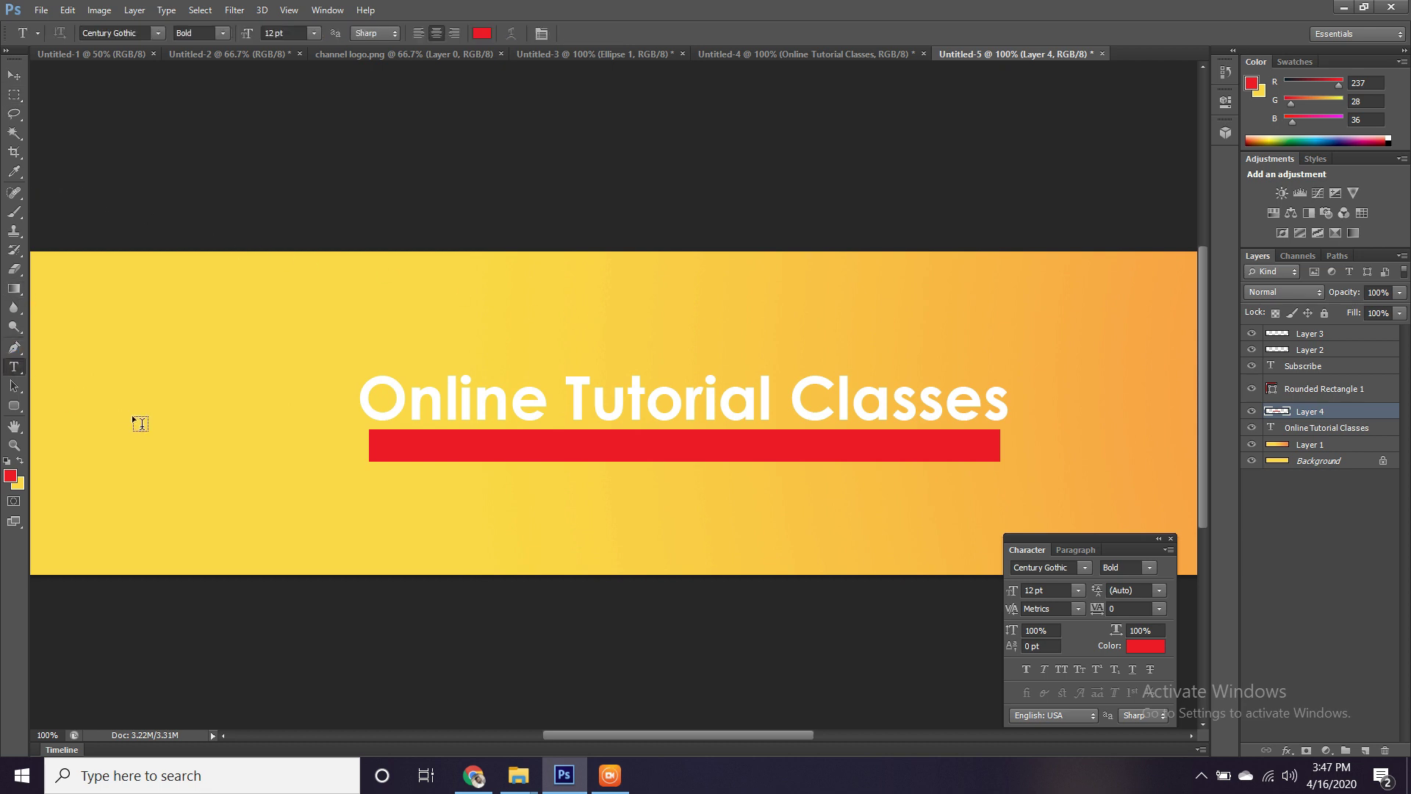
{"action": "left_click", "coordinate": [388, 442]}
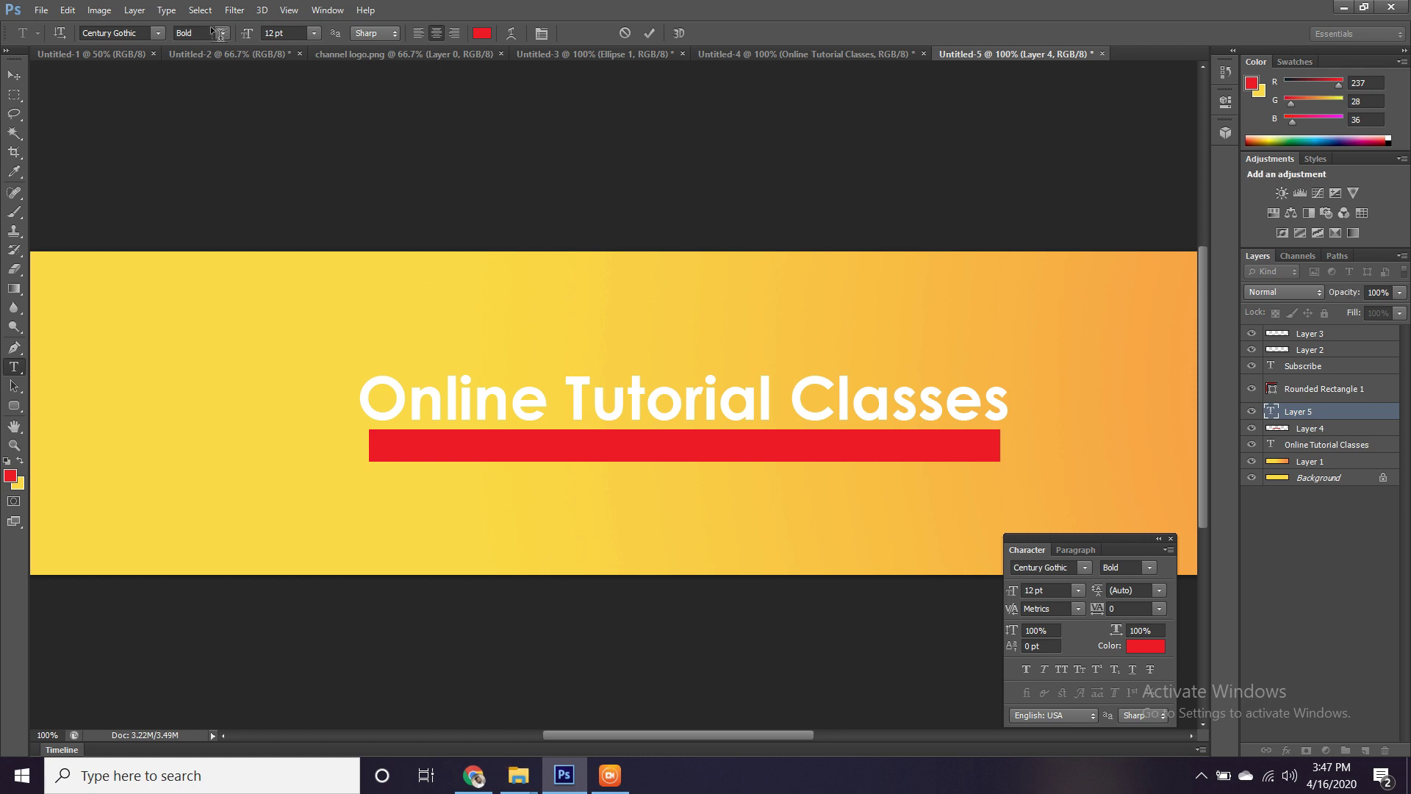
{"action": "left_click", "coordinate": [200, 48]}
{"action": "left_click", "coordinate": [210, 53]}
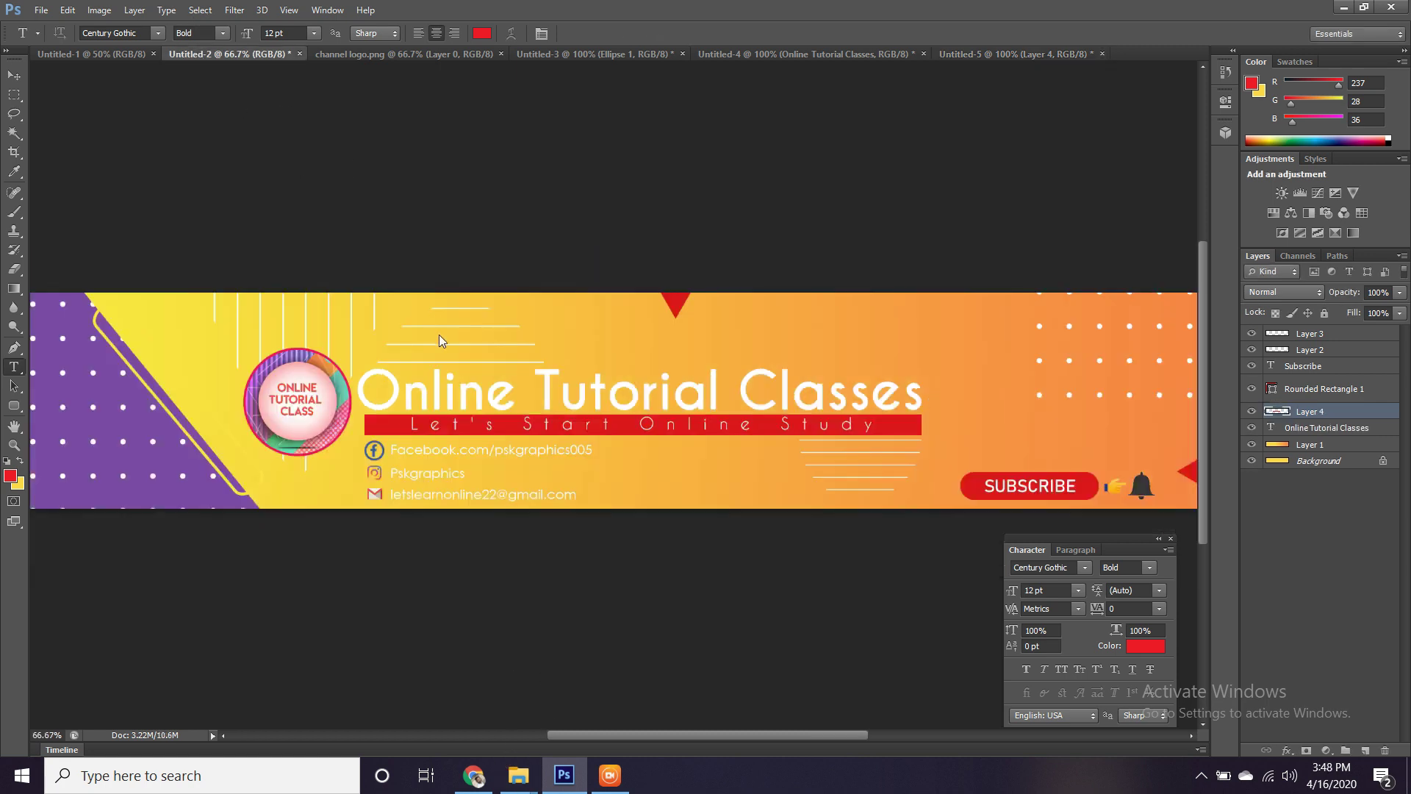
{"action": "left_click", "coordinate": [445, 425]}
{"action": "left_click", "coordinate": [445, 426]}
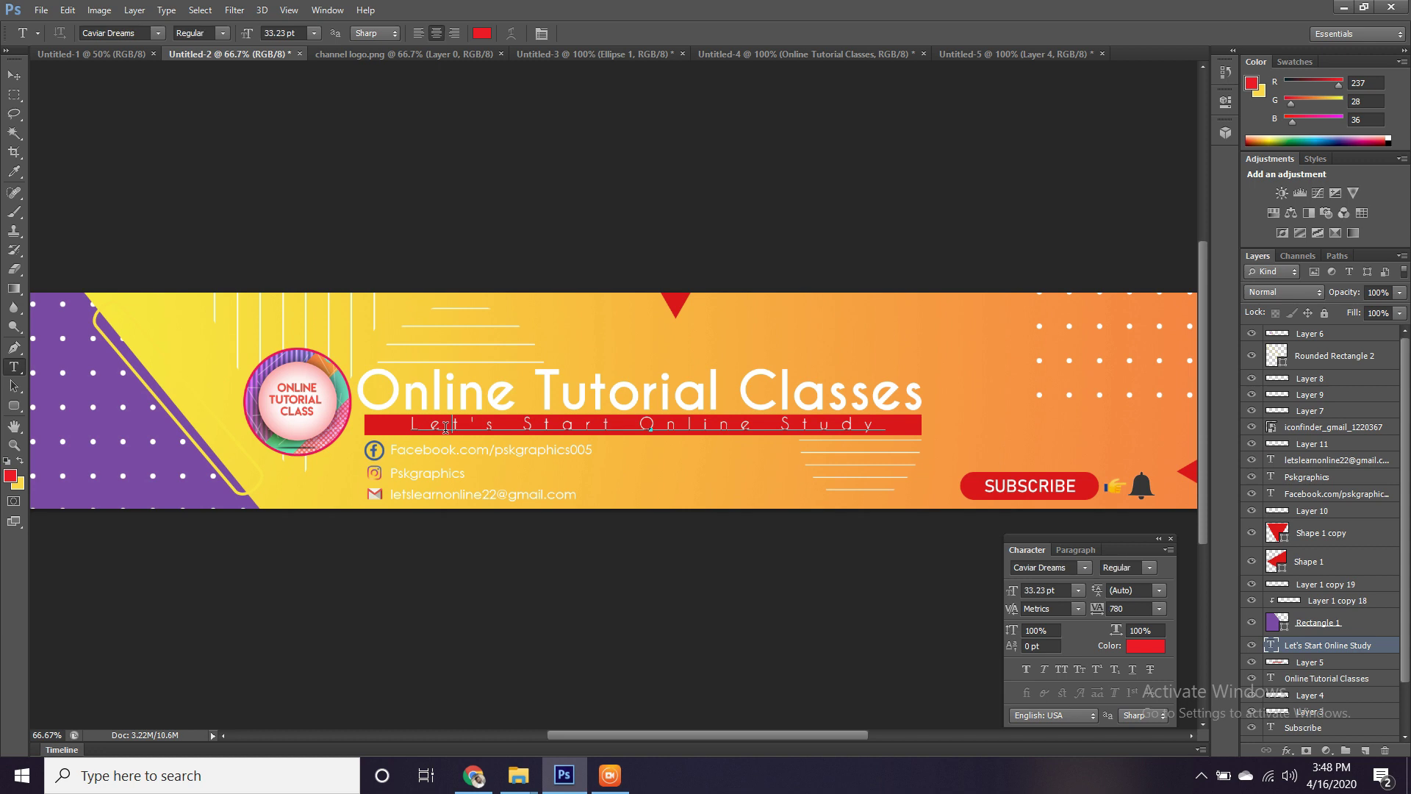
{"action": "key", "text": "ctrl+a"}
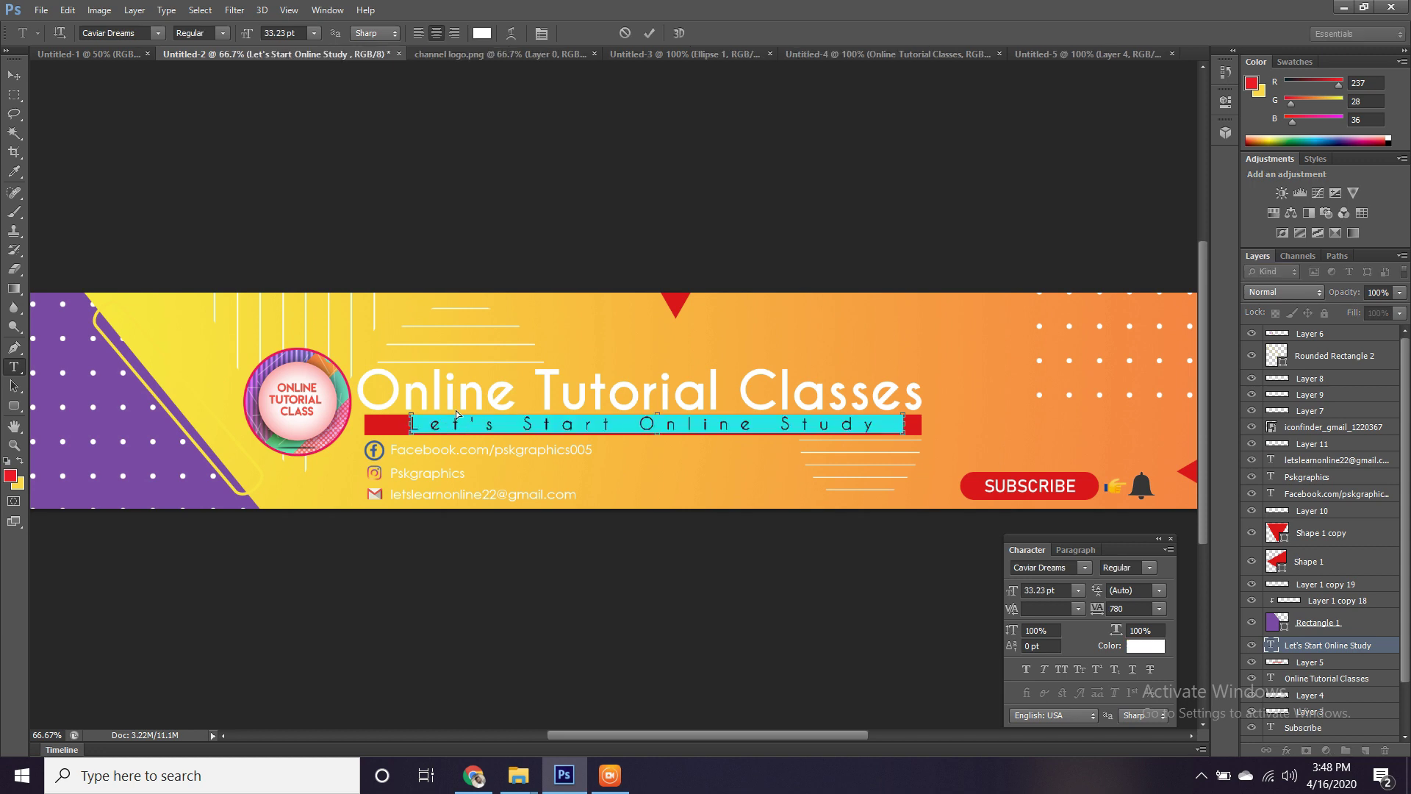
{"action": "type", "text": "Subscribe the channel"}
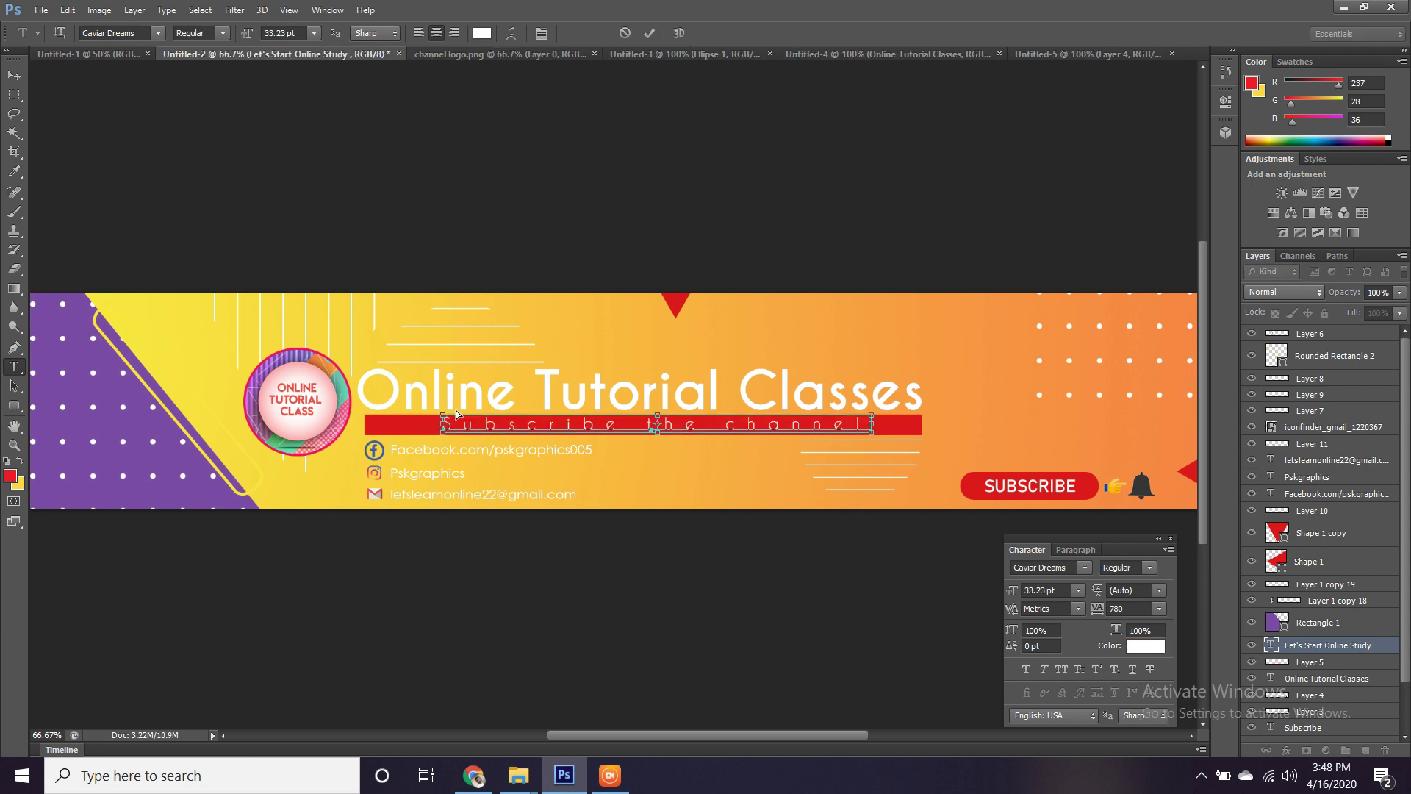
{"action": "key", "text": "ctrl+z"}
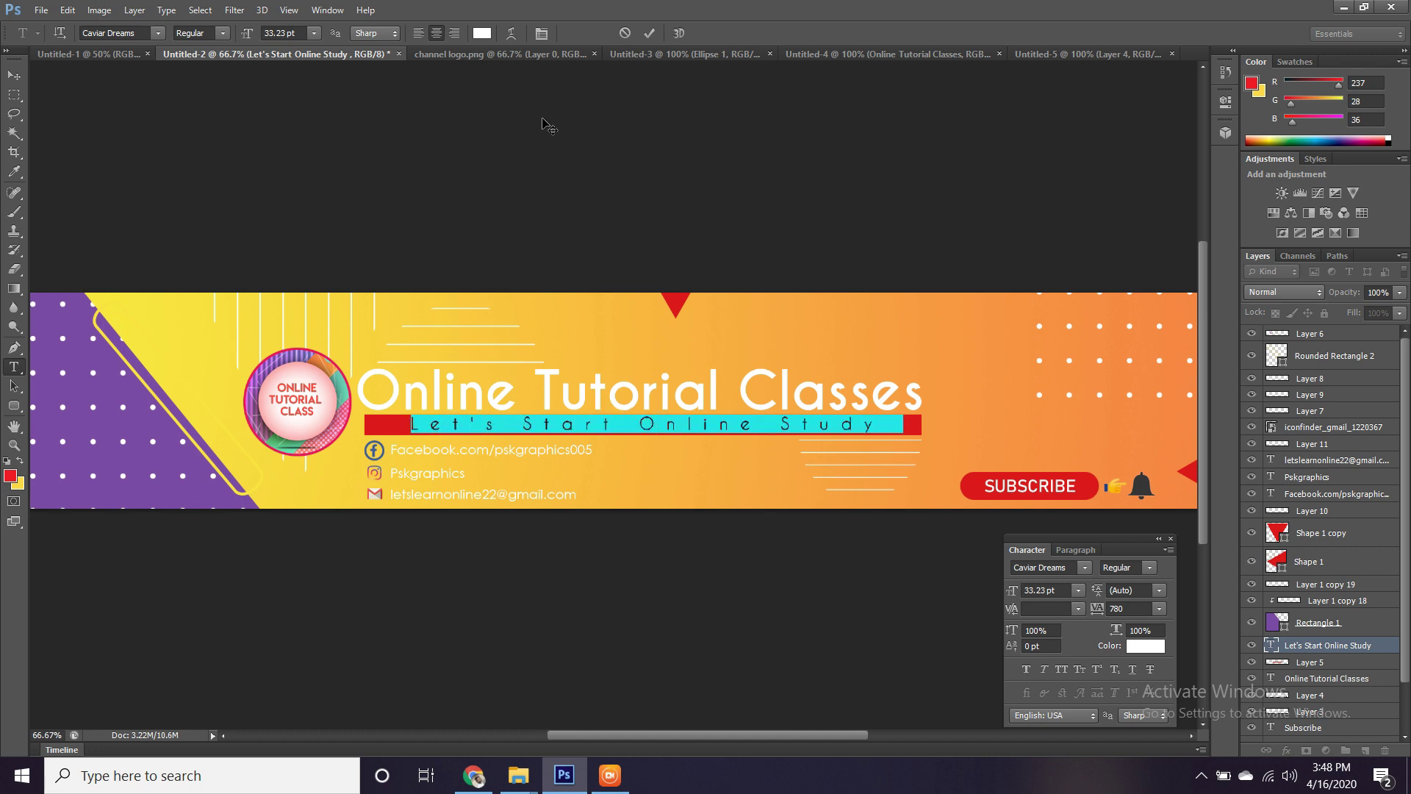
{"action": "left_click", "coordinate": [1058, 53]}
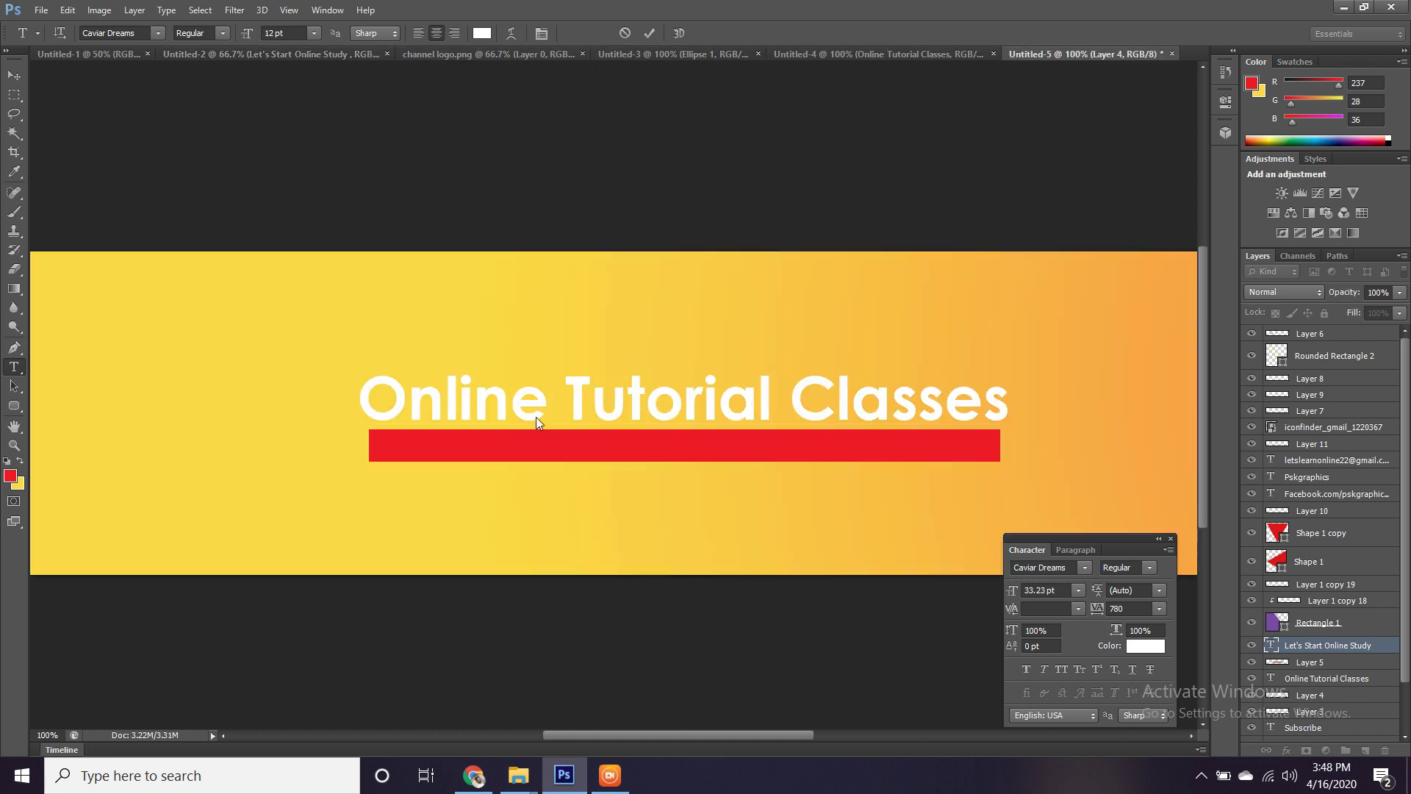
Paste the 'Let's Start Online Study' subtitle, enlarge it and fit it inside the red bar.
{"action": "left_click", "coordinate": [420, 446]}
{"action": "key", "text": "ctrl+v"}
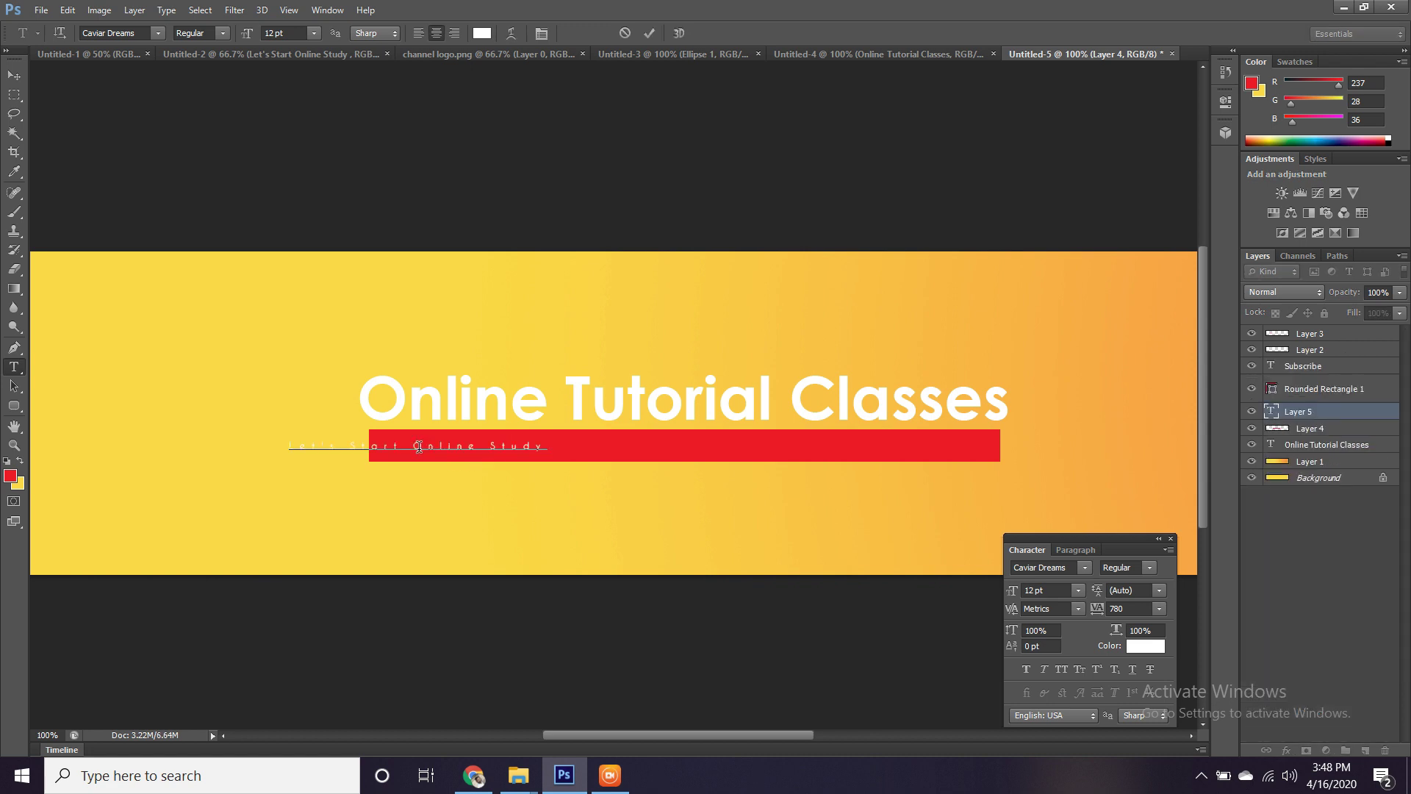
{"action": "left_click", "coordinate": [13, 75]}
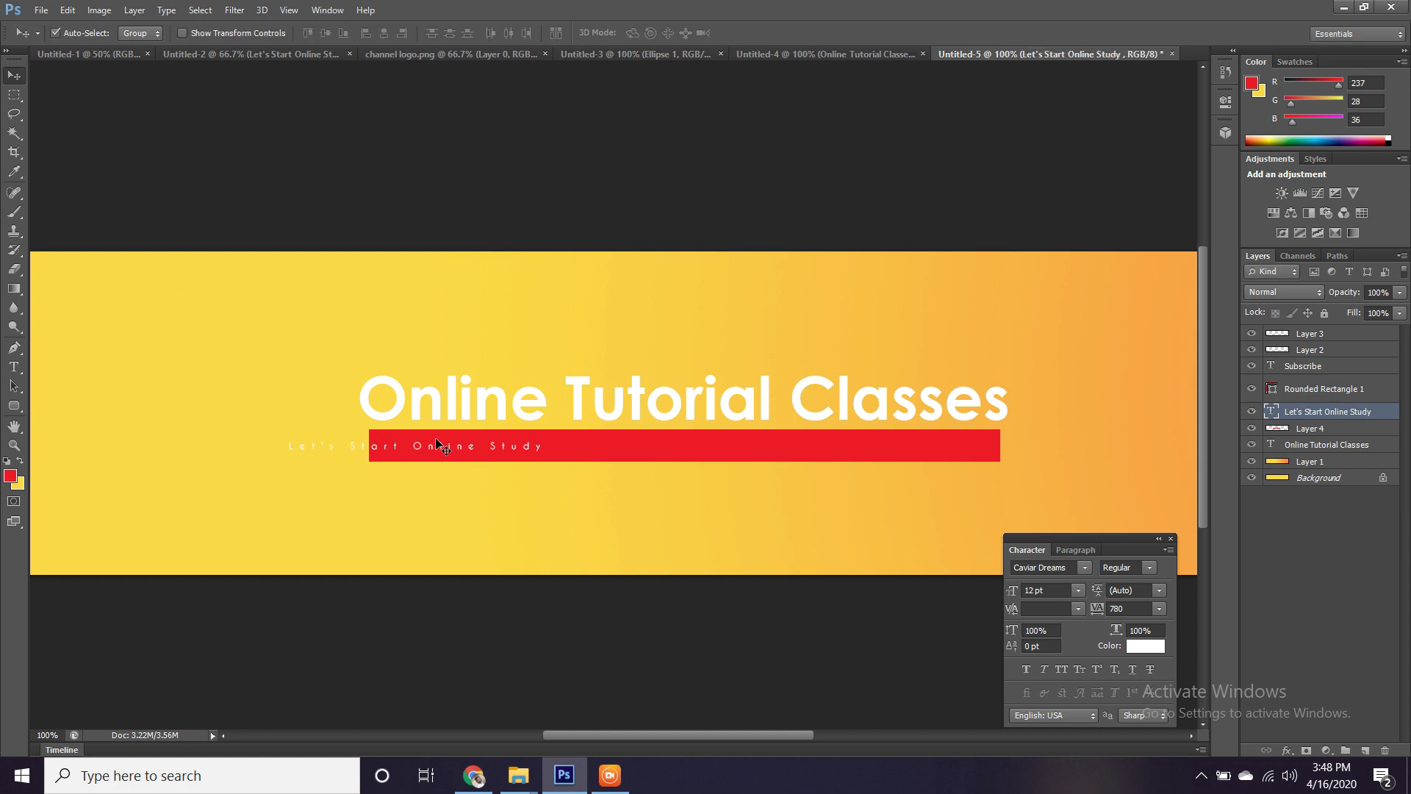
{"action": "key", "text": "ctrl+t"}
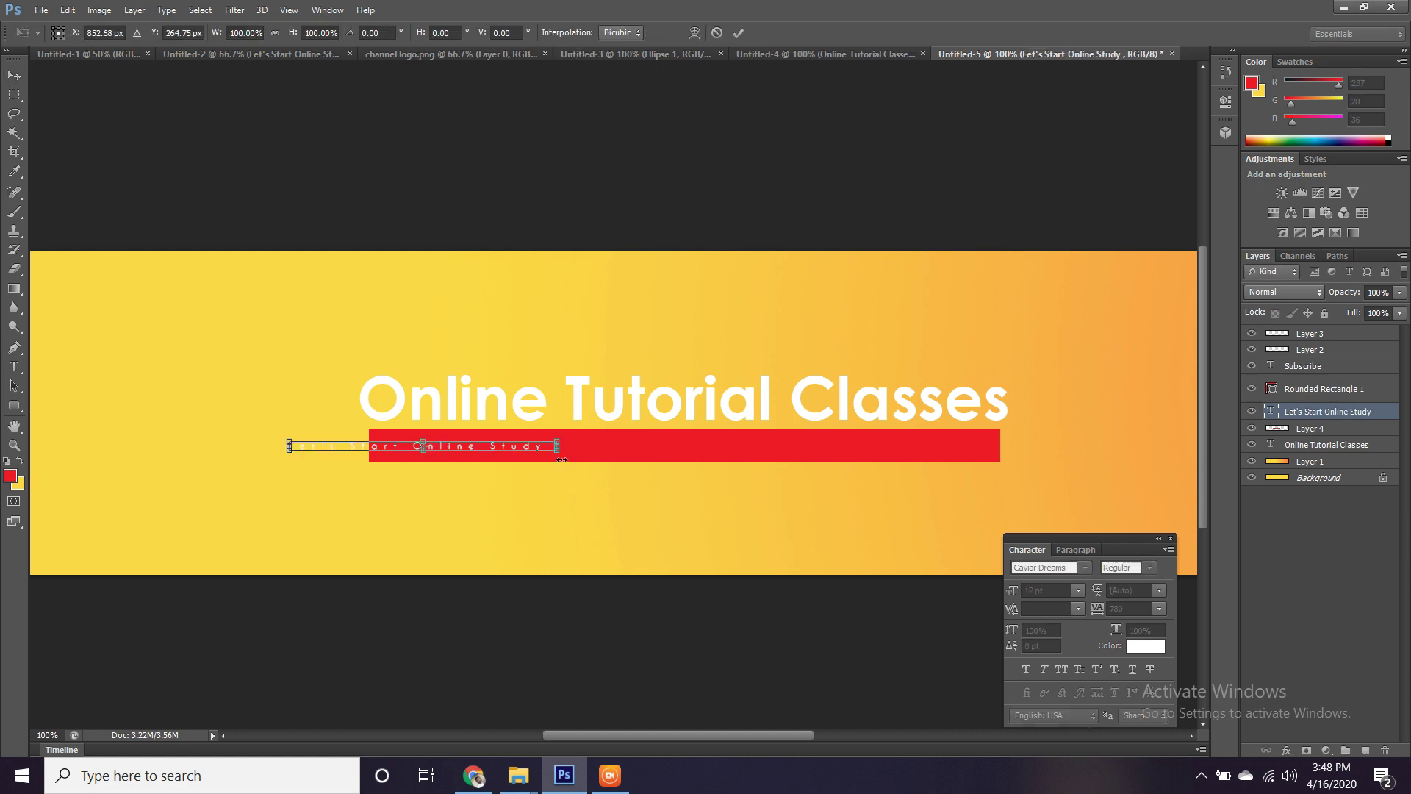
{"action": "left_click_drag", "start_coordinate": [559, 448], "coordinate": [694, 481]}
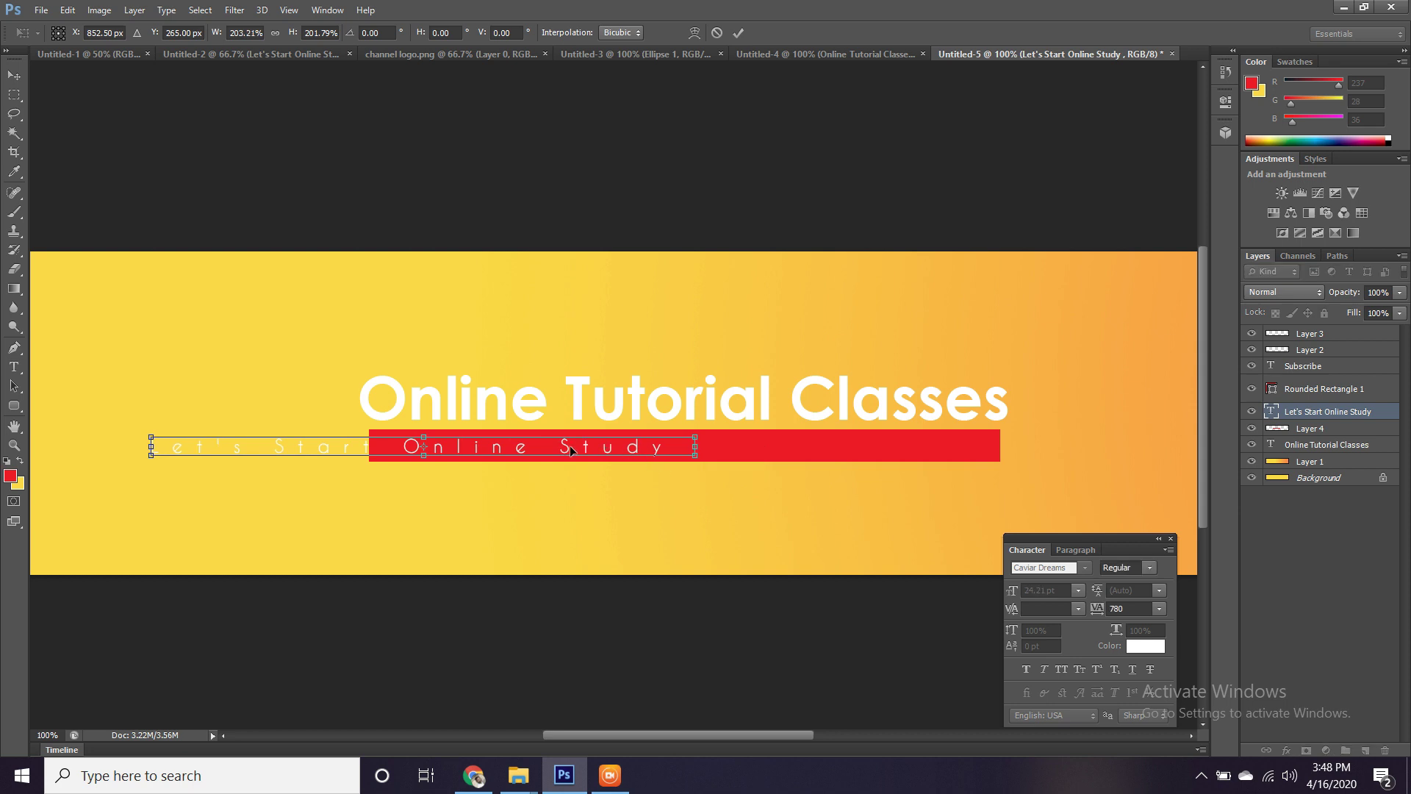
{"action": "left_click_drag", "start_coordinate": [571, 450], "coordinate": [813, 448]}
{"action": "left_click_drag", "start_coordinate": [940, 434], "coordinate": [973, 434]}
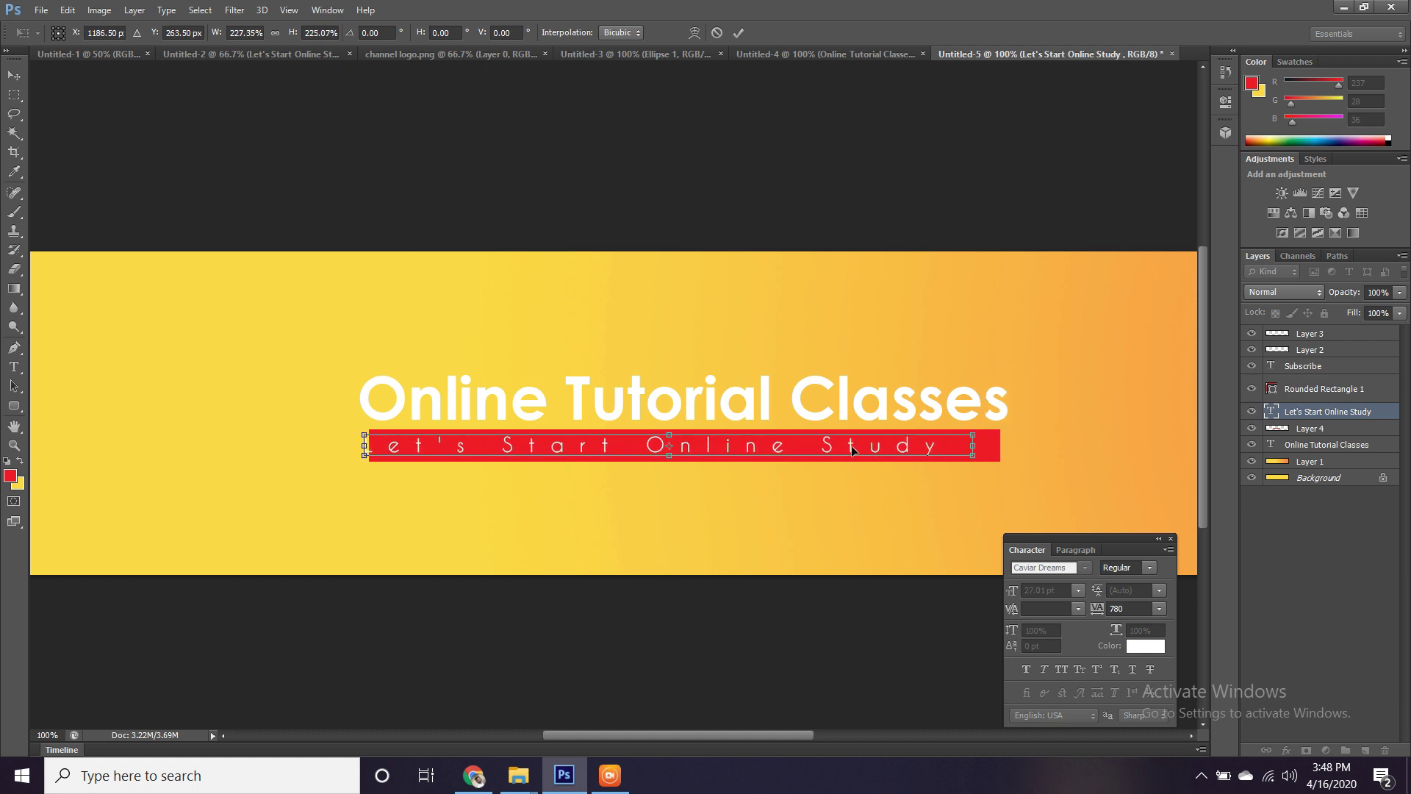
{"action": "left_click_drag", "start_coordinate": [851, 446], "coordinate": [860, 447]}
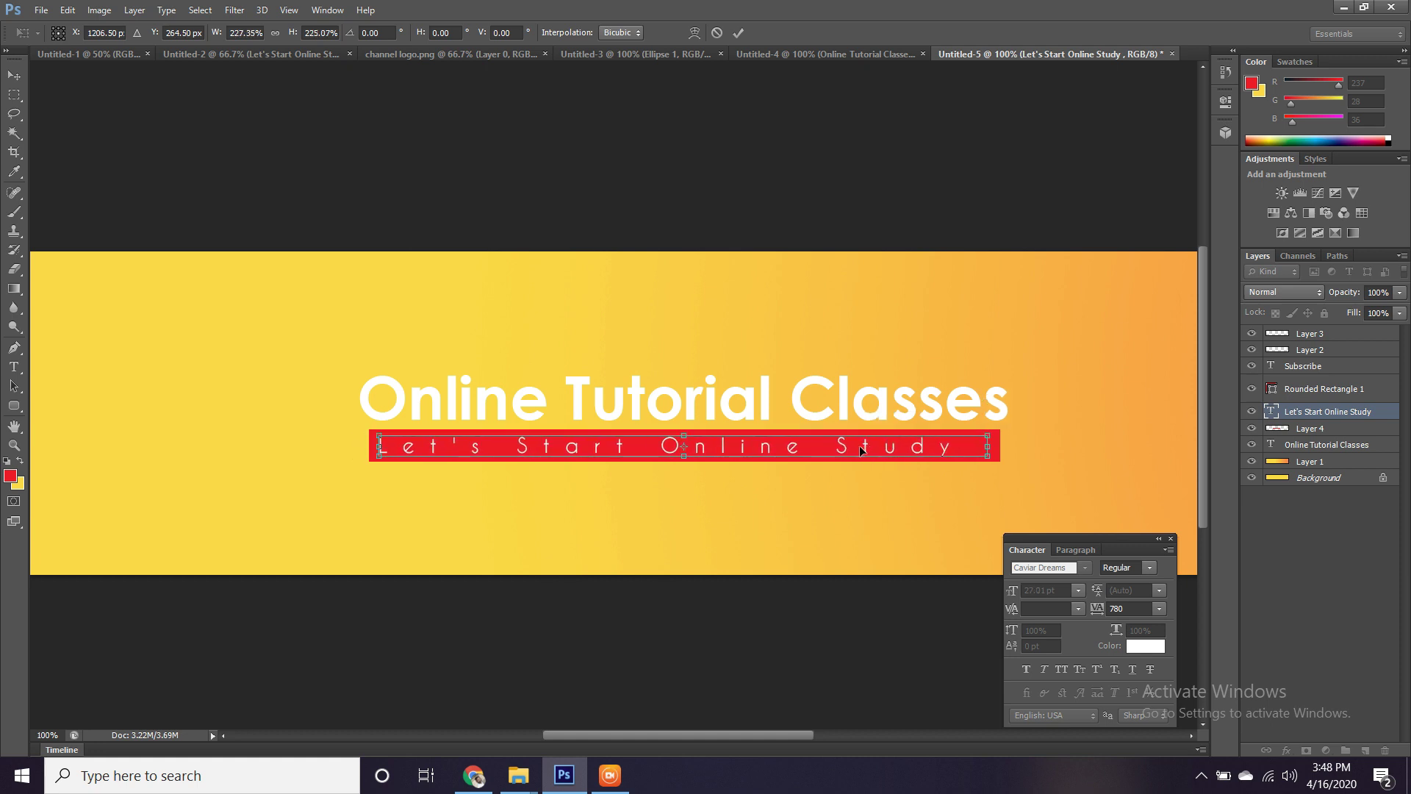
{"action": "key", "text": "Return"}
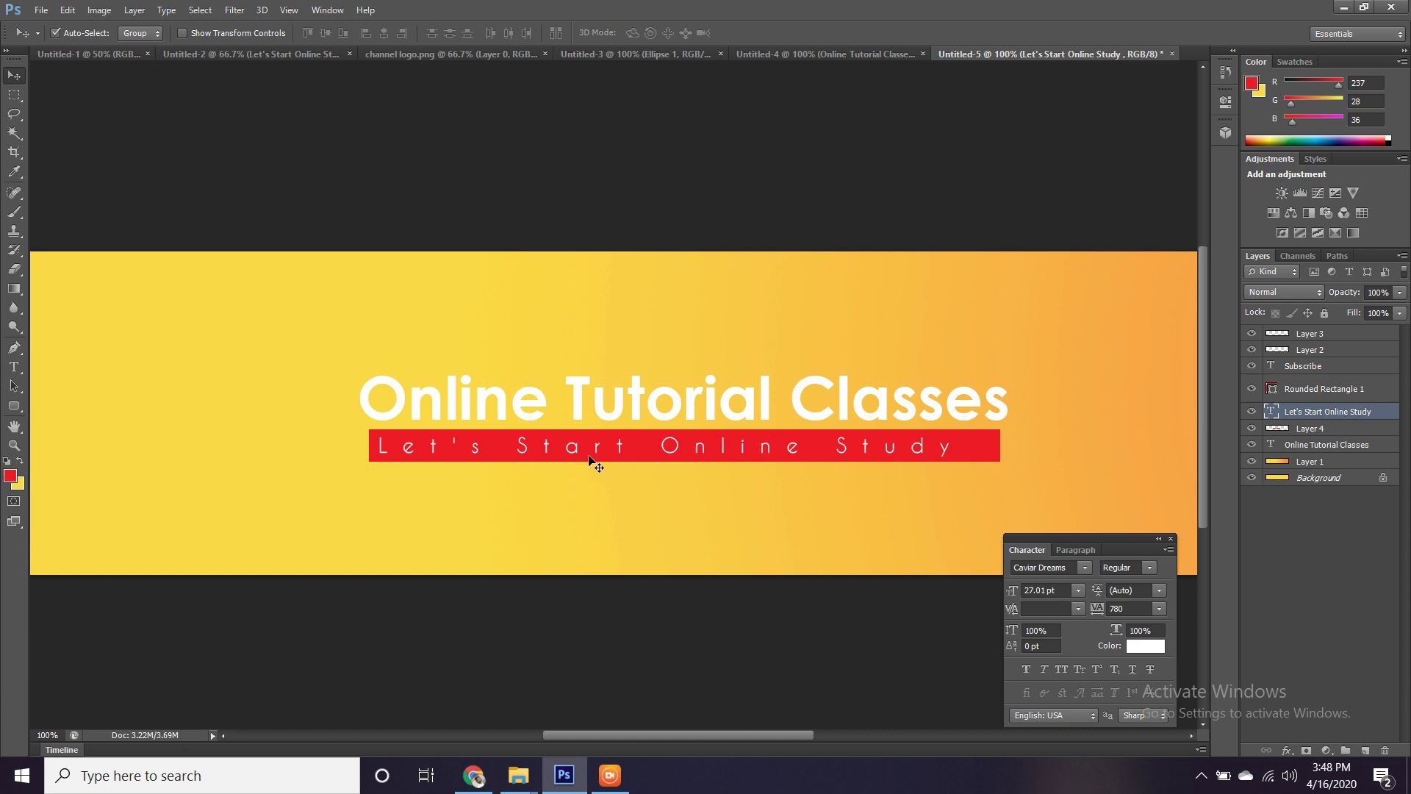
Nudge the subtitle right and keep its tracking at 780 after trying 820.
{"action": "key", "text": "Right"}
{"action": "key", "text": "Right"}
{"action": "key", "text": "Right"}
{"action": "key", "text": "Right"}
{"action": "key", "text": "Right"}
{"action": "key", "text": "Right"}
{"action": "key", "text": "Right"}
{"action": "key", "text": "Right"}
{"action": "key", "text": "Right"}
{"action": "key", "text": "Right"}
{"action": "key", "text": "Right"}
{"action": "key", "text": "Right"}
{"action": "key", "text": "Right"}
{"action": "key", "text": "Right"}
{"action": "key", "text": "Right"}
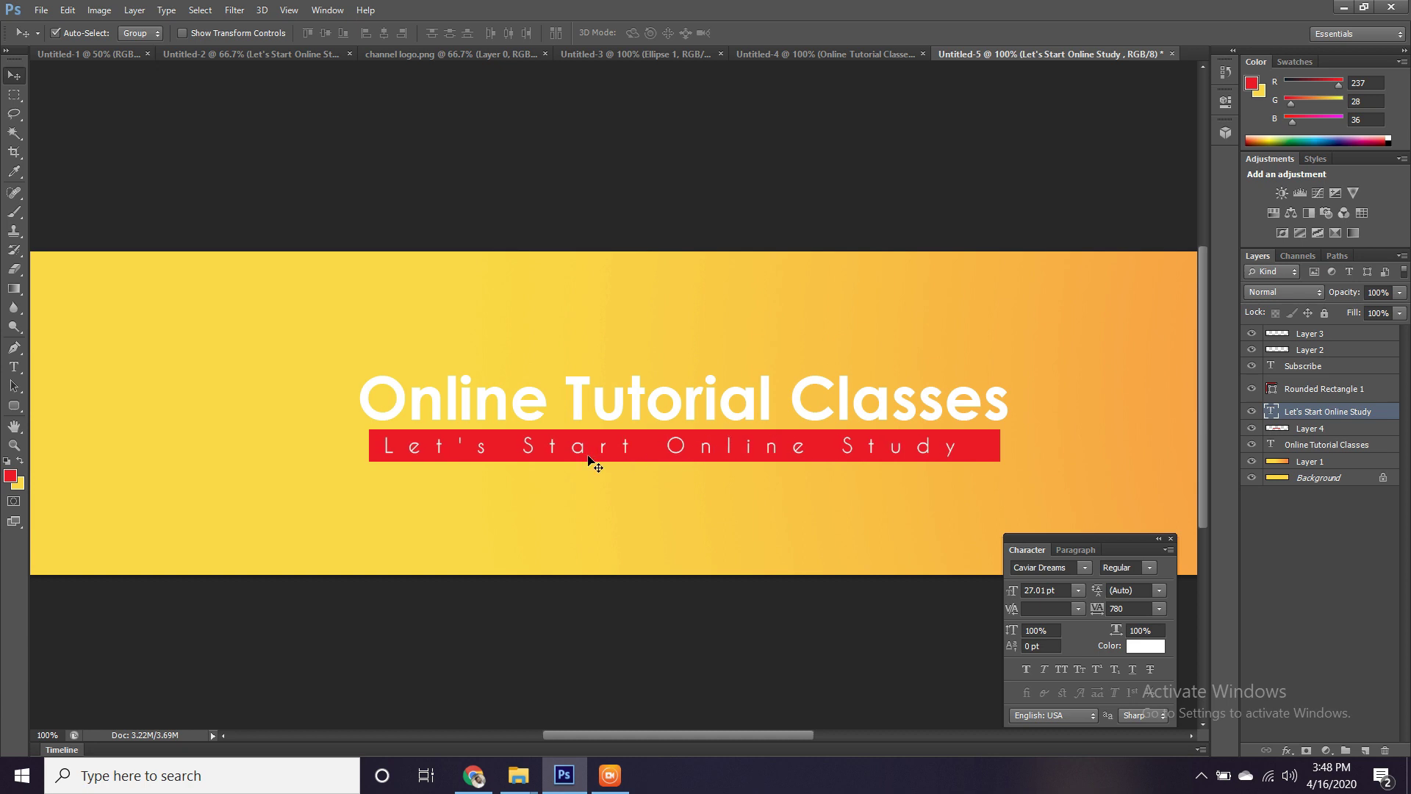
{"action": "key", "text": "Right"}
{"action": "key", "text": "Right"}
{"action": "key", "text": "Right"}
{"action": "key", "text": "Right"}
{"action": "key", "text": "Right"}
{"action": "key", "text": "Right"}
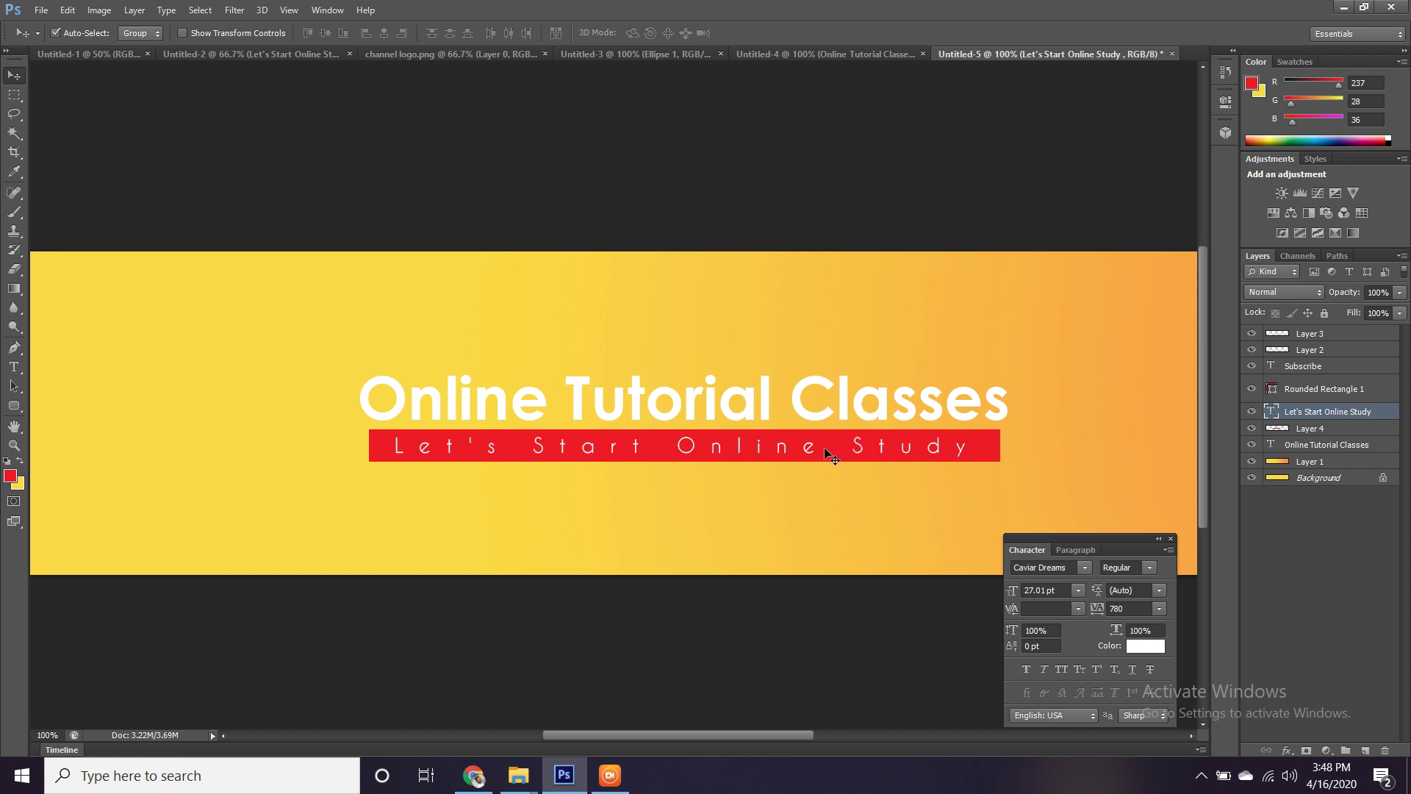
{"action": "key", "text": "t"}
{"action": "left_click", "coordinate": [733, 449]}
{"action": "key", "text": "ctrl+a"}
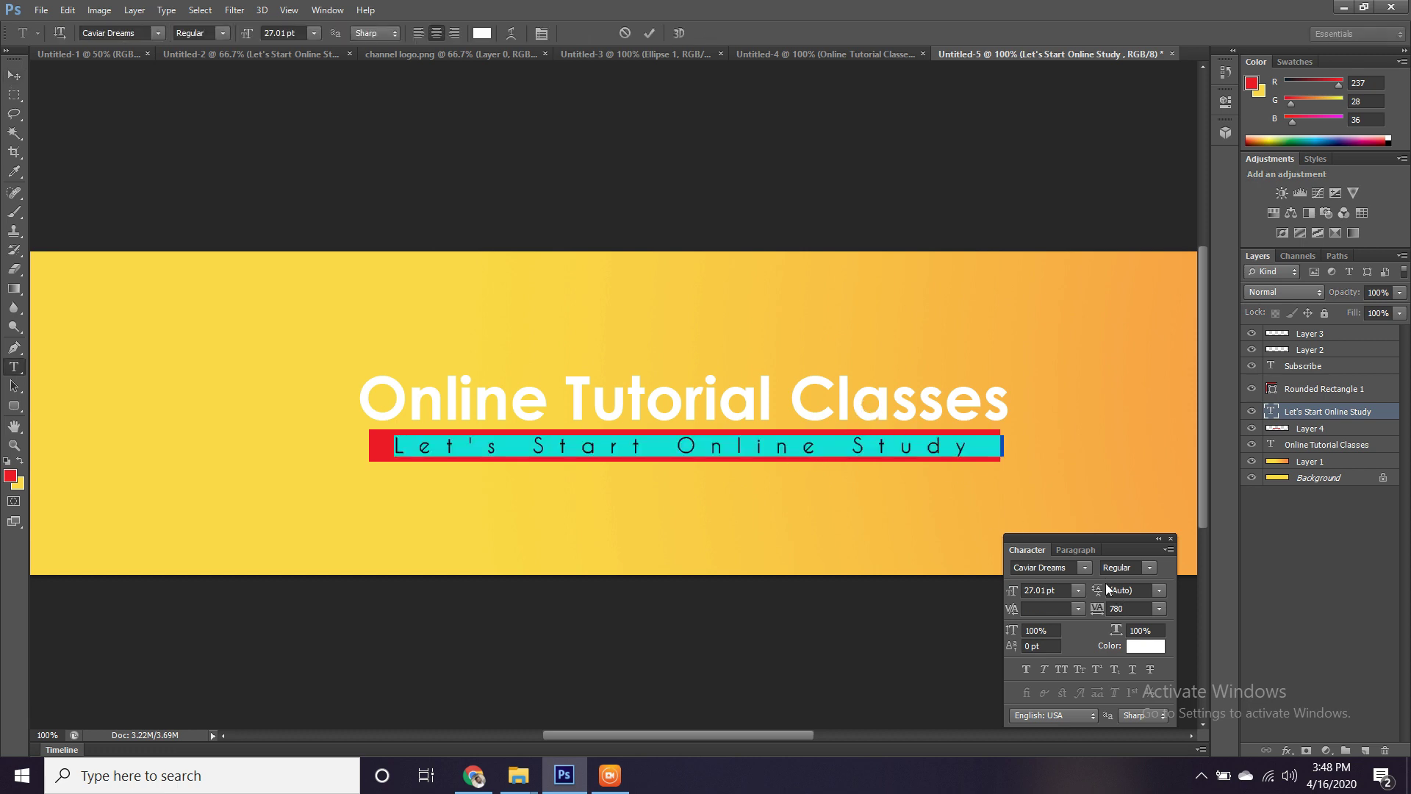
{"action": "left_click", "coordinate": [1125, 608]}
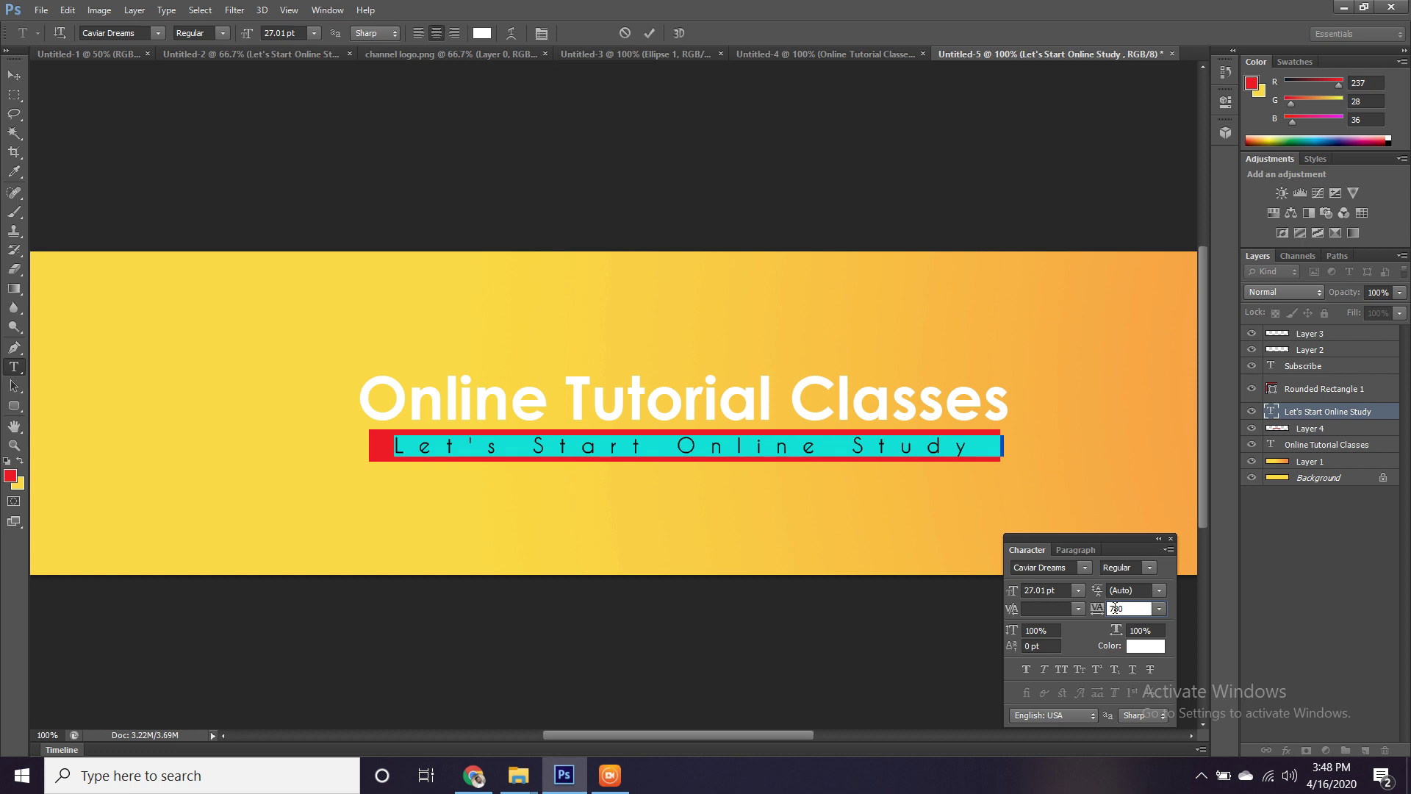
{"action": "key", "text": "Up"}
{"action": "key", "text": "Up"}
{"action": "key", "text": "Up"}
{"action": "key", "text": "Up"}
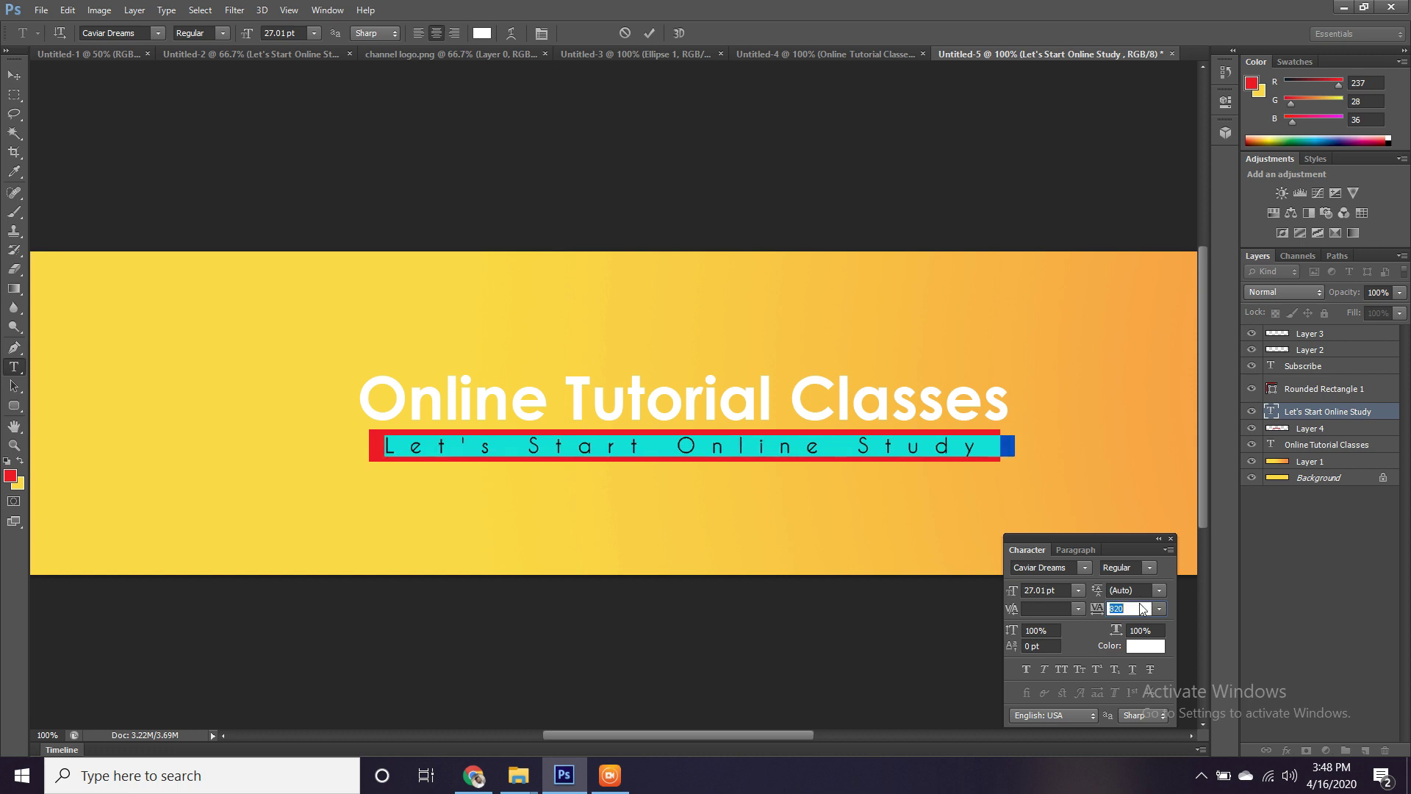
{"action": "key", "text": "Down"}
{"action": "key", "text": "Down"}
{"action": "key", "text": "Down"}
{"action": "key", "text": "Down"}
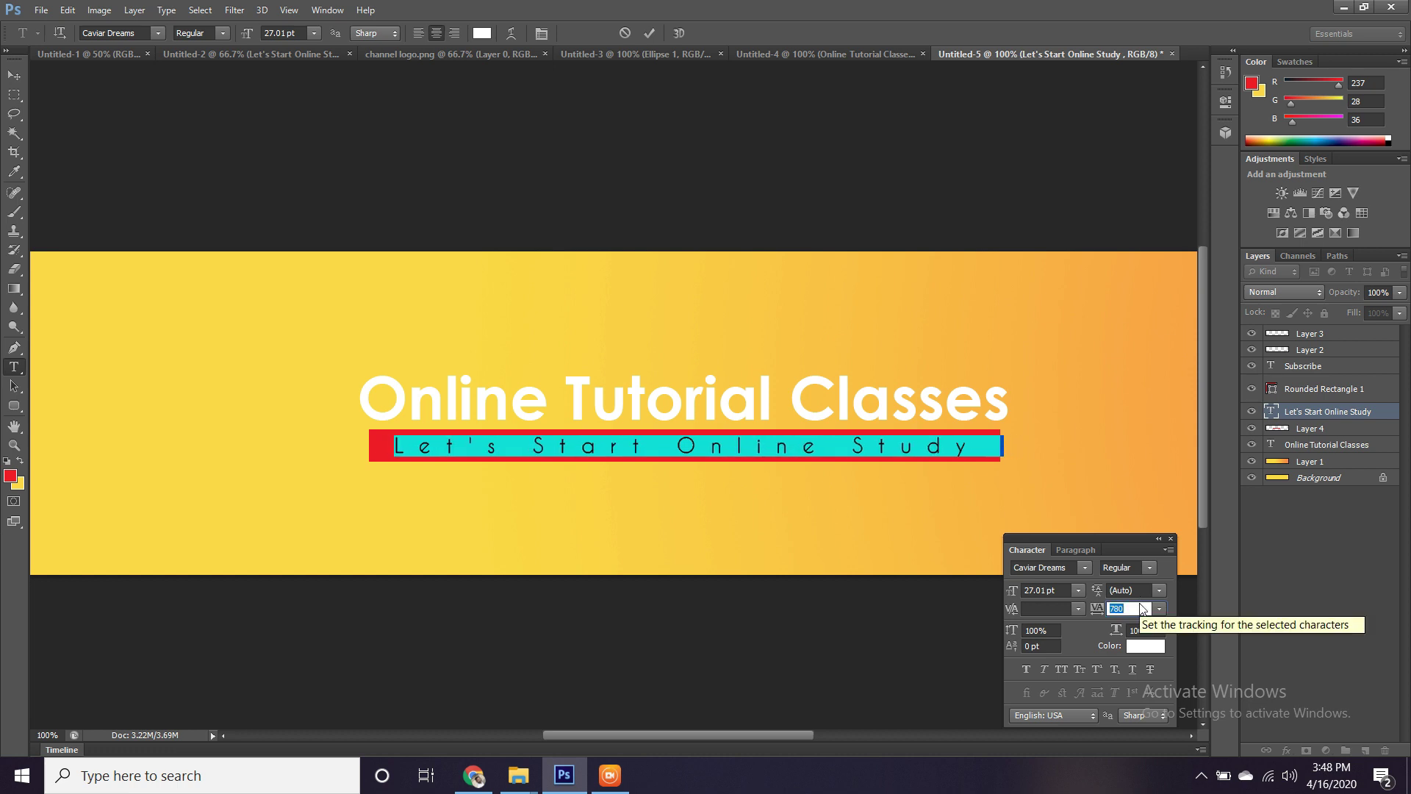
{"action": "key", "text": "ctrl+Return"}
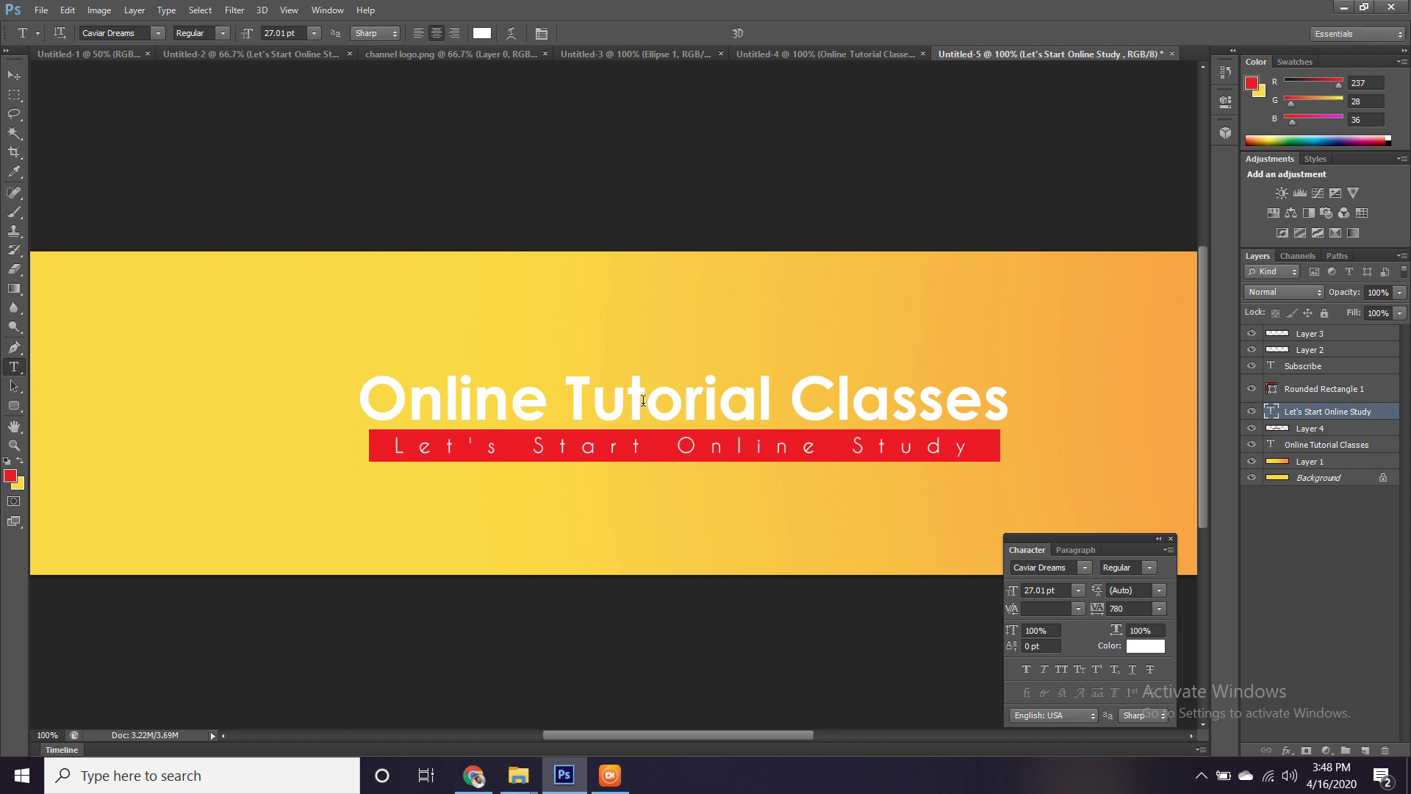
{"action": "left_click", "coordinate": [620, 388]}
{"action": "key", "text": "ctrl+a"}
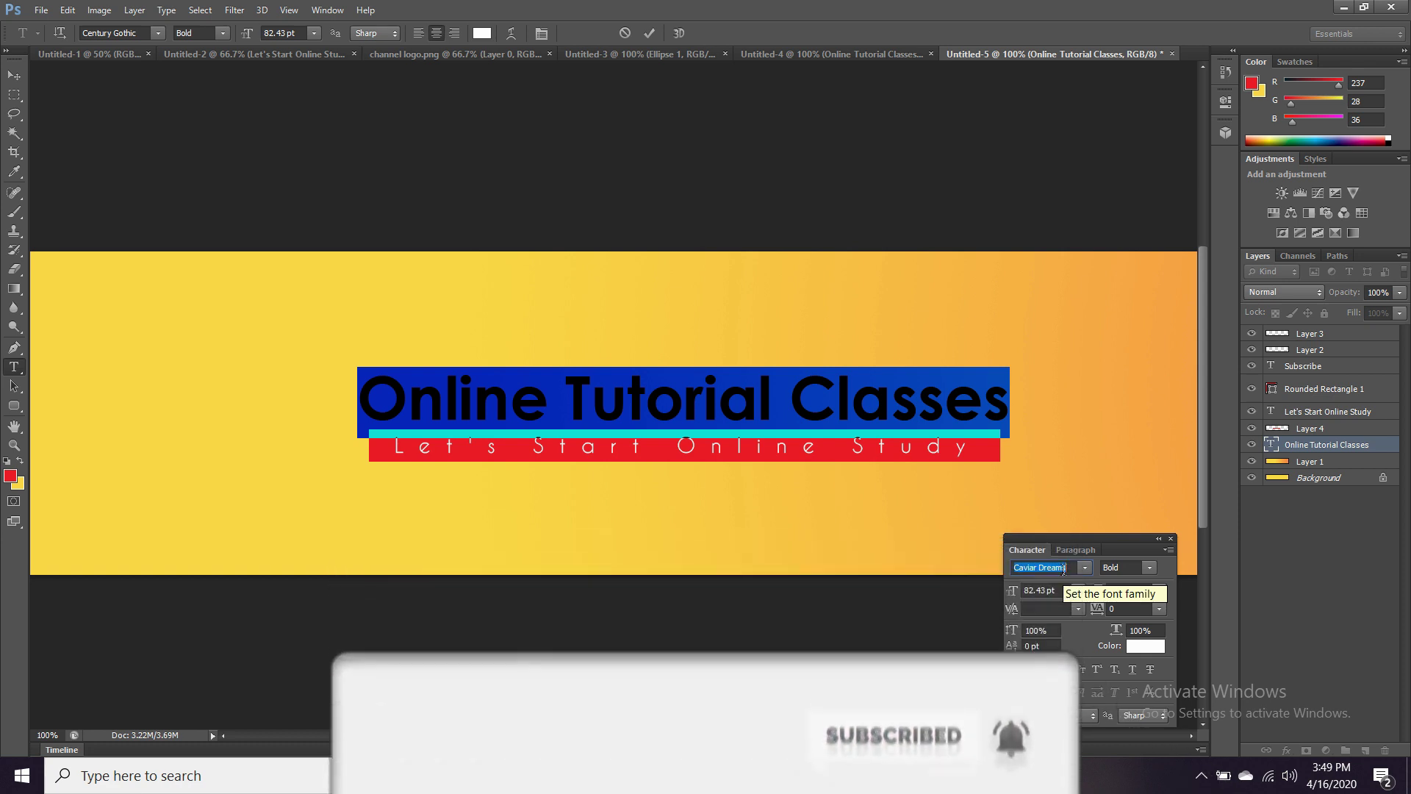
Apply Caviar Dreams to the title and scale it down slightly to about 79.1 pt.
{"action": "scroll", "coordinate": [1064, 570], "scroll_direction": "up", "scroll_amount": 3}
{"action": "key", "text": "ctrl+Return"}
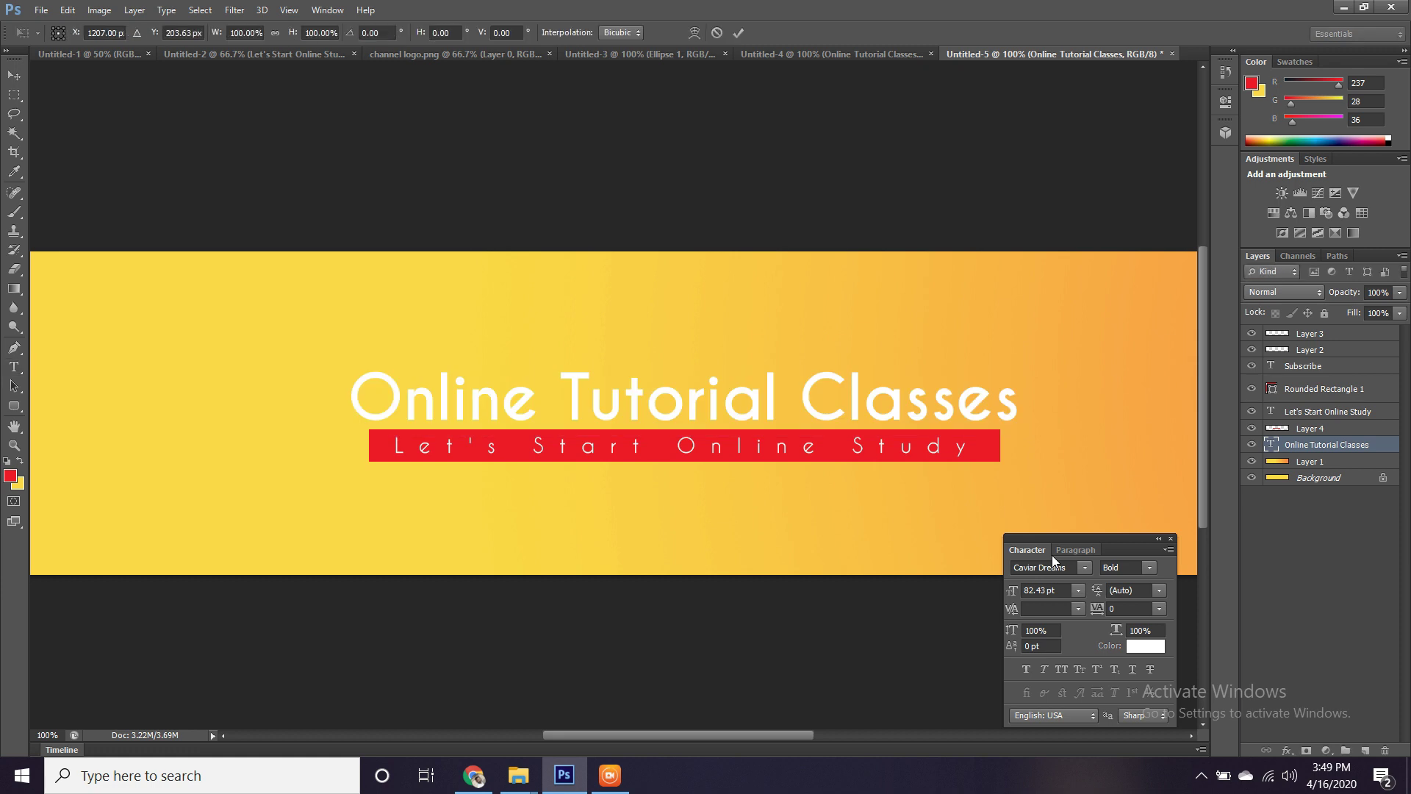
{"action": "key", "text": "ctrl+t"}
{"action": "mouse_move", "coordinate": [1020, 369]}
{"action": "left_mouse_down"}
{"action": "mouse_move", "coordinate": [976, 369]}
{"action": "mouse_move", "coordinate": [1005, 368]}
{"action": "left_mouse_up"}
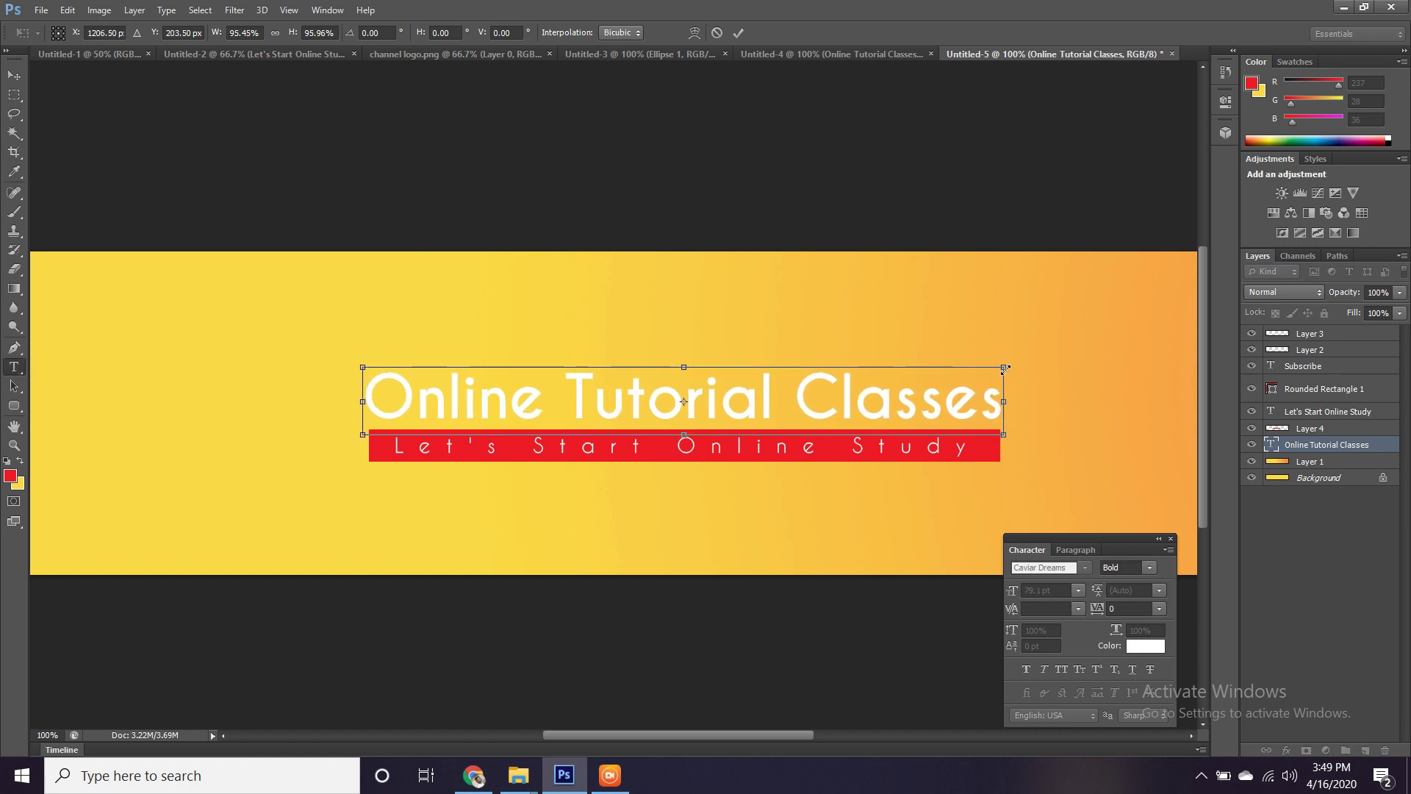
{"action": "key", "text": "Return"}
{"action": "scroll", "coordinate": [738, 315], "scroll_direction": "left", "scroll_amount": 1}
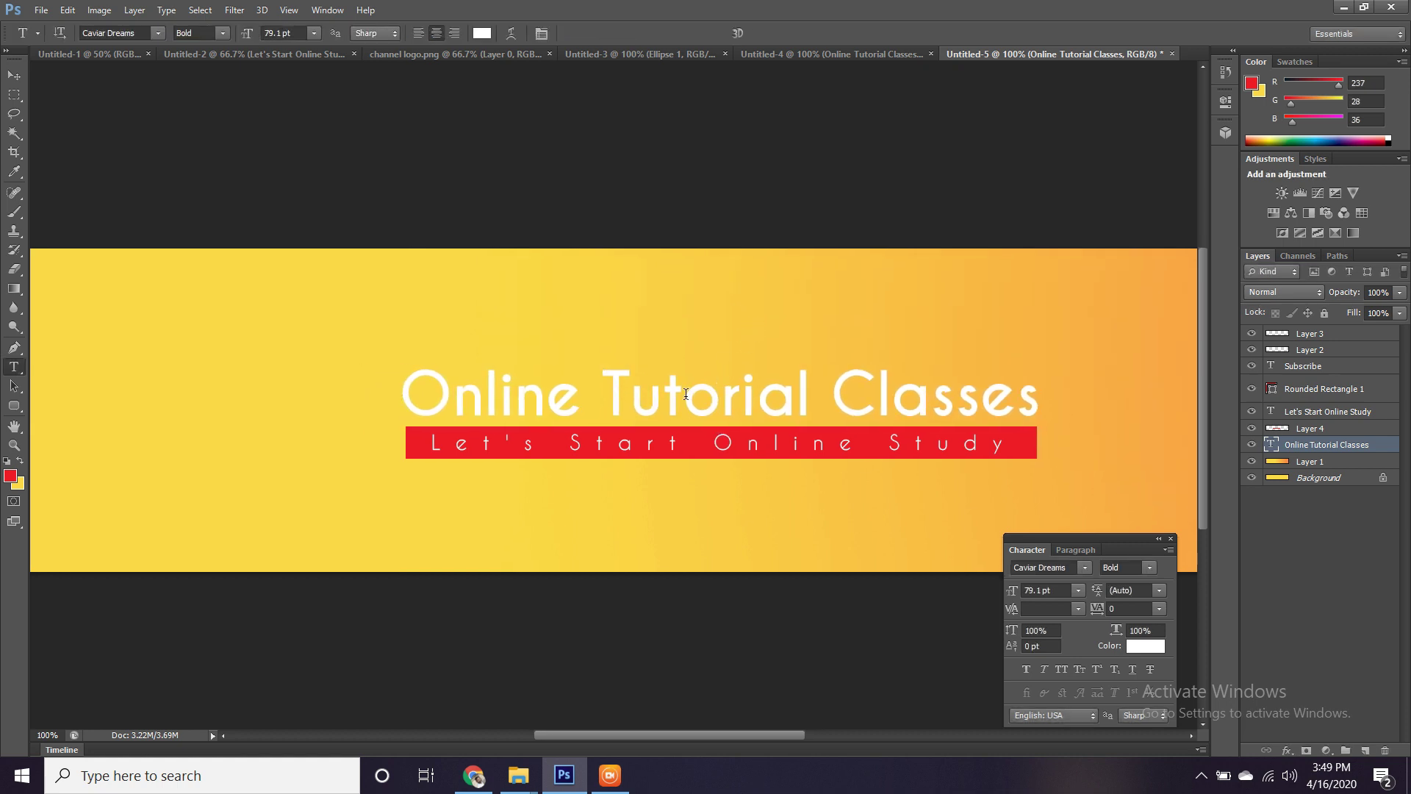
{"action": "key", "text": "v"}
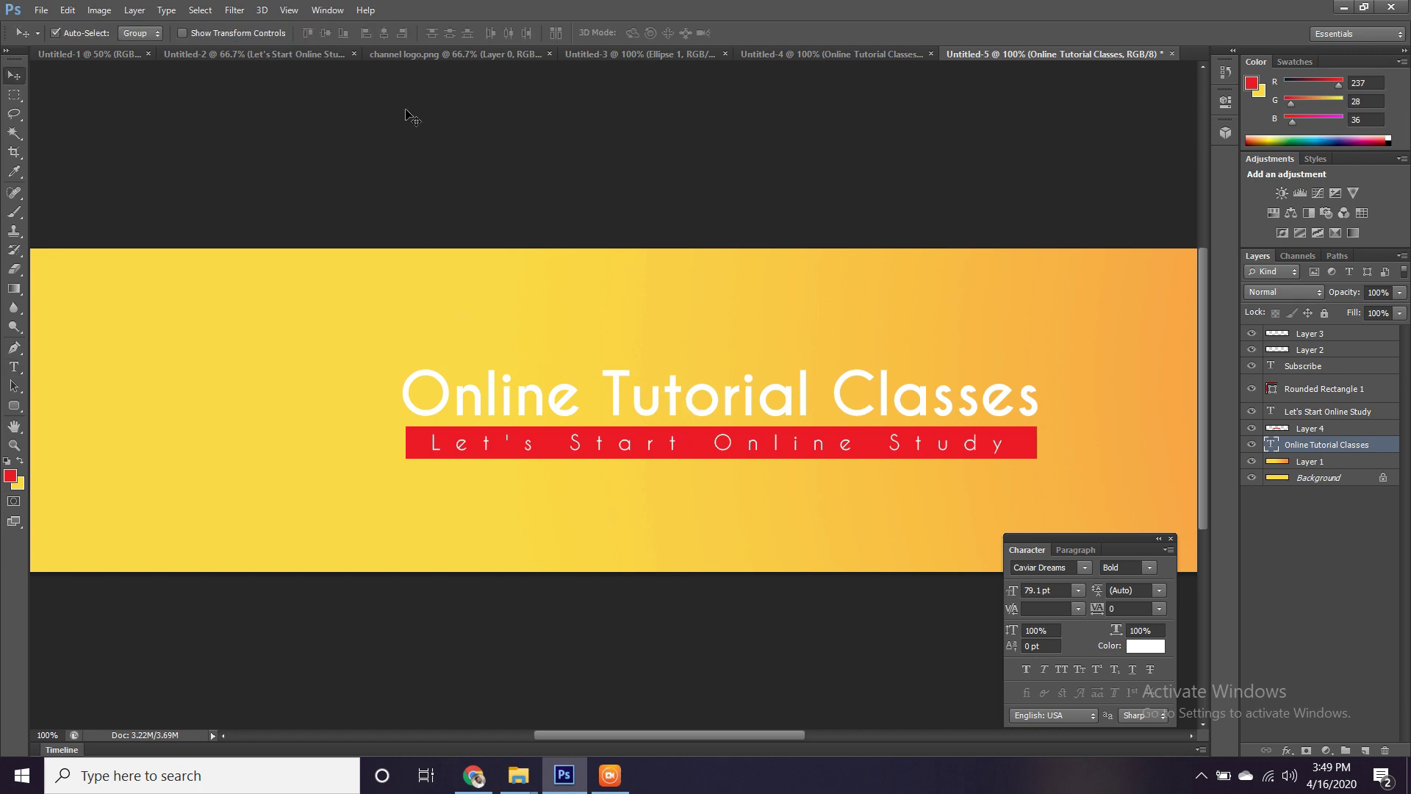
Bring in the channel logo, shrink it to about 20% and place it left of the title.
{"action": "left_click", "coordinate": [434, 55]}
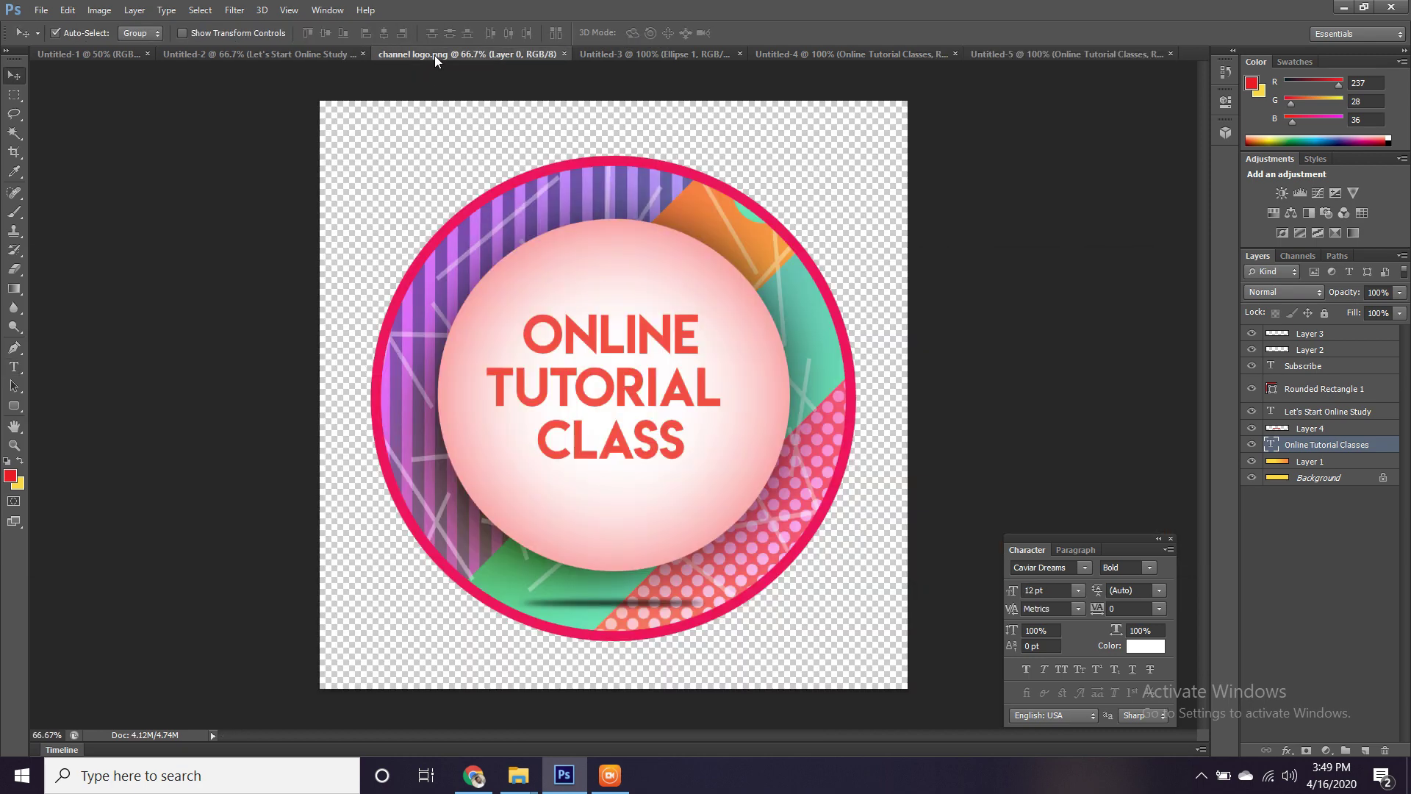
{"action": "key", "text": "shift+Right"}
{"action": "key", "text": "shift+Up"}
{"action": "left_click", "coordinate": [1033, 55]}
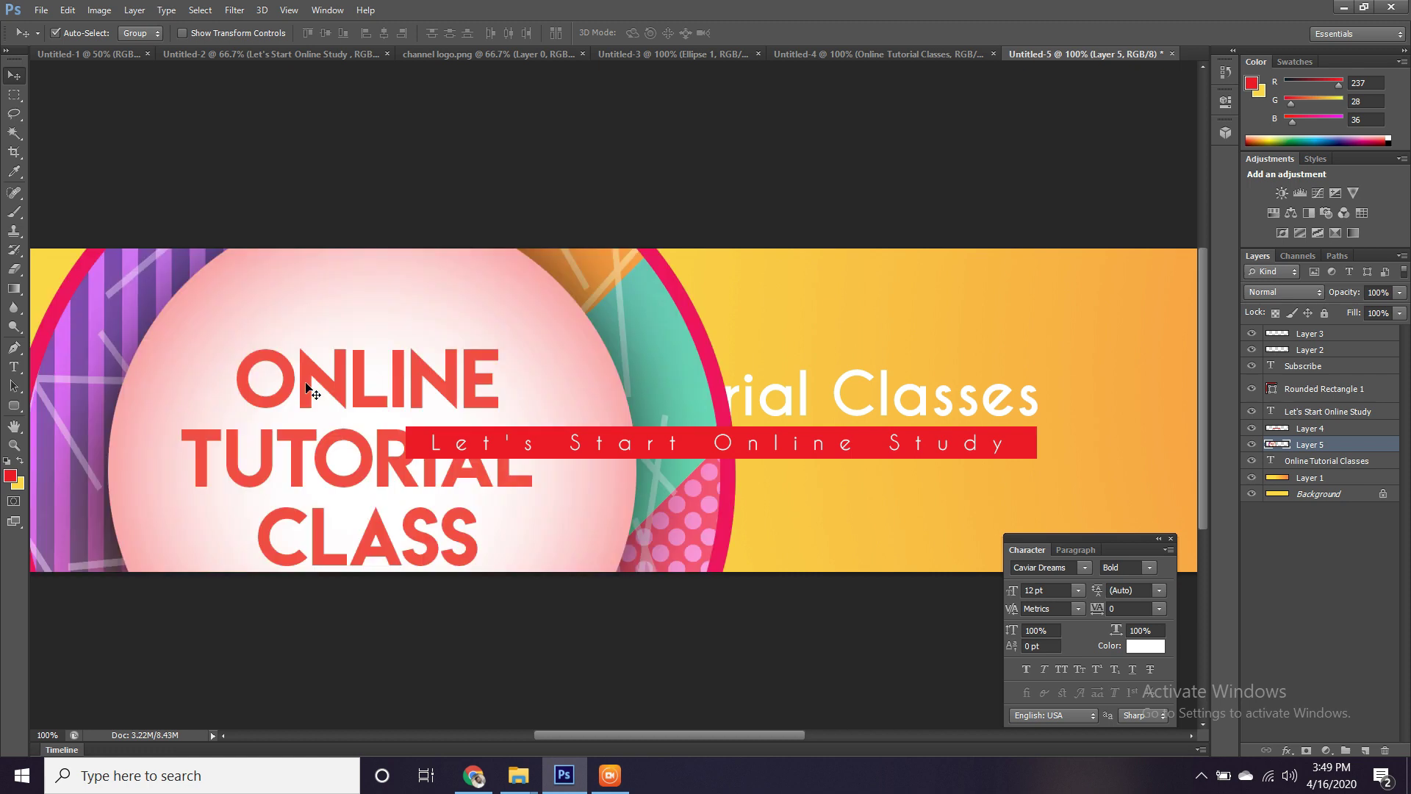
{"action": "key", "text": "ctrl+t"}
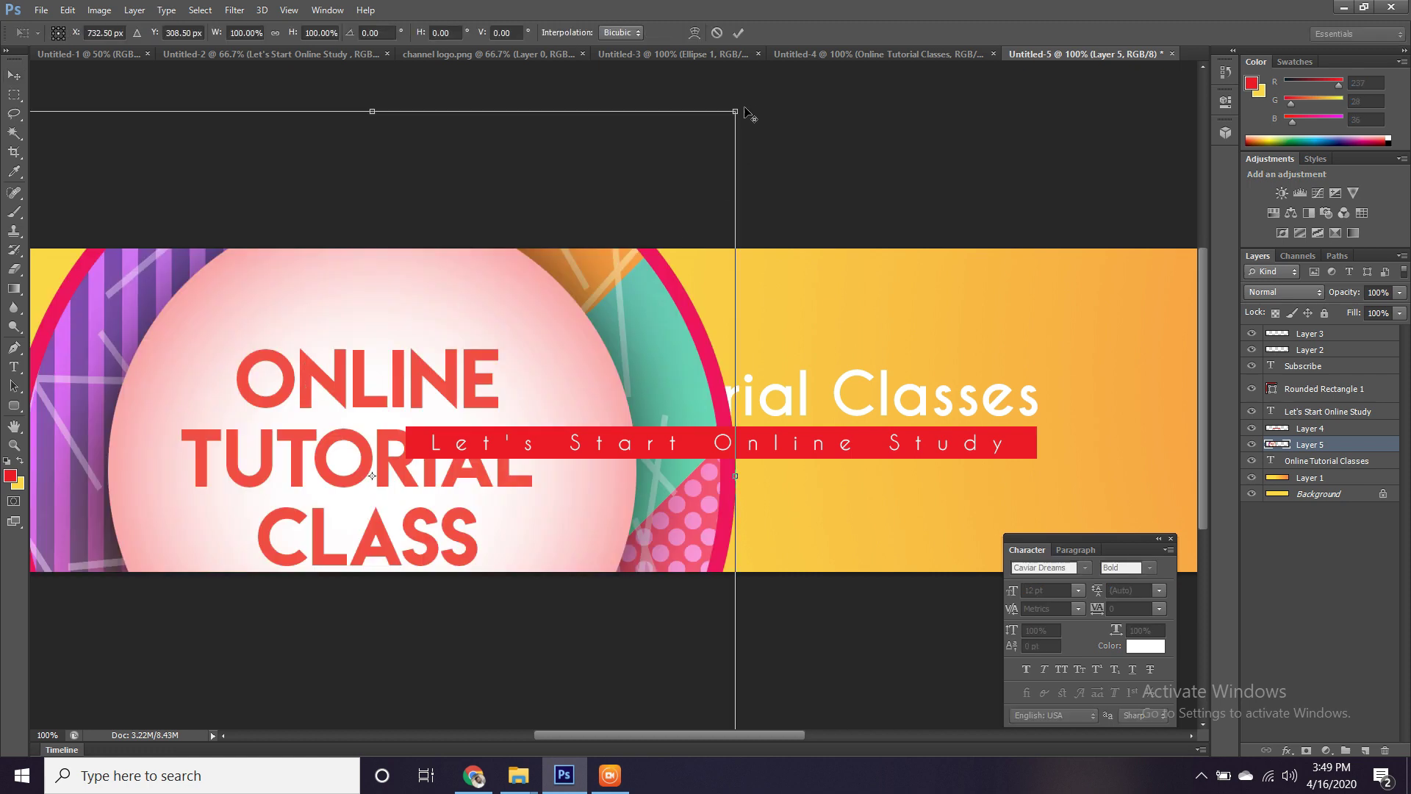
{"action": "left_click_drag", "start_coordinate": [549, 282], "coordinate": [422, 395]}
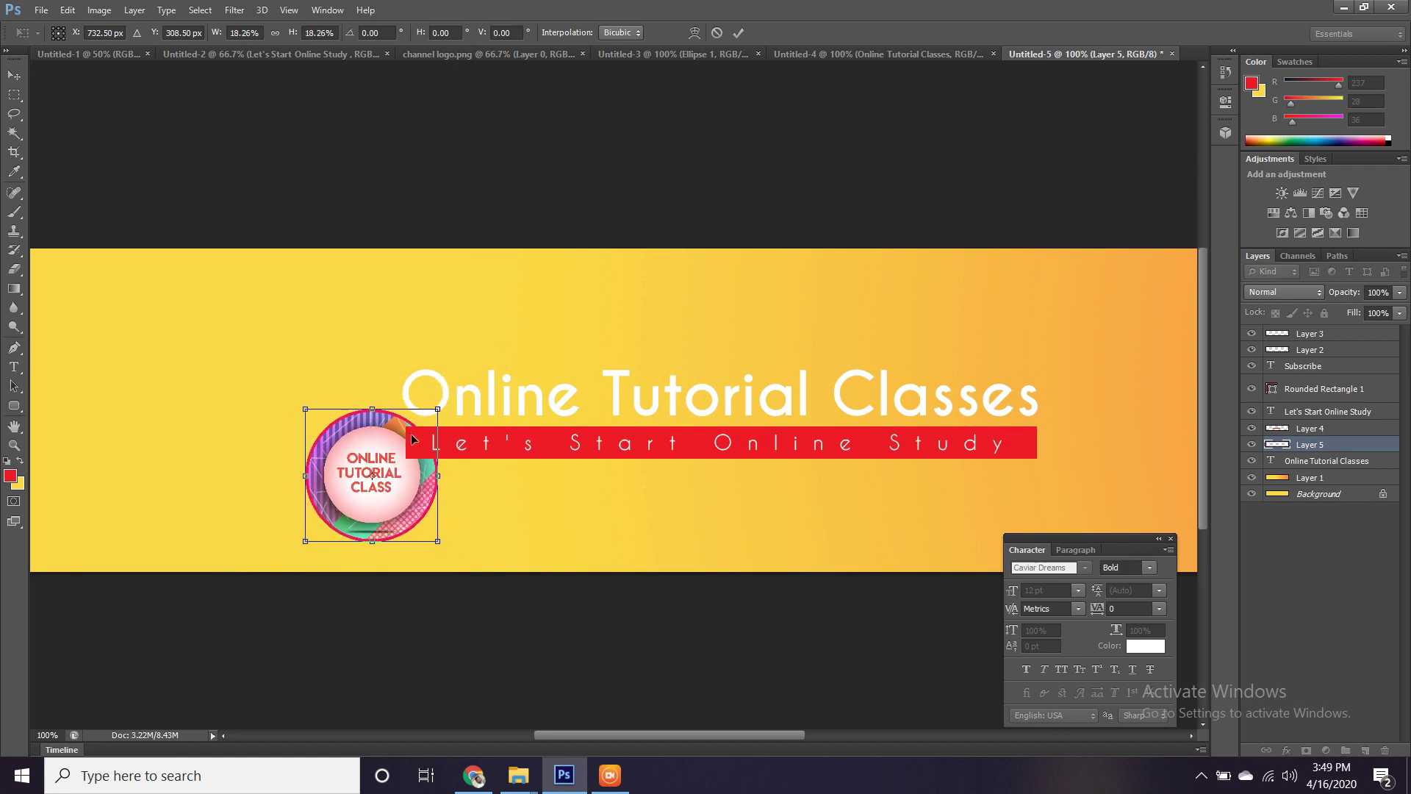
{"action": "left_click_drag", "start_coordinate": [380, 450], "coordinate": [366, 336]}
{"action": "key", "text": "Return"}
Select the logo, title, red bar and subtitle layers and scale them to about 122%.
{"action": "key", "text": "ctrl+minus"}
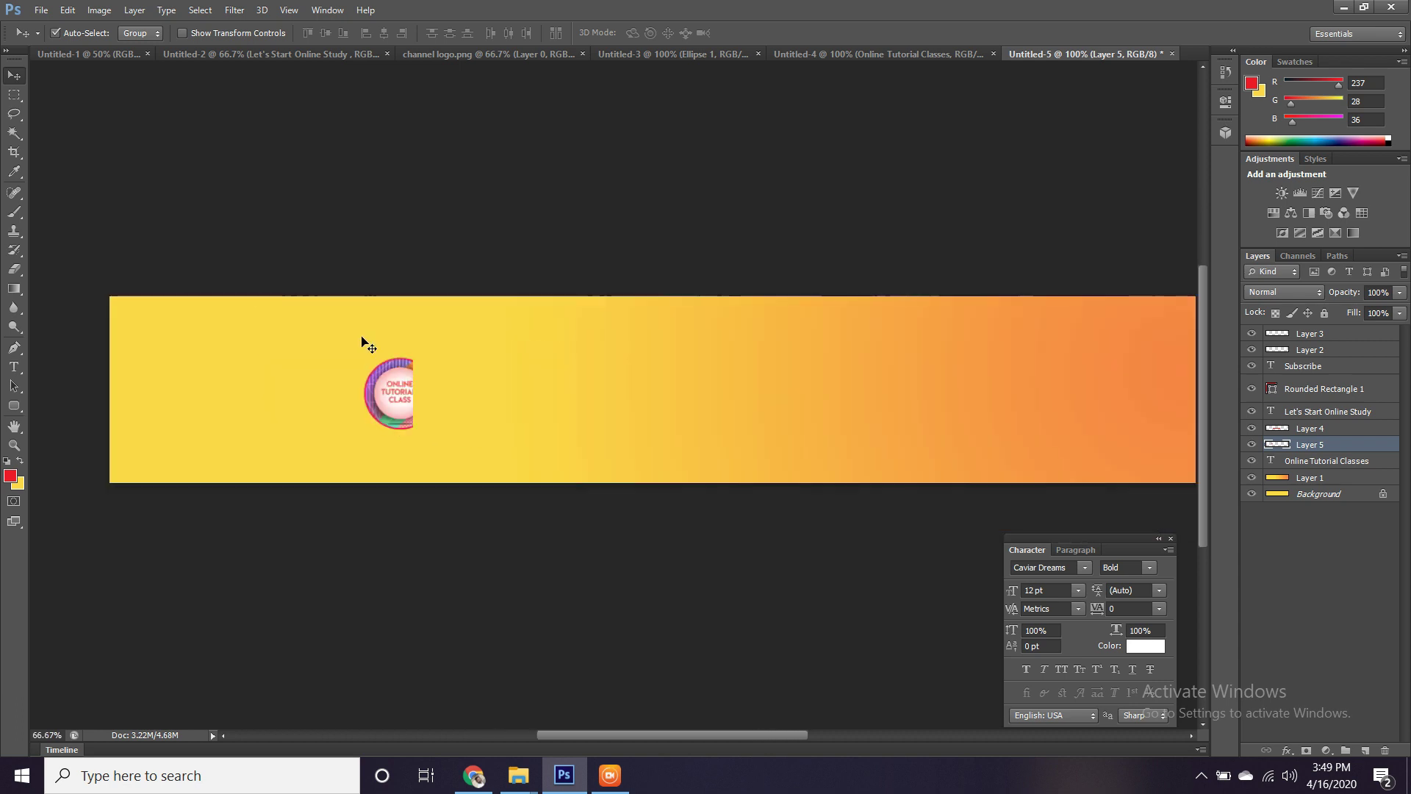
{"action": "key", "text": "ctrl+plus"}
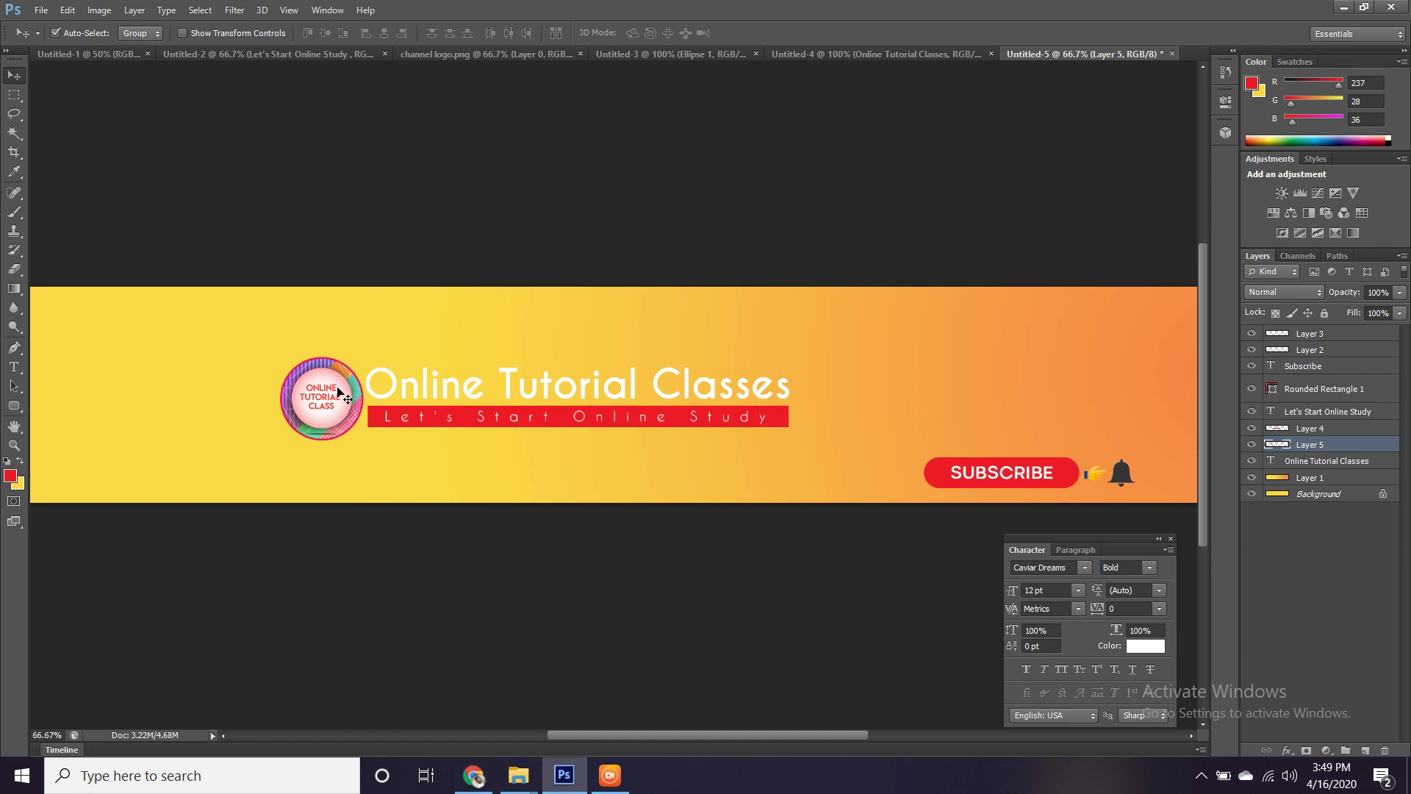
{"action": "left_click", "coordinate": [397, 383], "text": "shift"}
{"action": "left_click", "coordinate": [375, 423], "text": "shift"}
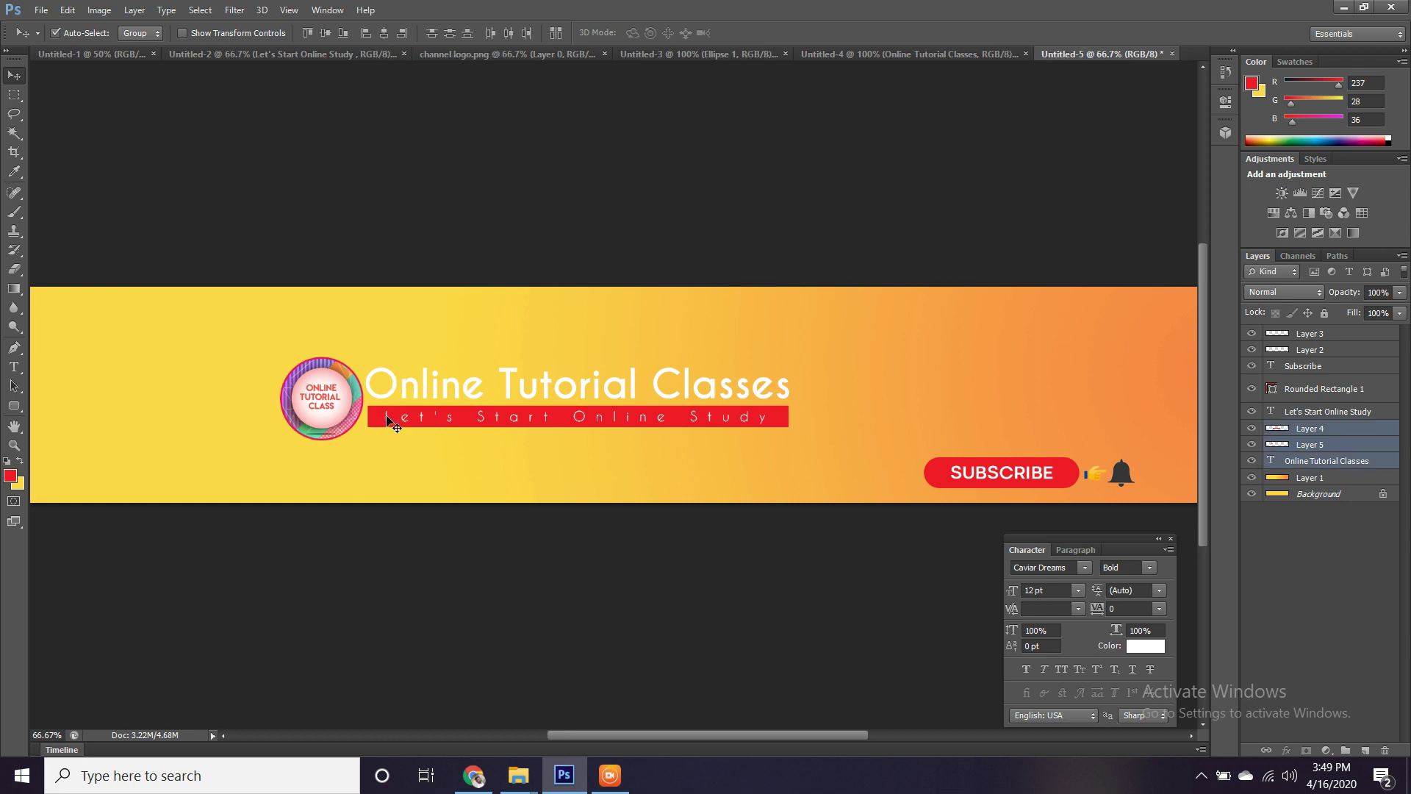
{"action": "left_click", "coordinate": [391, 423], "text": "shift"}
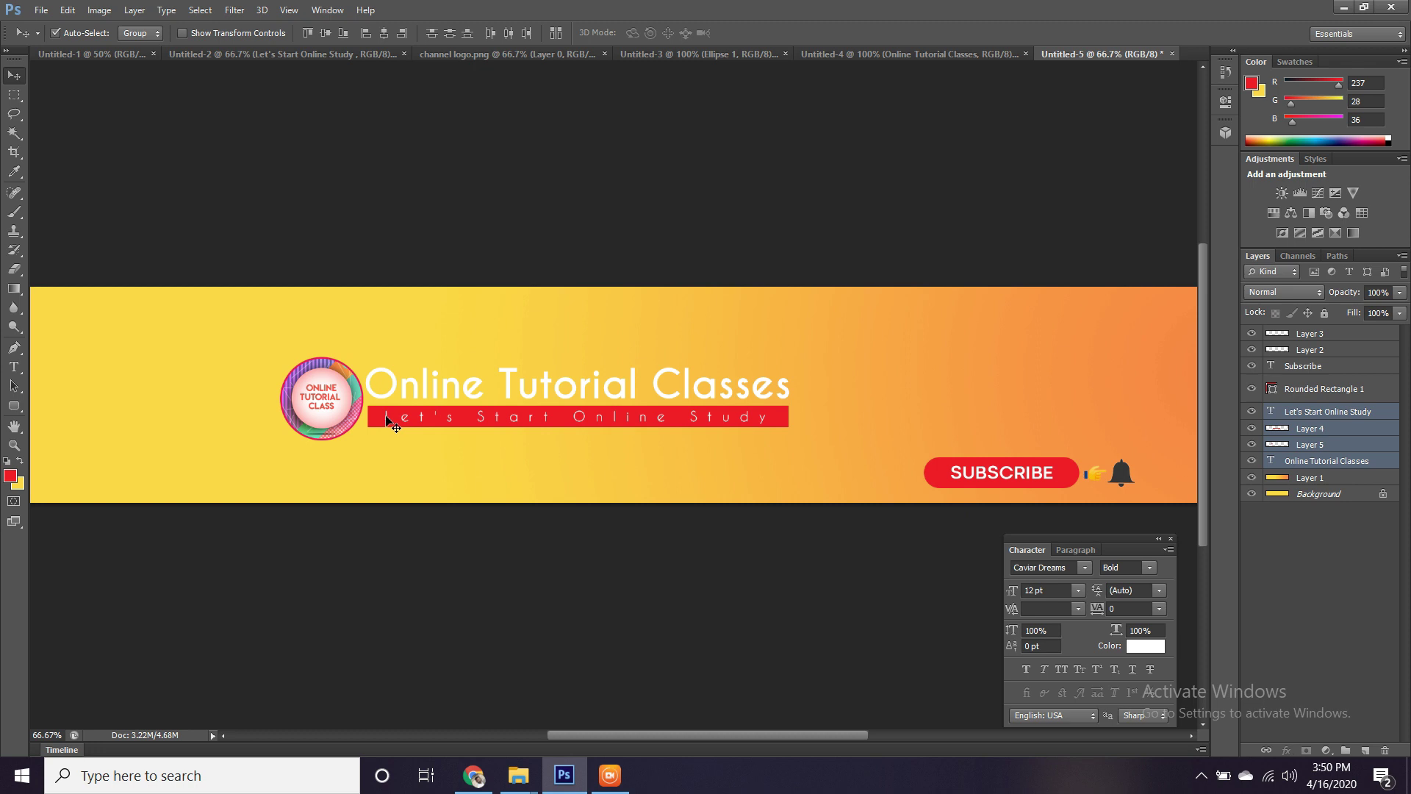
{"action": "key", "text": "ctrl+t"}
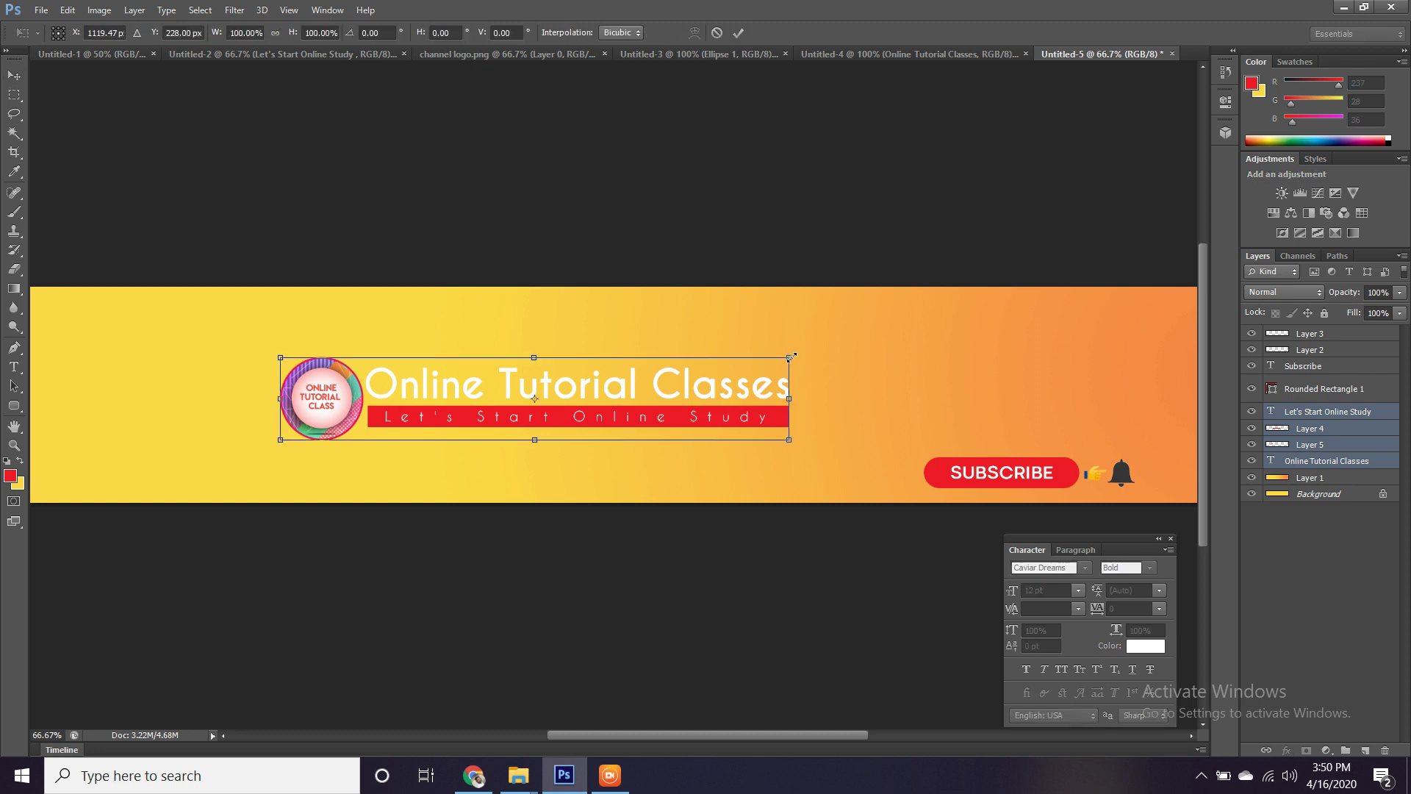
{"action": "left_click_drag", "start_coordinate": [791, 357], "coordinate": [845, 342]}
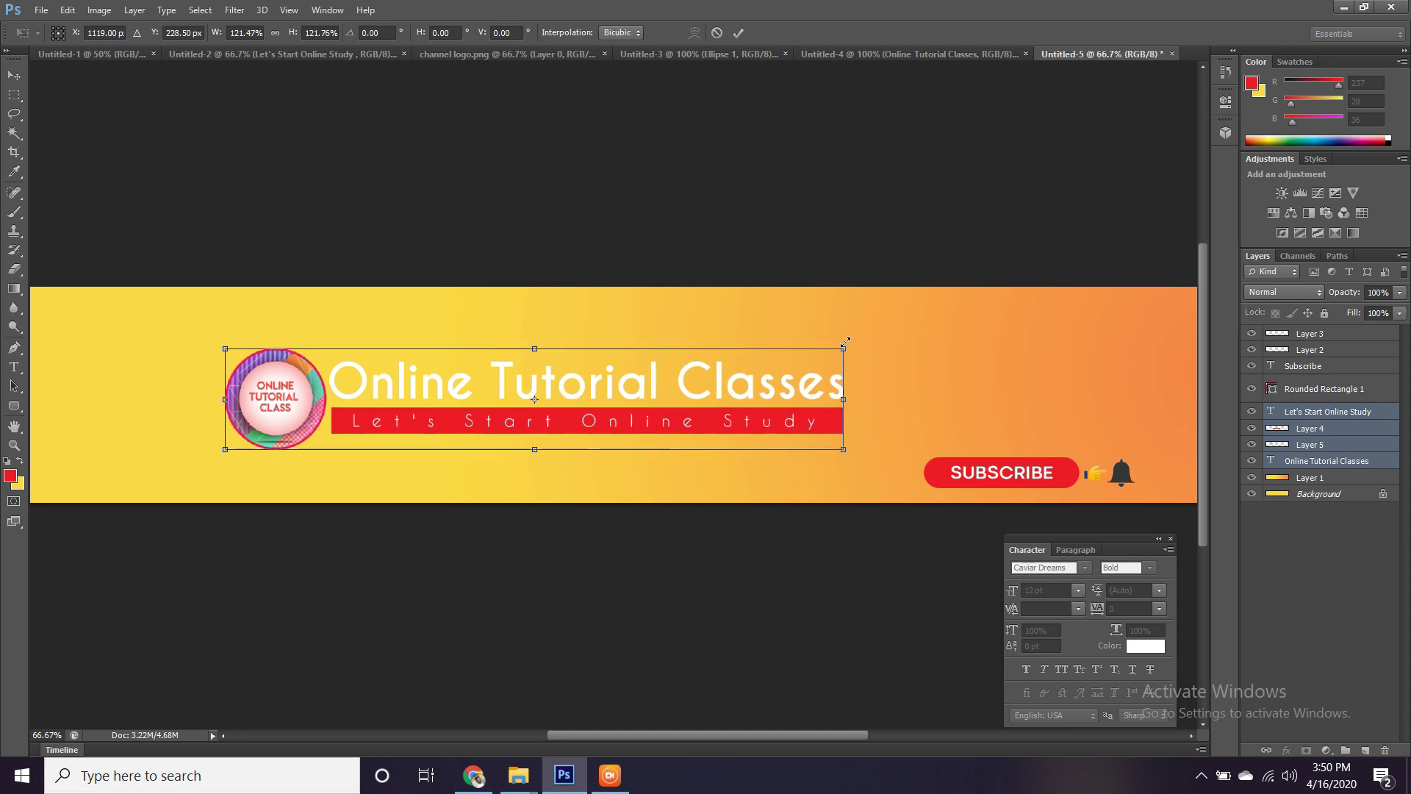
{"action": "key", "text": "Return"}
{"action": "left_click_drag", "start_coordinate": [686, 355], "coordinate": [828, 356]}
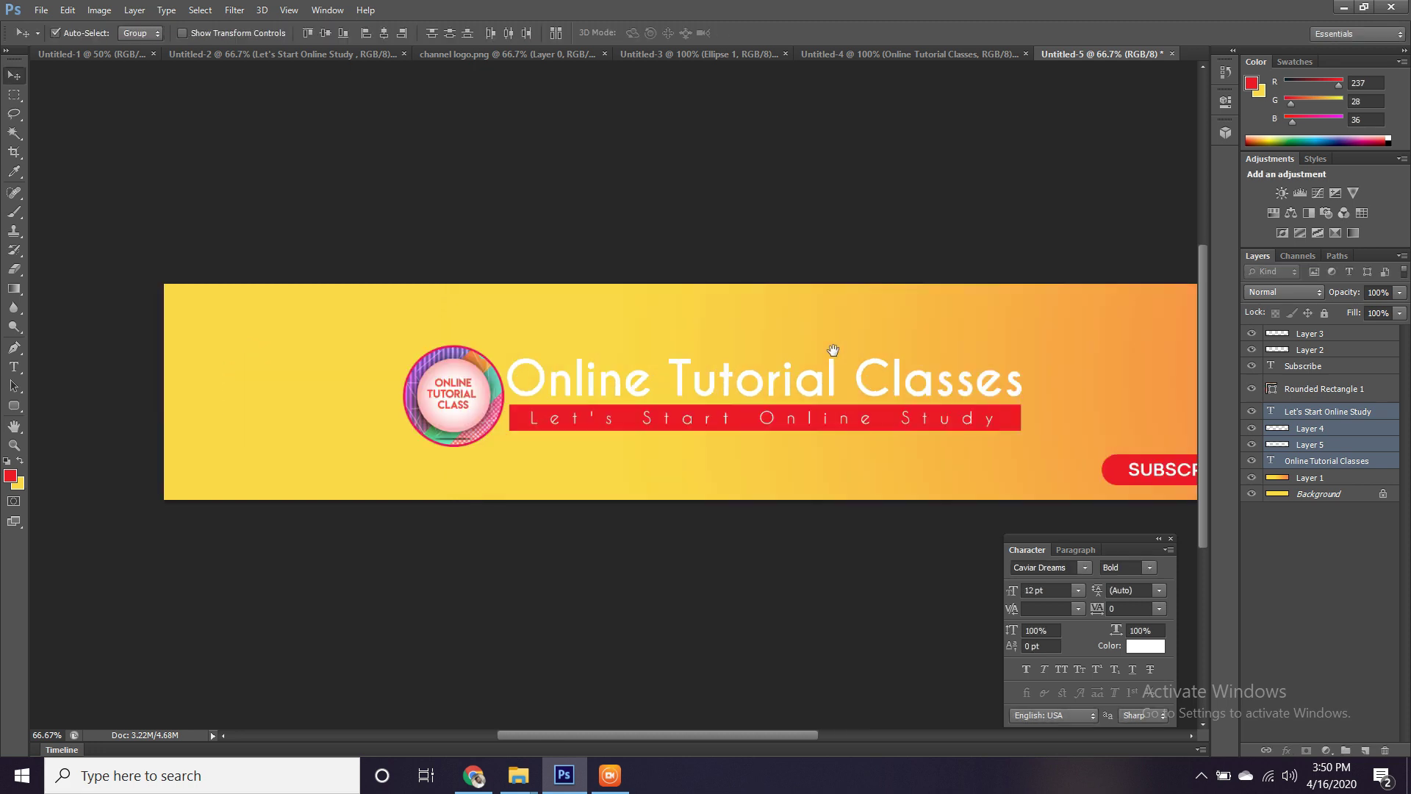
{"action": "left_click_drag", "start_coordinate": [734, 356], "coordinate": [769, 357]}
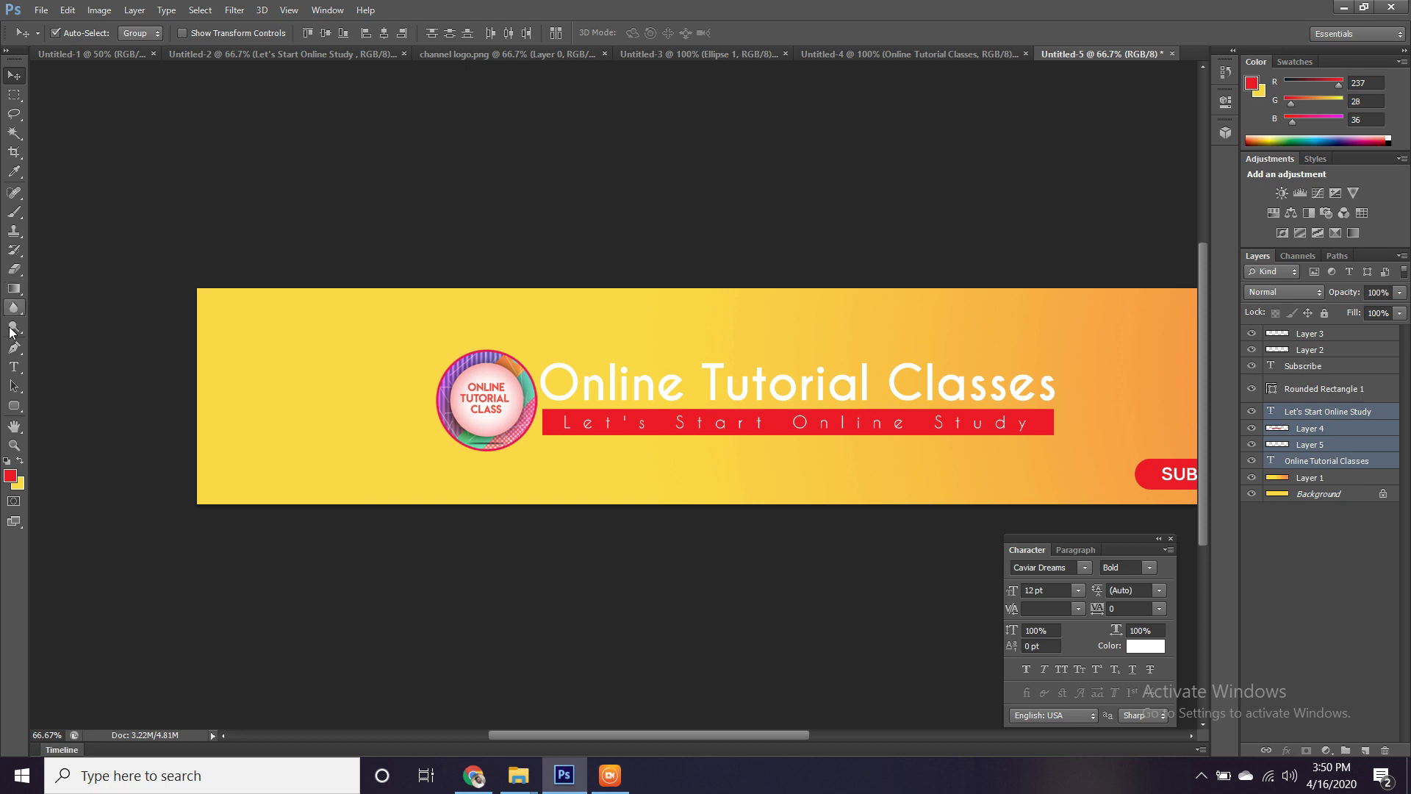
Draw a red rectangle over the banner's left edge.
{"action": "left_click", "coordinate": [18, 407]}
{"action": "left_click", "coordinate": [18, 409]}
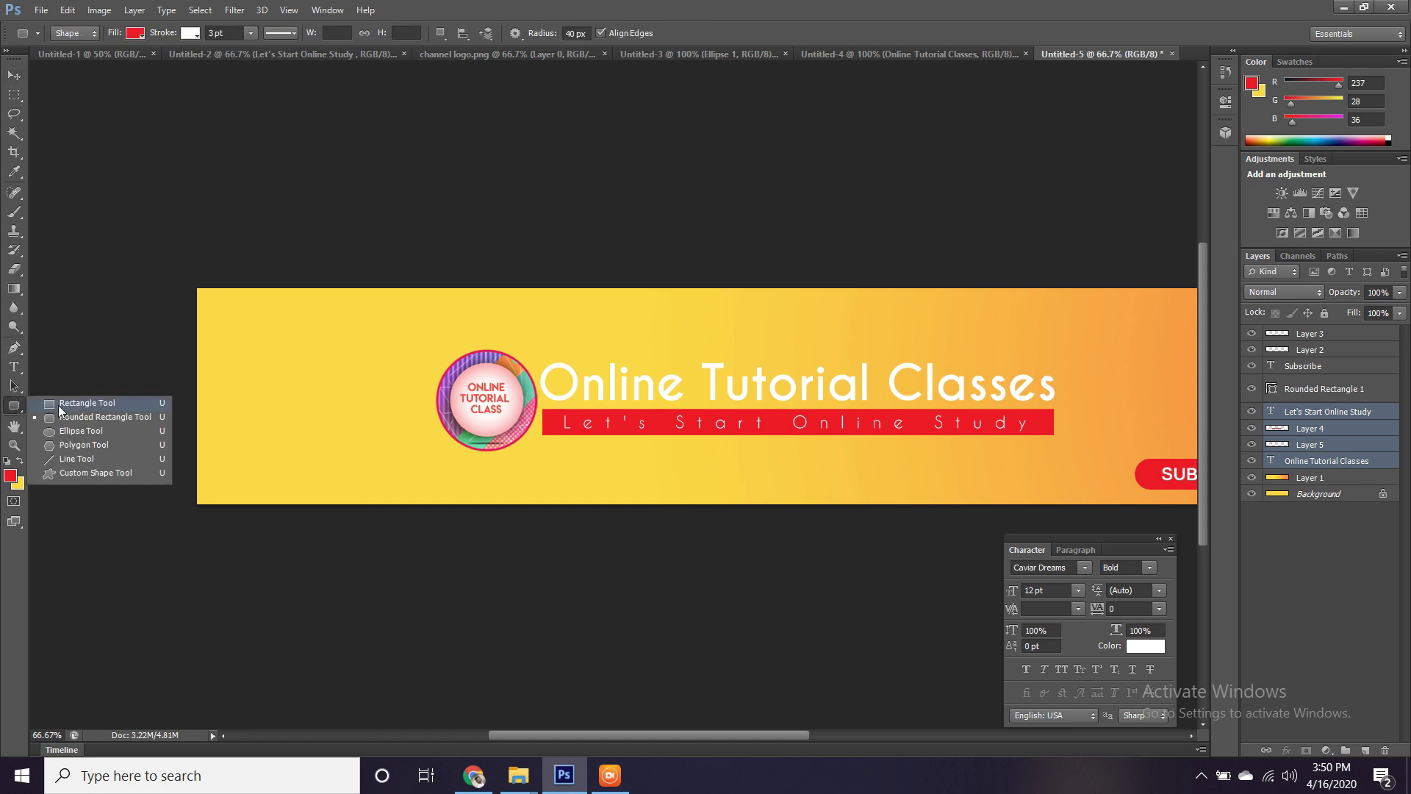
{"action": "left_click", "coordinate": [59, 404]}
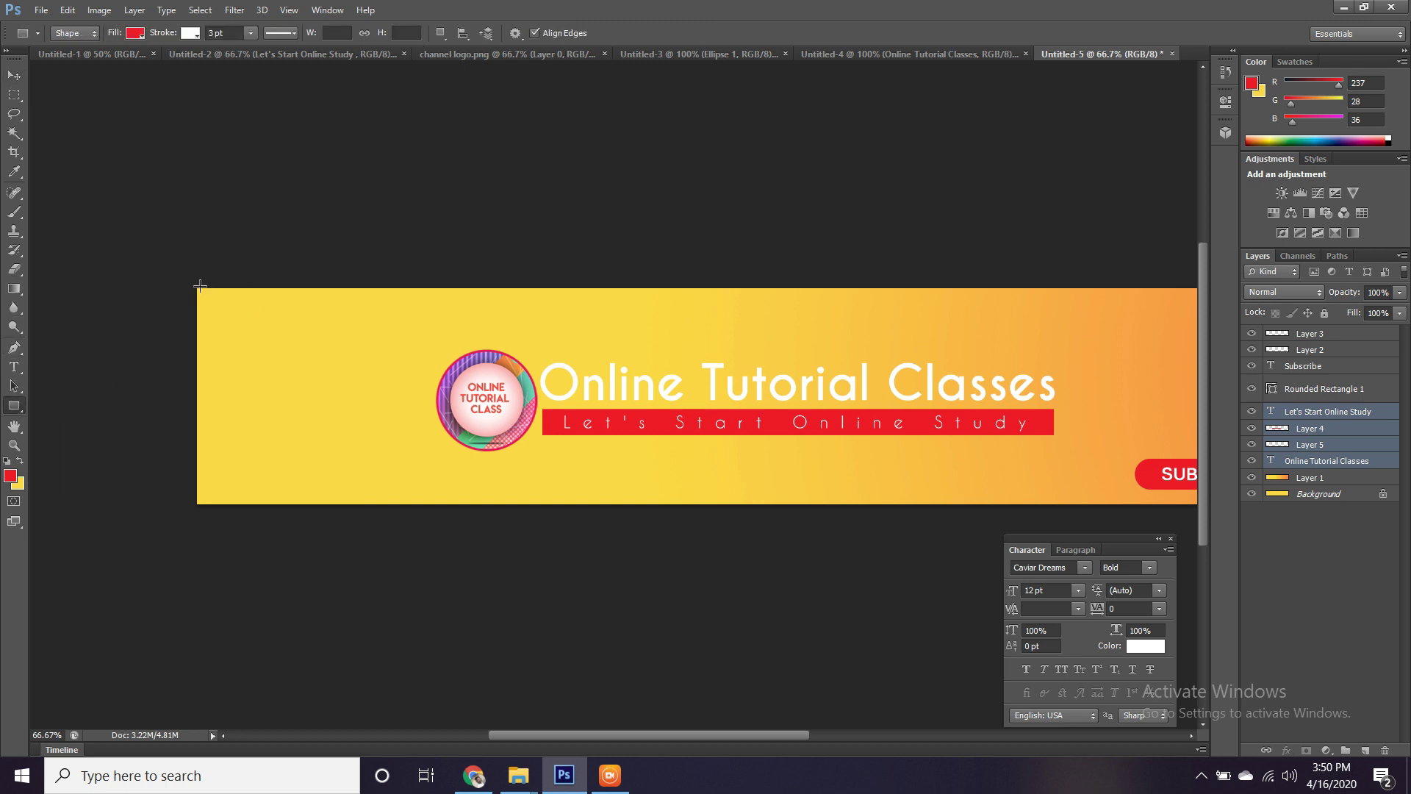
{"action": "left_click_drag", "start_coordinate": [194, 286], "coordinate": [318, 504]}
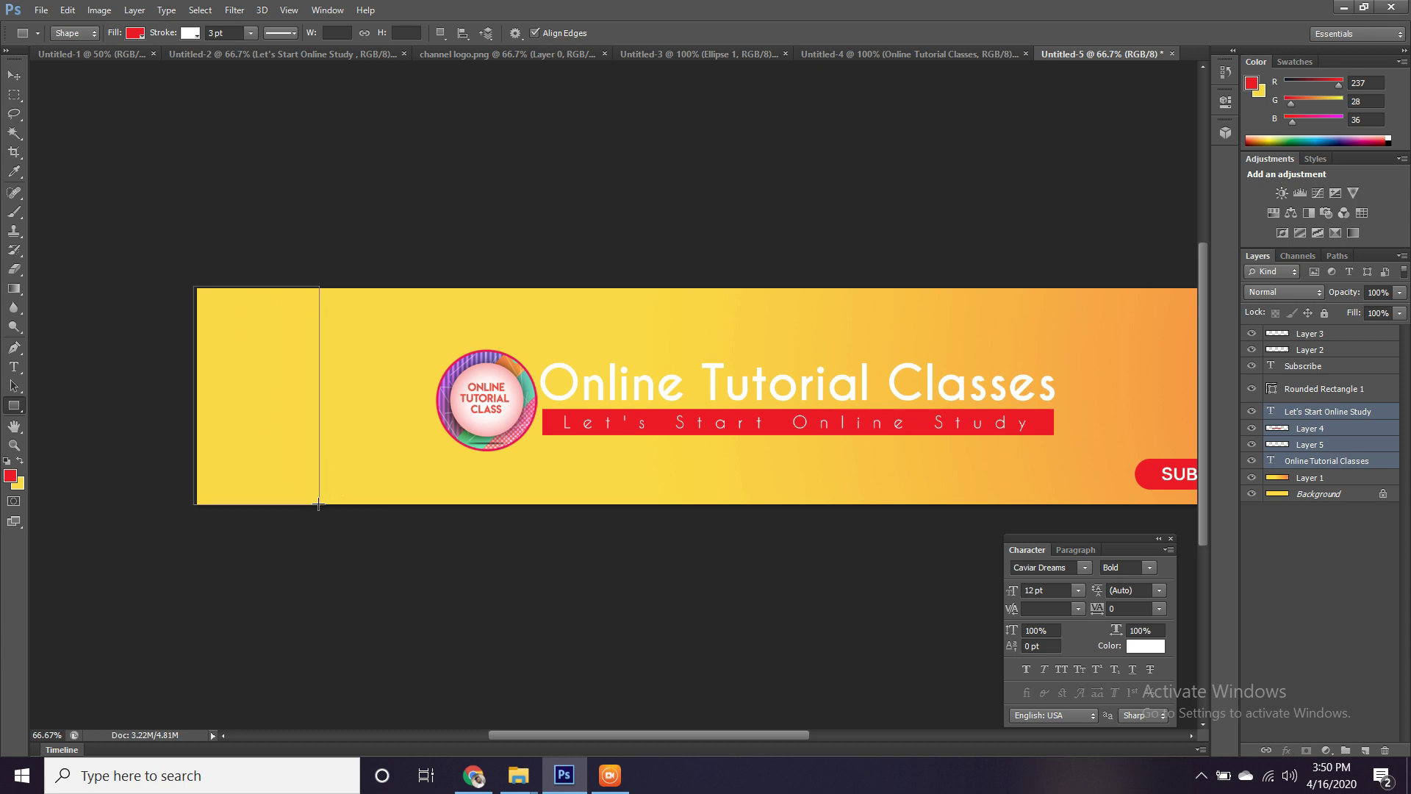
Push the rectangle's bottom-right anchor right with arrow keys to slant its edge.
{"action": "left_click", "coordinate": [11, 390]}
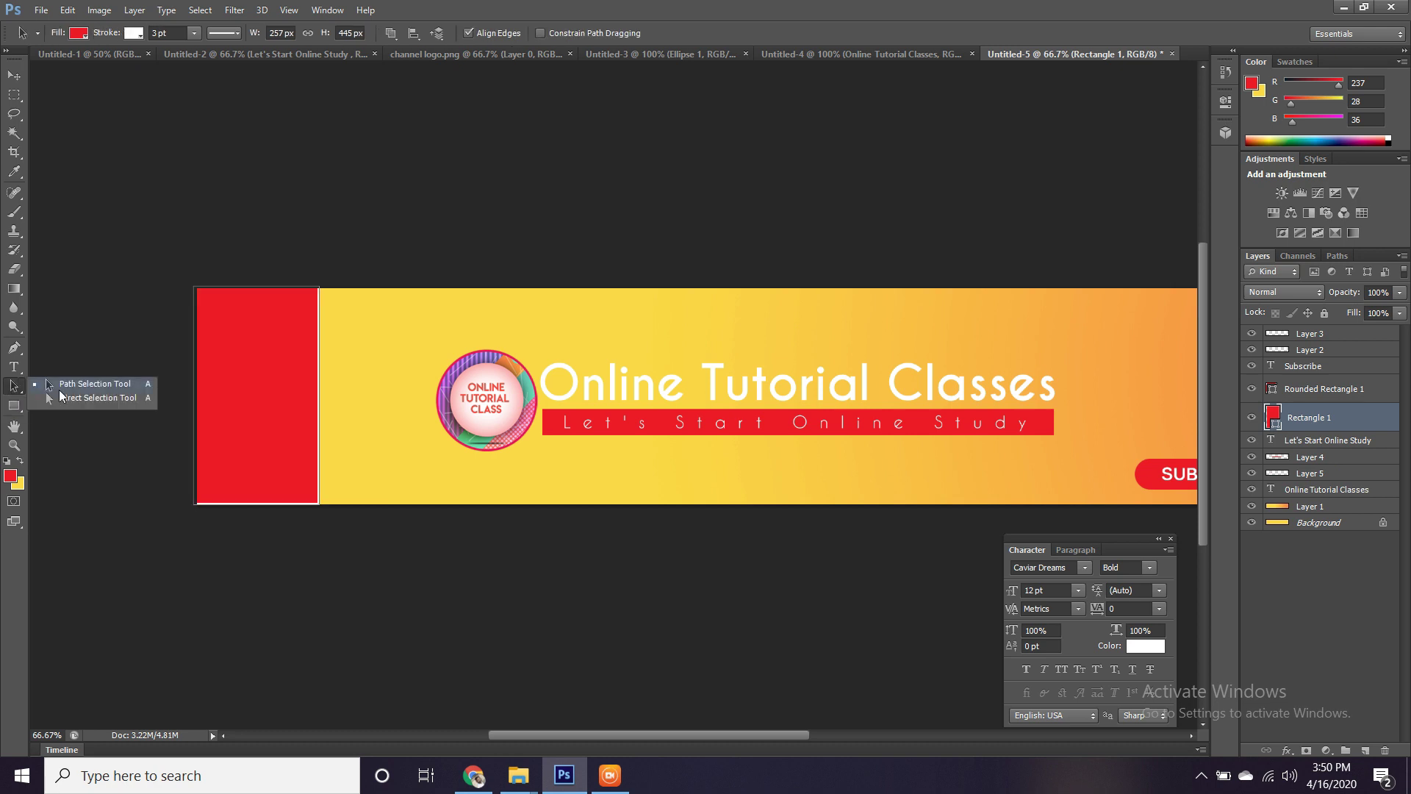
{"action": "left_click", "coordinate": [46, 391]}
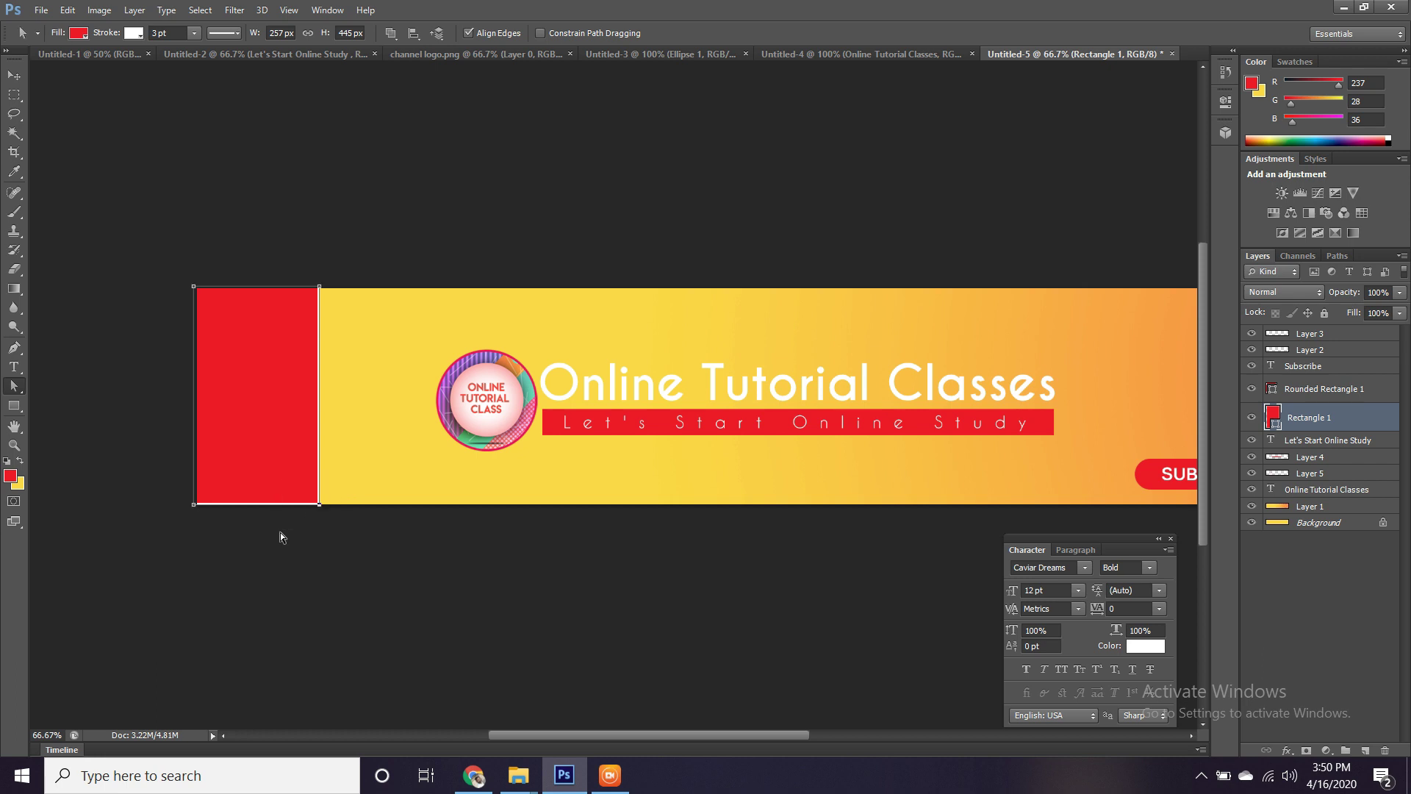
{"action": "key", "text": "Right"}
{"action": "key", "text": "Right"}
{"action": "key", "text": "Right"}
{"action": "key", "text": "Right"}
{"action": "key", "text": "Right"}
{"action": "key", "text": "Right"}
{"action": "key", "text": "Right"}
{"action": "key", "text": "Right"}
{"action": "key", "text": "shift+Right"}
{"action": "key", "text": "shift+Right"}
{"action": "key", "text": "shift+Right"}
{"action": "key", "text": "shift+Right"}
{"action": "key", "text": "shift+Right"}
{"action": "key", "text": "shift+Right"}
{"action": "key", "text": "shift+Right"}
{"action": "key", "text": "shift+Right"}
{"action": "key", "text": "shift+Right"}
{"action": "key", "text": "shift+Right"}
{"action": "key", "text": "shift+Right"}
{"action": "key", "text": "shift+Right"}
{"action": "key", "text": "shift+Right"}
{"action": "key", "text": "shift+Right"}
{"action": "key", "text": "shift+Right"}
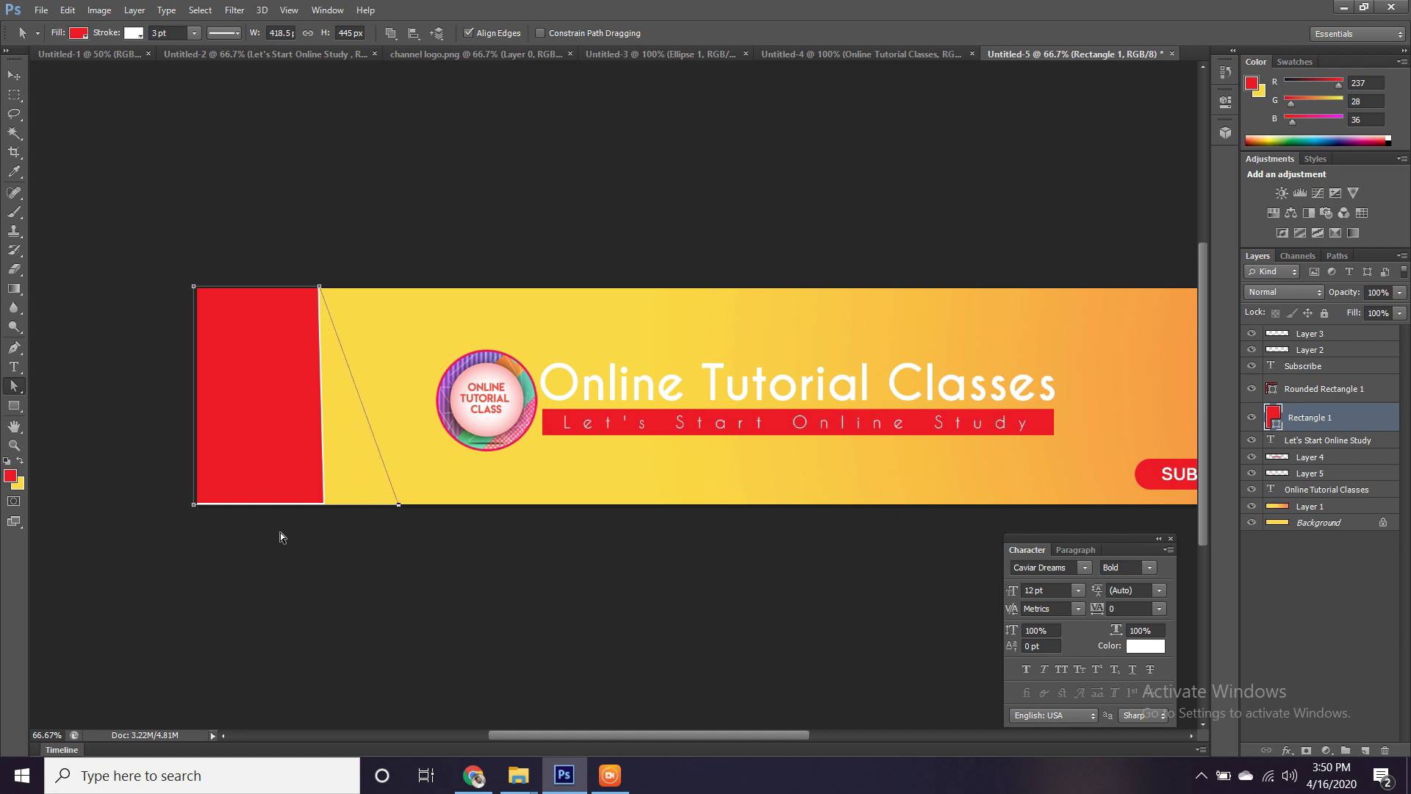
{"action": "key", "text": "shift+Right"}
{"action": "key", "text": "shift+Right"}
{"action": "key", "text": "shift+Right"}
{"action": "key", "text": "shift+Right"}
{"action": "key", "text": "shift+Right"}
{"action": "key", "text": "shift+Right"}
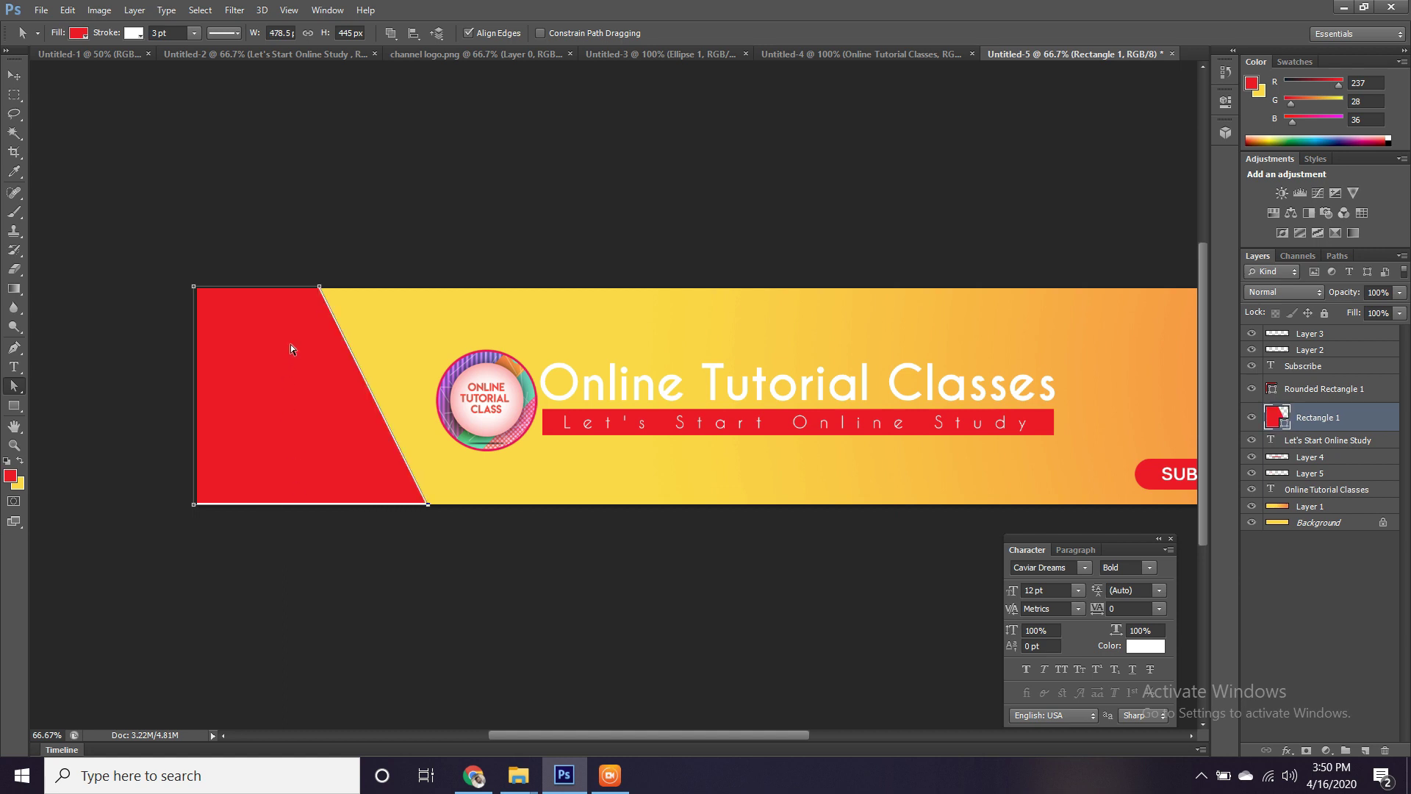
Scale the slanted panel to about 135% and shift it left and down past the edge.
{"action": "left_click", "coordinate": [9, 77]}
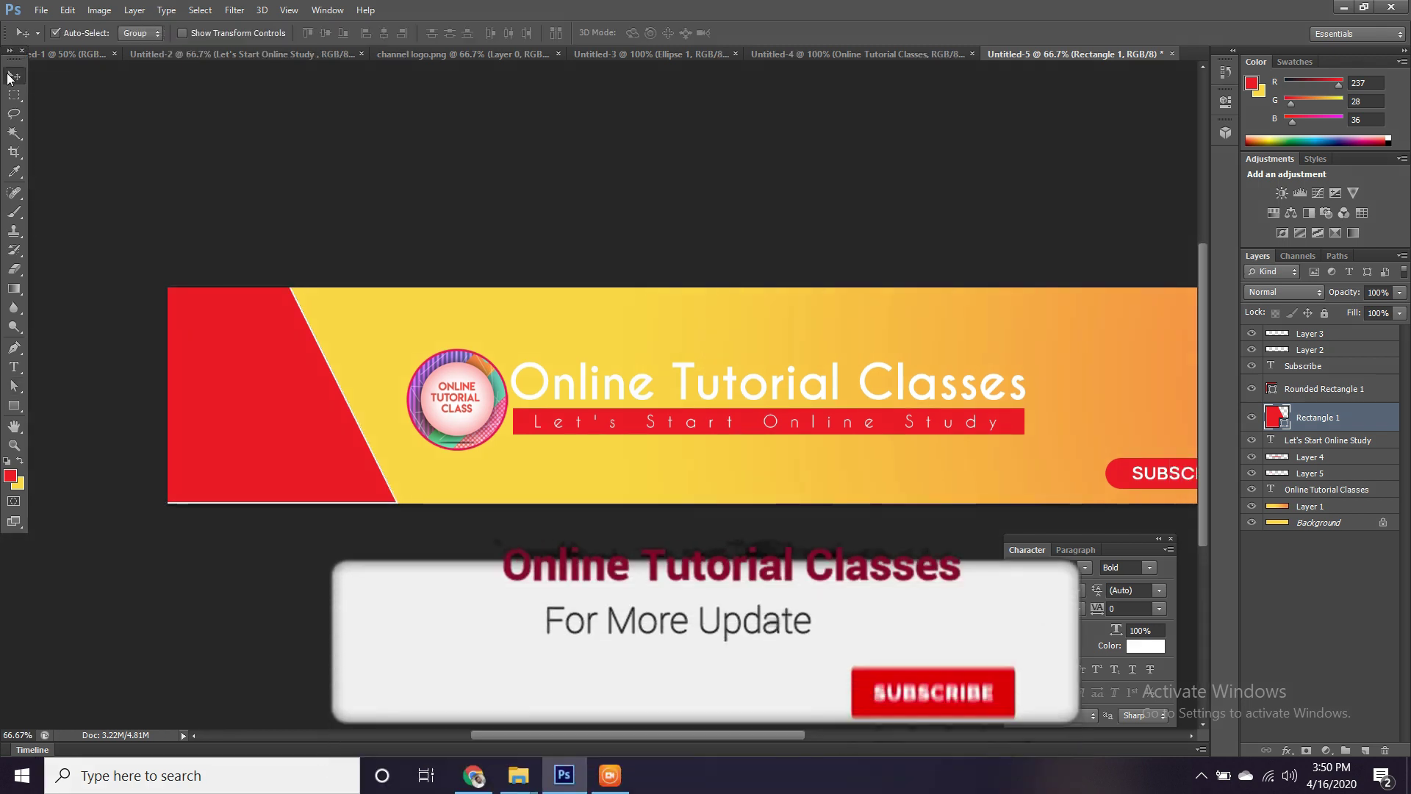
{"action": "key", "text": "ctrl+t"}
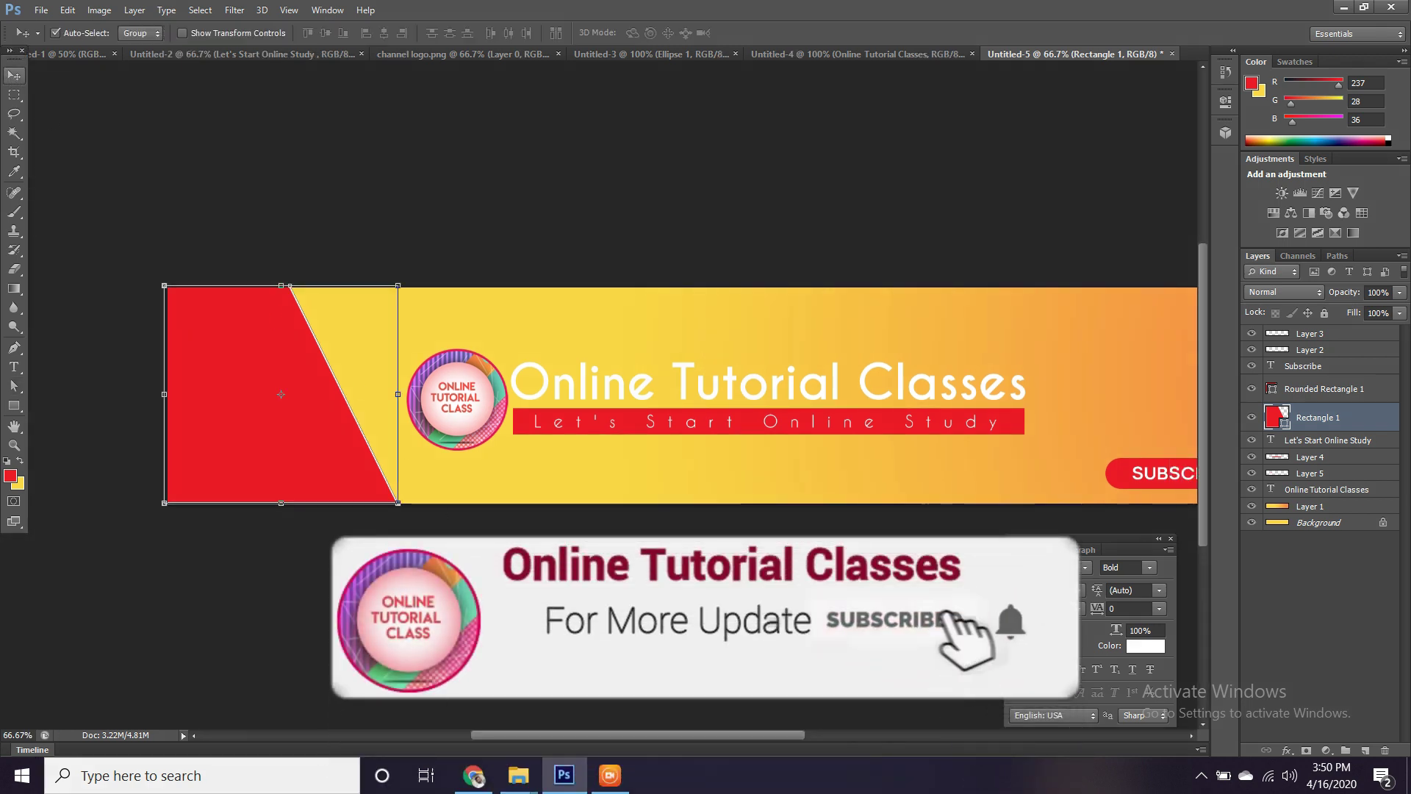
{"action": "left_click_drag", "start_coordinate": [398, 503], "coordinate": [438, 540]}
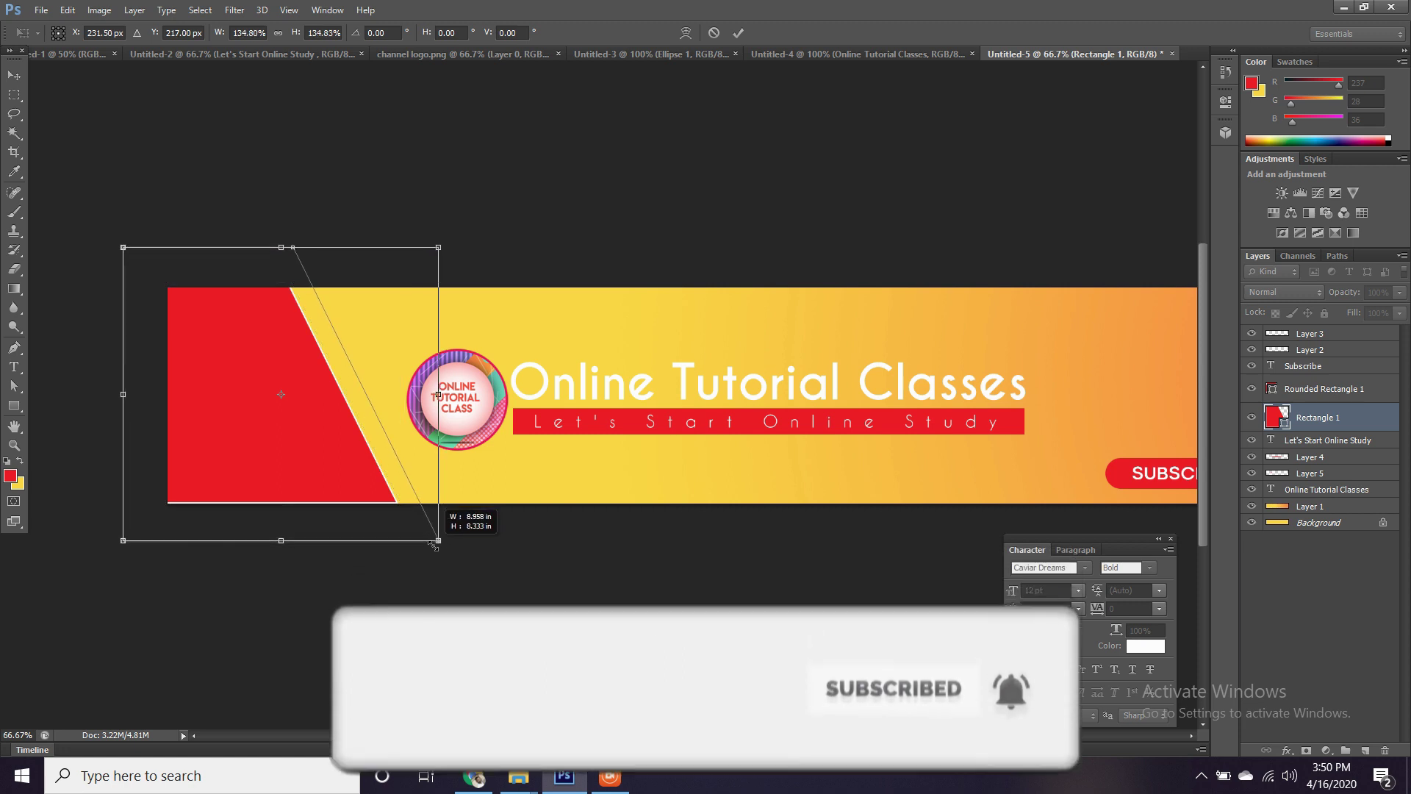
{"action": "left_click_drag", "start_coordinate": [368, 484], "coordinate": [342, 491]}
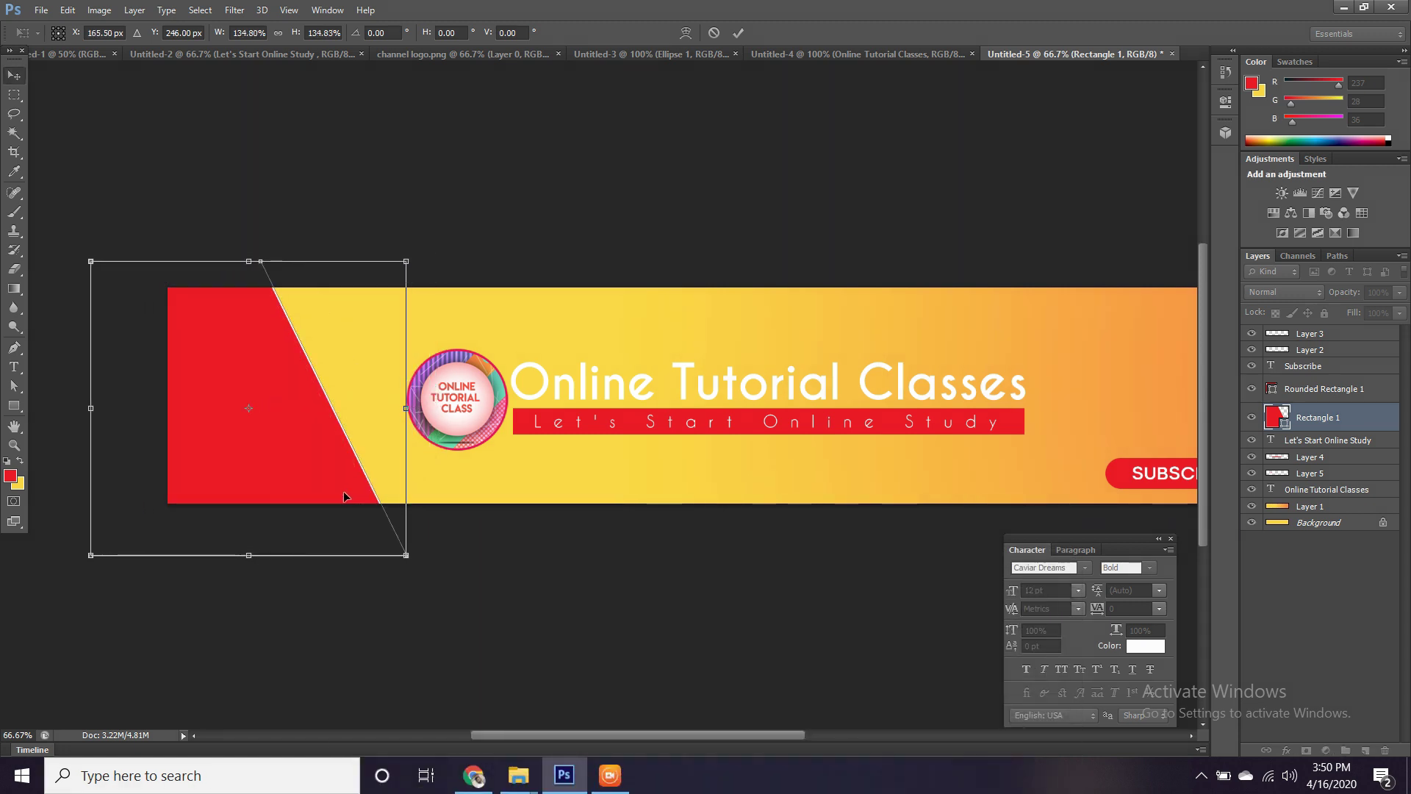
{"action": "key", "text": "Return"}
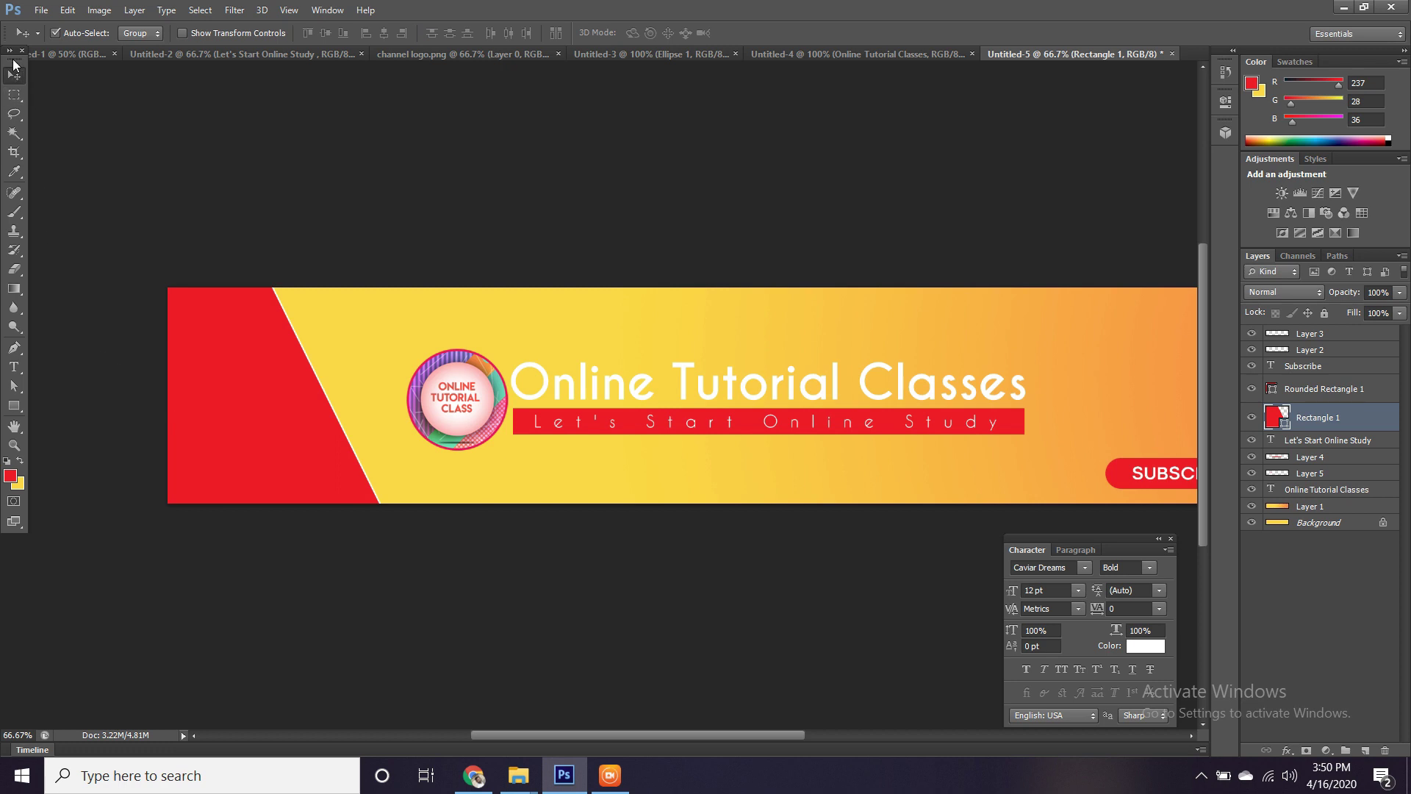
{"action": "left_click_drag", "start_coordinate": [3, 73], "coordinate": [2, 125]}
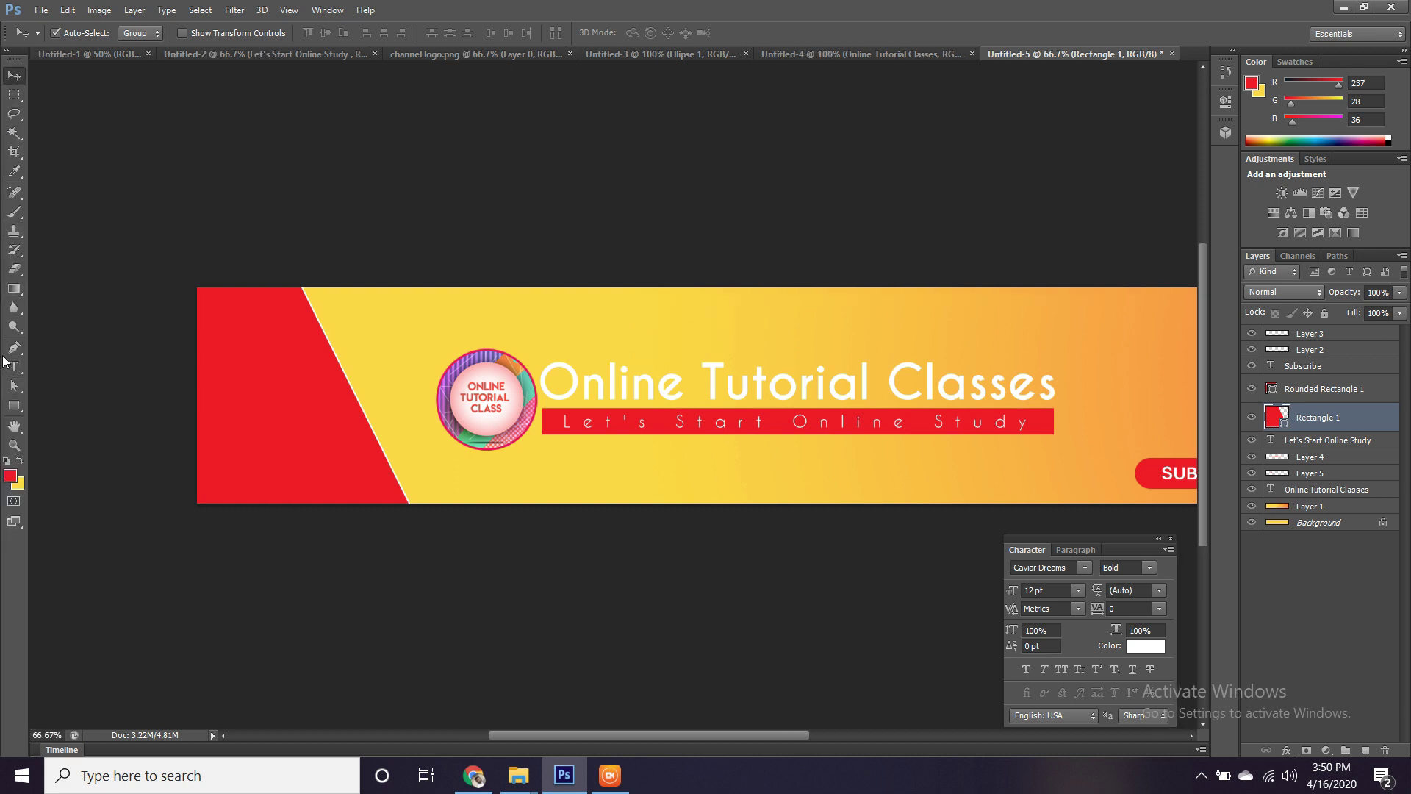
Nudge the panel's bottom corner further right to widen the slant.
{"action": "left_click", "coordinate": [14, 386]}
{"action": "left_click", "coordinate": [369, 422]}
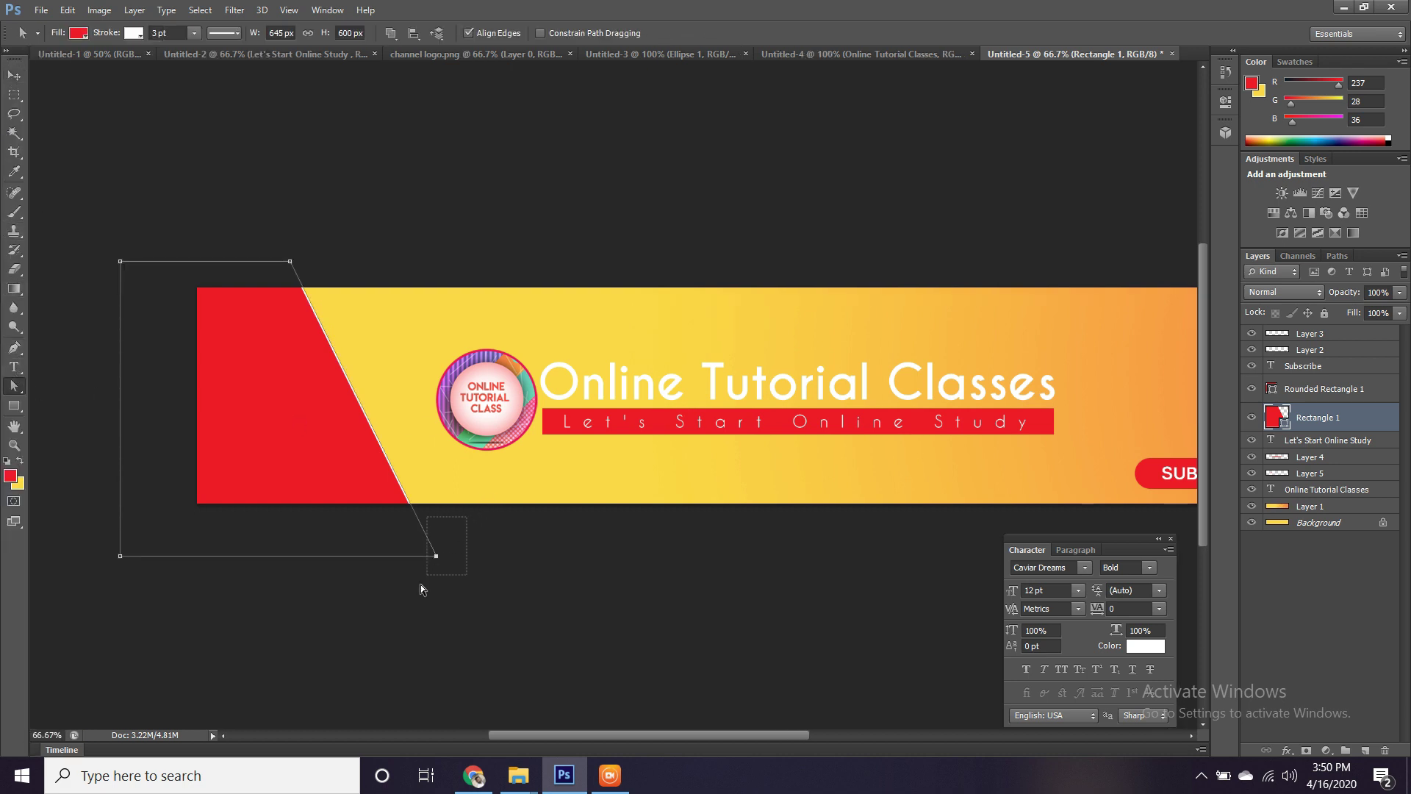
{"action": "key", "text": "shift+Right"}
{"action": "key", "text": "shift+Right"}
{"action": "key", "text": "shift+Right"}
{"action": "key", "text": "shift+Right"}
{"action": "key", "text": "shift+Right"}
{"action": "key", "text": "shift+Right"}
{"action": "key", "text": "shift+Right"}
{"action": "key", "text": "shift+Right"}
{"action": "key", "text": "shift+Right"}
{"action": "key", "text": "shift+Right"}
{"action": "key", "text": "shift+Right"}
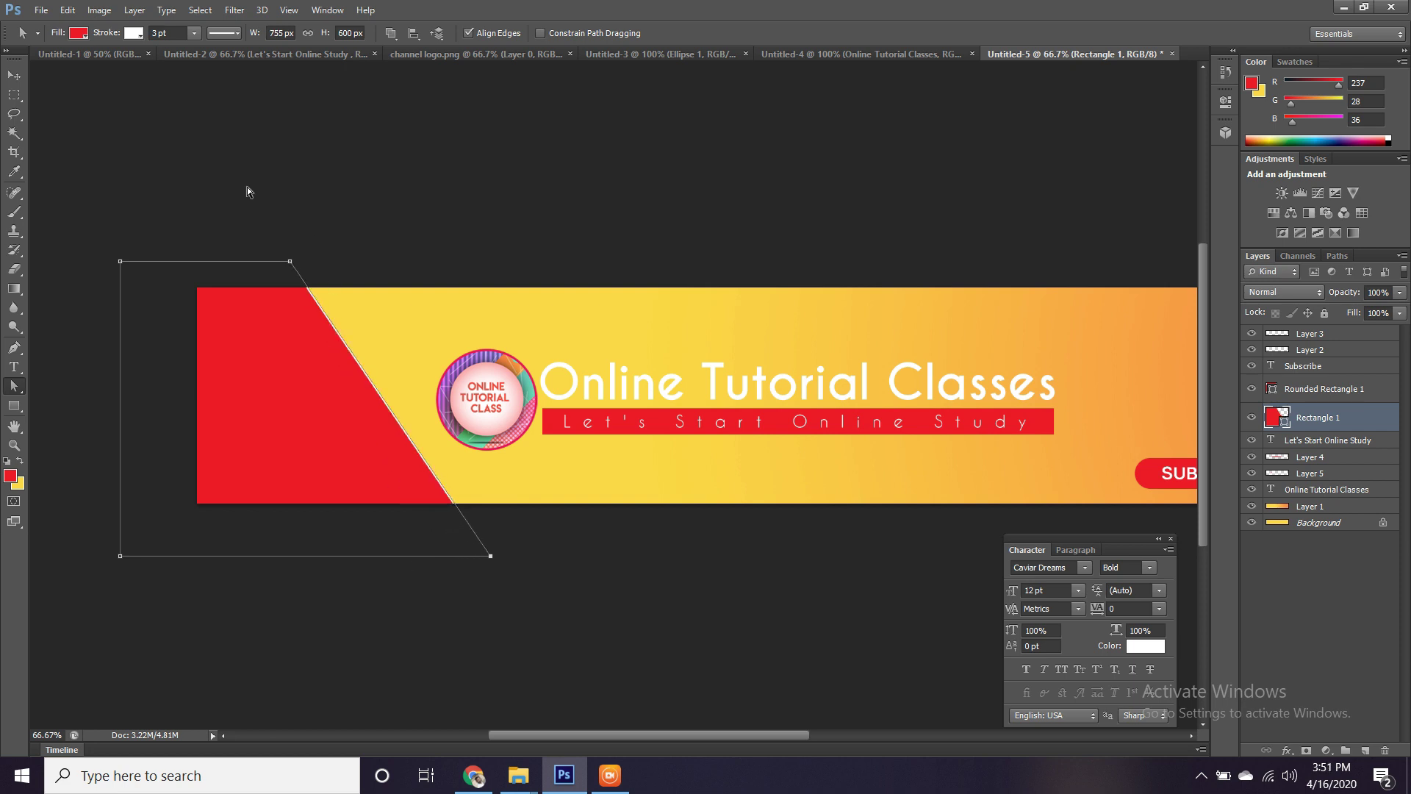
Set the panel's stroke to none so it has no outline.
{"action": "left_click", "coordinate": [139, 73]}
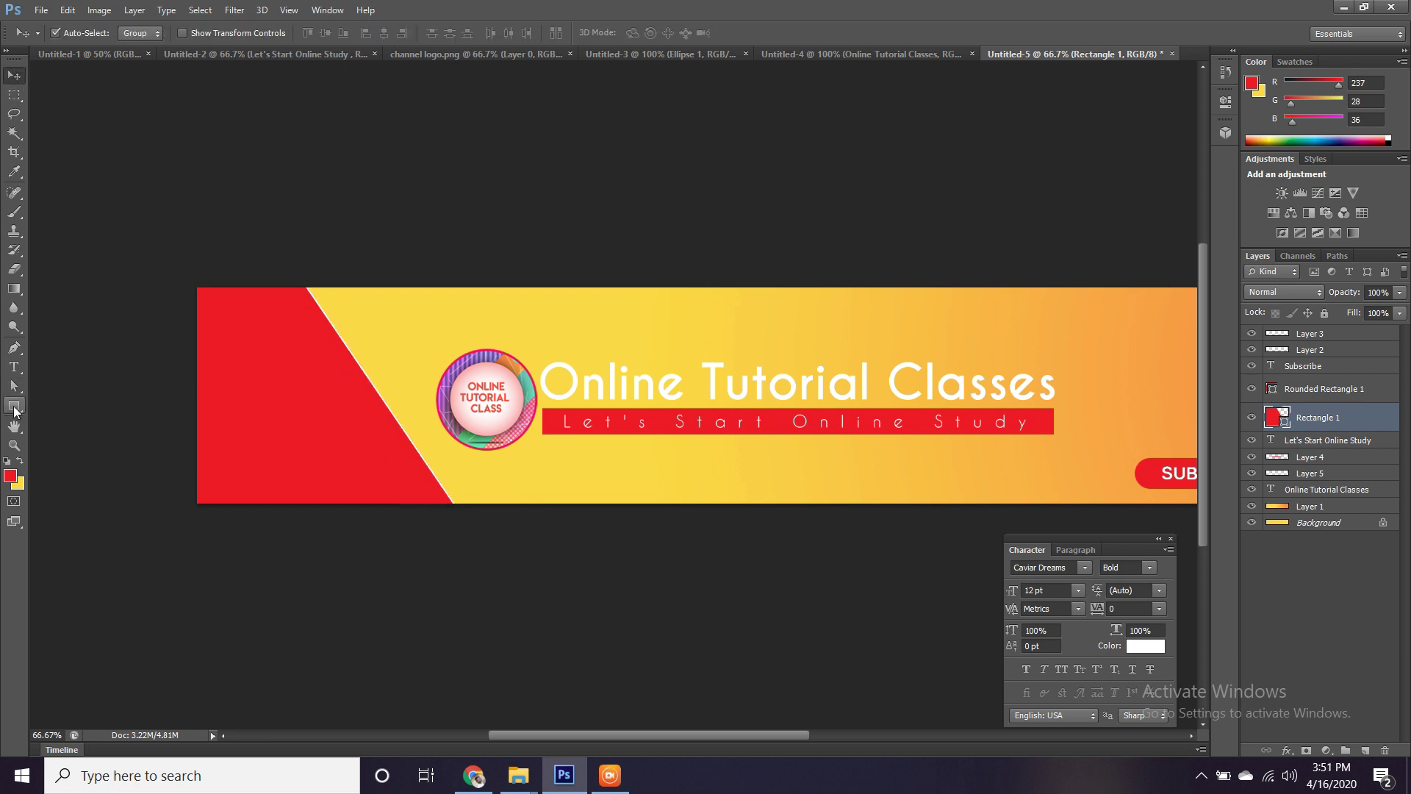
{"action": "left_click", "coordinate": [14, 406]}
{"action": "left_click", "coordinate": [195, 36]}
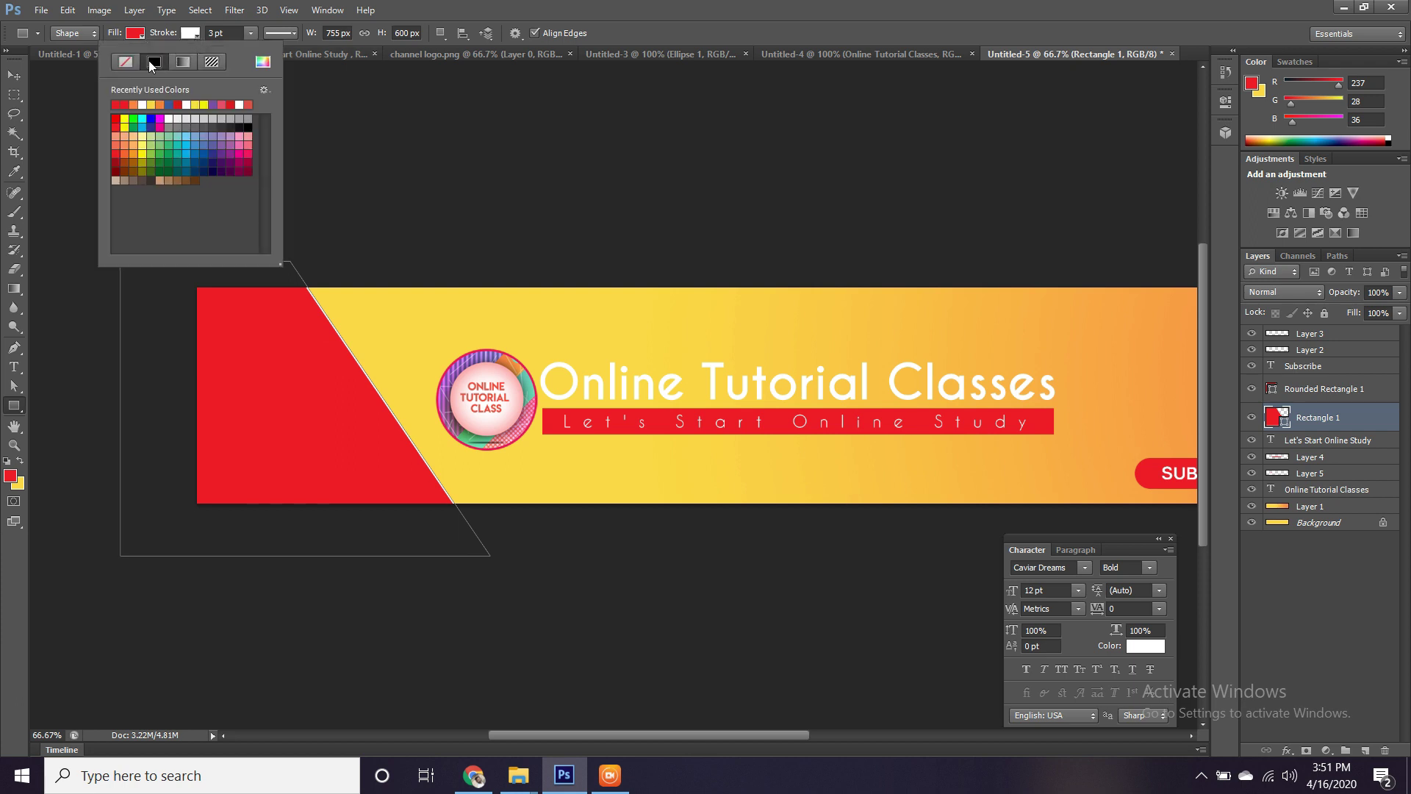
{"action": "left_click", "coordinate": [125, 63]}
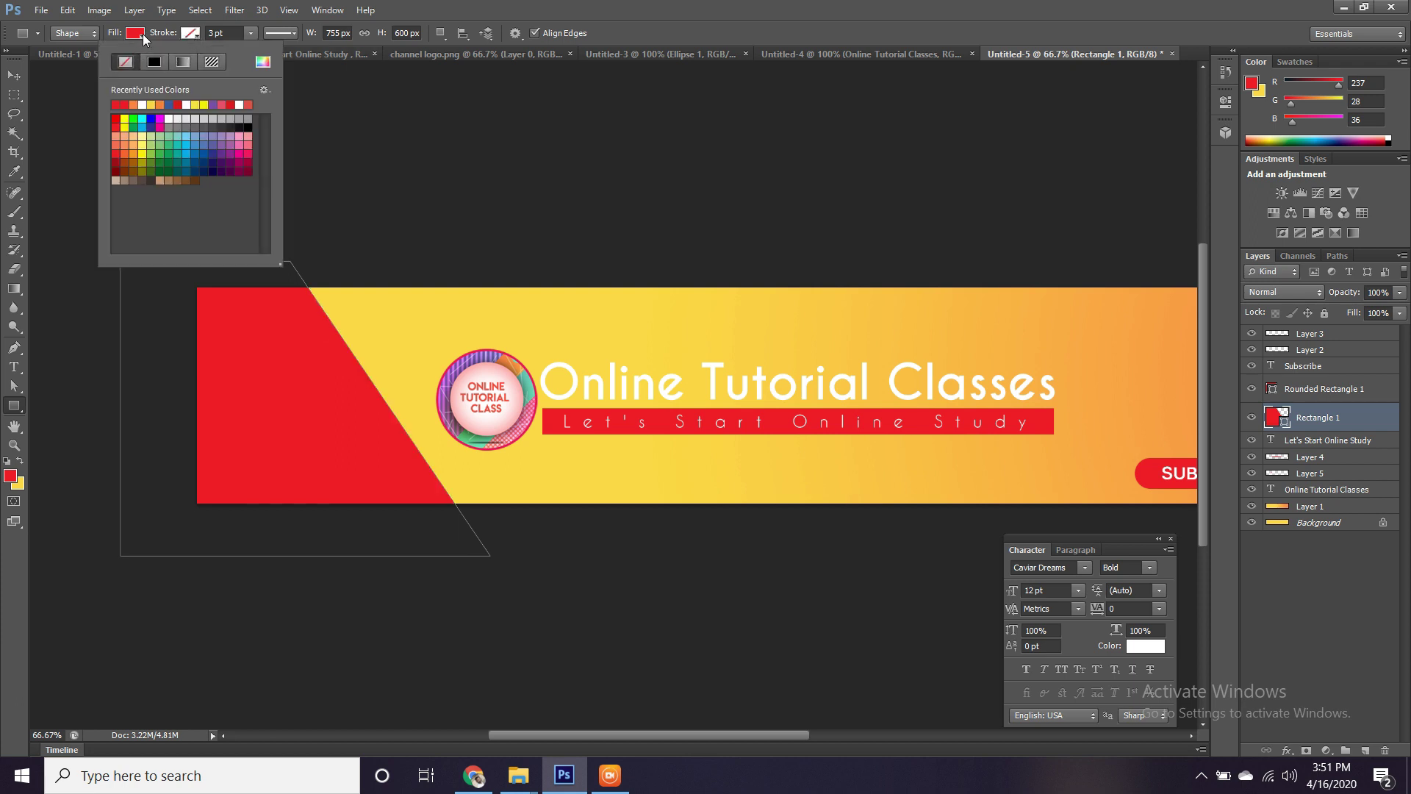
{"action": "left_click", "coordinate": [263, 61]}
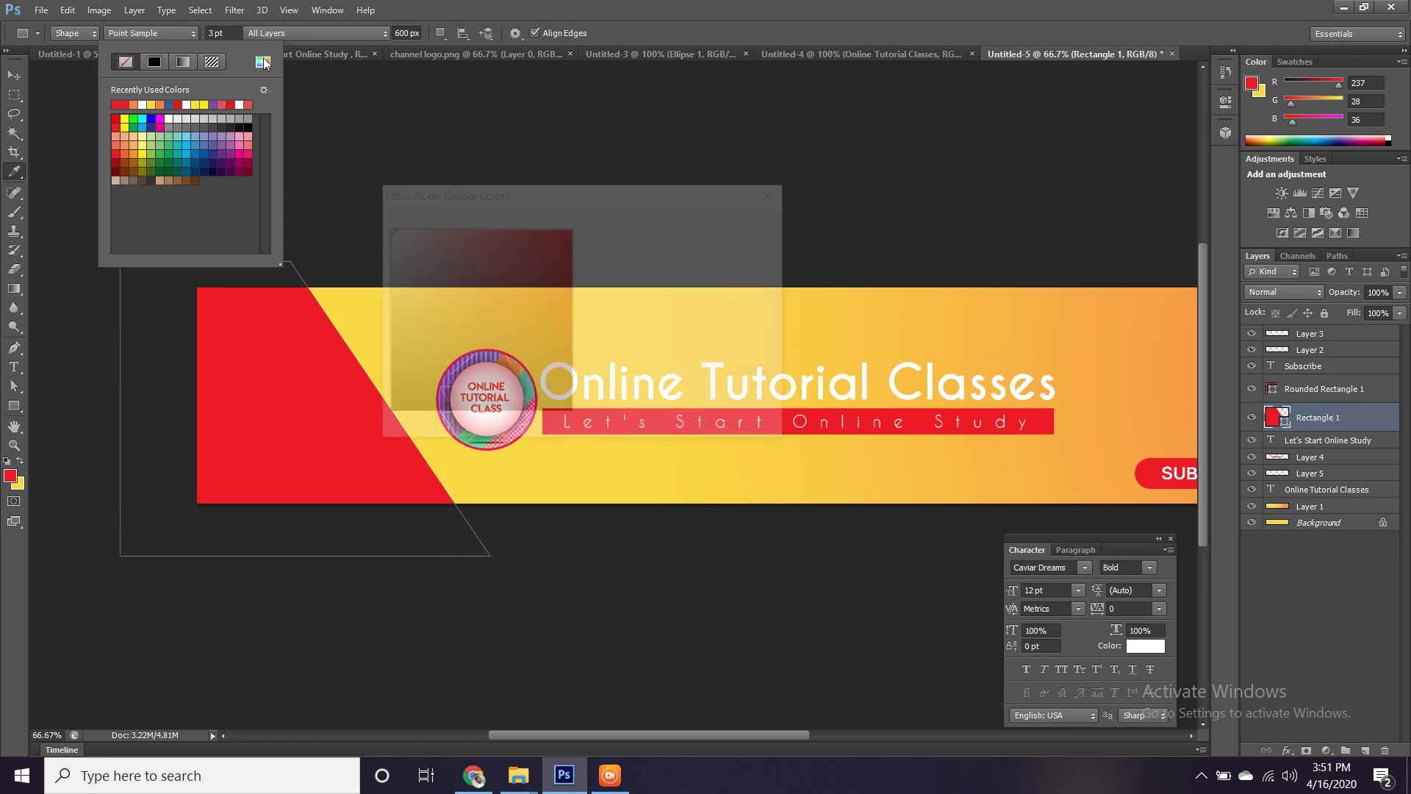
{"action": "left_click_drag", "start_coordinate": [537, 194], "coordinate": [776, 224]}
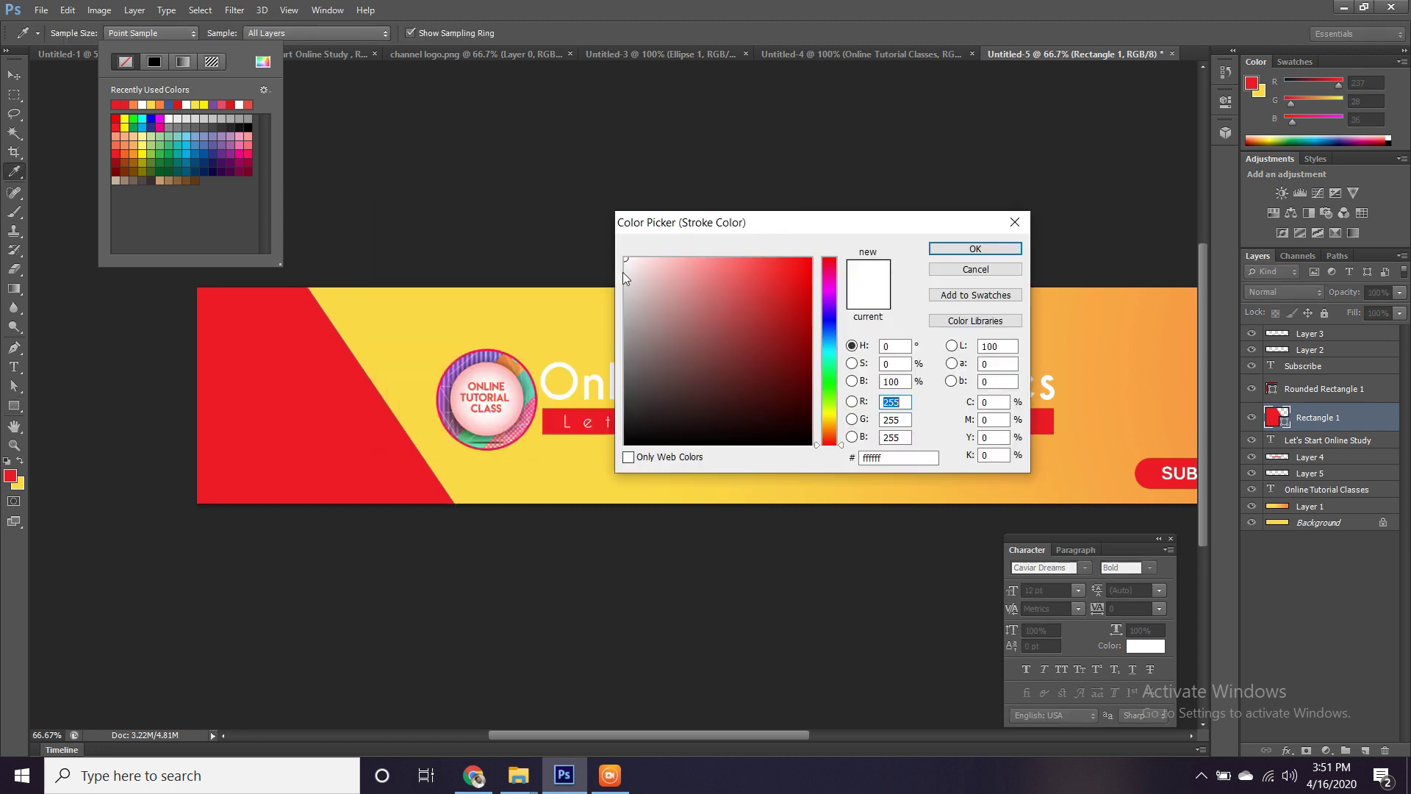
{"action": "scroll", "coordinate": [485, 335], "scroll_direction": "up", "scroll_amount": 5}
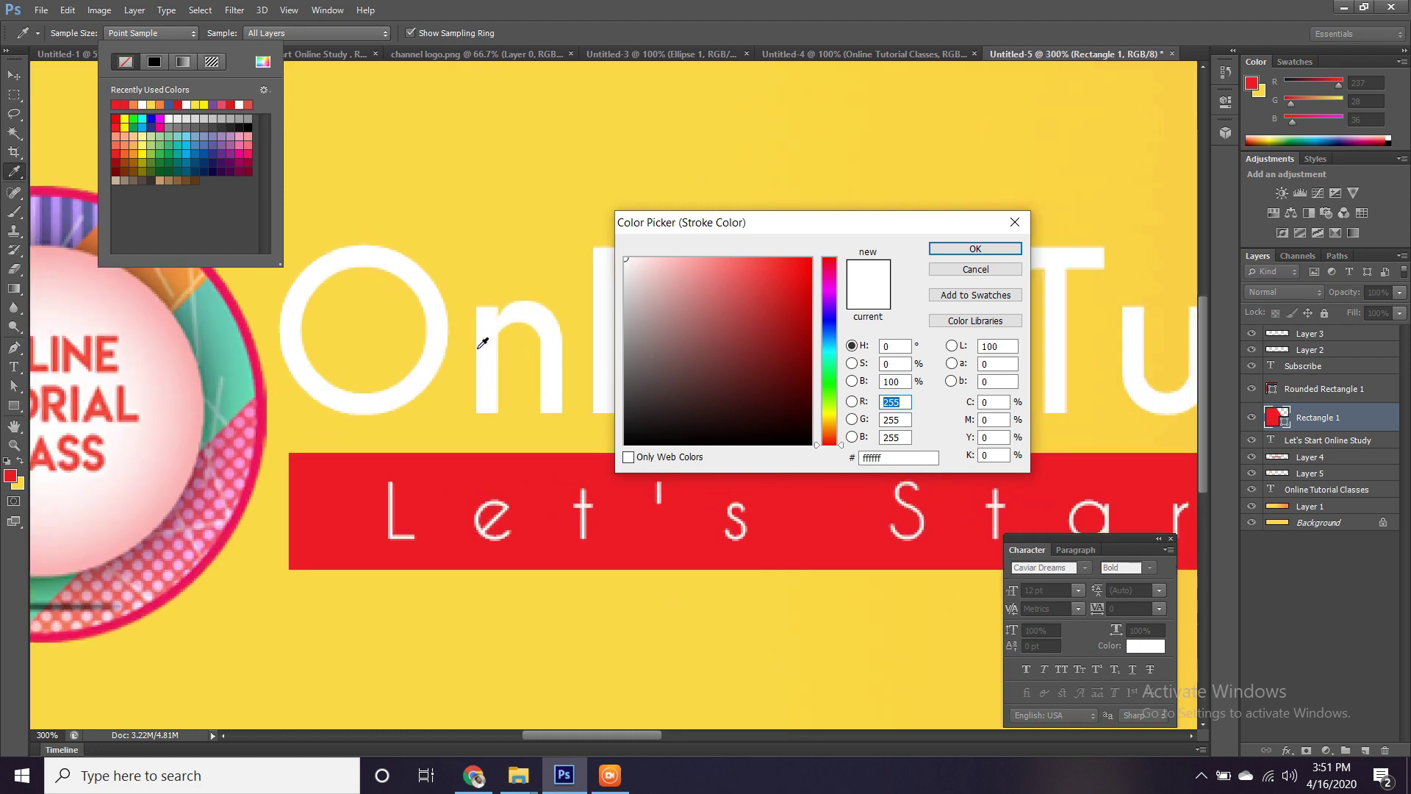
{"action": "left_click_drag", "start_coordinate": [342, 394], "coordinate": [709, 586]}
{"action": "left_click", "coordinate": [408, 395]}
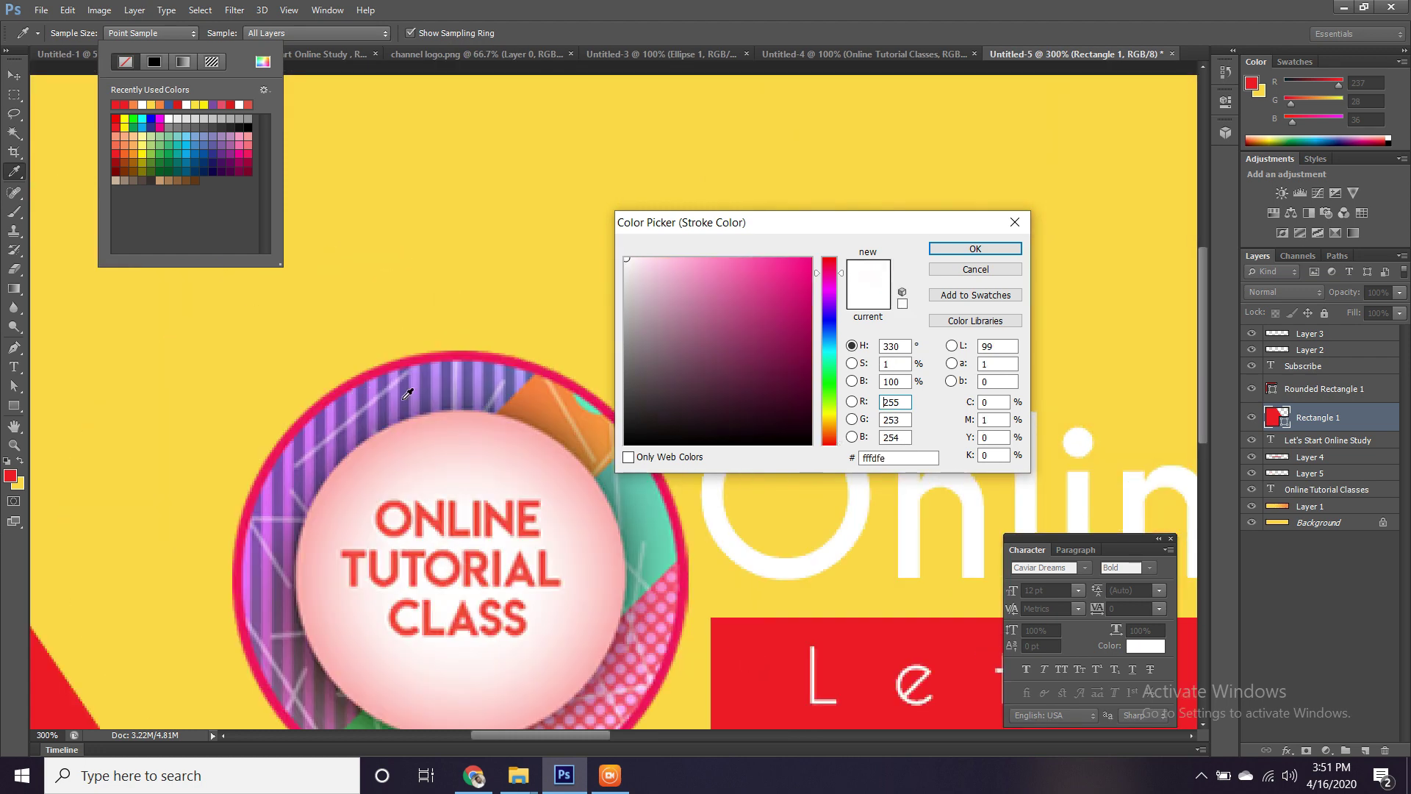
{"action": "left_click", "coordinate": [409, 388]}
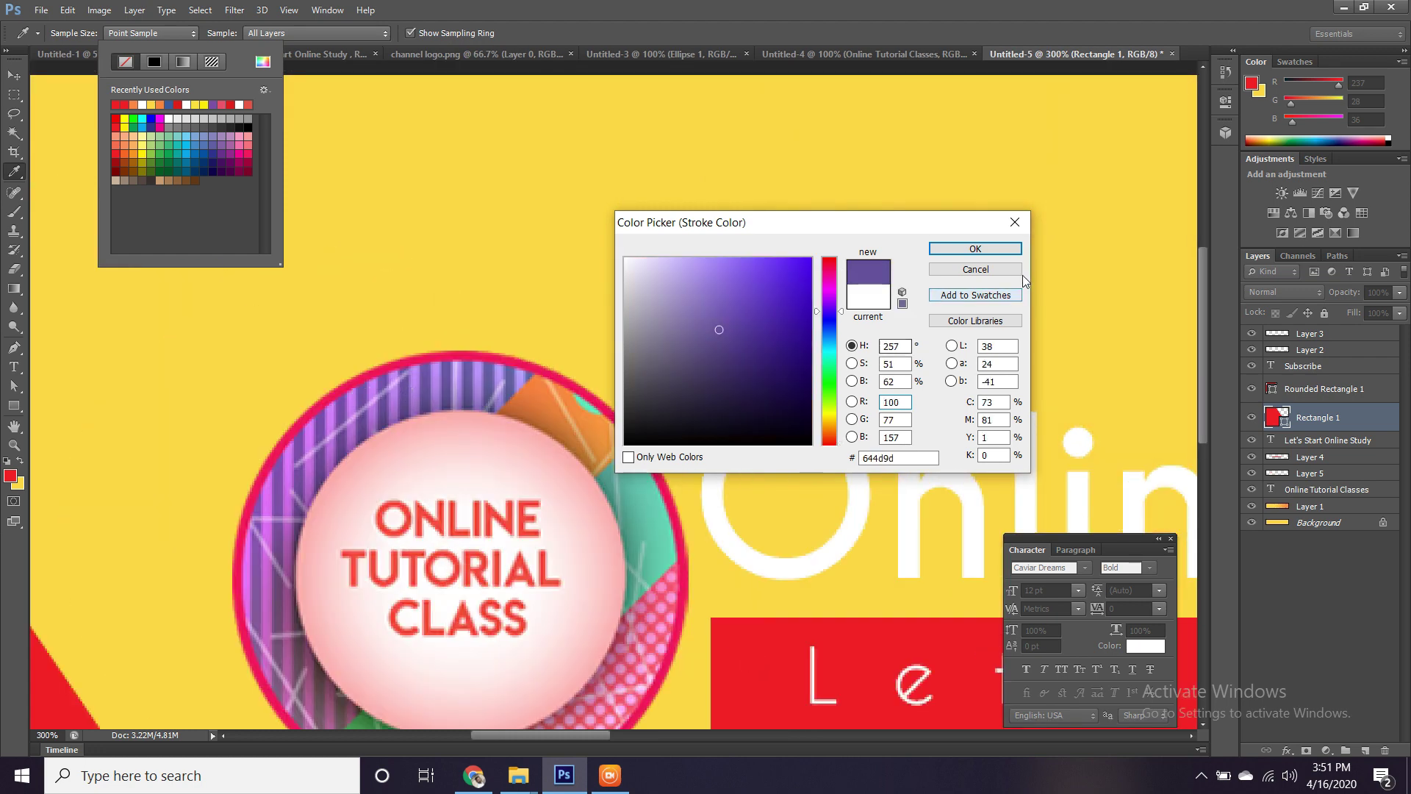
{"action": "left_click", "coordinate": [975, 249]}
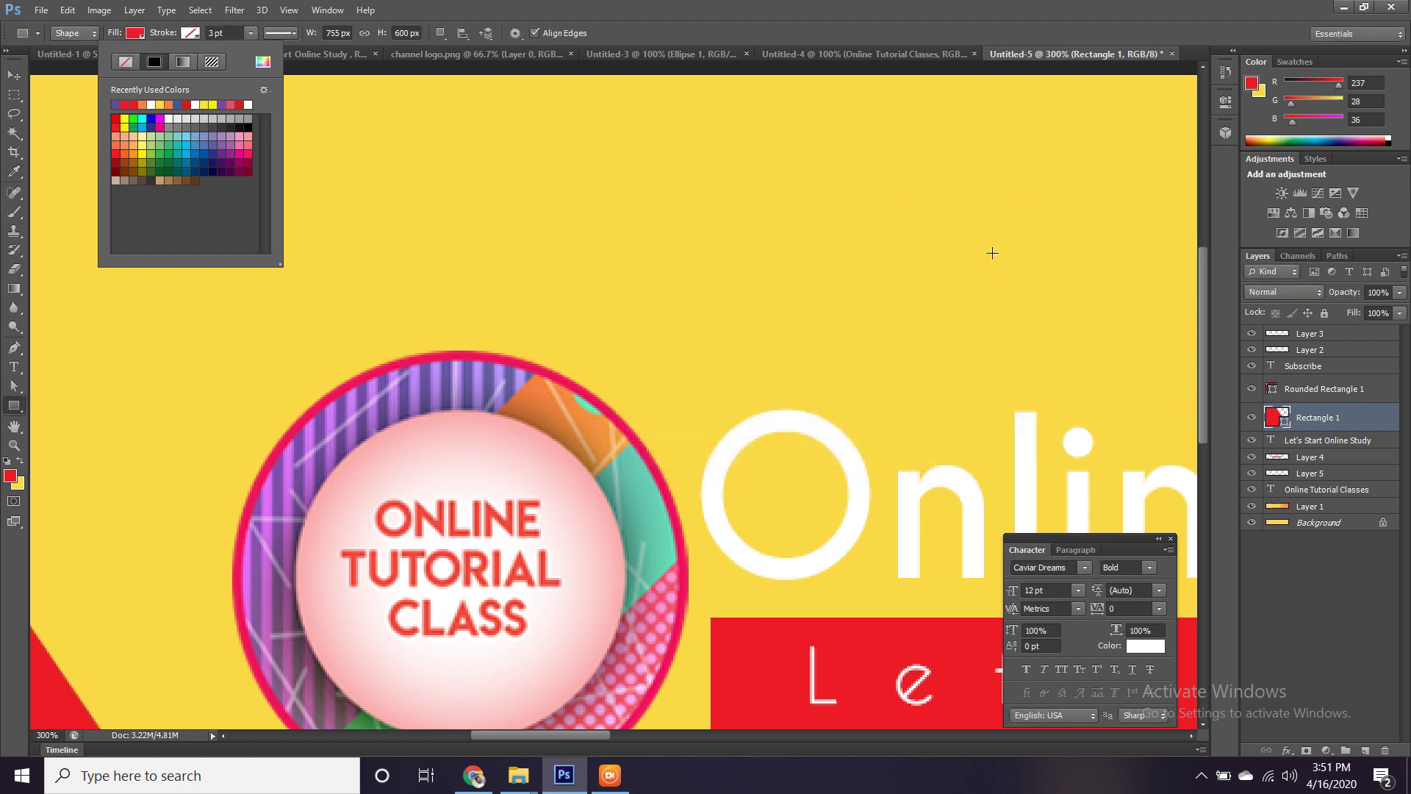
{"action": "key", "text": "Escape"}
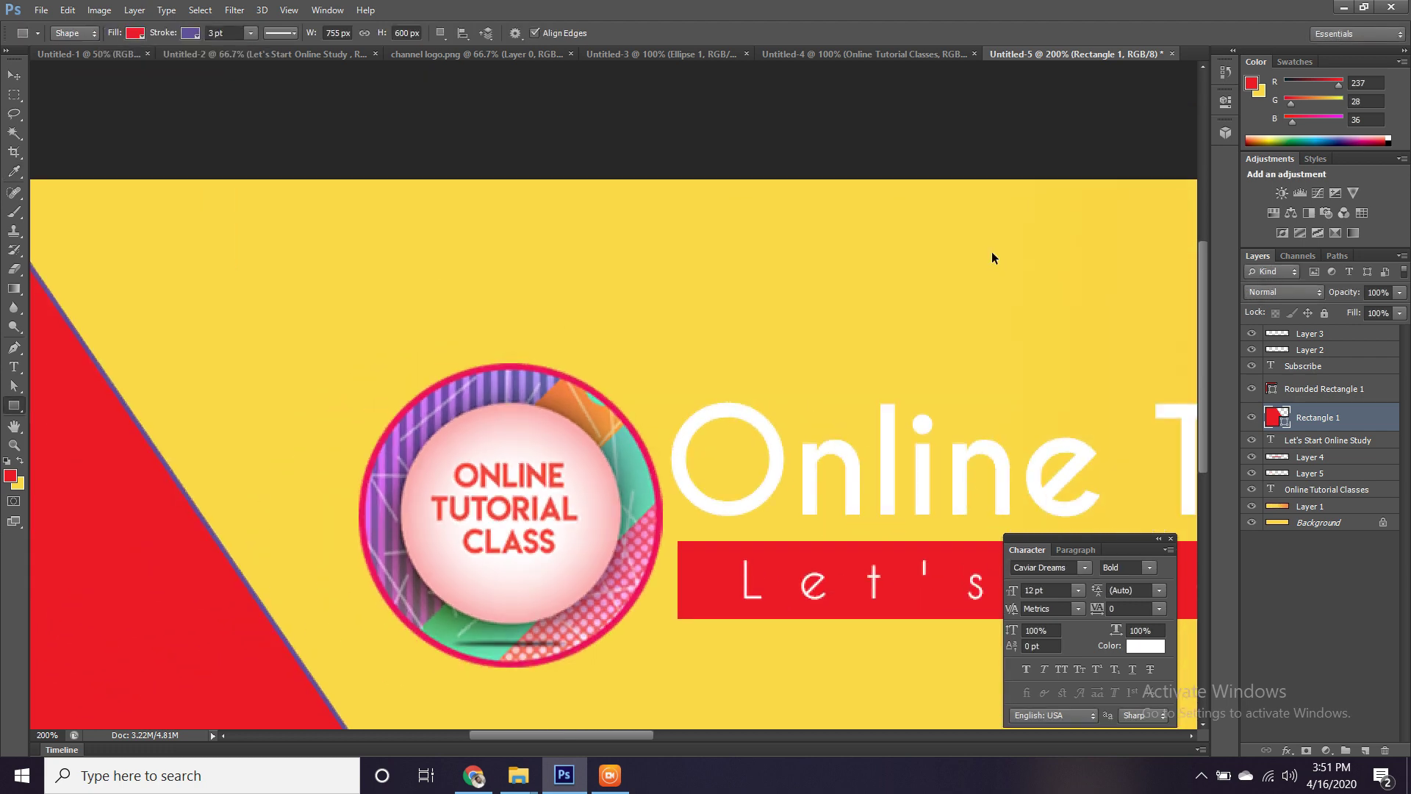
{"action": "left_click", "coordinate": [193, 34]}
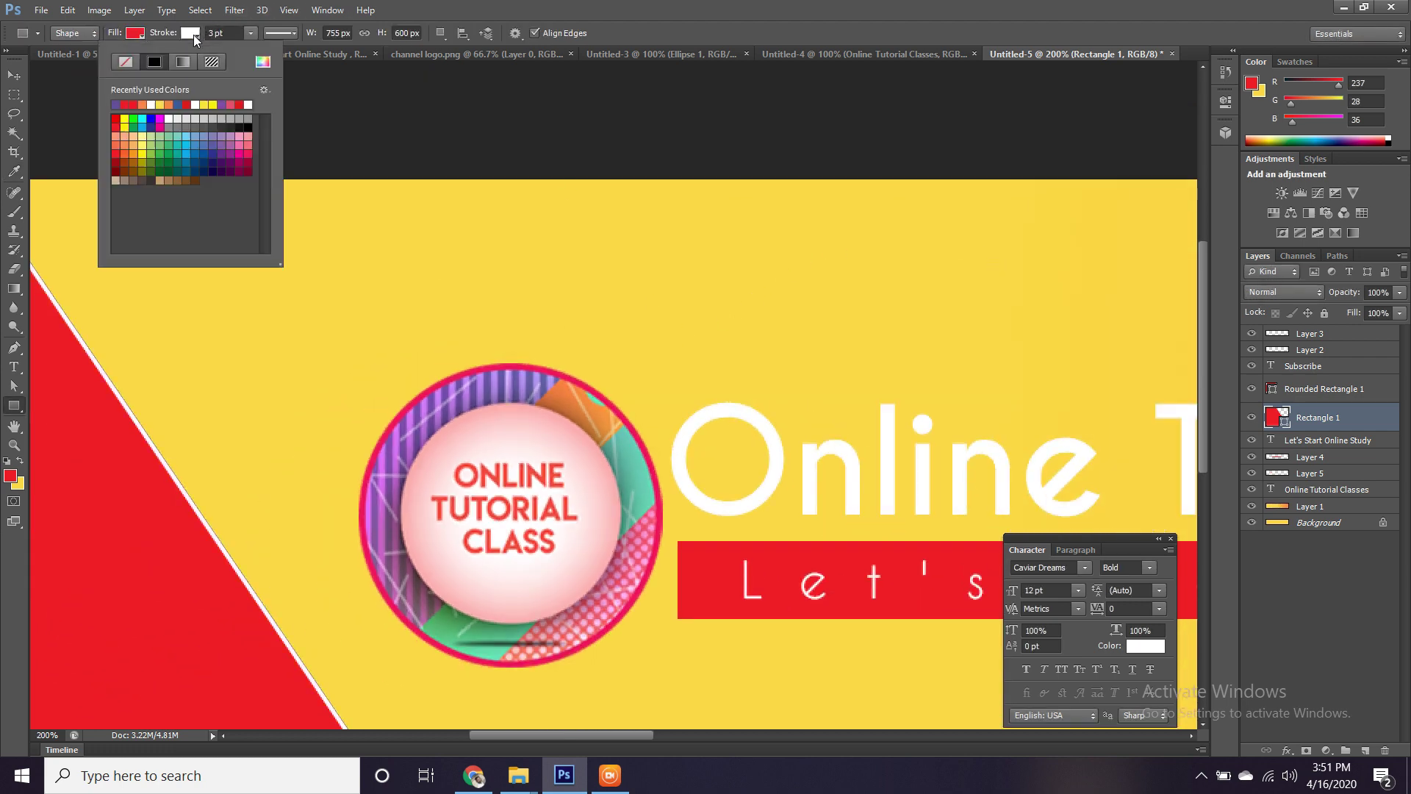
{"action": "left_click", "coordinate": [124, 65]}
Fill the panel with purple #6e4ca8 sampled from the logo's stripes.
{"action": "left_click", "coordinate": [137, 33]}
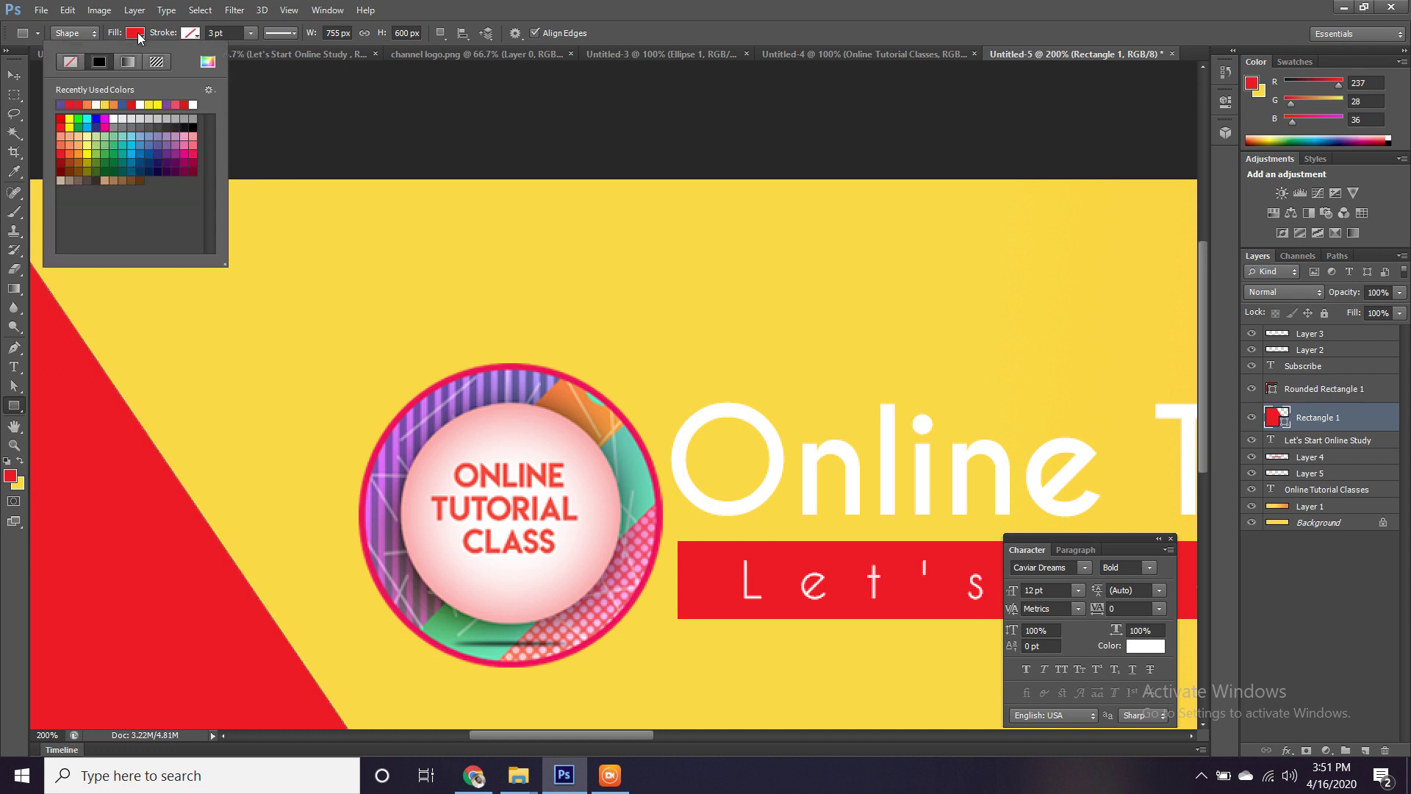
{"action": "left_click", "coordinate": [208, 61]}
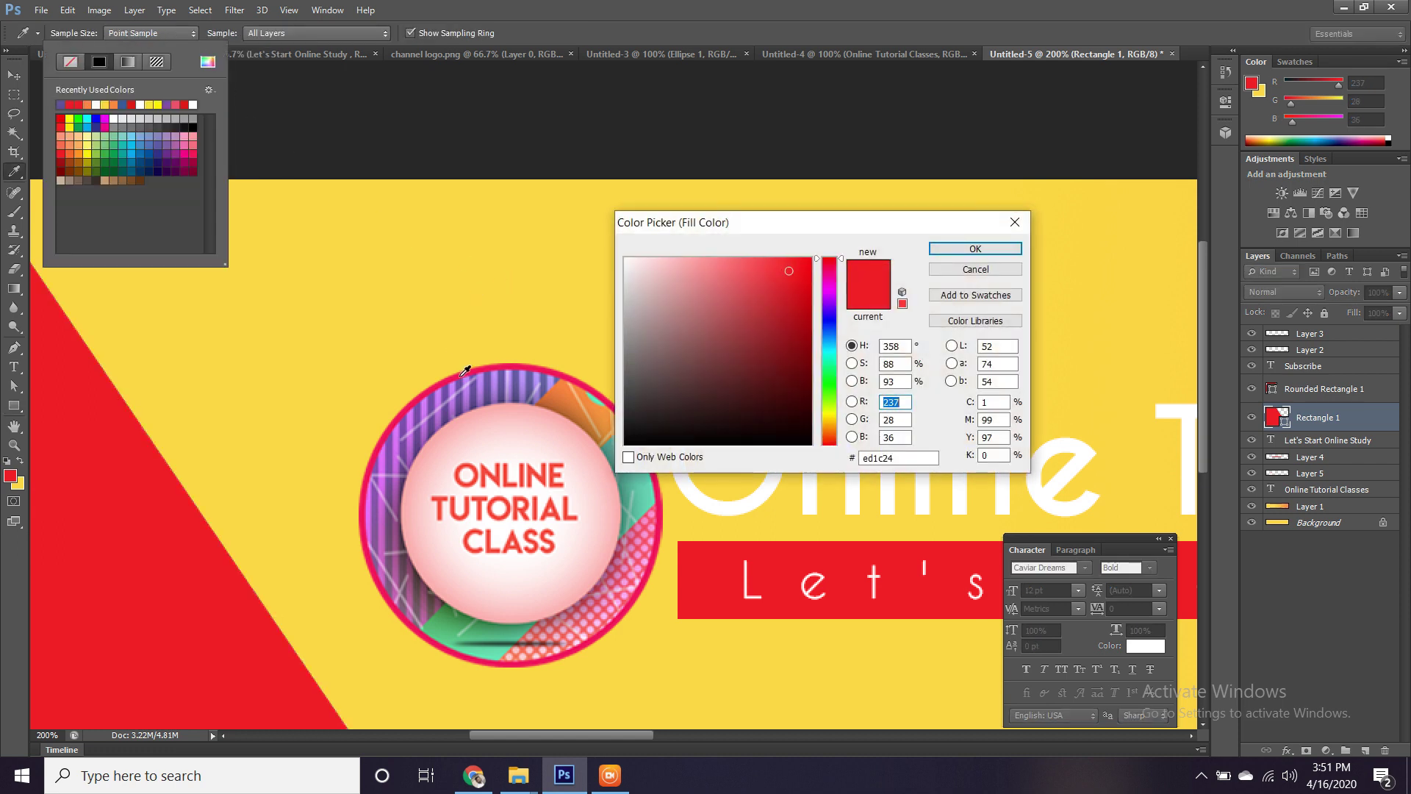
{"action": "left_click", "coordinate": [451, 388]}
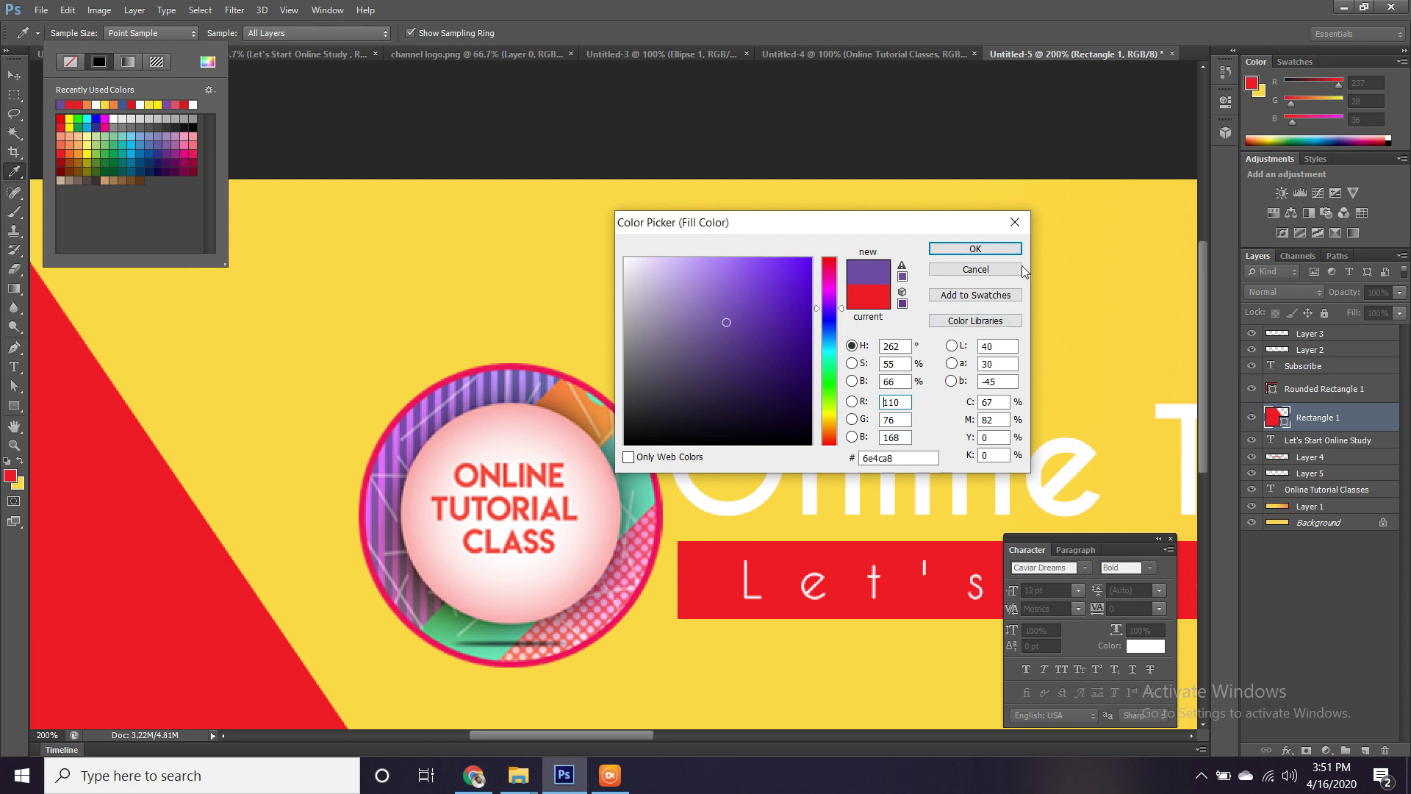
{"action": "left_click", "coordinate": [974, 247]}
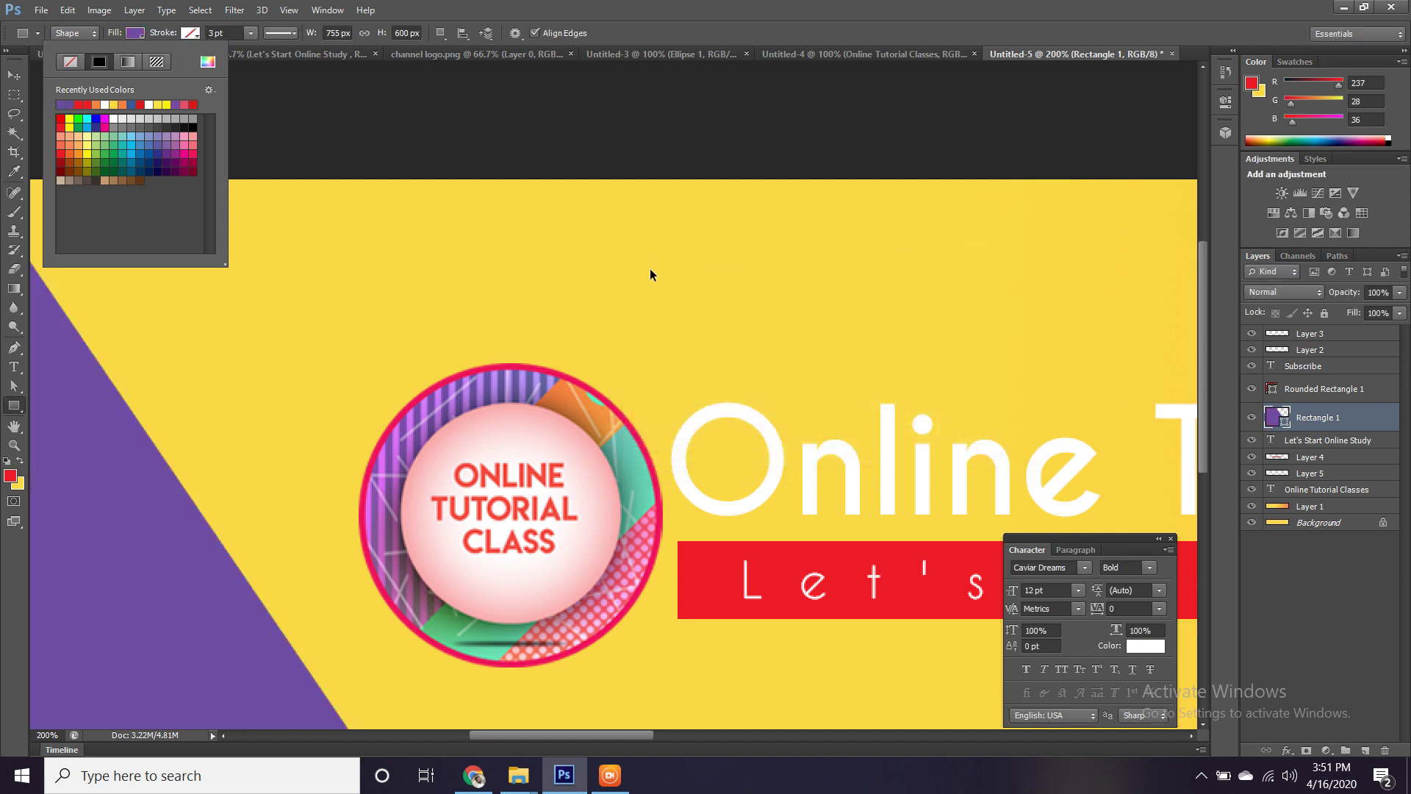
{"action": "key", "text": "Escape"}
{"action": "key", "text": "ctrl+minus"}
{"action": "key", "text": "ctrl+minus"}
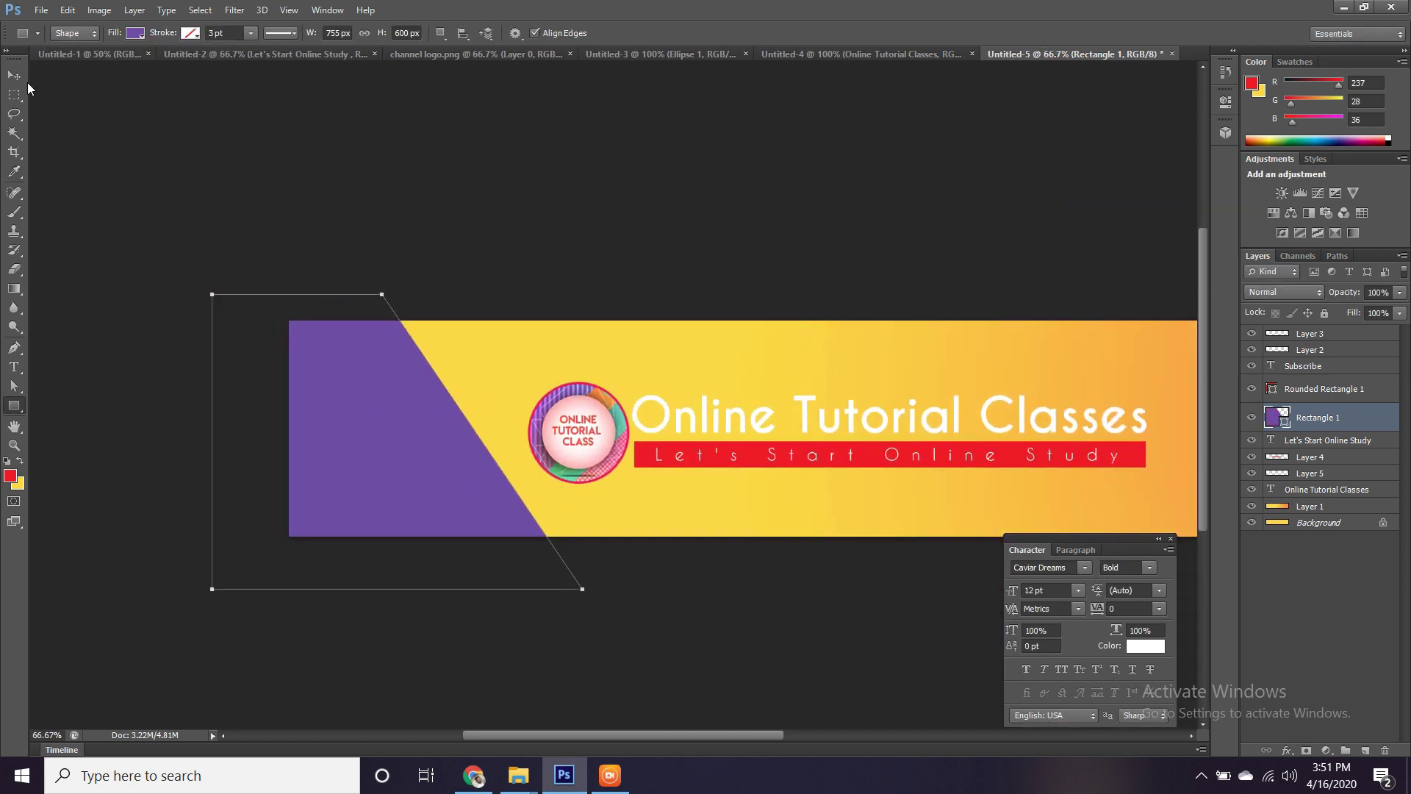
In Untitled-3, show the vertical lines and dot grid layers and move the grid 428 px right.
{"action": "key", "text": "v"}
{"action": "left_click", "coordinate": [680, 277]}
{"action": "scroll", "coordinate": [558, 306], "scroll_direction": "right", "scroll_amount": 3}
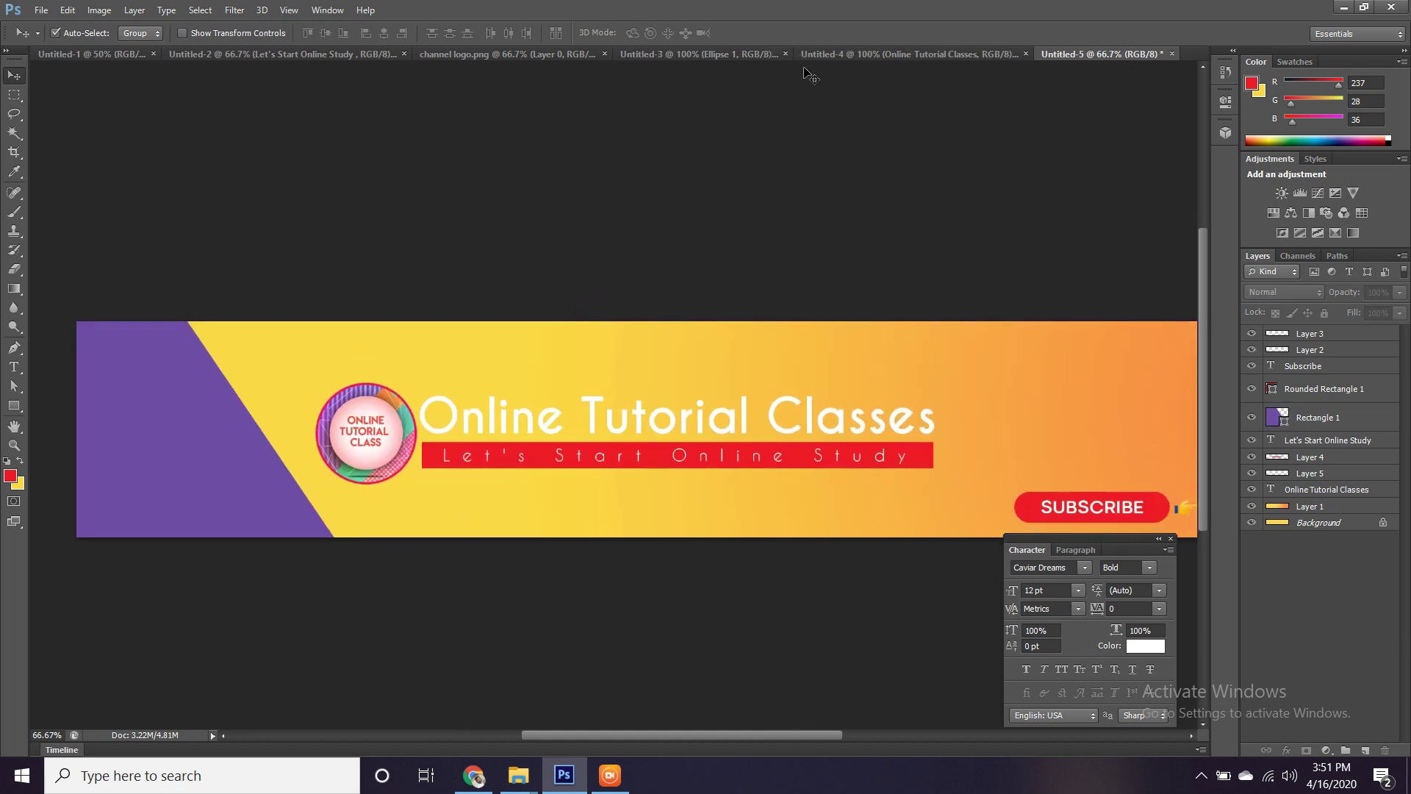
{"action": "left_click", "coordinate": [730, 55]}
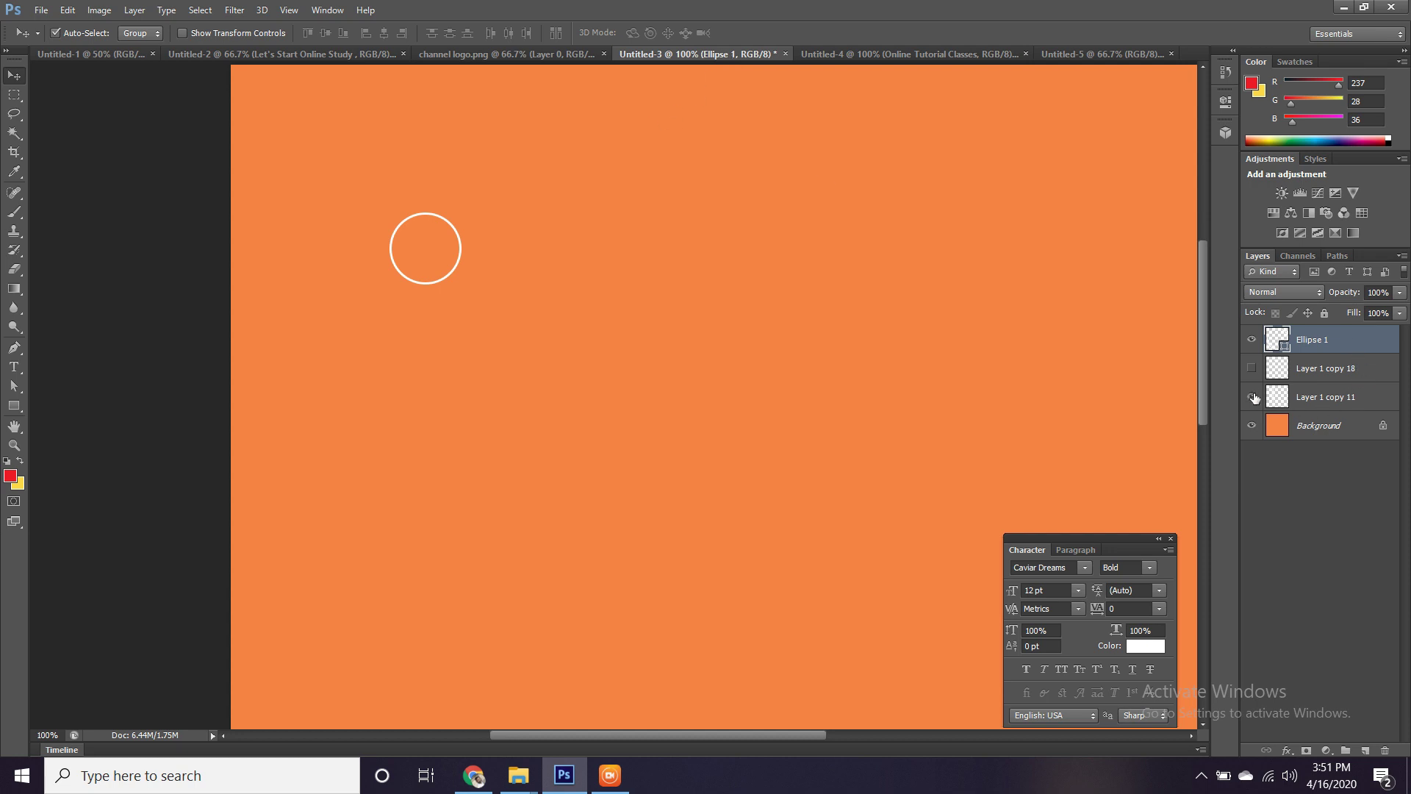
{"action": "left_click", "coordinate": [1252, 367]}
{"action": "left_click", "coordinate": [1252, 369]}
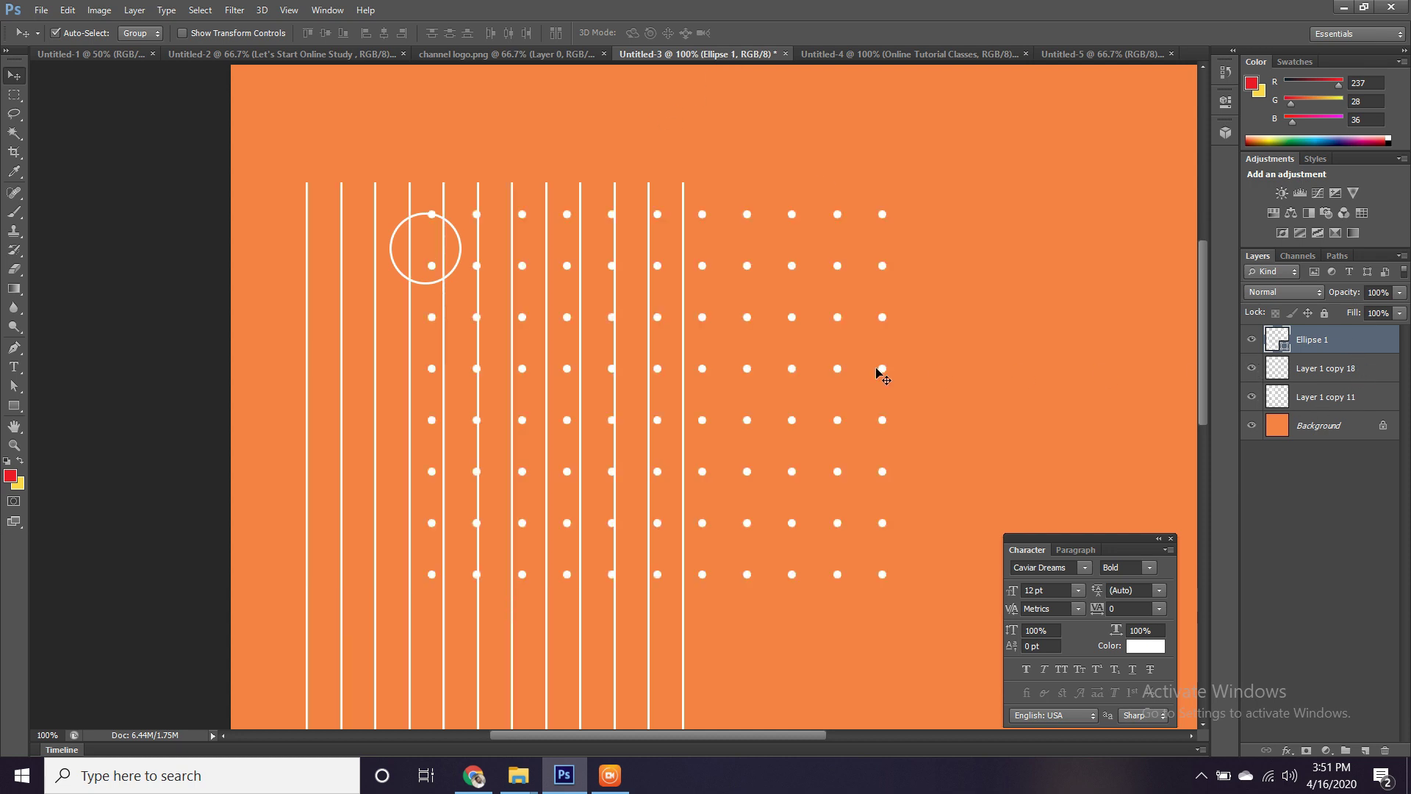
{"action": "left_click_drag", "start_coordinate": [796, 323], "coordinate": [1110, 326]}
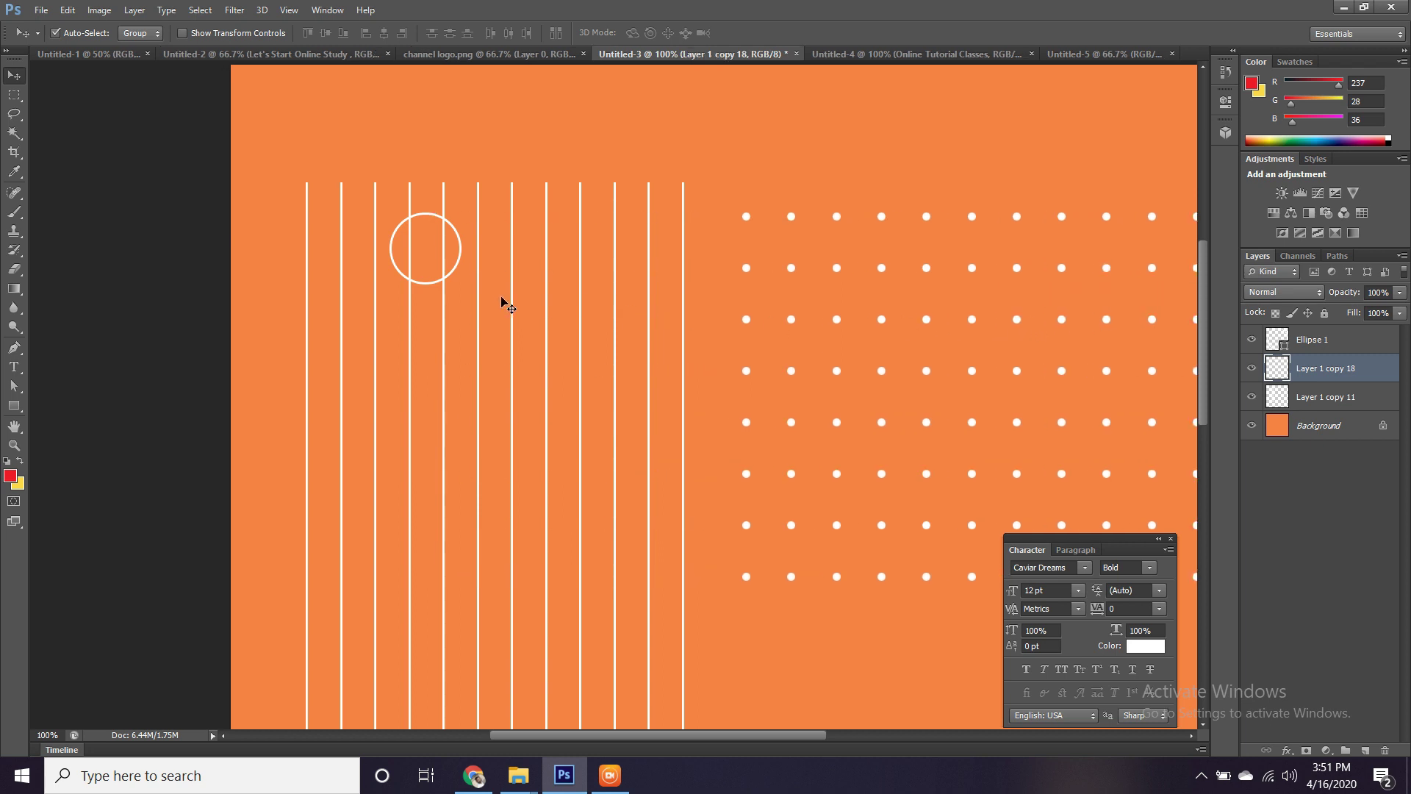
Delete the Ellipse 1 circle outline and return to the Untitled-5 banner.
{"action": "left_click", "coordinate": [461, 257]}
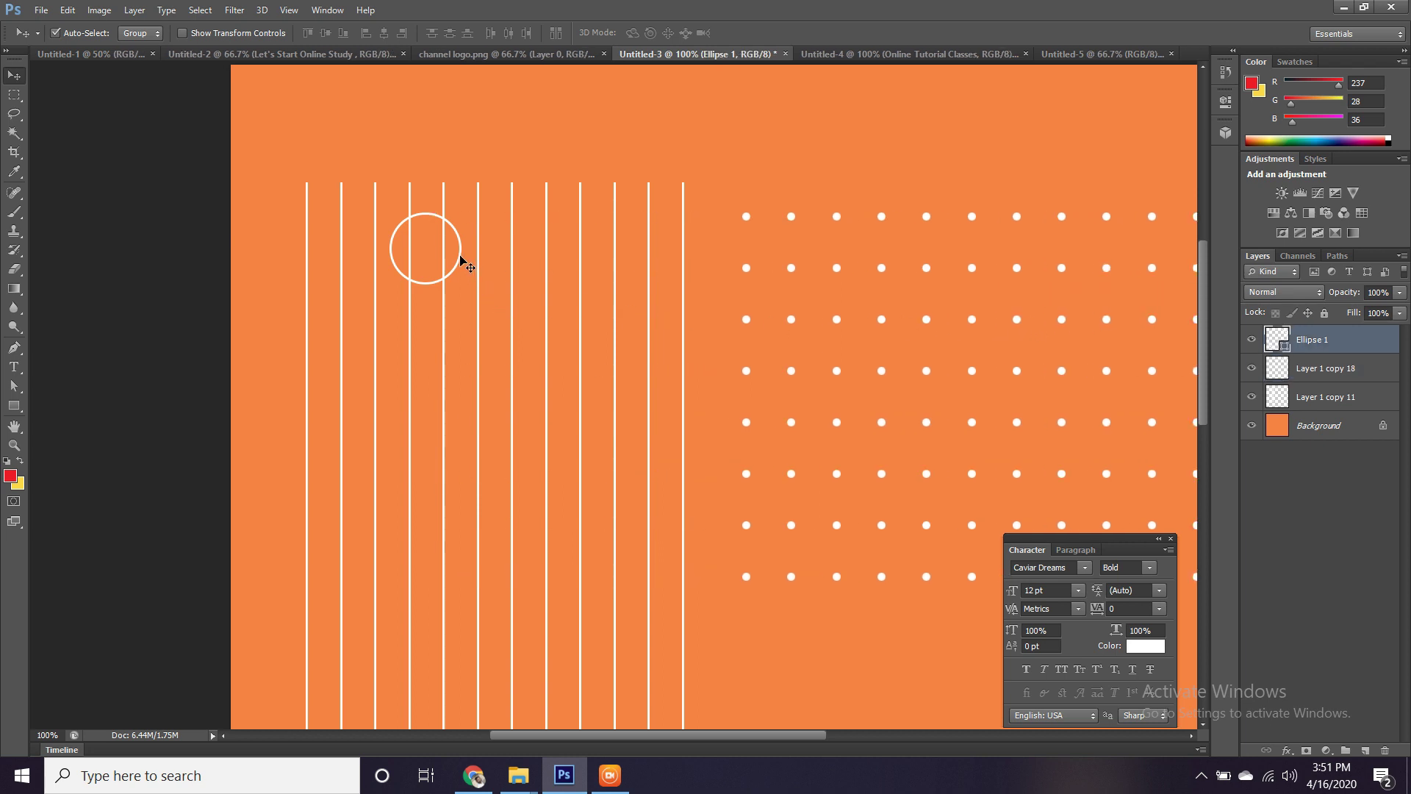
{"action": "key", "text": "Delete"}
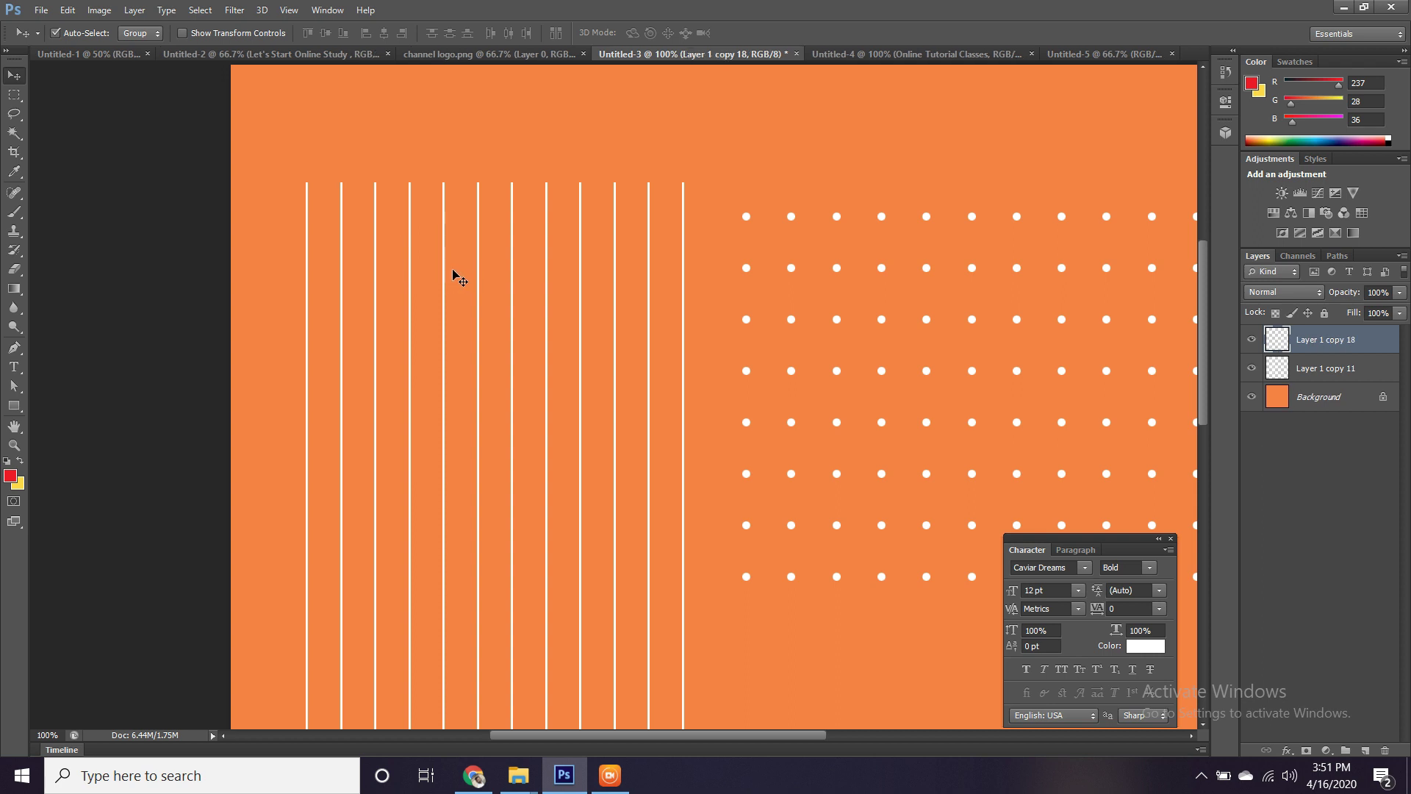
{"action": "left_click", "coordinate": [443, 273]}
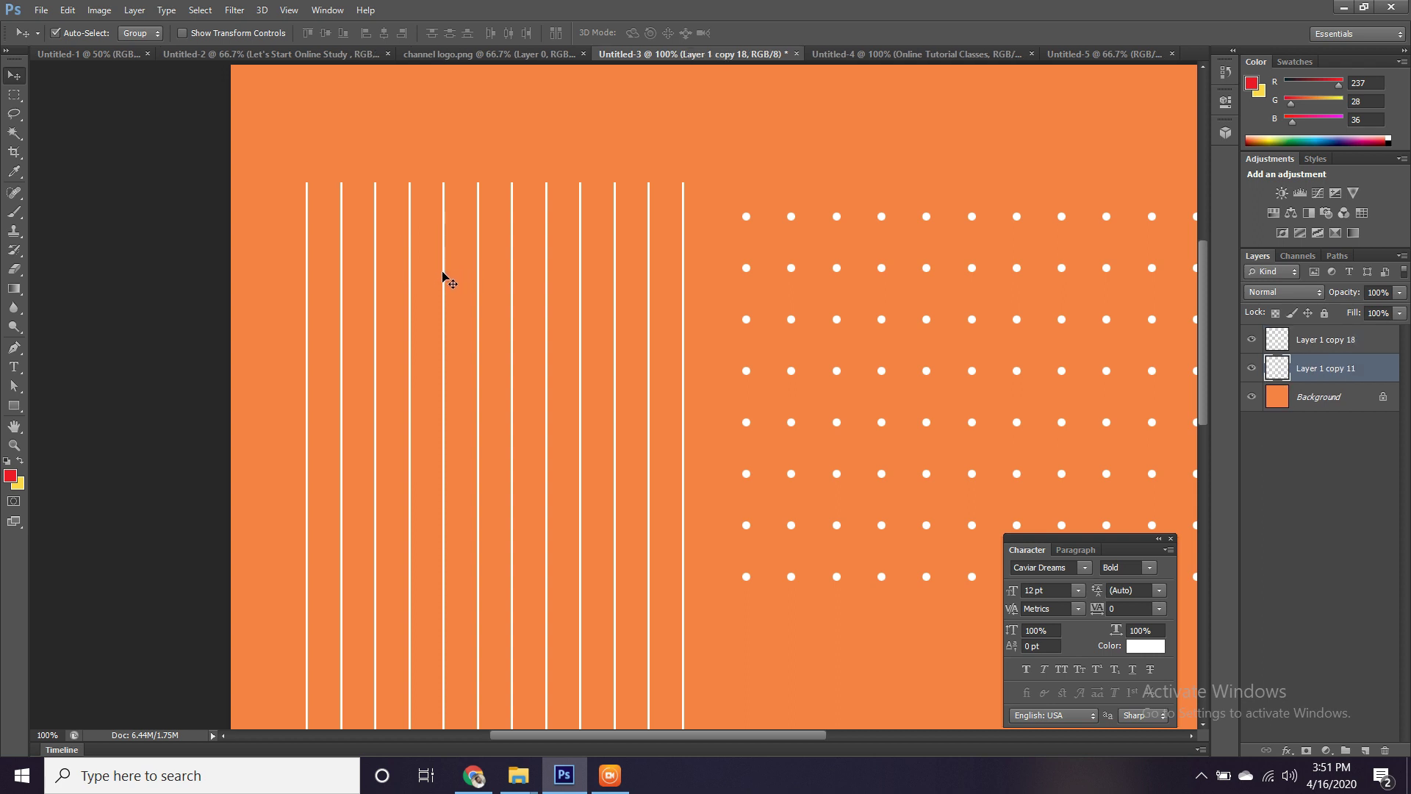
{"action": "scroll", "coordinate": [884, 73], "scroll_direction": "up", "scroll_amount": 1}
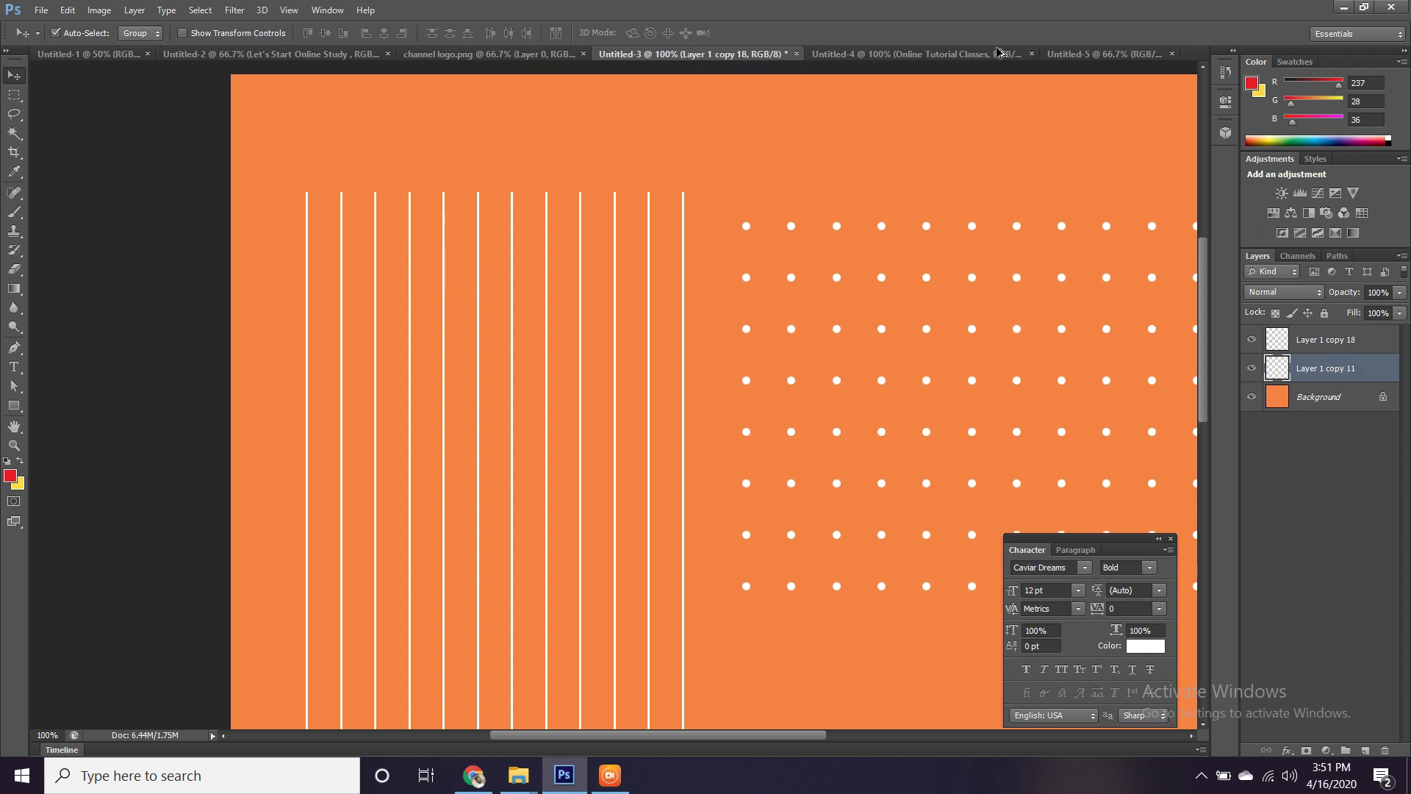
{"action": "left_click", "coordinate": [1032, 53]}
{"action": "left_click", "coordinate": [1080, 55]}
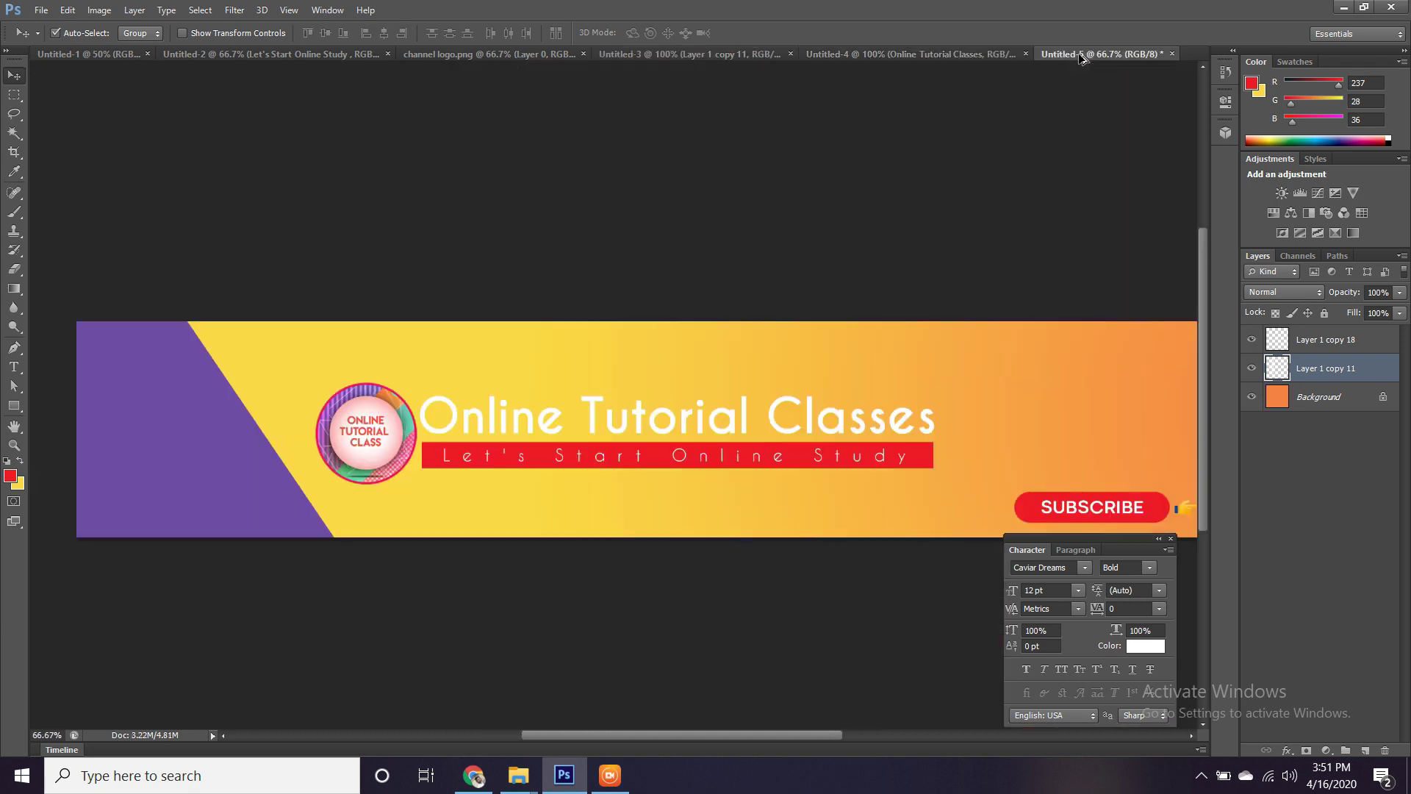
Drag the white lines layer into Untitled-5, rotate it -45° and place it top-right.
{"action": "left_click_drag", "start_coordinate": [1080, 66], "coordinate": [1058, 483]}
{"action": "left_click_drag", "start_coordinate": [953, 311], "coordinate": [678, 211]}
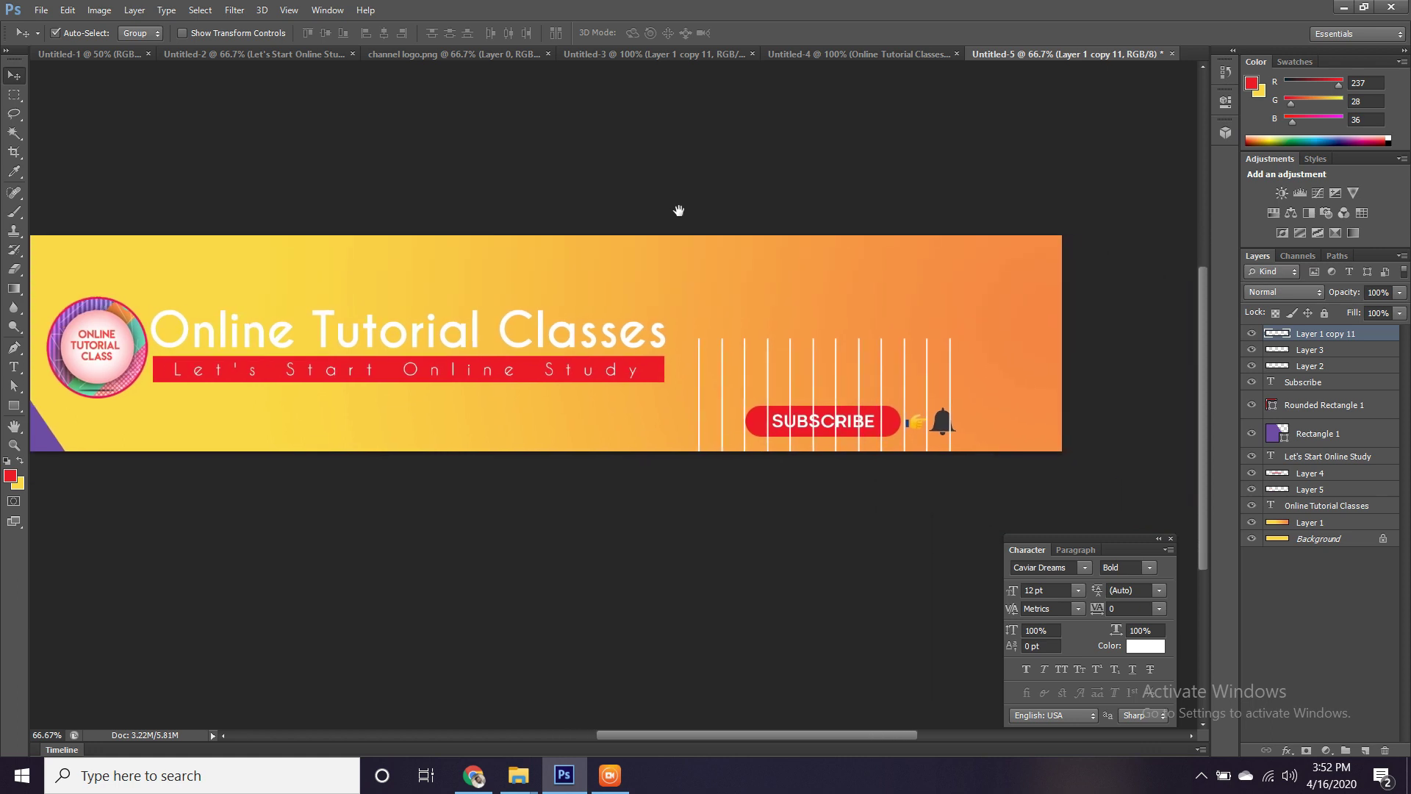
{"action": "left_click", "coordinate": [815, 389]}
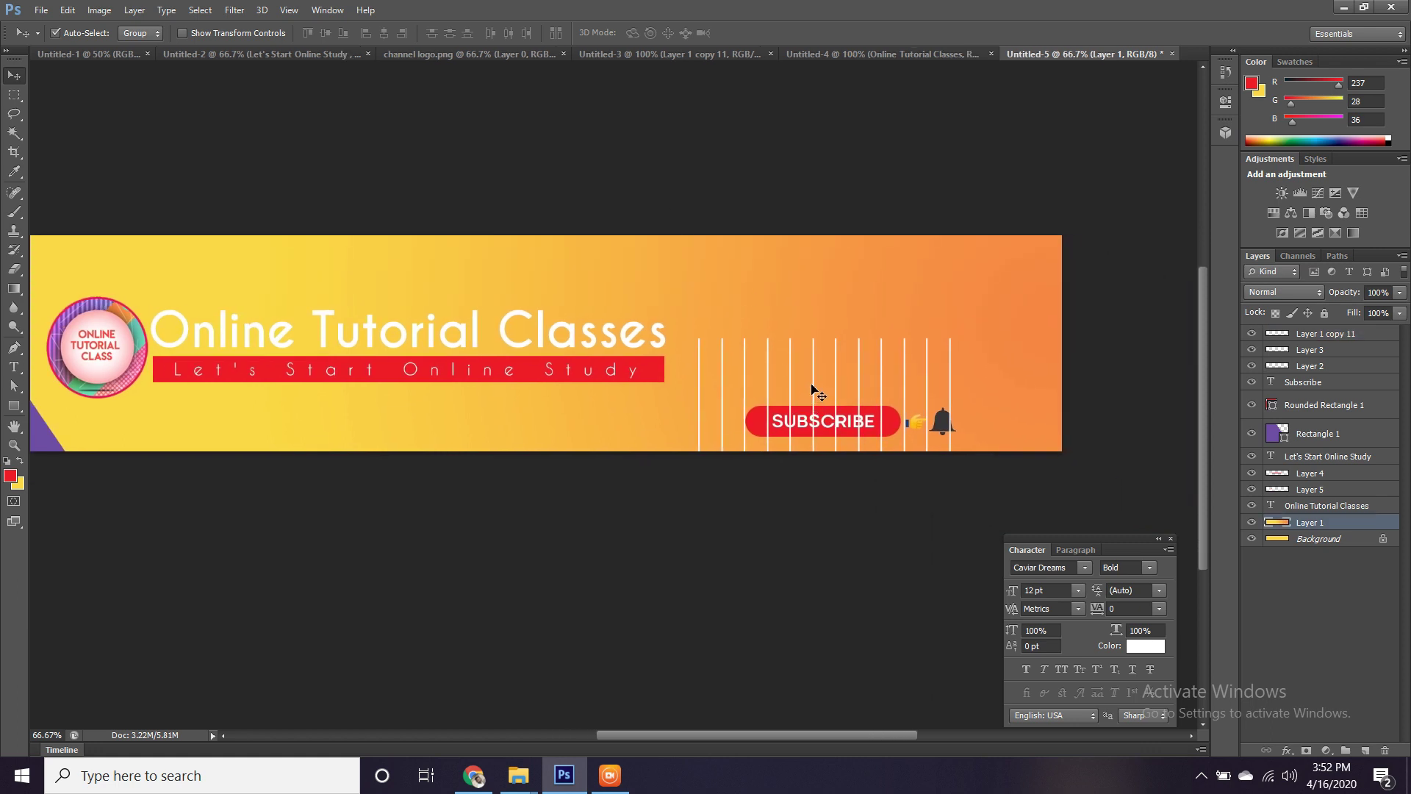
{"action": "left_click_drag", "start_coordinate": [812, 381], "coordinate": [1032, 389]}
{"action": "key", "text": "ctrl+t"}
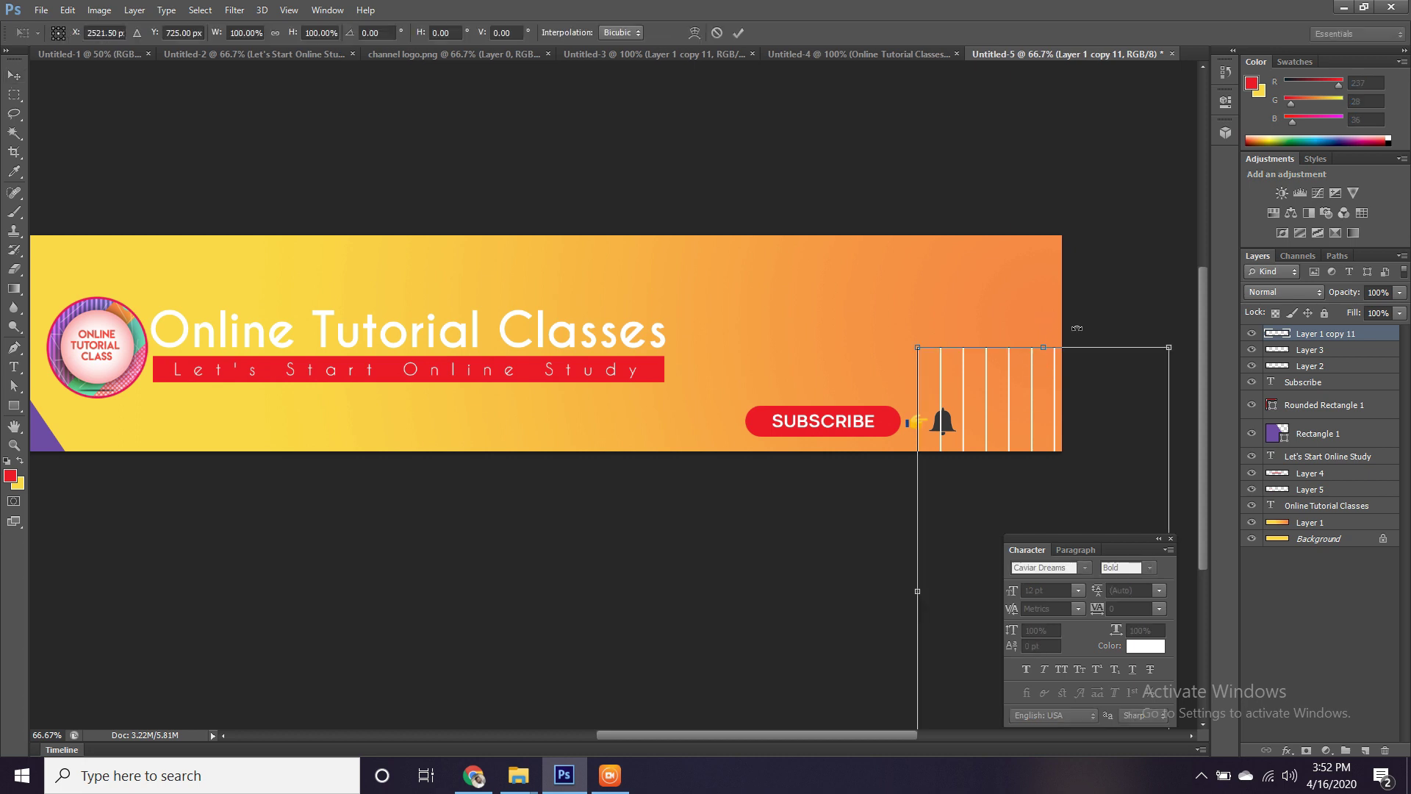
{"action": "left_click_drag", "start_coordinate": [901, 321], "coordinate": [749, 537]}
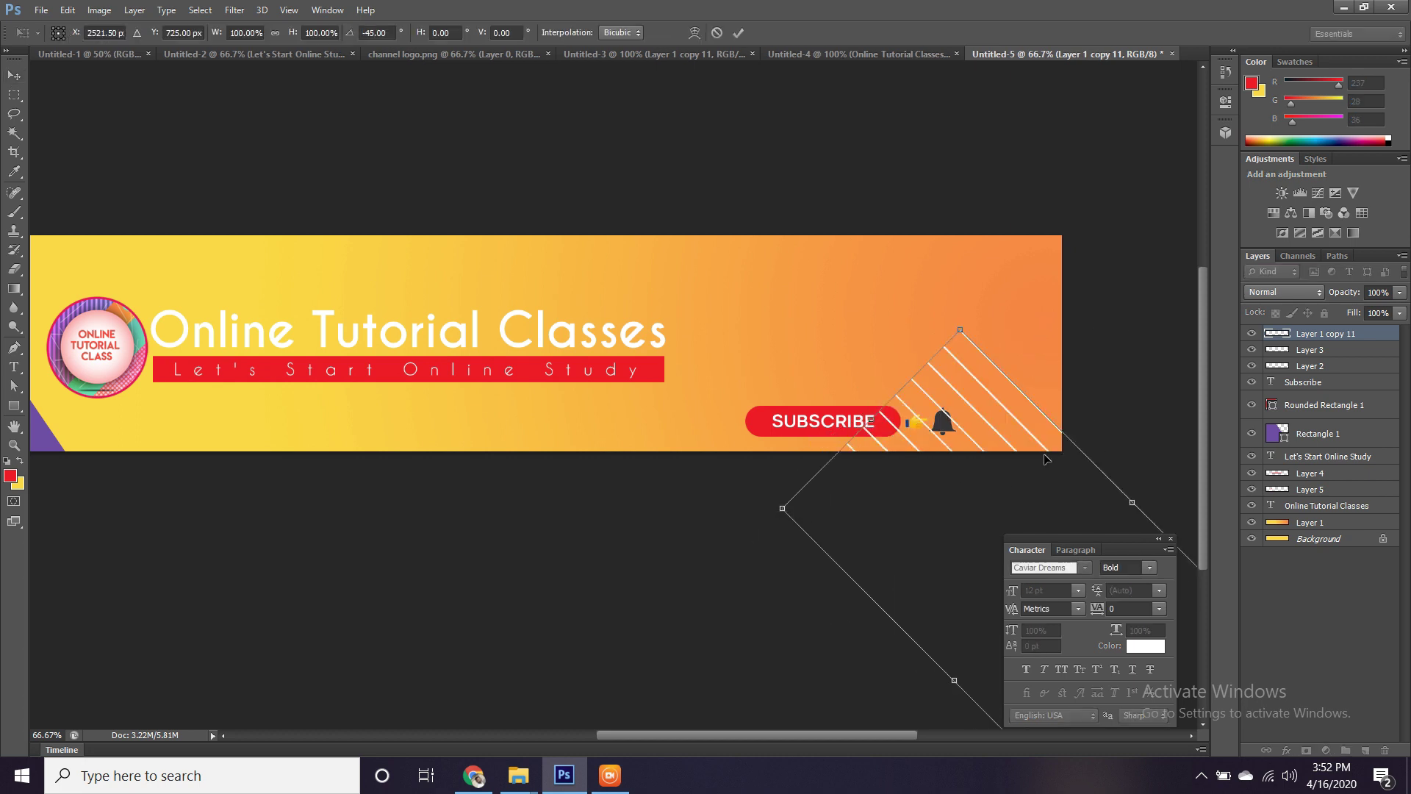
{"action": "left_click_drag", "start_coordinate": [1046, 459], "coordinate": [1088, 172]}
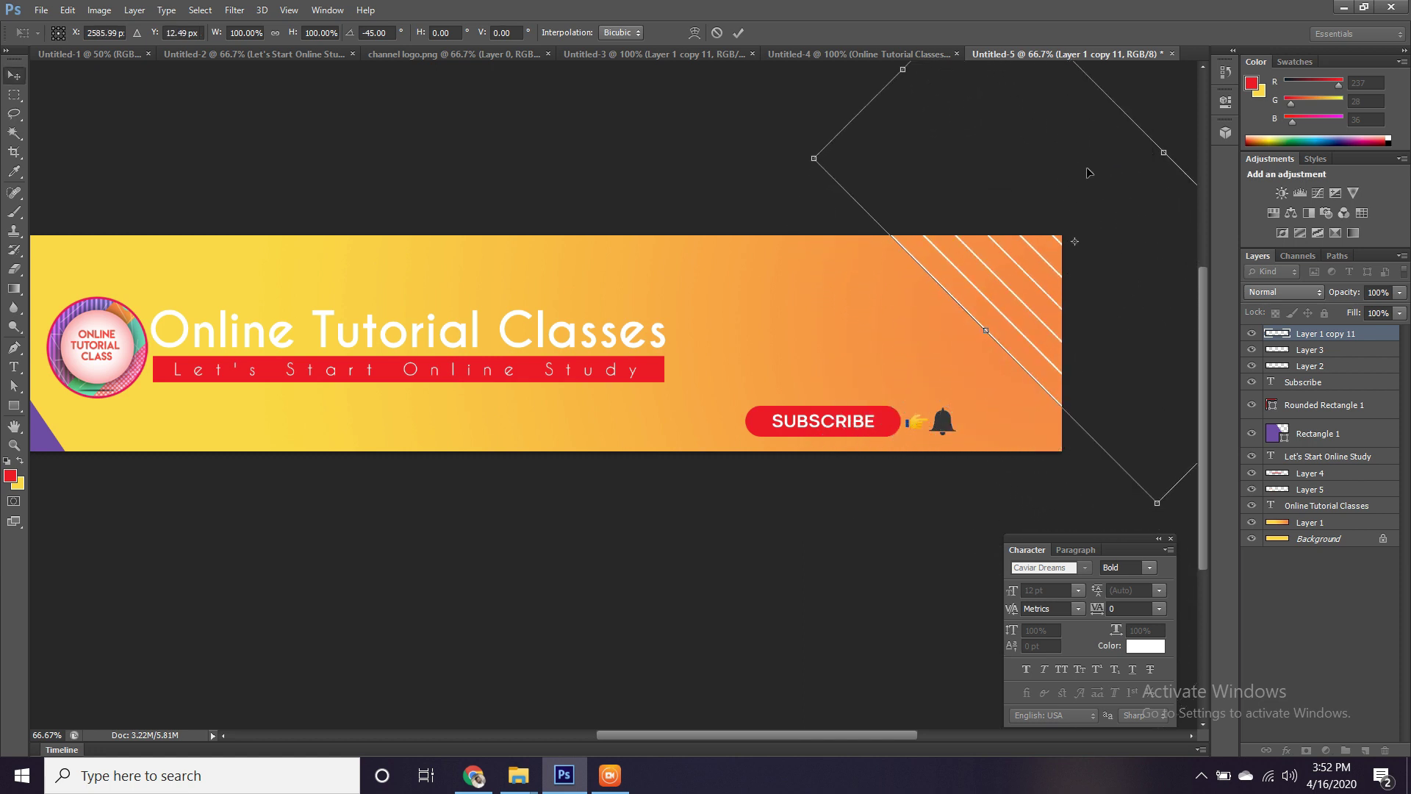
{"action": "key", "text": "Return"}
{"action": "left_click_drag", "start_coordinate": [679, 289], "coordinate": [909, 309]}
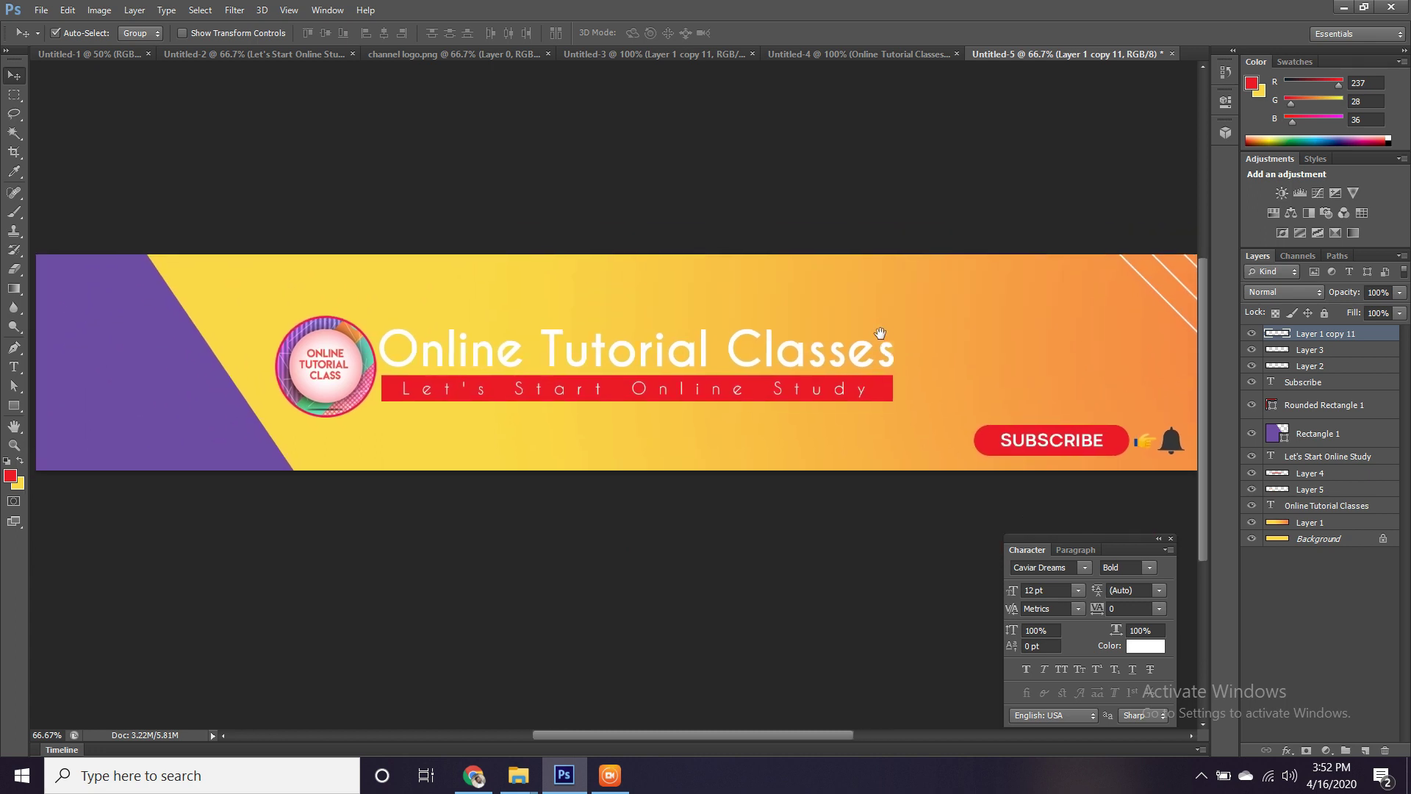
Cut an elliptical circle of white vertical lines from Untitled-3 and drag it into the Untitled-5 banner.
{"action": "left_click", "coordinate": [855, 54]}
{"action": "left_click", "coordinate": [1065, 54]}
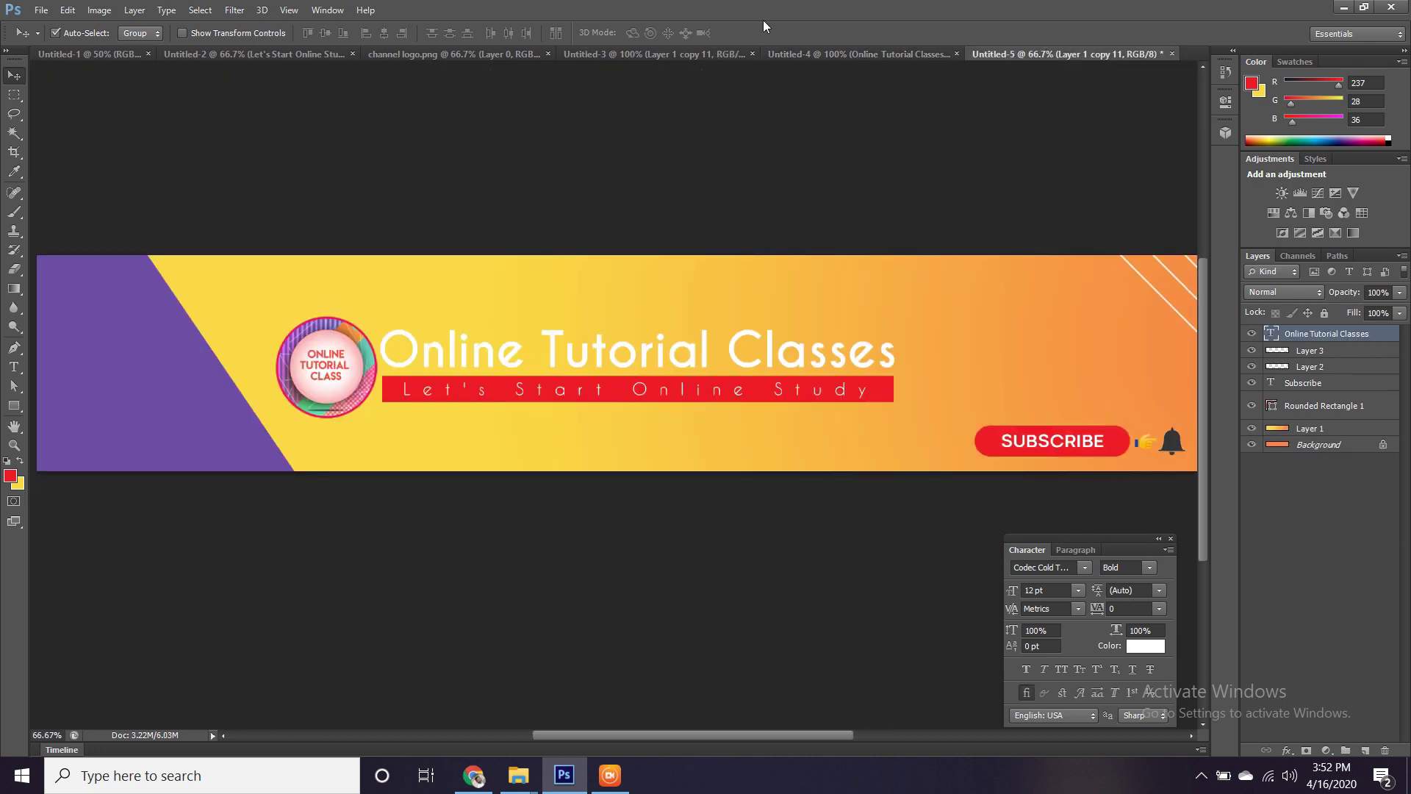
{"action": "left_click", "coordinate": [638, 54]}
{"action": "left_click_drag", "start_coordinate": [787, 290], "coordinate": [580, 273]}
{"action": "left_click", "coordinate": [14, 95]}
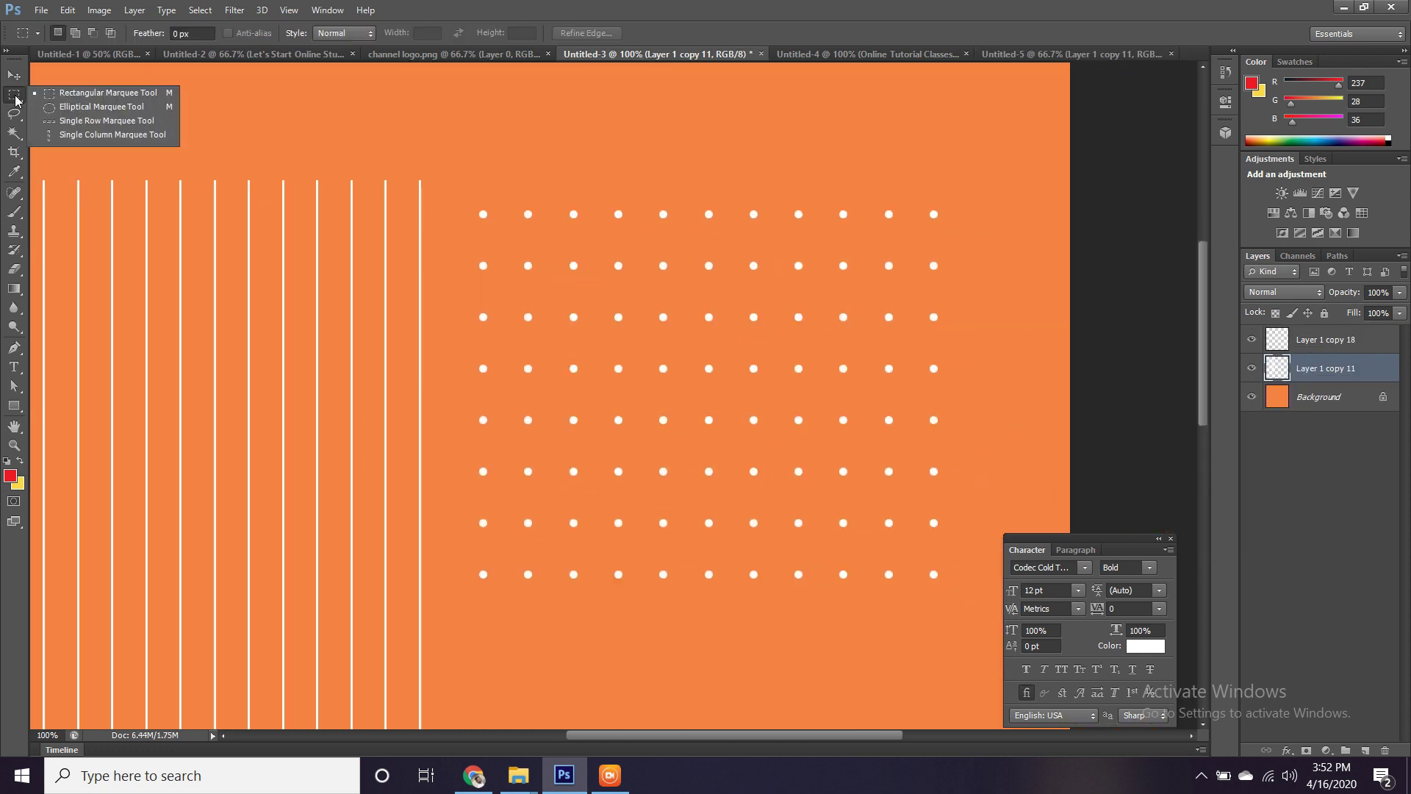
{"action": "left_click", "coordinate": [61, 111]}
{"action": "left_click_drag", "start_coordinate": [331, 324], "coordinate": [599, 289]}
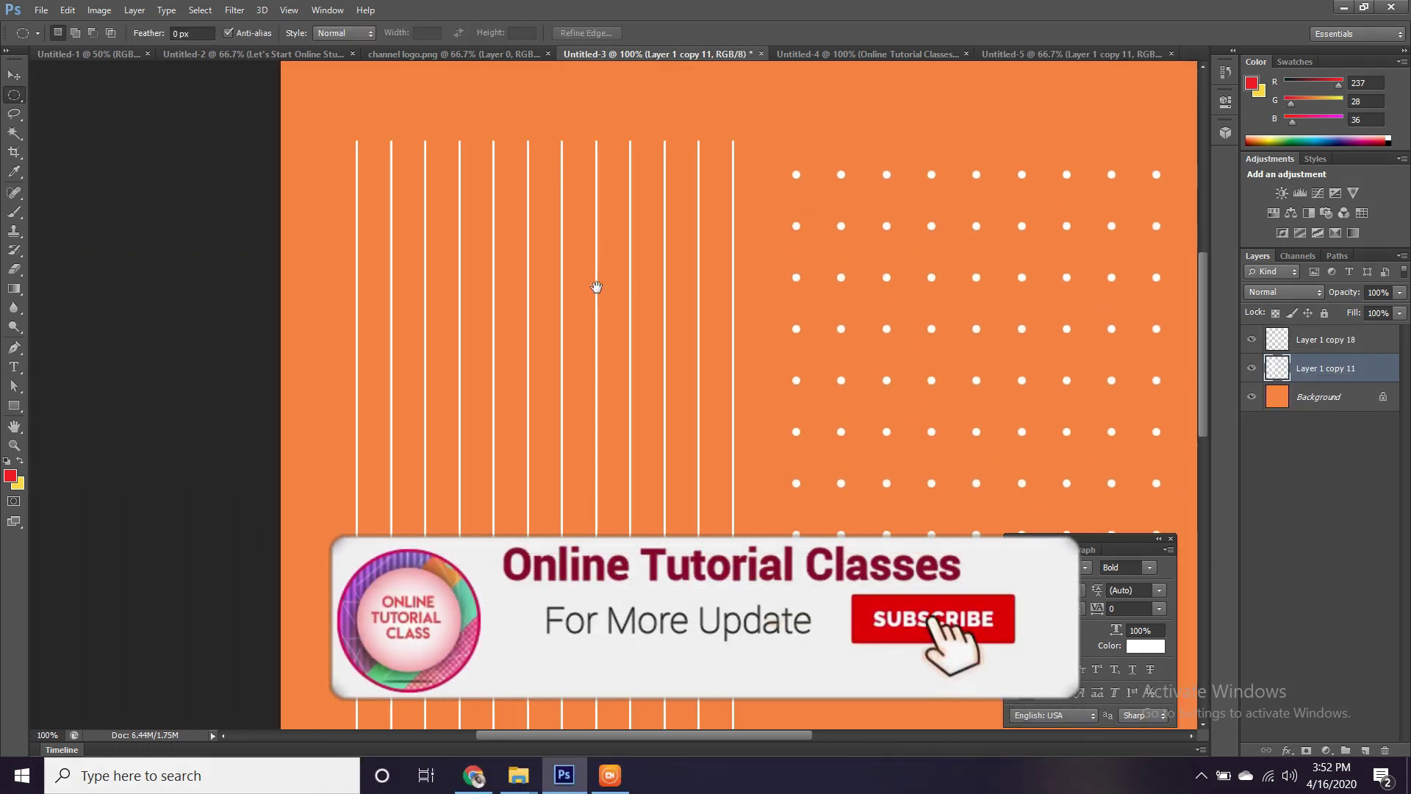
{"action": "left_click_drag", "start_coordinate": [375, 238], "coordinate": [714, 610]}
{"action": "left_click", "coordinate": [14, 75]}
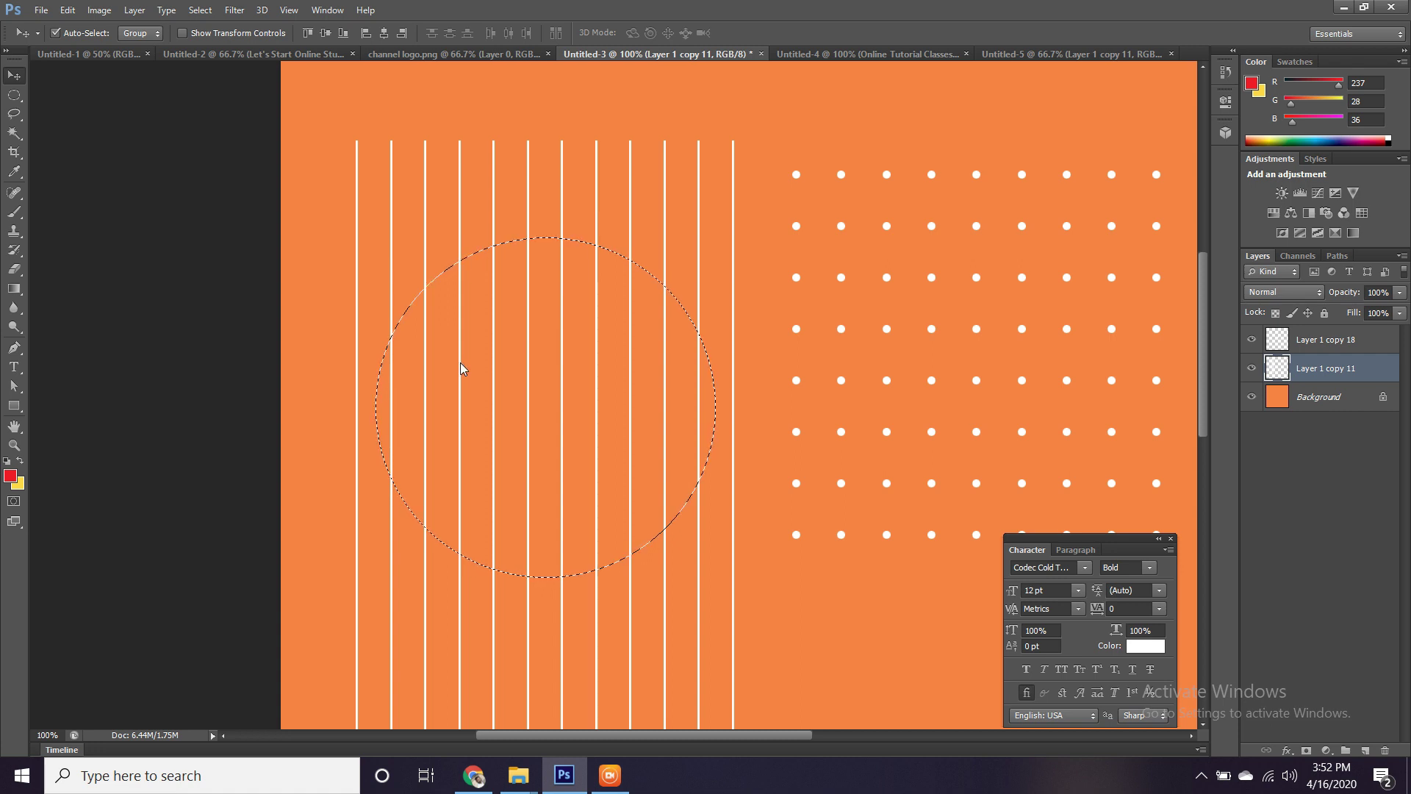
{"action": "left_click_drag", "start_coordinate": [465, 355], "coordinate": [528, 314]}
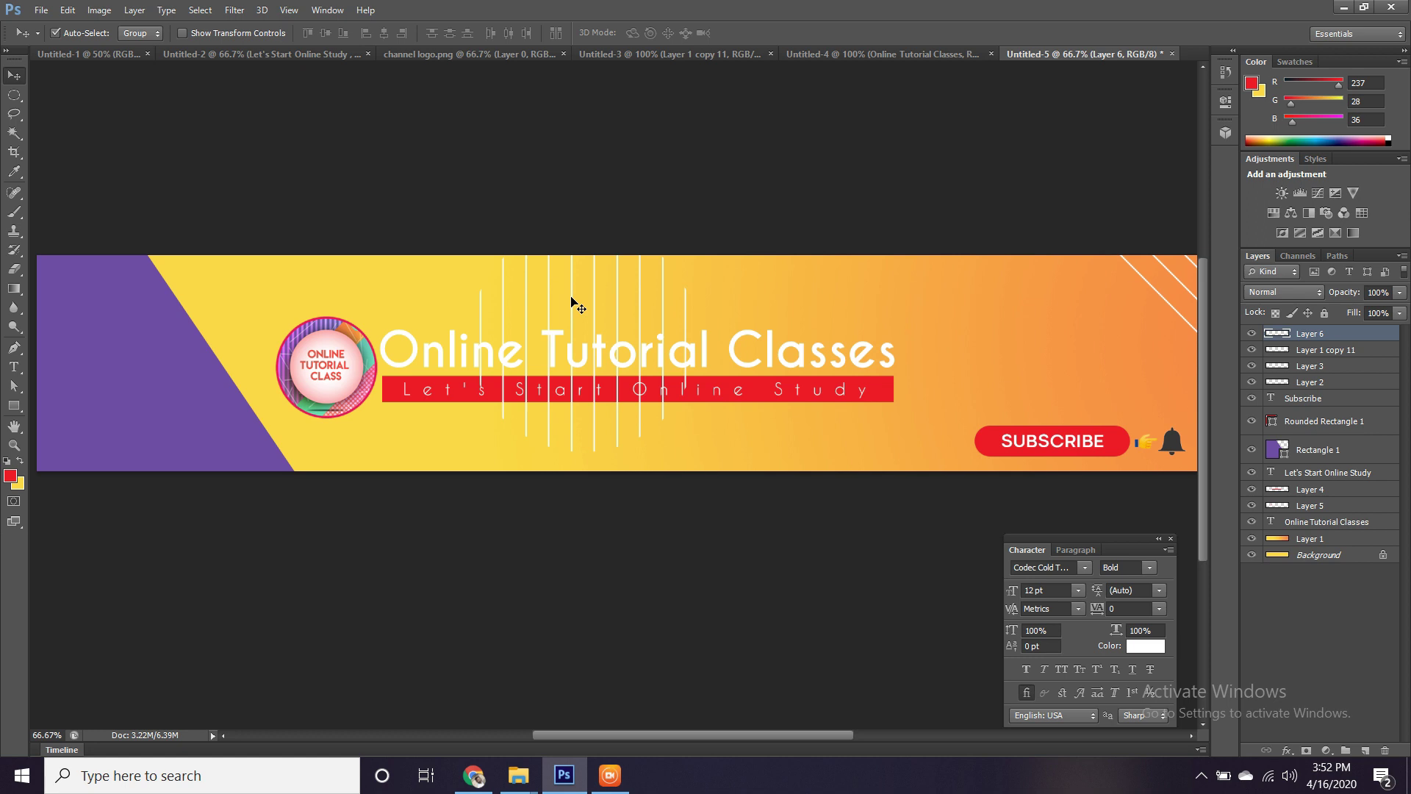
Move Layer 6 right of the title and scale it to about 49%, above SUBSCRIBE.
{"action": "left_click_drag", "start_coordinate": [572, 302], "coordinate": [941, 321]}
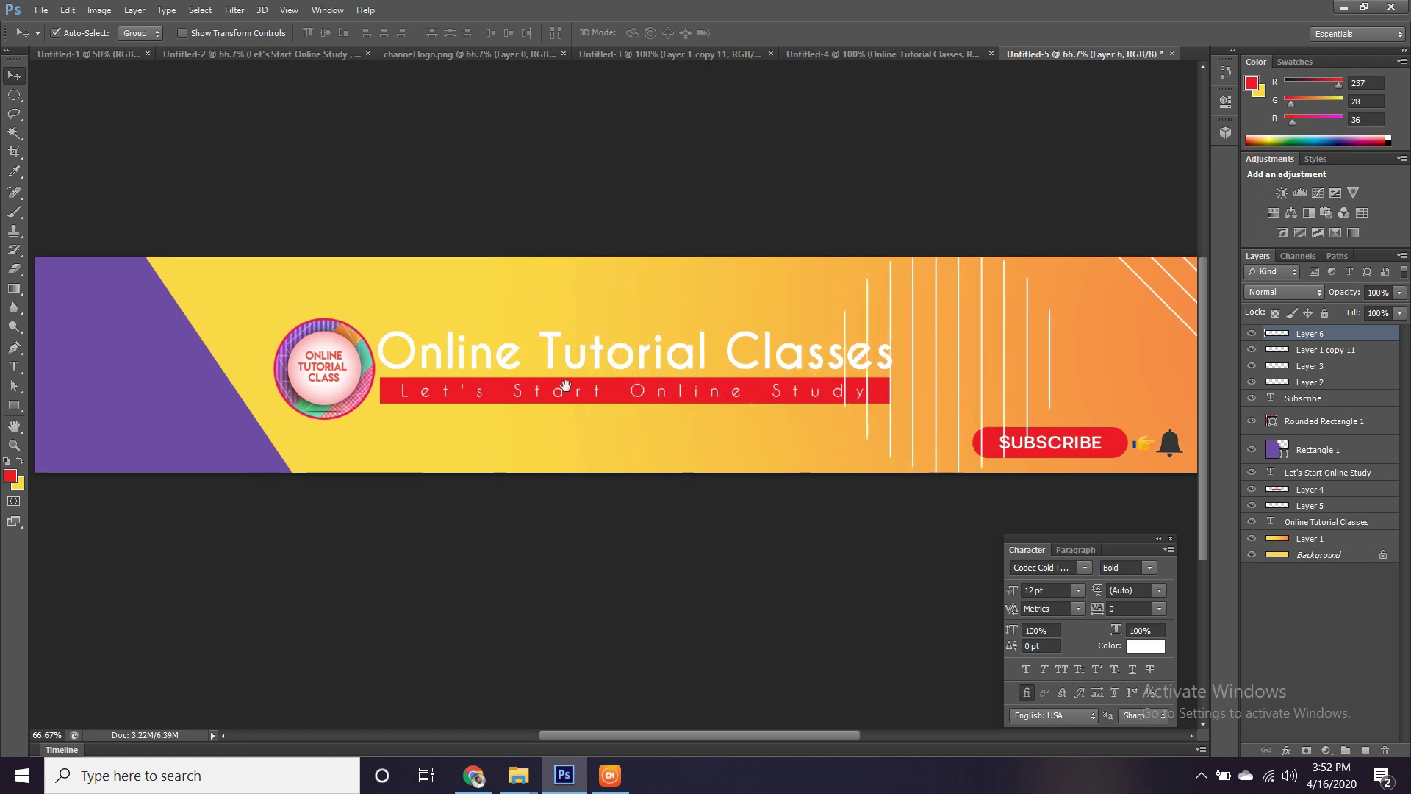
{"action": "left_click_drag", "start_coordinate": [565, 385], "coordinate": [488, 378]}
{"action": "key", "text": "ctrl+plus"}
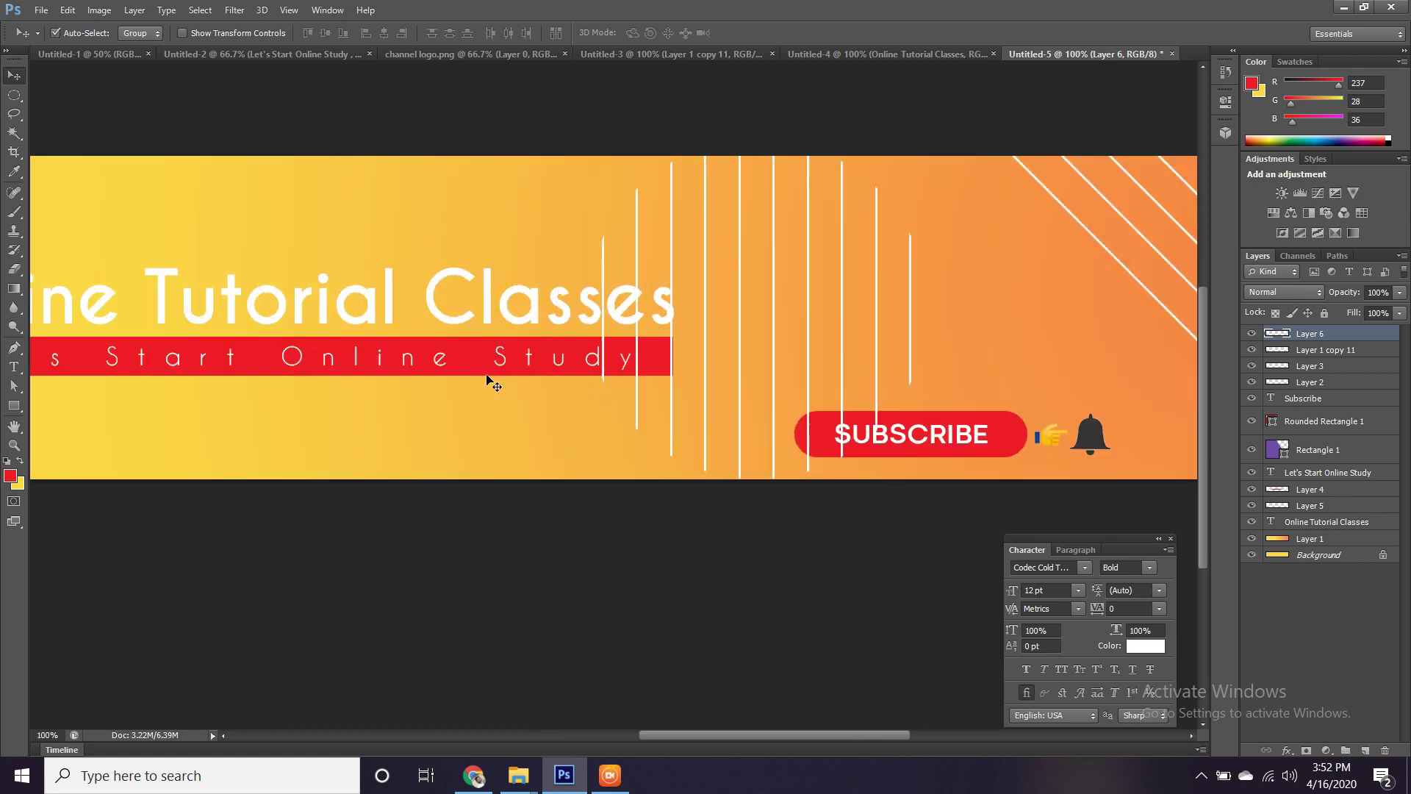
{"action": "key", "text": "ctrl+t"}
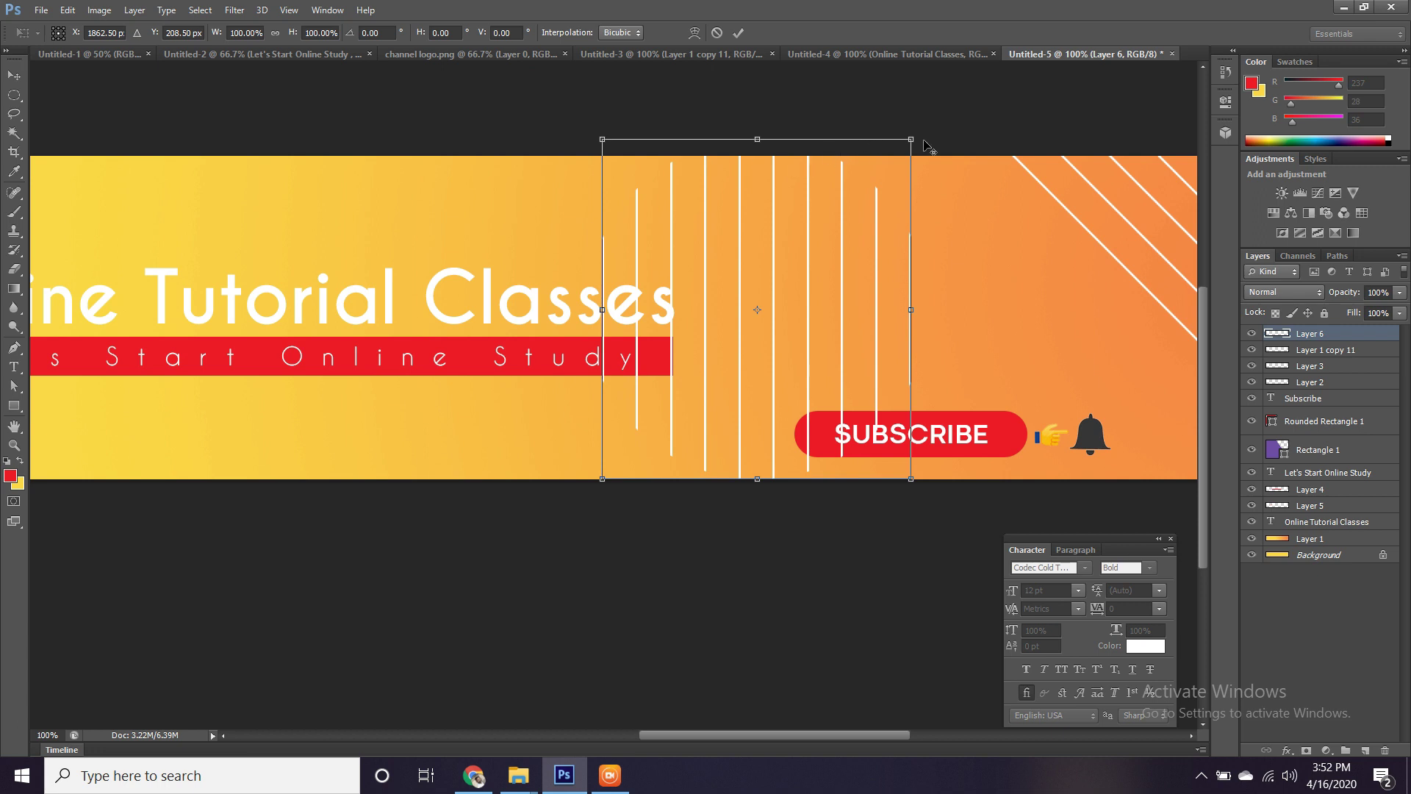
{"action": "left_click_drag", "start_coordinate": [915, 139], "coordinate": [820, 258]}
{"action": "key", "text": "Return"}
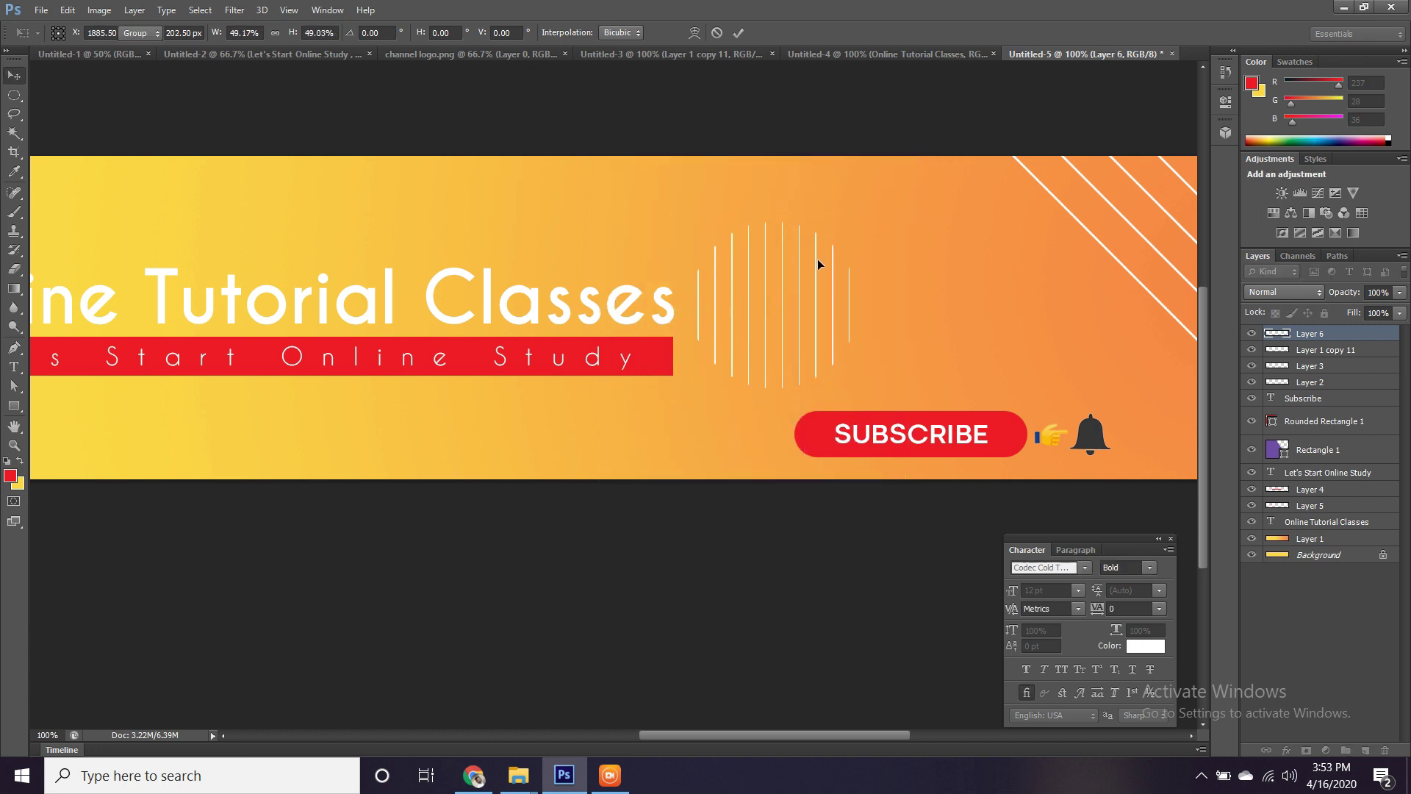
{"action": "key", "text": "v"}
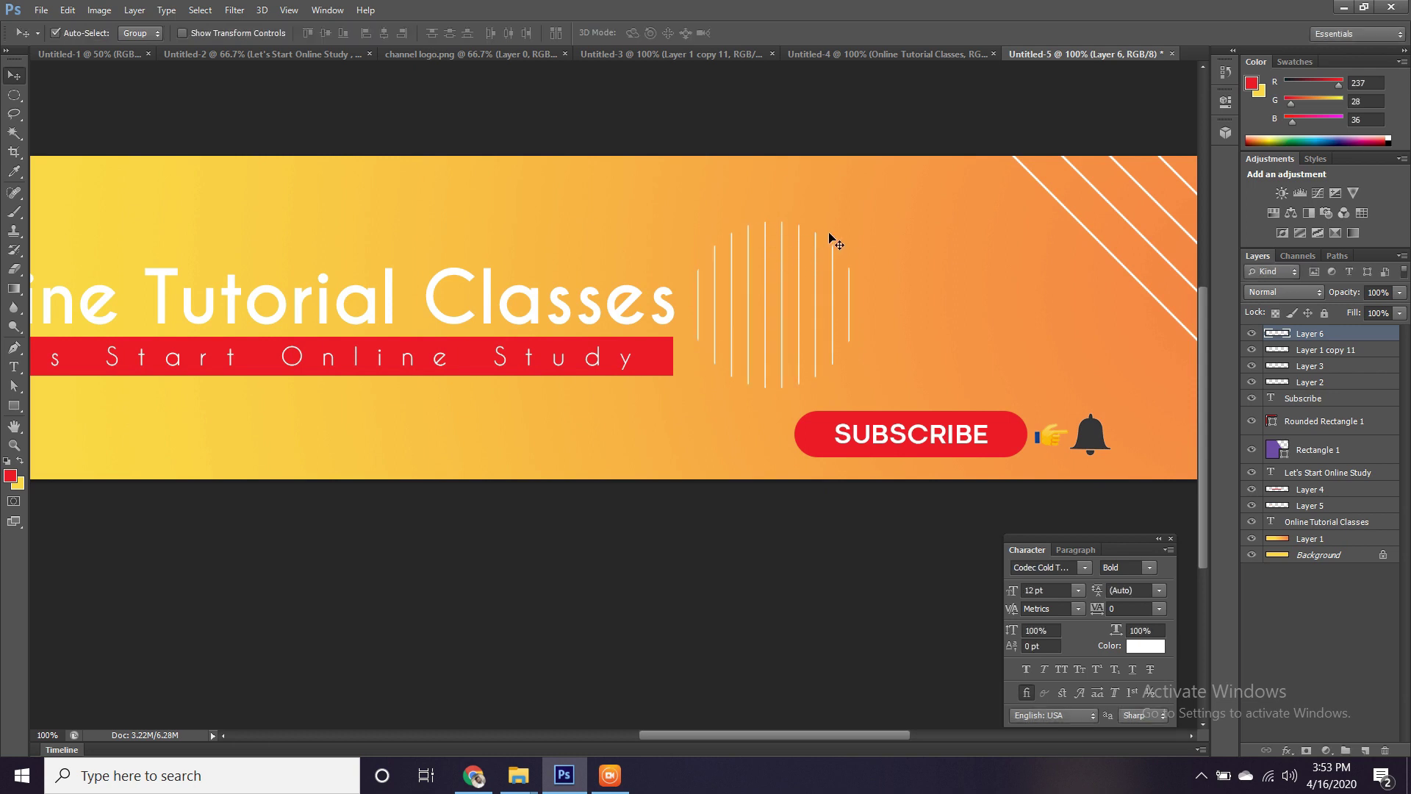
{"action": "left_click", "coordinate": [15, 94]}
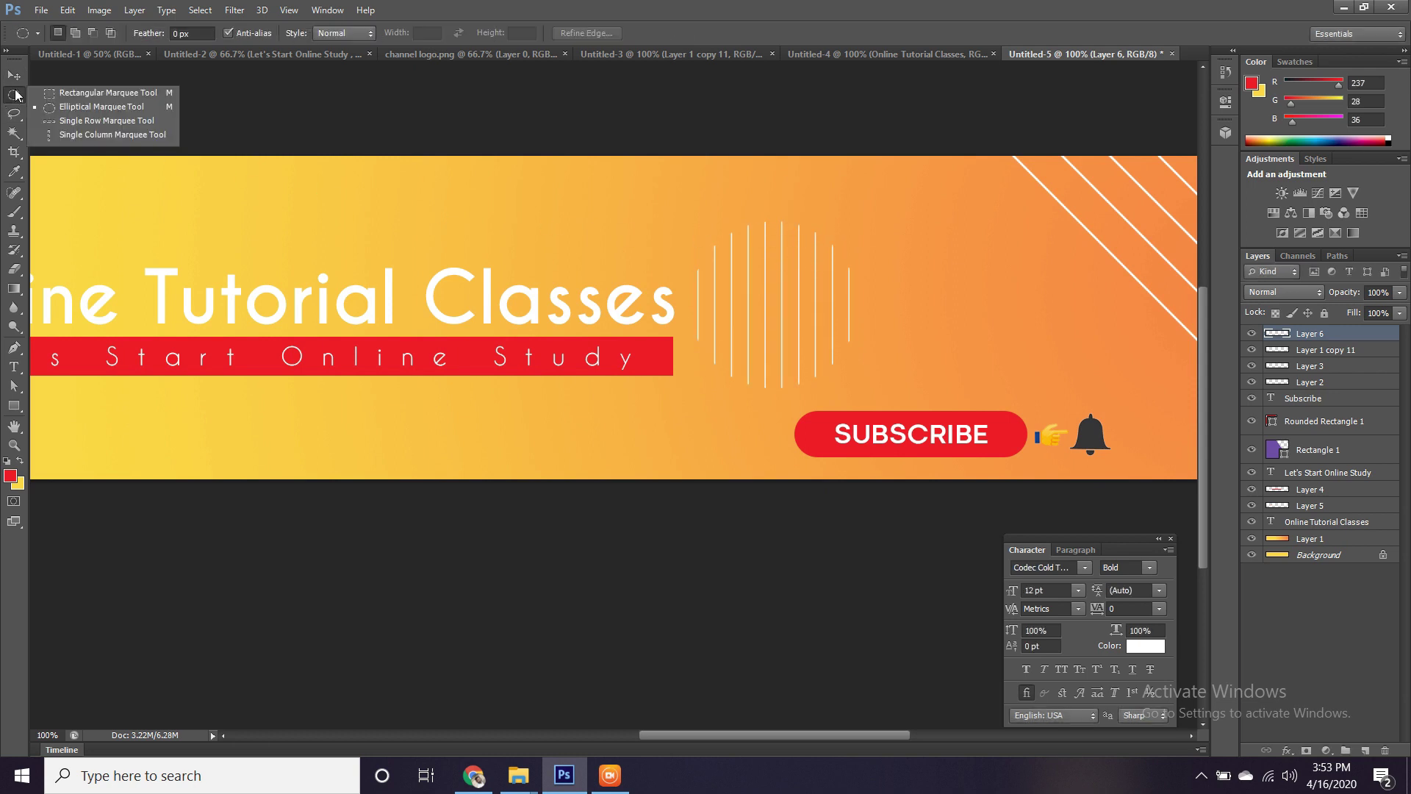
Copy the right half of the line cluster onto a new layer with a rectangular selection.
{"action": "left_click", "coordinate": [69, 94]}
{"action": "left_click_drag", "start_coordinate": [772, 200], "coordinate": [885, 404]}
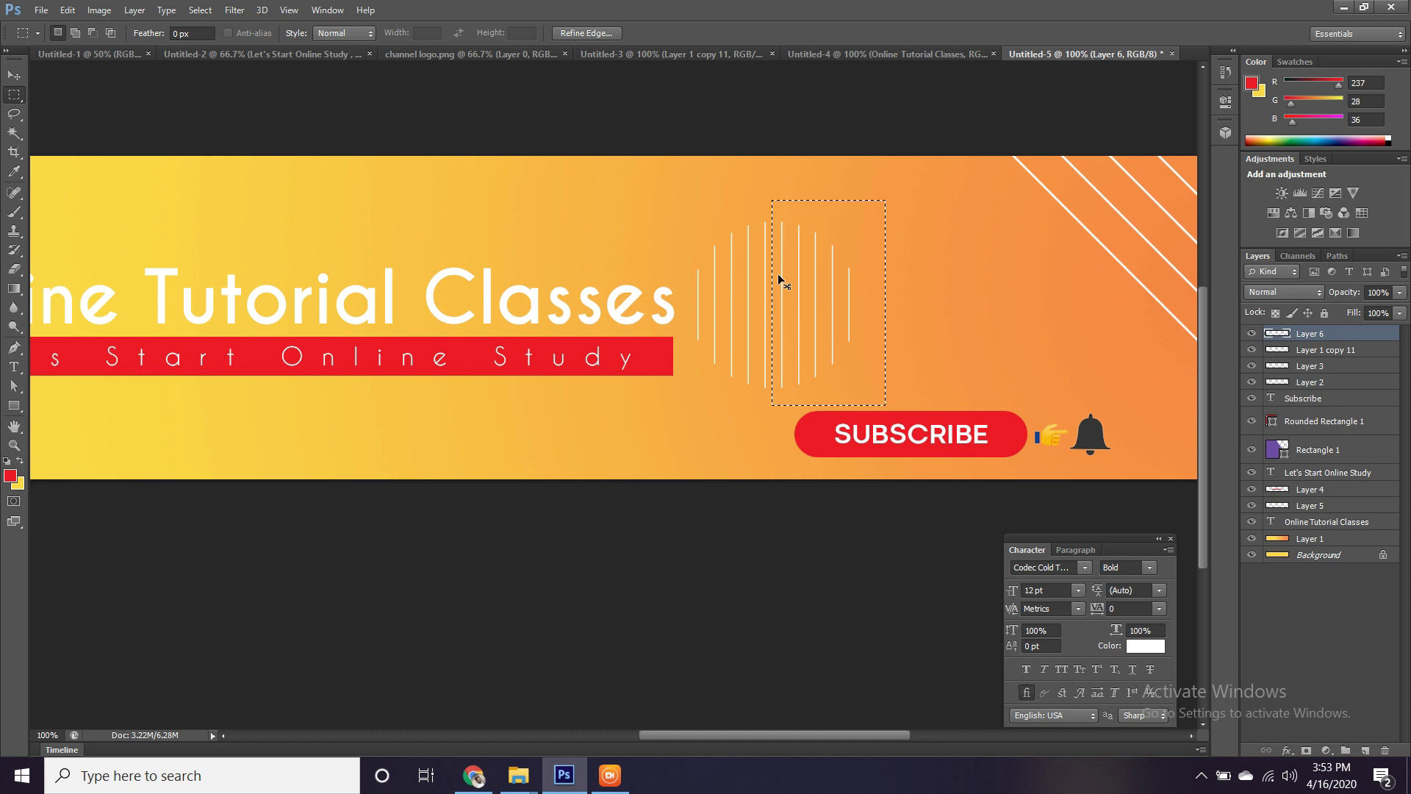
{"action": "key", "text": "ctrl+j"}
{"action": "key", "text": "ctrl+d"}
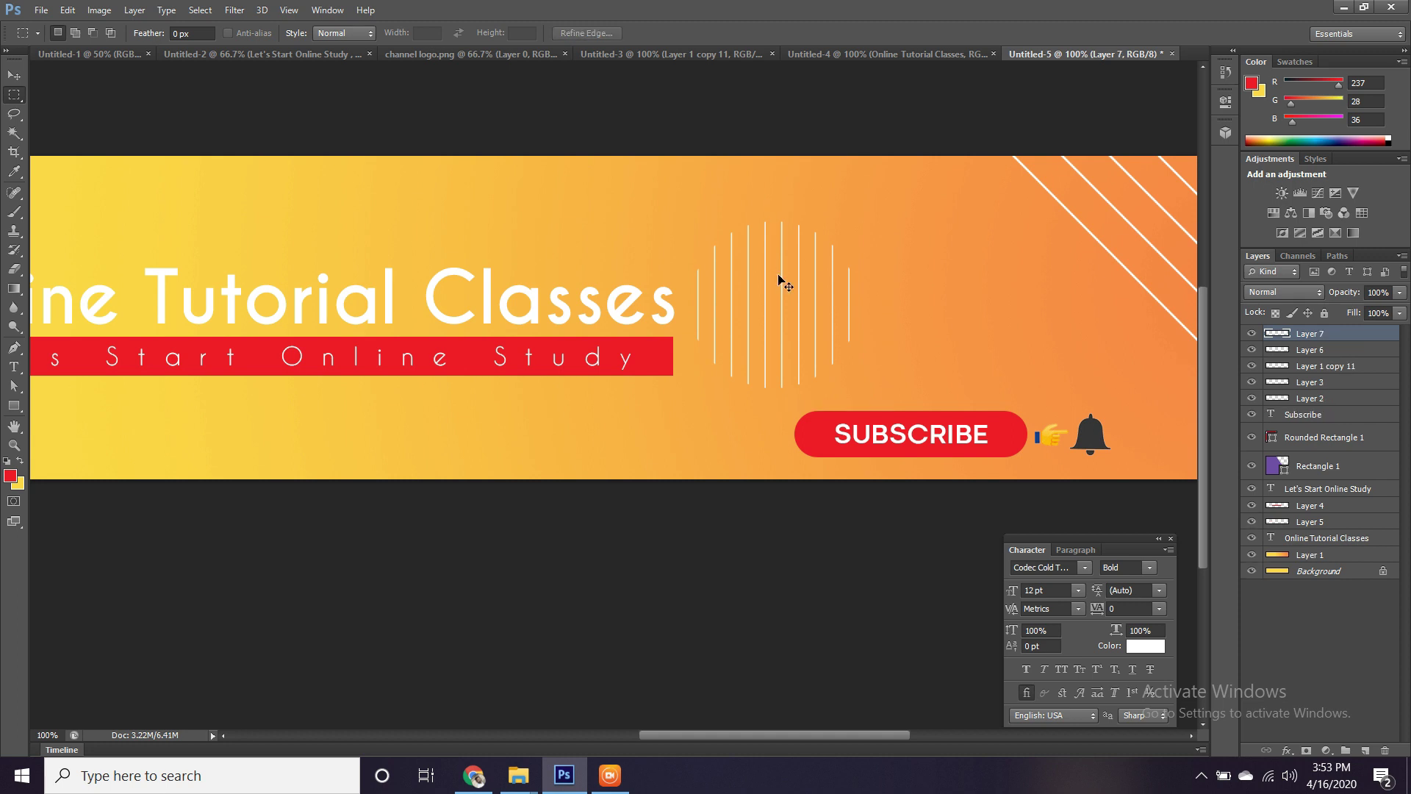
Rotate the copied lines 90° to horizontal and move them below the red subtitle bar.
{"action": "key", "text": "ctrl+t"}
{"action": "left_click_drag", "start_coordinate": [796, 243], "coordinate": [590, 376]}
{"action": "left_click_drag", "start_coordinate": [672, 353], "coordinate": [694, 505]}
{"action": "mouse_move", "coordinate": [660, 439]}
{"action": "left_mouse_down"}
{"action": "mouse_move", "coordinate": [654, 409]}
{"action": "mouse_move", "coordinate": [677, 436]}
{"action": "left_mouse_up"}
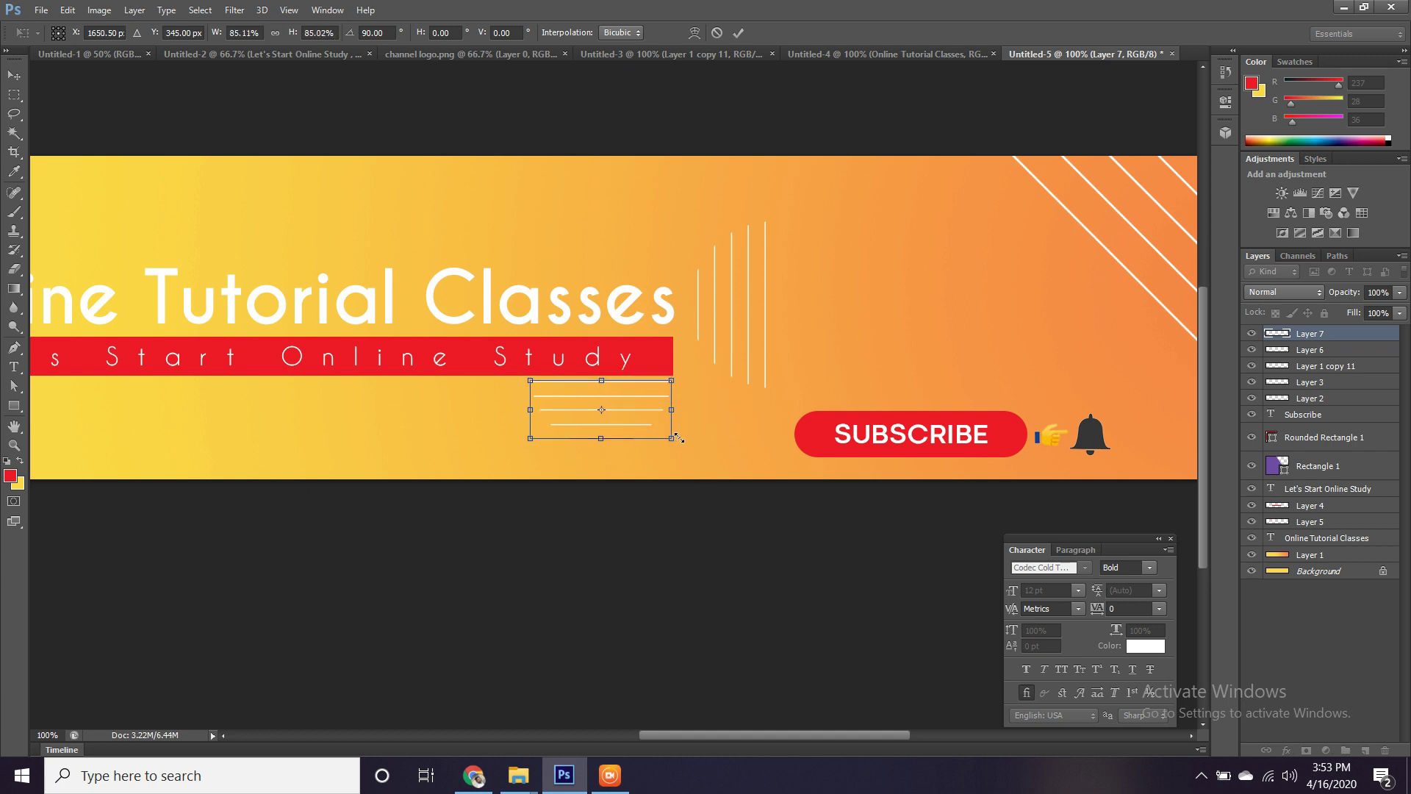
Nudge the horizontal Layer 7 lines into final position at 200% zoom and commit the transform.
{"action": "key", "text": "ctrl+plus"}
{"action": "key", "text": "Up"}
{"action": "key", "text": "Up"}
{"action": "key", "text": "Up"}
{"action": "key", "text": "Up"}
{"action": "key", "text": "Up"}
{"action": "key", "text": "Up"}
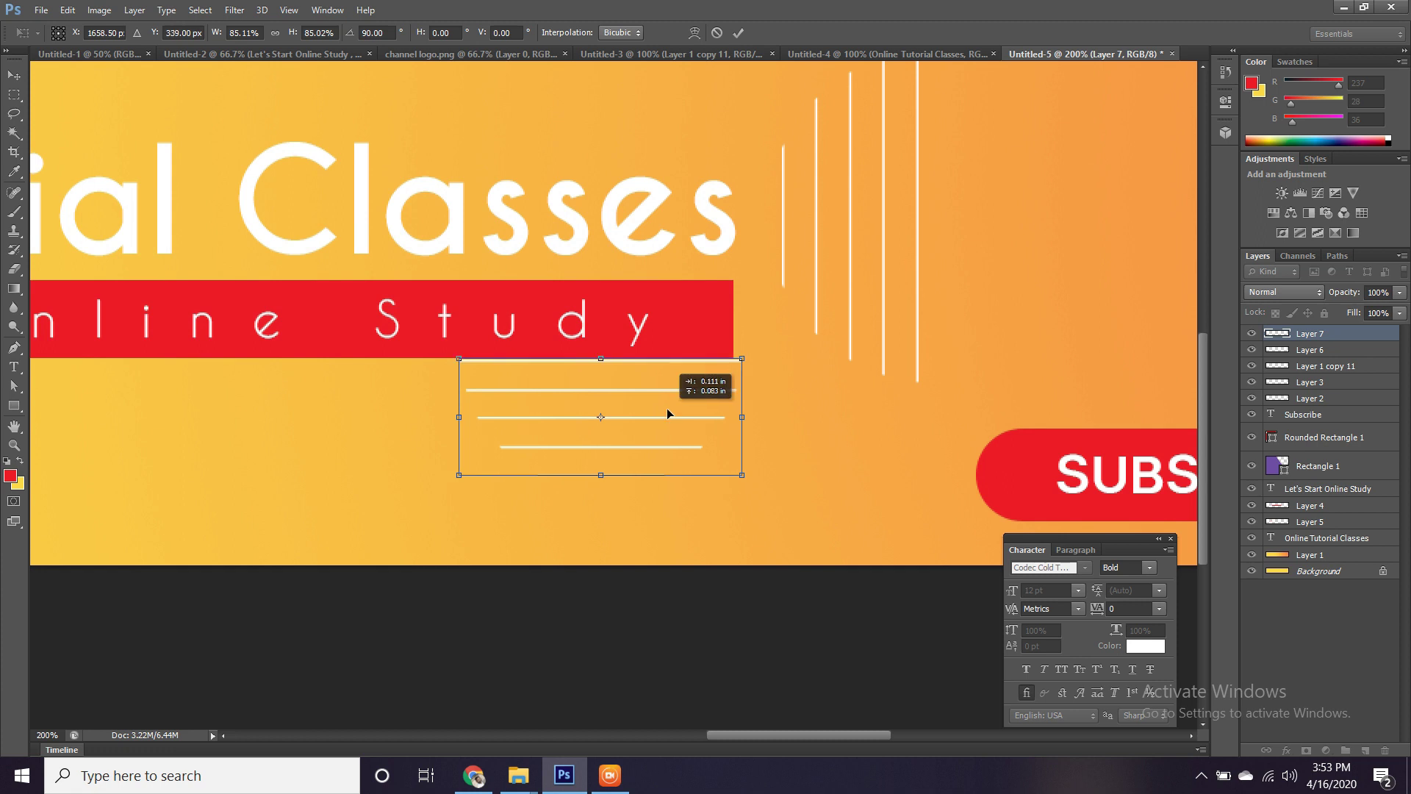
{"action": "key", "text": "Right"}
{"action": "key", "text": "Right"}
{"action": "key", "text": "Return"}
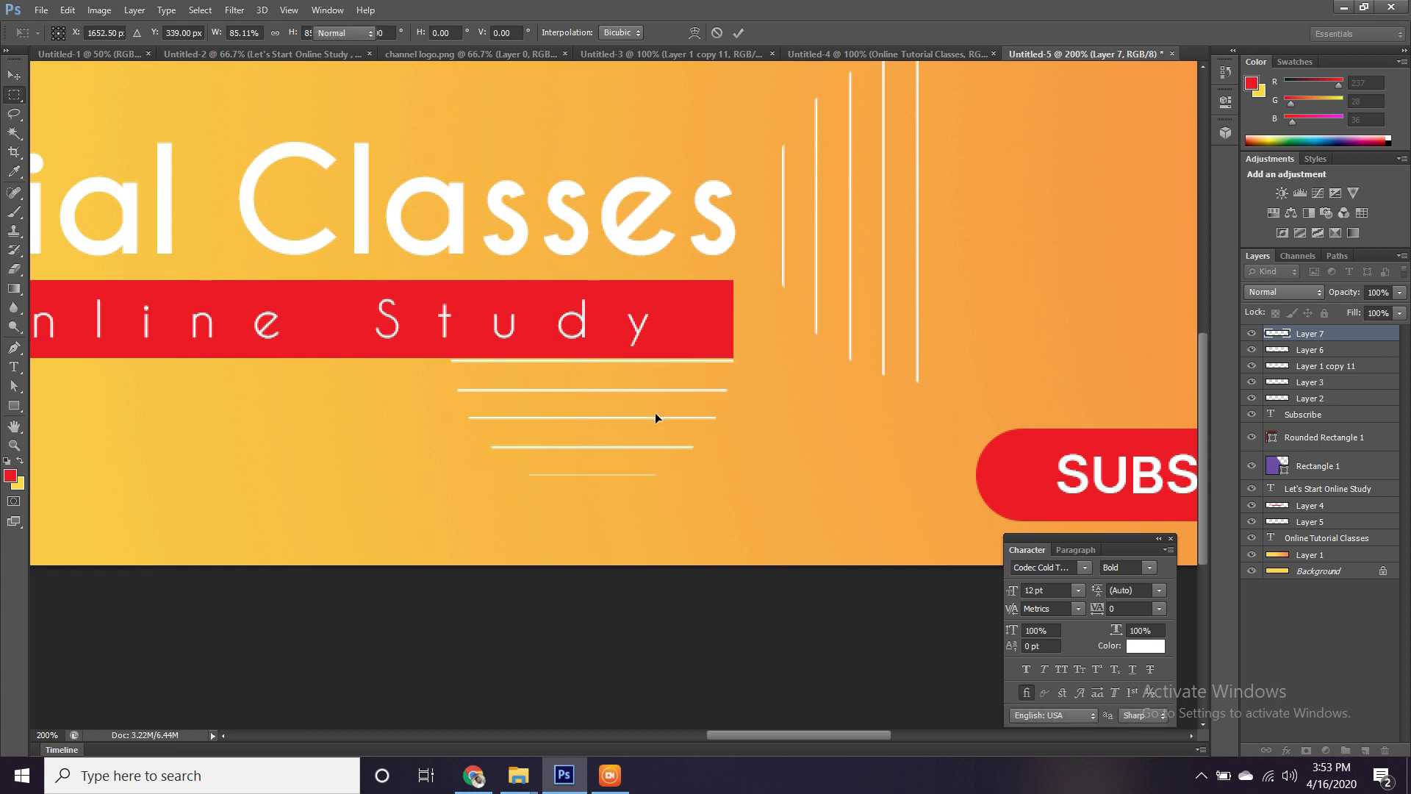
{"action": "left_click_drag", "start_coordinate": [655, 412], "coordinate": [803, 602]}
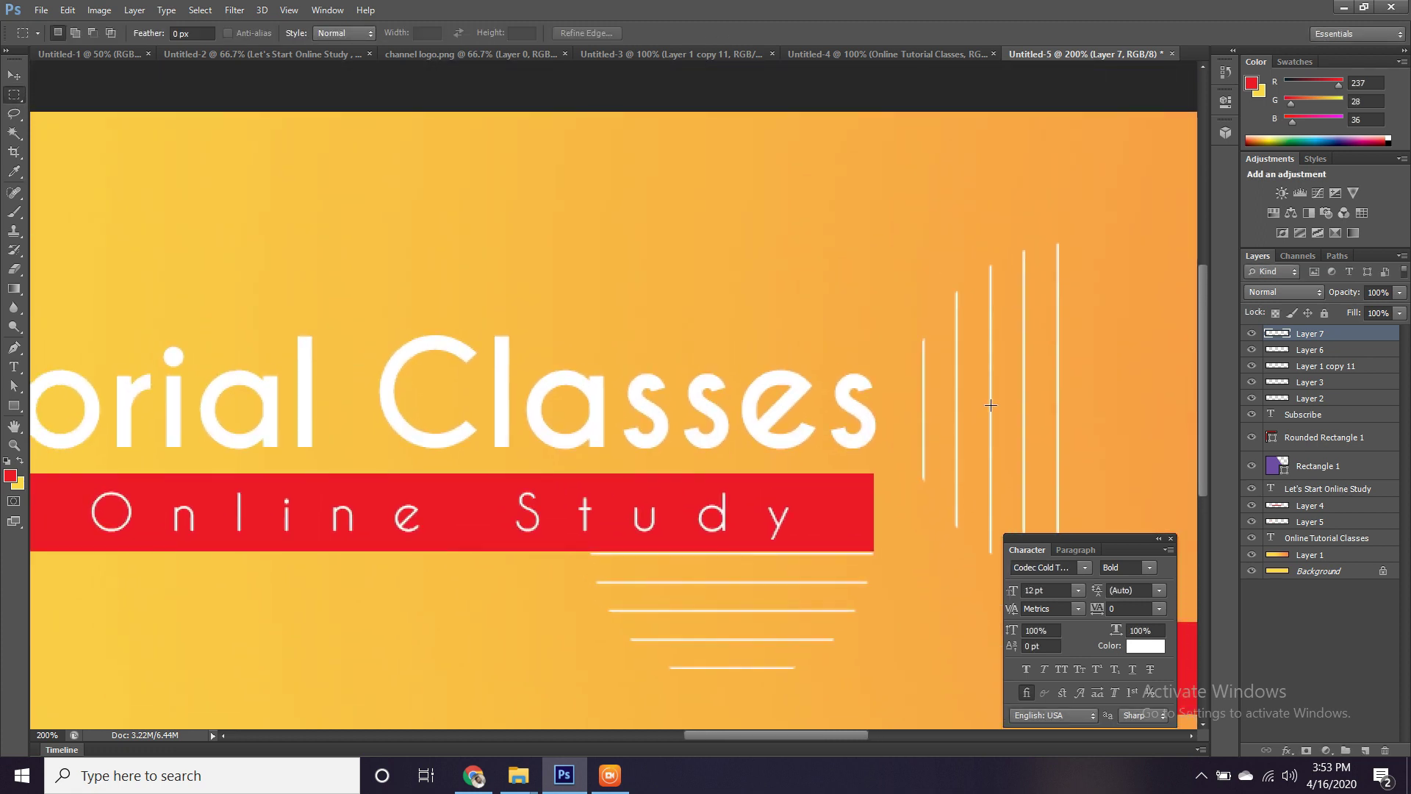
Move the Layer 6 line cluster over the title's left end and rotate it 90° to horizontal.
{"action": "key", "text": "v"}
{"action": "left_click_drag", "start_coordinate": [1026, 391], "coordinate": [512, 304]}
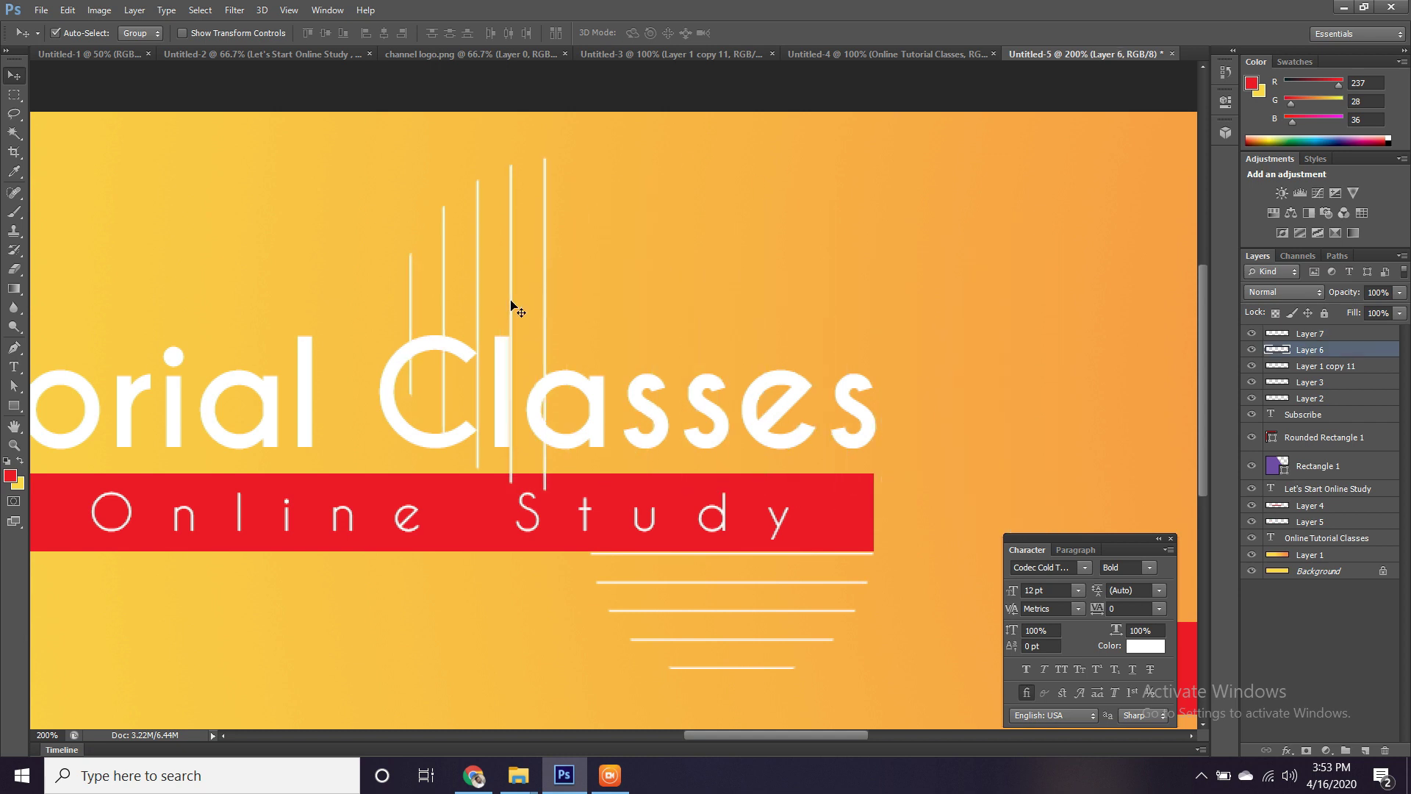
{"action": "key", "text": "ctrl+t"}
{"action": "key", "text": "ctrl+minus"}
{"action": "key", "text": "ctrl+minus"}
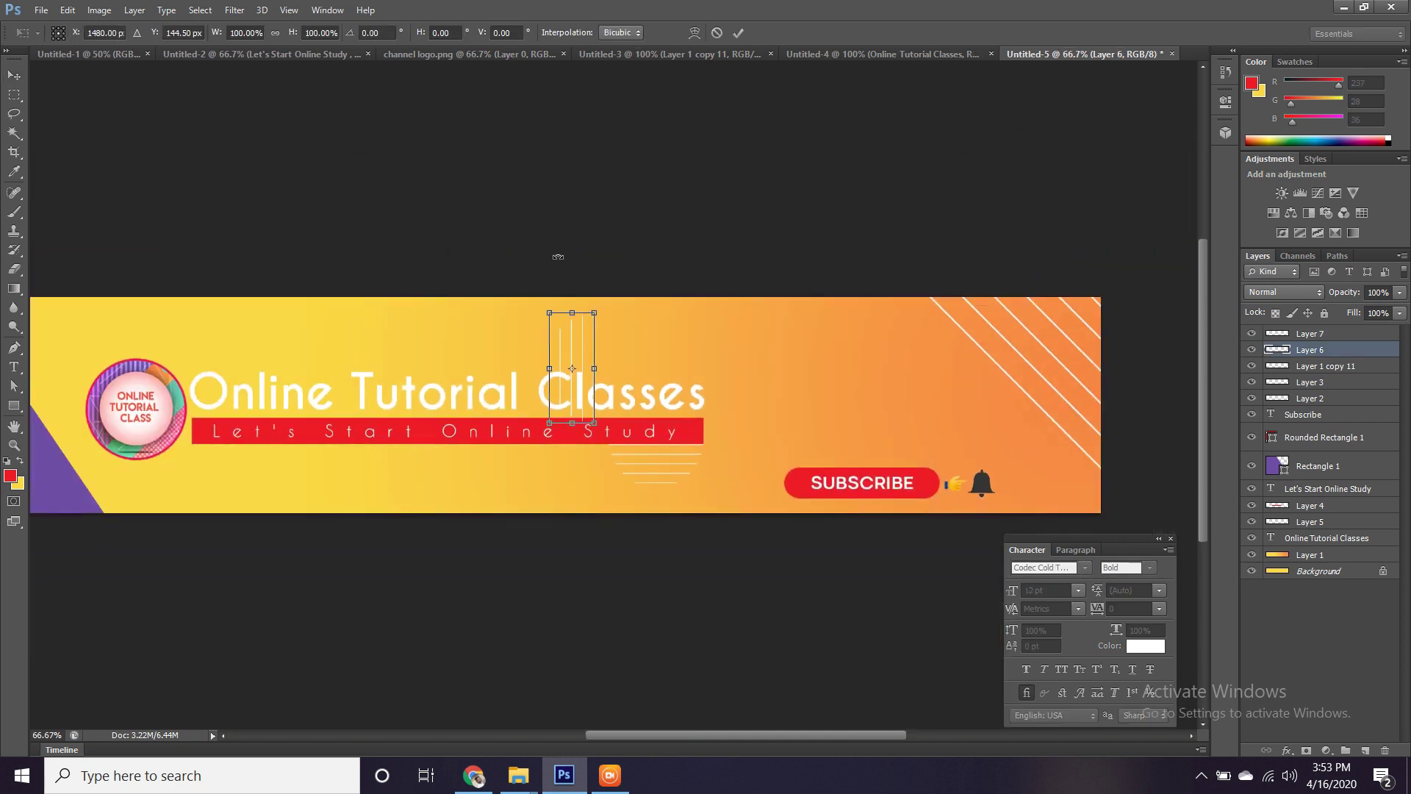
{"action": "left_click_drag", "start_coordinate": [600, 294], "coordinate": [270, 358]}
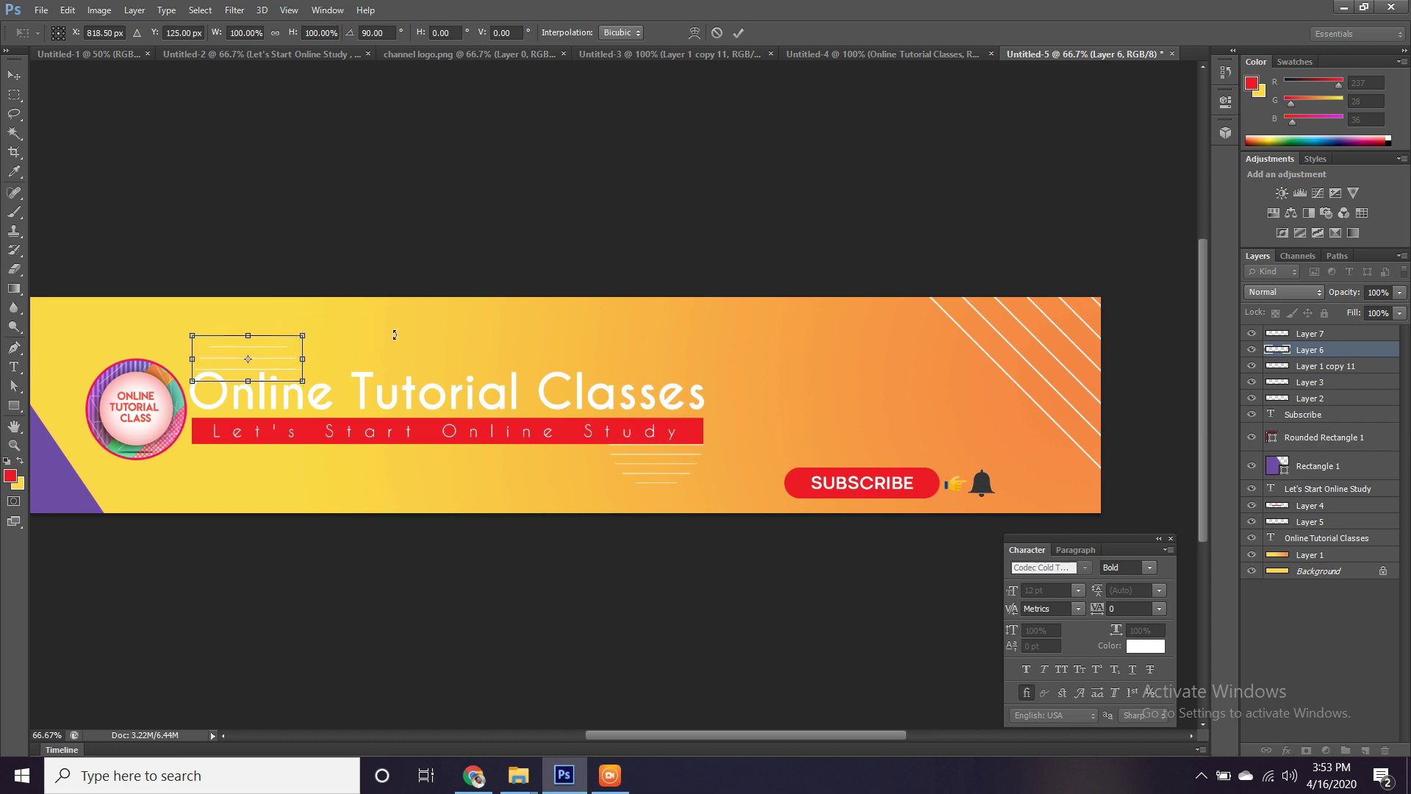
{"action": "key", "text": "Return"}
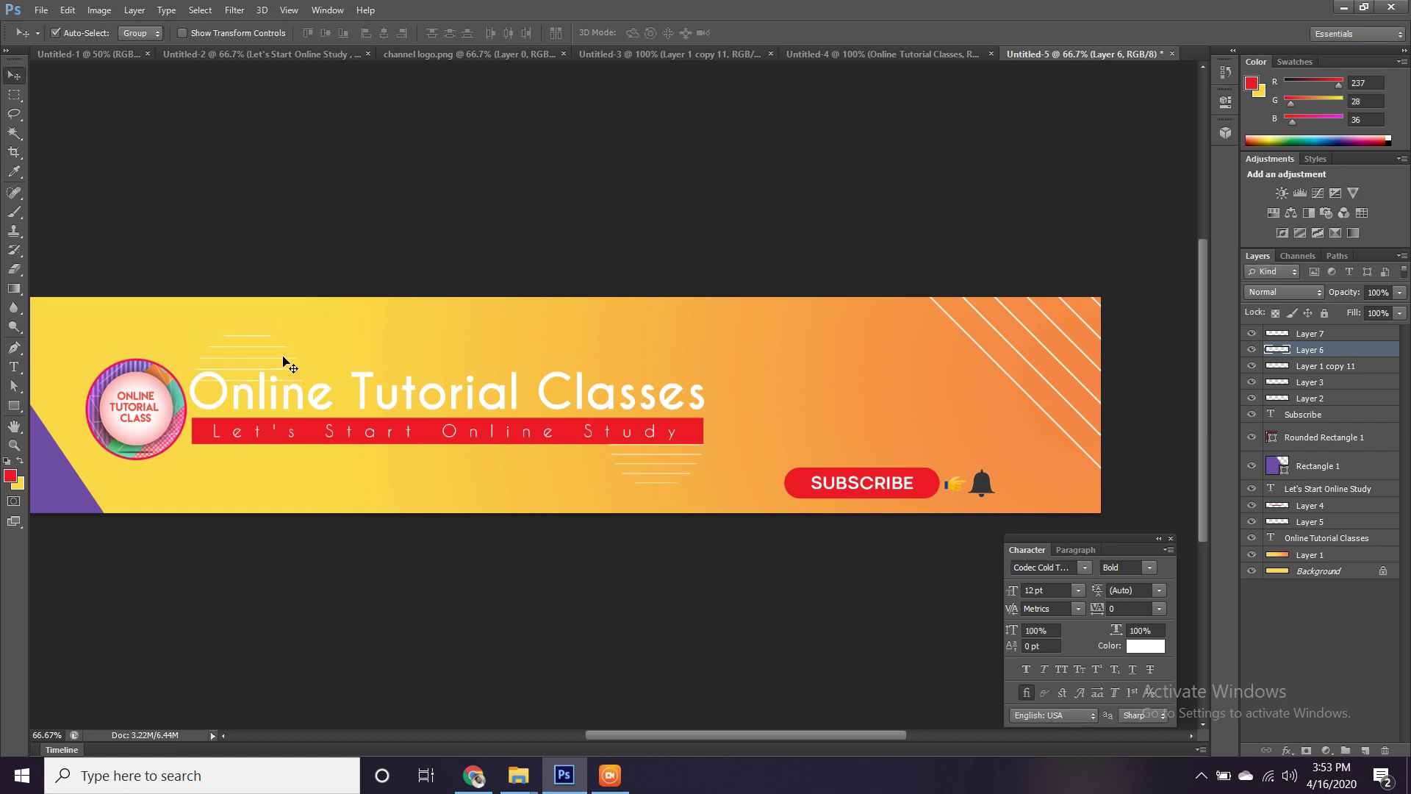
Zoom to 100% on the logo side and try a rectangular selection around 'Online', then deselect.
{"action": "key", "text": "ctrl+plus"}
{"action": "key", "text": "ctrl+plus"}
{"action": "left_click_drag", "start_coordinate": [284, 365], "coordinate": [567, 371]}
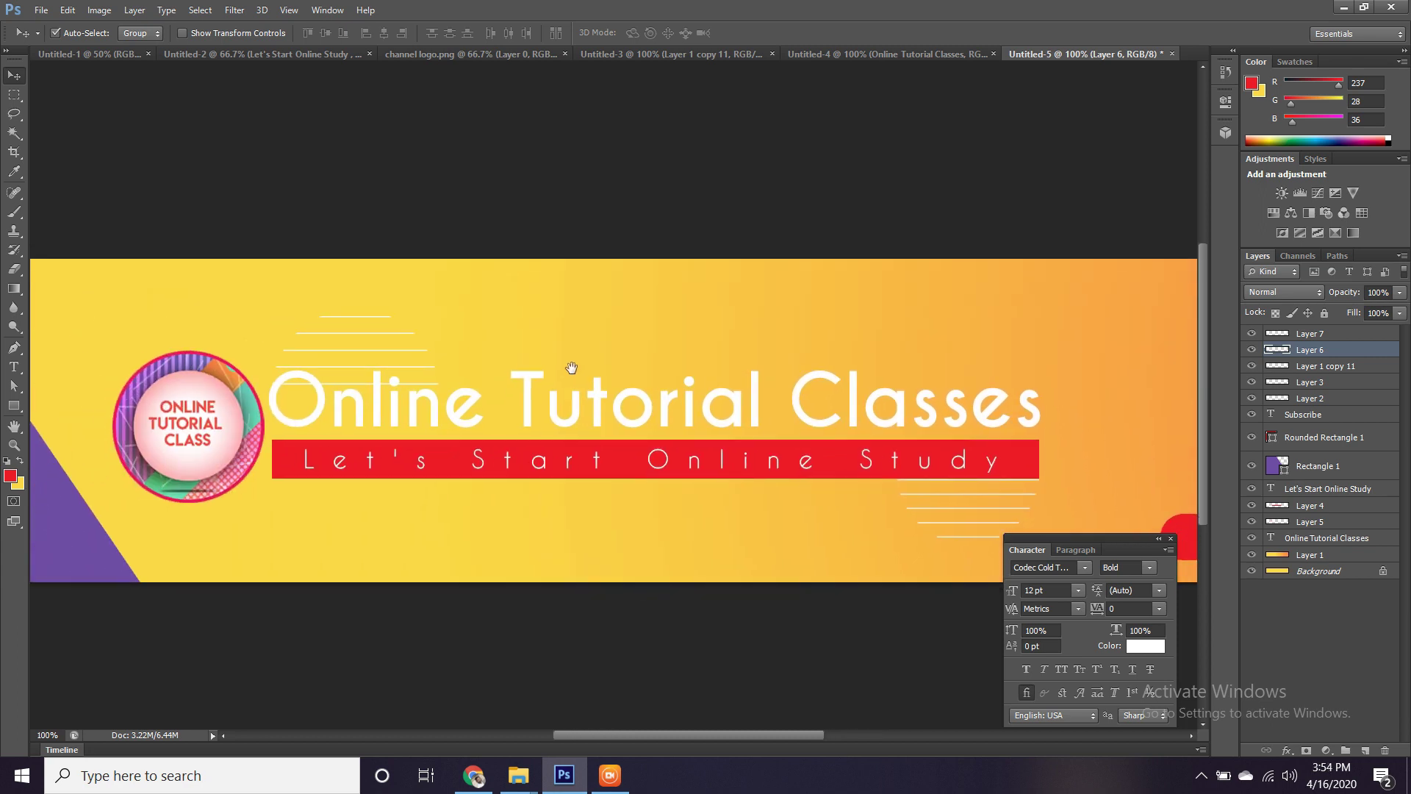
{"action": "left_click", "coordinate": [14, 95]}
{"action": "left_click_drag", "start_coordinate": [267, 379], "coordinate": [493, 412]}
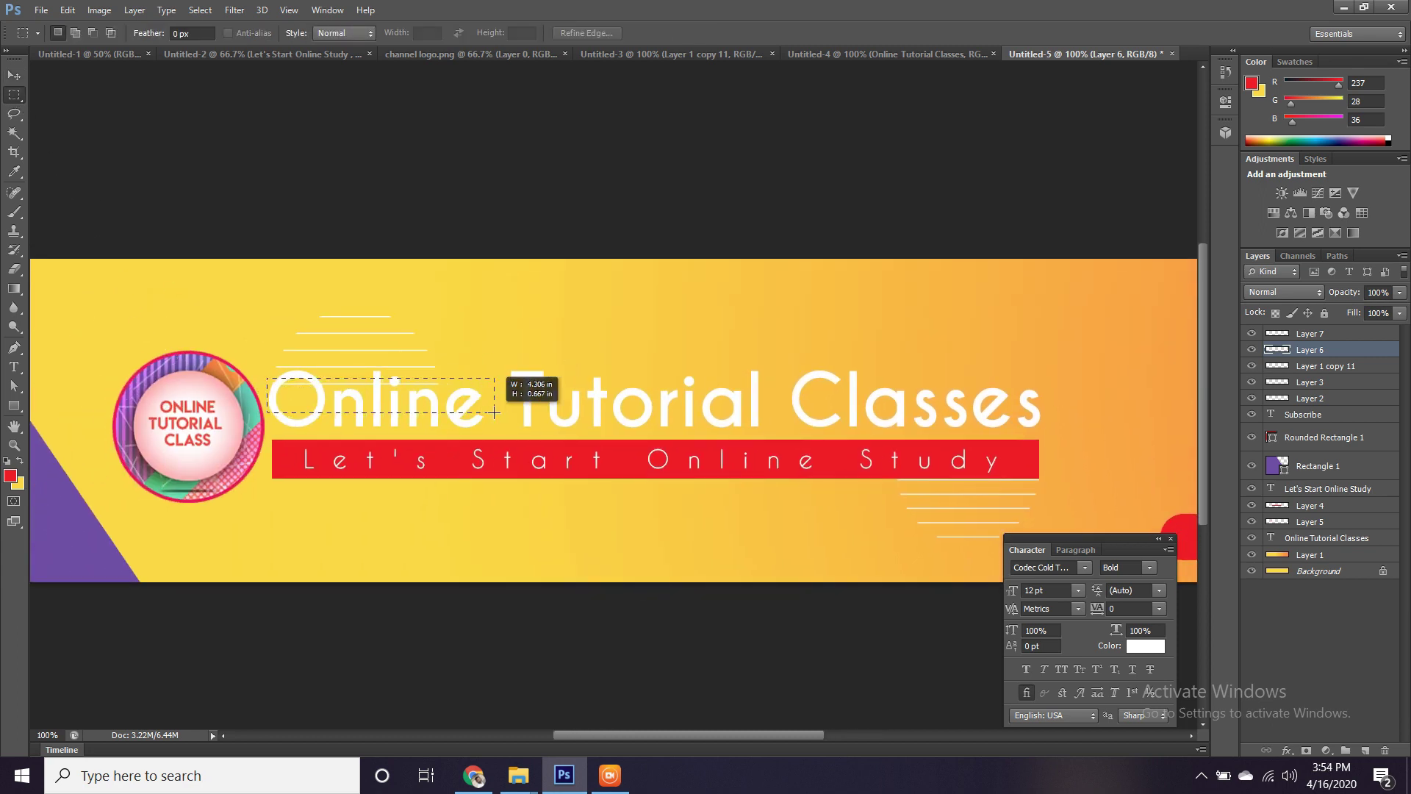
{"action": "key", "text": "ctrl+d"}
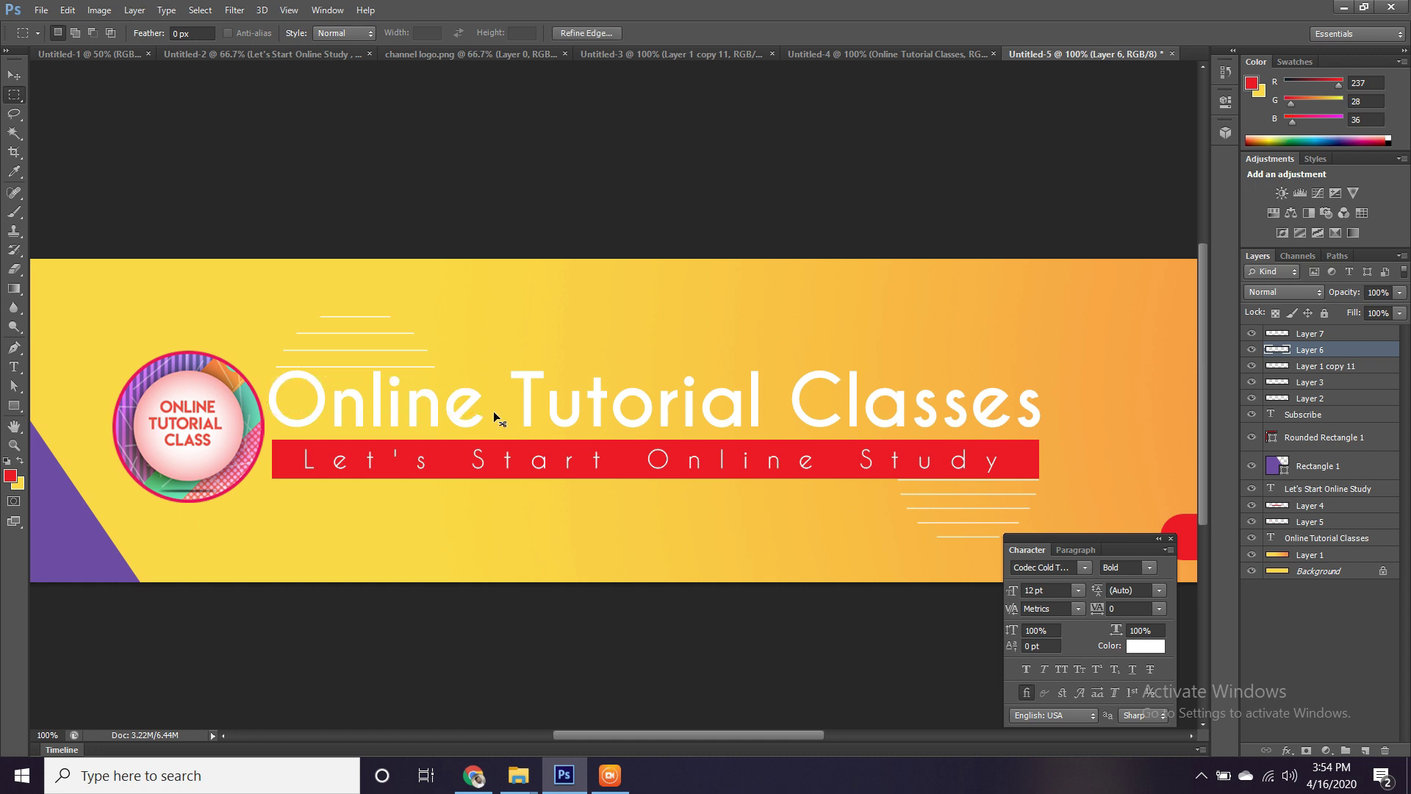
Go through the document tabs to the Untitled-3 lines-and-dots sheet.
{"action": "left_click_drag", "start_coordinate": [564, 391], "coordinate": [620, 337]}
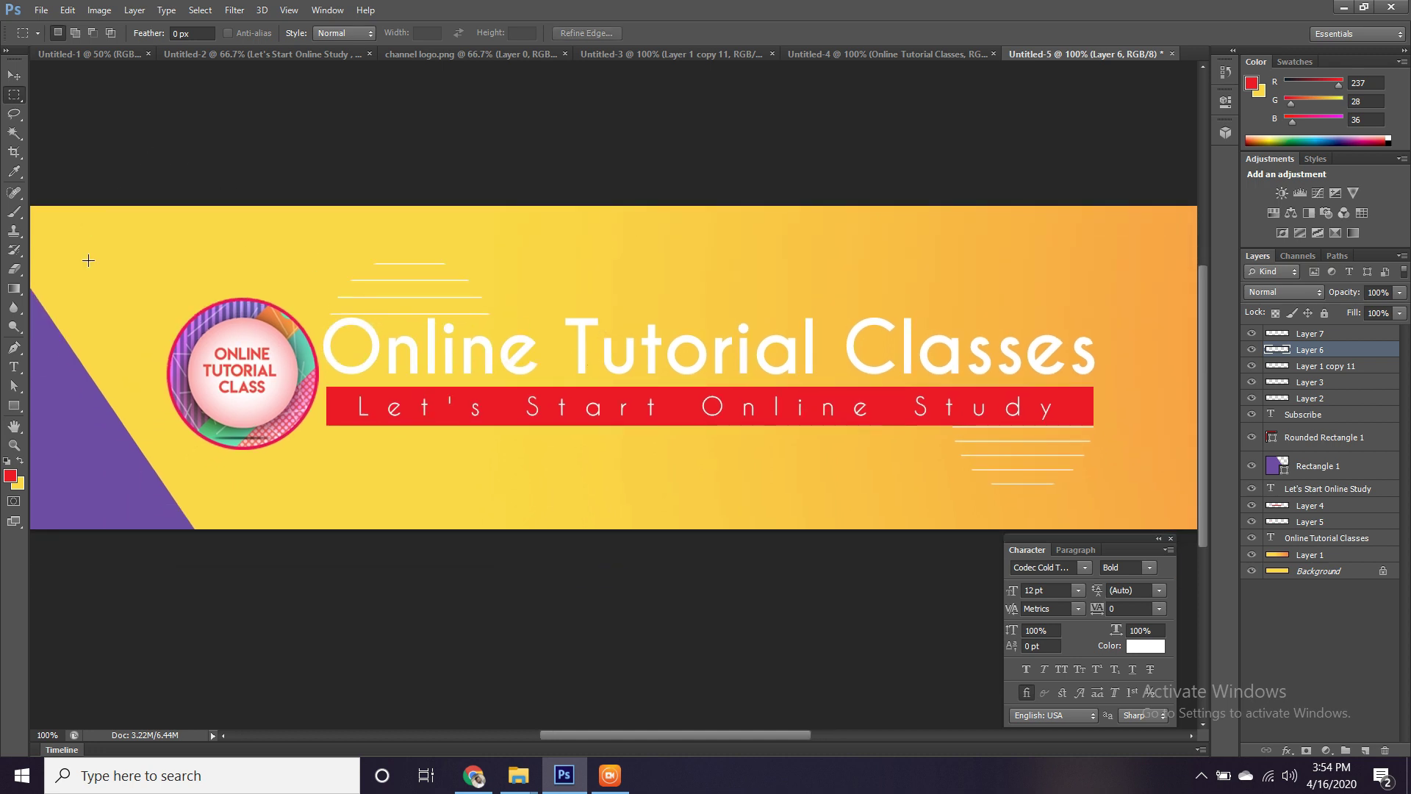
{"action": "left_click", "coordinate": [918, 51]}
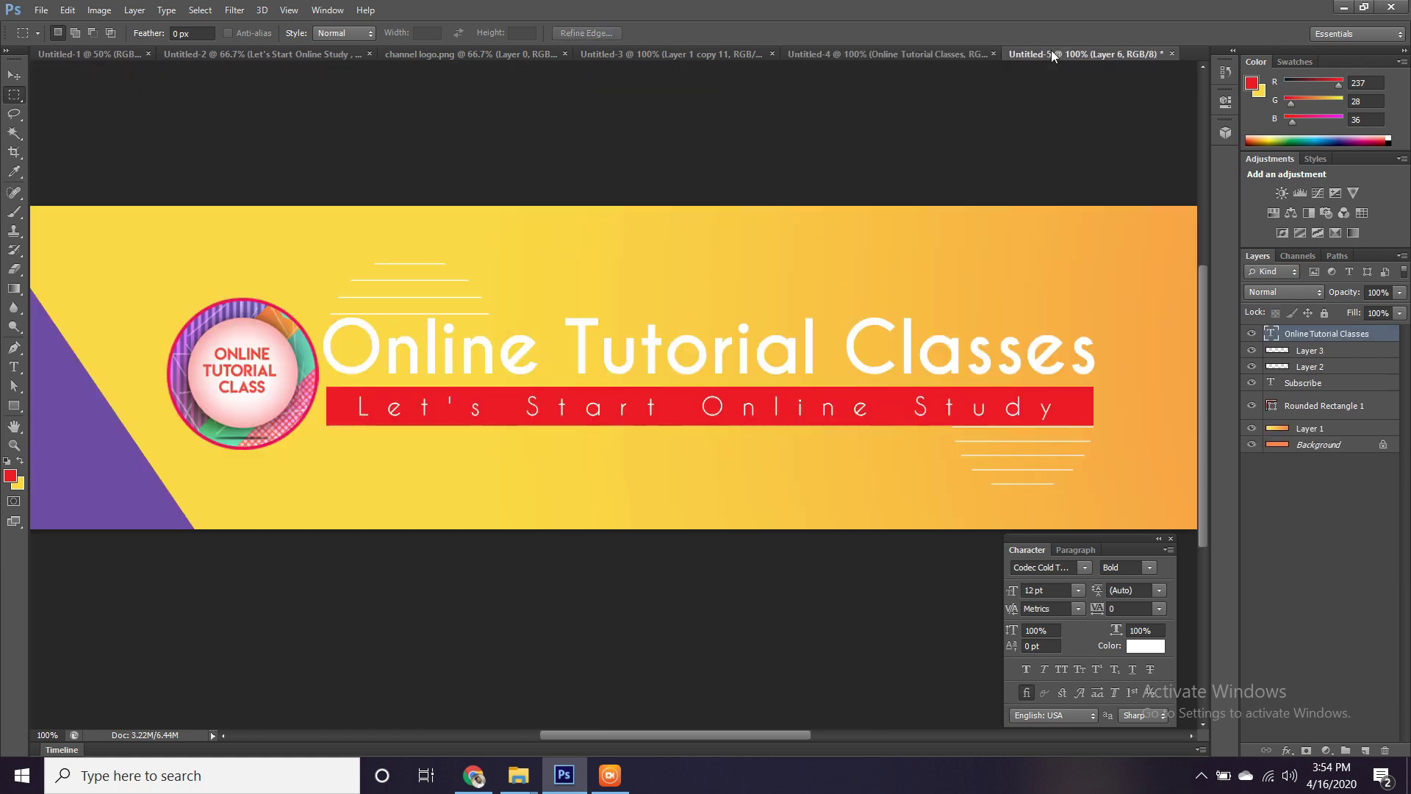
{"action": "left_click", "coordinate": [1051, 51]}
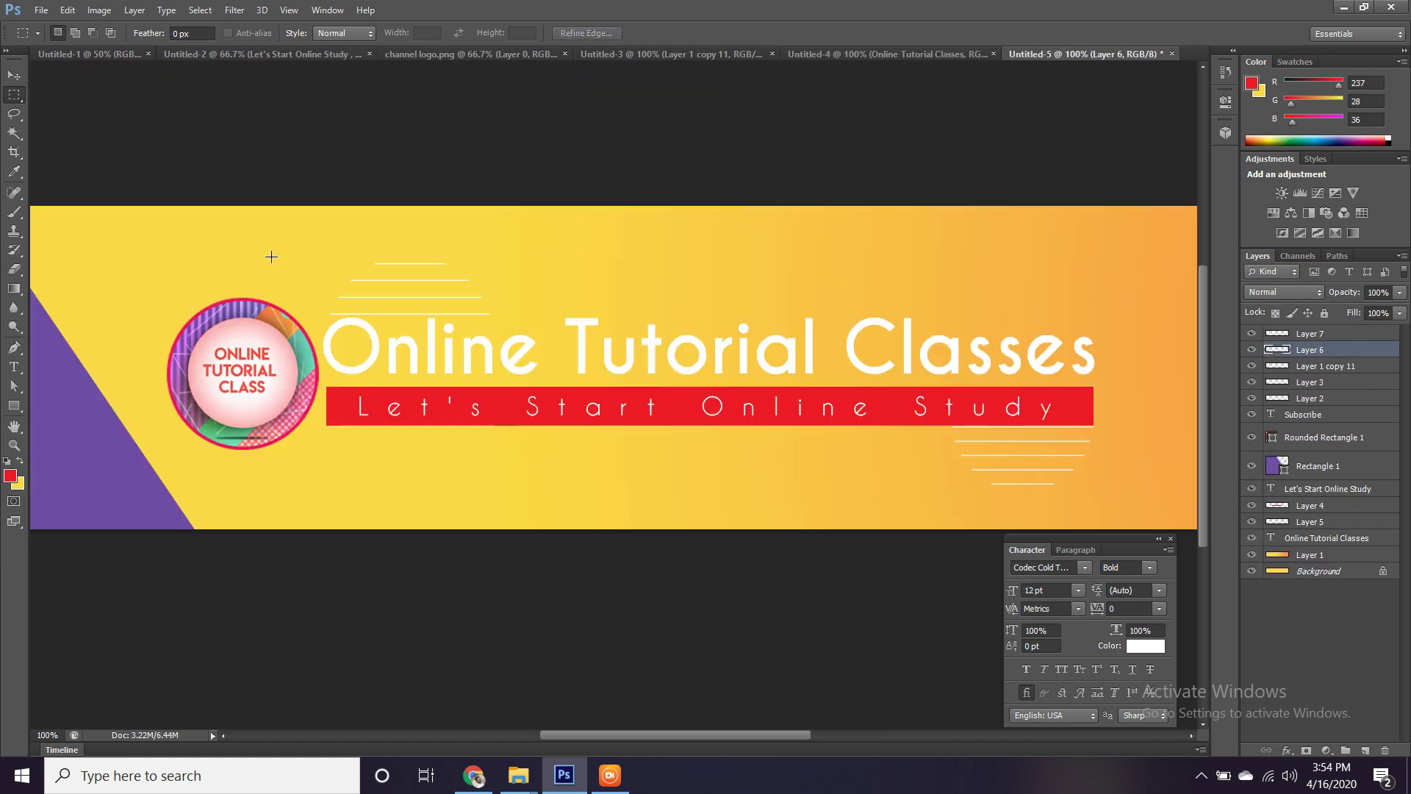
{"action": "left_click", "coordinate": [620, 52]}
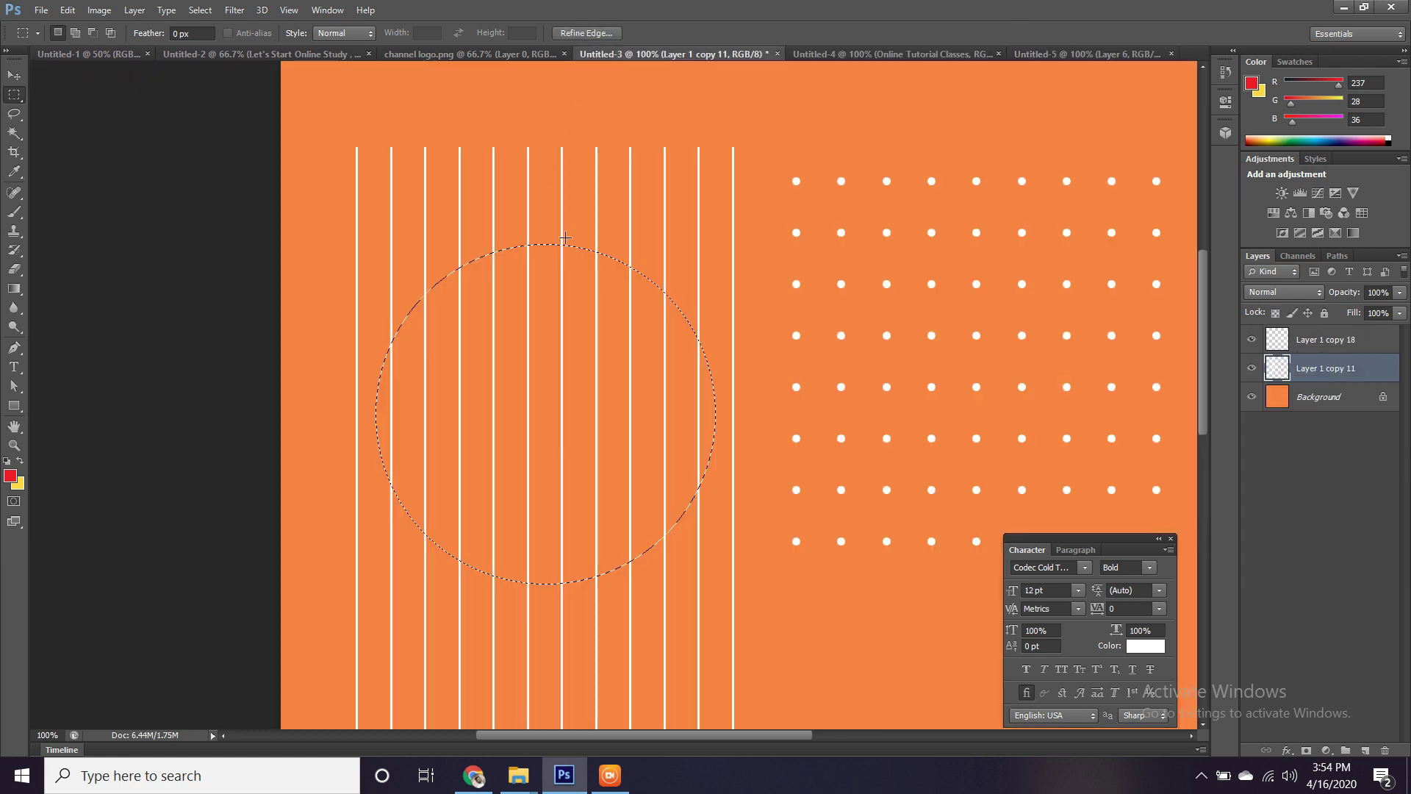
Deselect, then with the Pen tool anchor the bottom of the leftmost and rightmost white lines.
{"action": "key", "text": "ctrl+d"}
{"action": "left_click", "coordinate": [12, 347]}
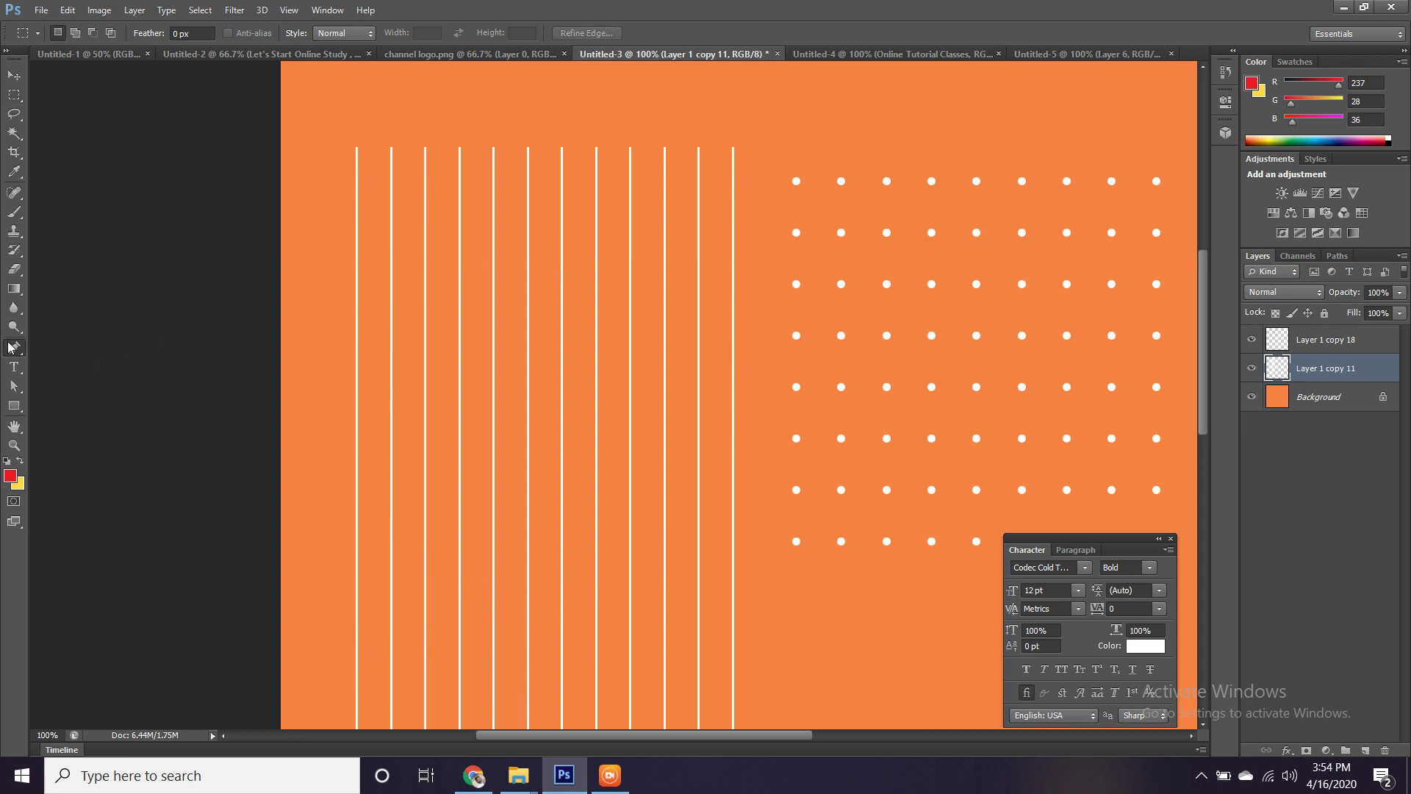
{"action": "left_click", "coordinate": [354, 556]}
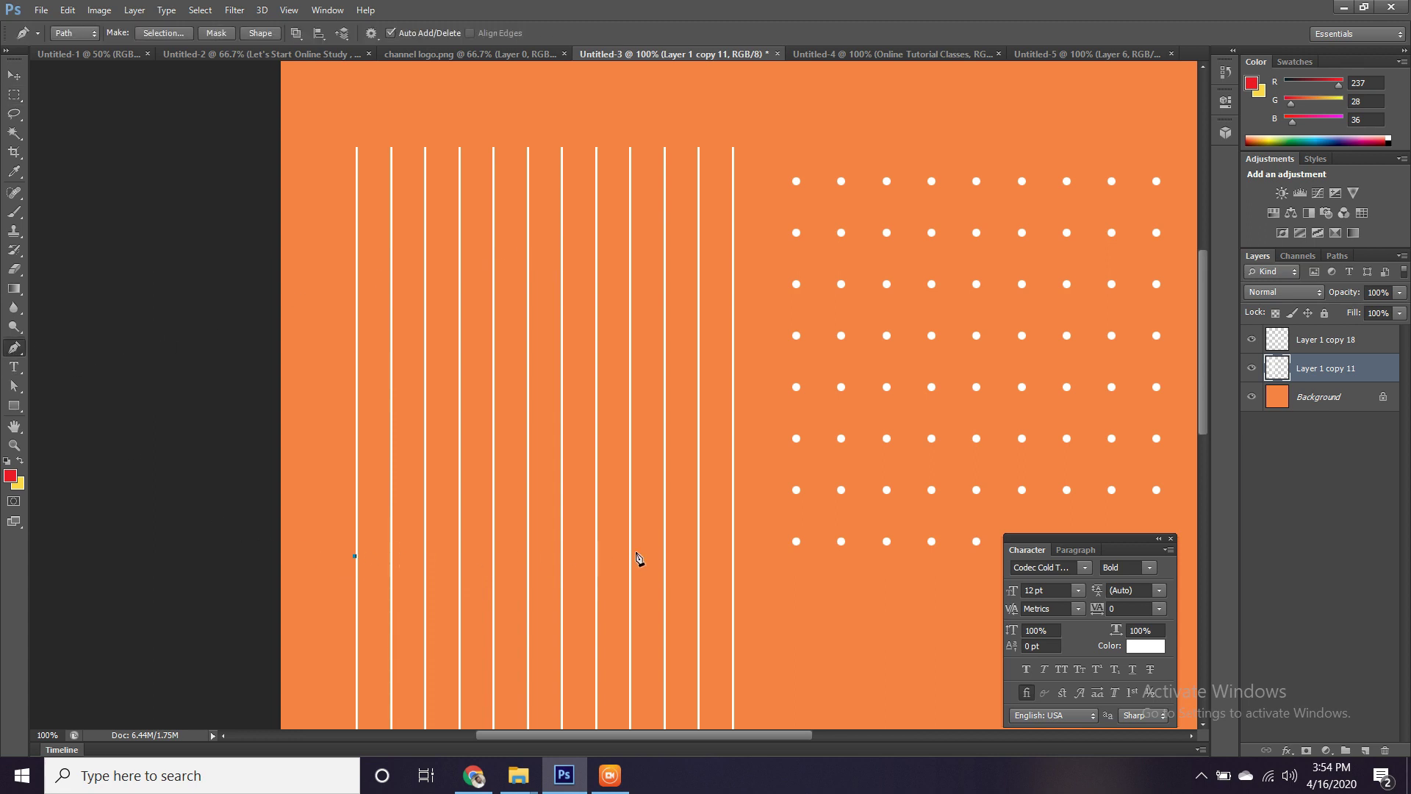
{"action": "left_click", "coordinate": [735, 556]}
Close the triangle path, convert it to a selection, and drag the lines into the banner as Layer 8.
{"action": "left_click", "coordinate": [354, 557]}
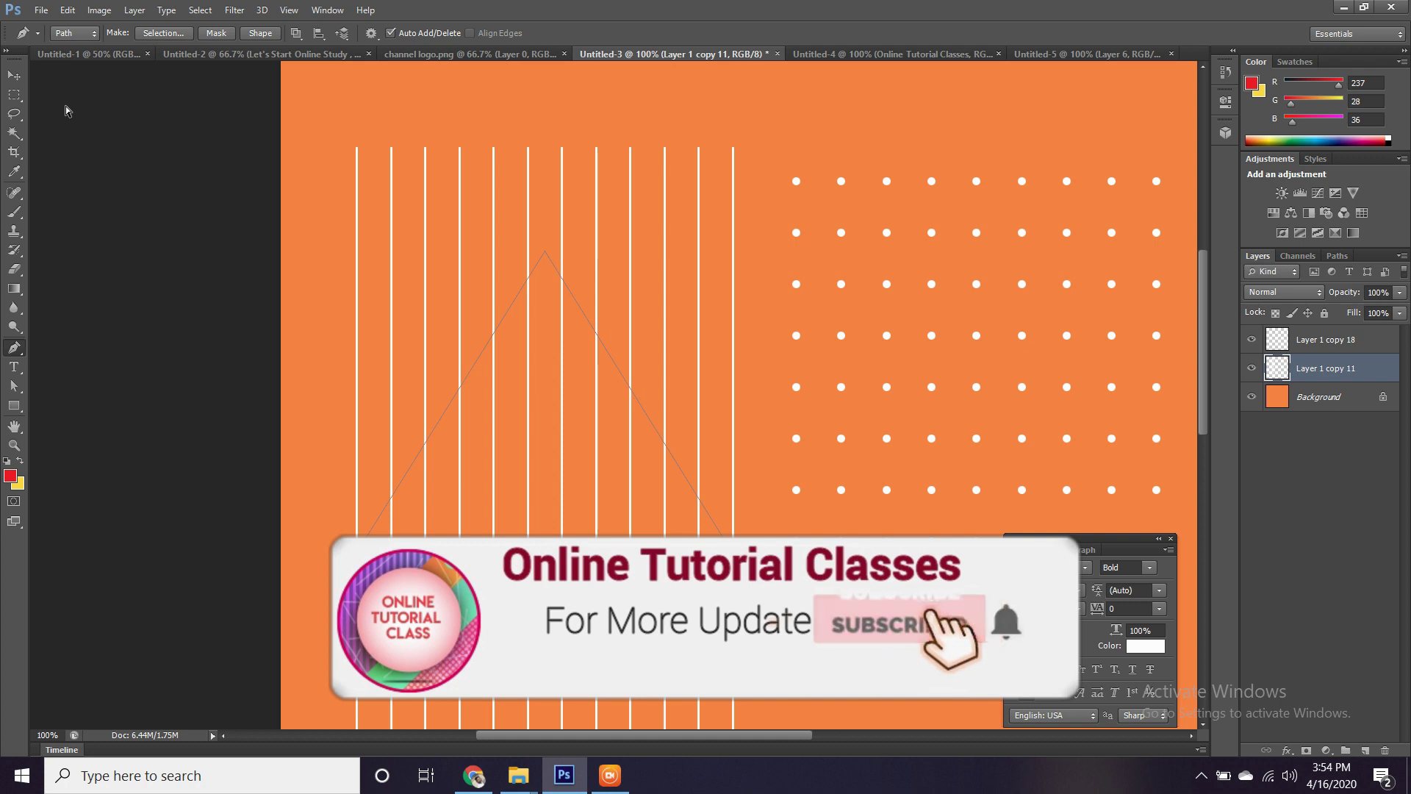
{"action": "key", "text": "ctrl+Return"}
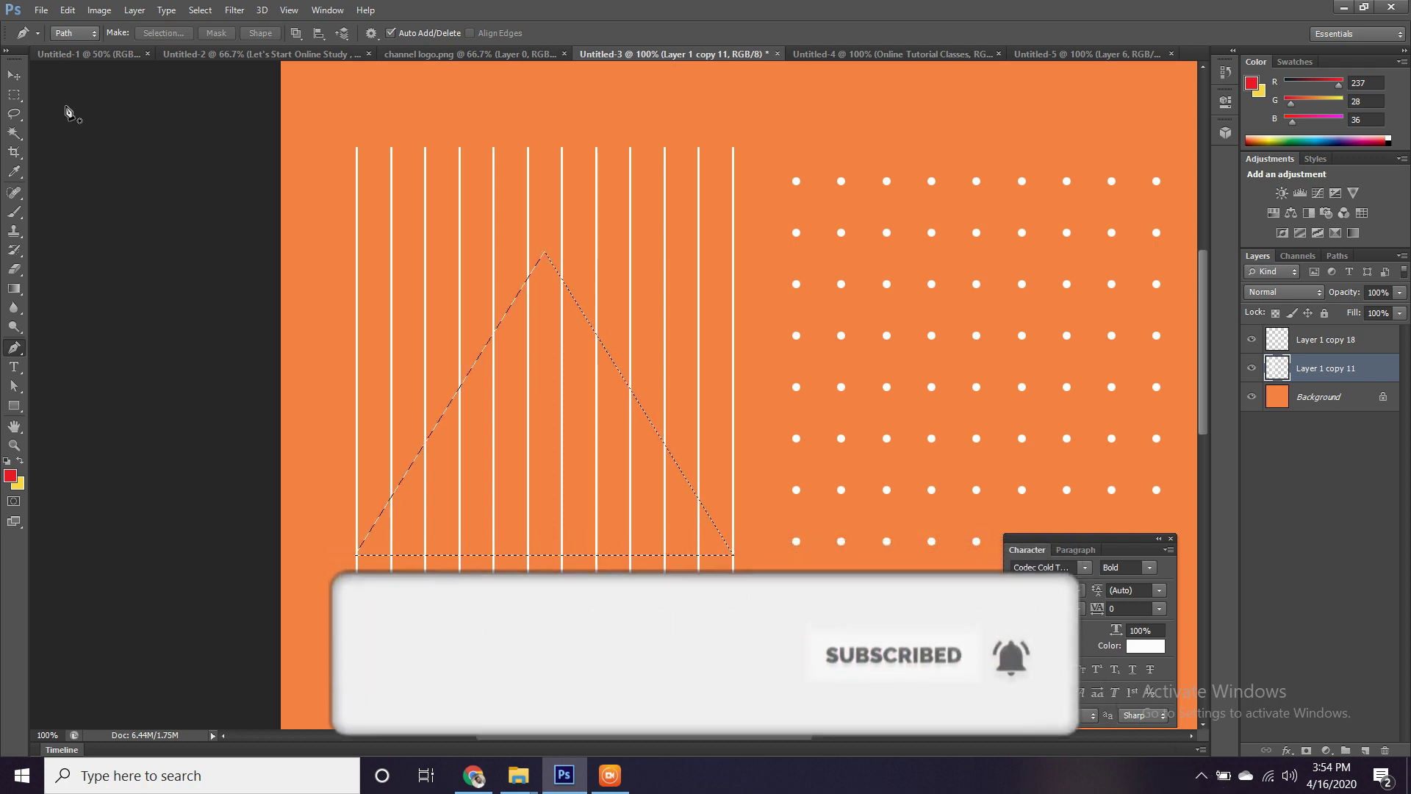
{"action": "key", "text": "v"}
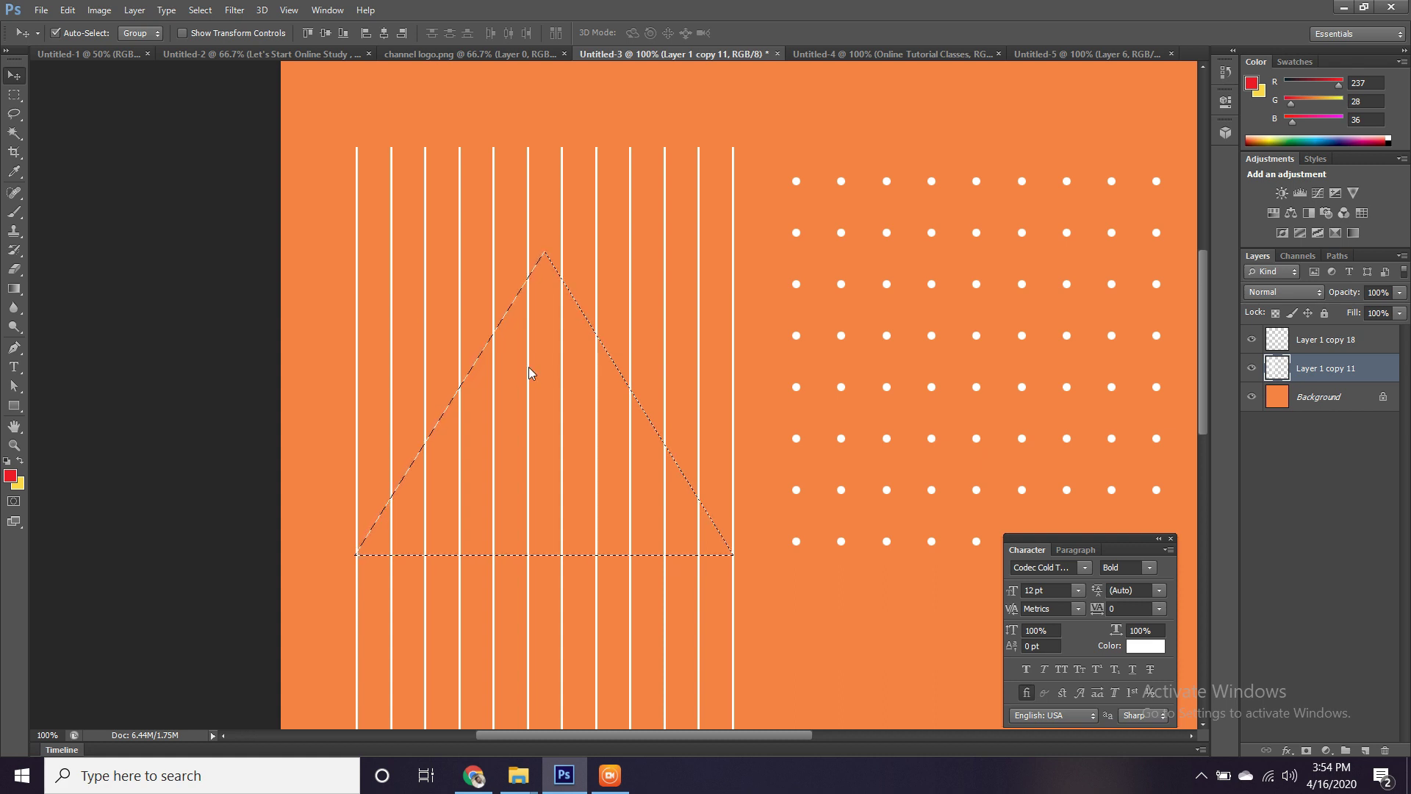
{"action": "left_click_drag", "start_coordinate": [529, 372], "coordinate": [239, 290]}
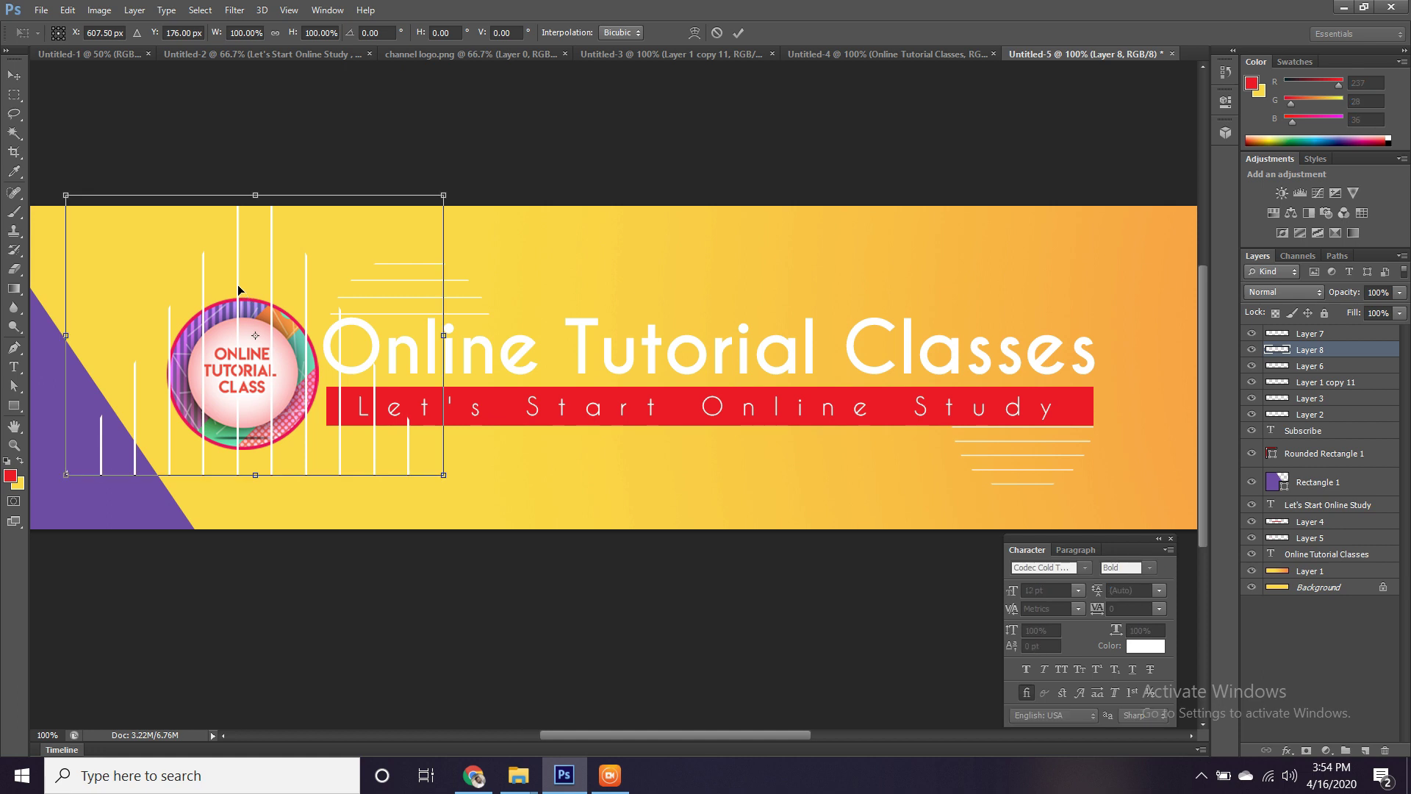
Flip Layer 8 vertically, narrow it to about 83%, and hang it from the banner's top-left edge.
{"action": "right_click", "coordinate": [264, 263]}
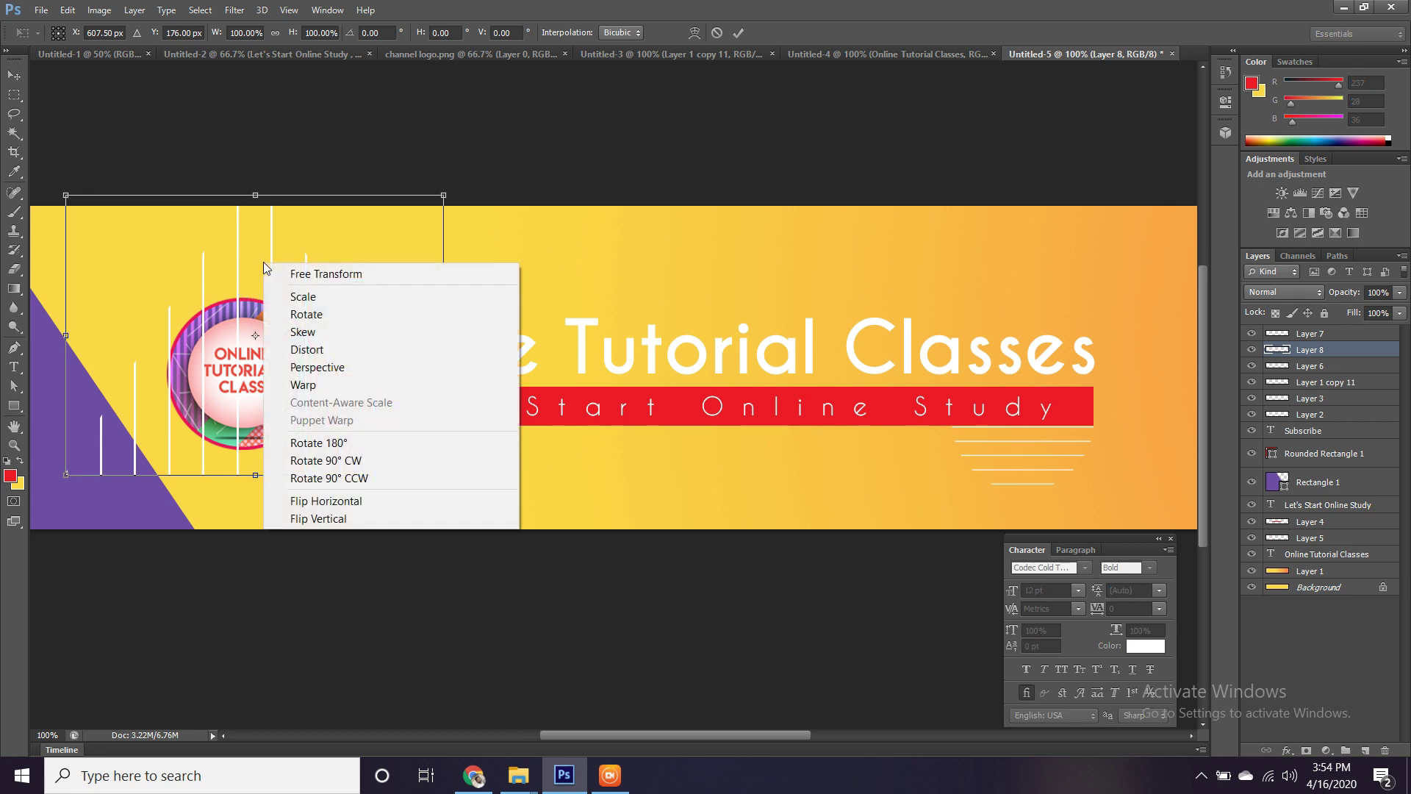
{"action": "left_click", "coordinate": [339, 520]}
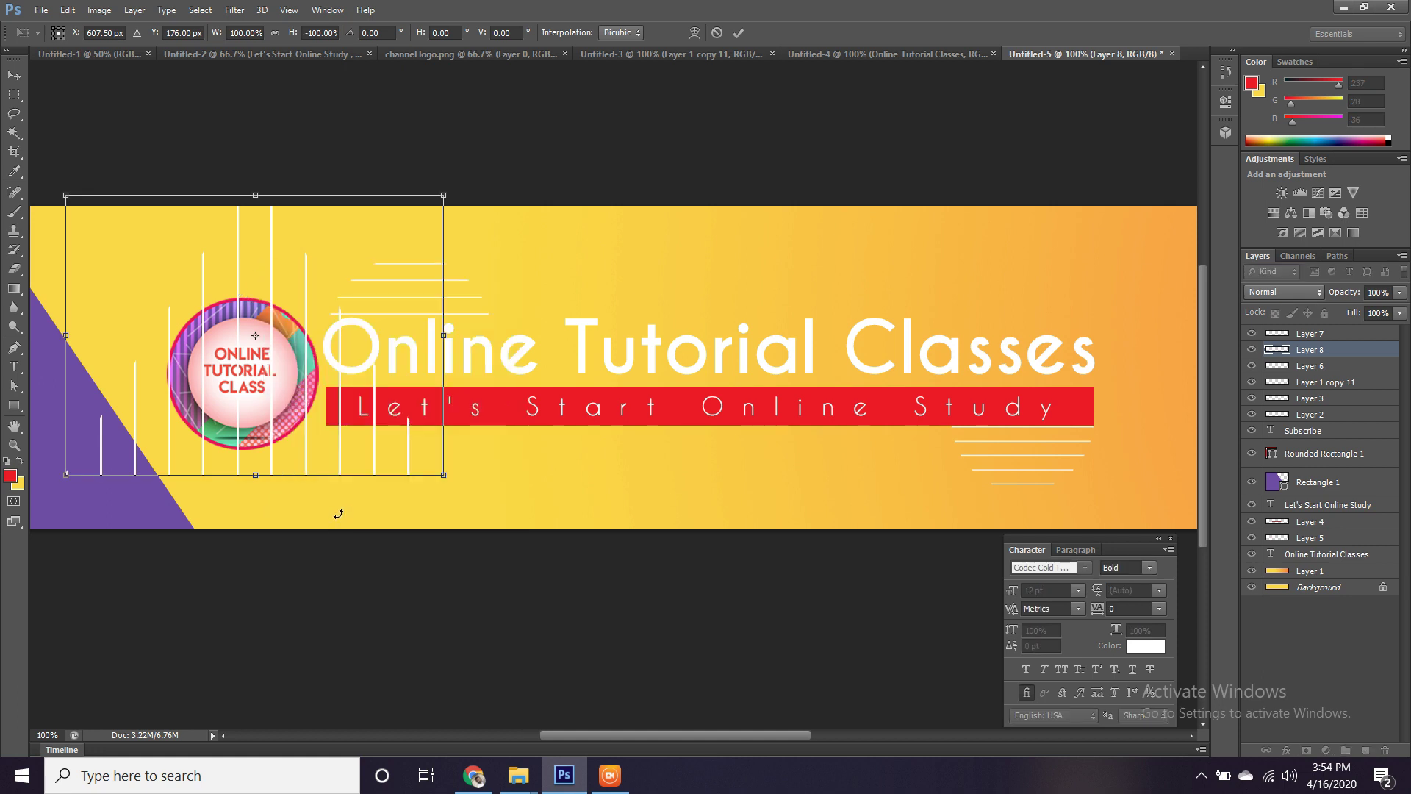
{"action": "left_click_drag", "start_coordinate": [272, 284], "coordinate": [270, 269]}
{"action": "key", "text": "Down"}
{"action": "key", "text": "Down"}
{"action": "key", "text": "Down"}
{"action": "key", "text": "Down"}
{"action": "key", "text": "Down"}
{"action": "key", "text": "Down"}
{"action": "key", "text": "Down"}
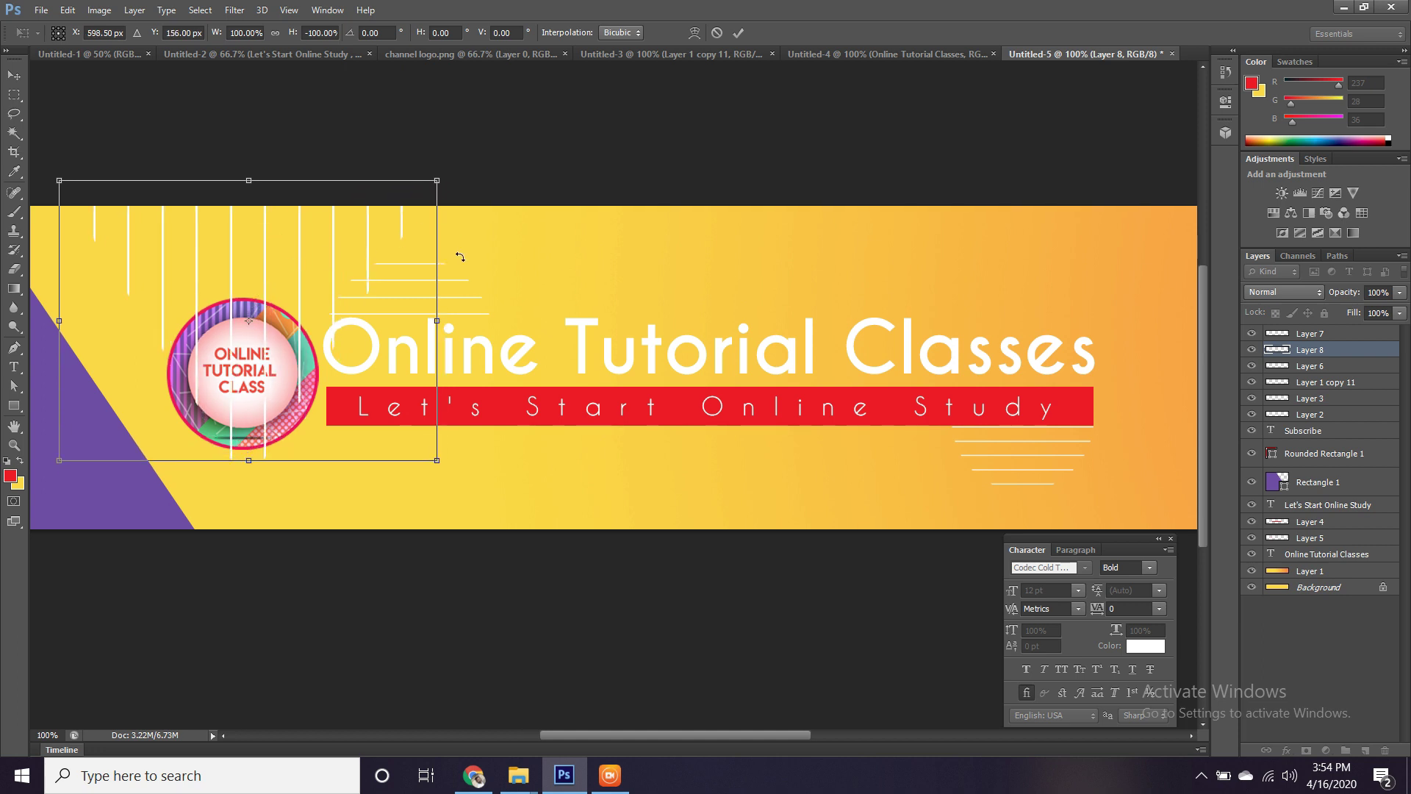
{"action": "left_click_drag", "start_coordinate": [434, 321], "coordinate": [373, 321]}
{"action": "key", "text": "shift+Right"}
{"action": "key", "text": "shift+Right"}
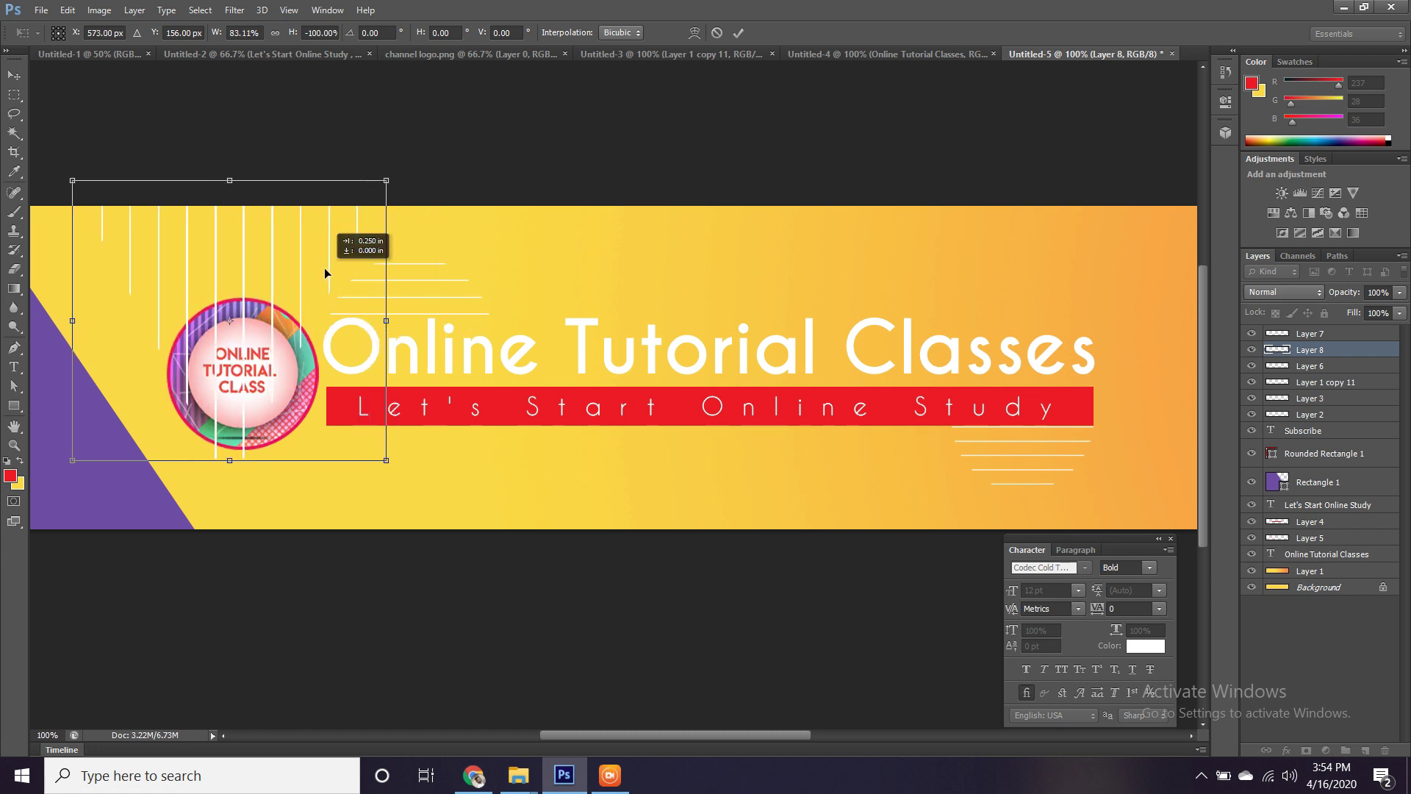
{"action": "key", "text": "Return"}
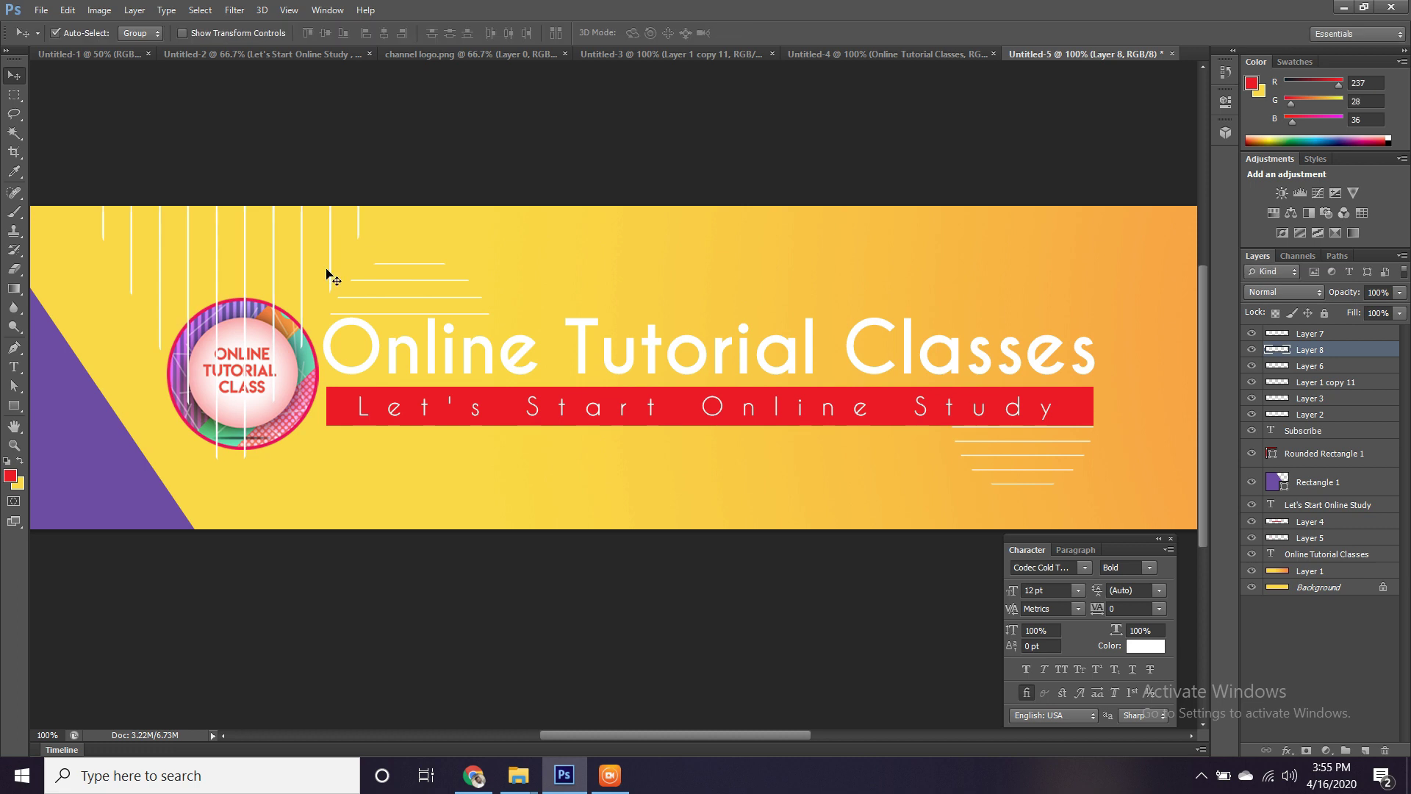
{"action": "key", "text": "ctrl+bracketleft"}
{"action": "key", "text": "ctrl+bracketleft"}
{"action": "key", "text": "ctrl+bracketleft"}
{"action": "key", "text": "ctrl+bracketleft"}
{"action": "key", "text": "ctrl+bracketleft"}
{"action": "key", "text": "ctrl+bracketleft"}
{"action": "key", "text": "ctrl+bracketleft"}
{"action": "key", "text": "ctrl+bracketleft"}
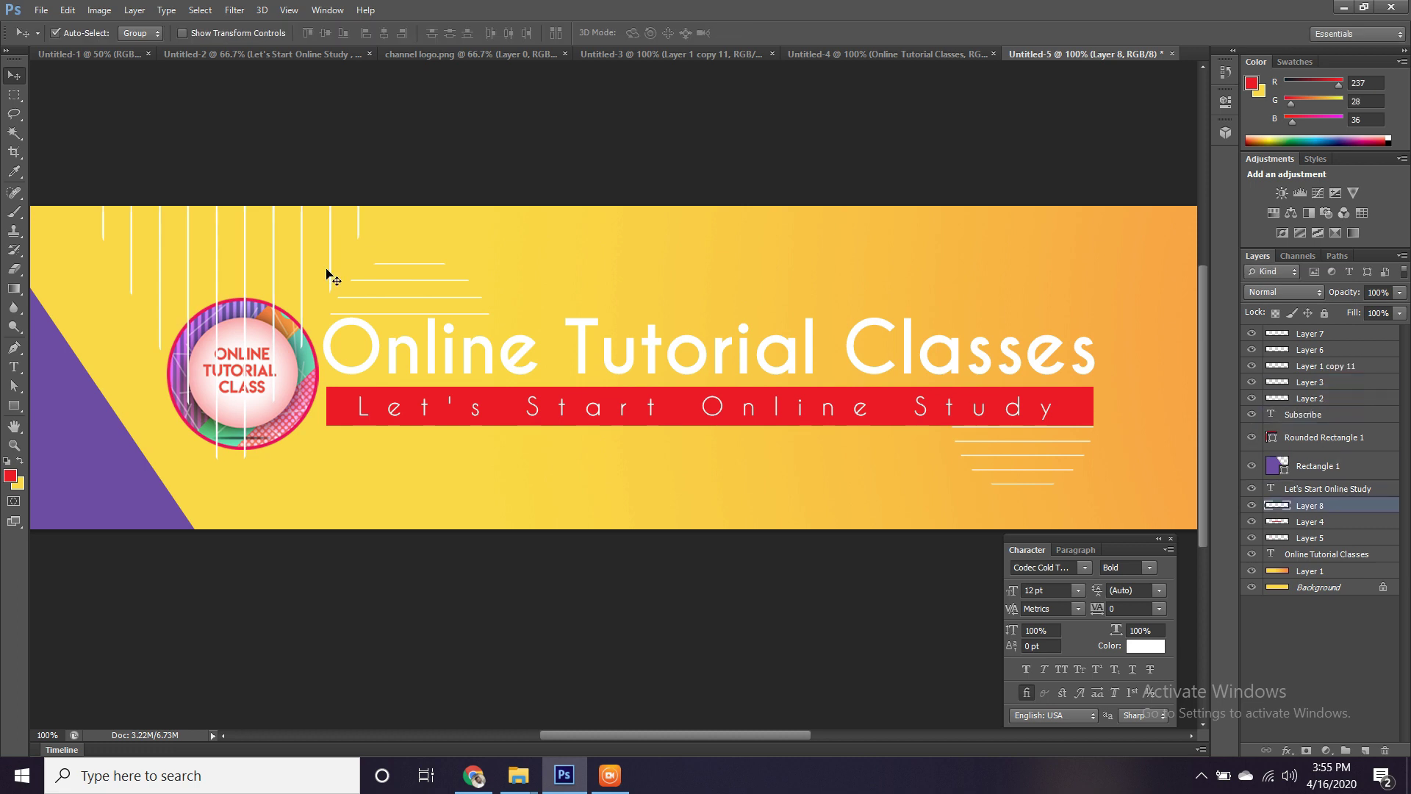
{"action": "key", "text": "ctrl+bracketleft"}
{"action": "key", "text": "ctrl+bracketleft"}
{"action": "key", "text": "ctrl+bracketleft"}
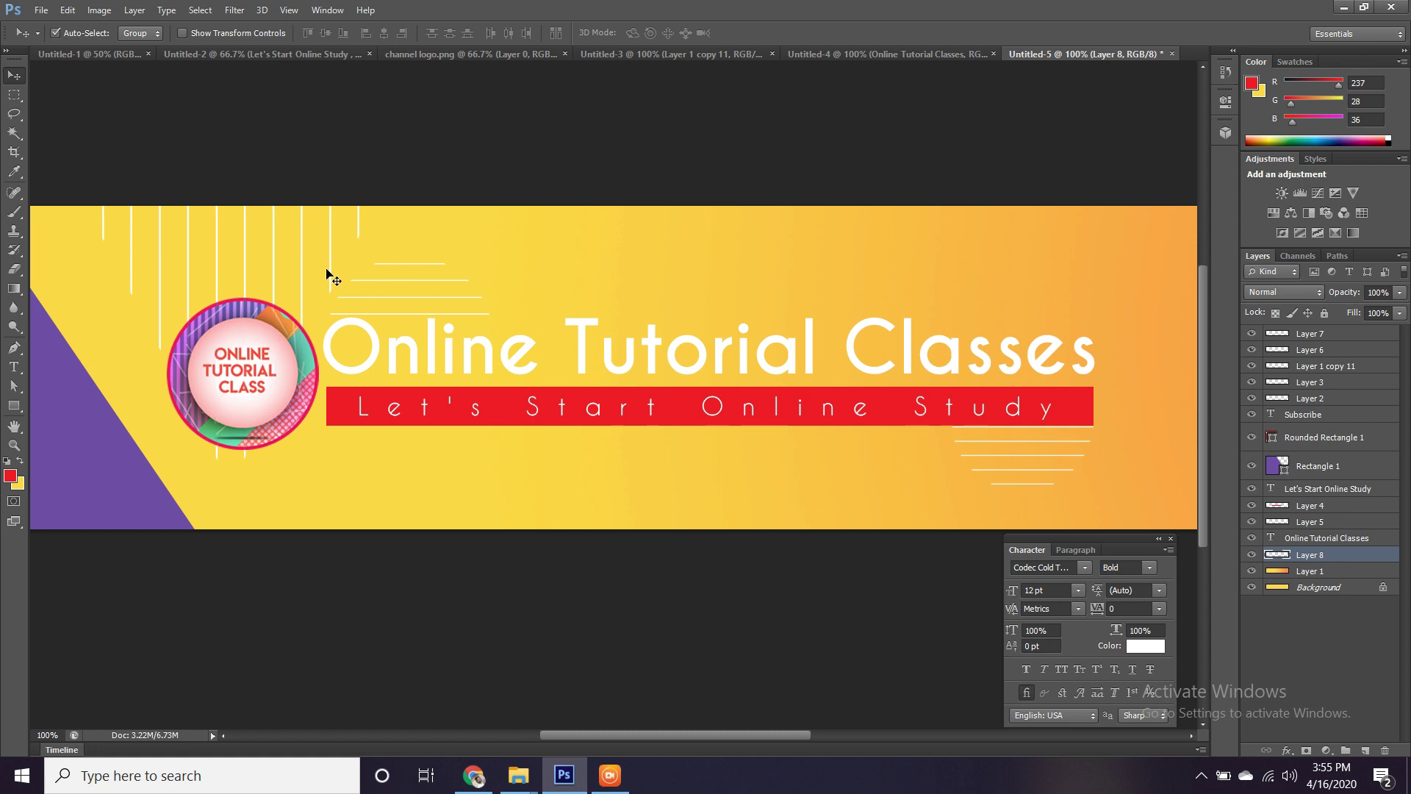
{"action": "key", "text": "ctrl+bracketright"}
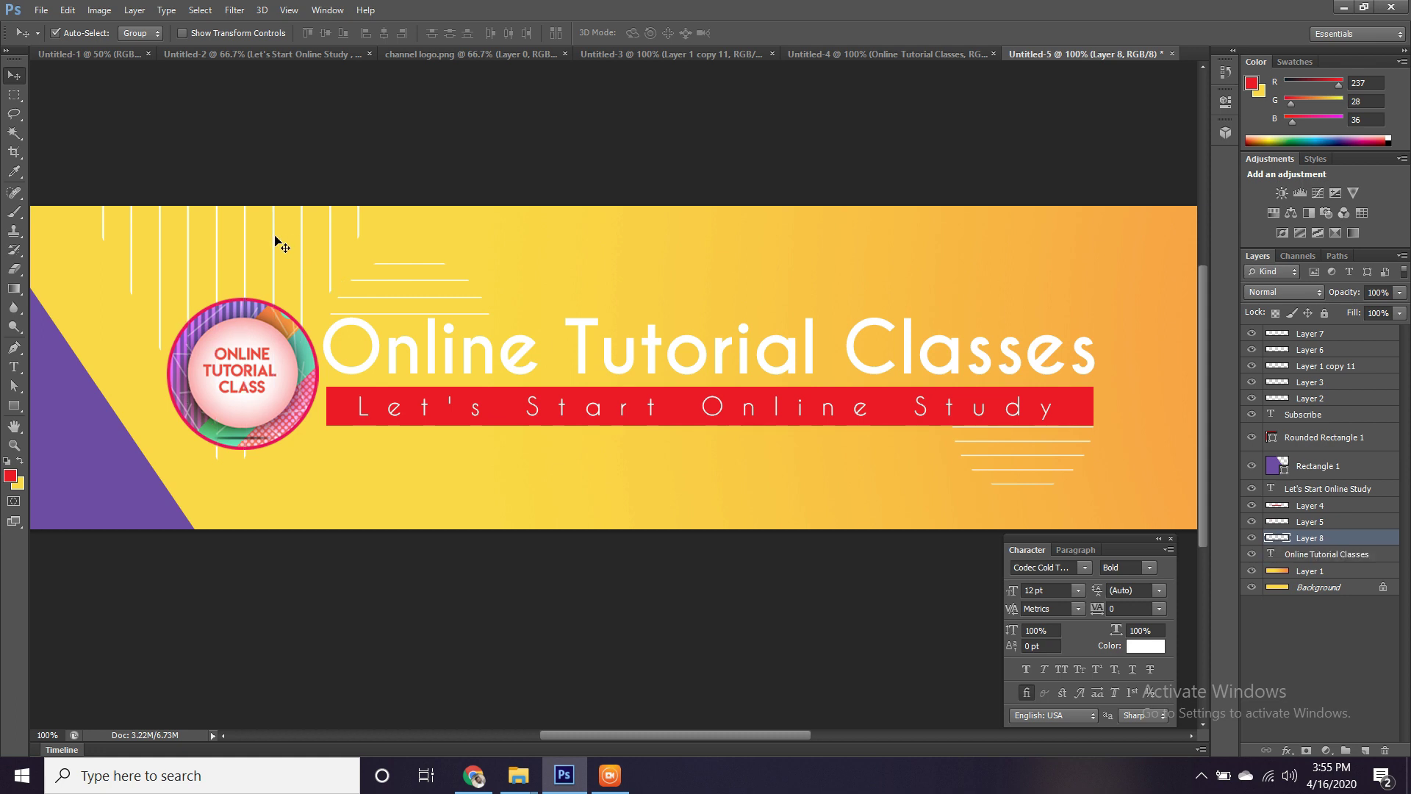
{"action": "left_click", "coordinate": [388, 280]}
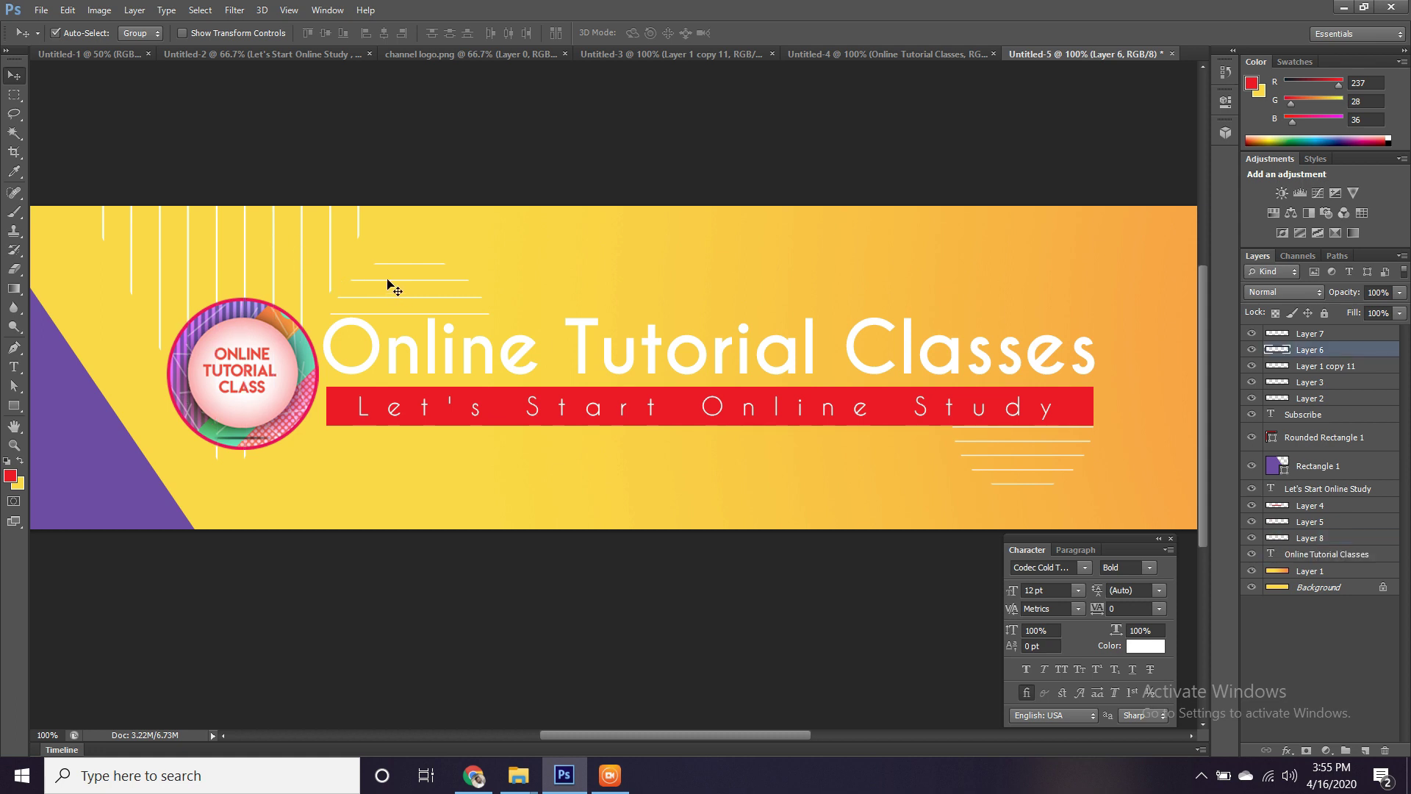
{"action": "key", "text": "ctrl+t"}
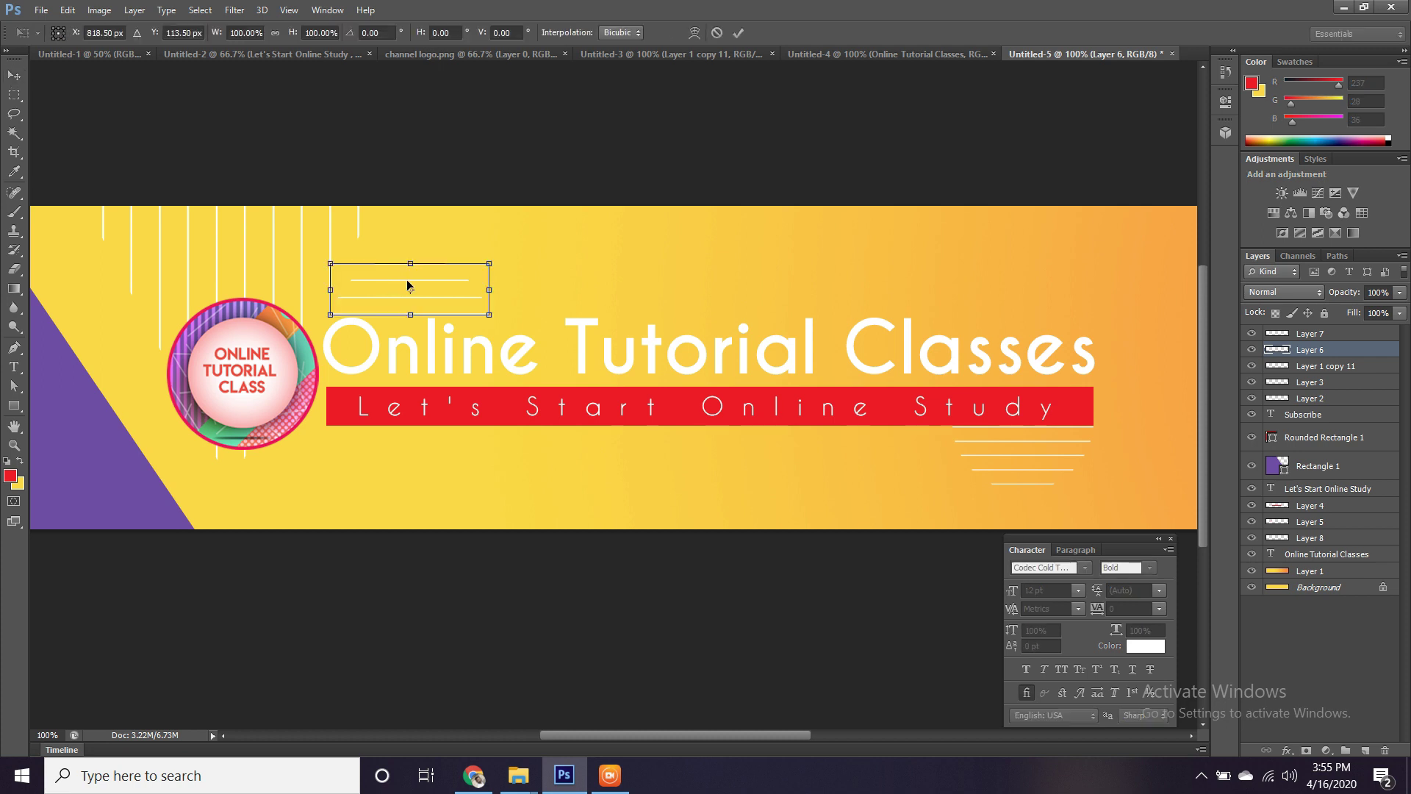
{"action": "left_click_drag", "start_coordinate": [397, 275], "coordinate": [422, 276]}
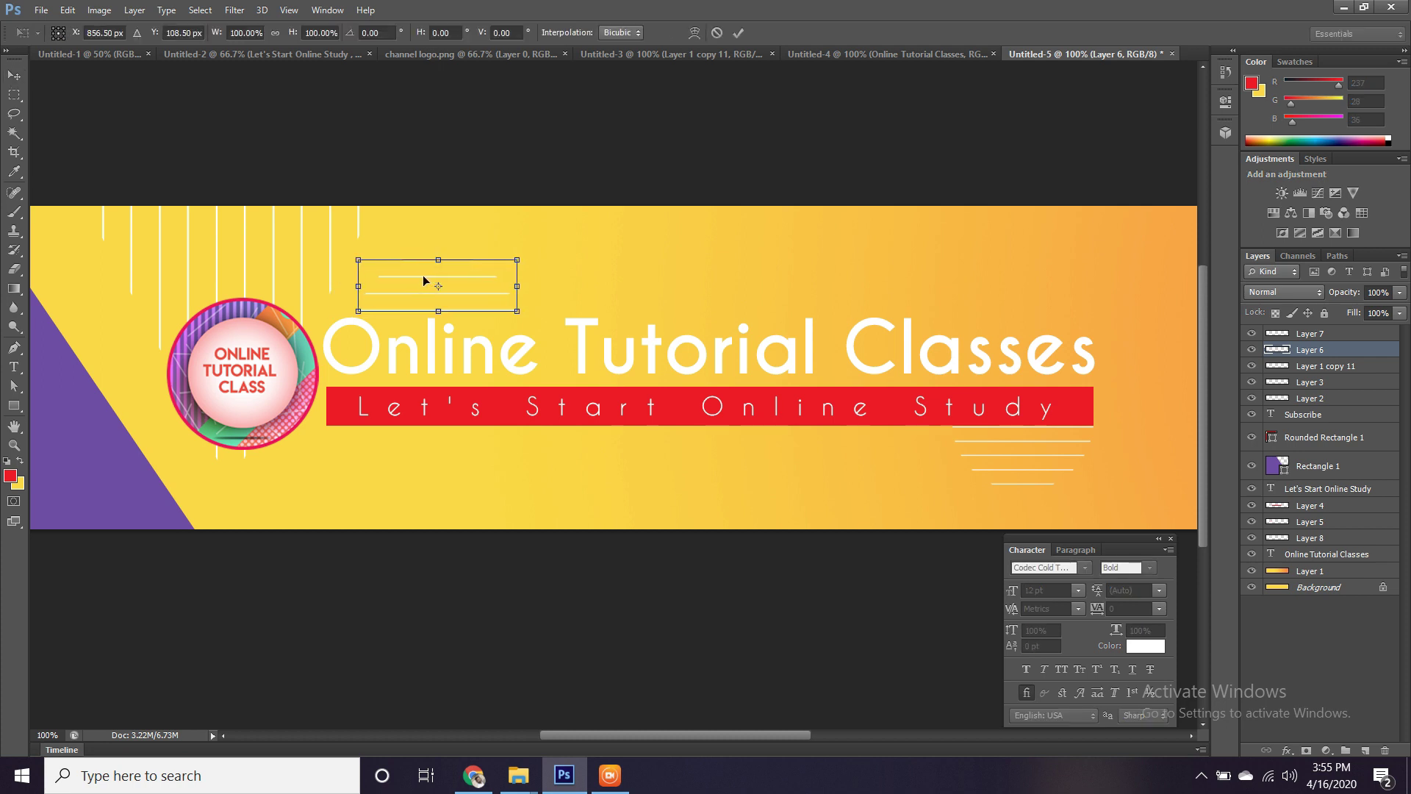
{"action": "key", "text": "Return"}
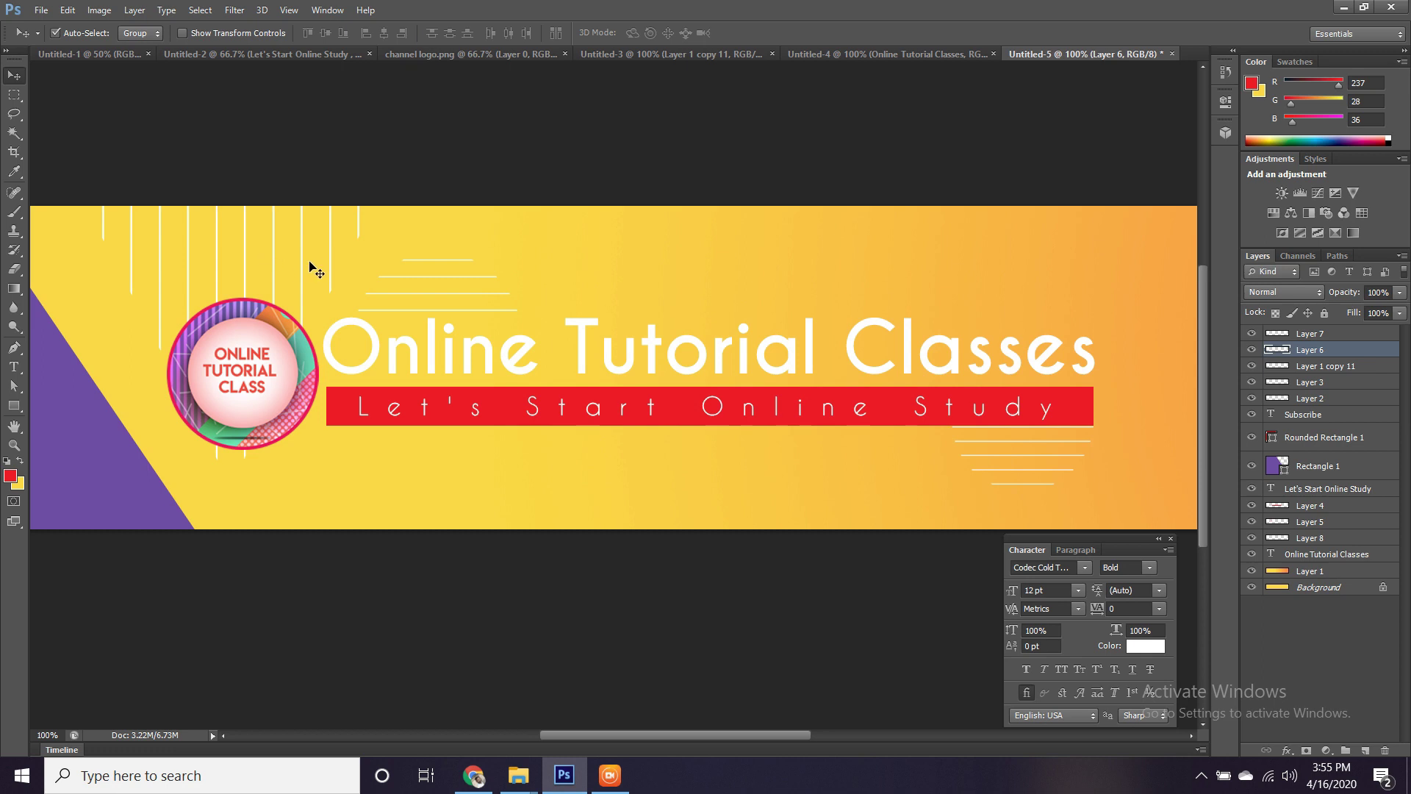
{"action": "left_click", "coordinate": [302, 265]}
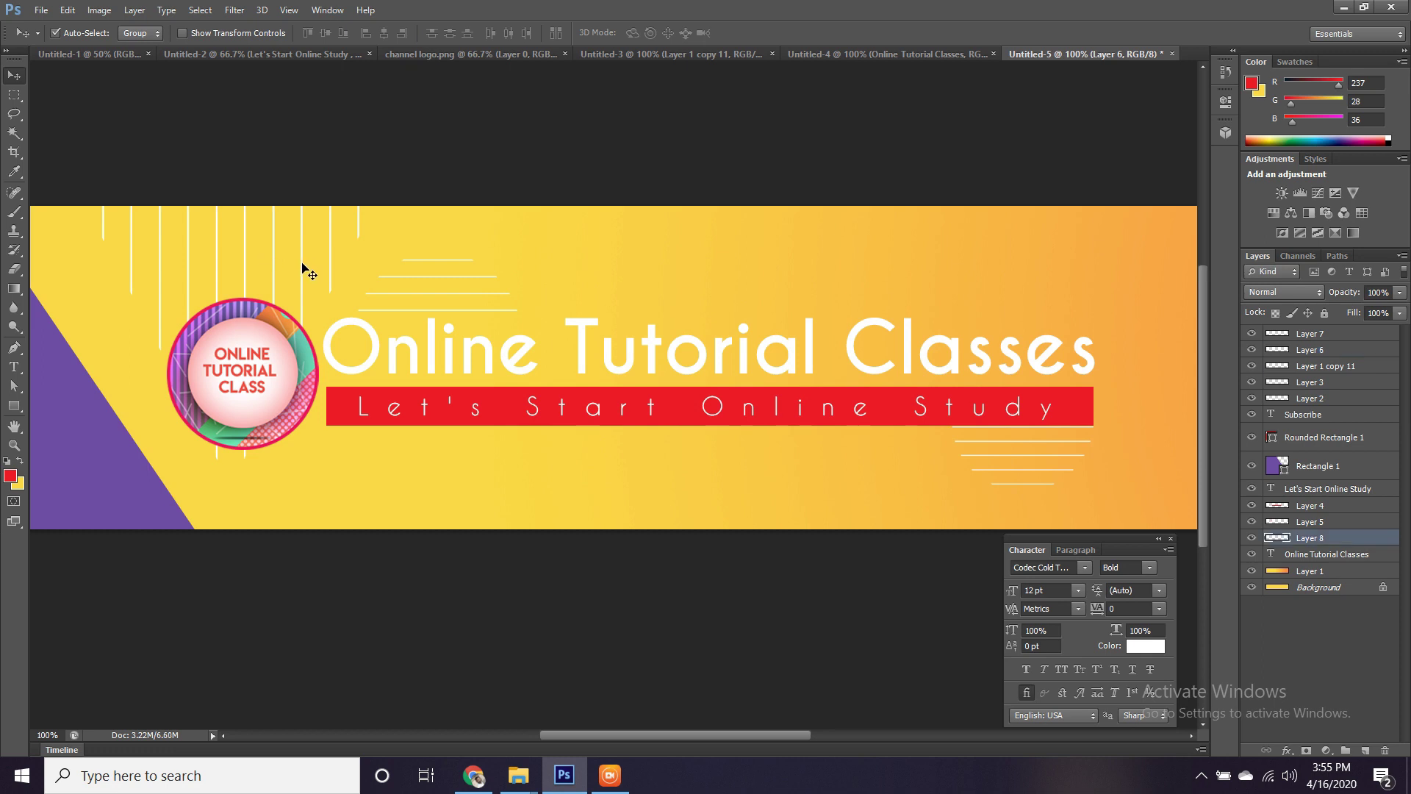
{"action": "left_click_drag", "start_coordinate": [302, 263], "coordinate": [308, 263]}
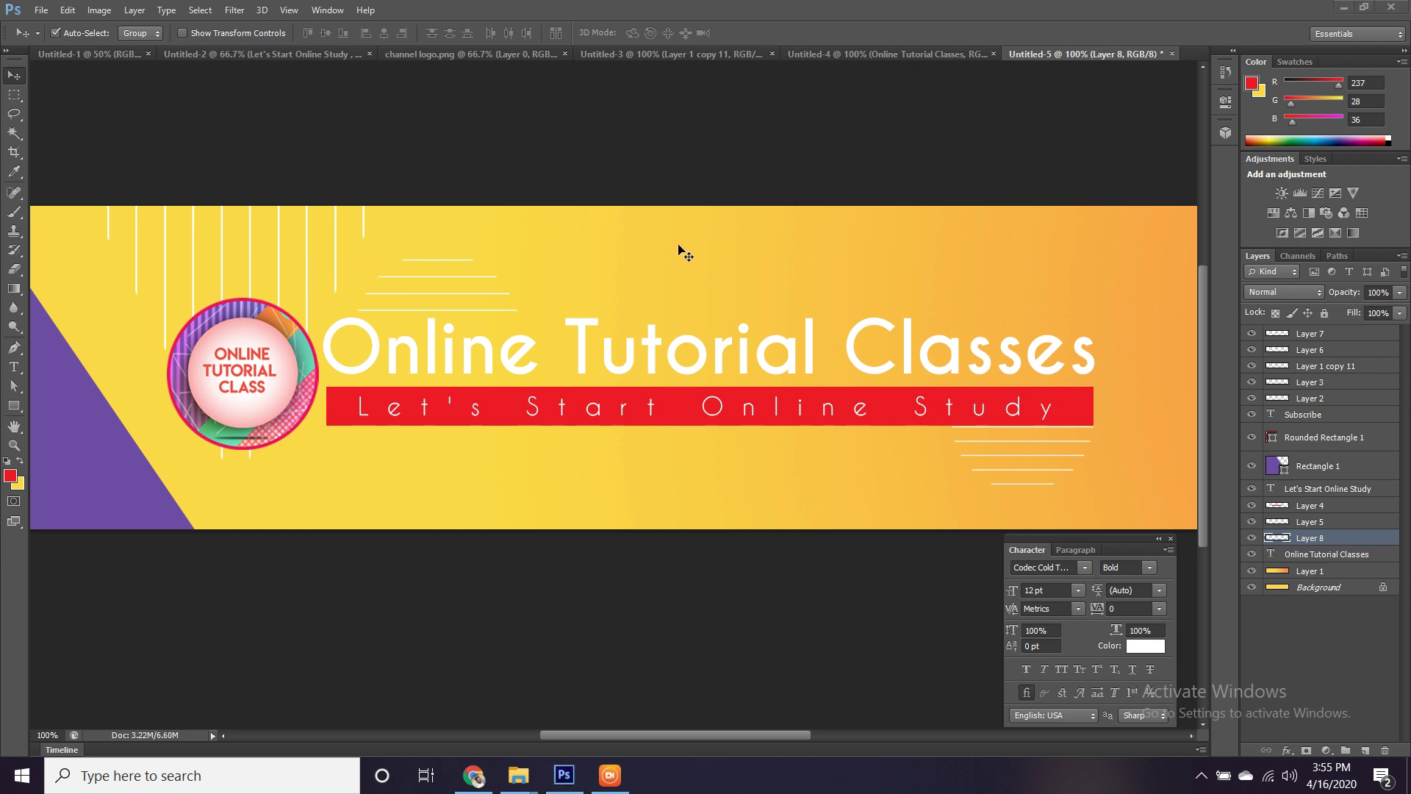
{"action": "key", "text": "super"}
{"action": "type", "text": "t"}
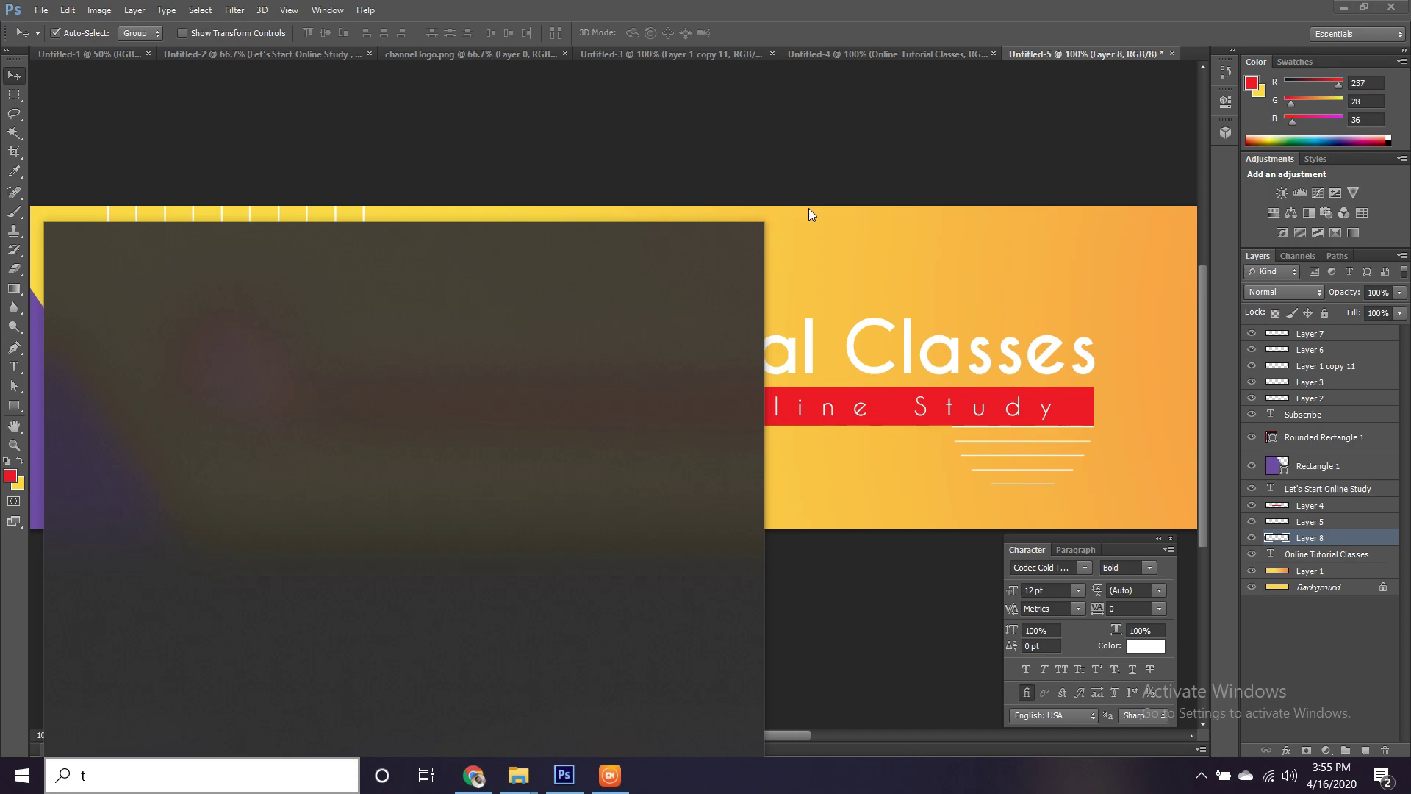
{"action": "key", "text": "Escape"}
{"action": "left_click", "coordinate": [564, 775]}
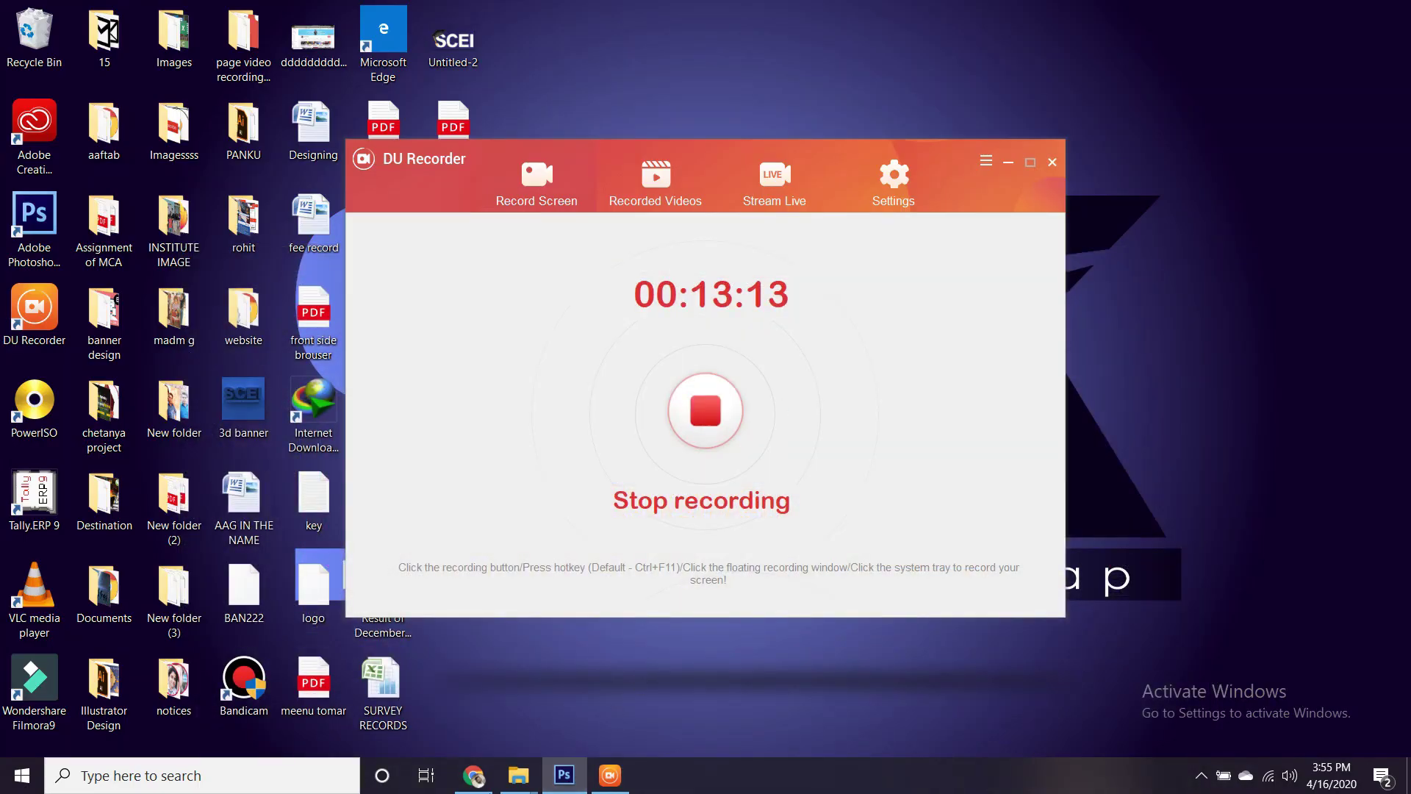
{"action": "left_click", "coordinate": [565, 776]}
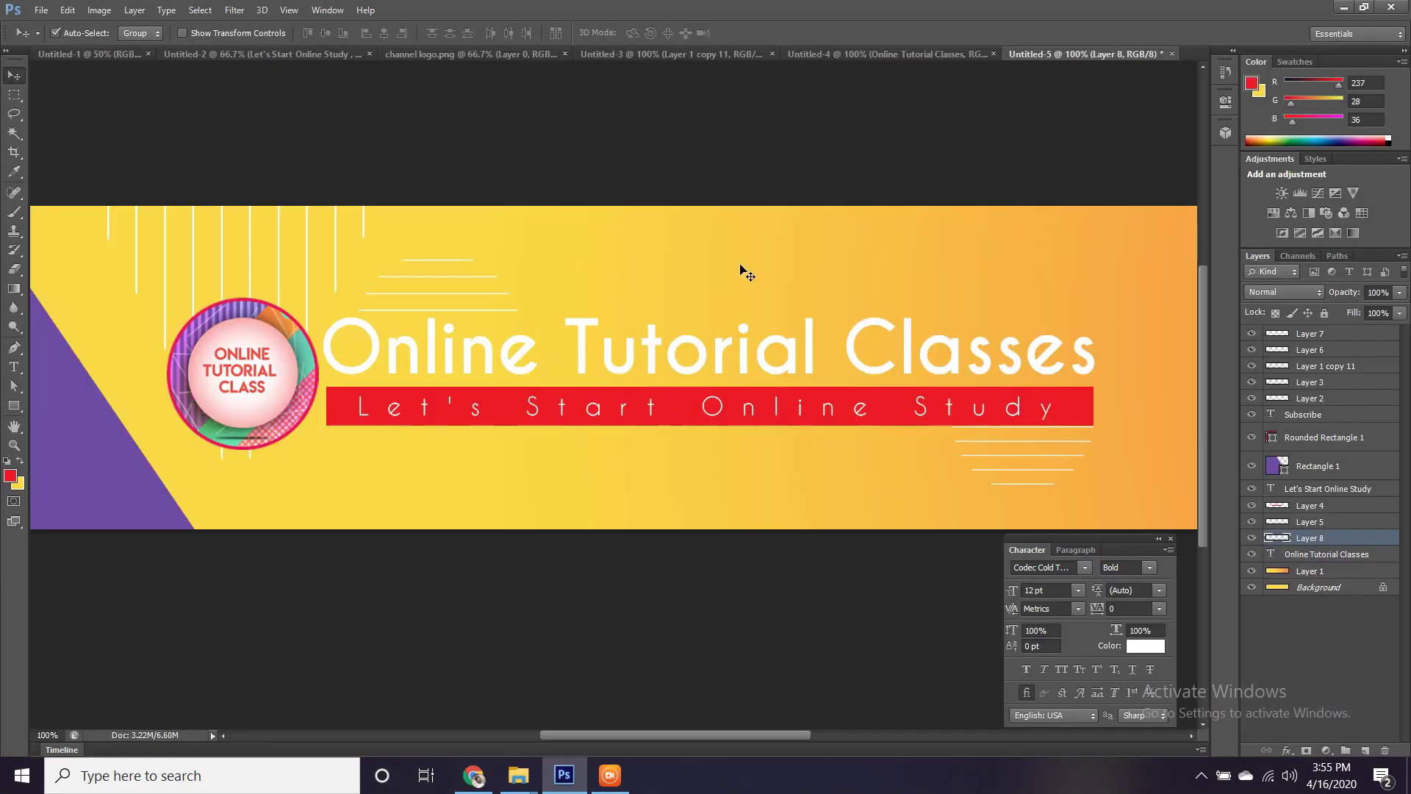
{"action": "key", "text": "t"}
{"action": "left_click", "coordinate": [702, 224]}
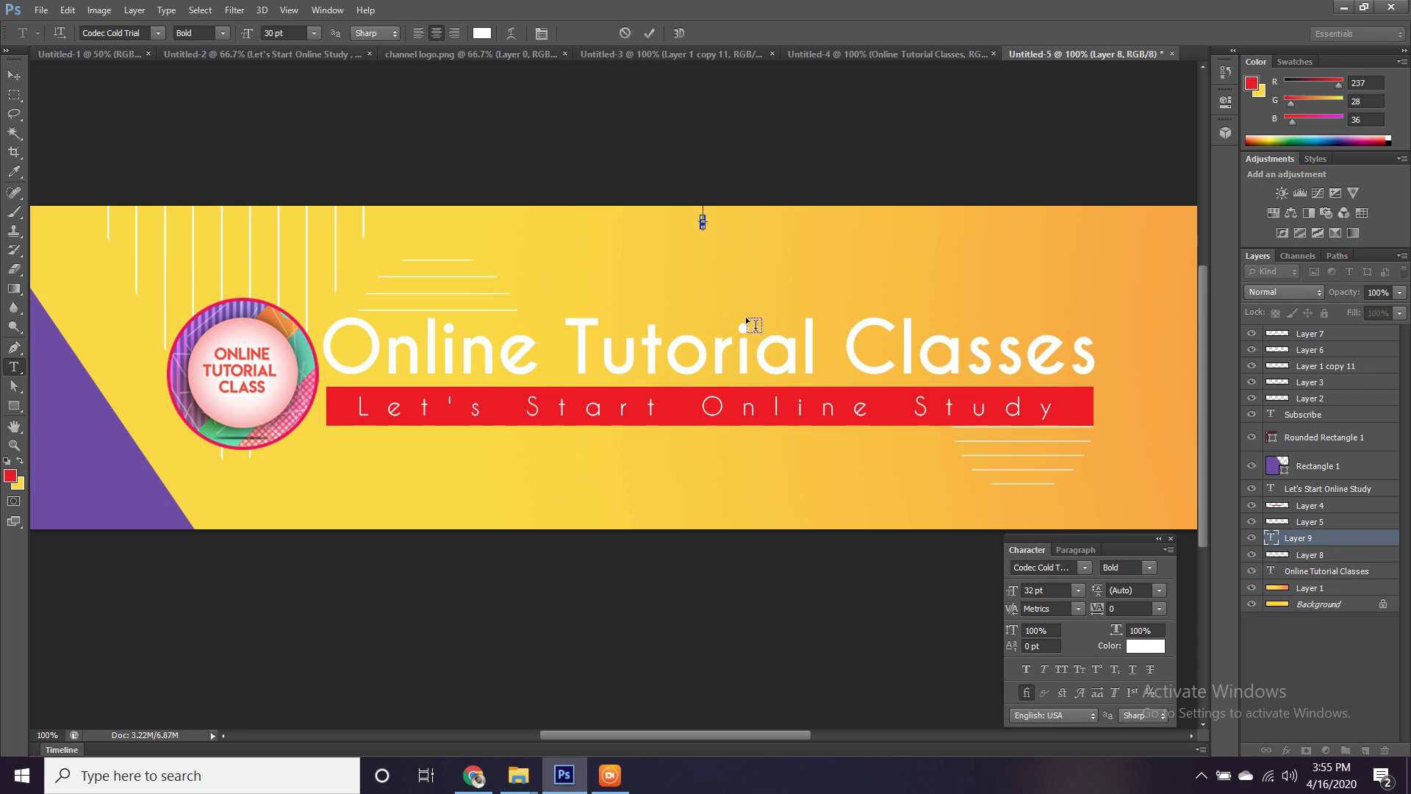
{"action": "key", "text": "ctrl+shift+period"}
{"action": "key", "text": "ctrl+shift+period"}
{"action": "type", "text": "ctrl+[ :"}
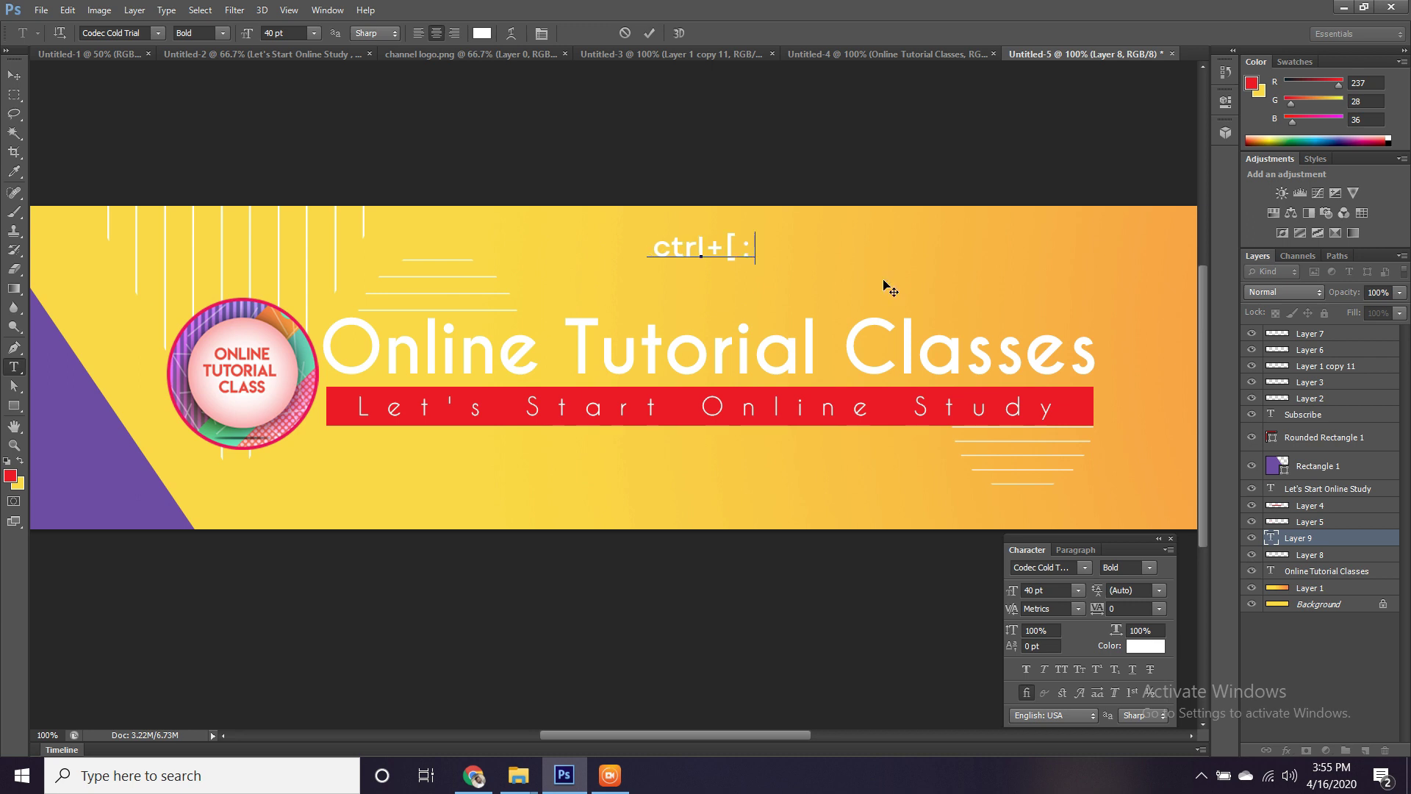
{"action": "type", "text": "- BAckward"}
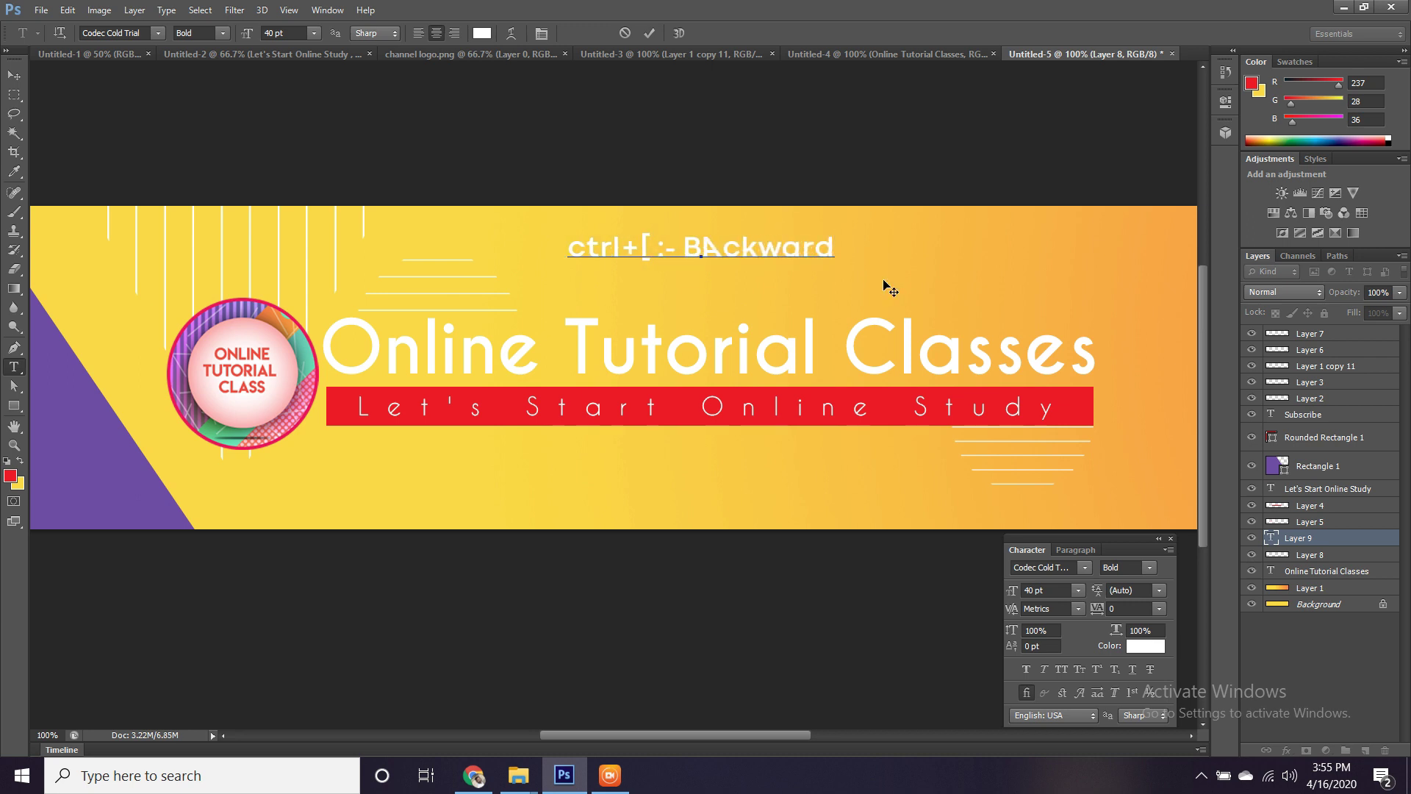
{"action": "key", "text": "ctrl+Return"}
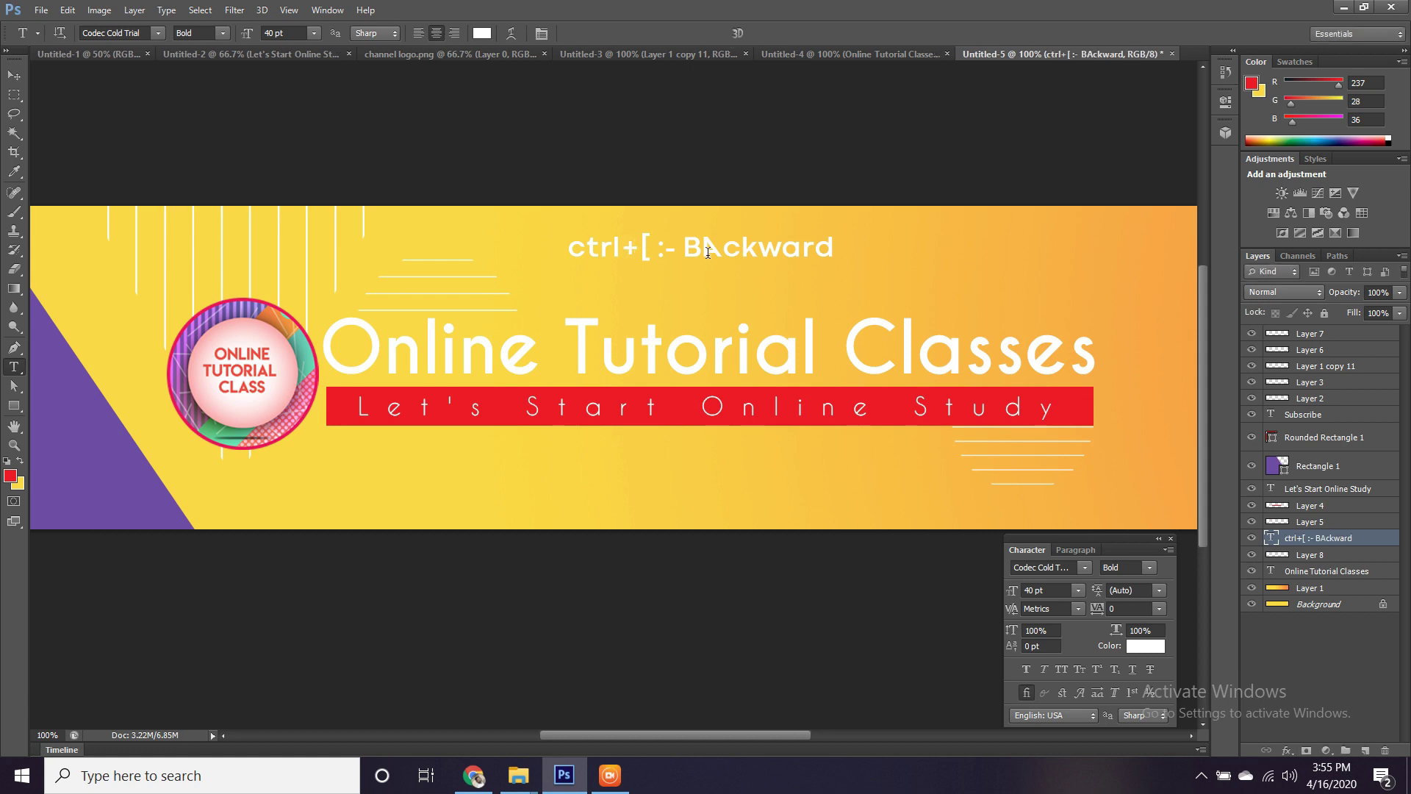
{"action": "key", "text": "v"}
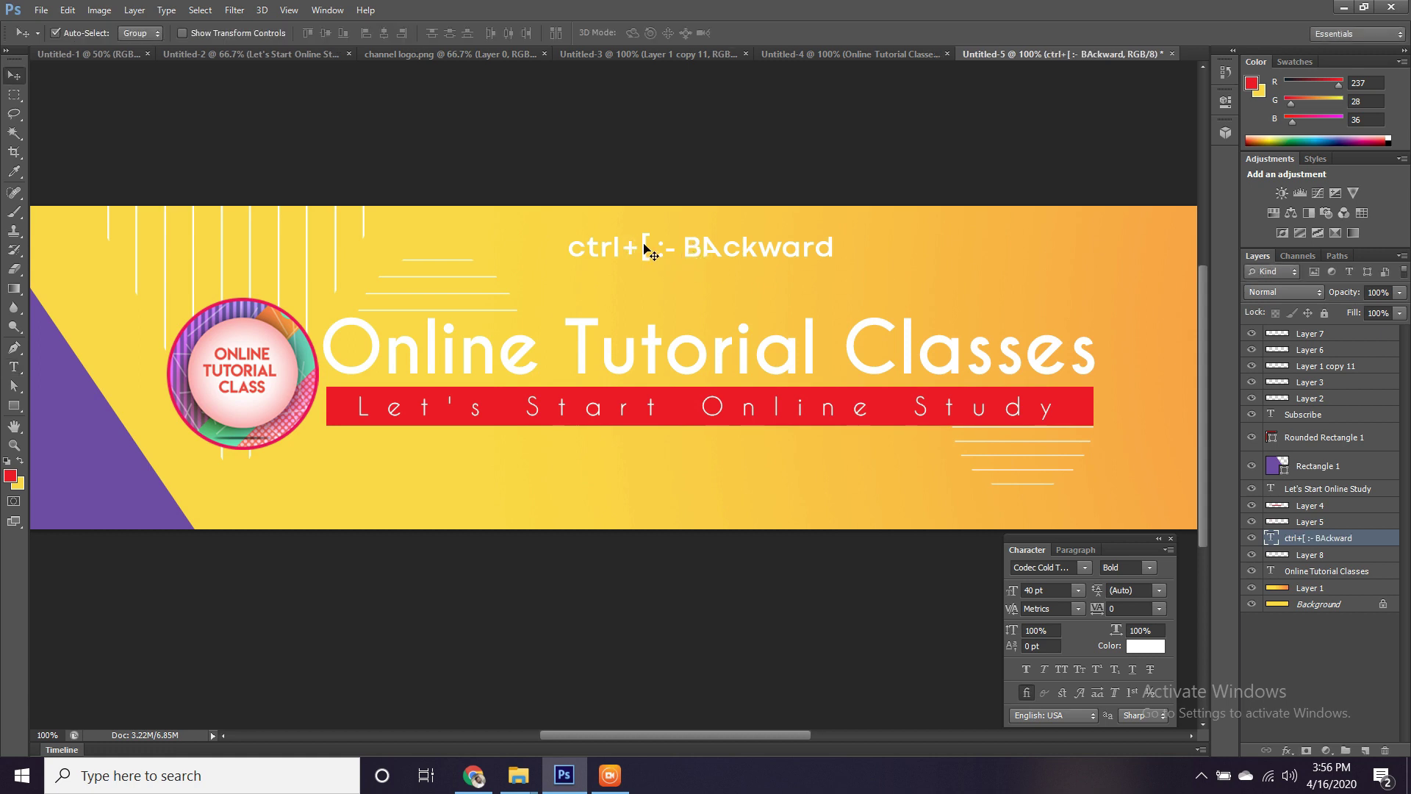
{"action": "left_click_drag", "start_coordinate": [644, 249], "coordinate": [645, 275], "text": "alt"}
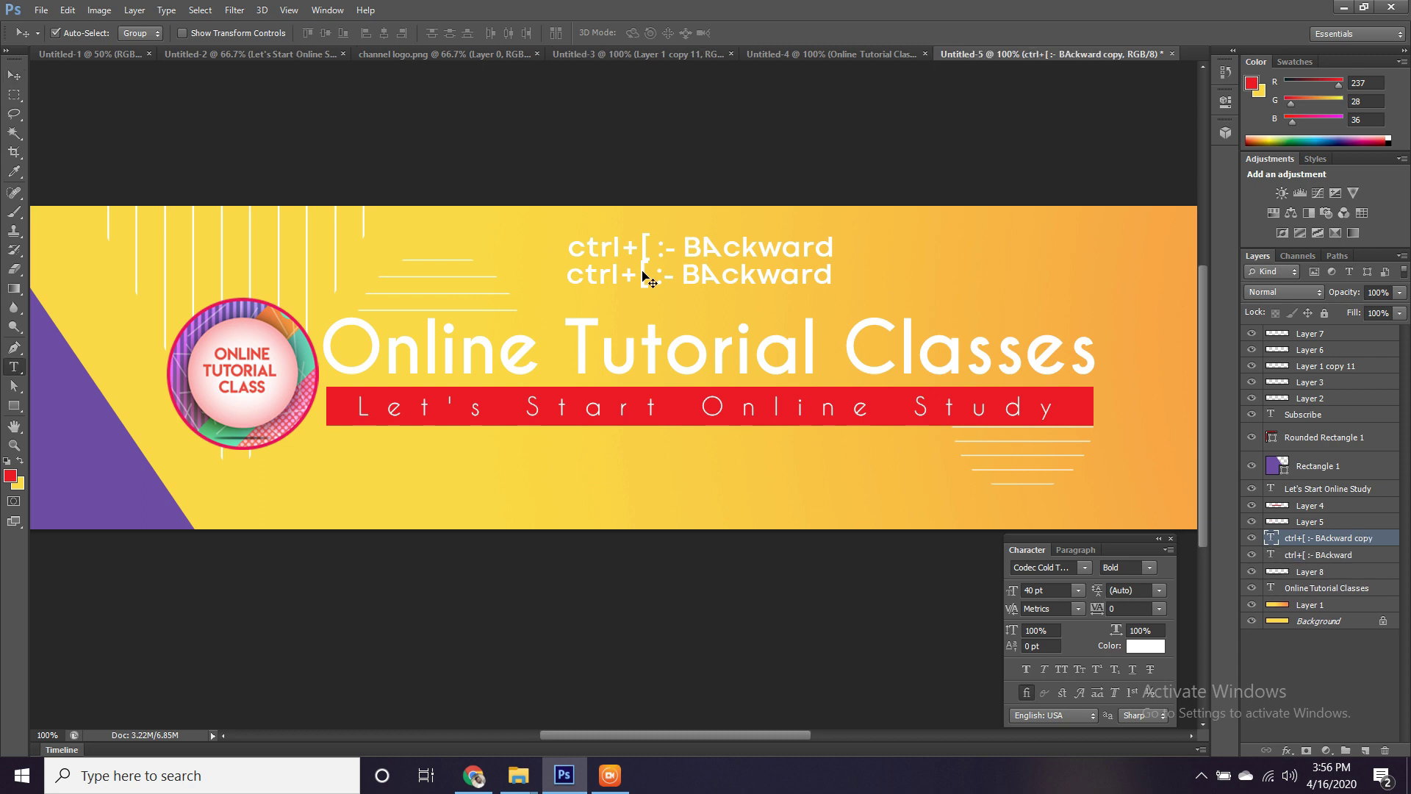
{"action": "key", "text": "t"}
{"action": "left_click", "coordinate": [654, 271]}
{"action": "key", "text": "BackSpace"}
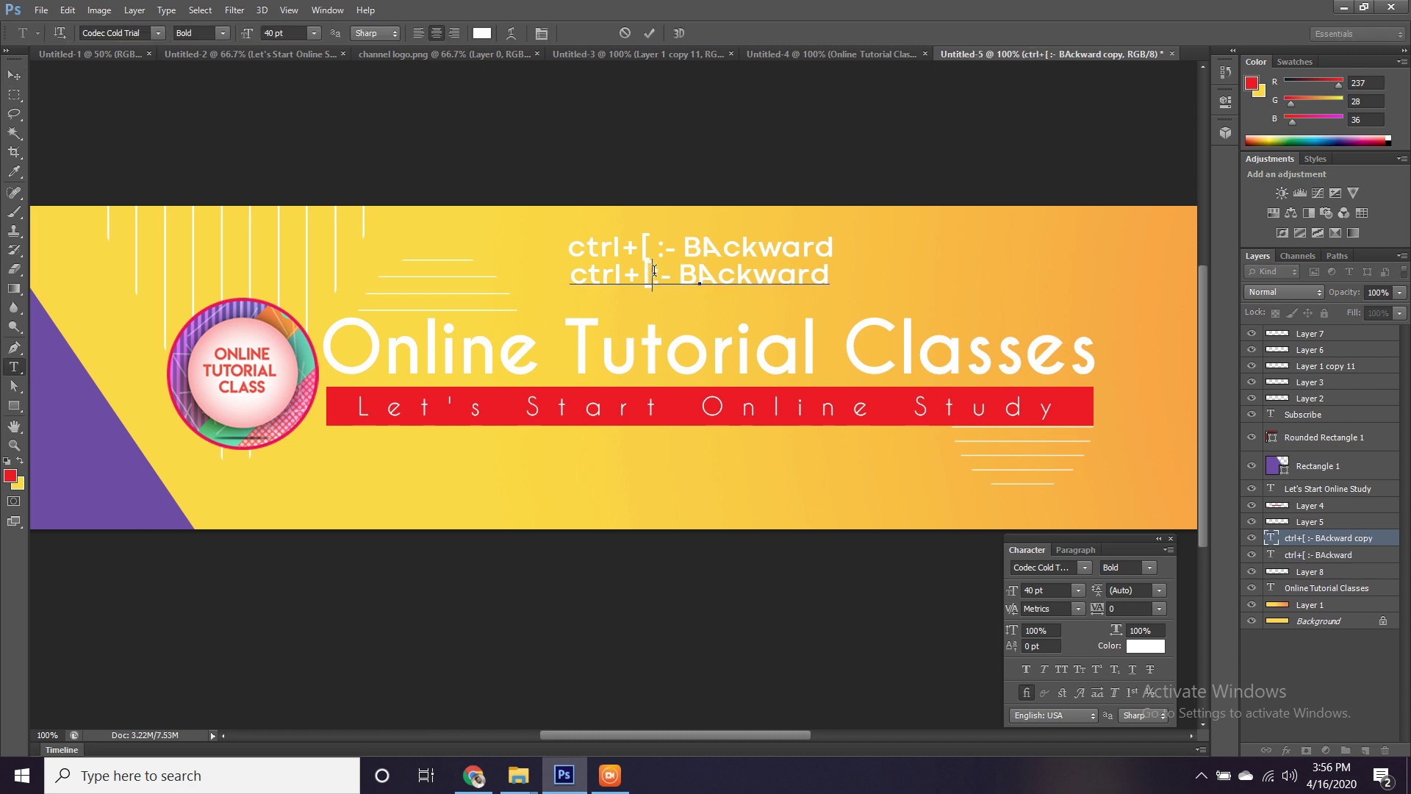
{"action": "type", "text": "]"}
{"action": "key", "text": "ctrl+Return"}
{"action": "key", "text": "v"}
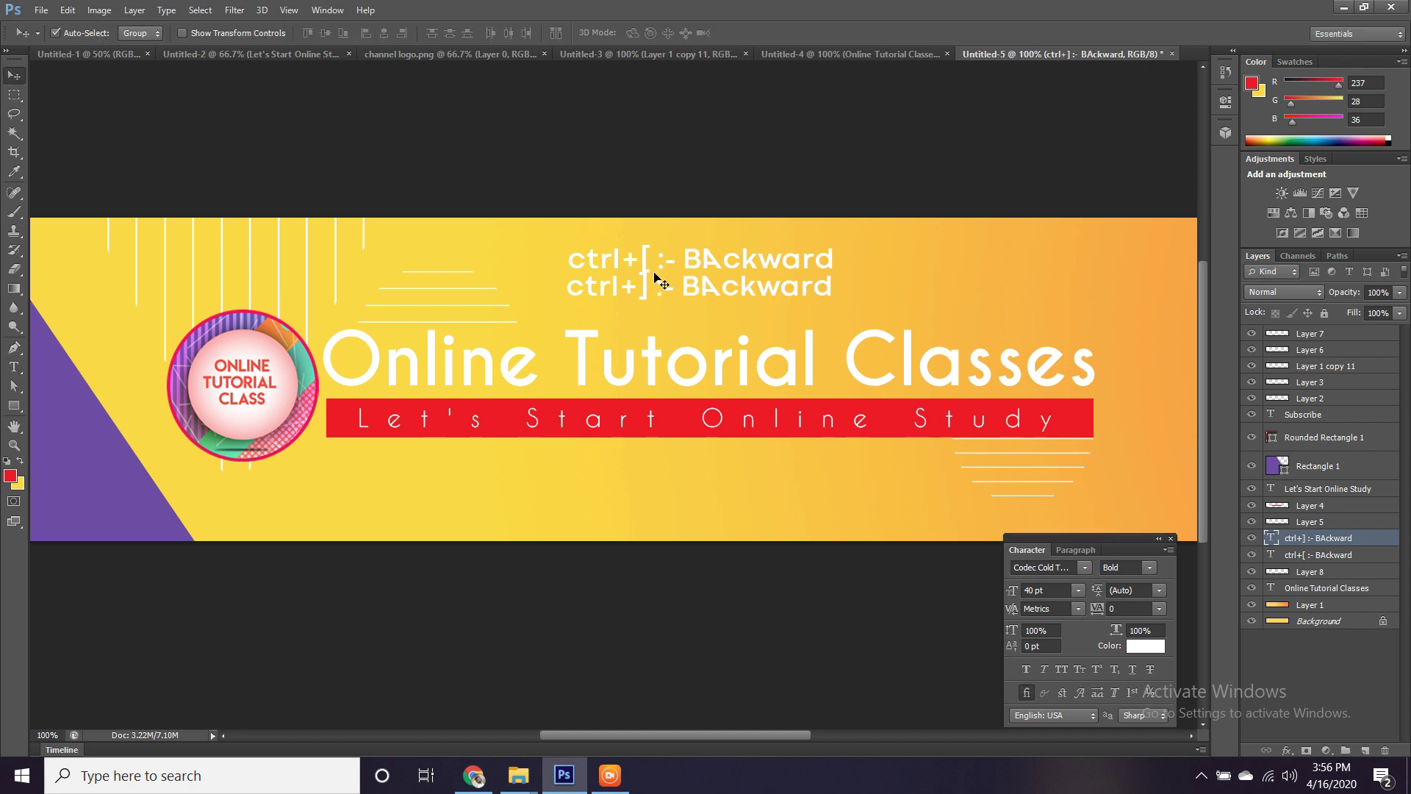
{"action": "key", "text": "shift+Down"}
{"action": "key", "text": "shift+Down"}
{"action": "key", "text": "shift+Down"}
{"action": "key", "text": "Up"}
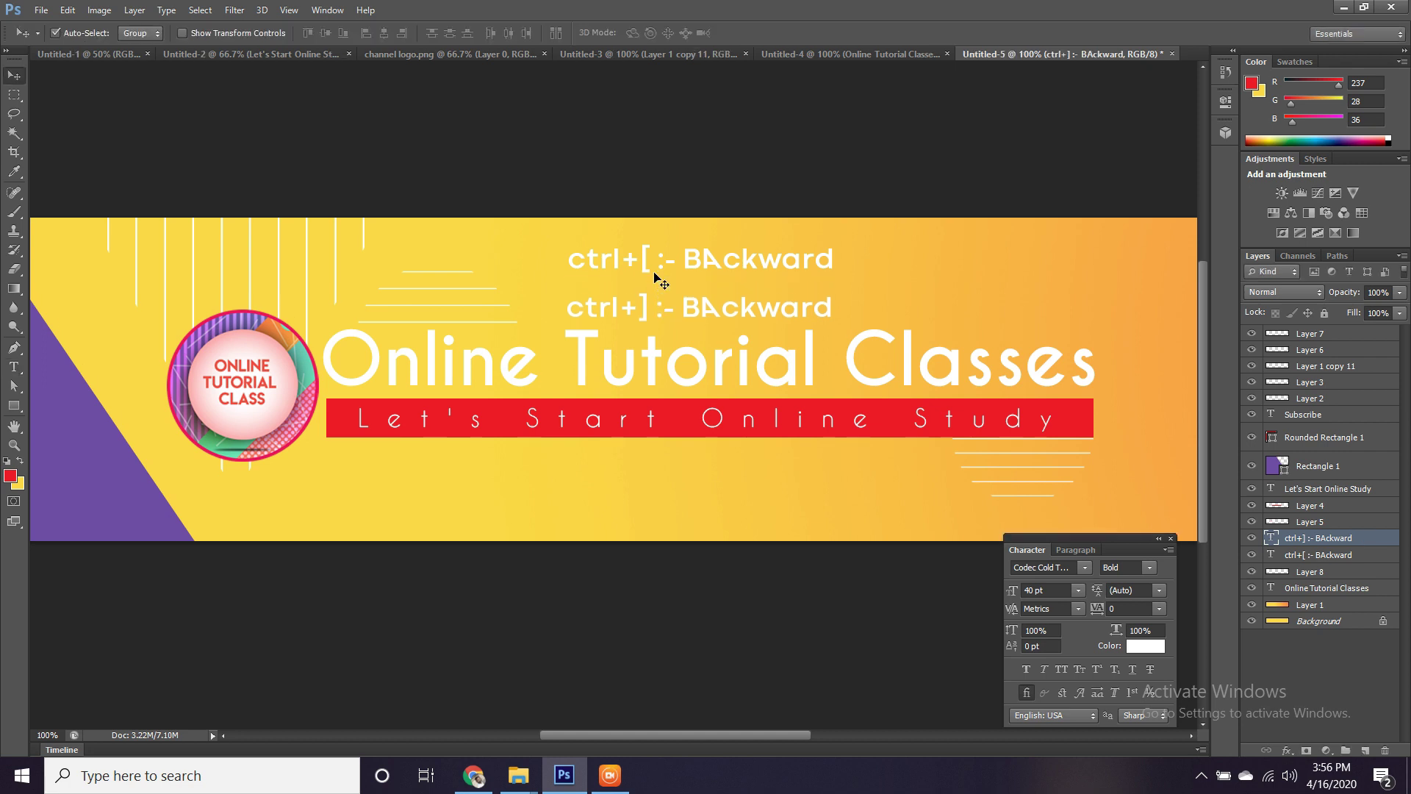
{"action": "key", "text": "t"}
{"action": "left_click_drag", "start_coordinate": [682, 307], "coordinate": [755, 309]}
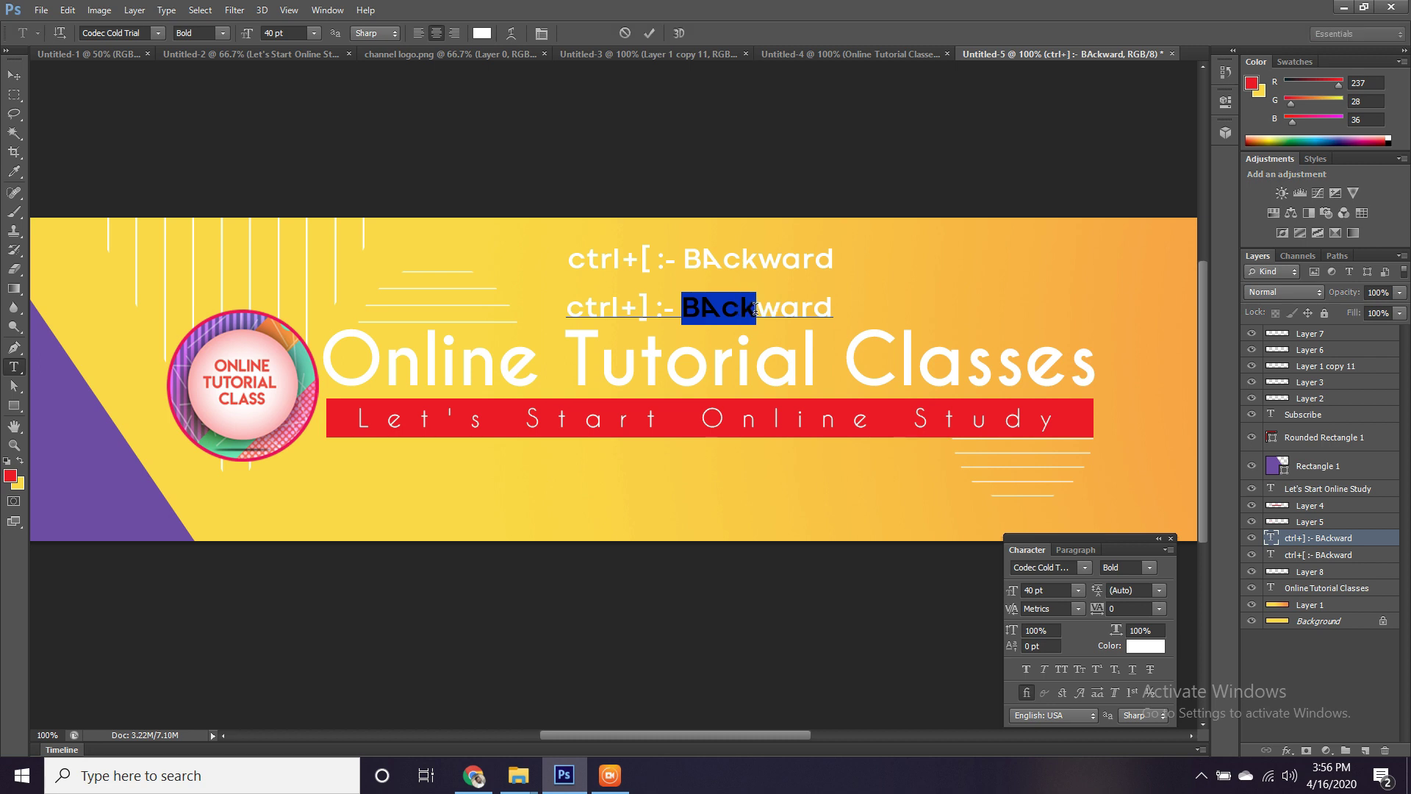
{"action": "type", "text": "Fore"}
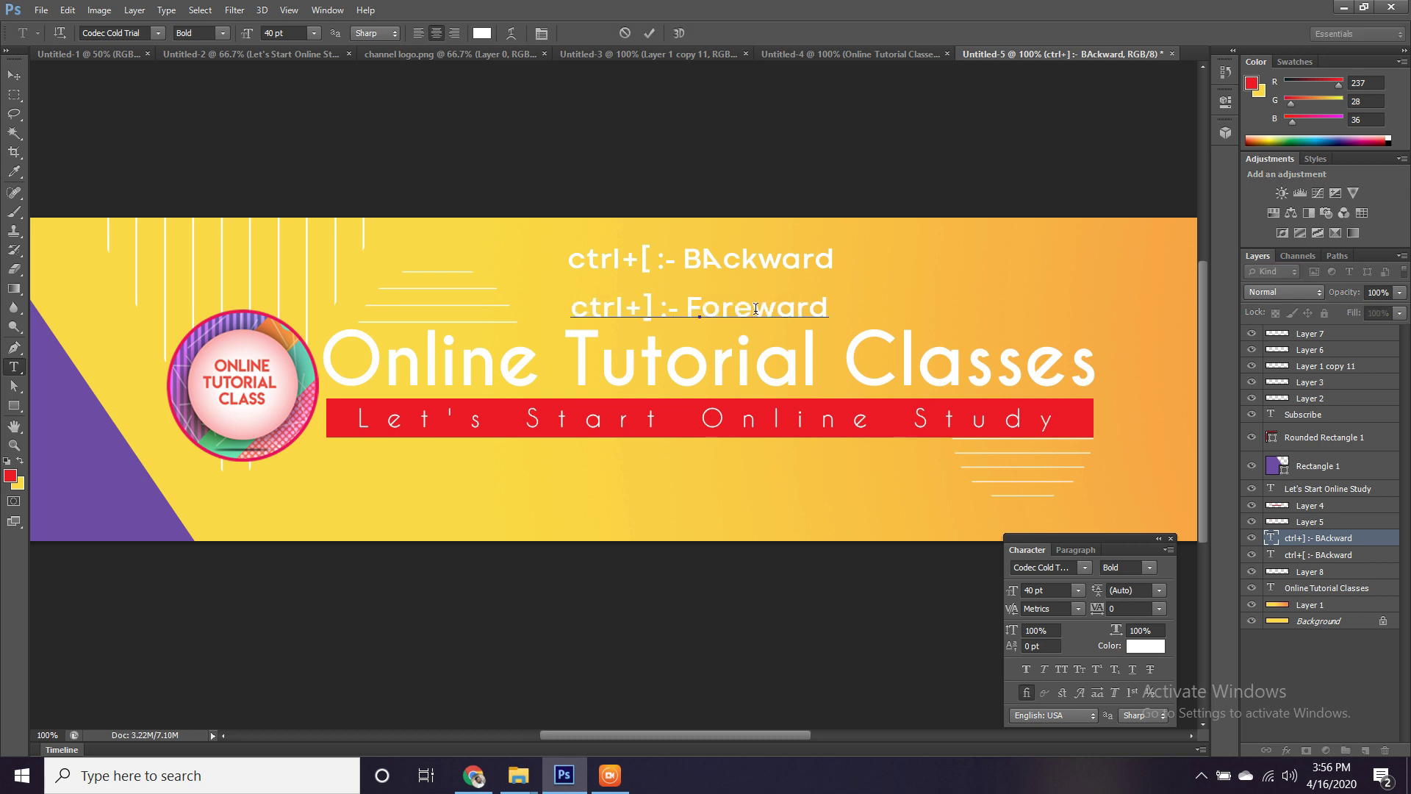
{"action": "key", "text": "ctrl+Return"}
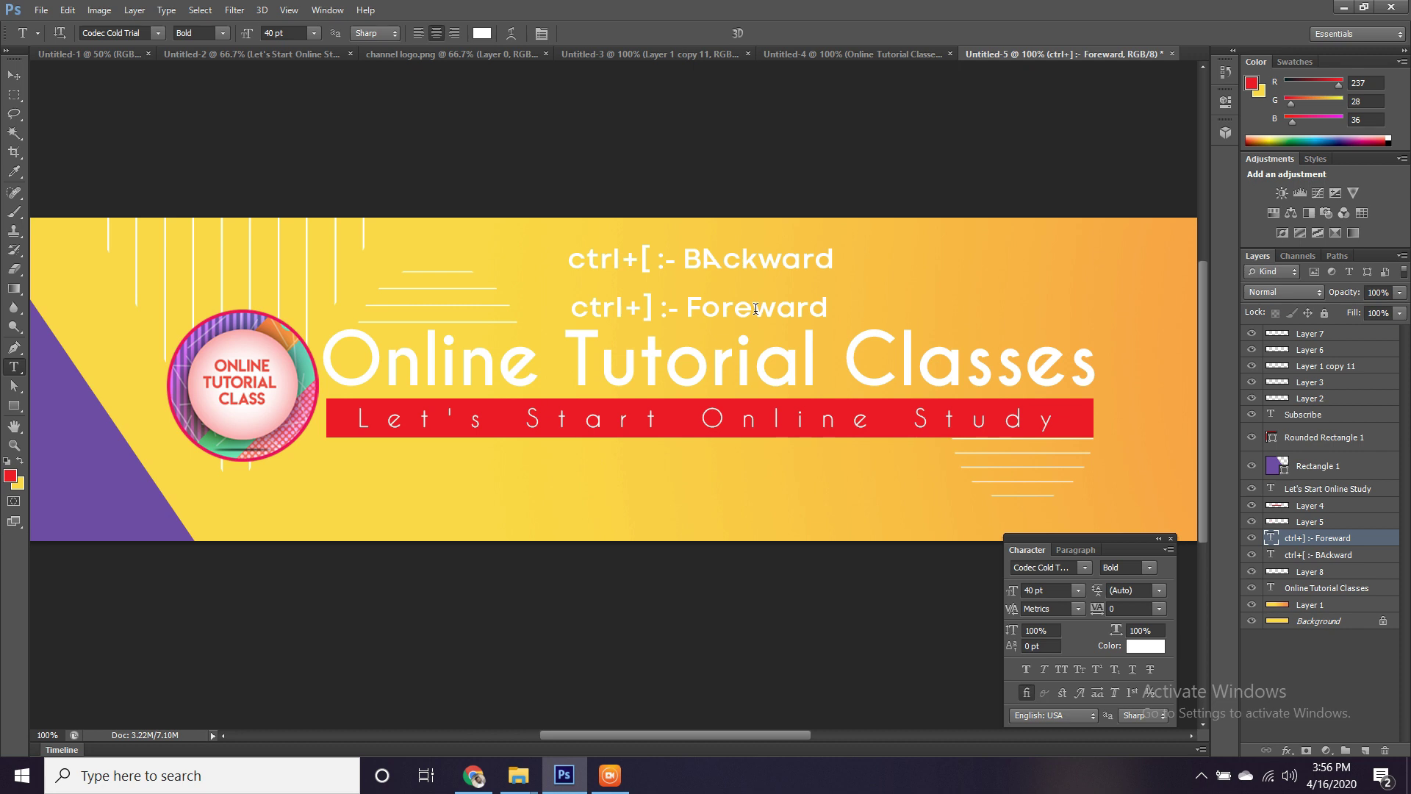
{"action": "key", "text": "v"}
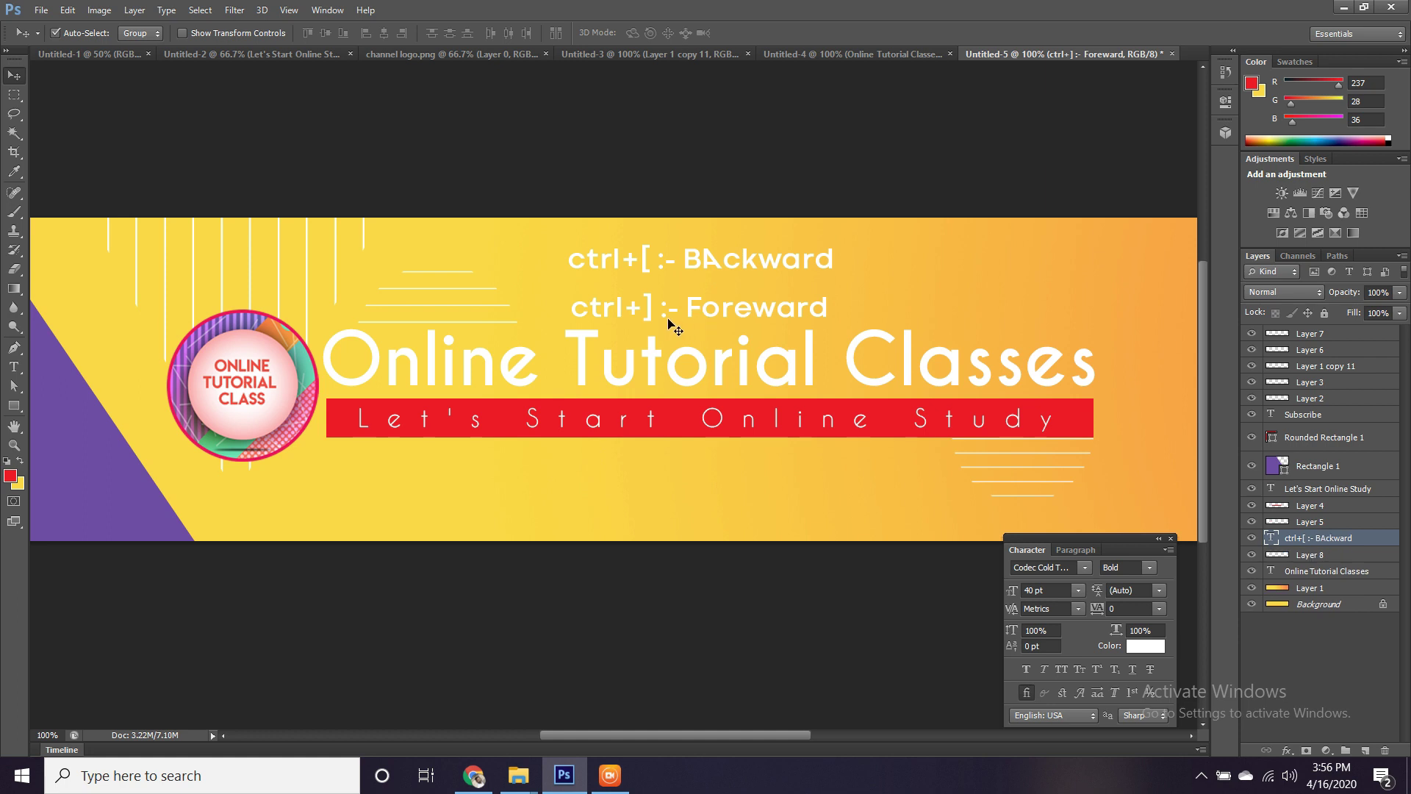
{"action": "key", "text": "Delete"}
{"action": "key", "text": "Delete"}
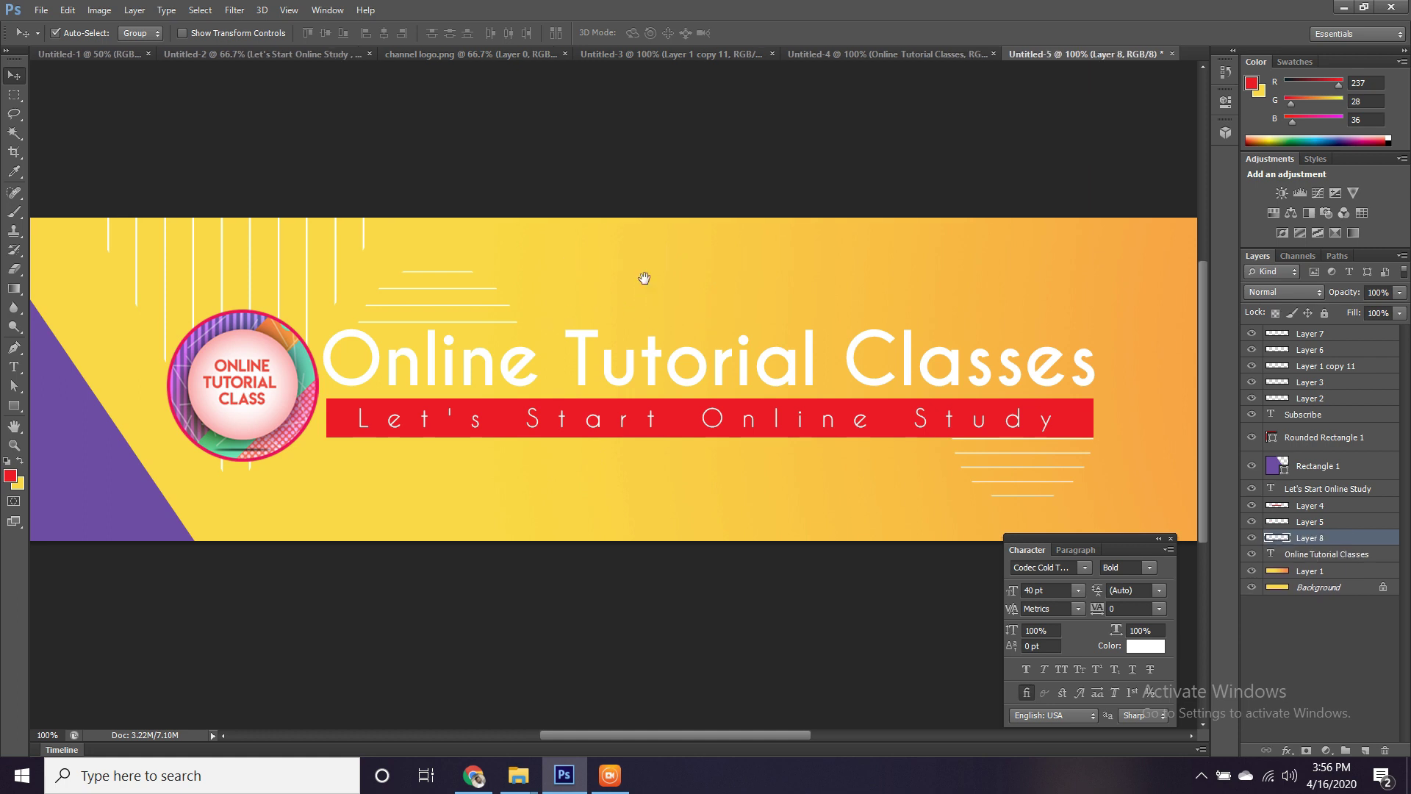
Drag the white dot grid from Untitled-3 into the banner, placing it upper left along the purple panel's slanted edge.
{"action": "left_click_drag", "start_coordinate": [646, 277], "coordinate": [881, 322]}
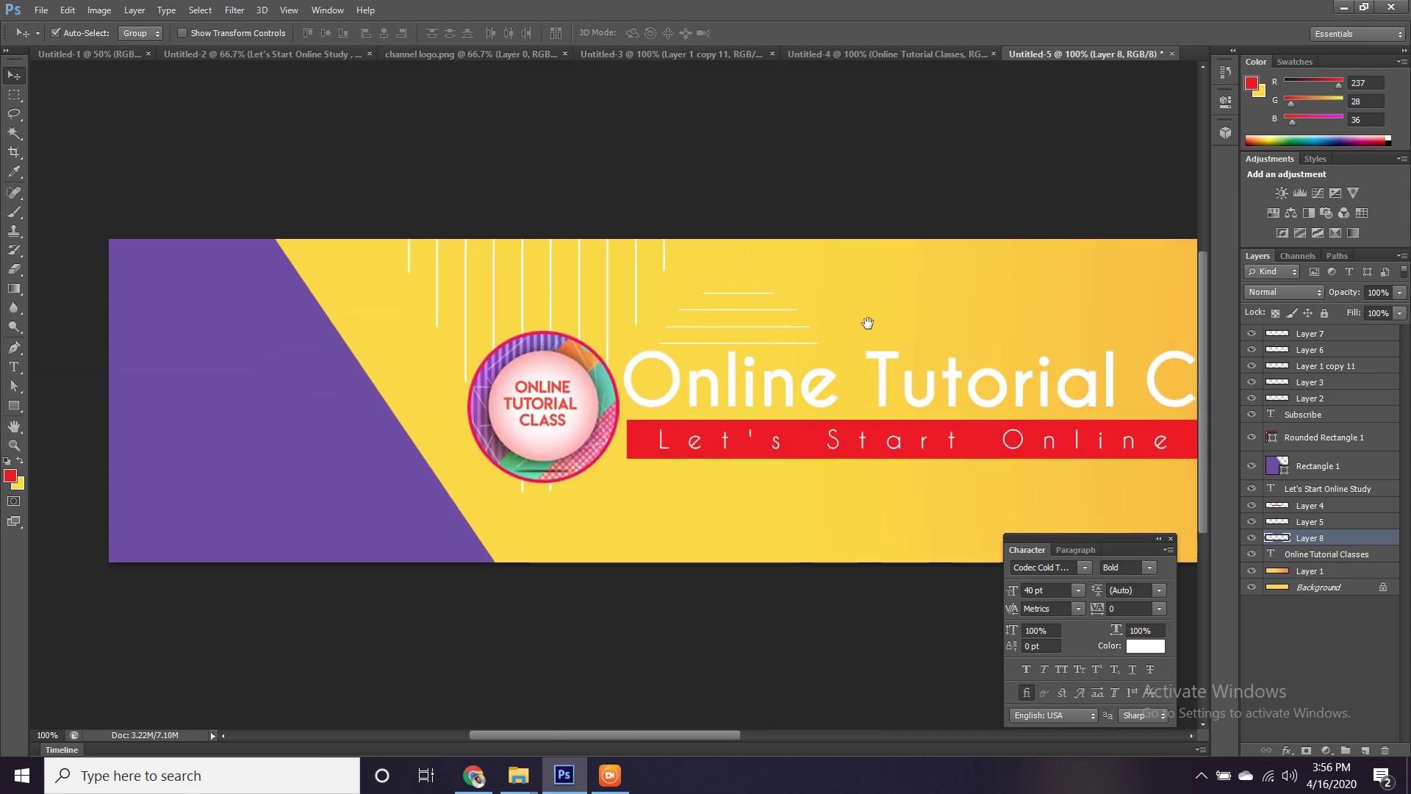
{"action": "left_click", "coordinate": [898, 52]}
{"action": "left_click", "coordinate": [646, 51]}
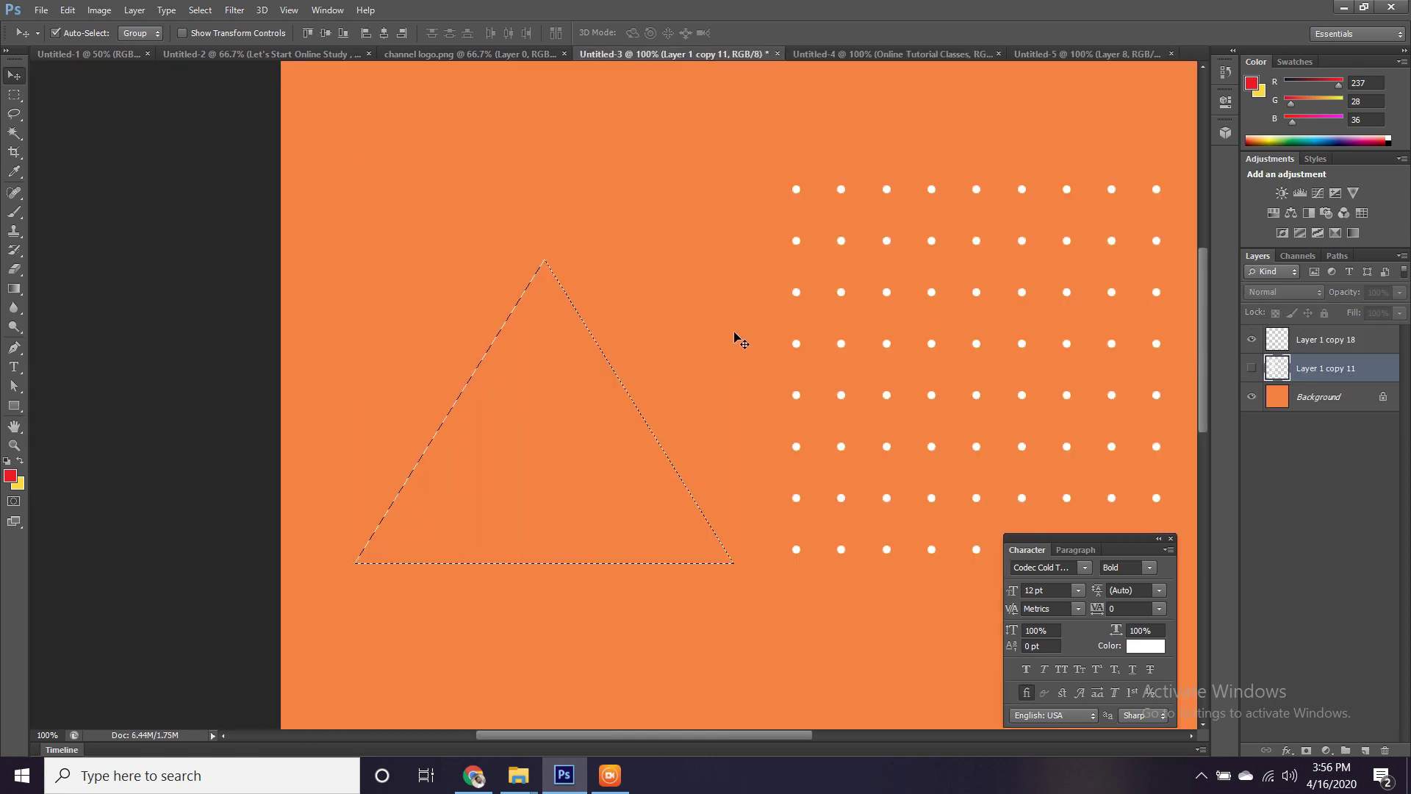
{"action": "key", "text": "ctrl+d"}
{"action": "left_click_drag", "start_coordinate": [889, 294], "coordinate": [1055, 55]}
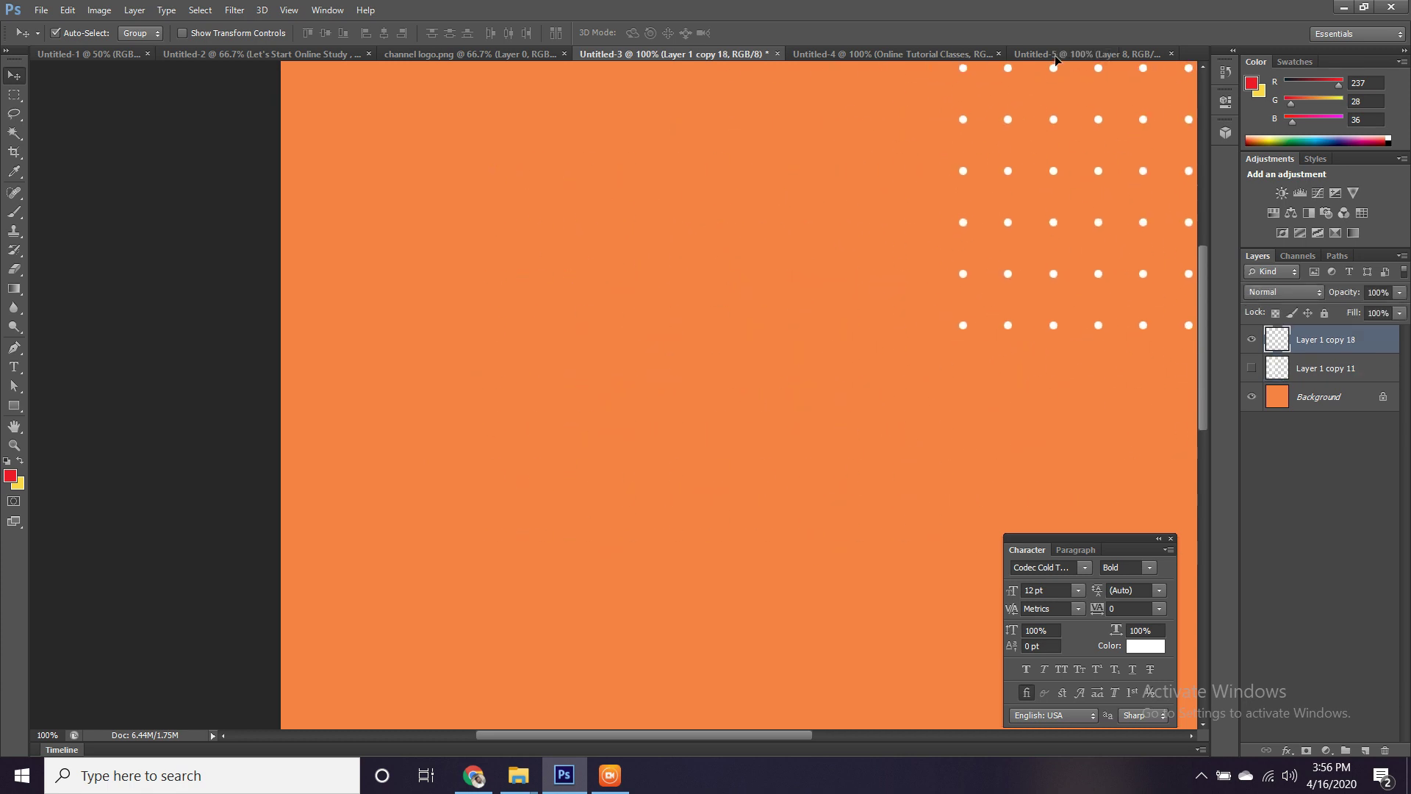
{"action": "left_click", "coordinate": [1055, 55]}
{"action": "left_click_drag", "start_coordinate": [226, 365], "coordinate": [227, 365]}
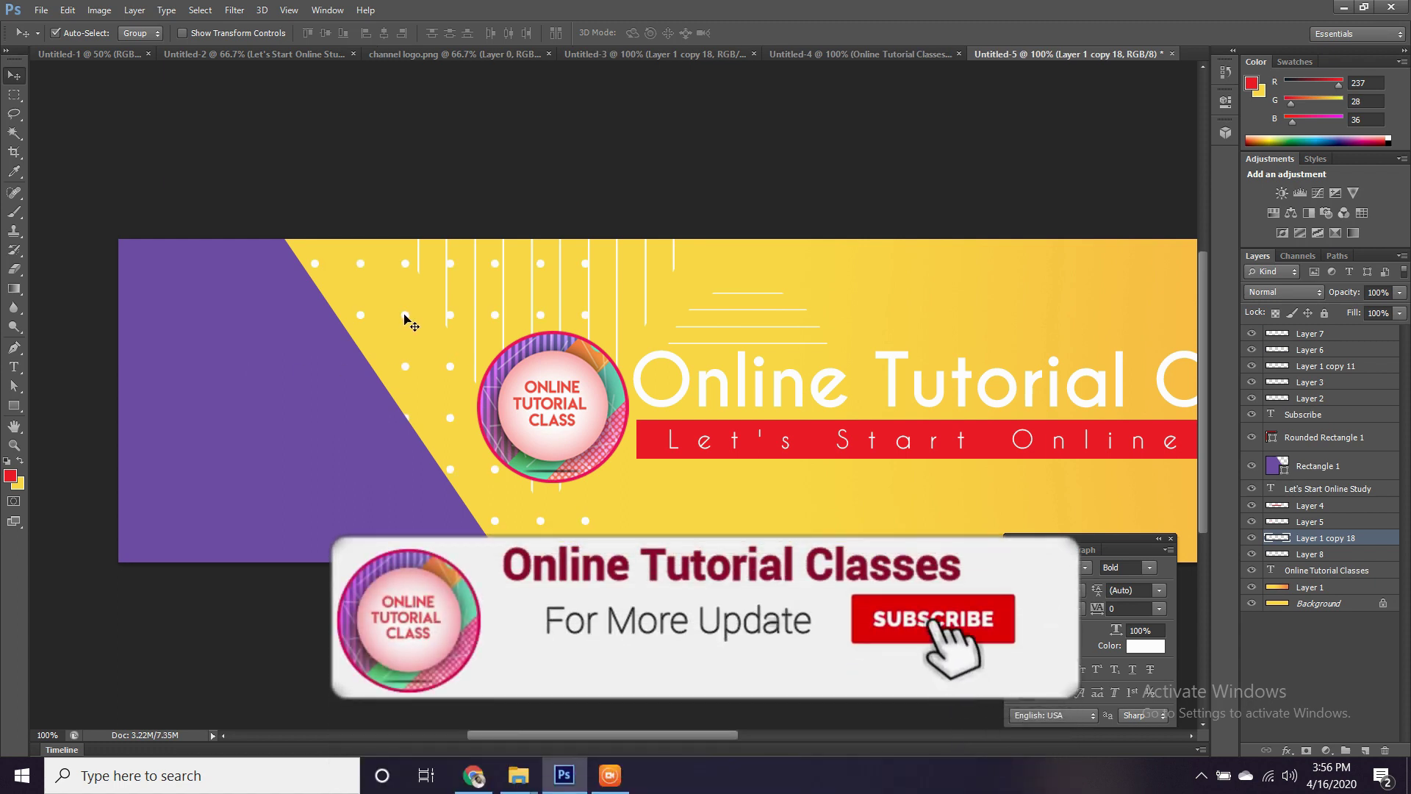
{"action": "left_click_drag", "start_coordinate": [401, 321], "coordinate": [248, 305]}
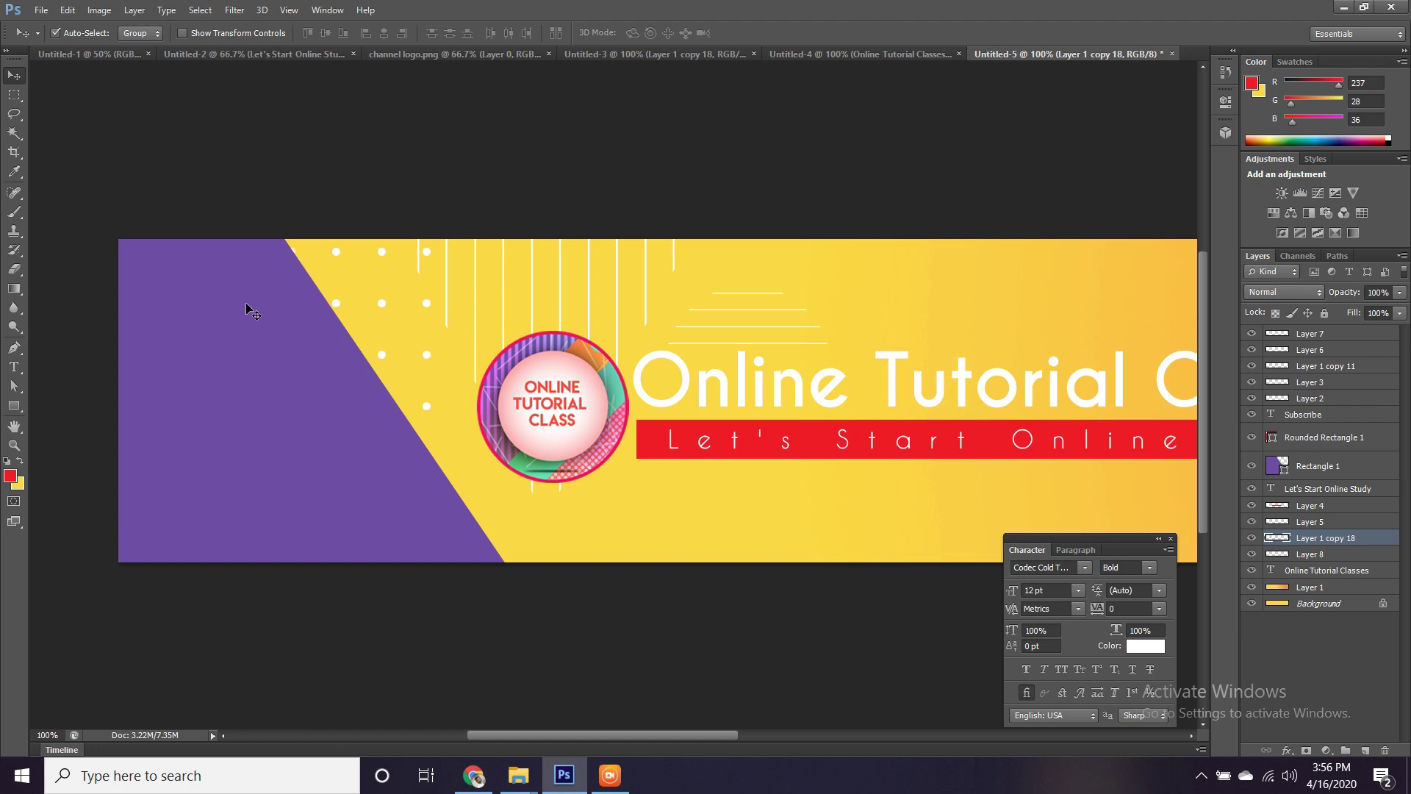
Raise the dot layer above Rectangle 1, shift it slightly left, and clip it to the purple panel.
{"action": "left_click_drag", "start_coordinate": [608, 293], "coordinate": [481, 272]}
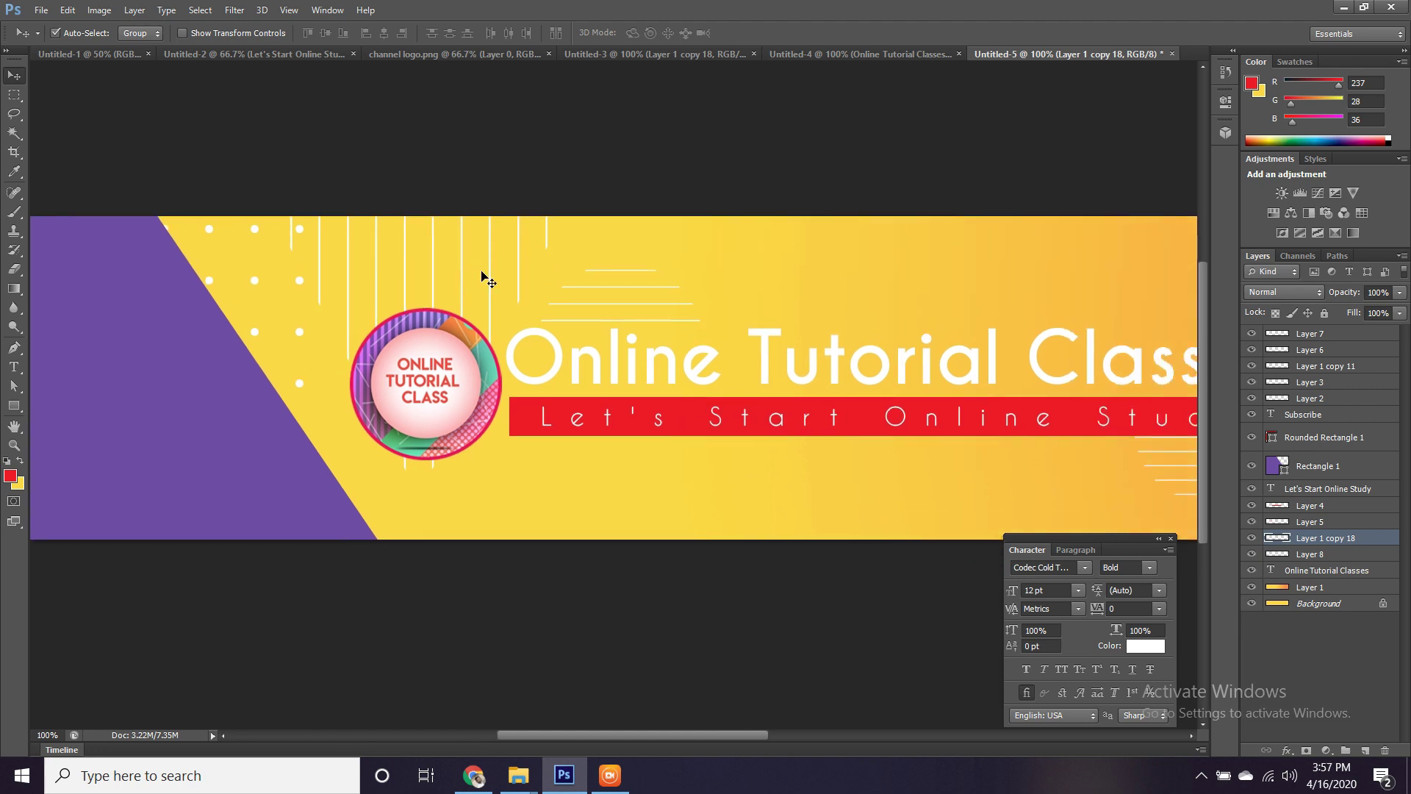
{"action": "key", "text": "ctrl+bracketright"}
{"action": "key", "text": "ctrl+bracketright"}
{"action": "key", "text": "ctrl+bracketright"}
{"action": "key", "text": "ctrl+bracketright"}
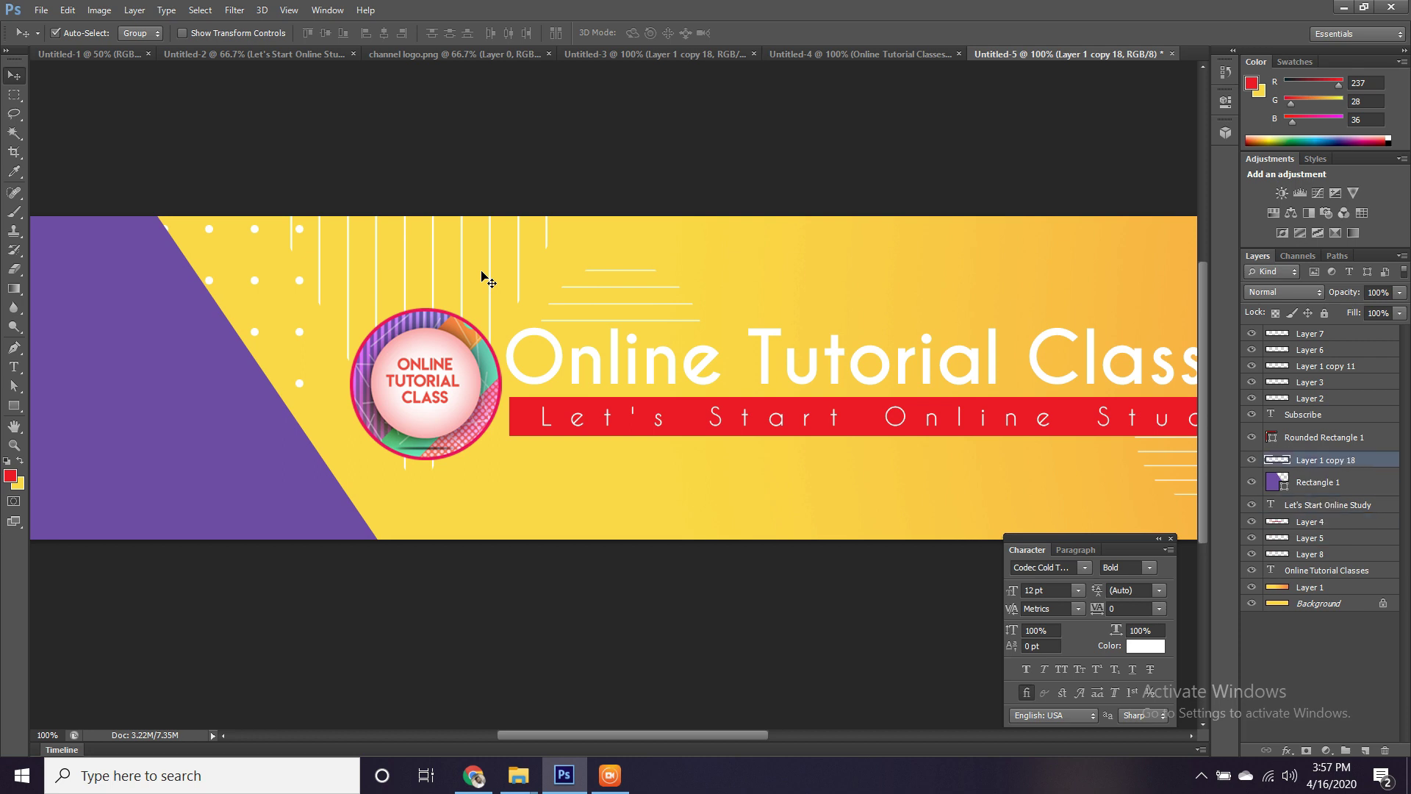
{"action": "left_click_drag", "start_coordinate": [463, 280], "coordinate": [871, 315]}
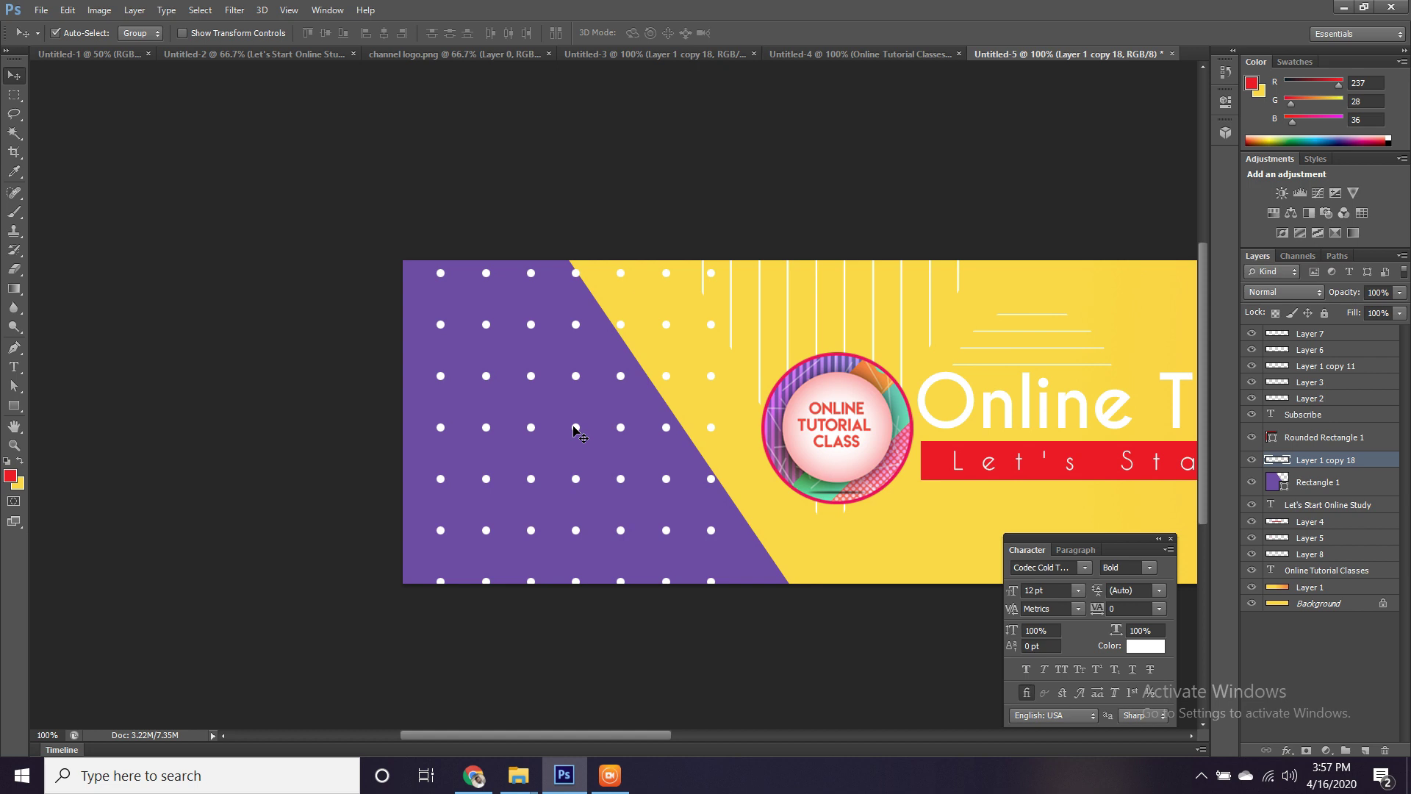
{"action": "left_click_drag", "start_coordinate": [574, 425], "coordinate": [551, 423]}
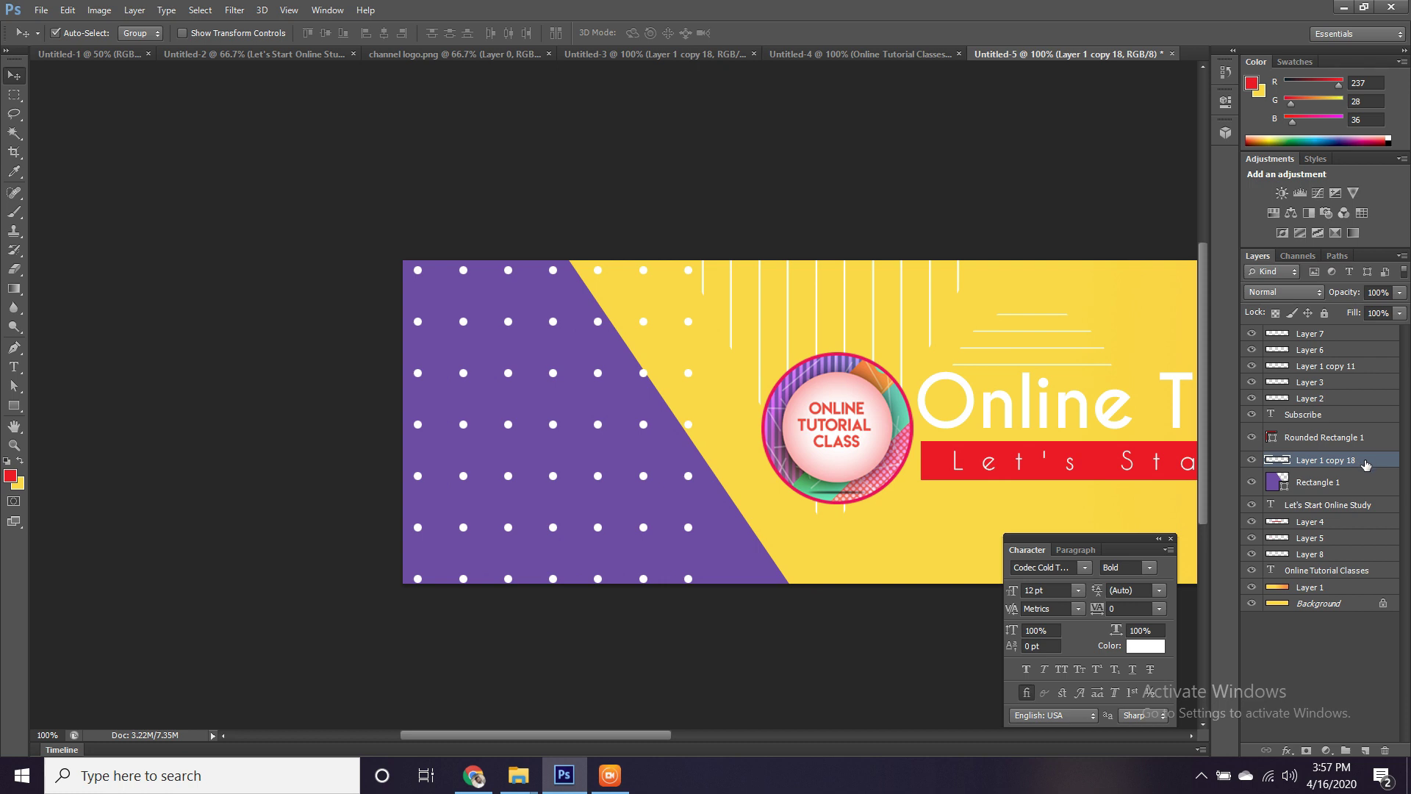
{"action": "right_click", "coordinate": [1364, 461]}
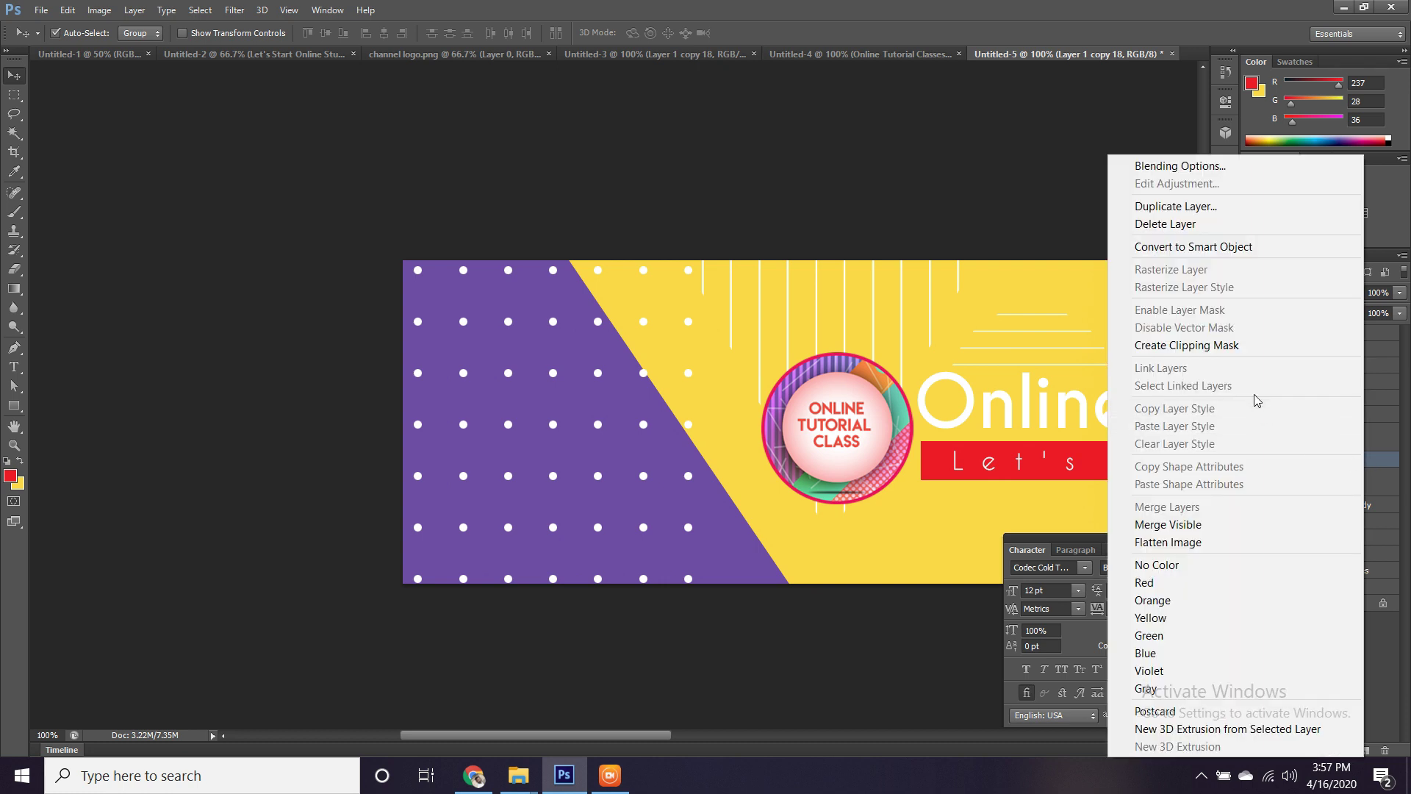
{"action": "left_click", "coordinate": [1210, 343]}
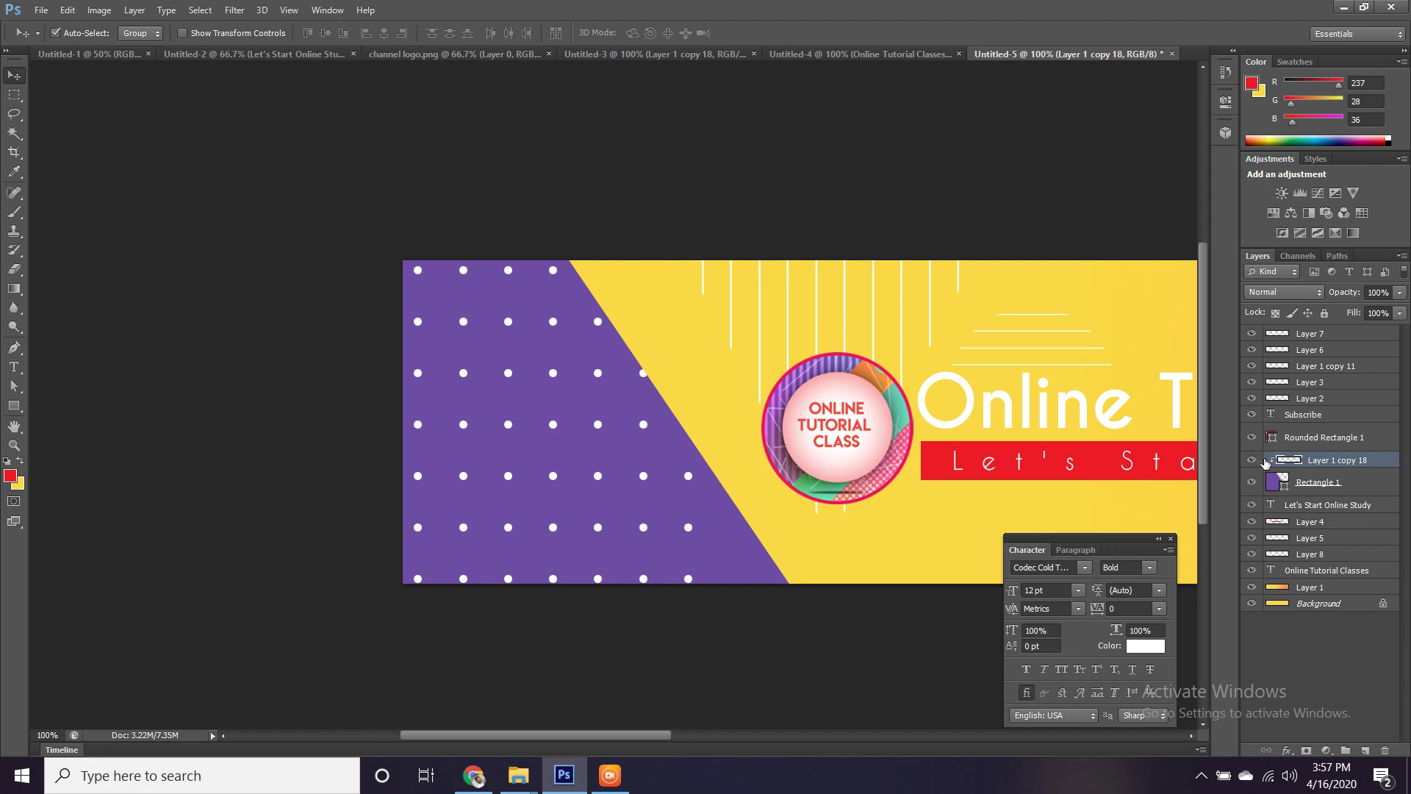
Pan across the banner, starting a rectangle shape and then cancelling it.
{"action": "left_click_drag", "start_coordinate": [1021, 389], "coordinate": [567, 357]}
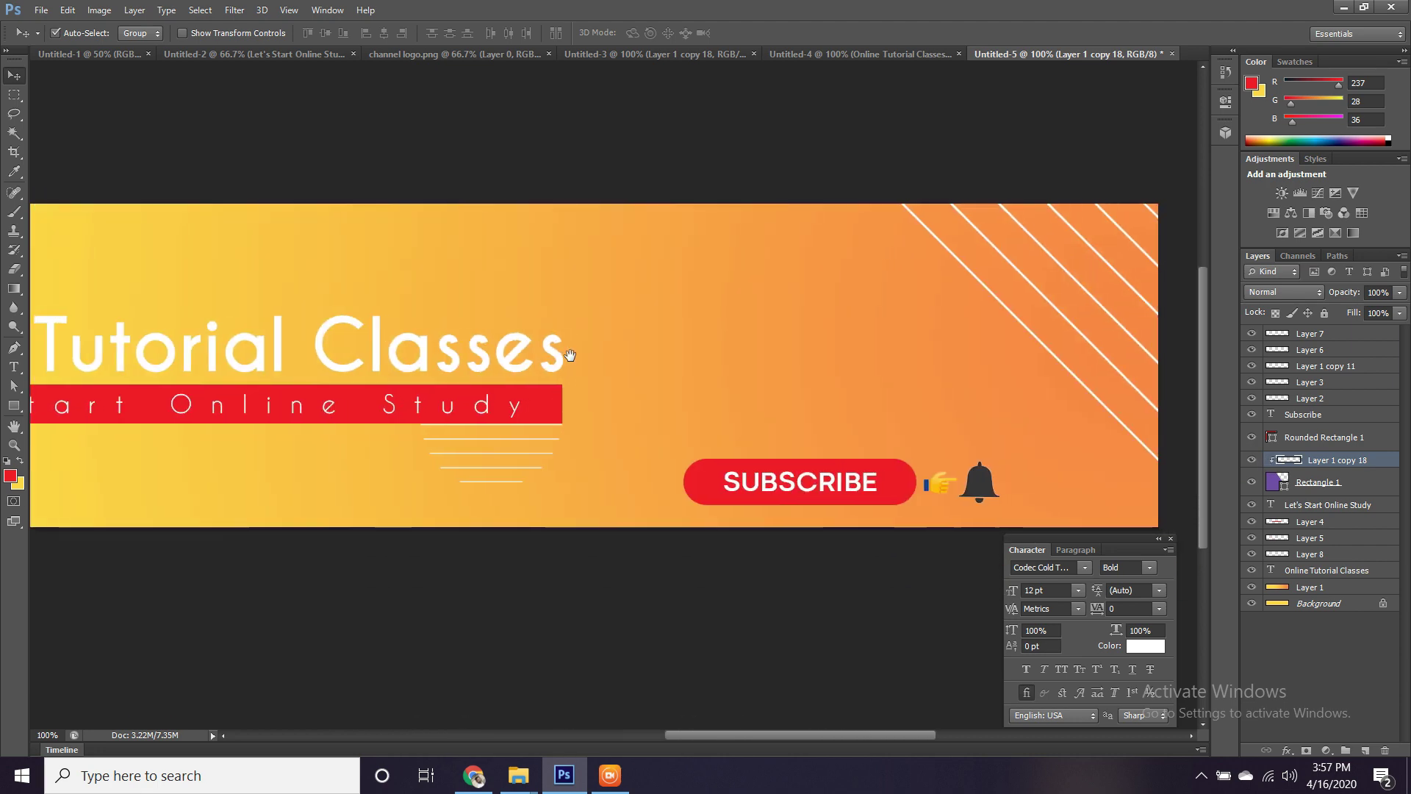
{"action": "left_click_drag", "start_coordinate": [731, 357], "coordinate": [663, 360]}
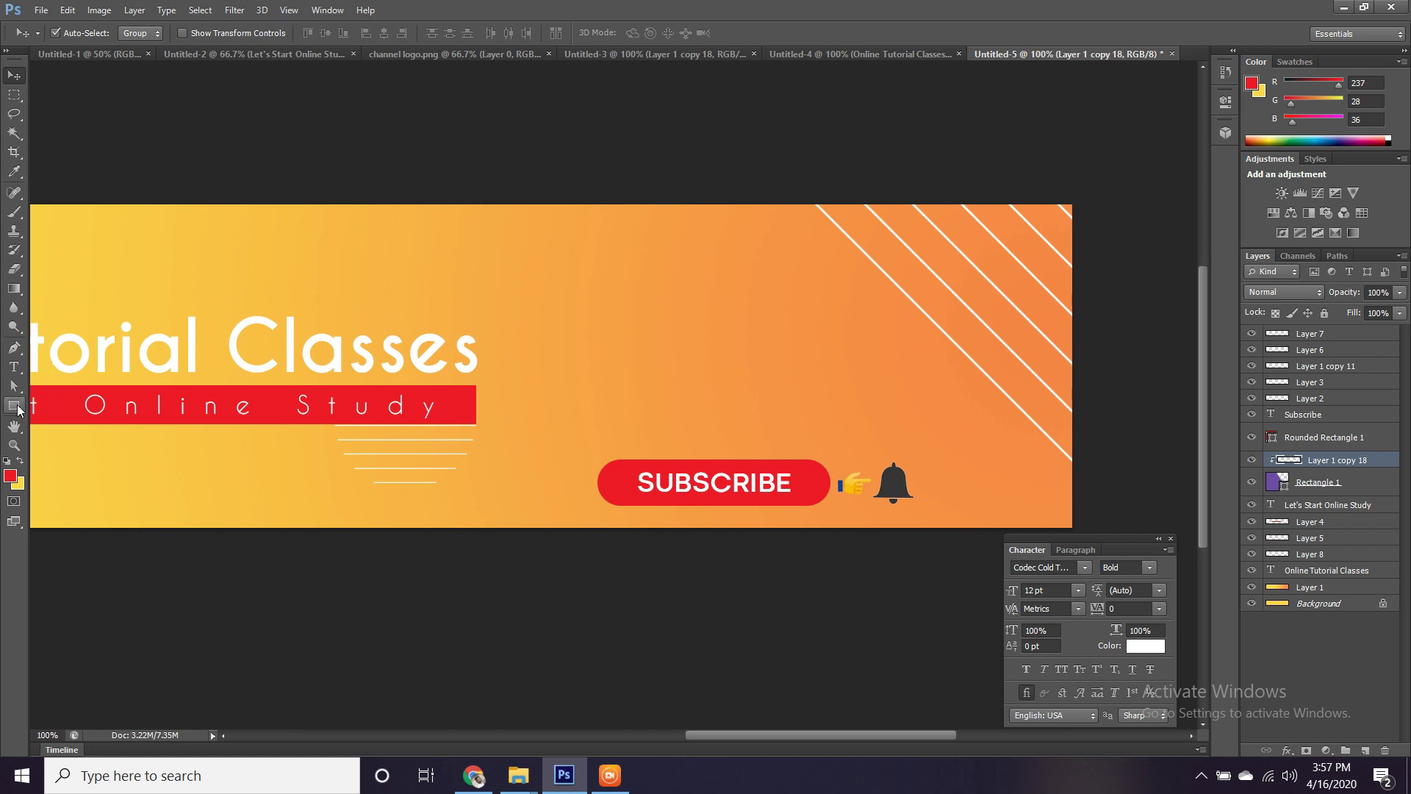
{"action": "left_click", "coordinate": [15, 406]}
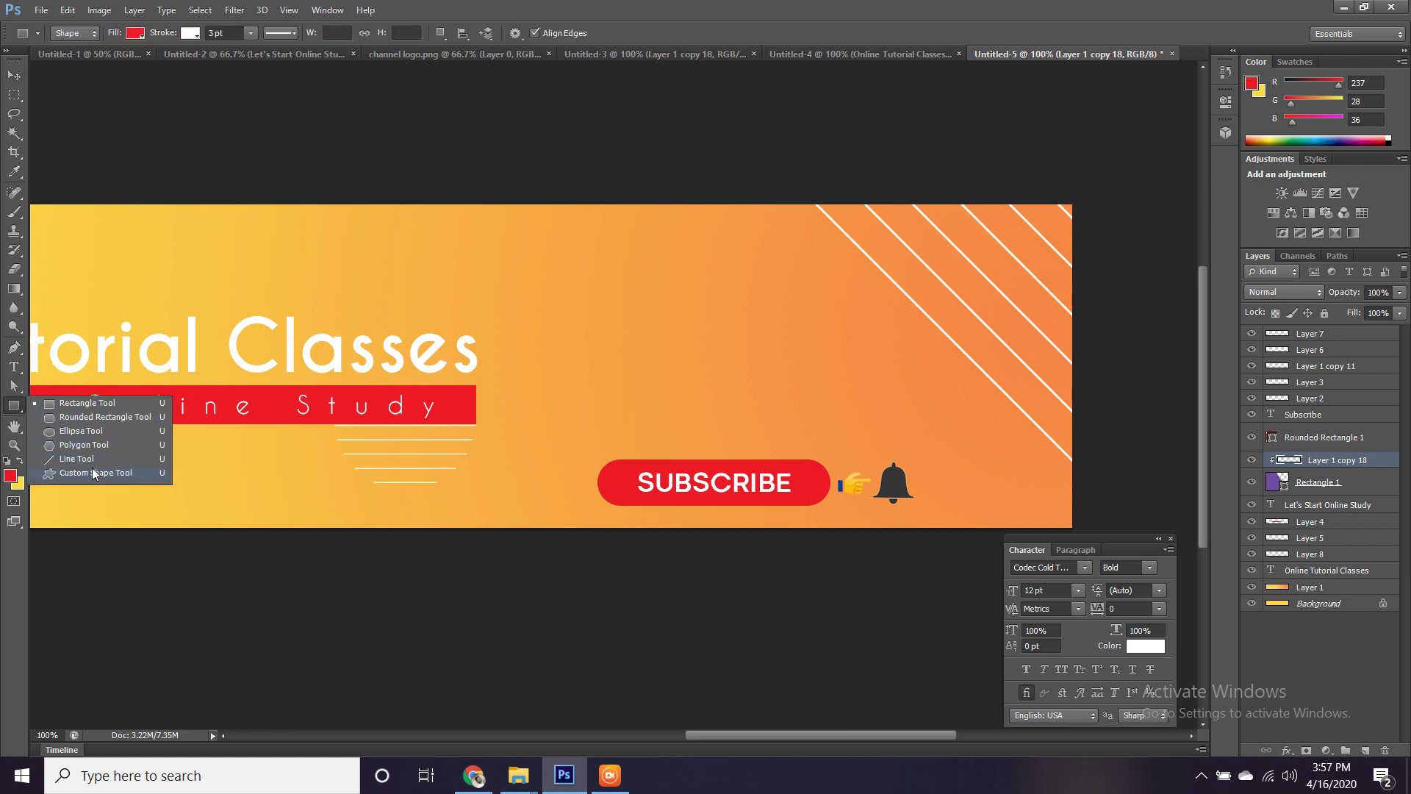
{"action": "left_click", "coordinate": [214, 276]}
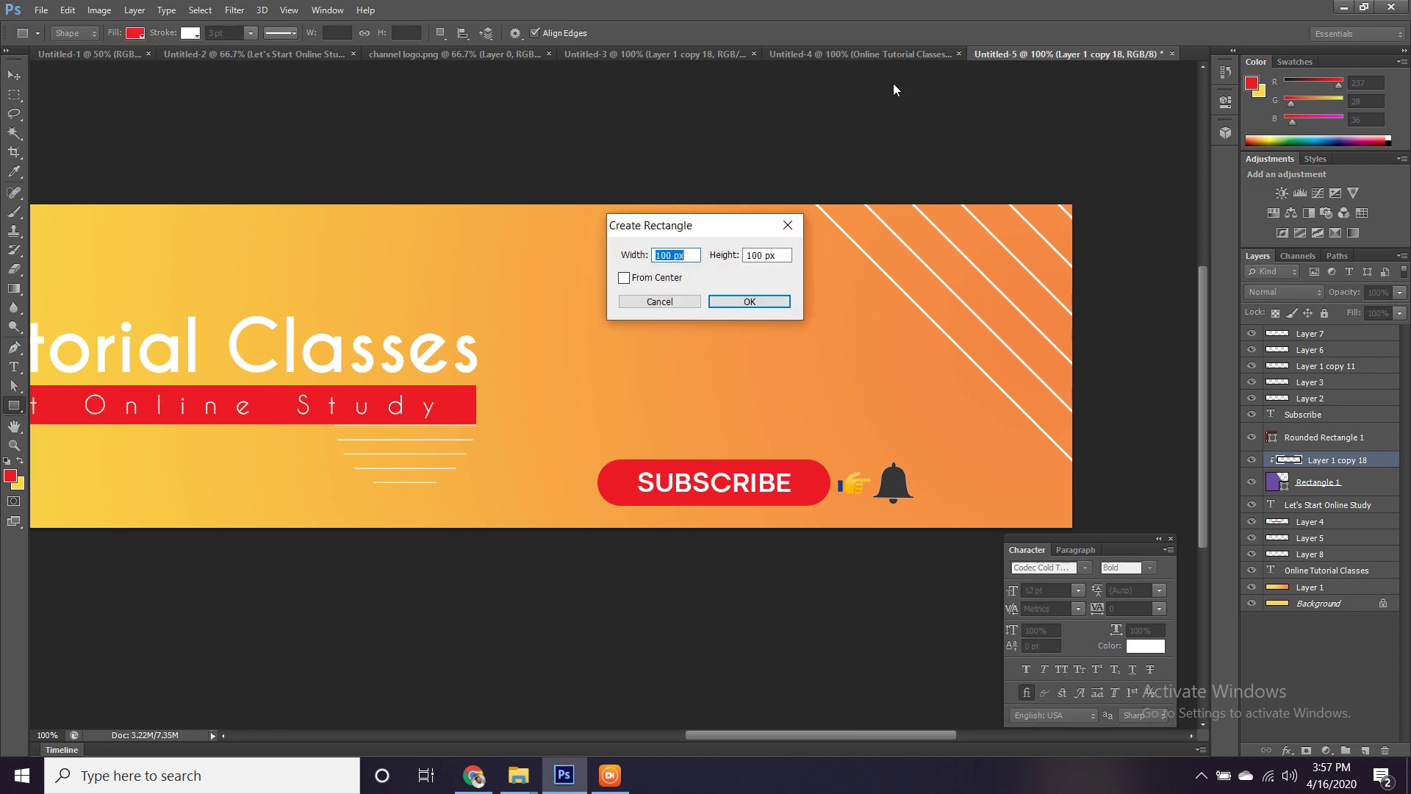
{"action": "left_click", "coordinate": [660, 301]}
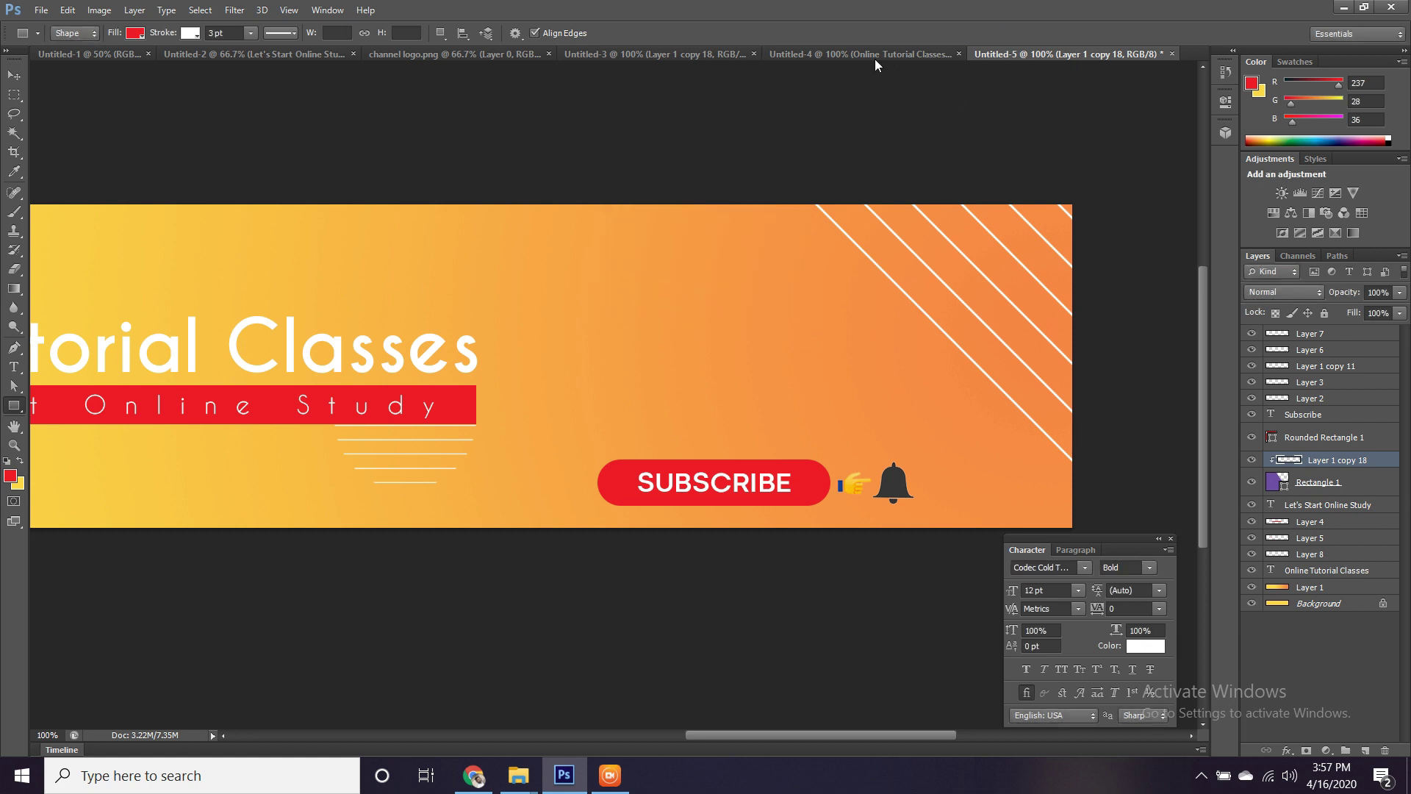
Select a circular patch of the Untitled-3 dot grid and drag it onto the Untitled-5 banner.
{"action": "left_click", "coordinate": [802, 54]}
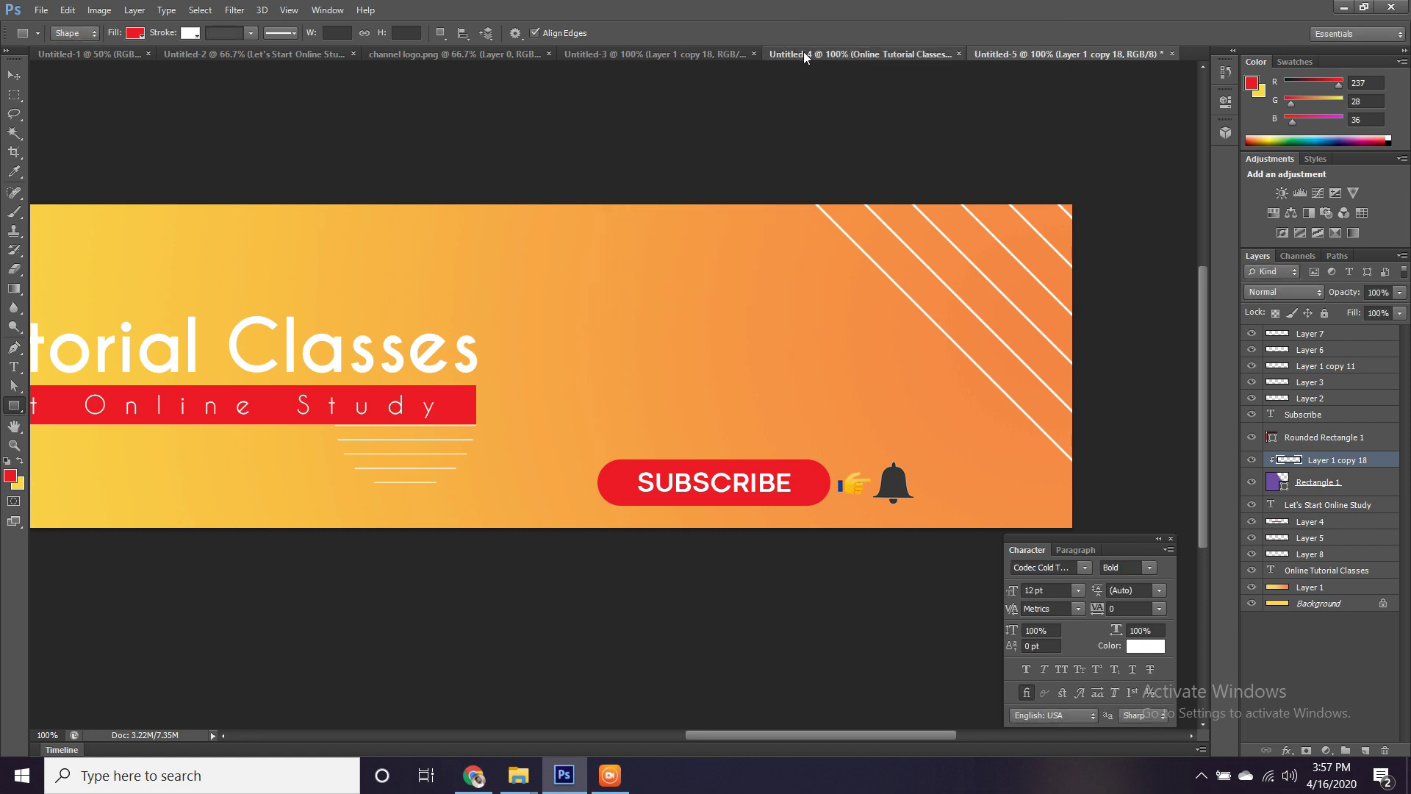
{"action": "left_click", "coordinate": [630, 55]}
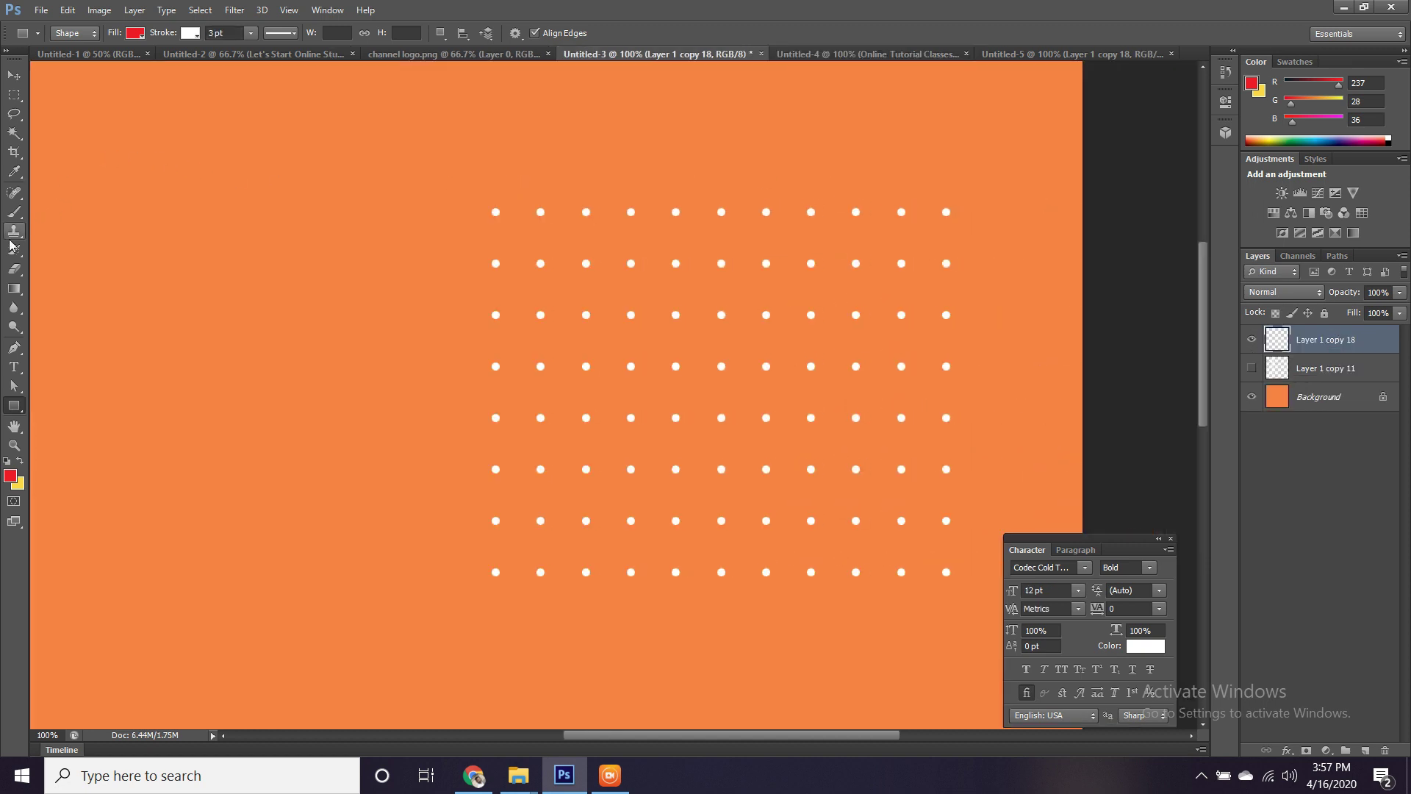
{"action": "left_click", "coordinate": [18, 98]}
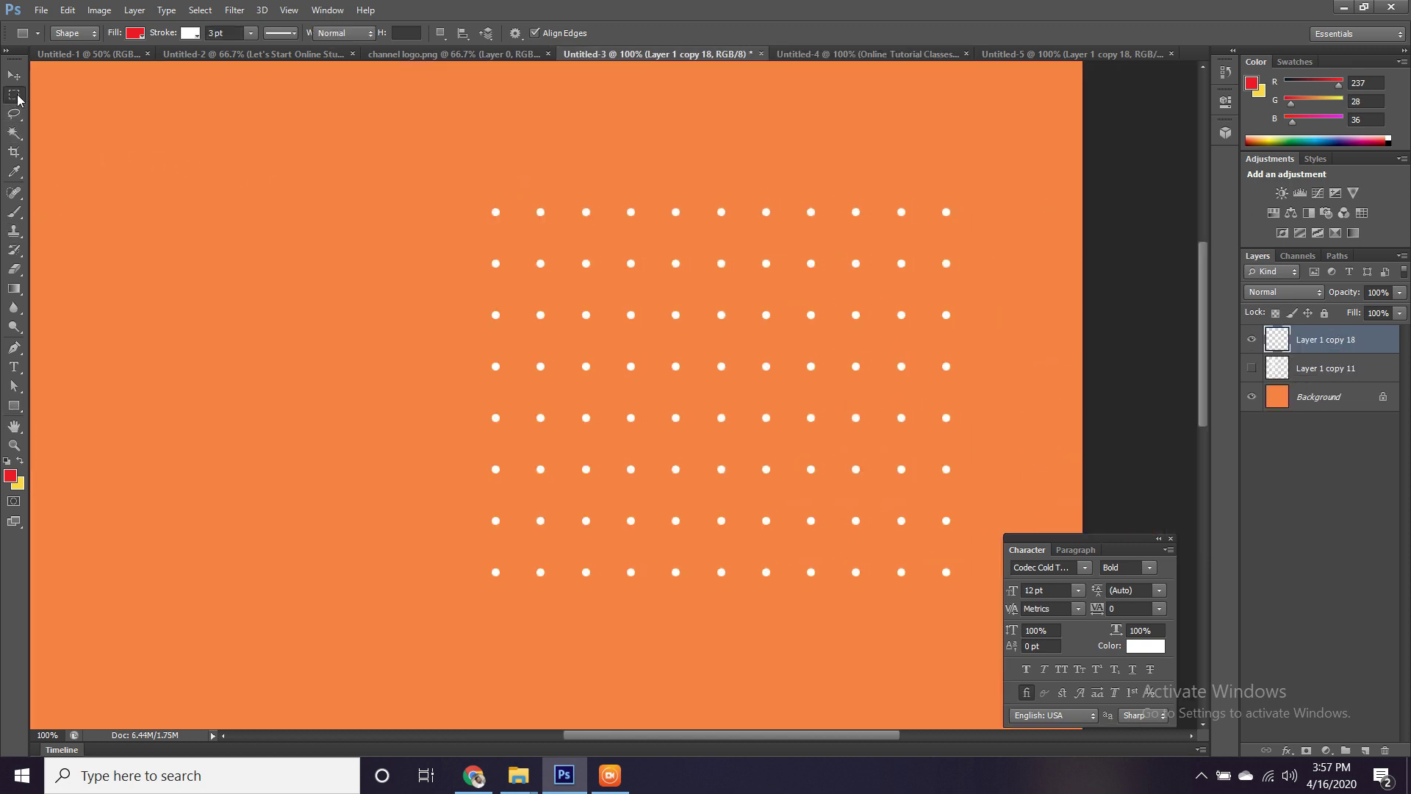
{"action": "left_click", "coordinate": [66, 107]}
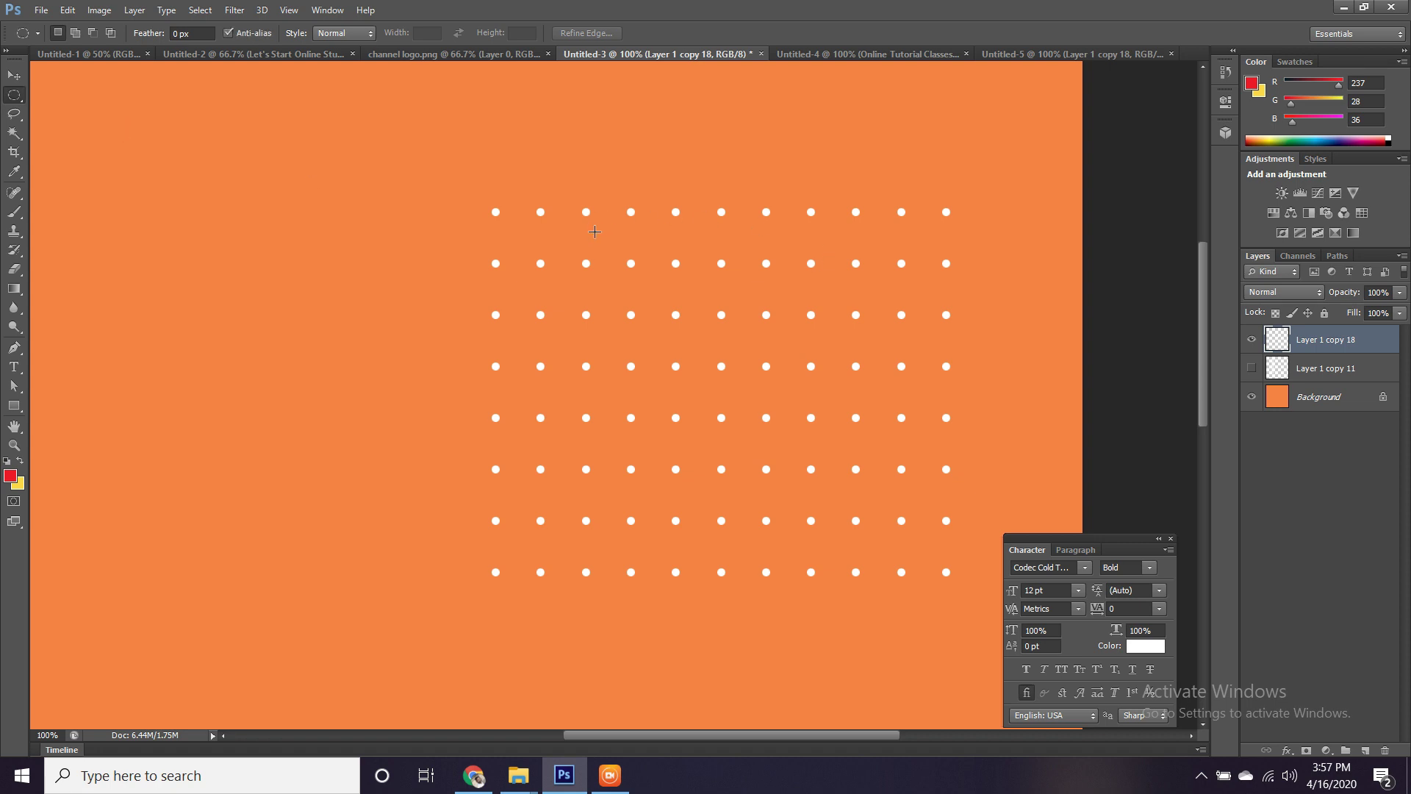
{"action": "left_click_drag", "start_coordinate": [600, 243], "coordinate": [949, 565]}
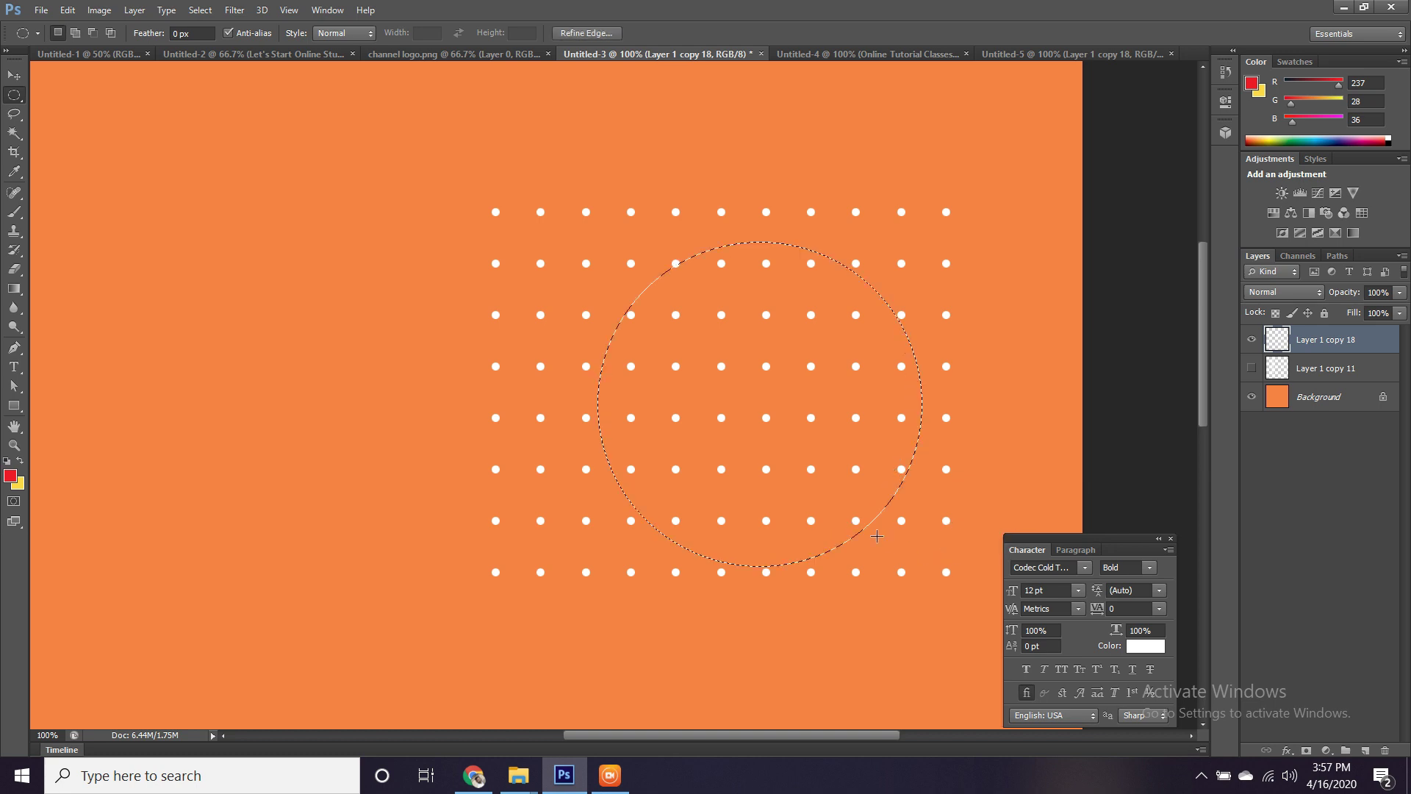
{"action": "key", "text": "v"}
{"action": "left_click_drag", "start_coordinate": [811, 466], "coordinate": [564, 259]}
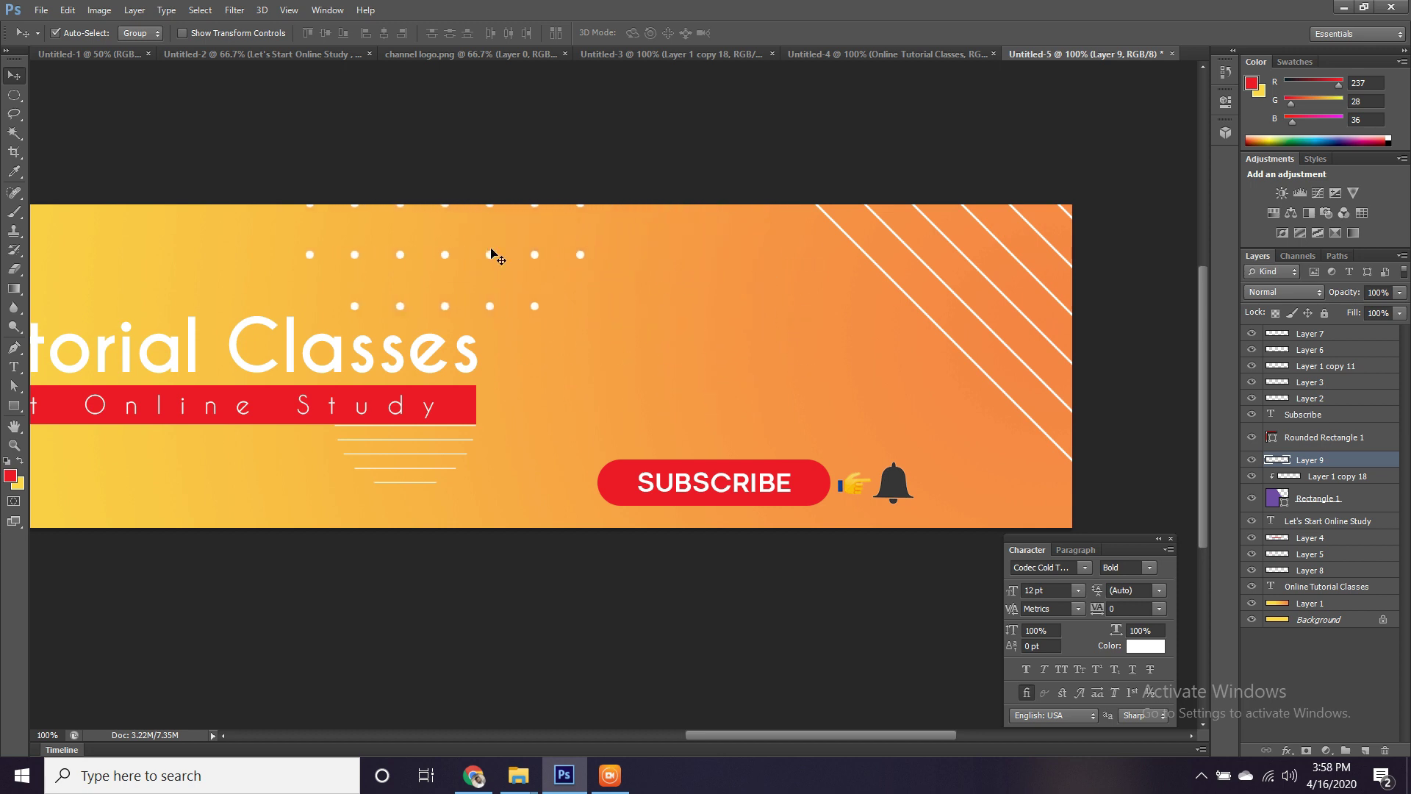
Scale the dot cluster to about 60%, place it beside Subscribe, and merge into Layer 1 copy 18.
{"action": "left_click_drag", "start_coordinate": [495, 252], "coordinate": [824, 305]}
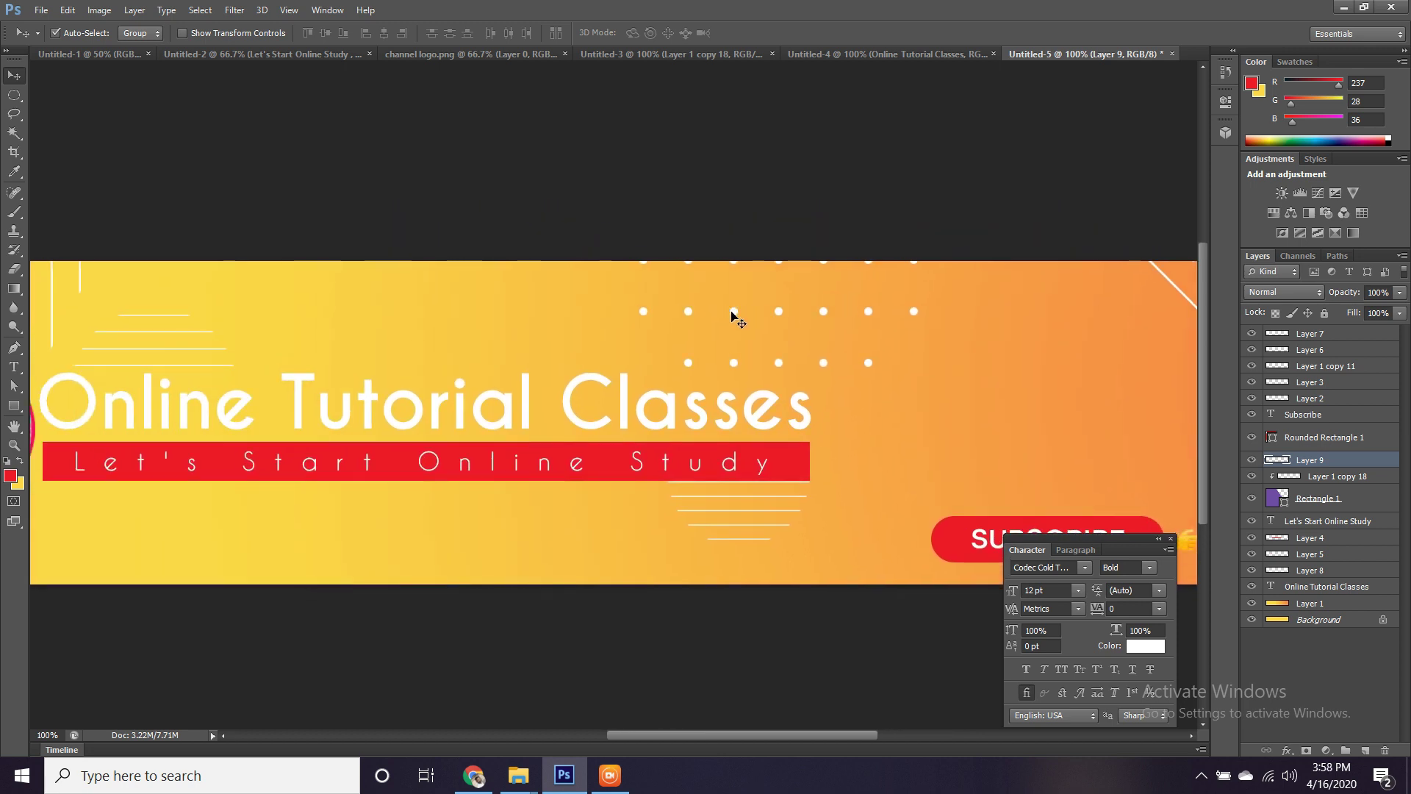
{"action": "left_click_drag", "start_coordinate": [733, 315], "coordinate": [961, 445]}
{"action": "key", "text": "ctrl+t"}
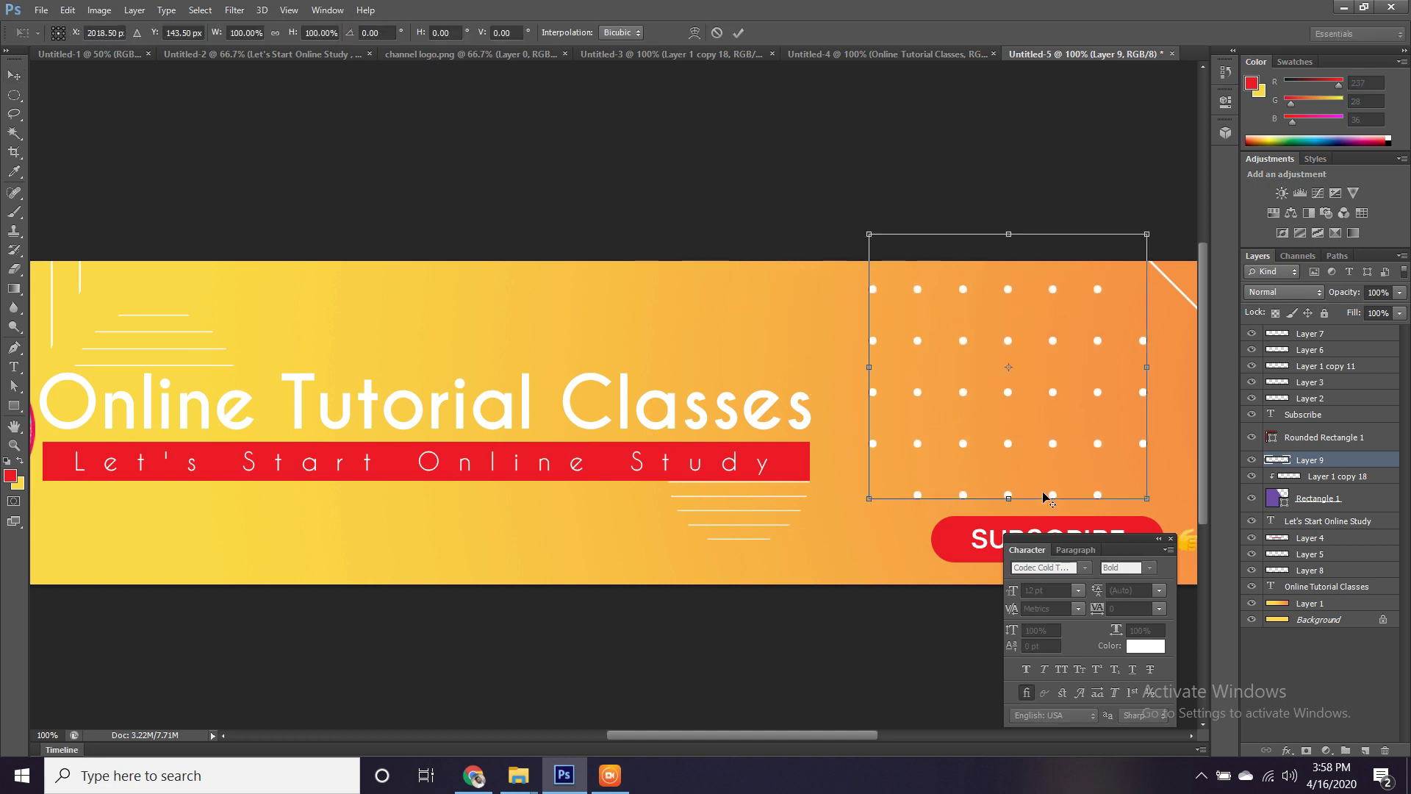
{"action": "left_click_drag", "start_coordinate": [868, 234], "coordinate": [925, 289]}
{"action": "left_click_drag", "start_coordinate": [1019, 350], "coordinate": [821, 341]}
{"action": "key", "text": "Return"}
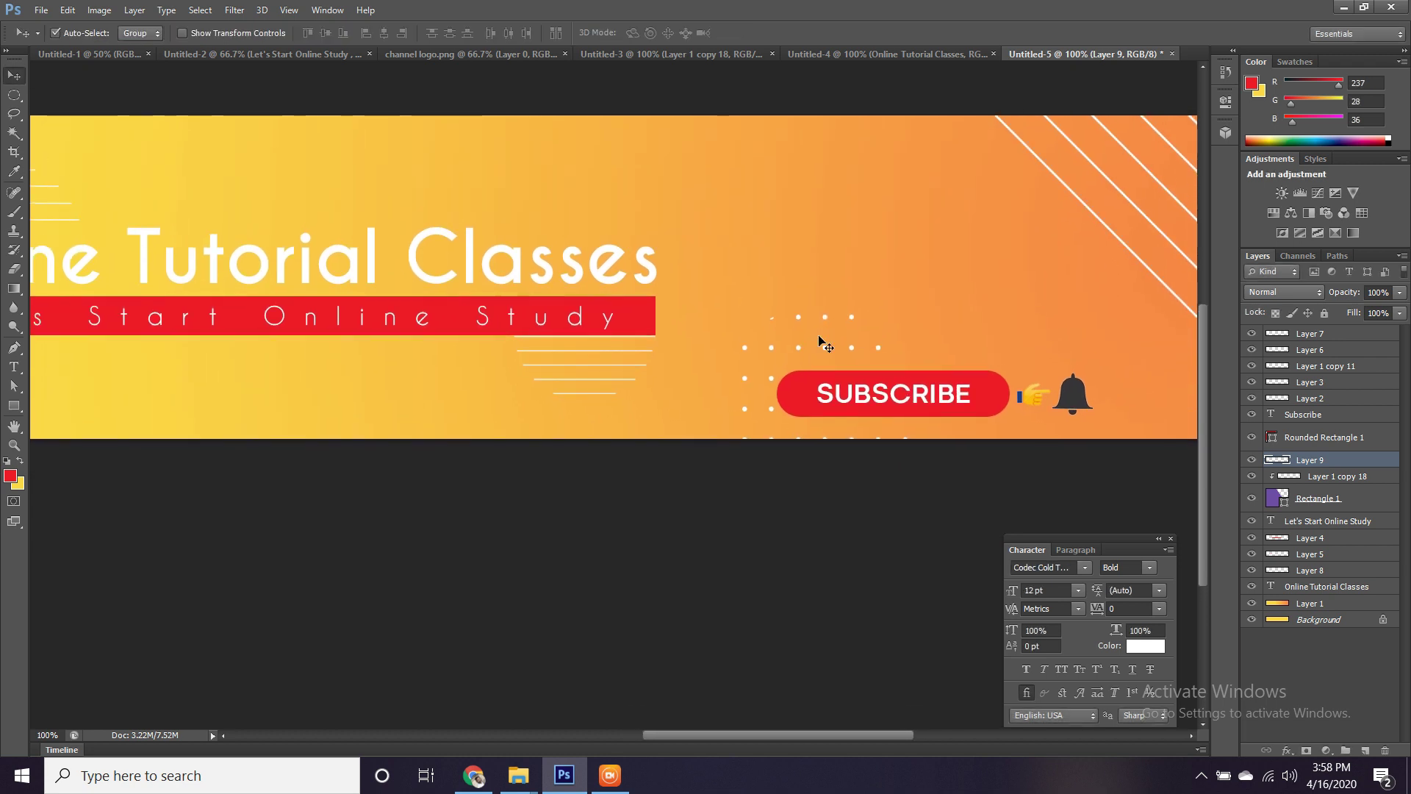
{"action": "key", "text": "ctrl+e"}
{"action": "left_click_drag", "start_coordinate": [898, 269], "coordinate": [383, 221]}
Draw a custom triangle shape on the banner with its outline set to none.
{"action": "left_click", "coordinate": [14, 409]}
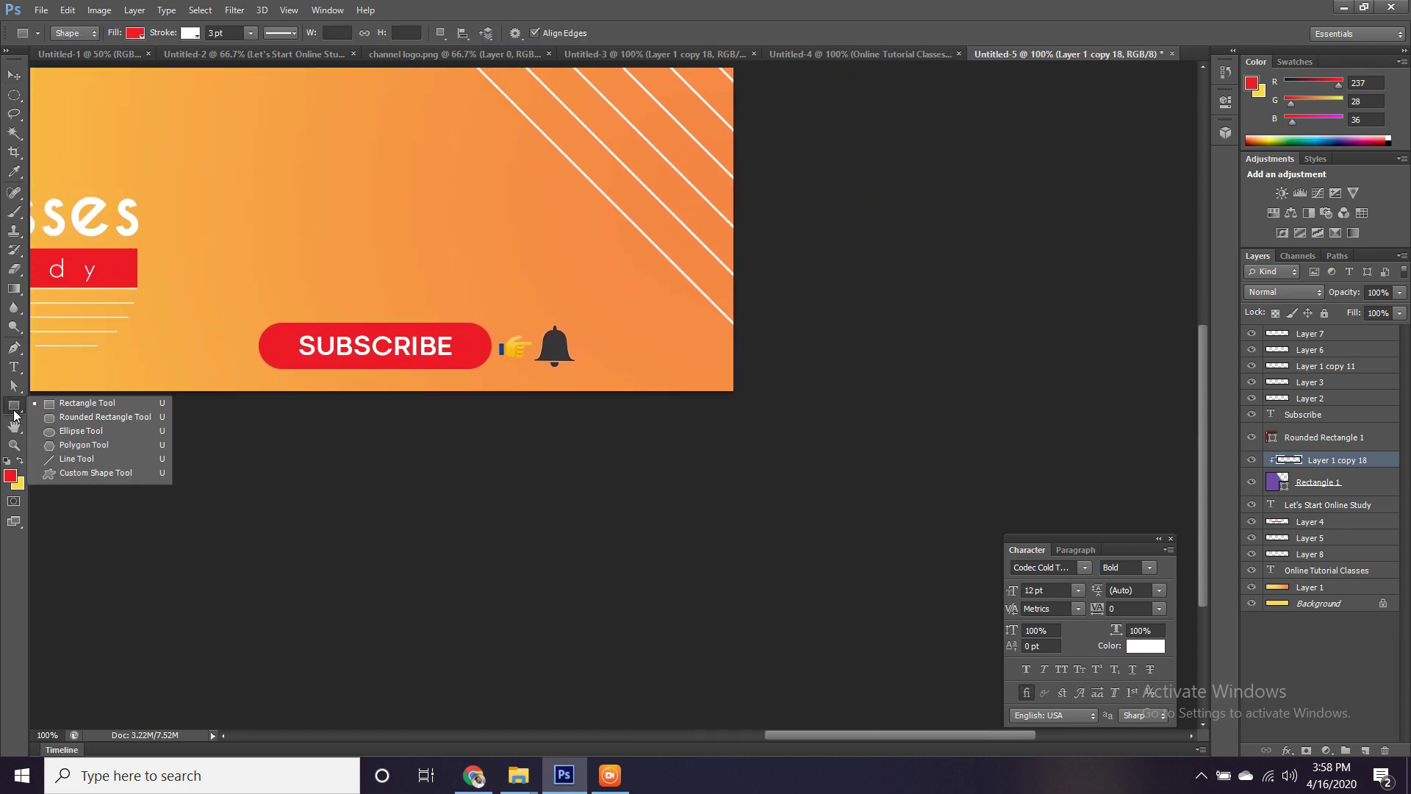
{"action": "left_click", "coordinate": [50, 471]}
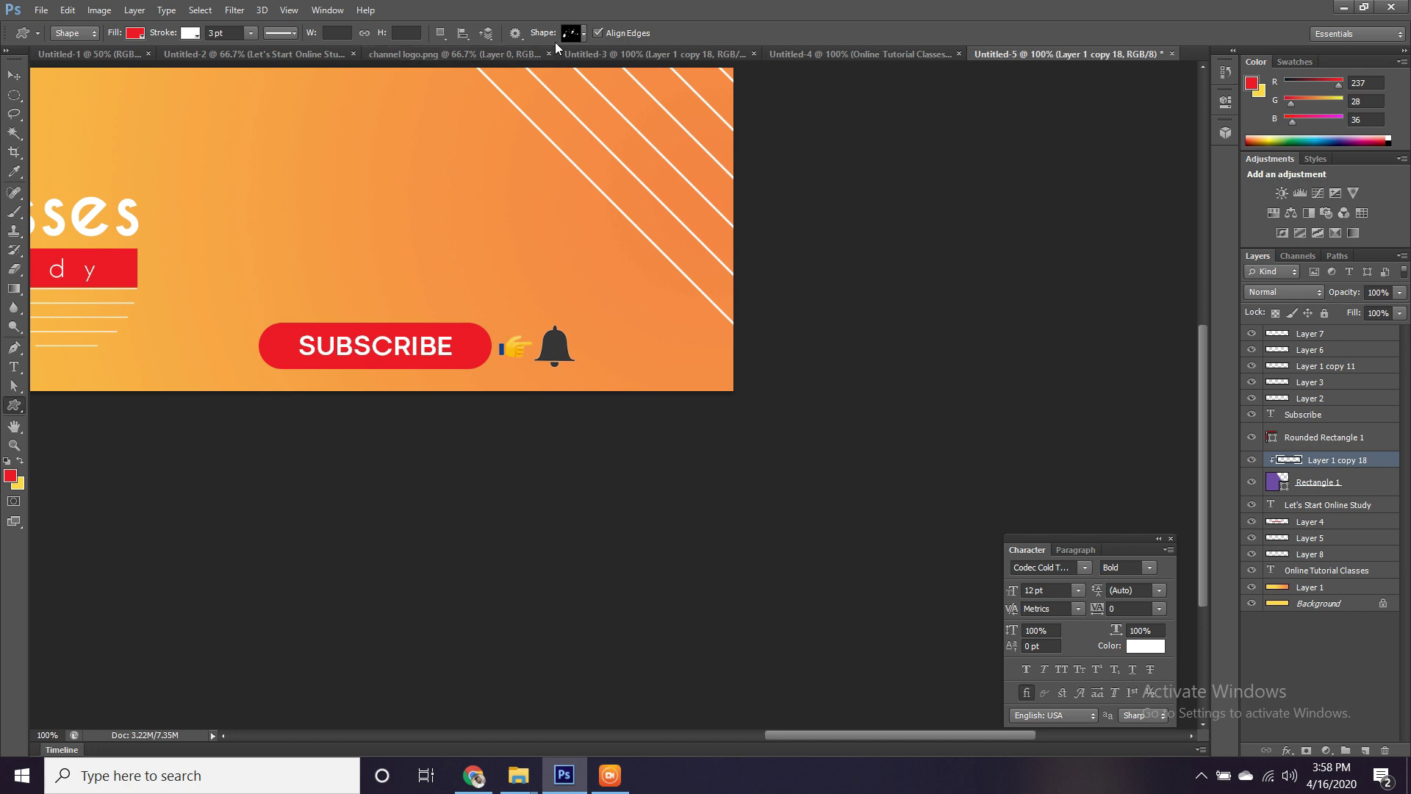
{"action": "left_click", "coordinate": [585, 34]}
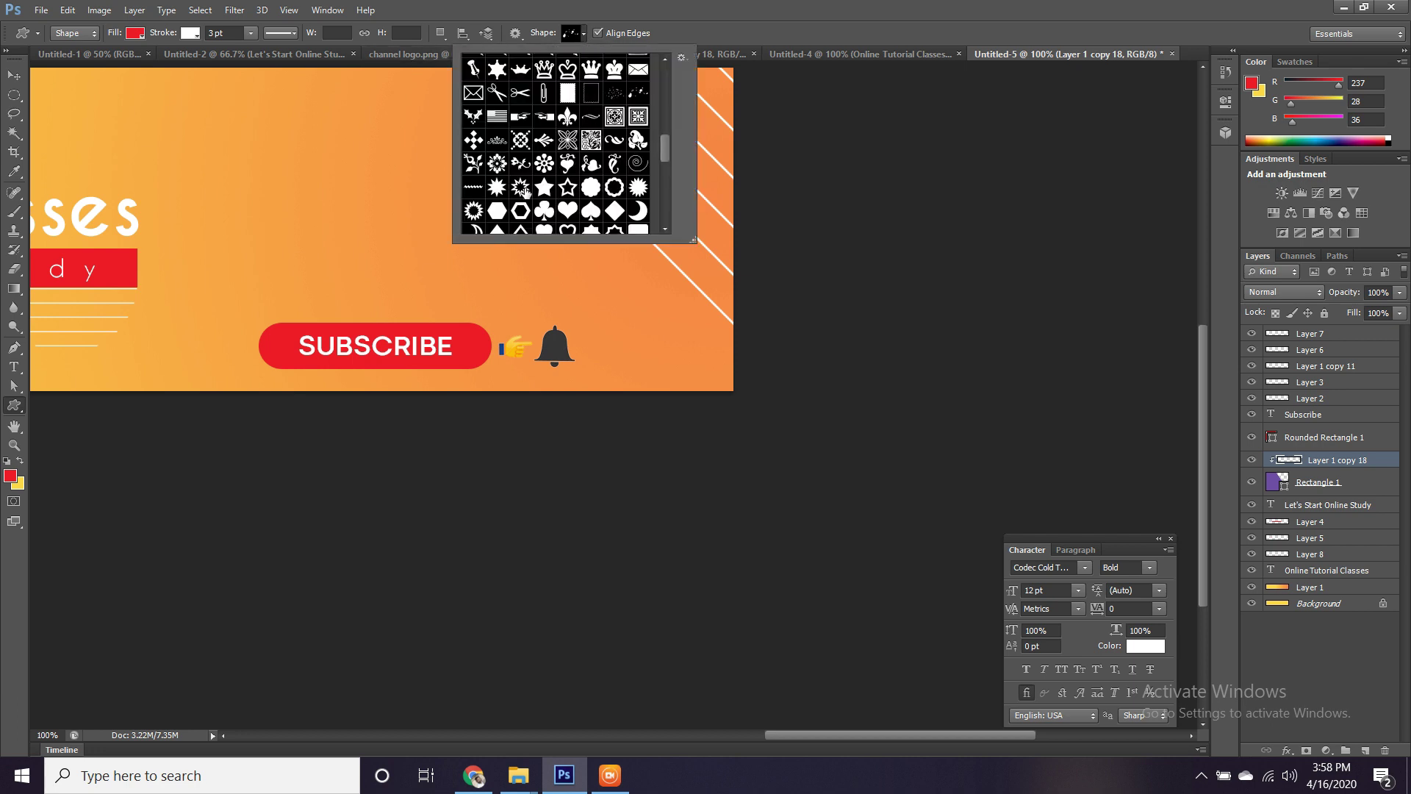
{"action": "scroll", "coordinate": [564, 174], "scroll_direction": "down", "scroll_amount": 2}
{"action": "scroll", "coordinate": [564, 175], "scroll_direction": "down", "scroll_amount": 3}
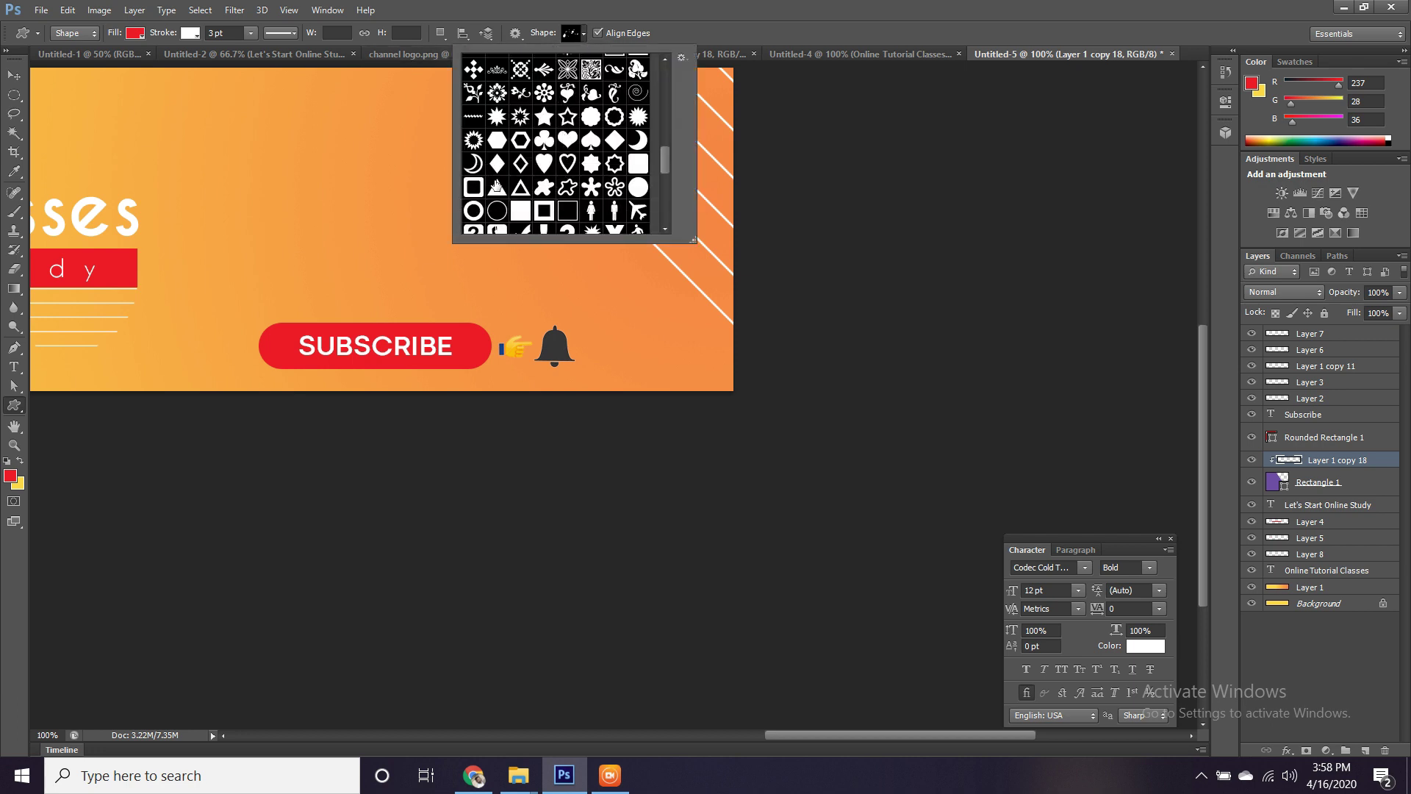
{"action": "double_click", "coordinate": [498, 189]}
{"action": "left_click_drag", "start_coordinate": [257, 130], "coordinate": [383, 248]}
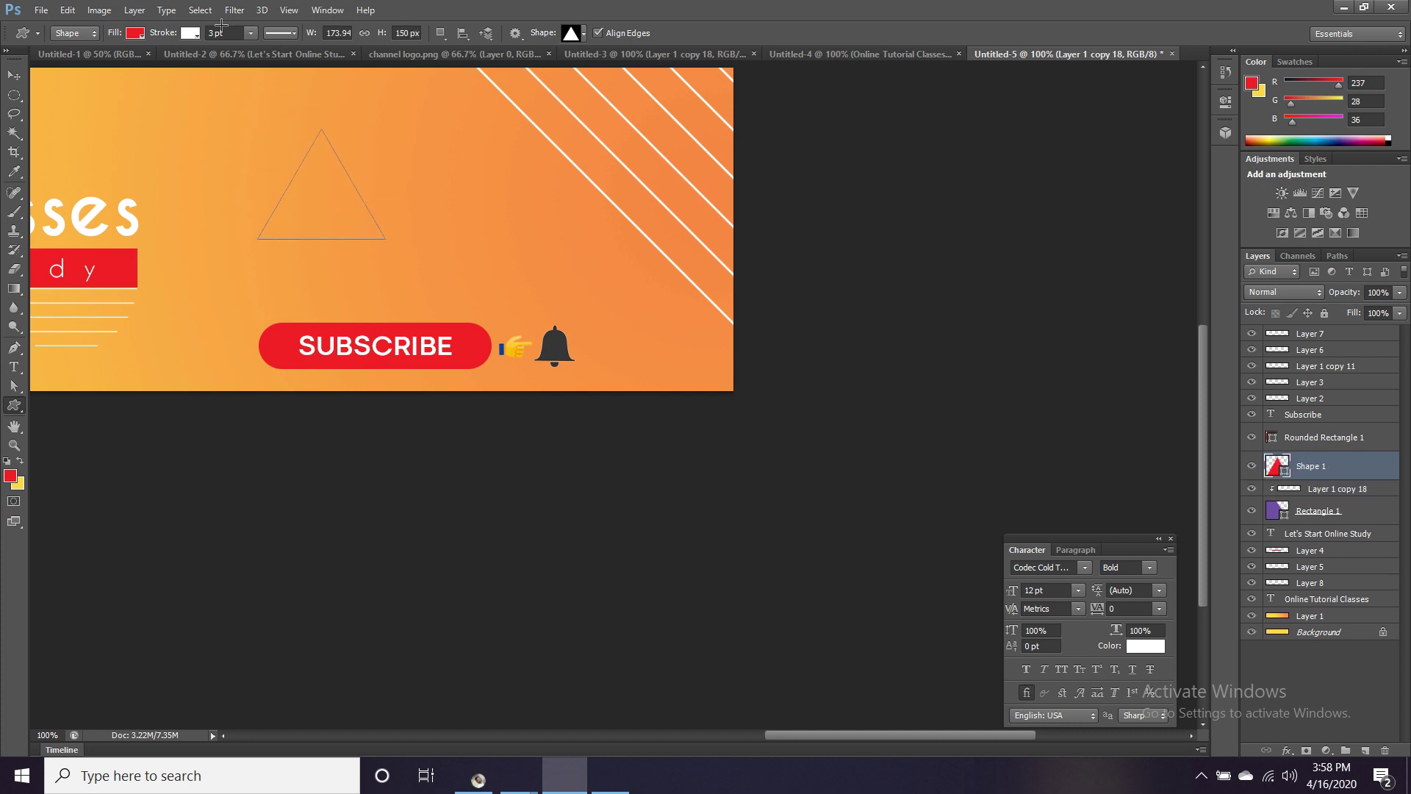
{"action": "left_click", "coordinate": [195, 32]}
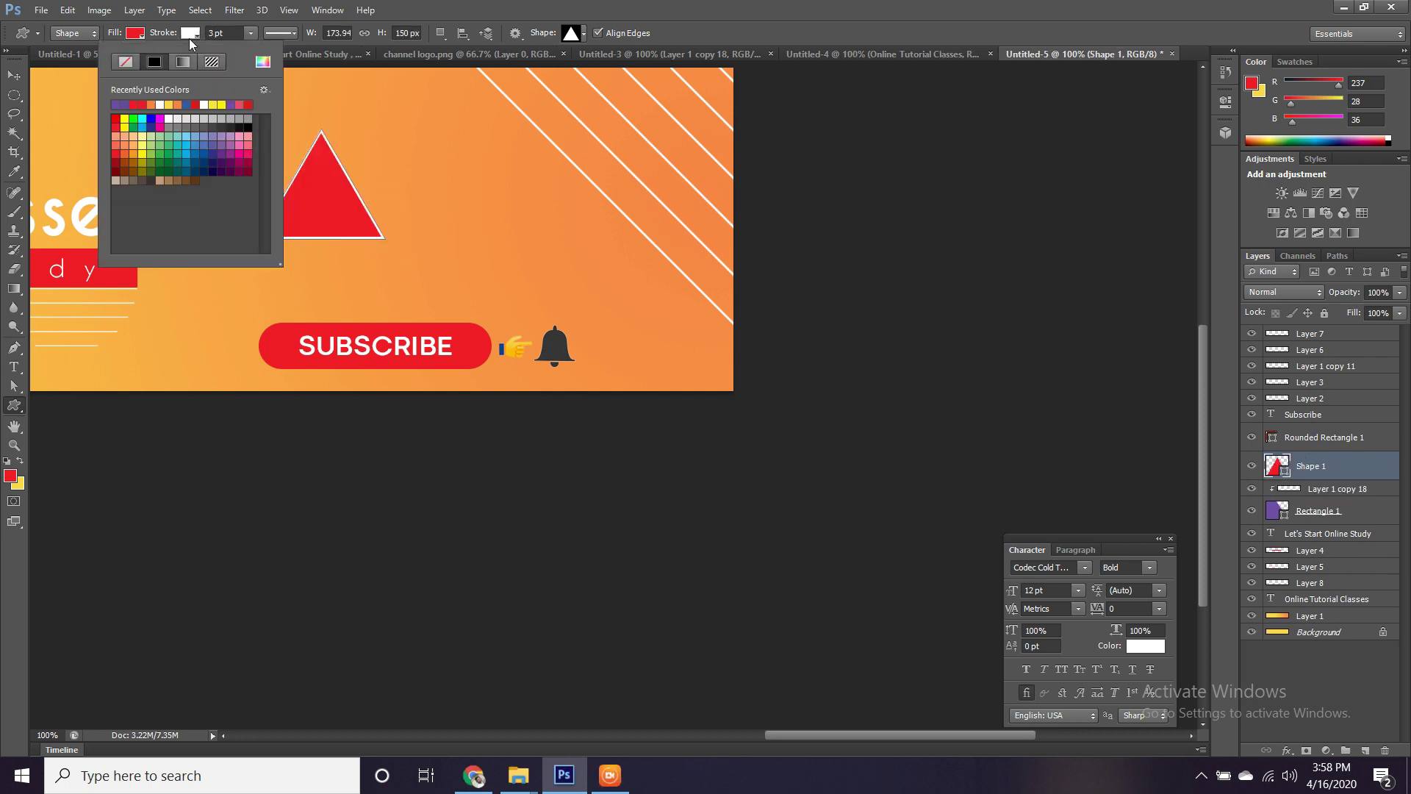
{"action": "left_click", "coordinate": [110, 59]}
{"action": "left_click", "coordinate": [13, 74]}
Rotate the triangle -90°, narrow it to about 76%, and place it at the right edge.
{"action": "left_click", "coordinate": [13, 73]}
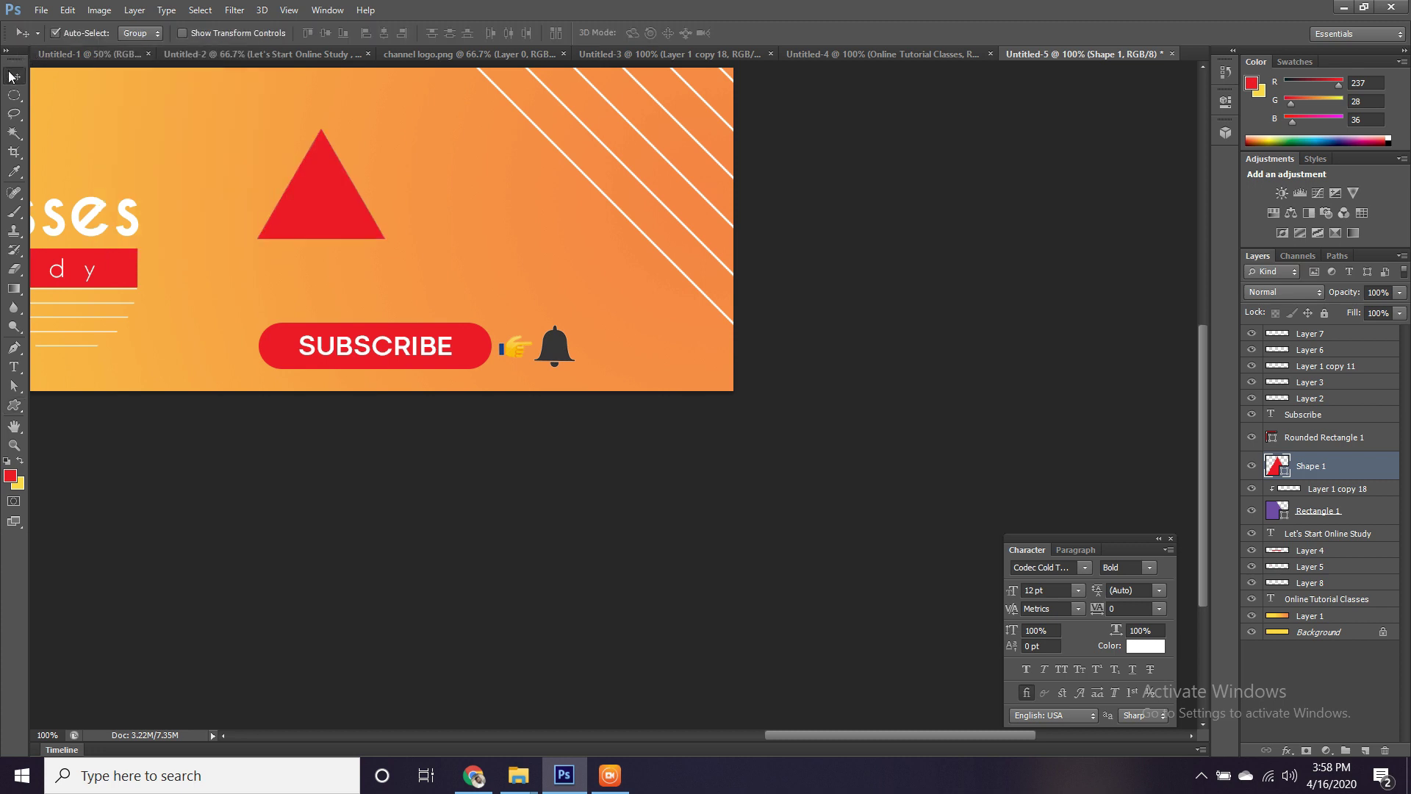
{"action": "key", "text": "ctrl+t"}
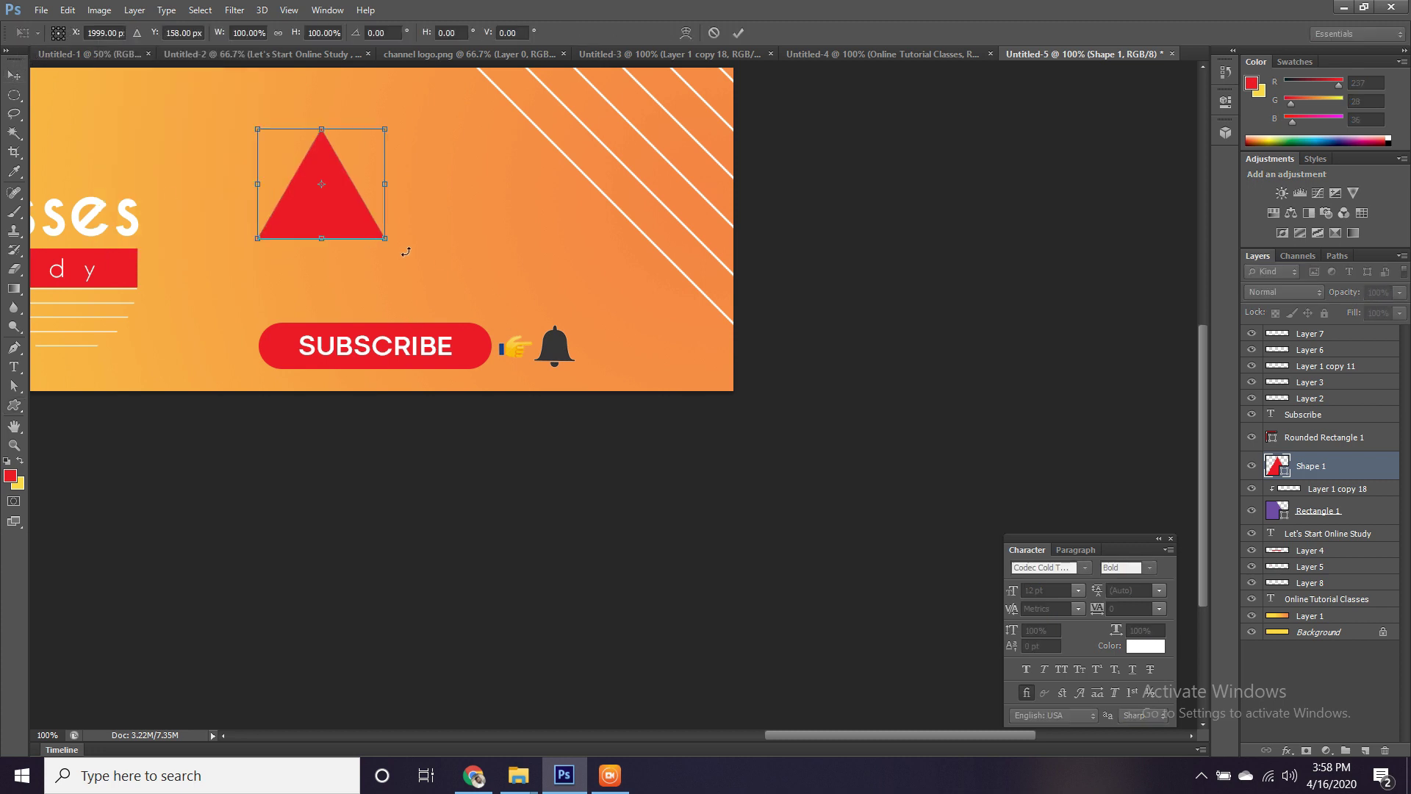
{"action": "left_click_drag", "start_coordinate": [428, 234], "coordinate": [744, 325]}
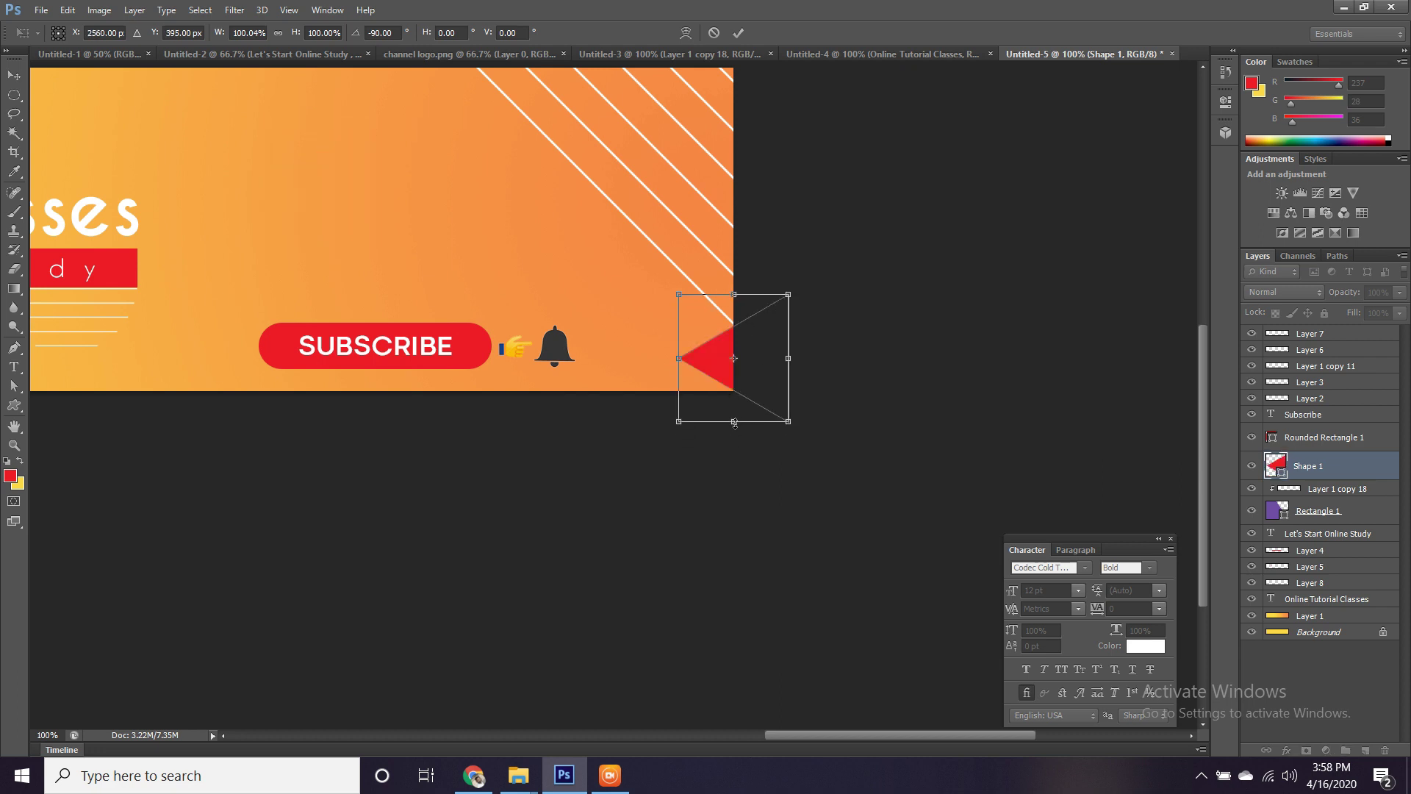
{"action": "left_click_drag", "start_coordinate": [734, 422], "coordinate": [749, 365]}
{"action": "key", "text": "Return"}
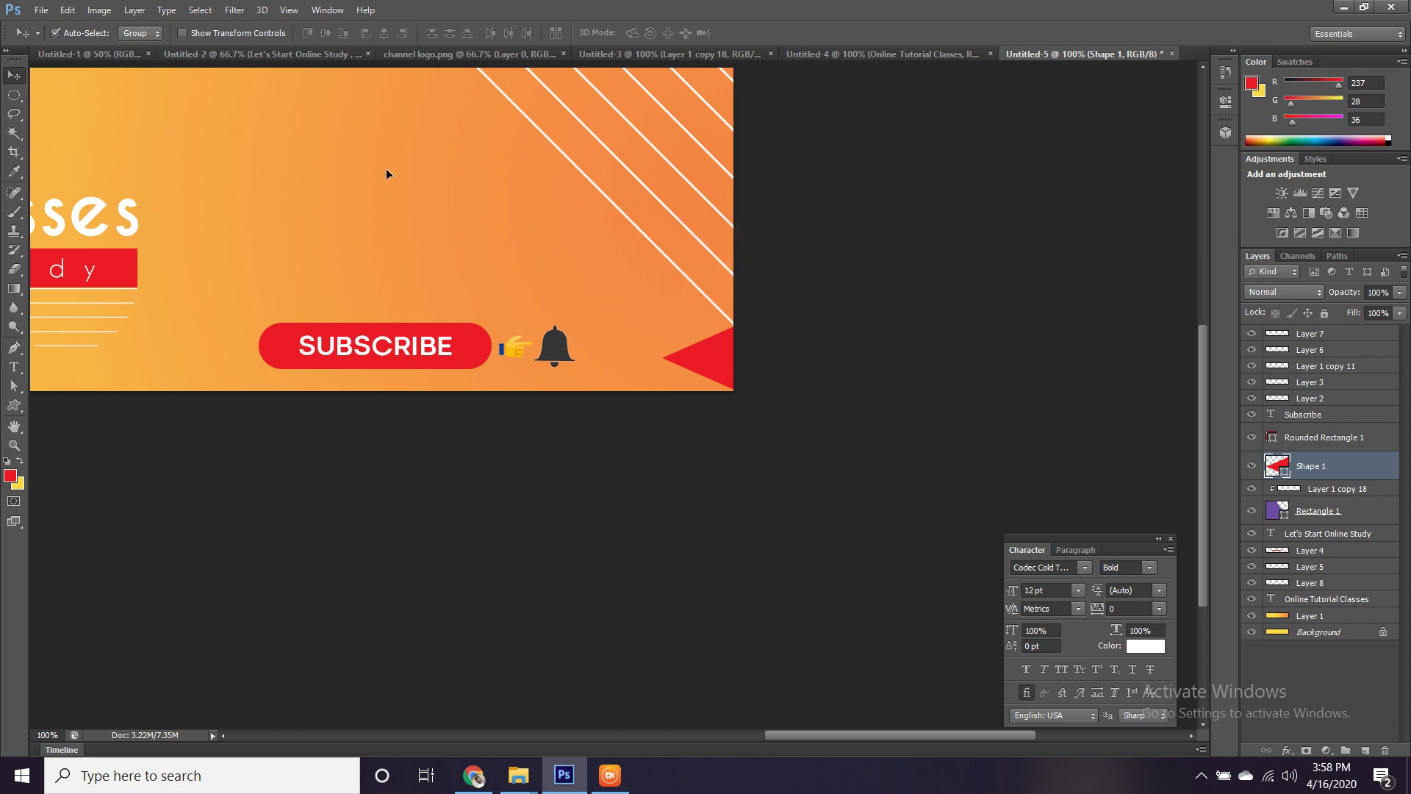
{"action": "left_click_drag", "start_coordinate": [387, 174], "coordinate": [826, 400]}
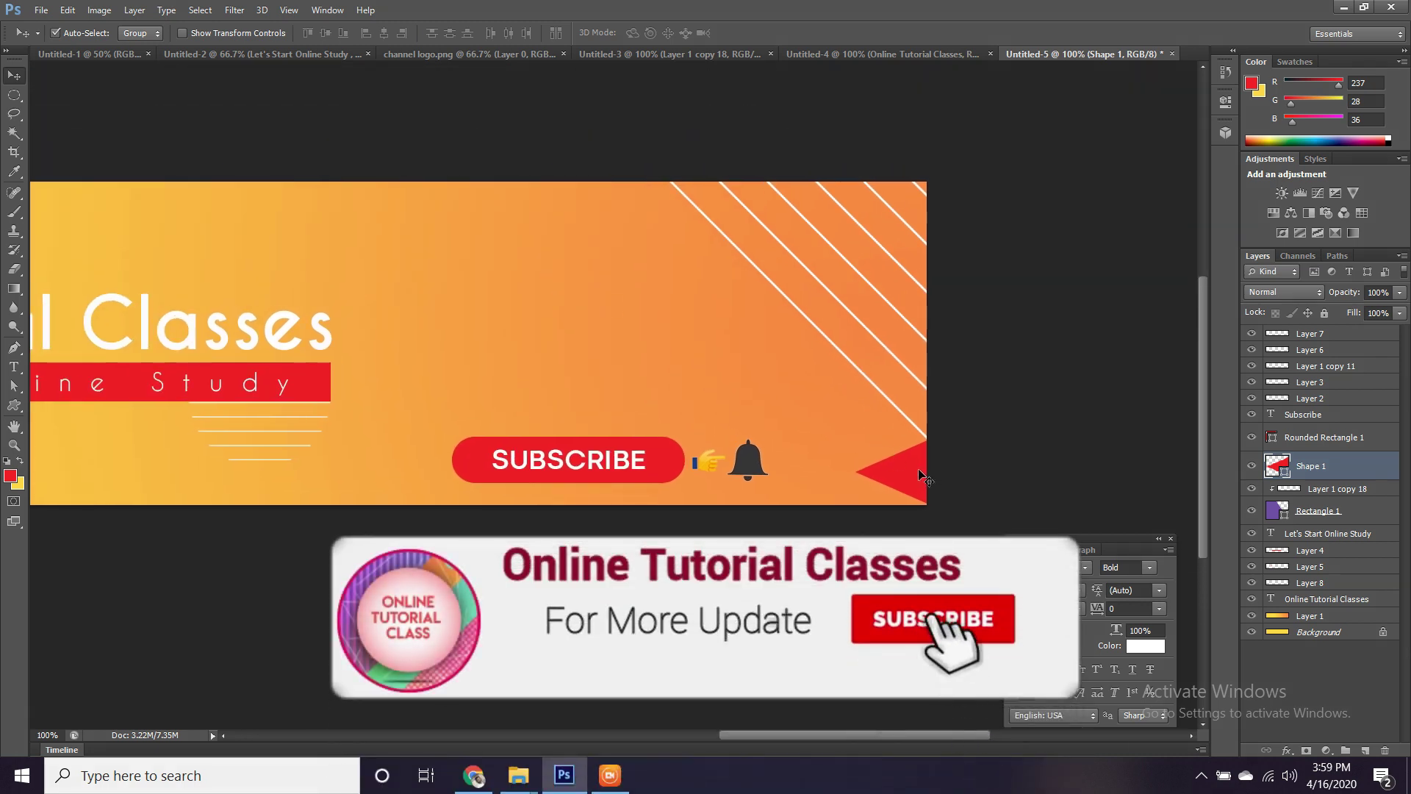
Duplicate the red triangle and rotate the copy to point down from the top edge.
{"action": "left_click_drag", "start_coordinate": [919, 474], "coordinate": [516, 277]}
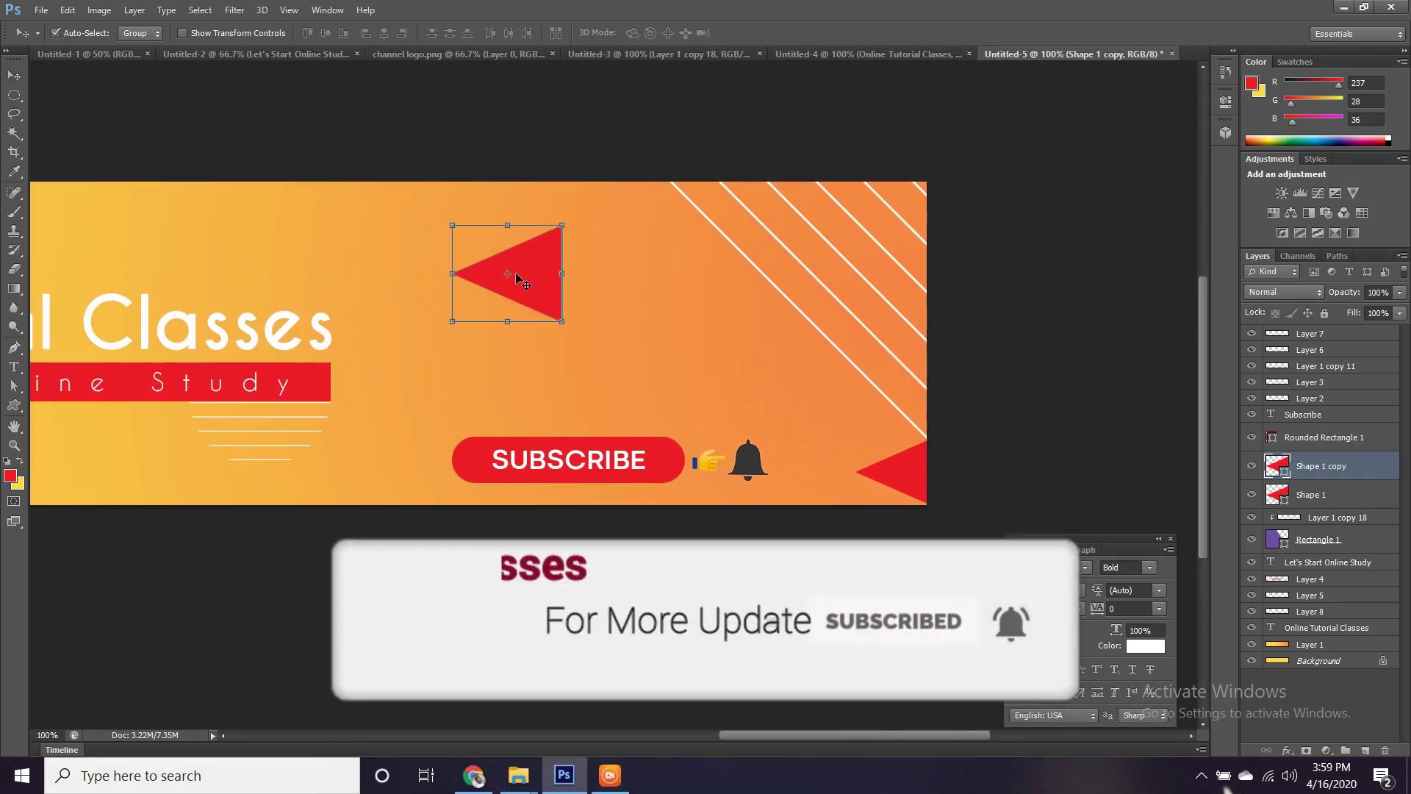
{"action": "key", "text": "ctrl+t"}
{"action": "left_click_drag", "start_coordinate": [588, 334], "coordinate": [552, 187]}
{"action": "left_click_drag", "start_coordinate": [523, 249], "coordinate": [570, 166]}
{"action": "key", "text": "Return"}
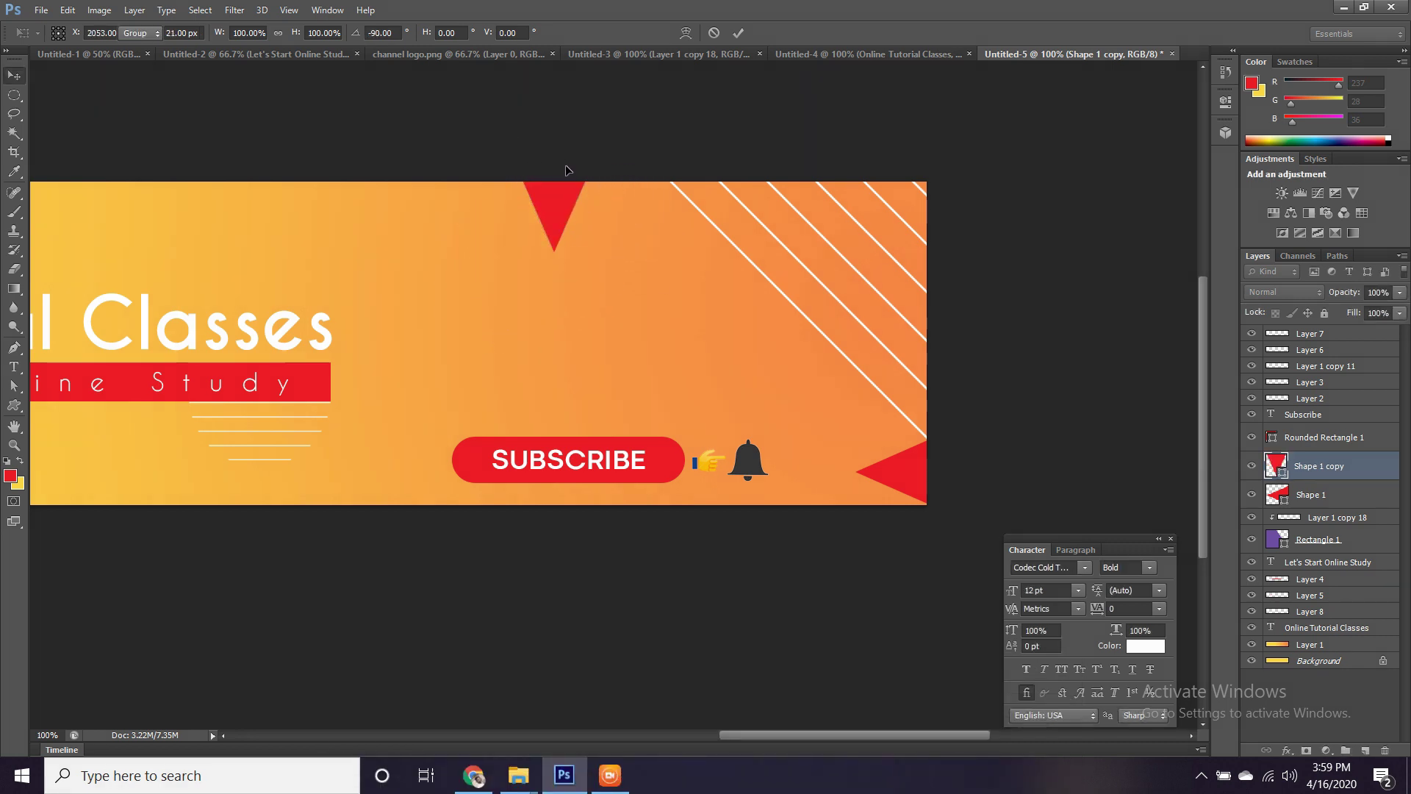
Compare against the Untitled-2 reference banner, then return to Untitled-5.
{"action": "left_click", "coordinate": [244, 51]}
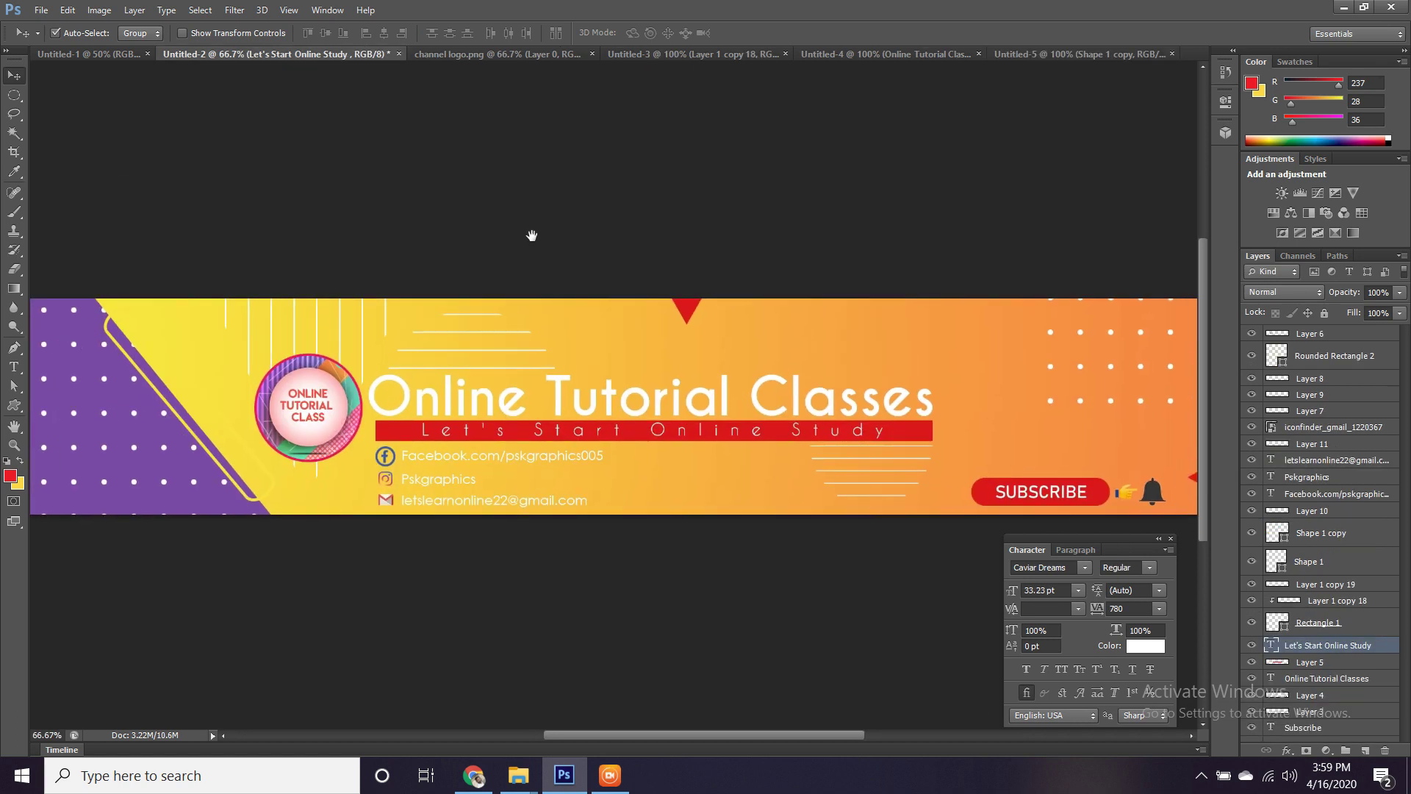
{"action": "left_click_drag", "start_coordinate": [532, 235], "coordinate": [360, 215]}
{"action": "left_click_drag", "start_coordinate": [727, 261], "coordinate": [840, 266]}
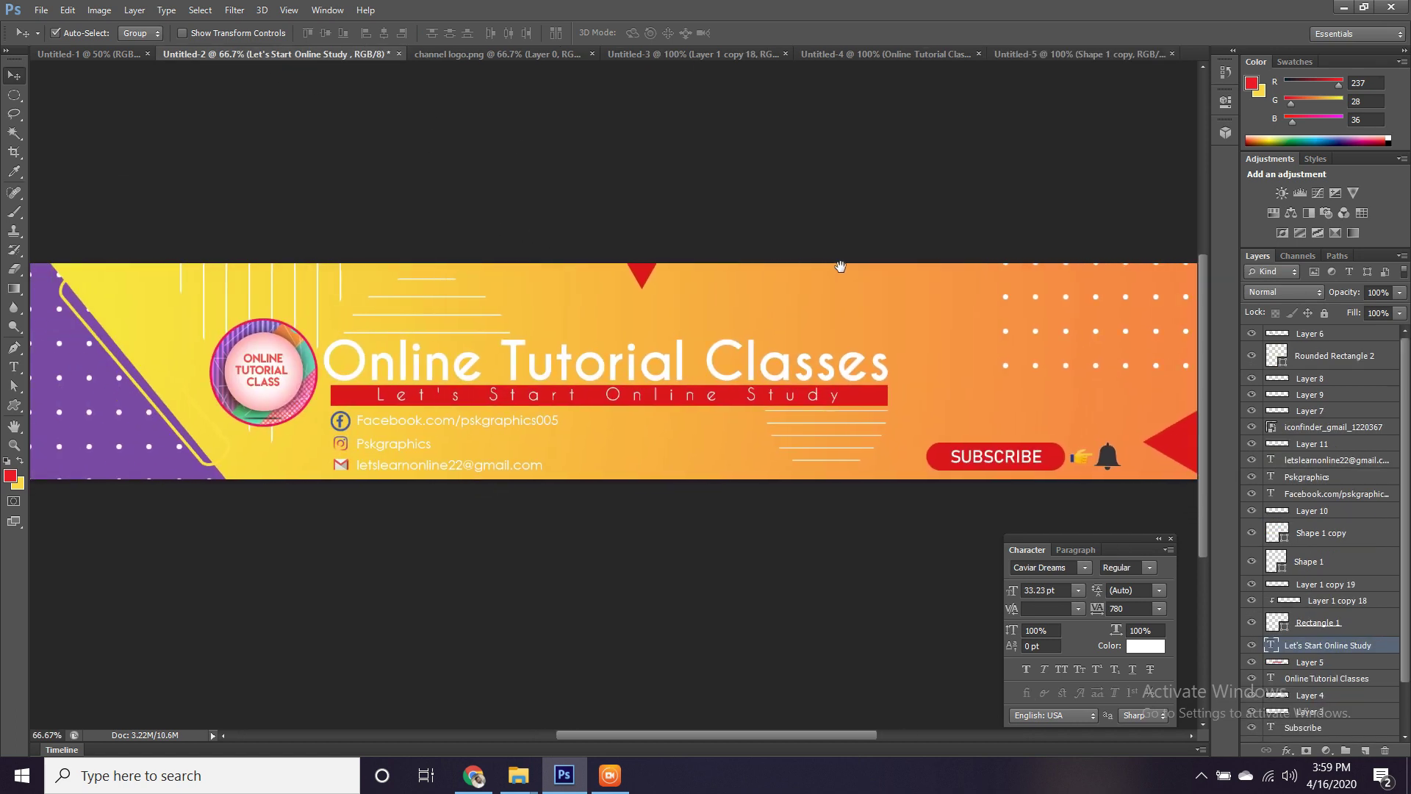
{"action": "left_click", "coordinate": [1018, 59]}
{"action": "left_click_drag", "start_coordinate": [511, 268], "coordinate": [836, 240]}
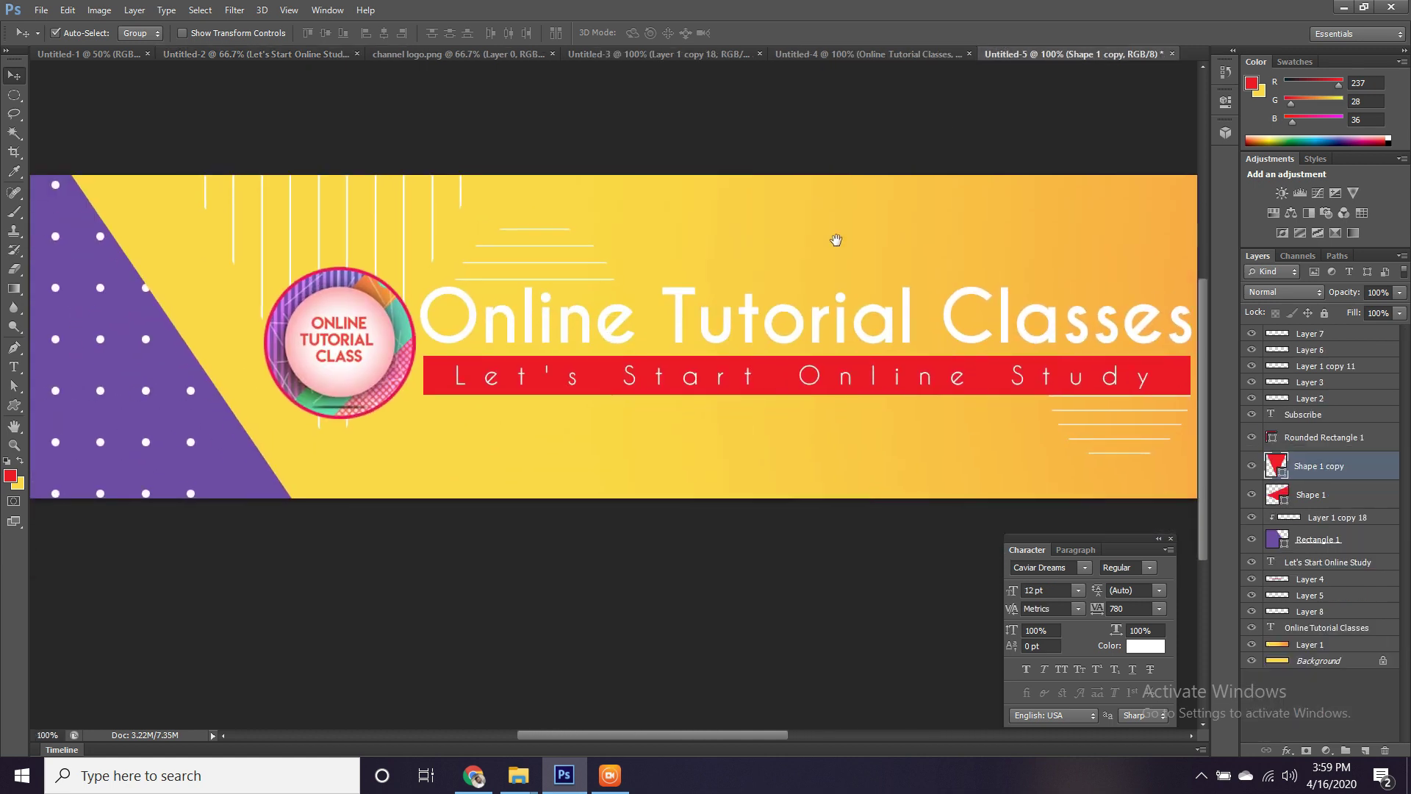
Draw a tall rounded rectangle at the banner's left with no fill and a purple outline.
{"action": "left_click", "coordinate": [17, 406]}
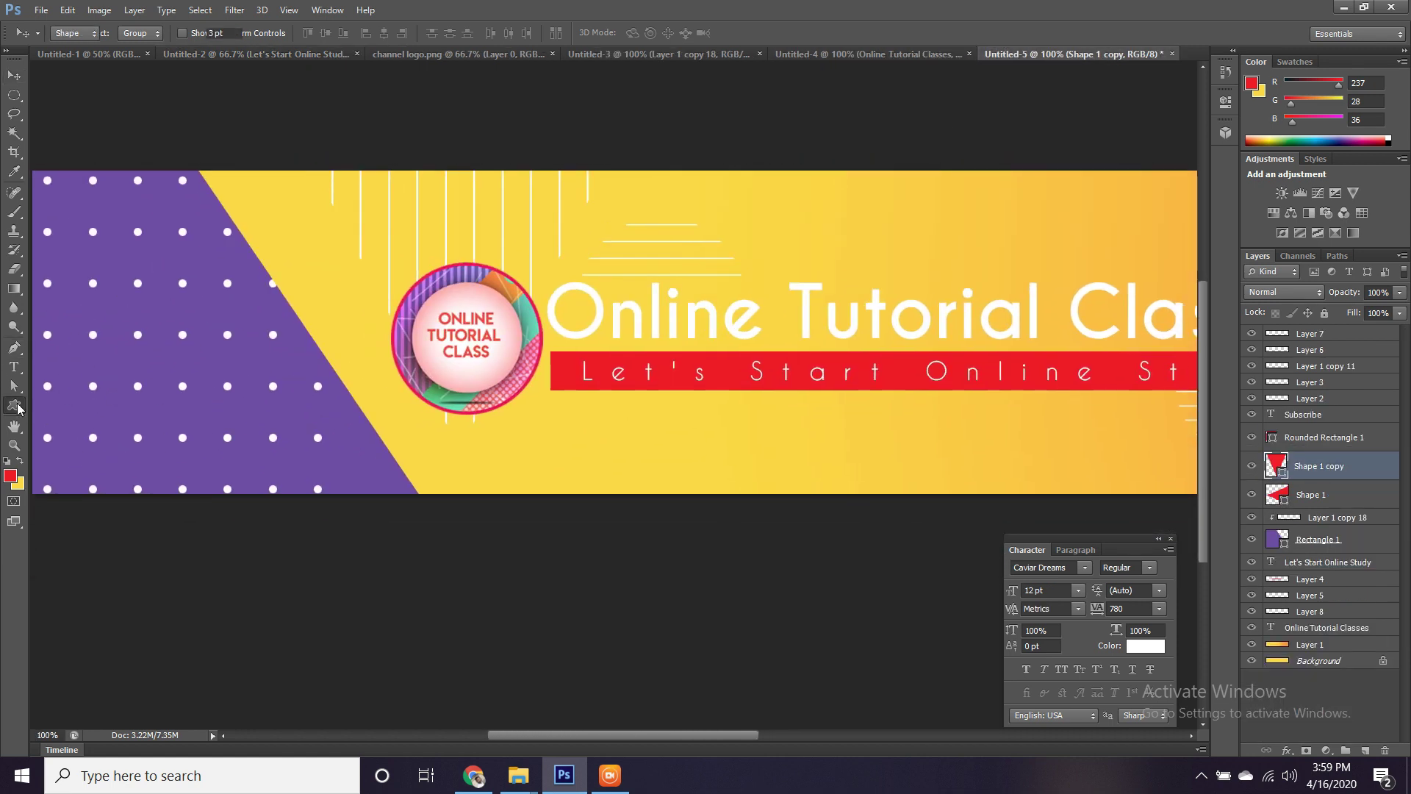
{"action": "right_click", "coordinate": [18, 409]}
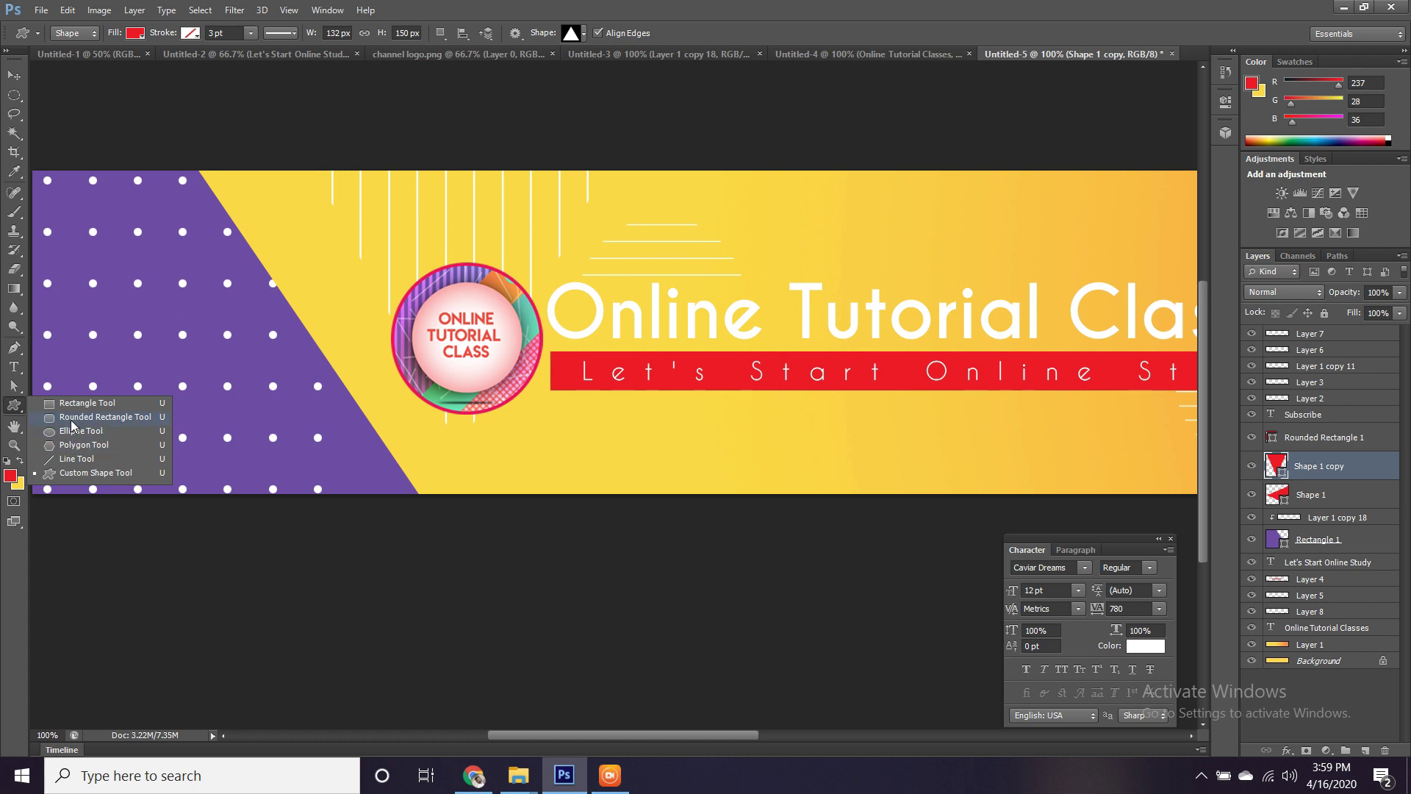
{"action": "left_click", "coordinate": [96, 417]}
{"action": "left_click_drag", "start_coordinate": [221, 214], "coordinate": [288, 424]}
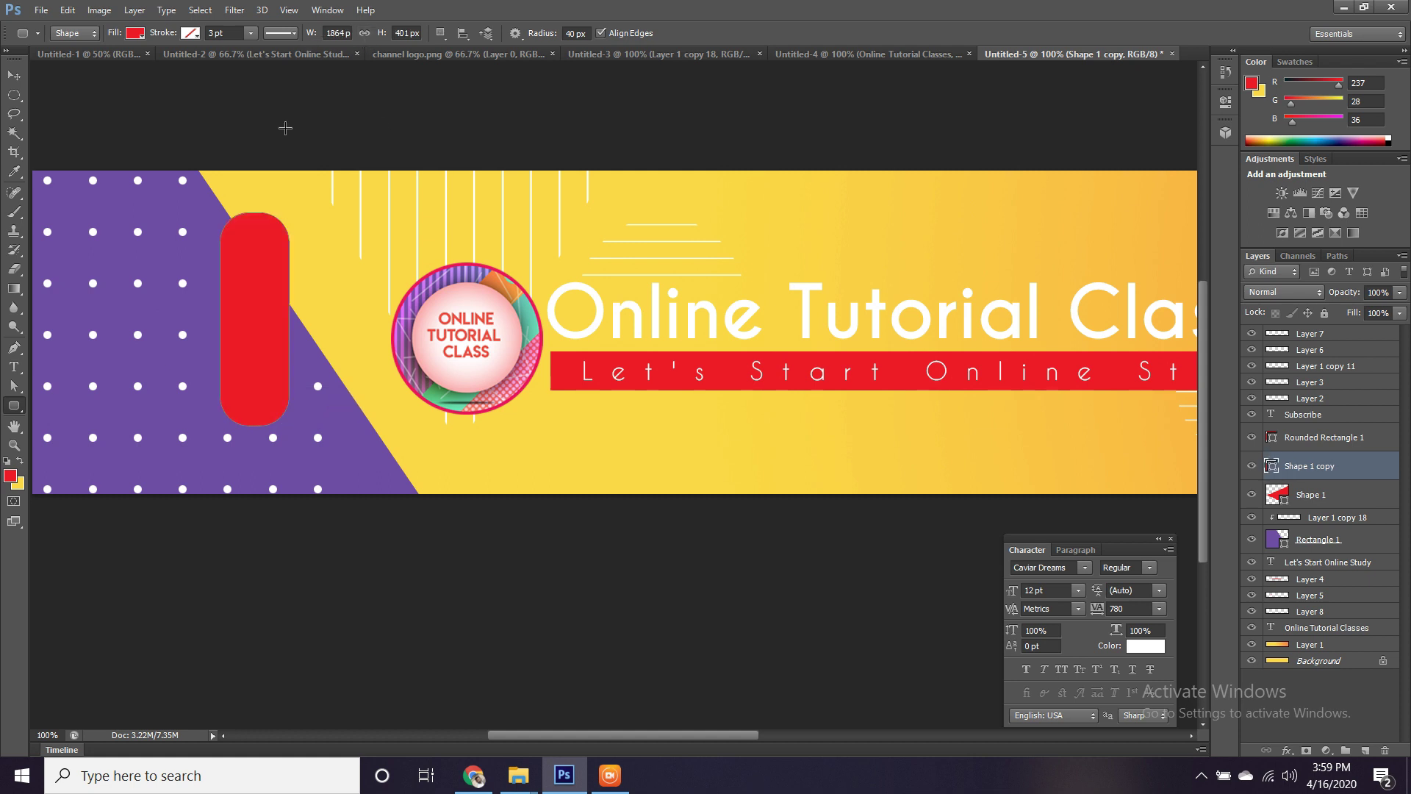
{"action": "left_click", "coordinate": [136, 34]}
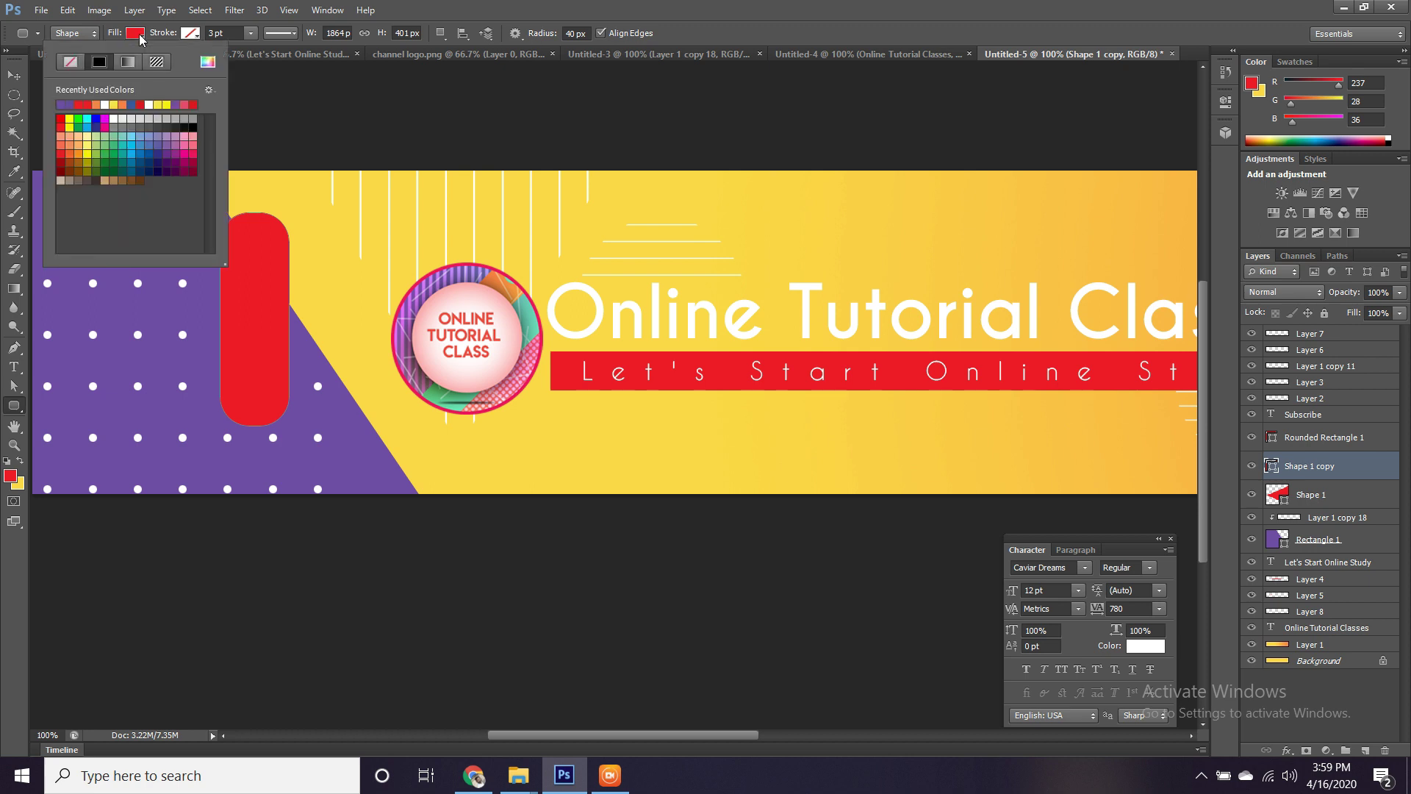
{"action": "left_click", "coordinate": [72, 62]}
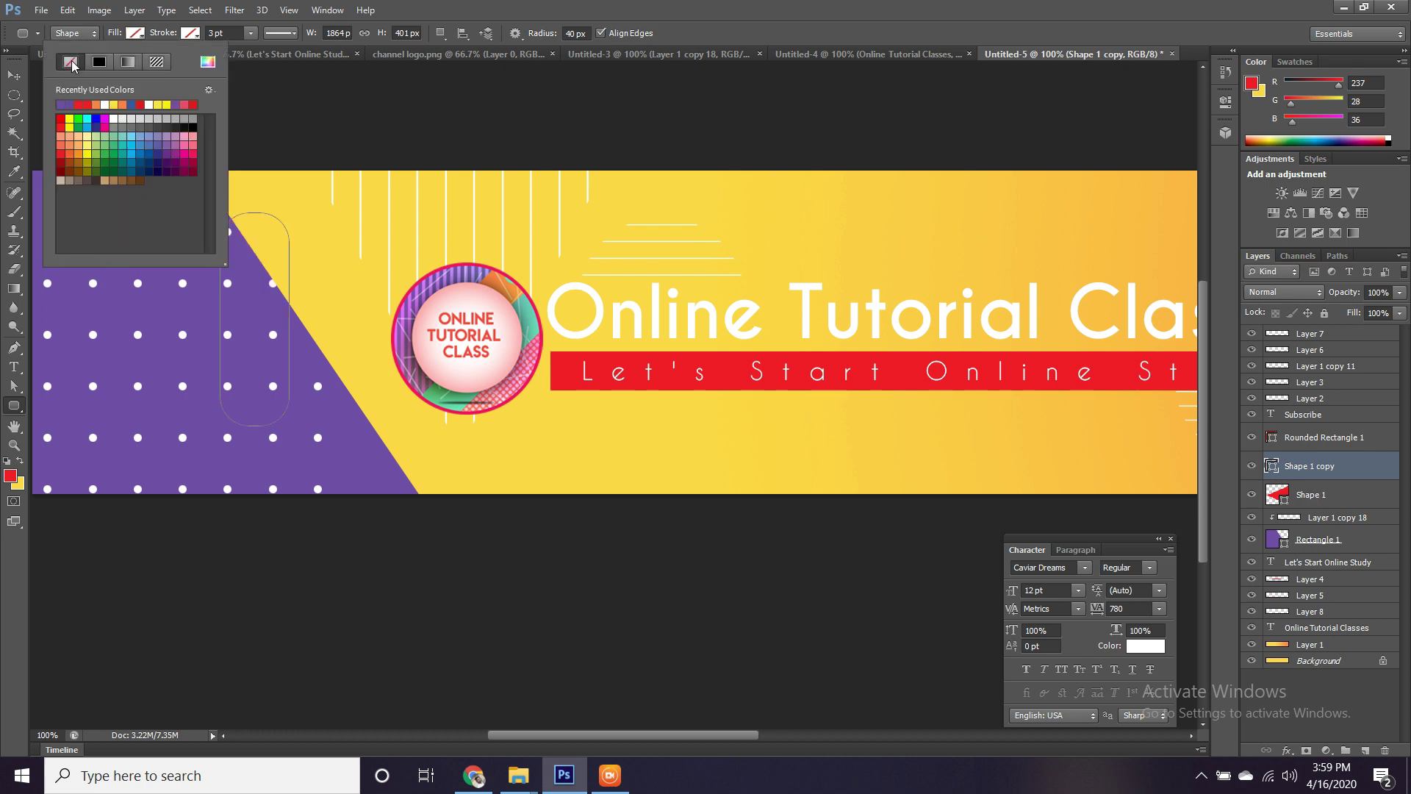
{"action": "left_click", "coordinate": [198, 35]}
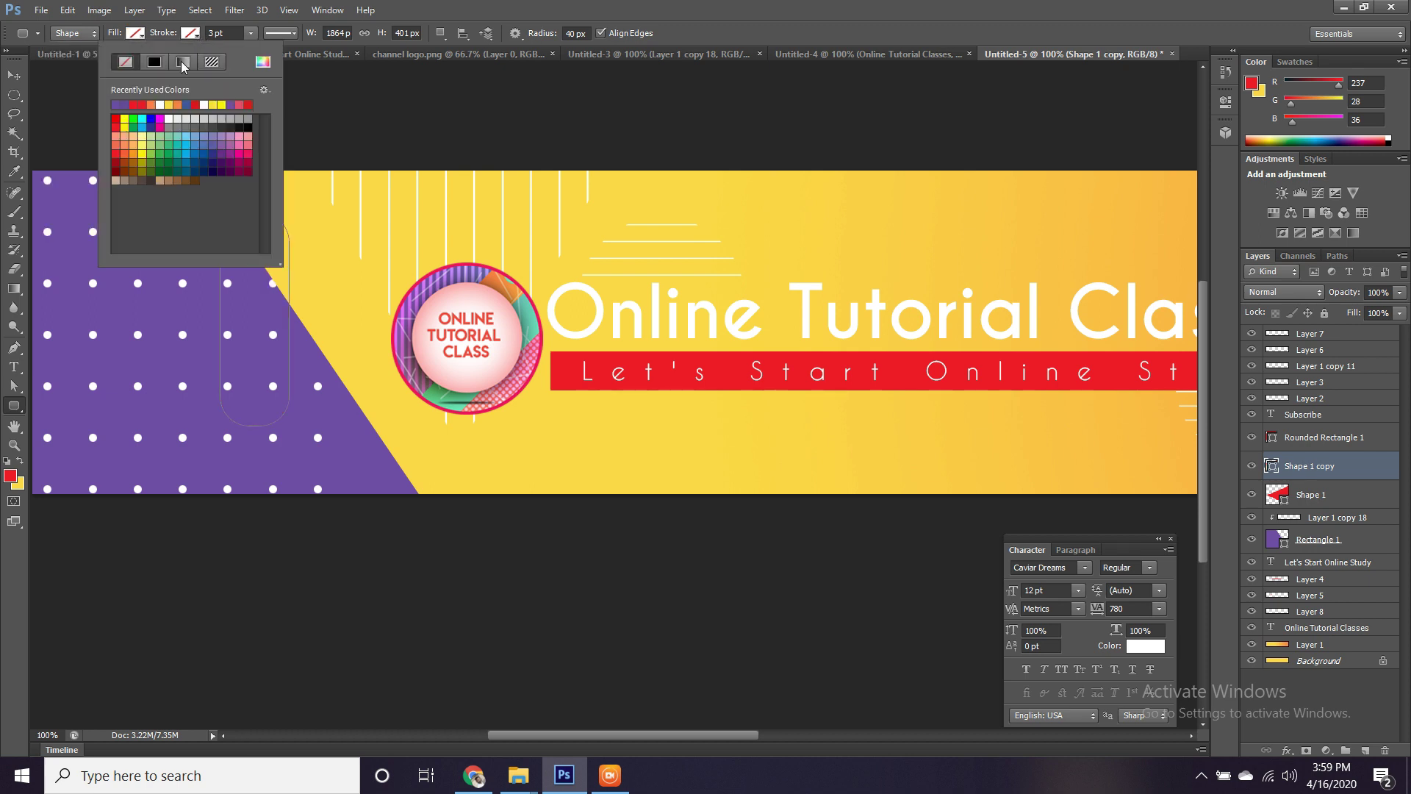
{"action": "left_click", "coordinate": [120, 103]}
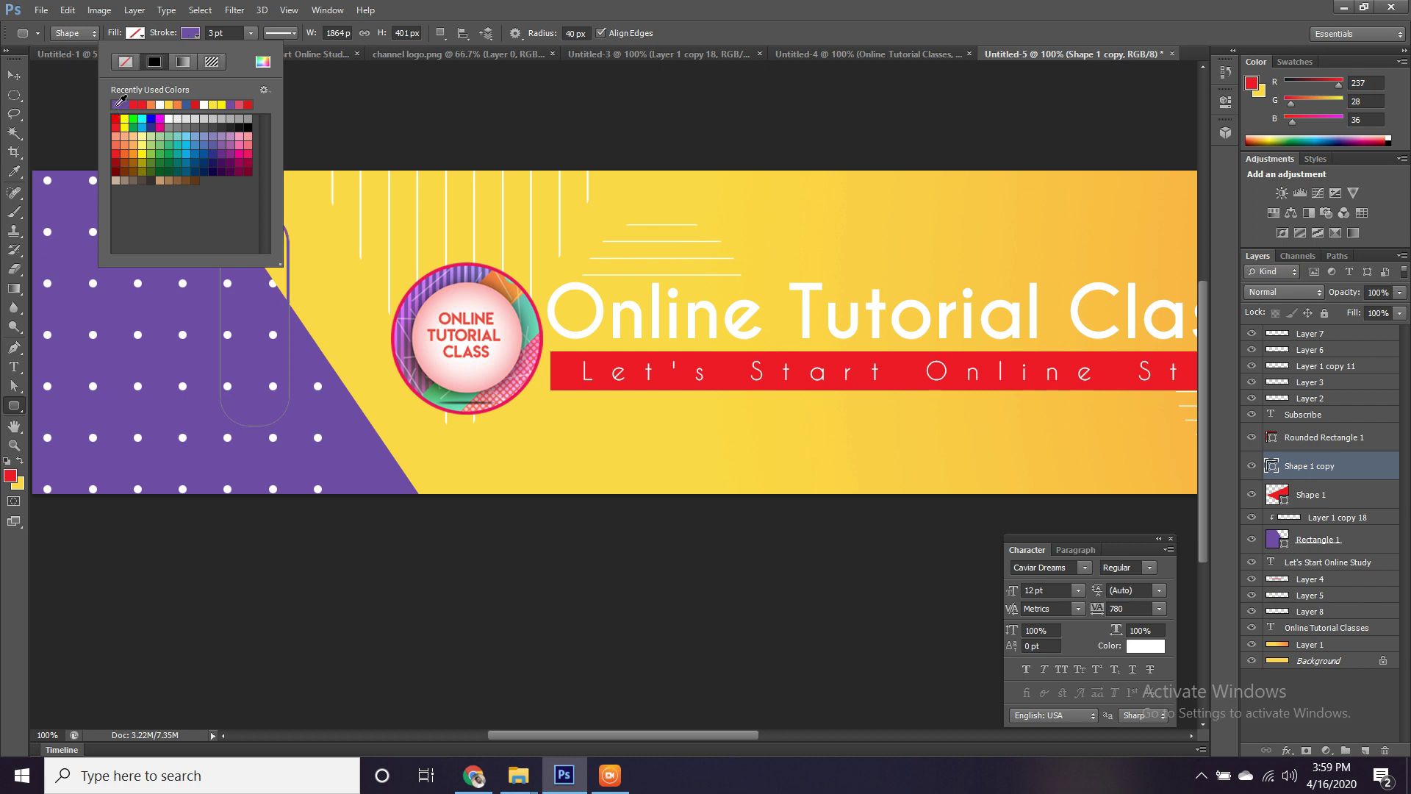
Free-transform it without changes, then draw another tall rounded rectangle over the purple area above Layer 2.
{"action": "left_click", "coordinate": [14, 75]}
{"action": "key", "text": "ctrl+t"}
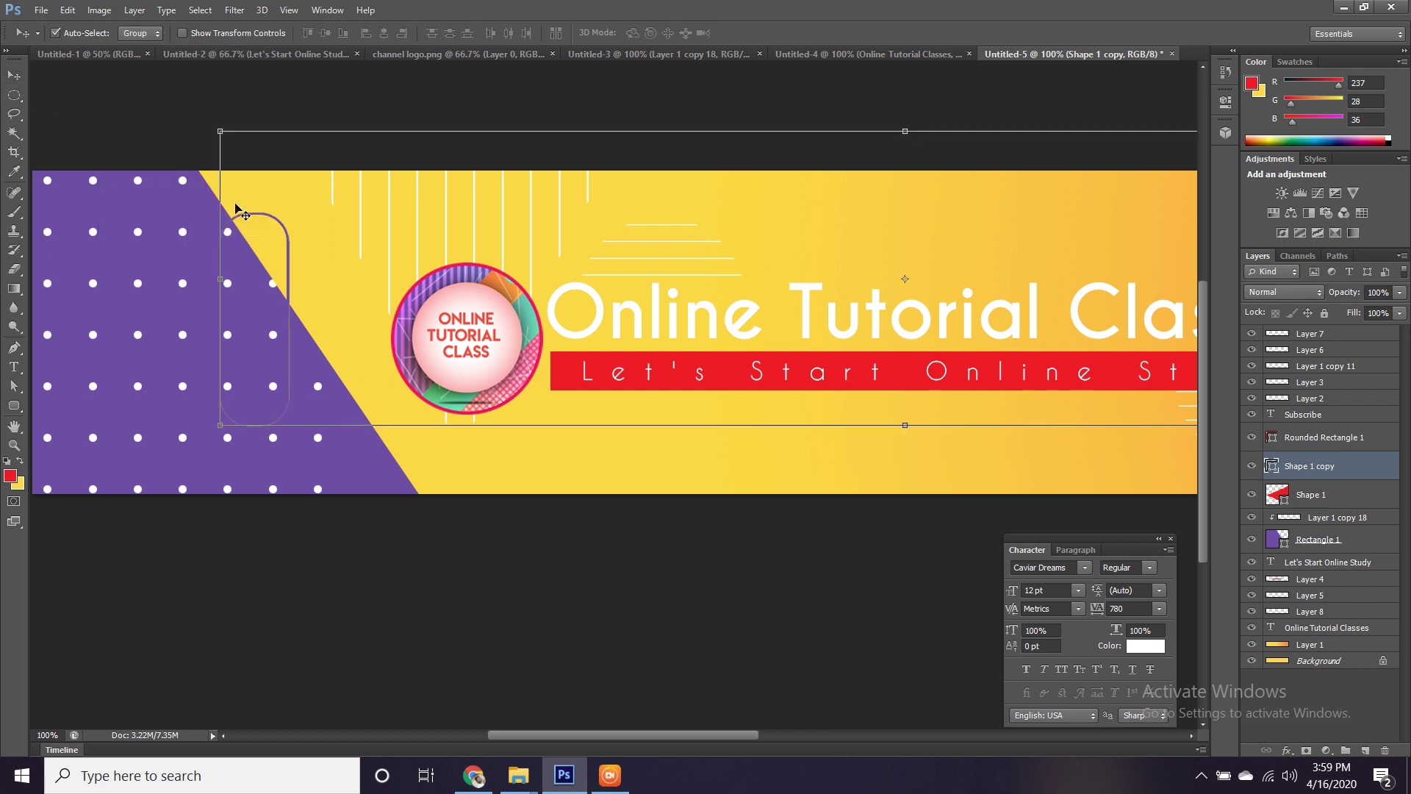
{"action": "key", "text": "Return"}
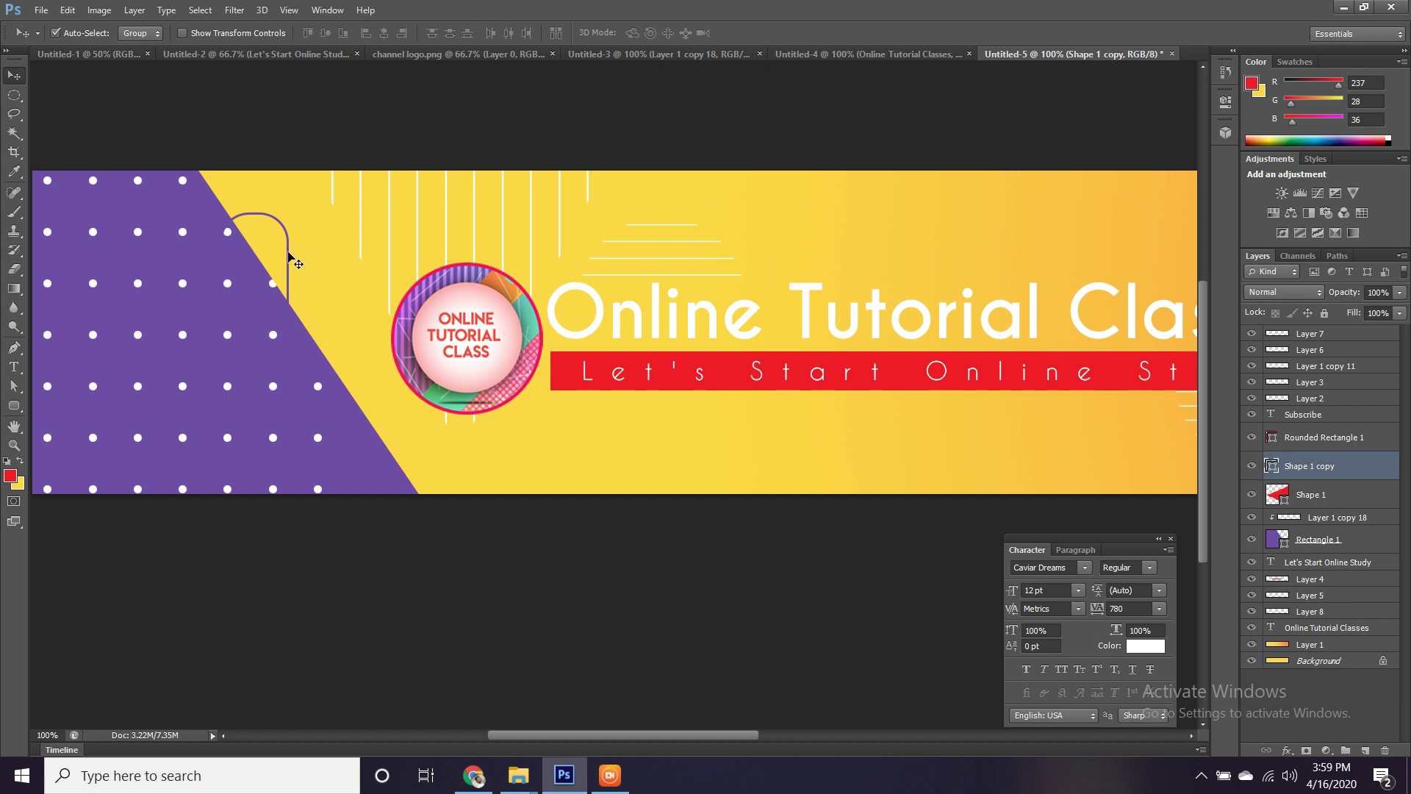
{"action": "key", "text": "ctrl+t"}
{"action": "left_click_drag", "start_coordinate": [569, 260], "coordinate": [579, 313]}
{"action": "key", "text": "Return"}
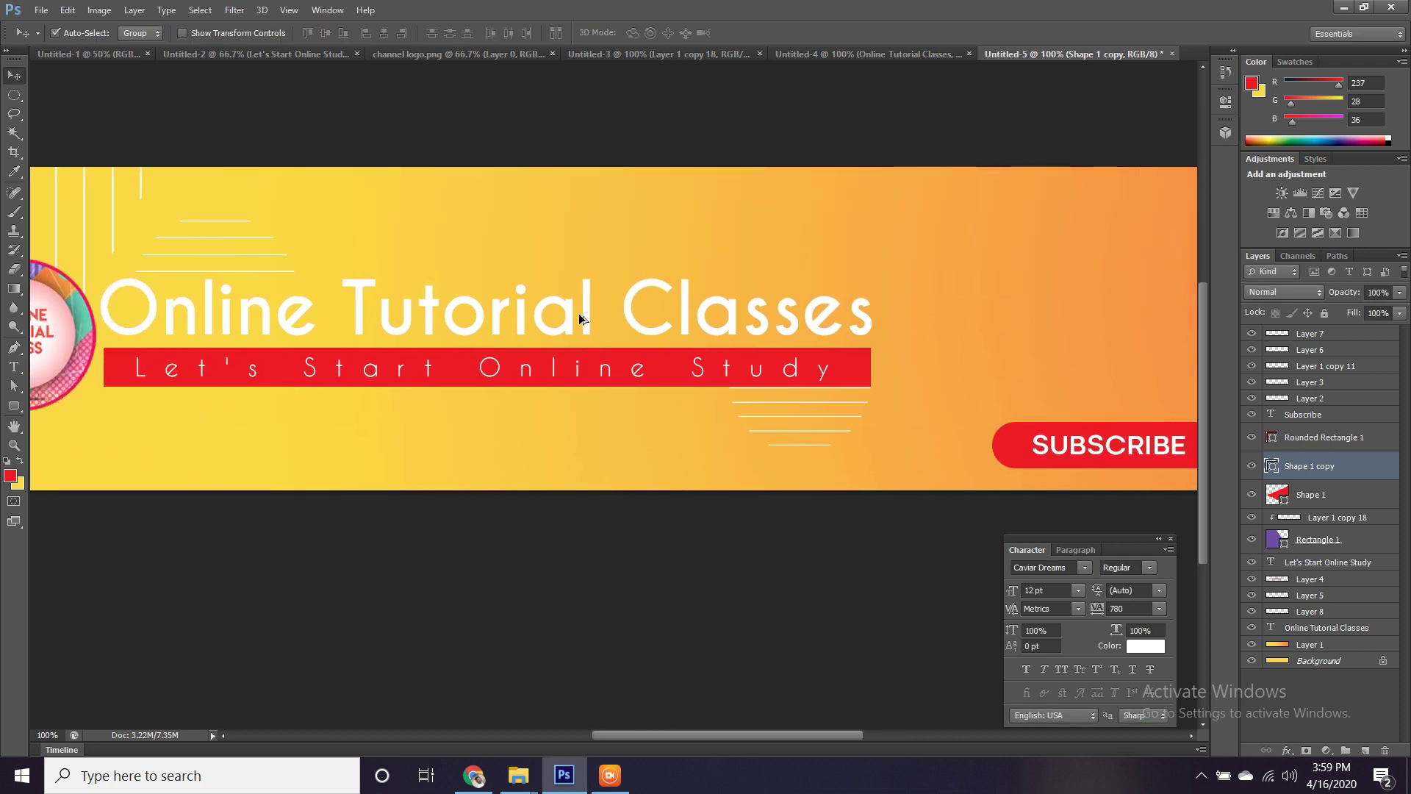
{"action": "left_click_drag", "start_coordinate": [525, 257], "coordinate": [917, 305]}
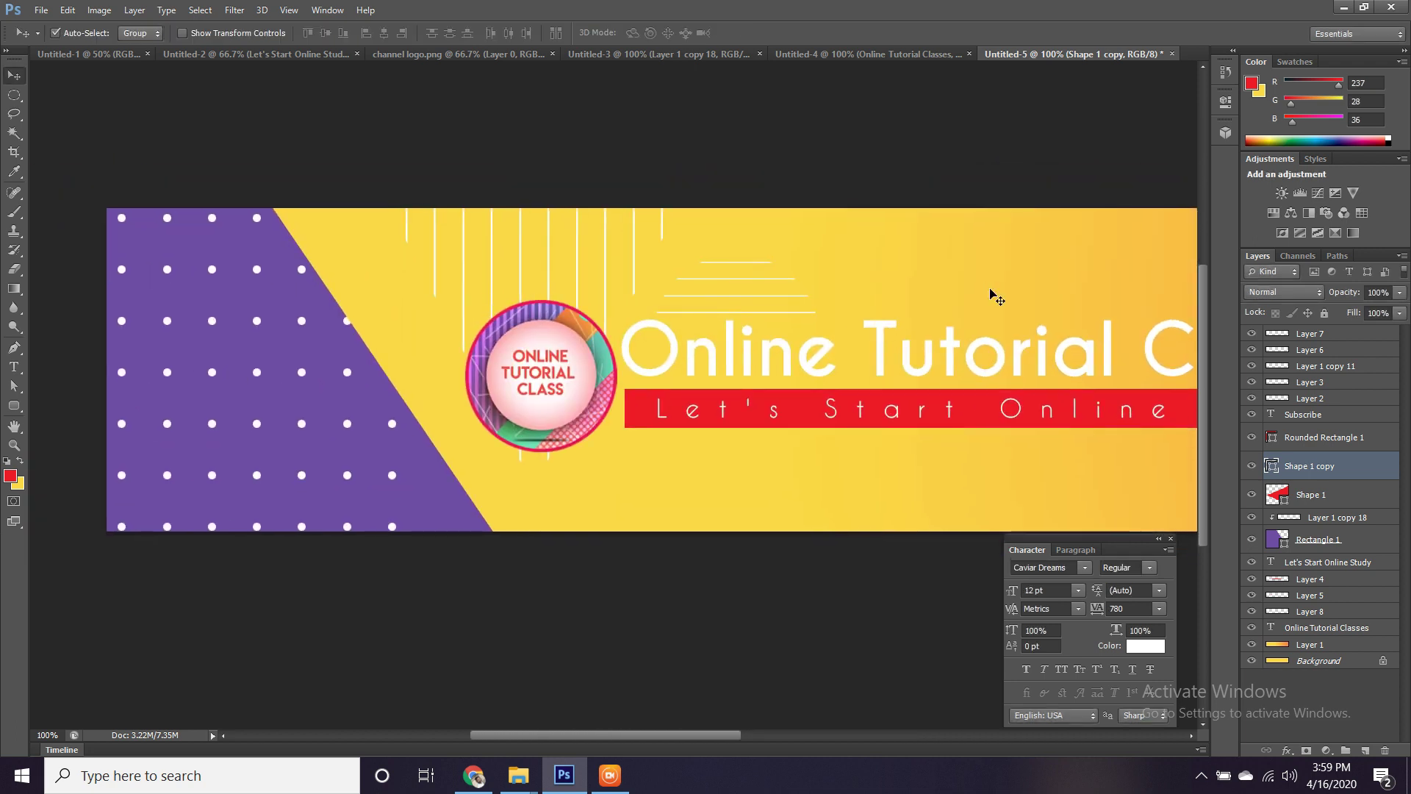
{"action": "left_click", "coordinate": [1316, 398]}
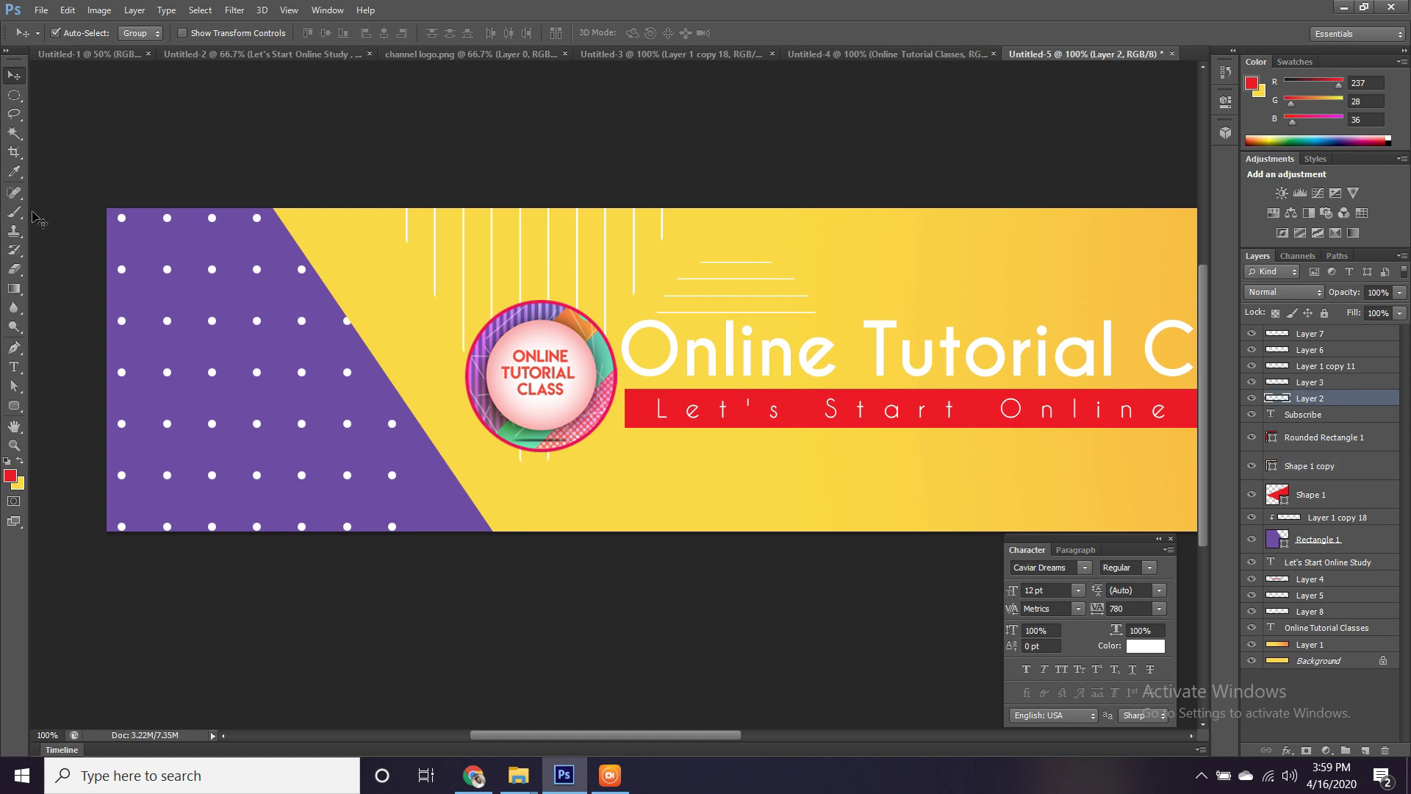
{"action": "left_click", "coordinate": [15, 405]}
{"action": "left_click_drag", "start_coordinate": [305, 244], "coordinate": [364, 467]}
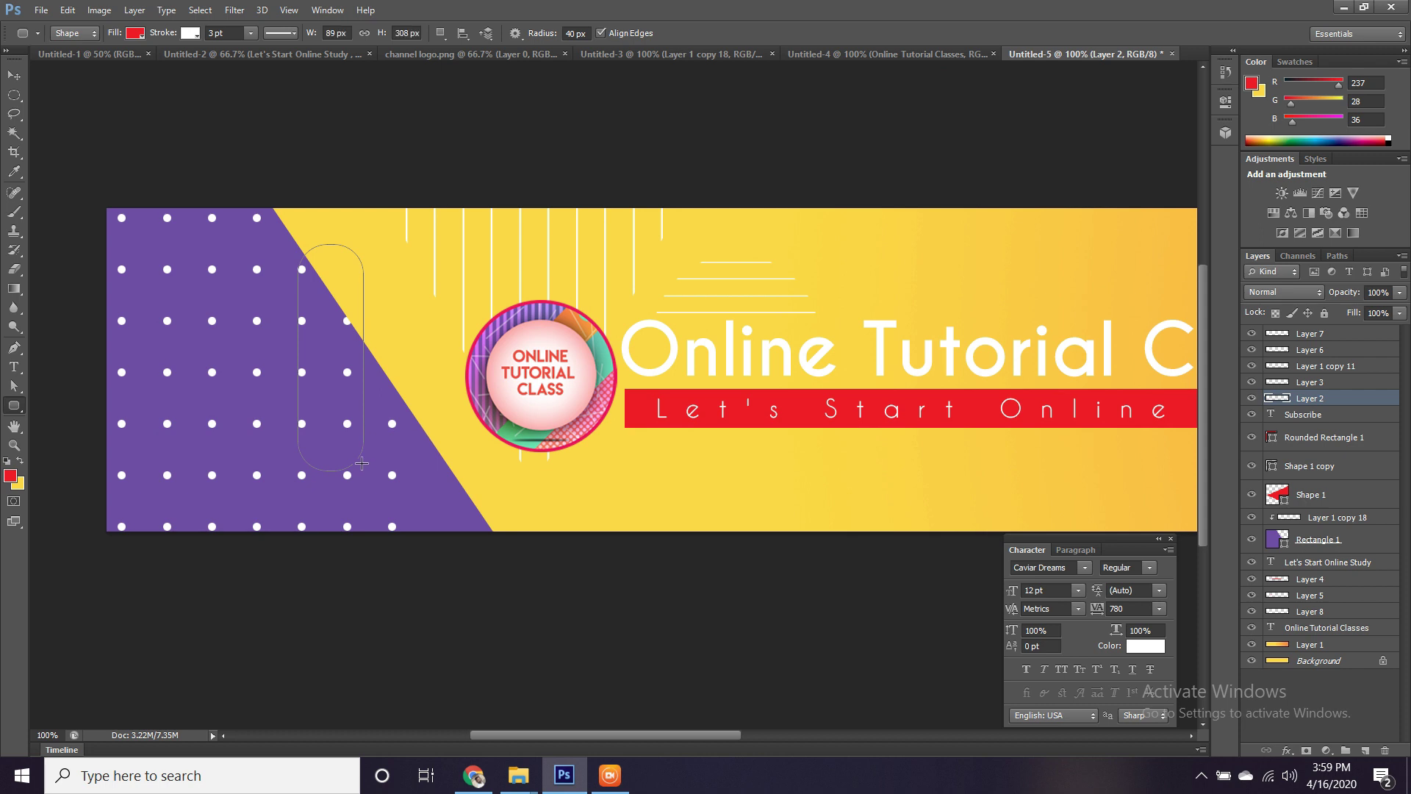
Remove the new rectangle's fill, make its outline purple, and tilt it about -34°.
{"action": "left_click", "coordinate": [134, 34]}
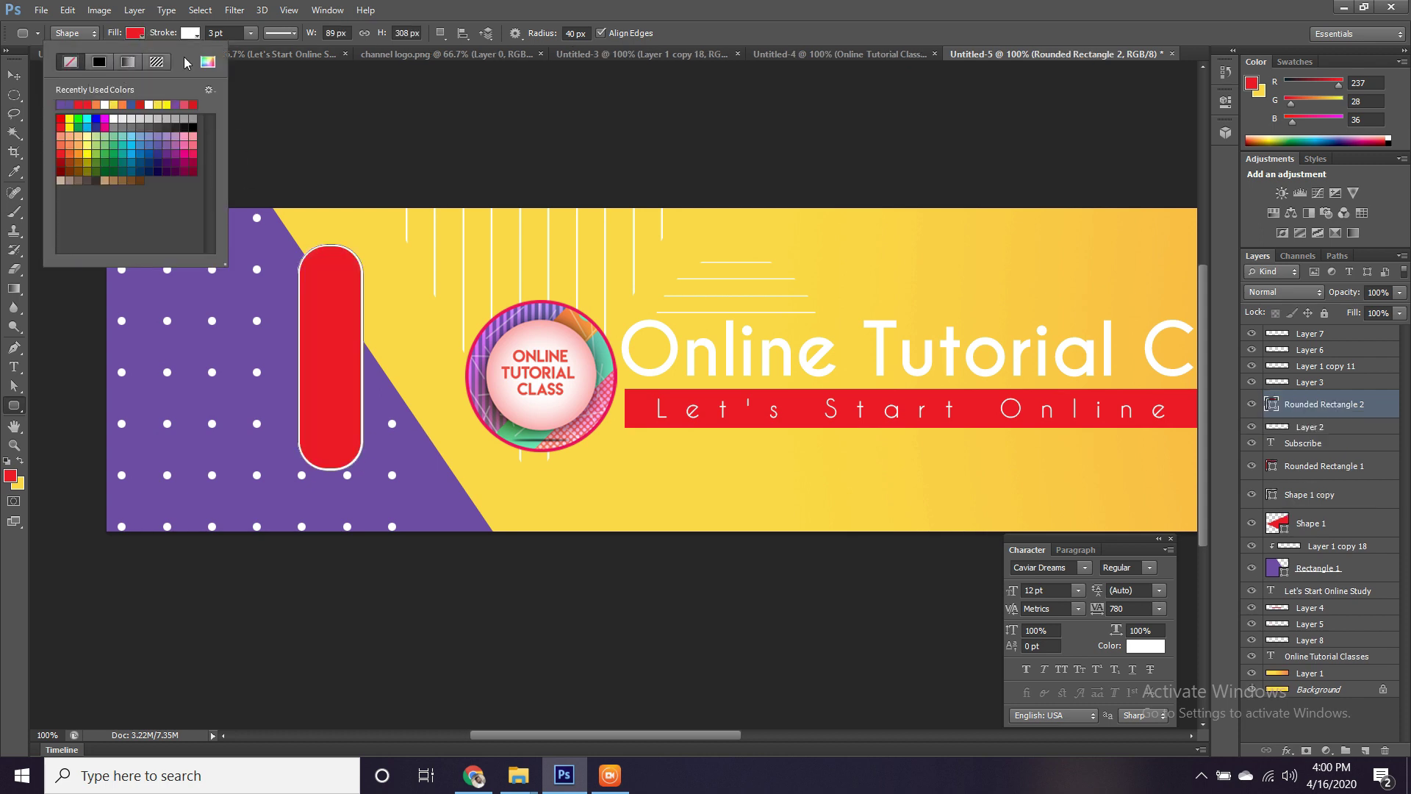
{"action": "left_click", "coordinate": [70, 61]}
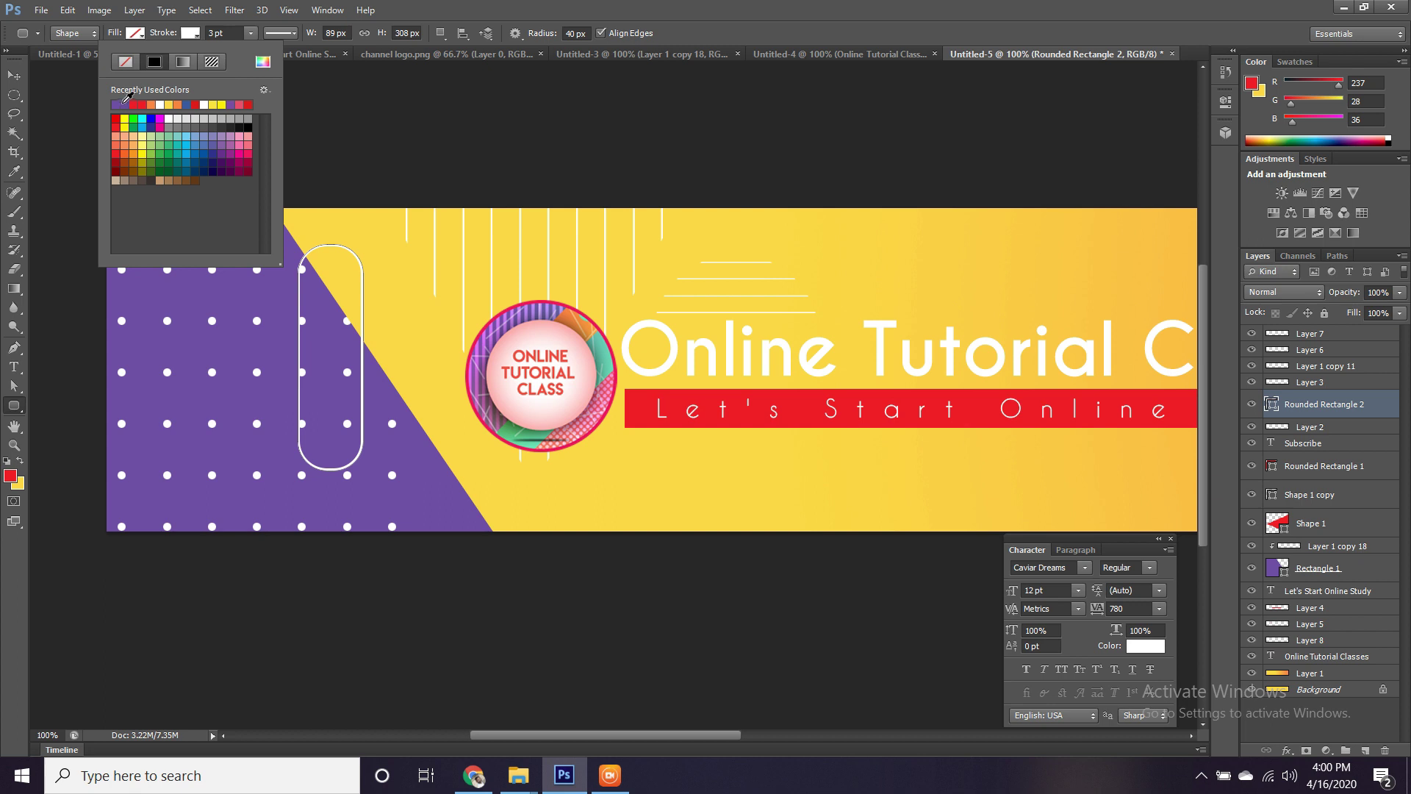
{"action": "left_click", "coordinate": [4, 76]}
{"action": "left_click", "coordinate": [14, 76]}
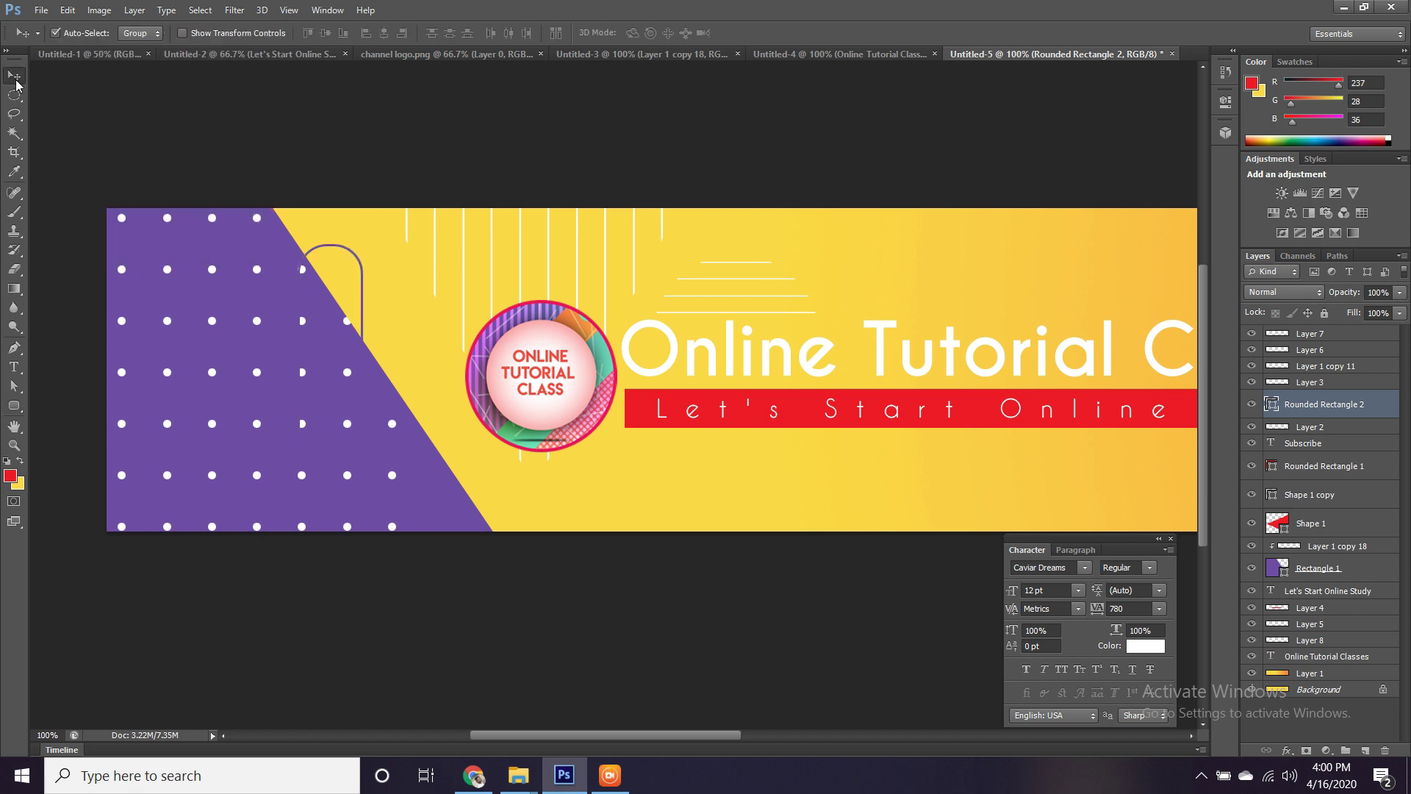
{"action": "key", "text": "ctrl+t"}
{"action": "left_click_drag", "start_coordinate": [392, 497], "coordinate": [405, 421]}
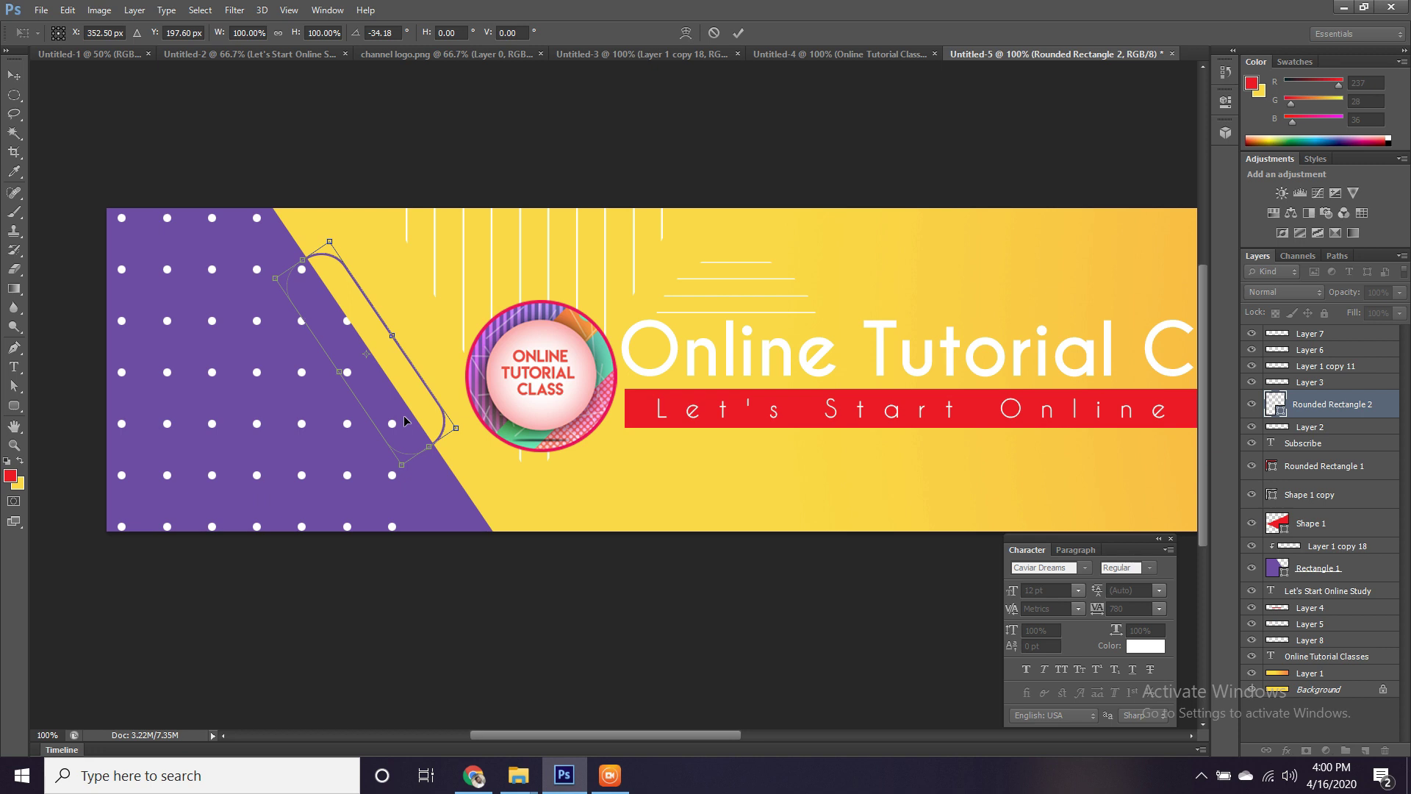
{"action": "key", "text": "Return"}
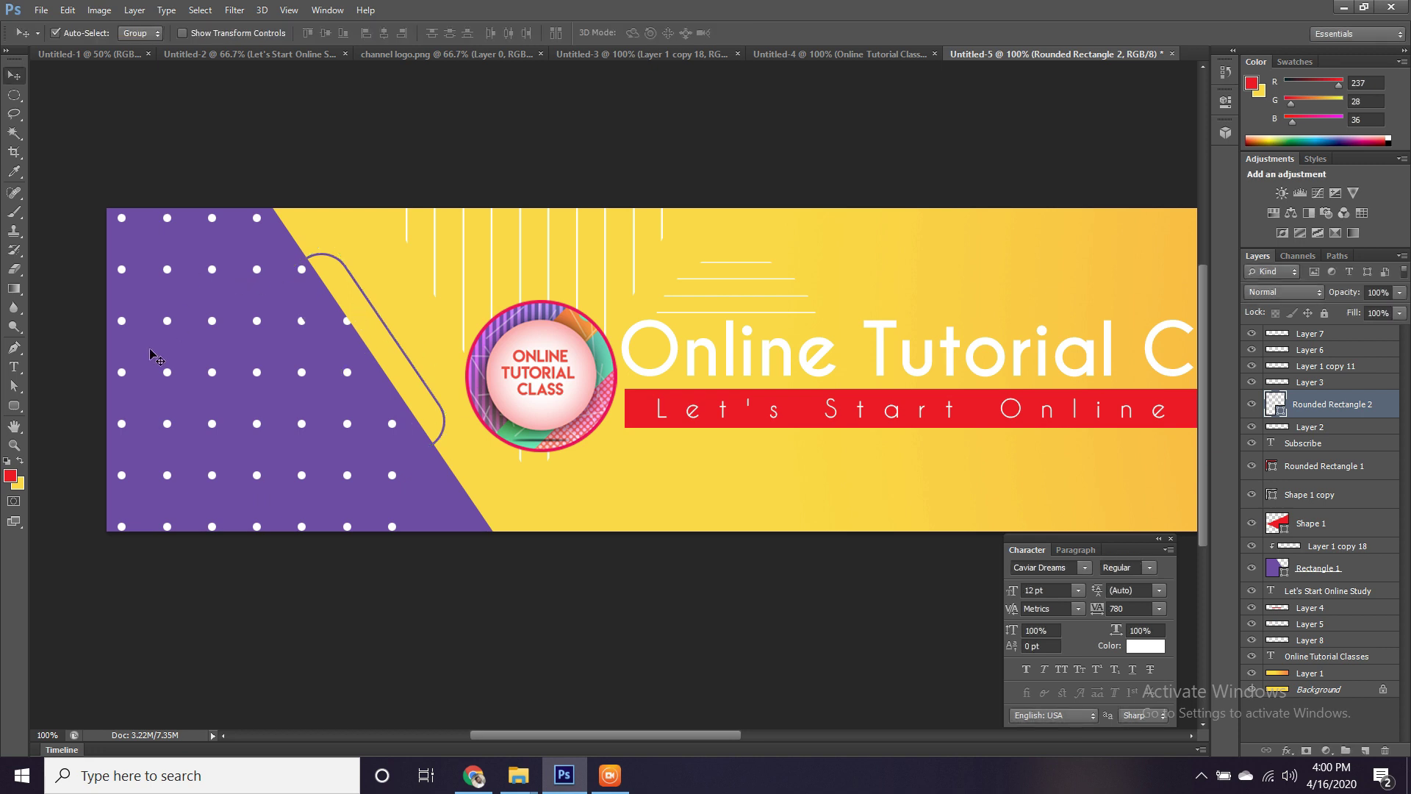
Set the rounded rectangle's outline thickness to 5 pt.
{"action": "left_click", "coordinate": [13, 405]}
{"action": "left_click", "coordinate": [227, 34]}
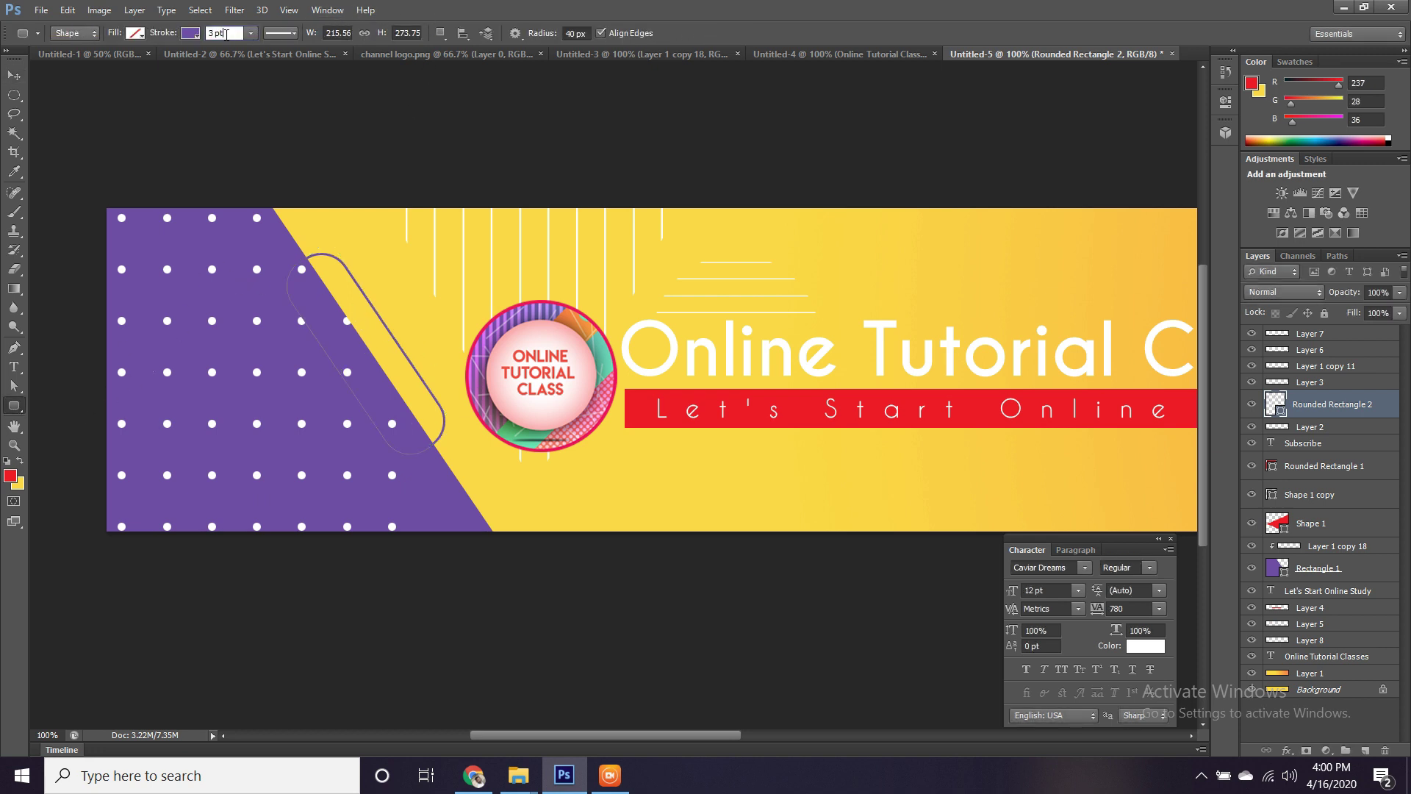
{"action": "key", "text": "Return"}
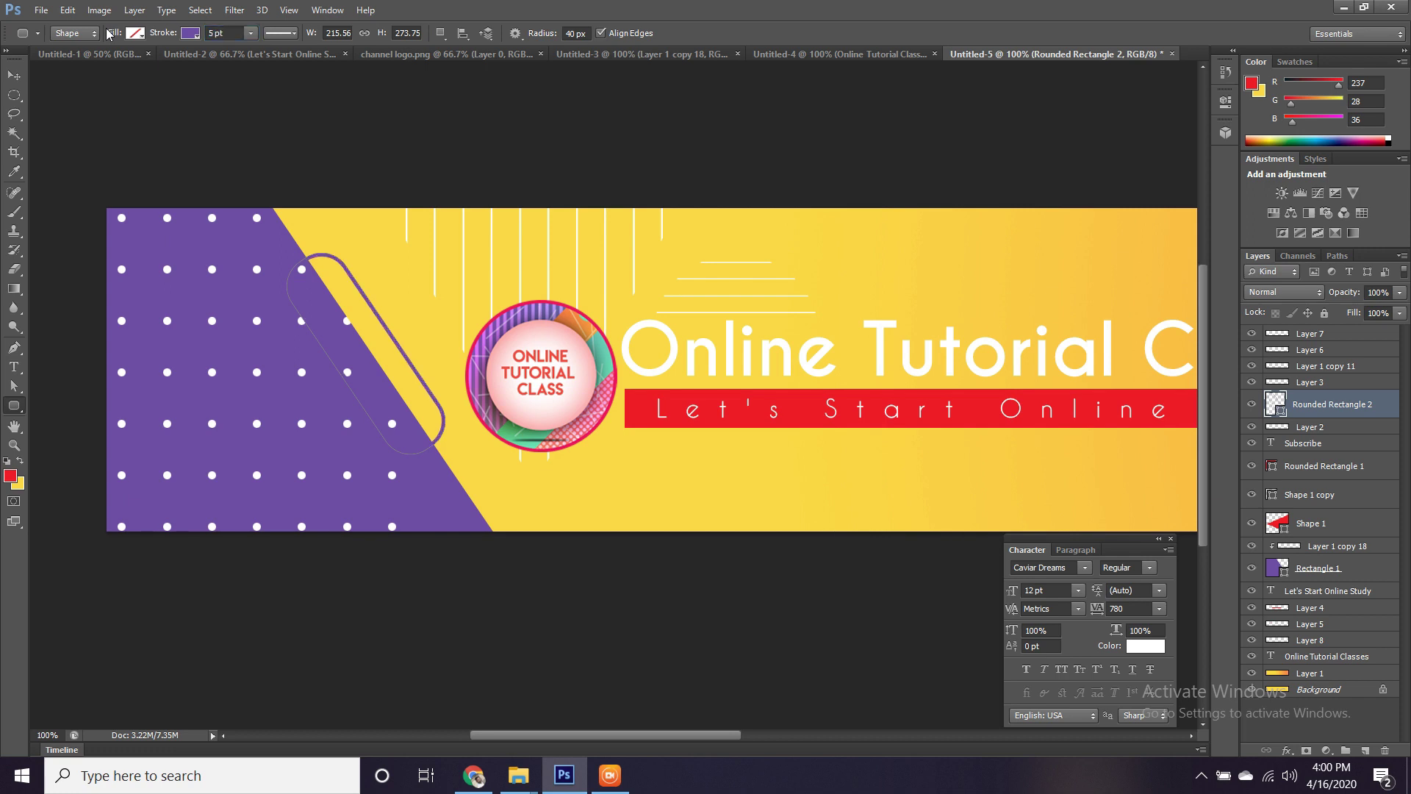
{"action": "key", "text": "v"}
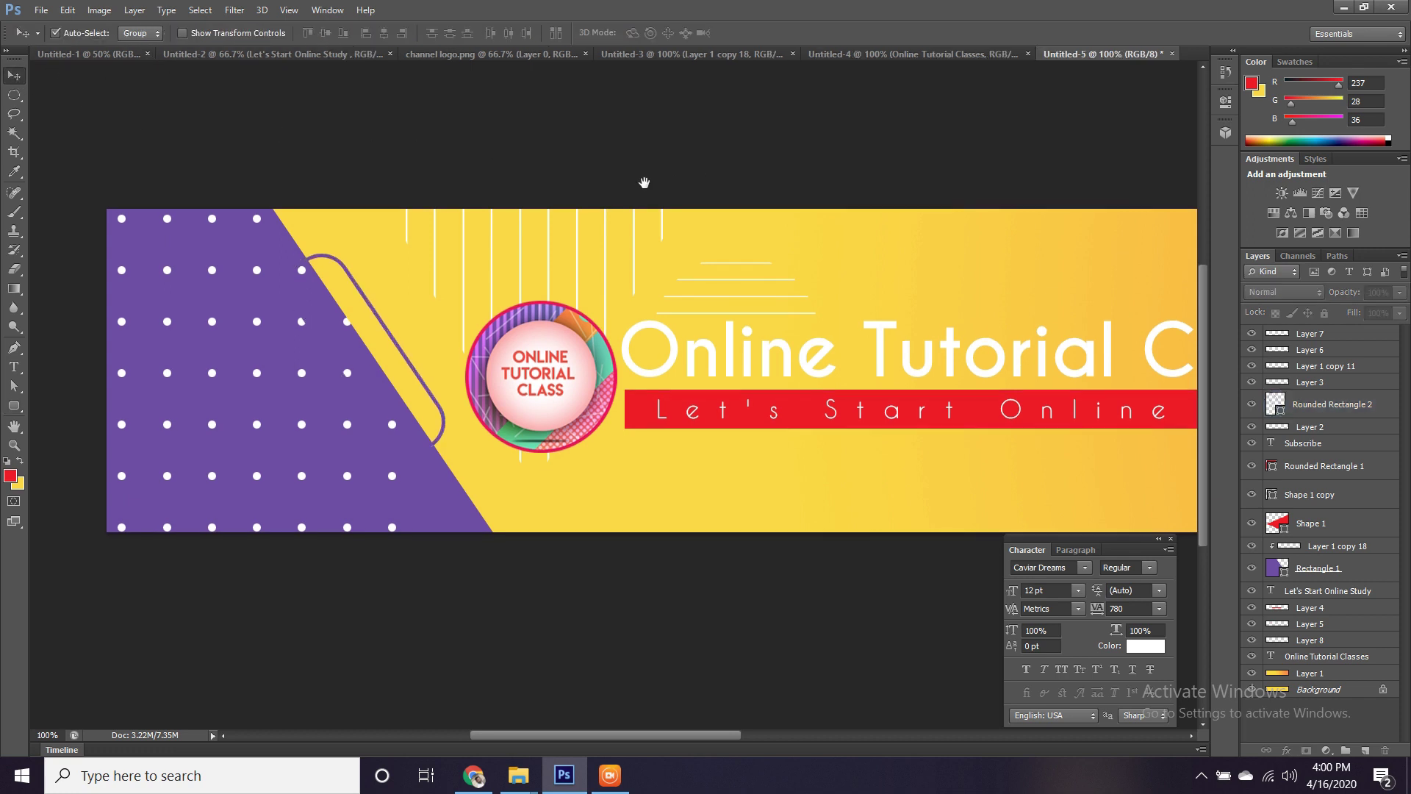
{"action": "left_click_drag", "start_coordinate": [642, 179], "coordinate": [441, 192]}
Select the title, tagline, logo and Layers 4–6 together and nudge them upward.
{"action": "left_click_drag", "start_coordinate": [636, 259], "coordinate": [709, 236]}
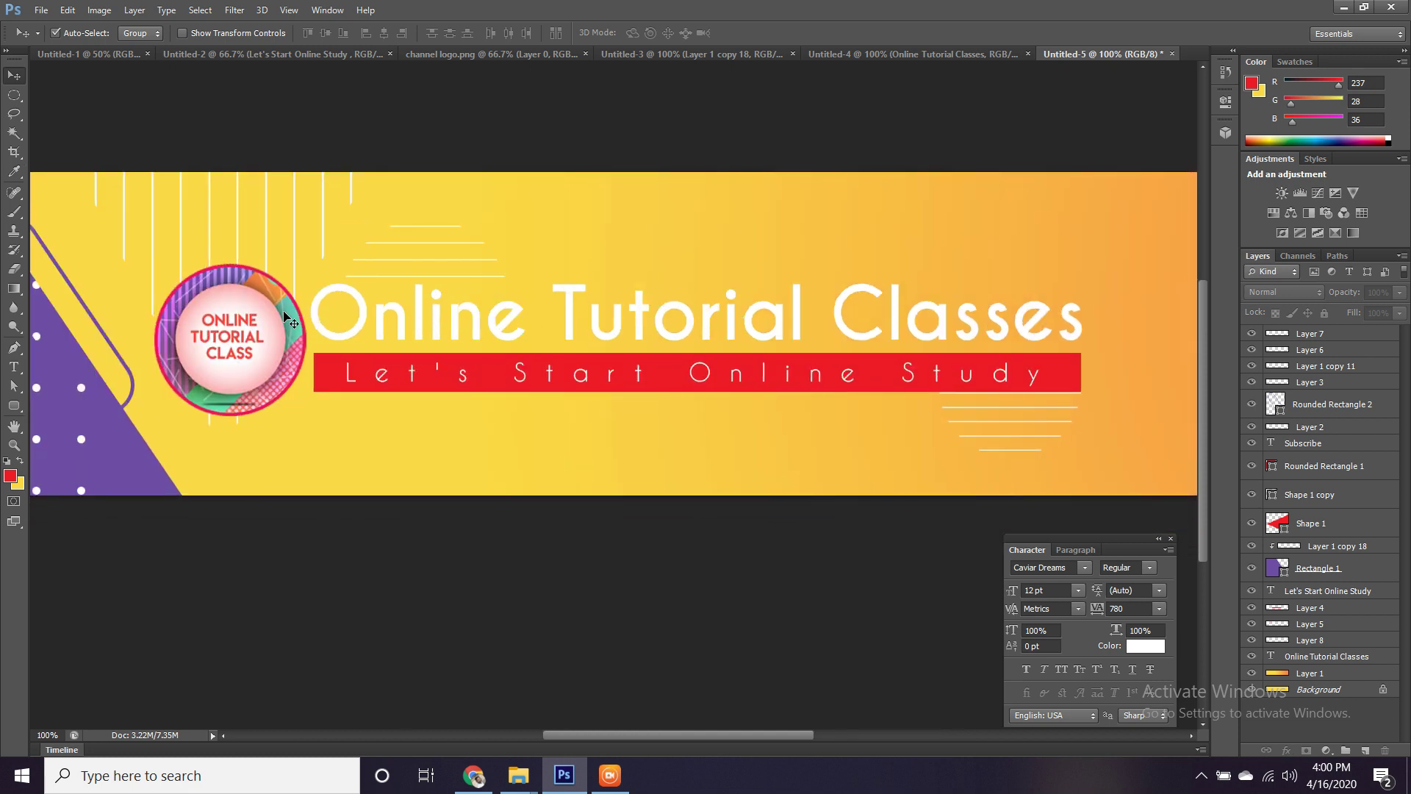
{"action": "left_click", "coordinate": [300, 350]}
{"action": "left_click", "coordinate": [376, 319], "text": "shift"}
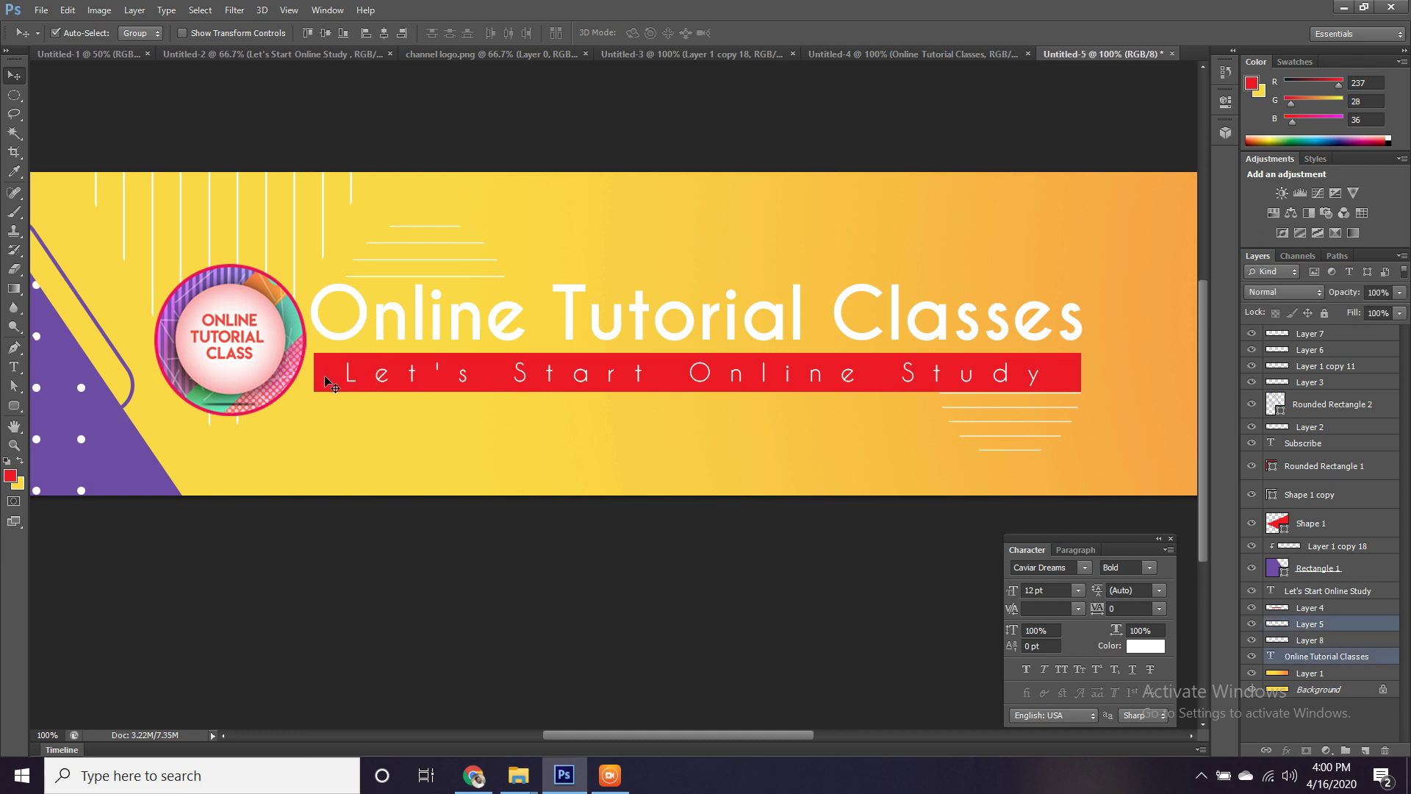
{"action": "left_click", "coordinate": [328, 382], "text": "shift"}
{"action": "left_click", "coordinate": [354, 382], "text": "shift"}
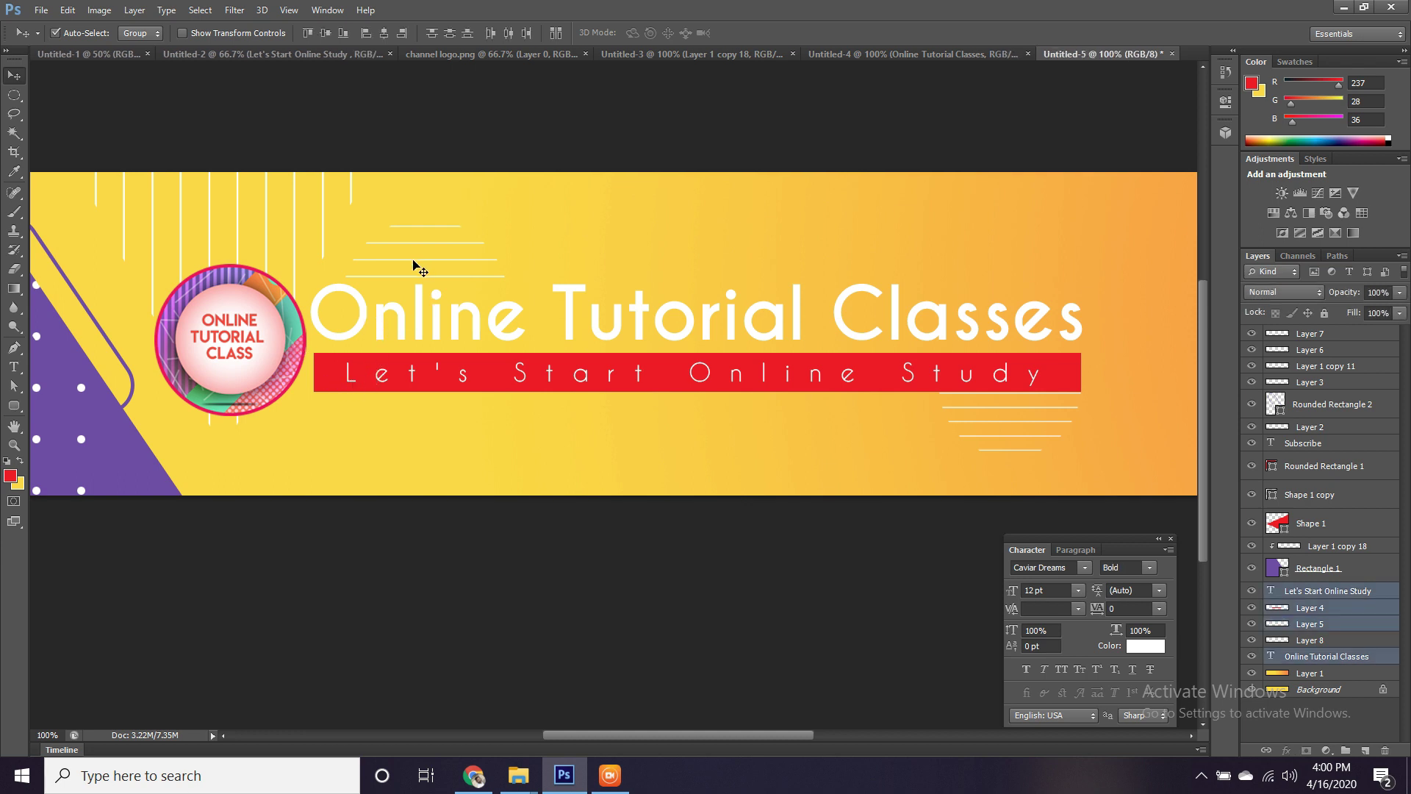
{"action": "key", "text": "ctrl+plus"}
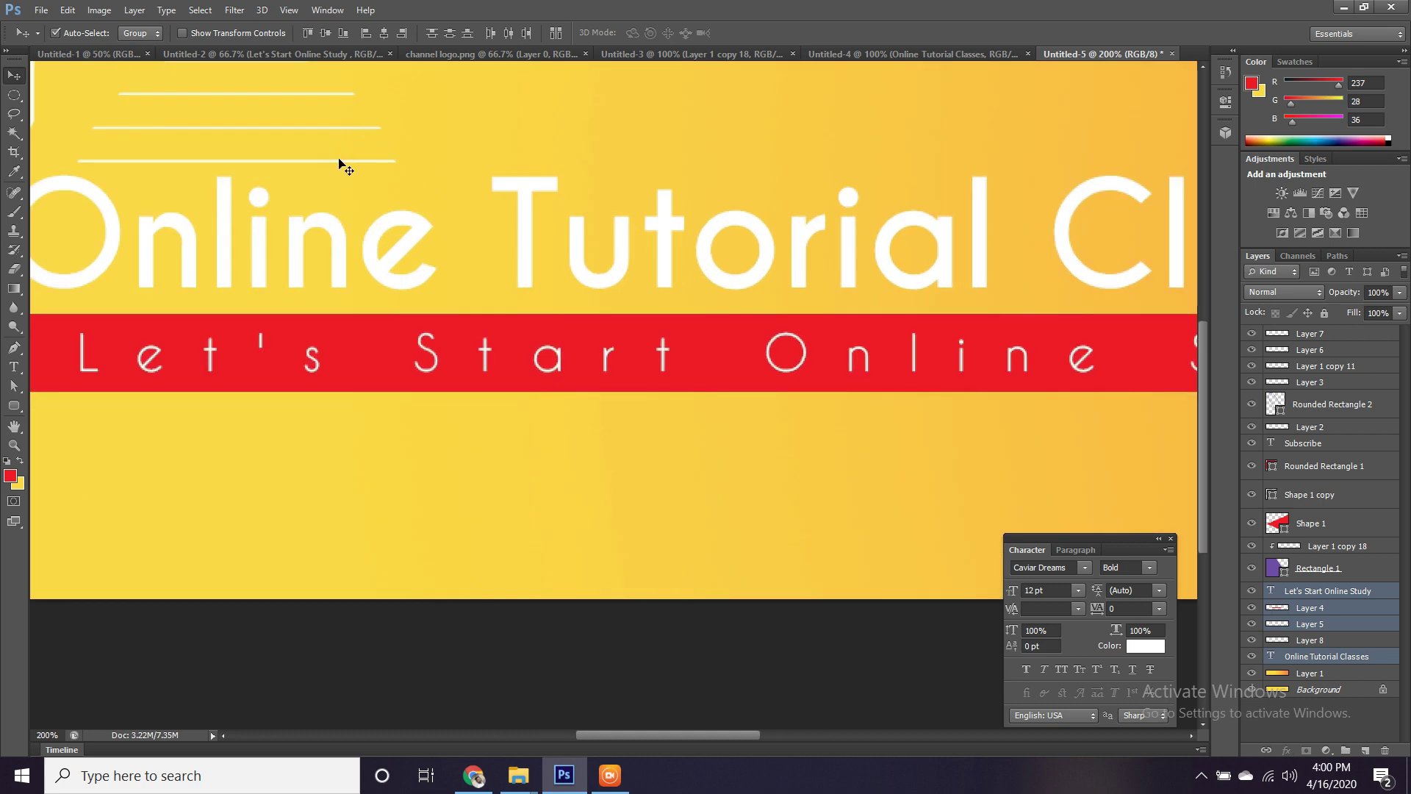
{"action": "left_click", "coordinate": [339, 161], "text": "shift"}
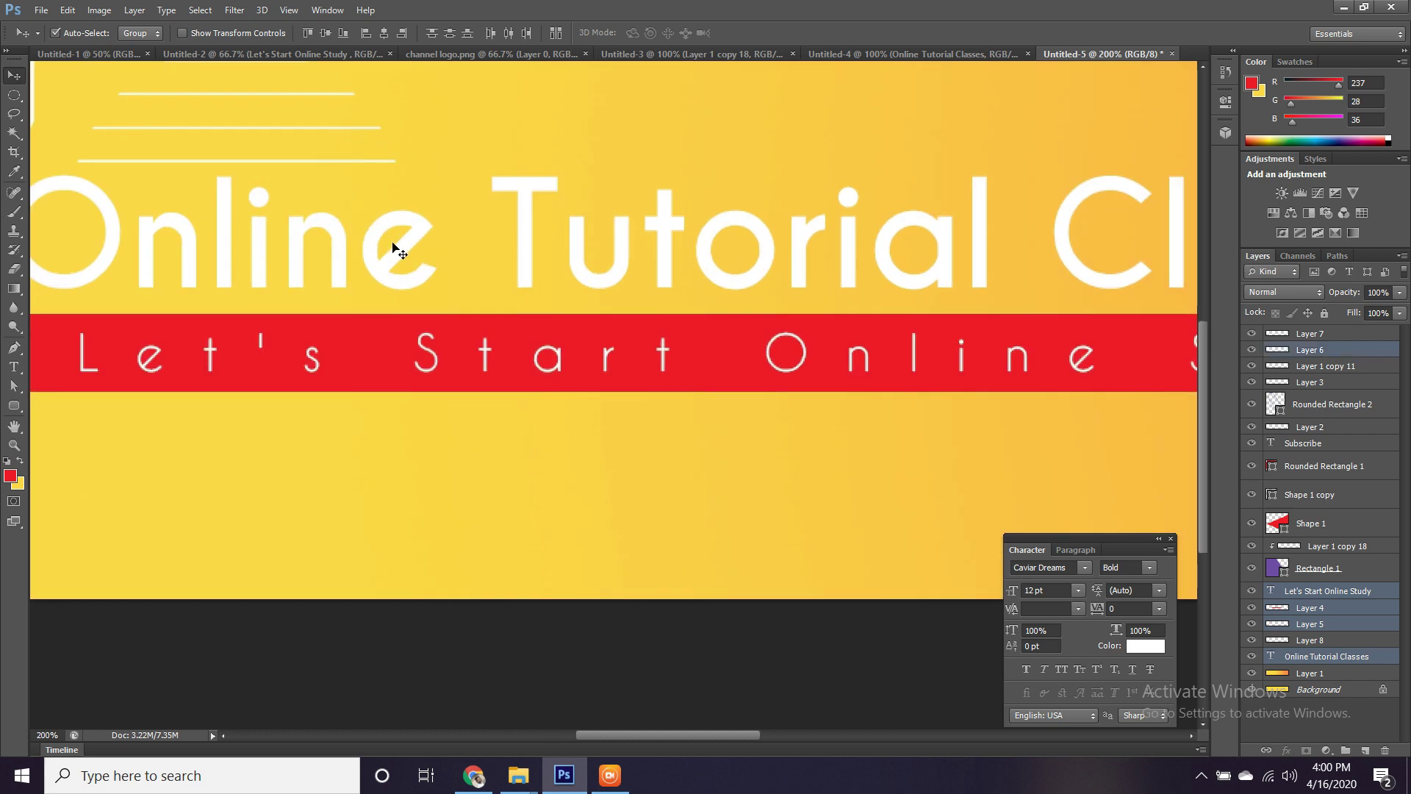
{"action": "key", "text": "ctrl+minus"}
{"action": "key", "text": "ctrl+minus"}
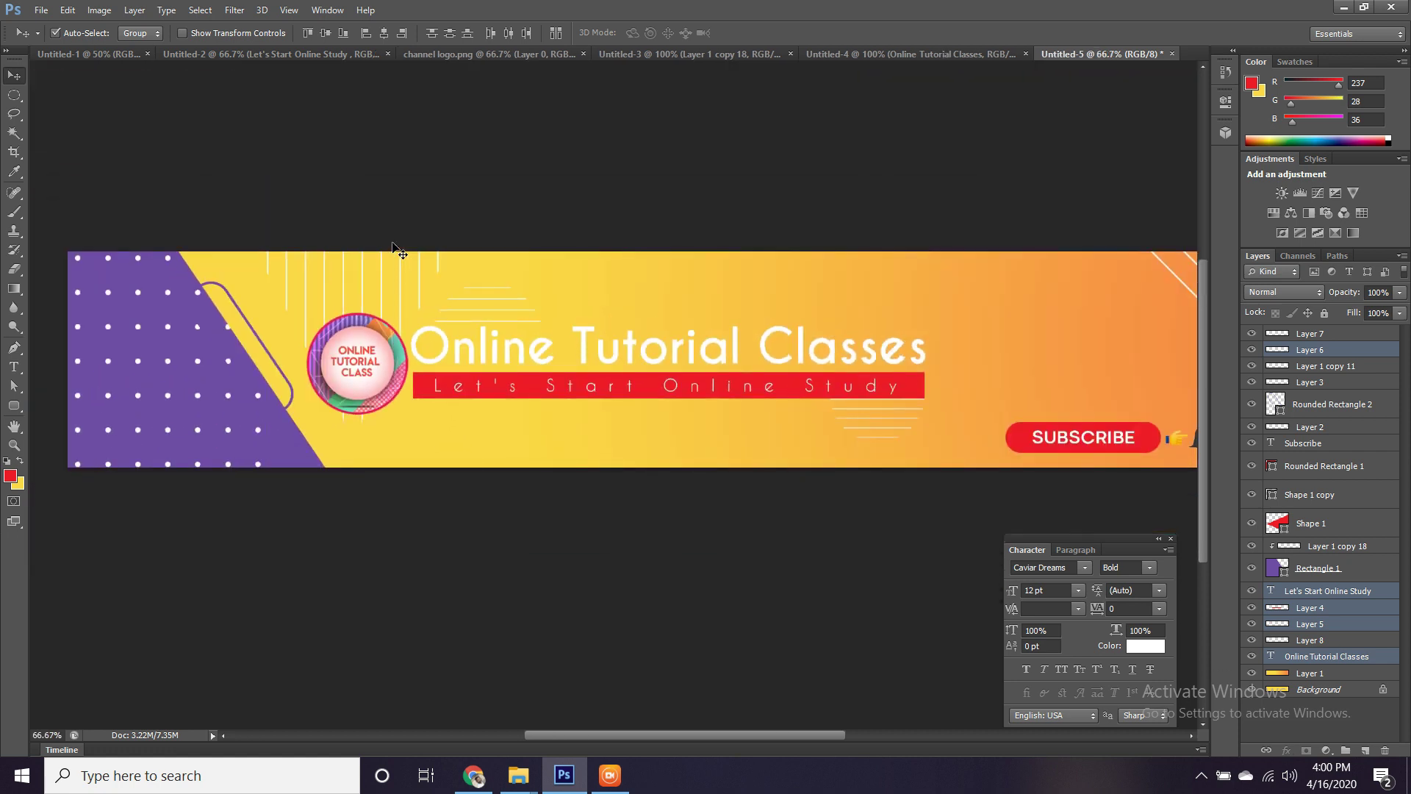
{"action": "key", "text": "shift+Up"}
{"action": "key", "text": "shift+Up"}
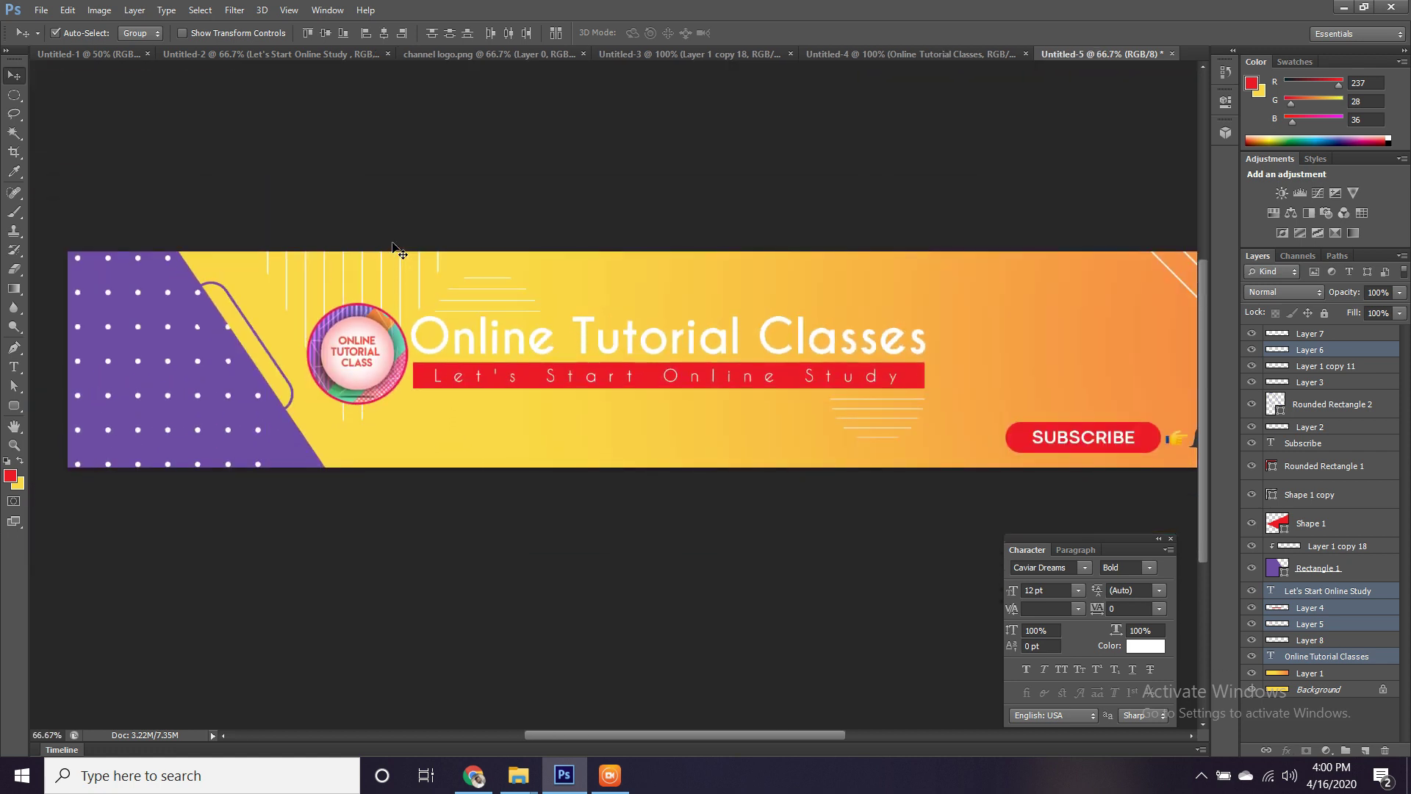
{"action": "key", "text": "shift+Up"}
{"action": "key", "text": "shift+Down"}
{"action": "key", "text": "Up"}
{"action": "key", "text": "Up"}
Raise the short white lines on Layer 7 by about 20 px.
{"action": "scroll", "coordinate": [625, 309], "scroll_direction": "up", "scroll_amount": 2}
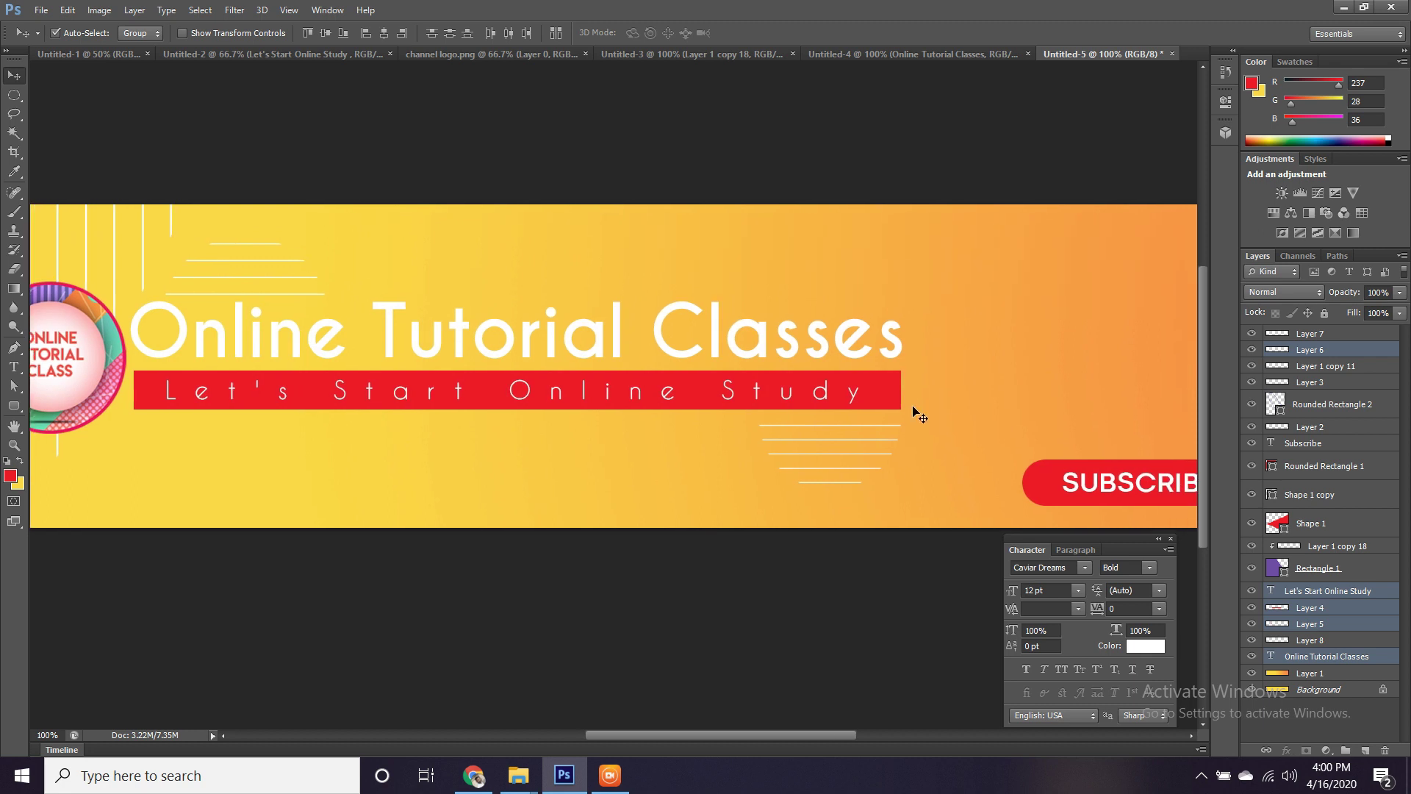
{"action": "left_click", "coordinate": [828, 430]}
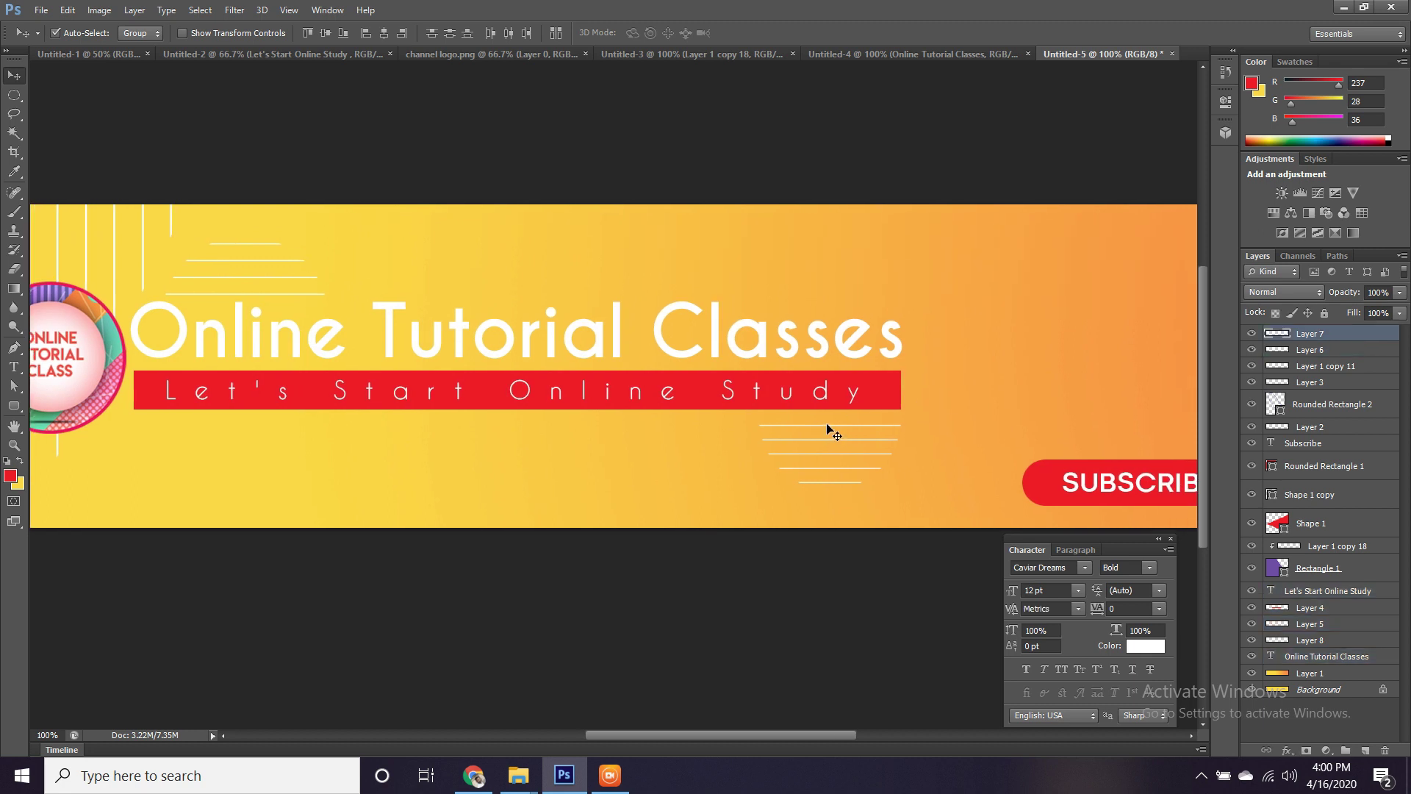
{"action": "key", "text": "shift+Up"}
{"action": "key", "text": "shift+Up"}
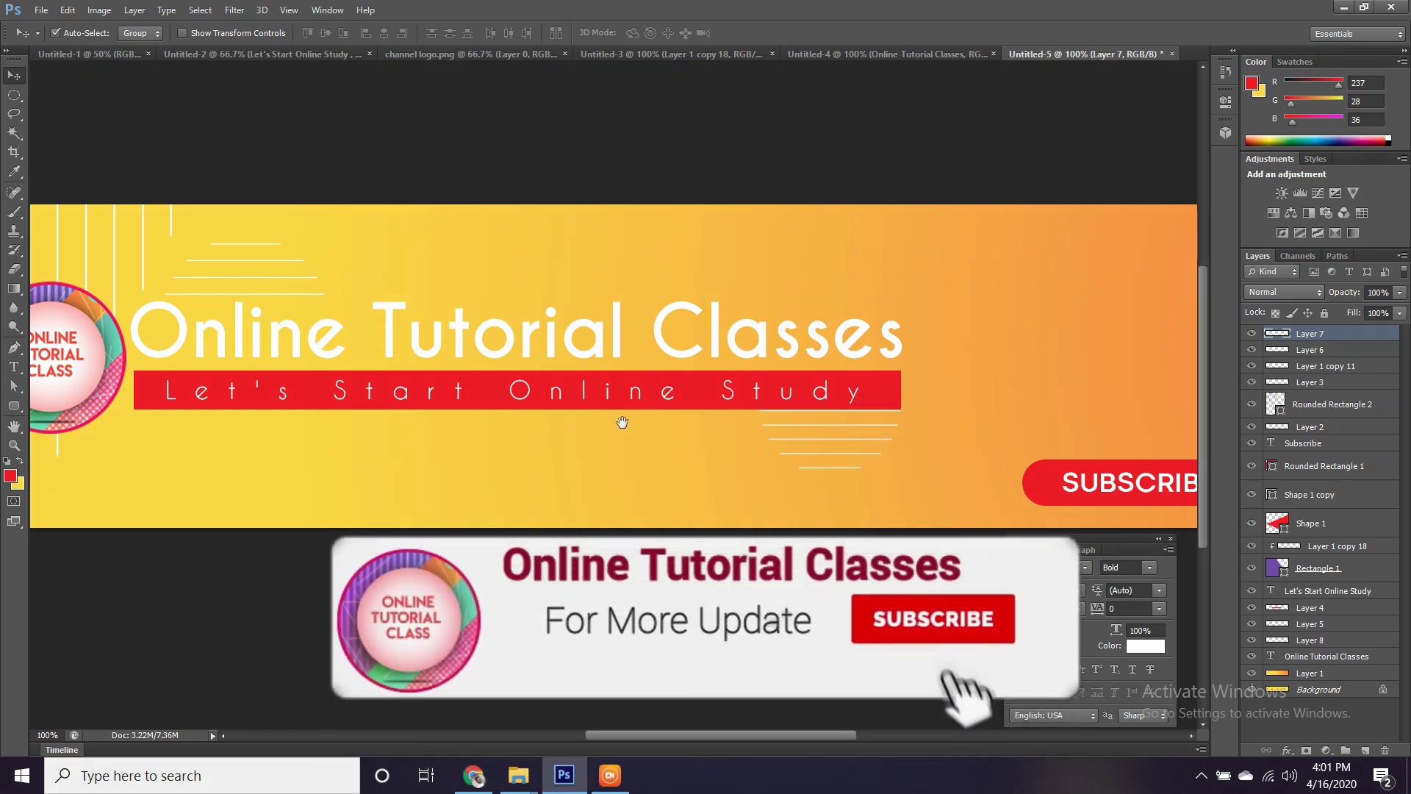
{"action": "left_click_drag", "start_coordinate": [621, 419], "coordinate": [756, 438]}
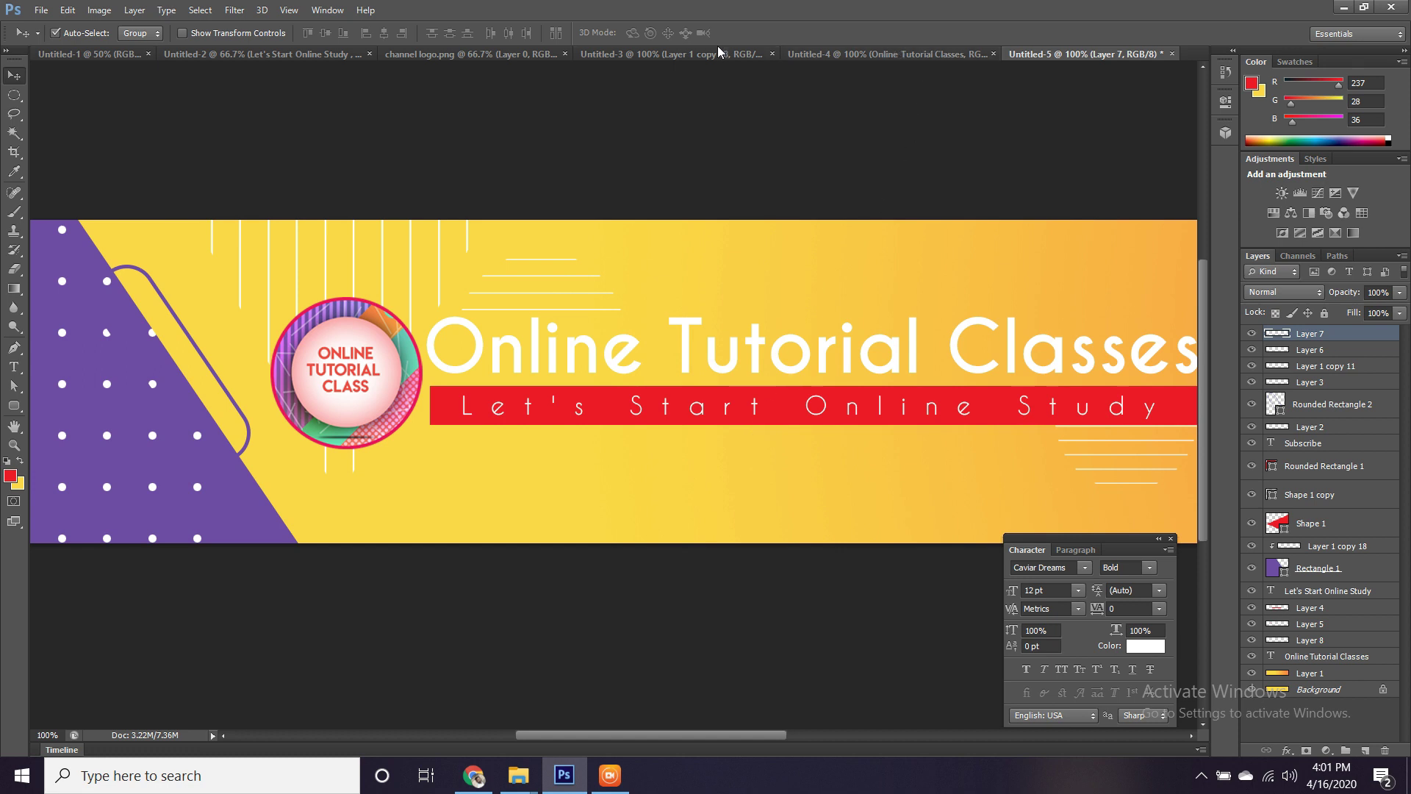
{"action": "left_click", "coordinate": [832, 55]}
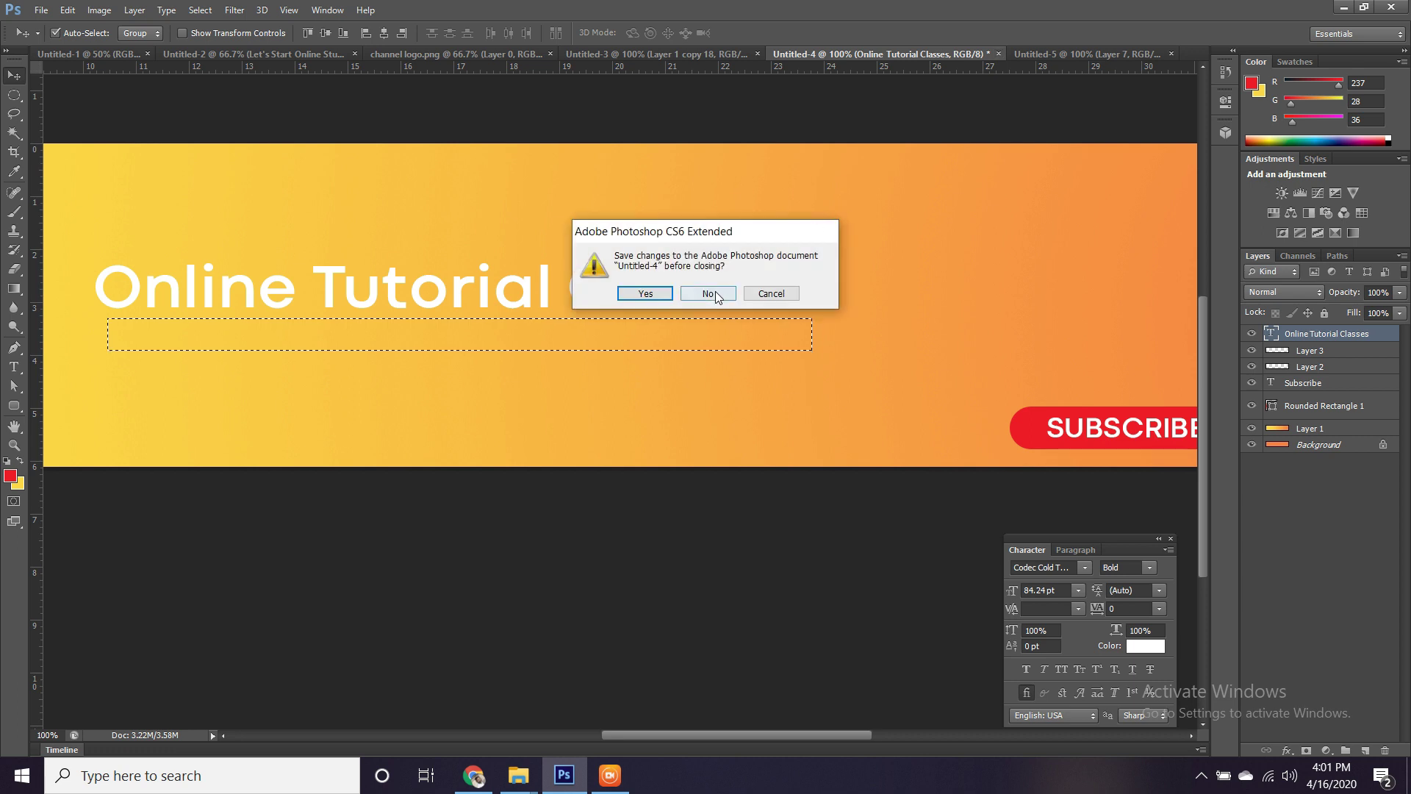
{"action": "left_click", "coordinate": [708, 294]}
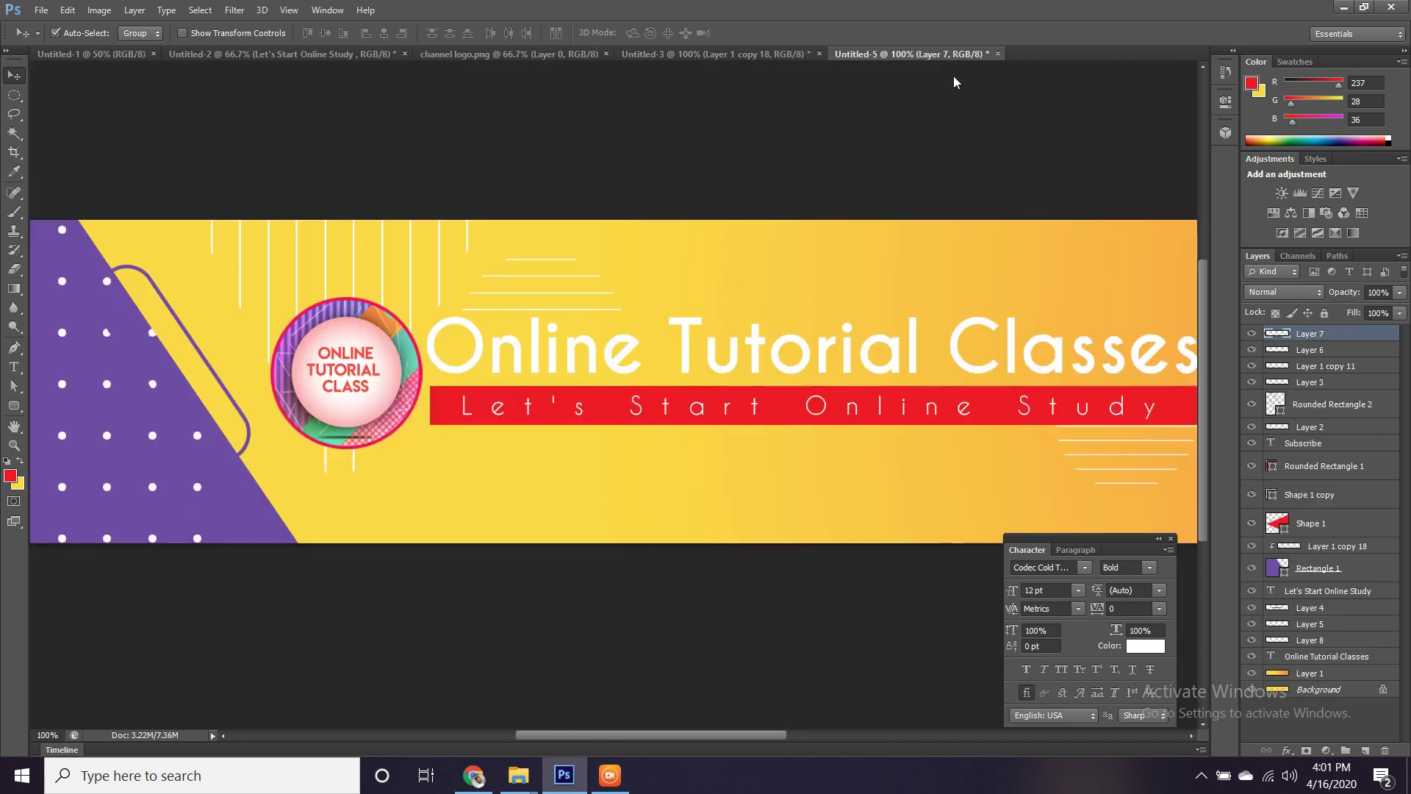
Open the Gmail, Instagram and Facebook icon PNGs from the Downloads folder.
{"action": "key", "text": "ctrl+o"}
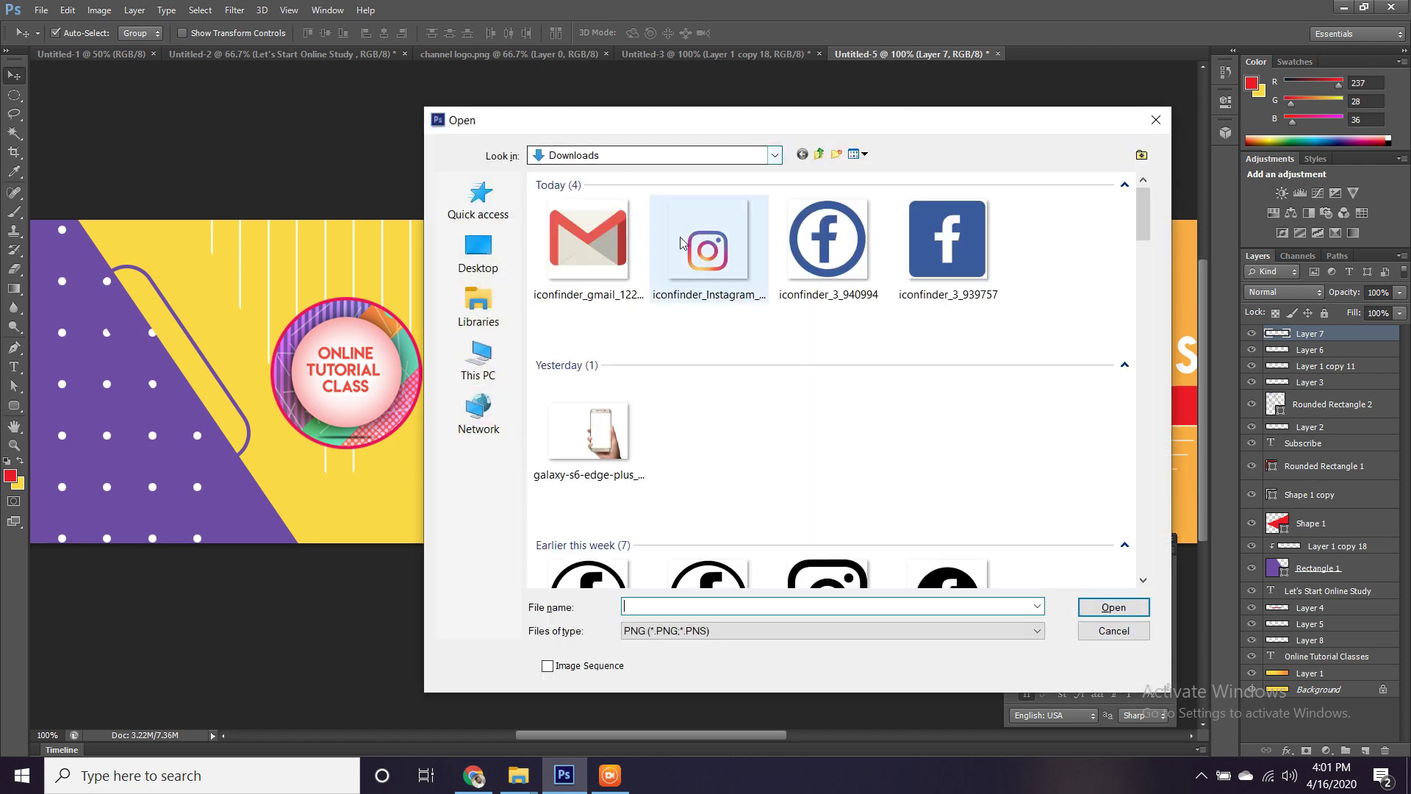
{"action": "left_click", "coordinate": [594, 256]}
{"action": "left_click", "coordinate": [710, 265], "text": "ctrl"}
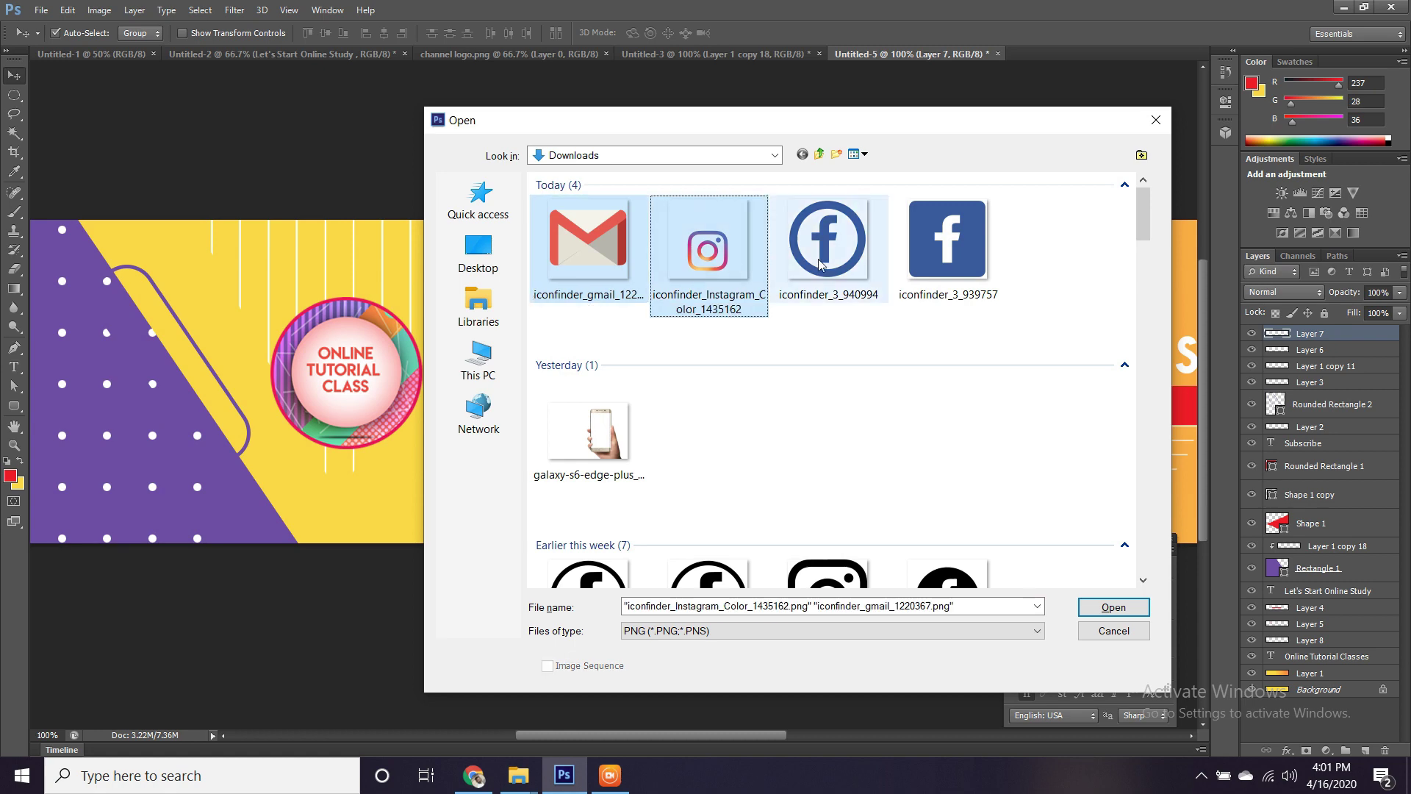
{"action": "left_click", "coordinate": [827, 243], "text": "ctrl"}
{"action": "left_click", "coordinate": [1113, 606]}
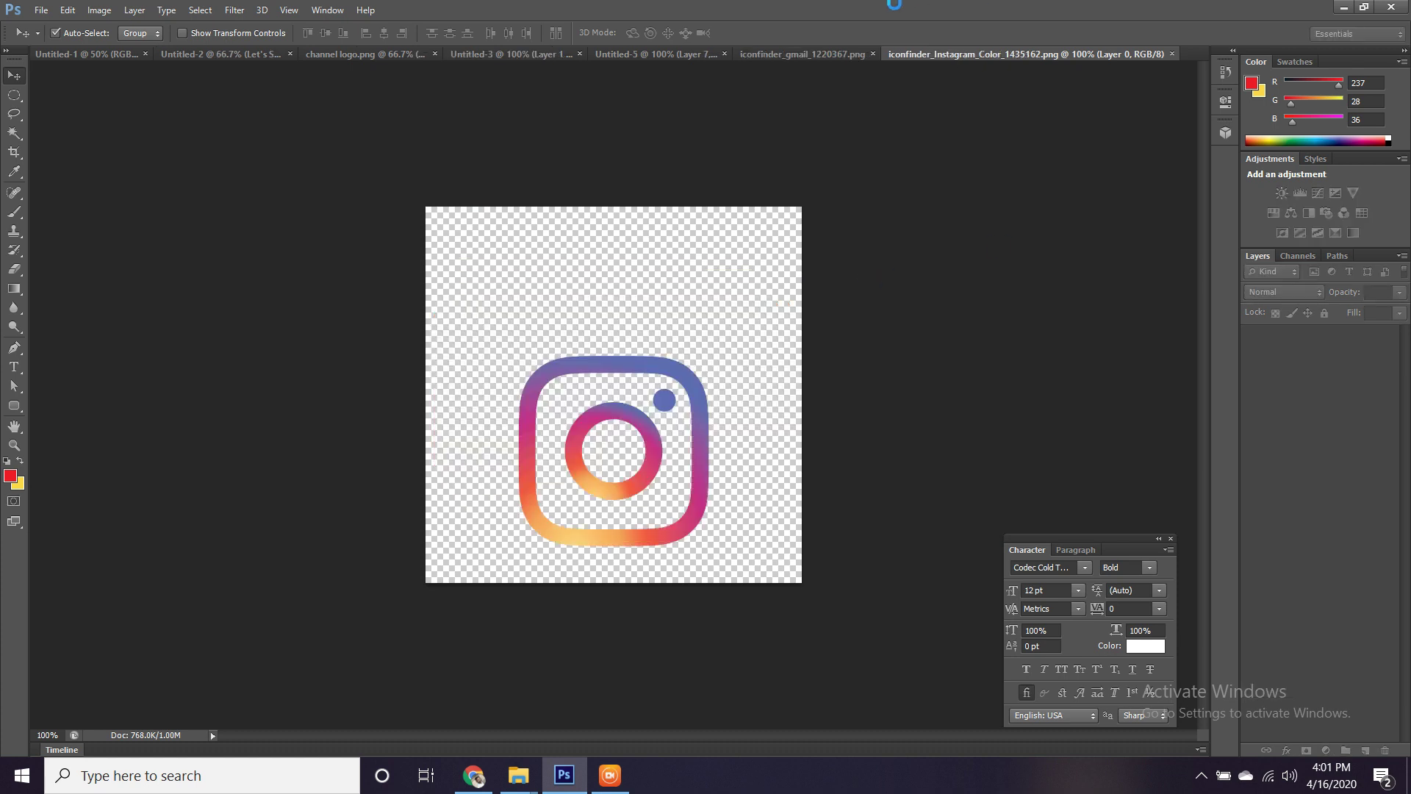
Copy the Facebook icon into the Instagram document and shrink it over the Instagram icon.
{"action": "left_click_drag", "start_coordinate": [729, 297], "coordinate": [670, 328]}
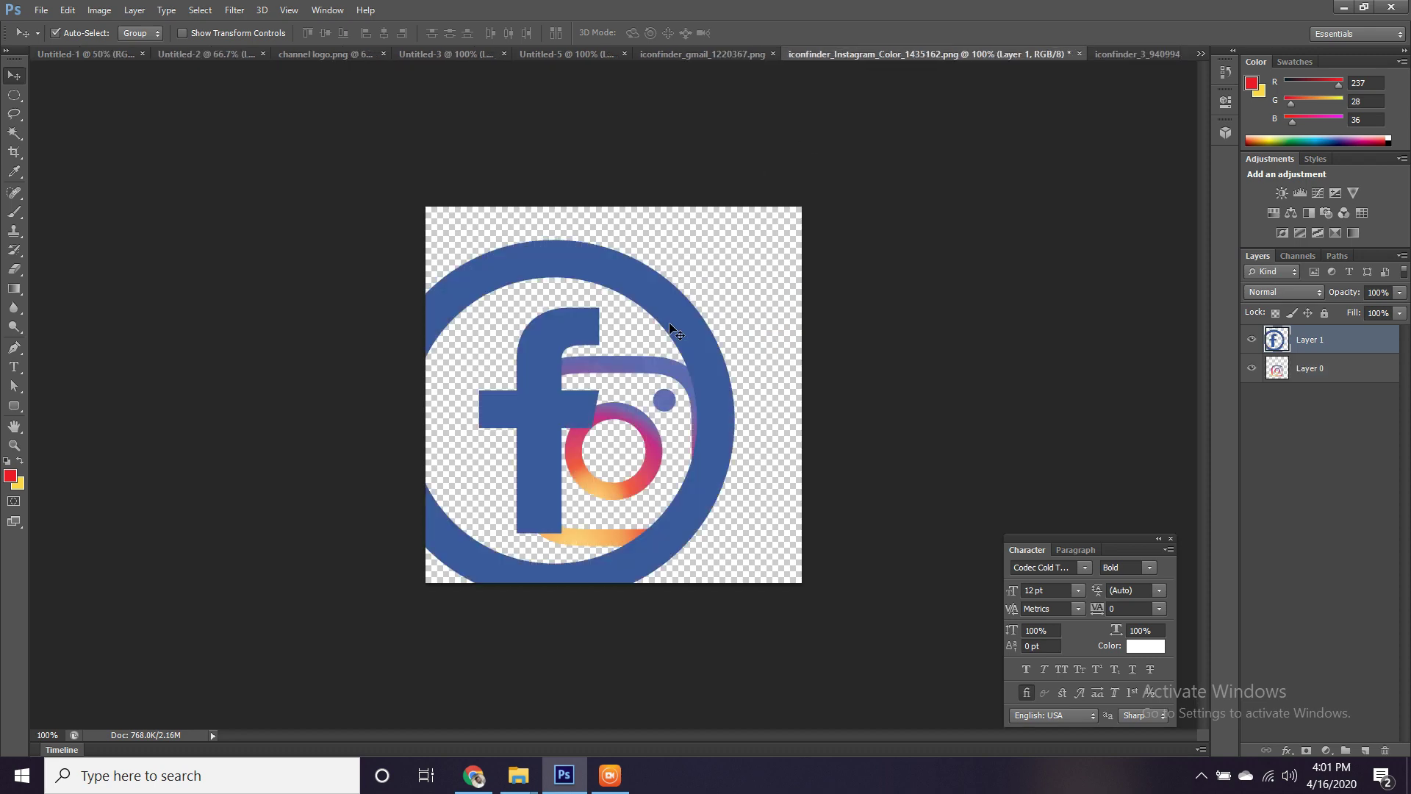
{"action": "key", "text": "ctrl+t"}
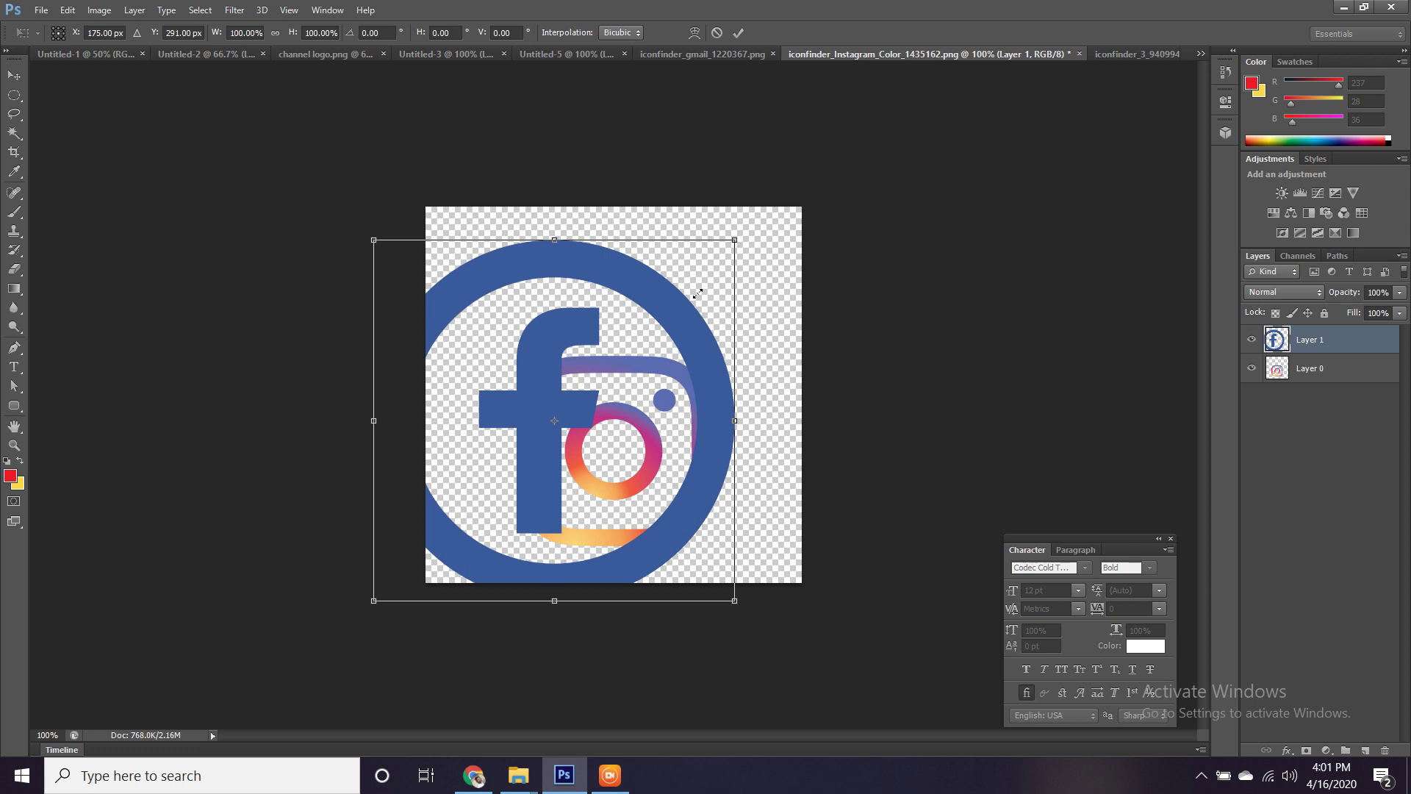
{"action": "left_click_drag", "start_coordinate": [697, 293], "coordinate": [674, 323]}
{"action": "left_click_drag", "start_coordinate": [603, 352], "coordinate": [663, 383]}
{"action": "key", "text": "Return"}
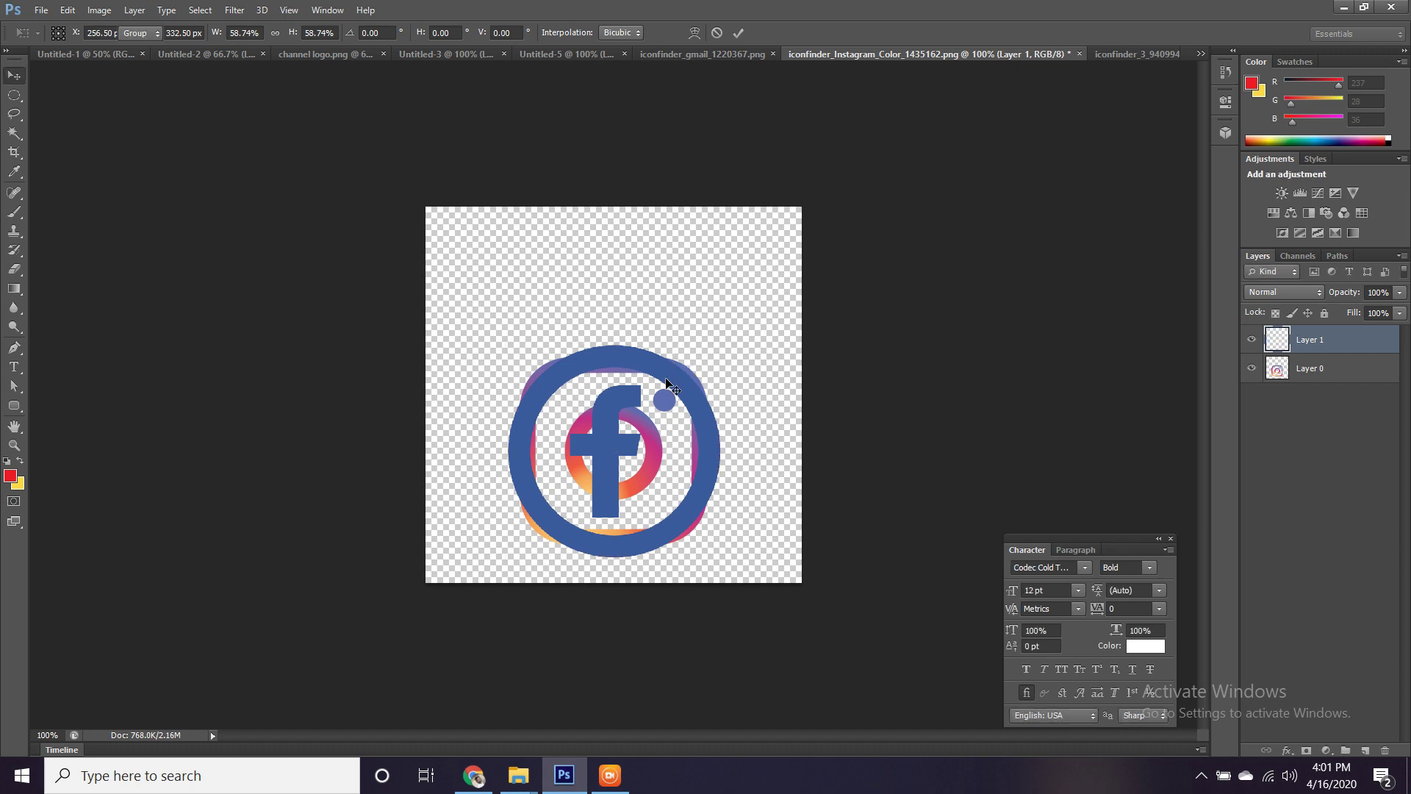
Carry both icons into the Gmail document, then all three icons onto the Untitled-5 banner.
{"action": "left_click", "coordinate": [648, 476], "text": "shift"}
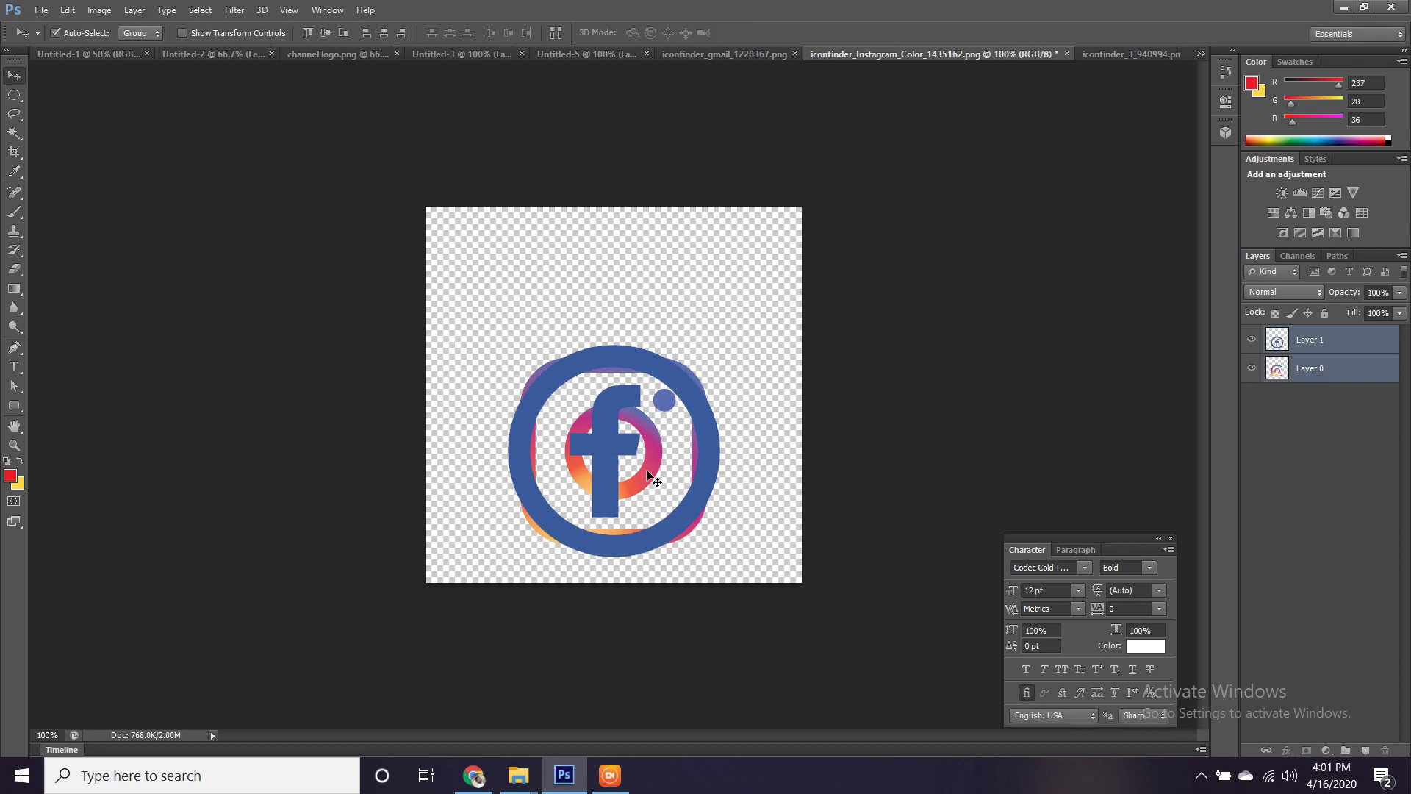
{"action": "left_click_drag", "start_coordinate": [649, 476], "coordinate": [638, 395]}
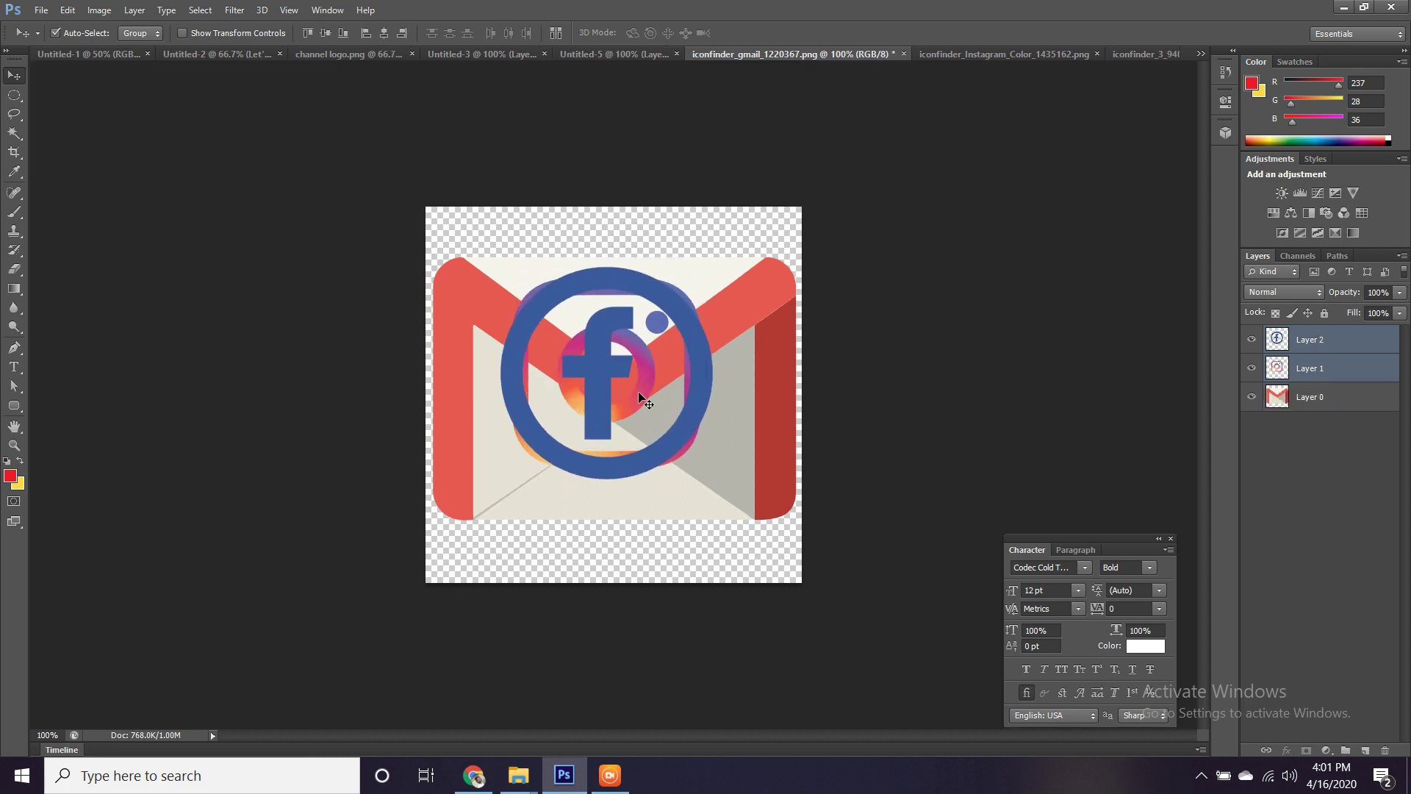
{"action": "left_click", "coordinate": [761, 404], "text": "shift"}
{"action": "left_click_drag", "start_coordinate": [761, 404], "coordinate": [509, 472]}
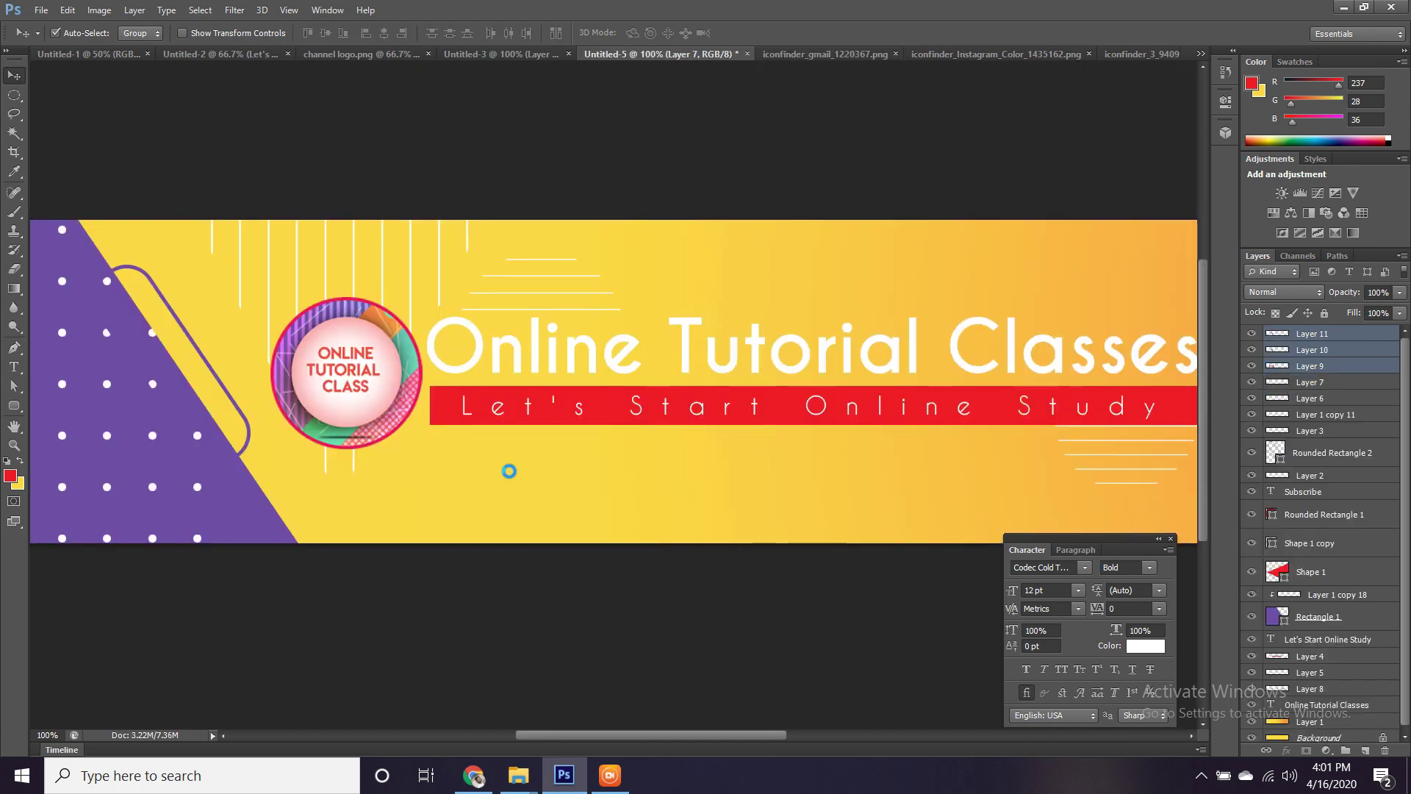
Zoom to 200% and shrink the dropped icons to about a quarter size.
{"action": "key", "text": "ctrl+plus"}
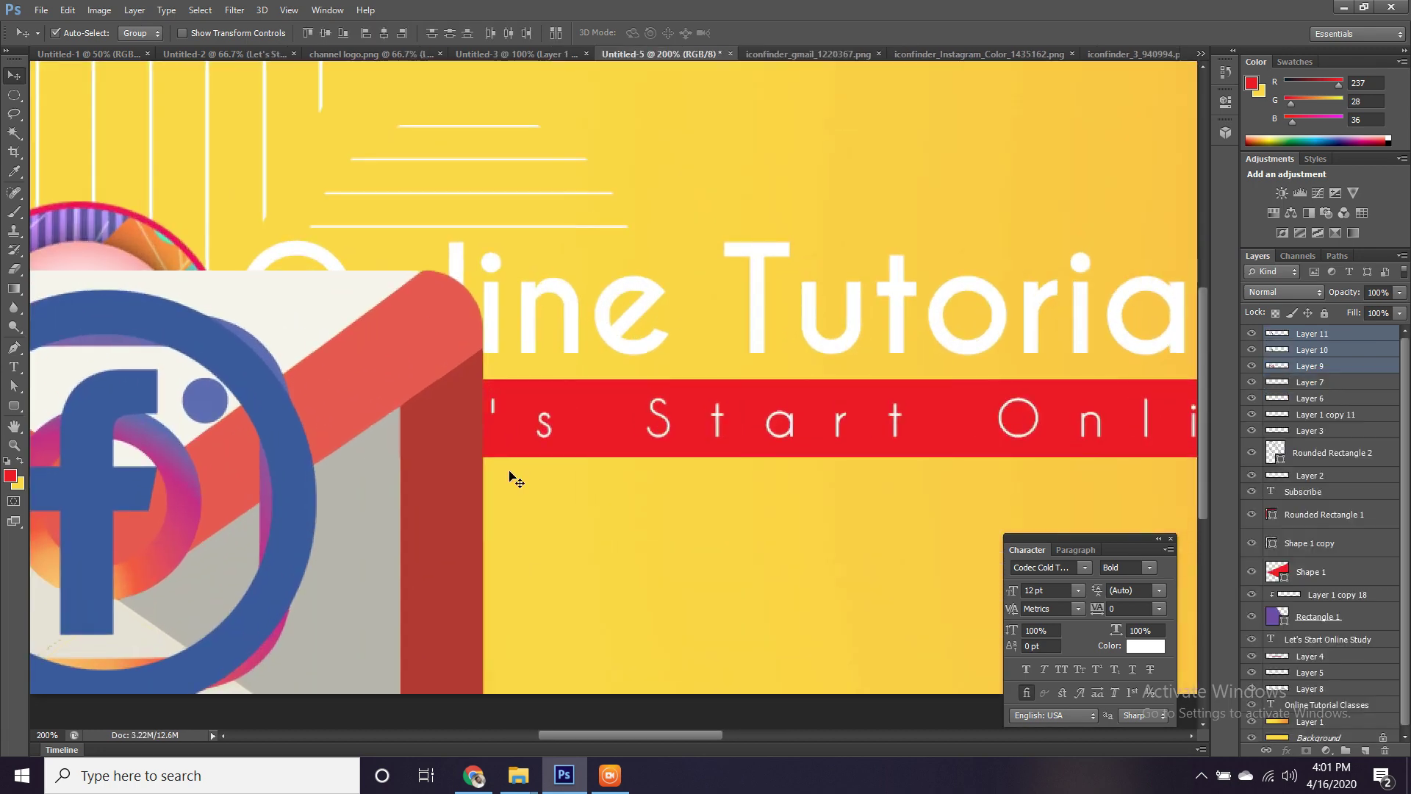
{"action": "left_click_drag", "start_coordinate": [509, 474], "coordinate": [683, 324]}
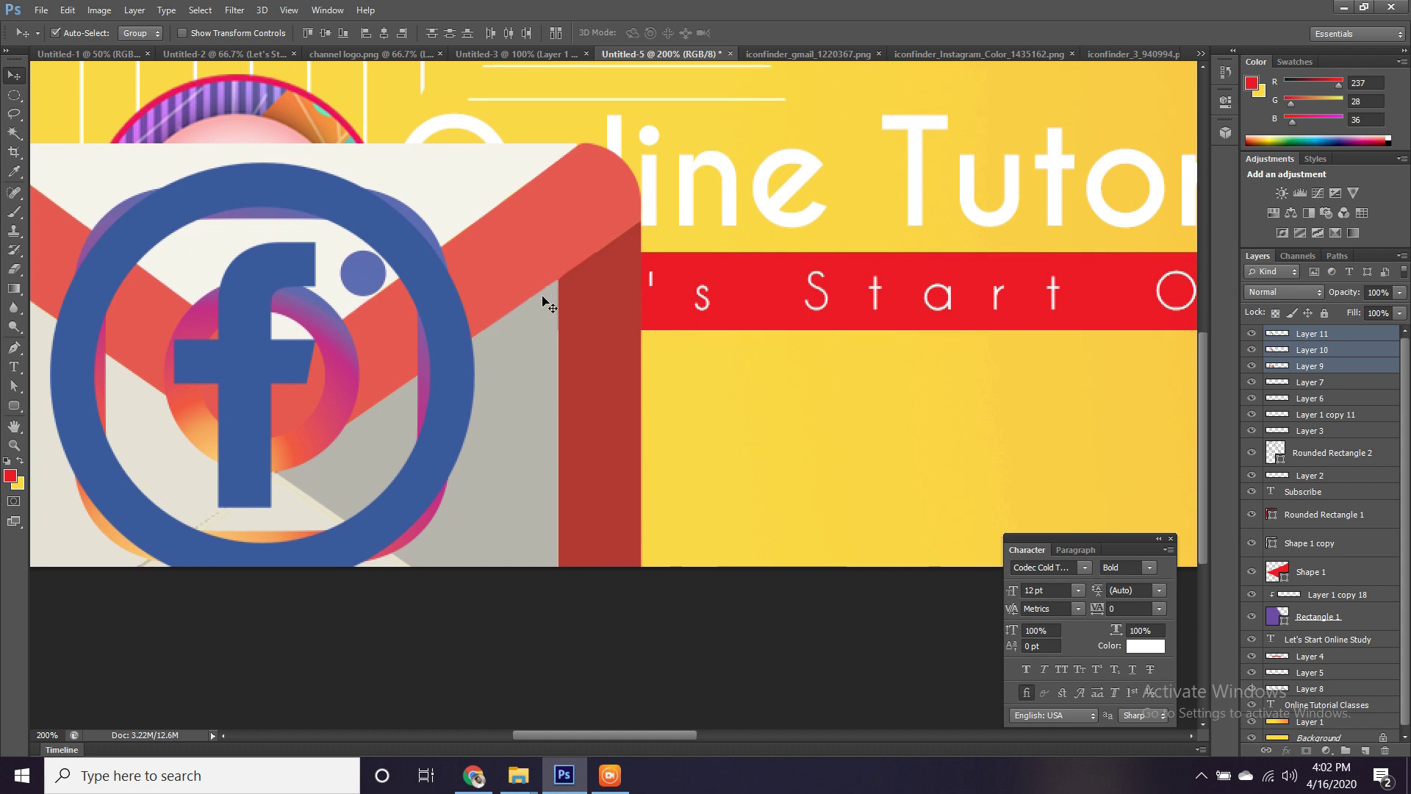
{"action": "key", "text": "ctrl+t"}
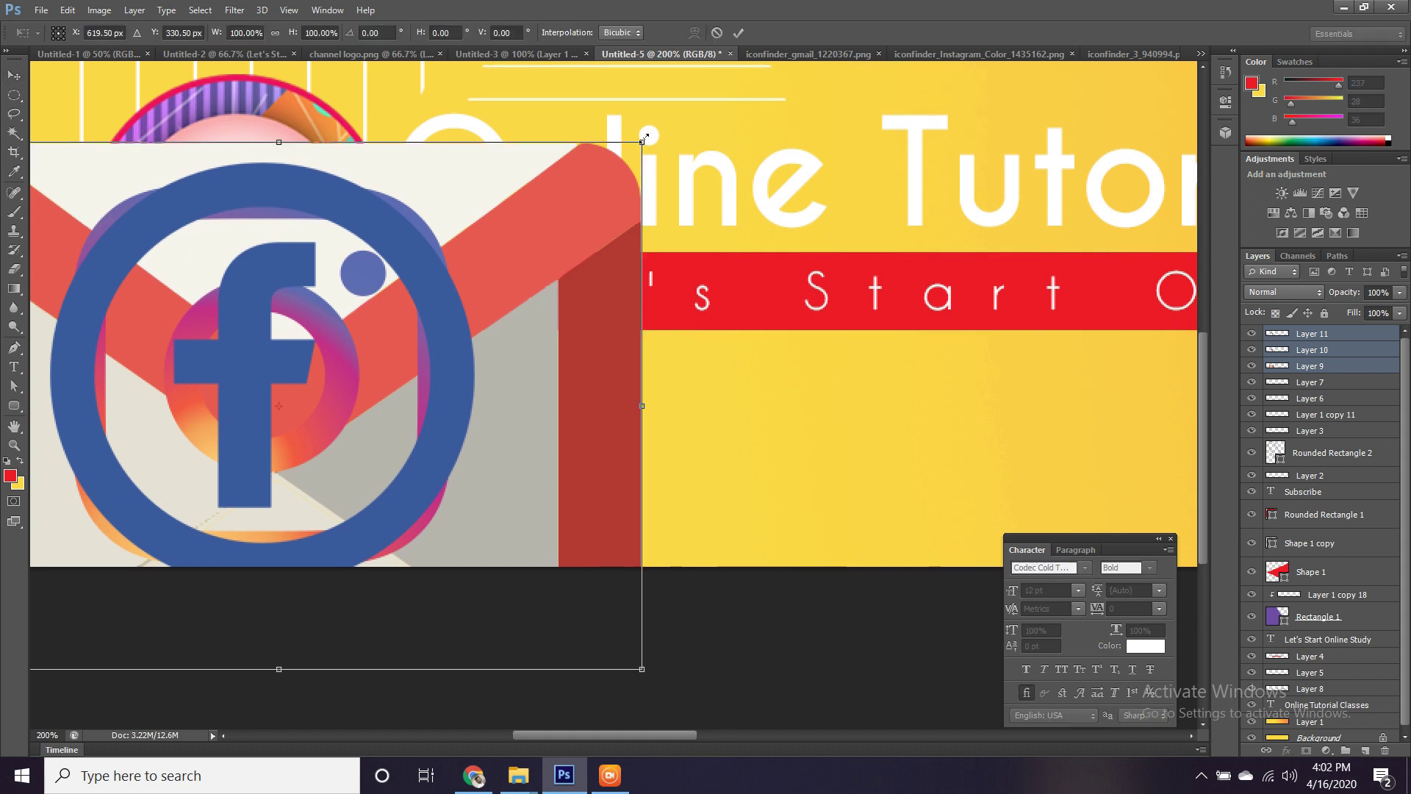
{"action": "left_click_drag", "start_coordinate": [644, 136], "coordinate": [486, 373]}
{"action": "key", "text": "Right"}
{"action": "key", "text": "Down"}
{"action": "key", "text": "Down"}
{"action": "key", "text": "Down"}
{"action": "key", "text": "Down"}
{"action": "key", "text": "Return"}
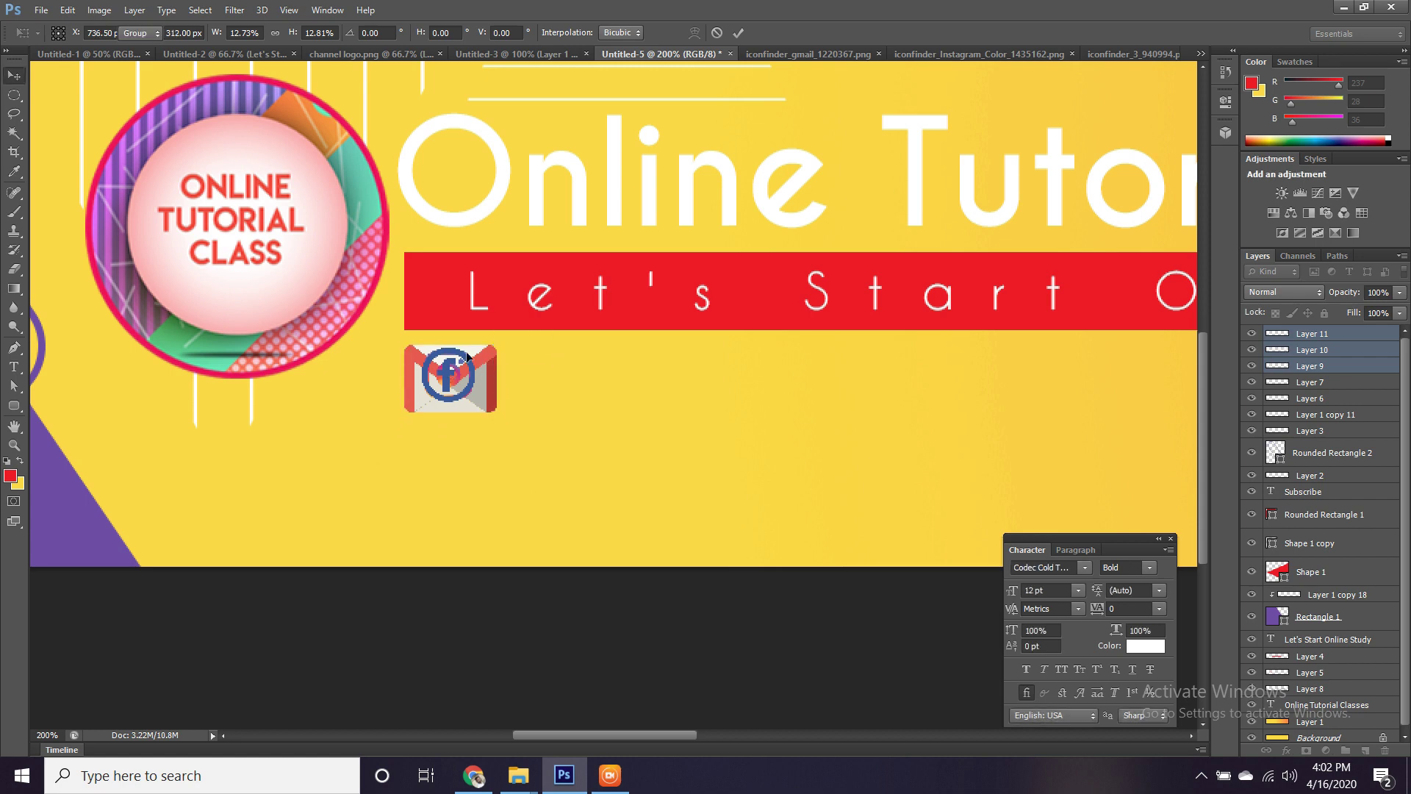
Stack Facebook, Instagram and Gmail vertically, shrinking the Gmail icon to about half.
{"action": "left_click", "coordinate": [464, 485]}
{"action": "left_click_drag", "start_coordinate": [474, 383], "coordinate": [667, 379]}
{"action": "left_click_drag", "start_coordinate": [475, 387], "coordinate": [668, 449]}
{"action": "left_click", "coordinate": [477, 398]}
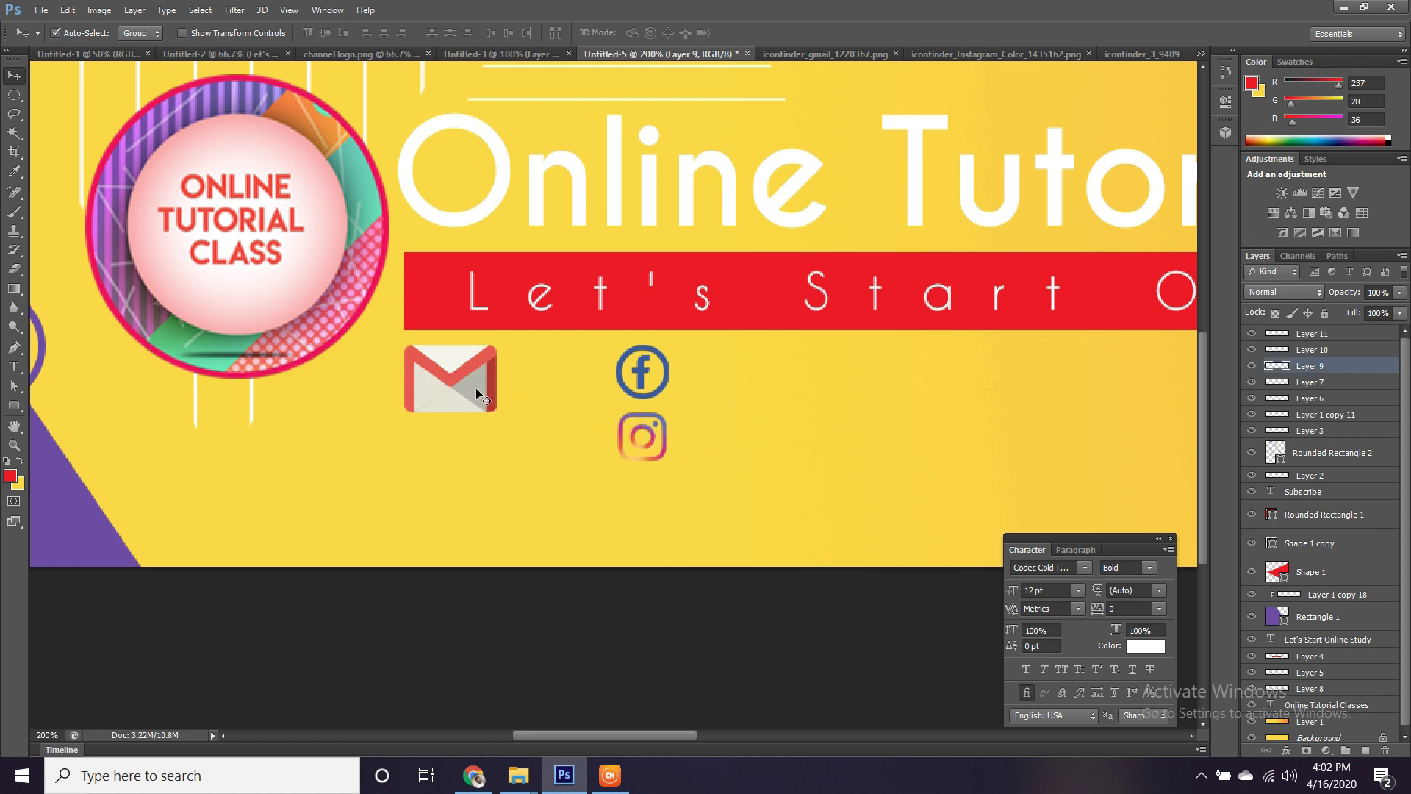
{"action": "key", "text": "ctrl+t"}
{"action": "left_click_drag", "start_coordinate": [498, 339], "coordinate": [649, 489]}
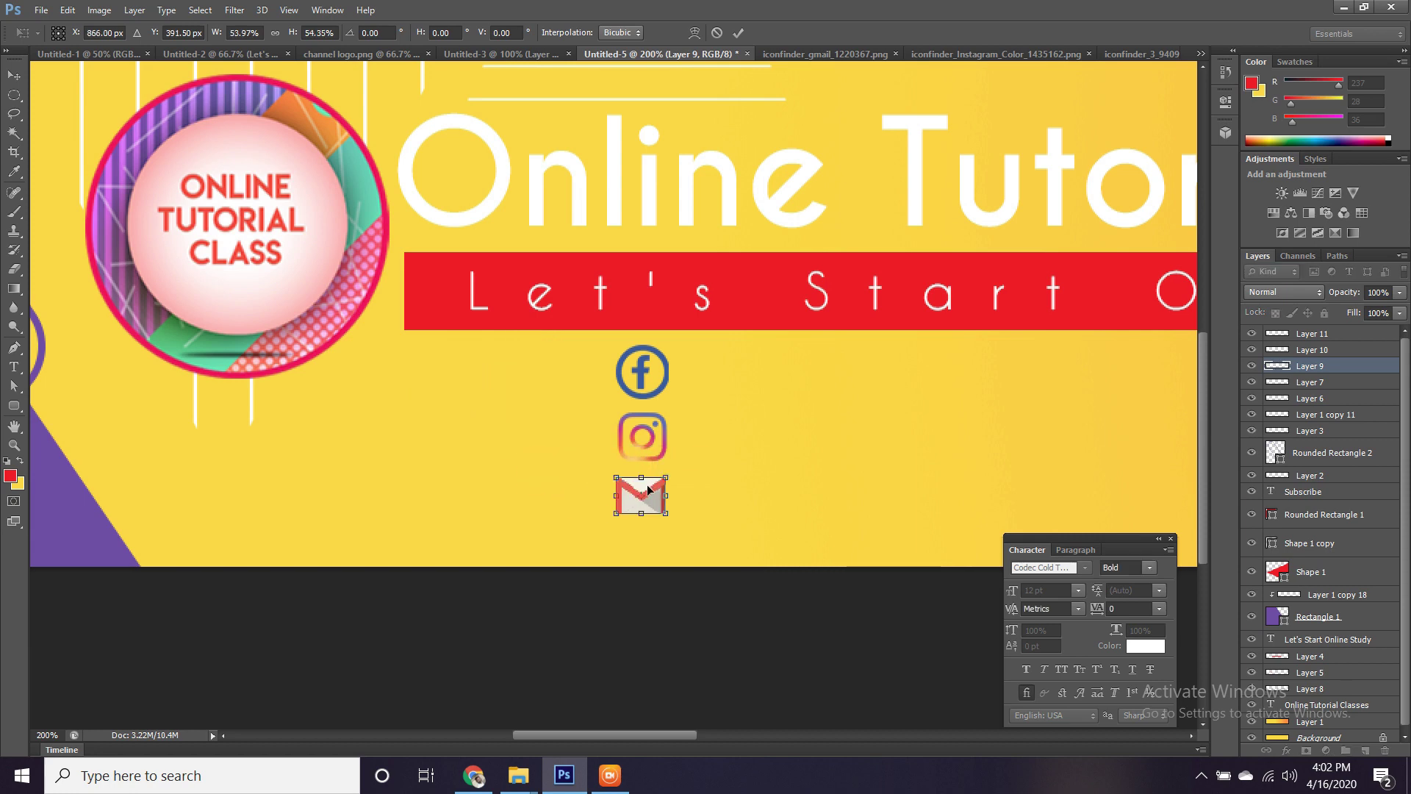
{"action": "key", "text": "Return"}
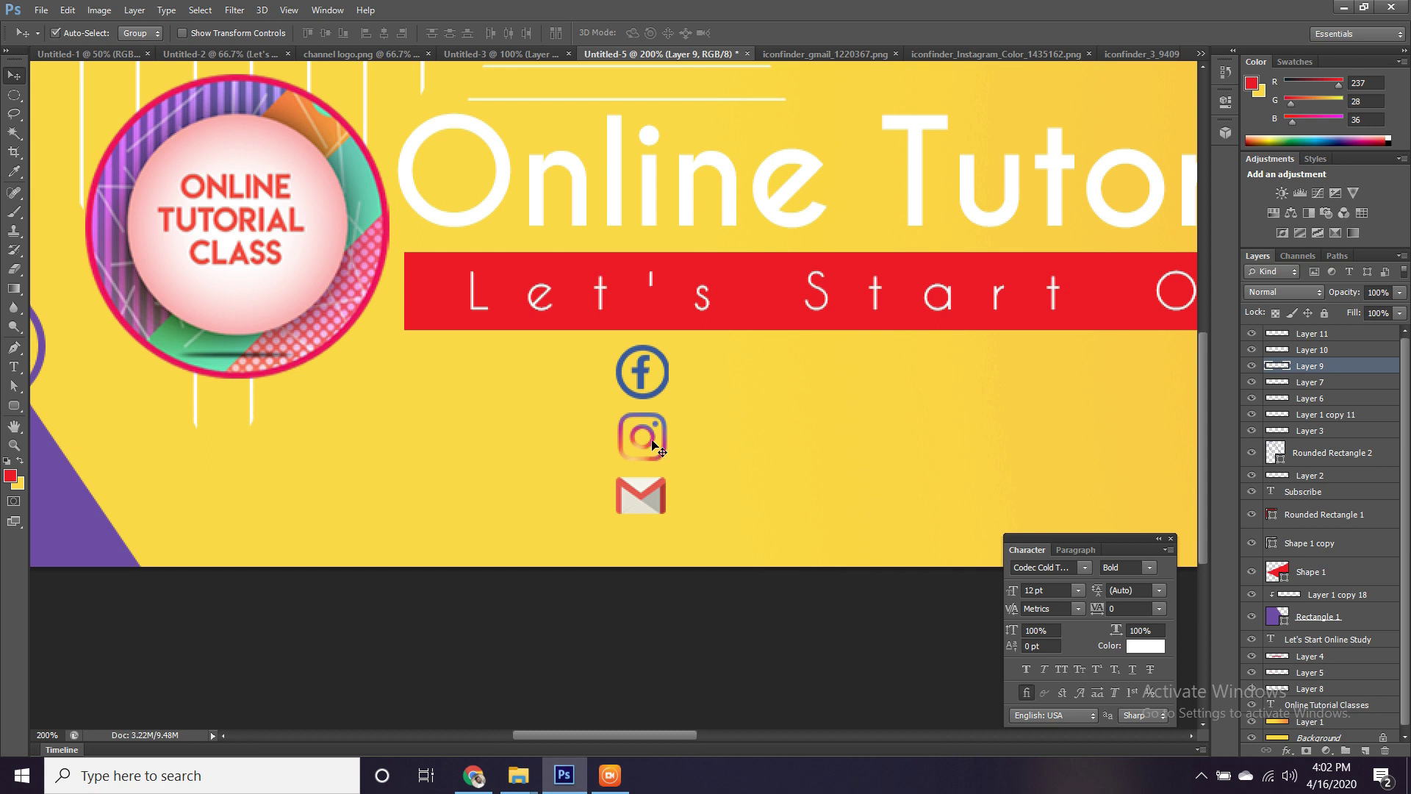
Align the three icons' left edges and move the column under the red strip's start.
{"action": "left_click", "coordinate": [652, 444], "text": "shift"}
{"action": "left_click", "coordinate": [644, 376], "text": "shift"}
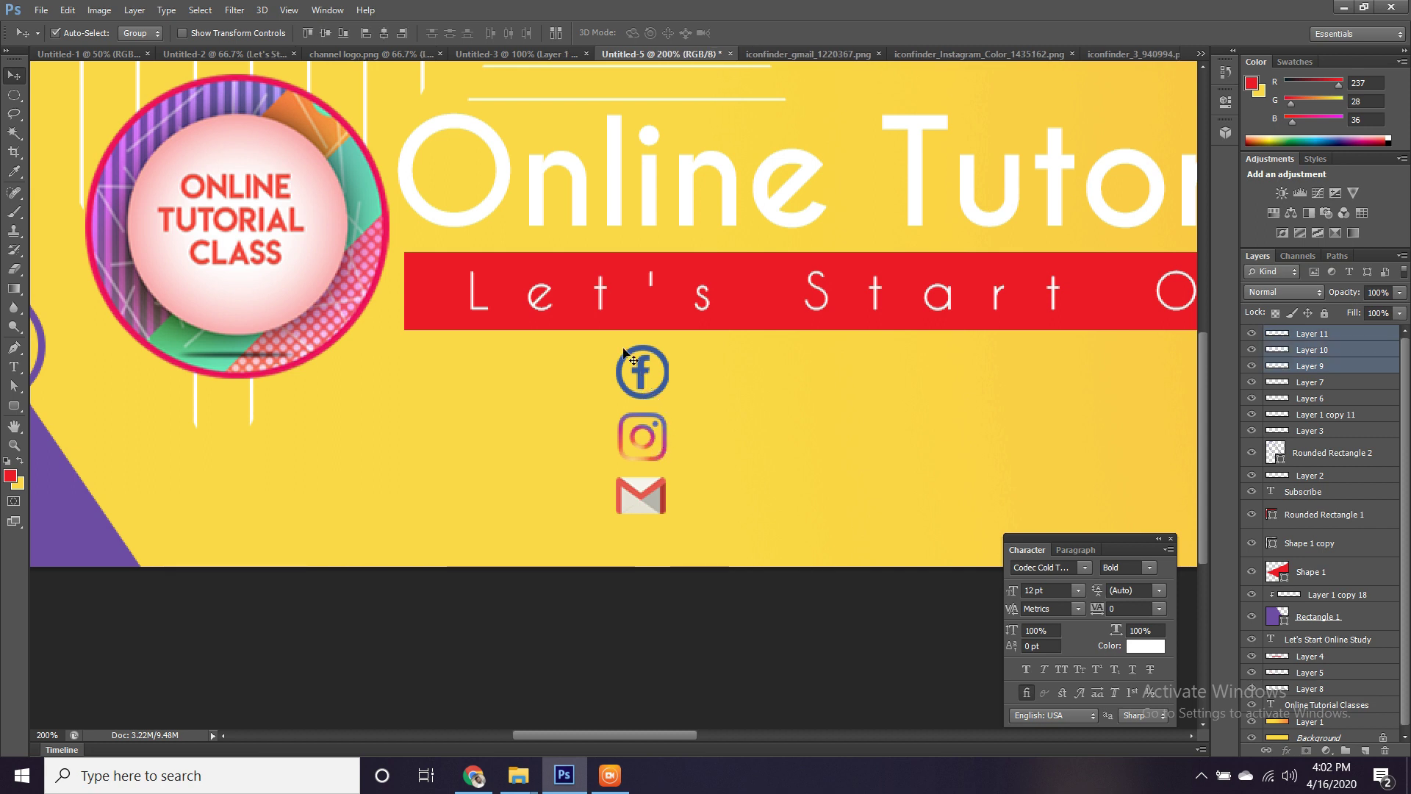
{"action": "left_click", "coordinate": [367, 35]}
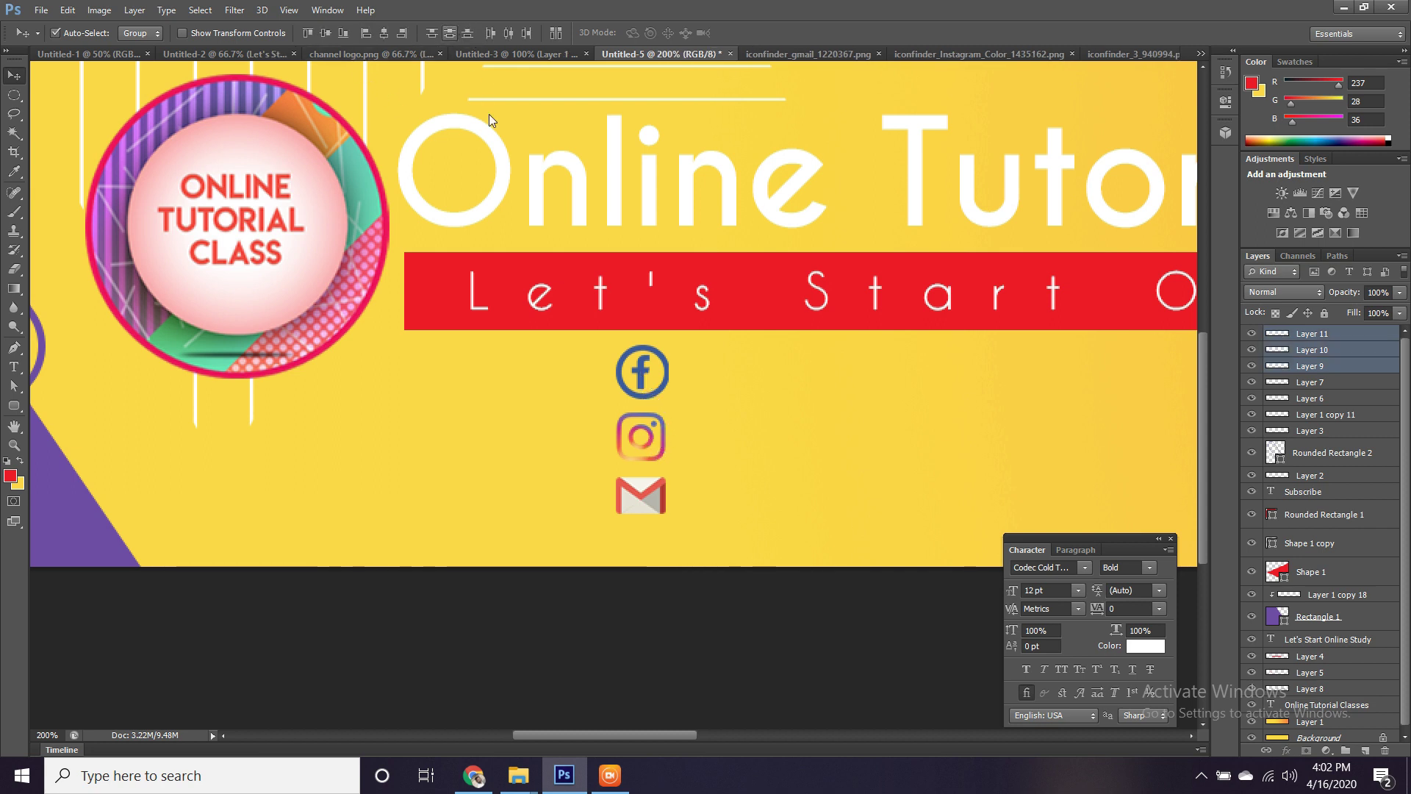
{"action": "left_click_drag", "start_coordinate": [654, 372], "coordinate": [430, 378]}
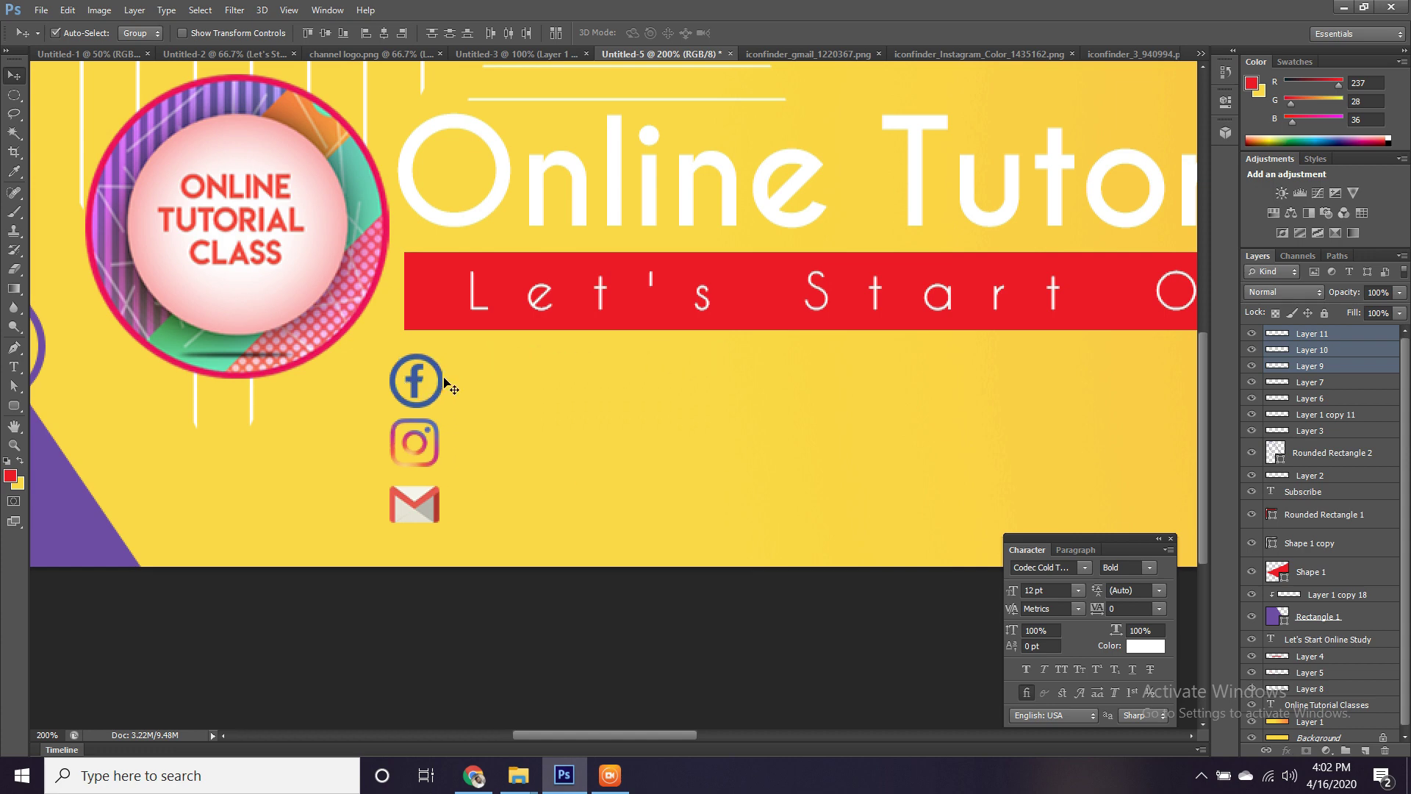
{"action": "left_click", "coordinate": [441, 391]}
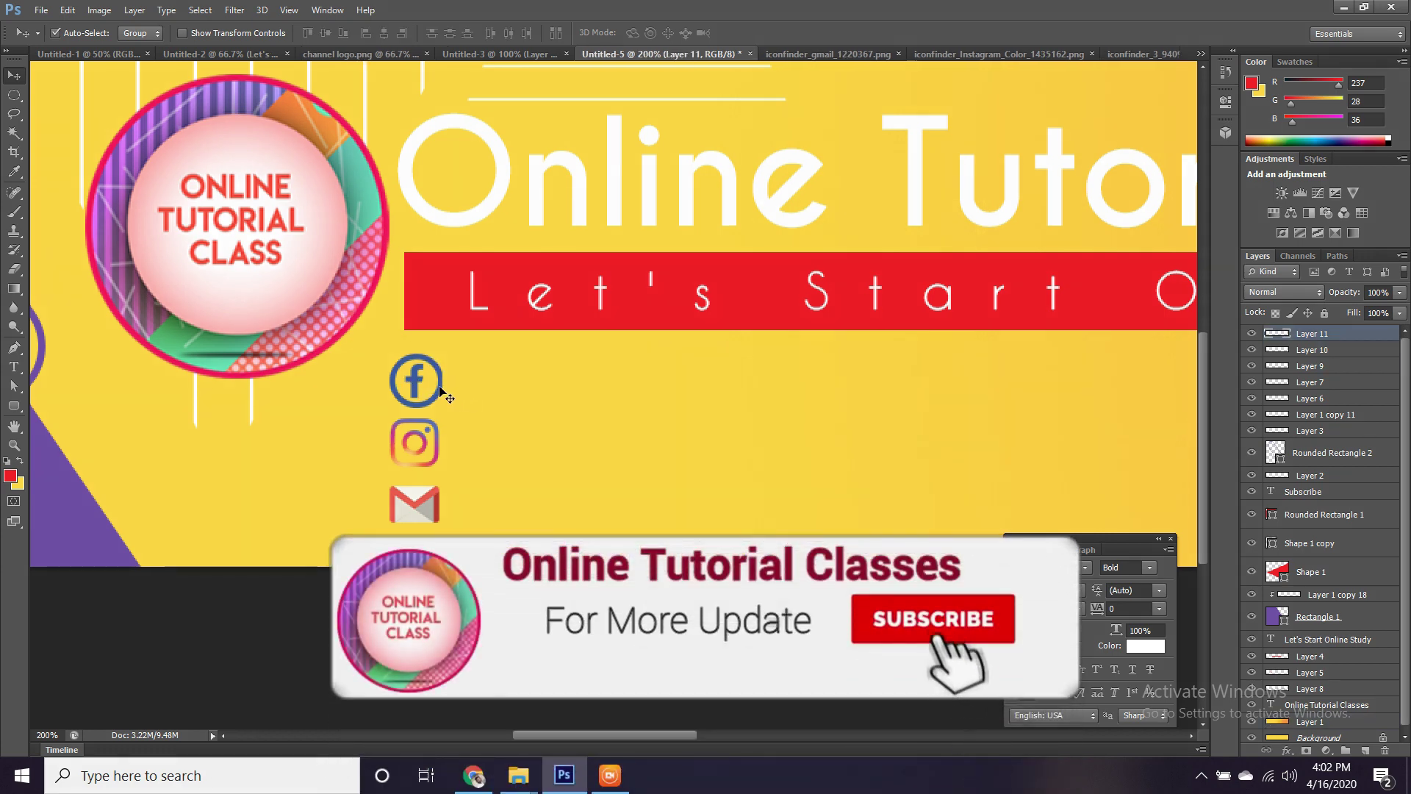
Shrink the Facebook, Instagram and Gmail icons slightly with Free Transform.
{"action": "key", "text": "ctrl+t"}
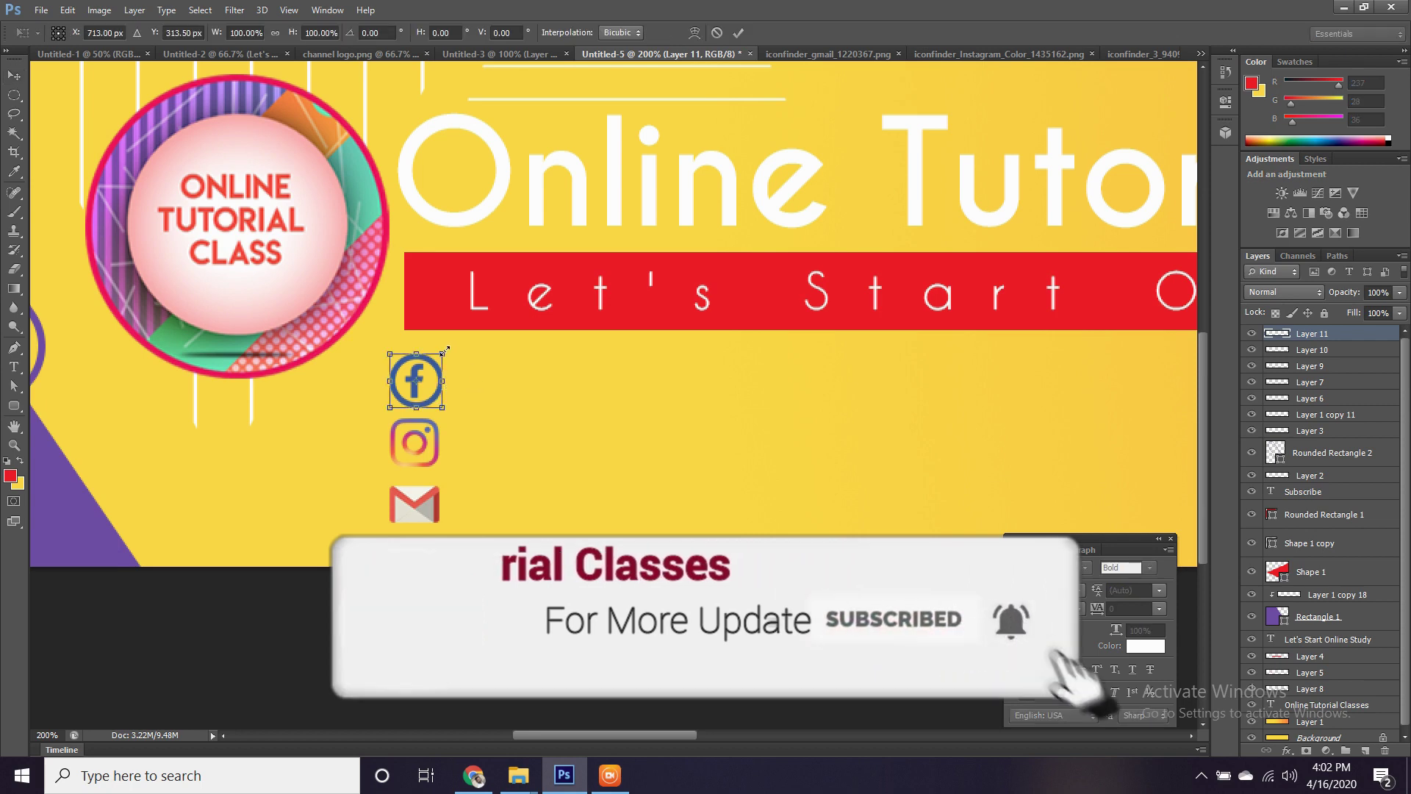
{"action": "left_click_drag", "start_coordinate": [445, 351], "coordinate": [435, 363]}
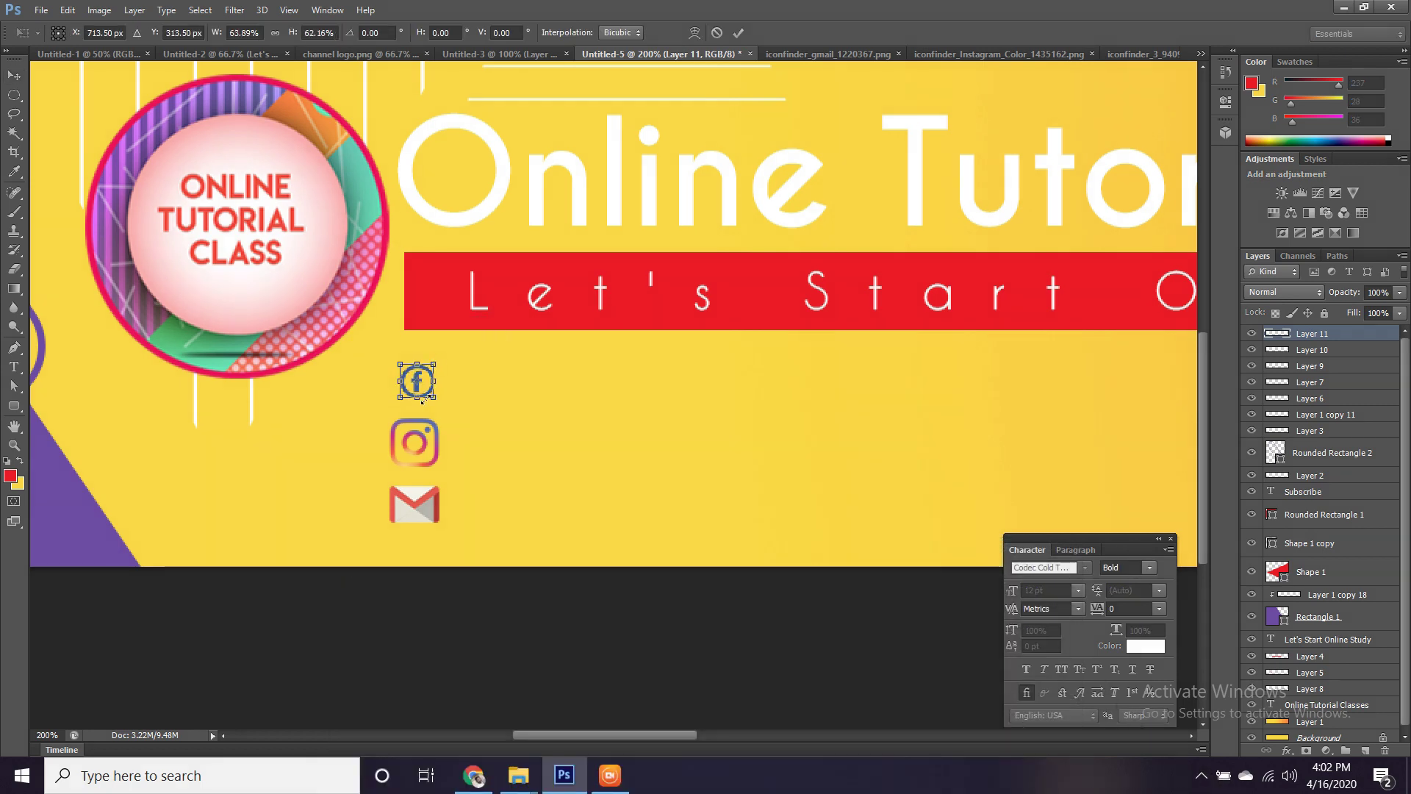
{"action": "key", "text": "Return"}
{"action": "left_click", "coordinate": [424, 444]}
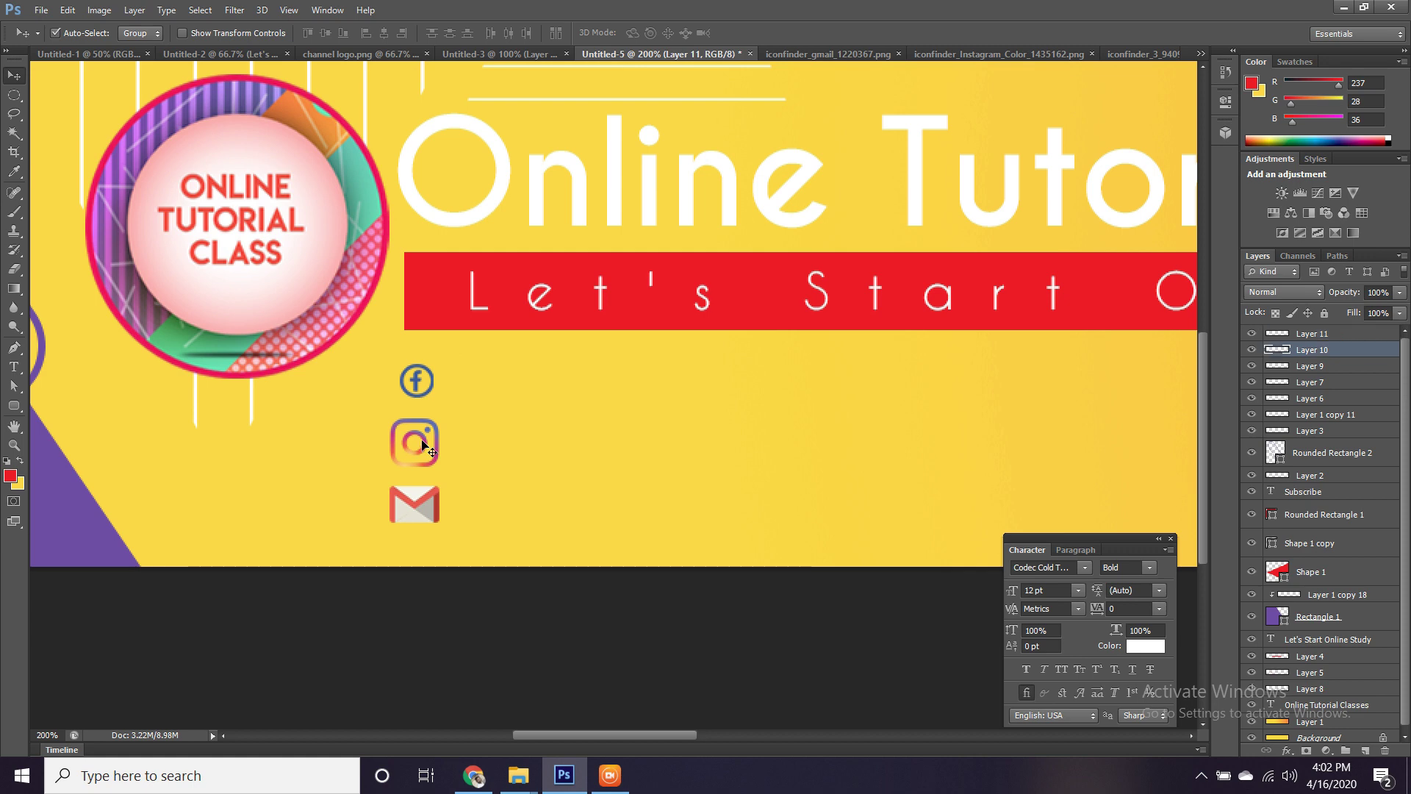
{"action": "key", "text": "ctrl+t"}
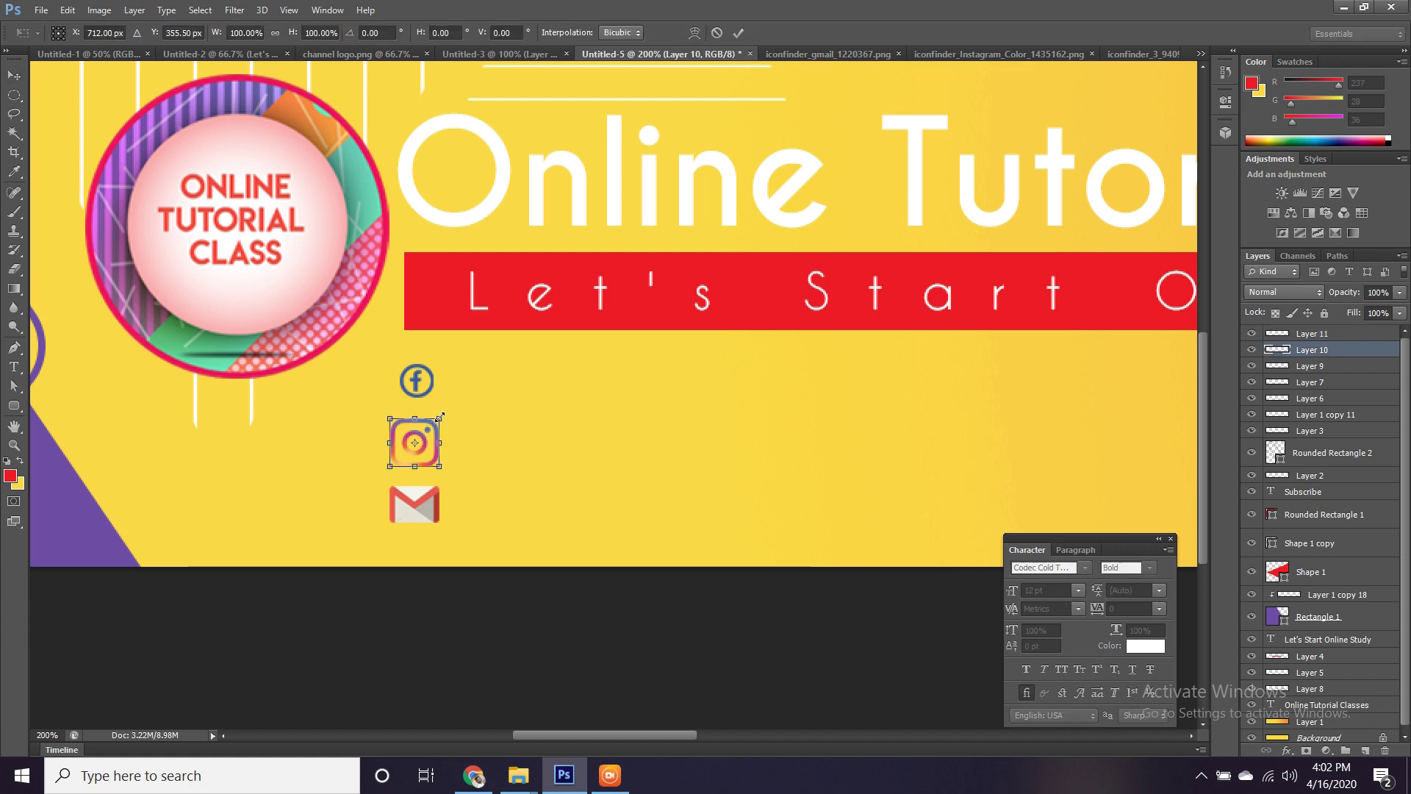
{"action": "left_click_drag", "start_coordinate": [440, 416], "coordinate": [431, 423]}
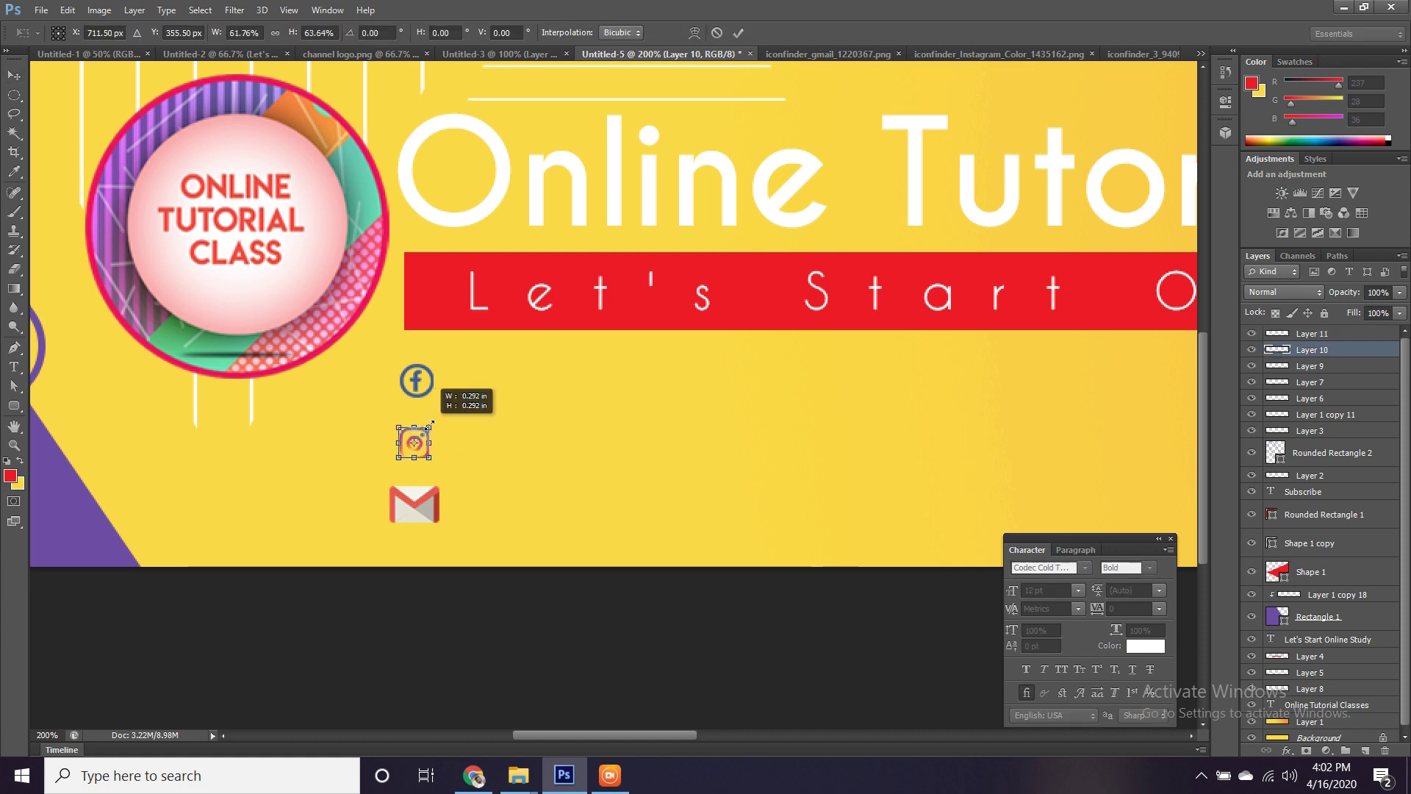
{"action": "key", "text": "Return"}
{"action": "left_click", "coordinate": [434, 514]}
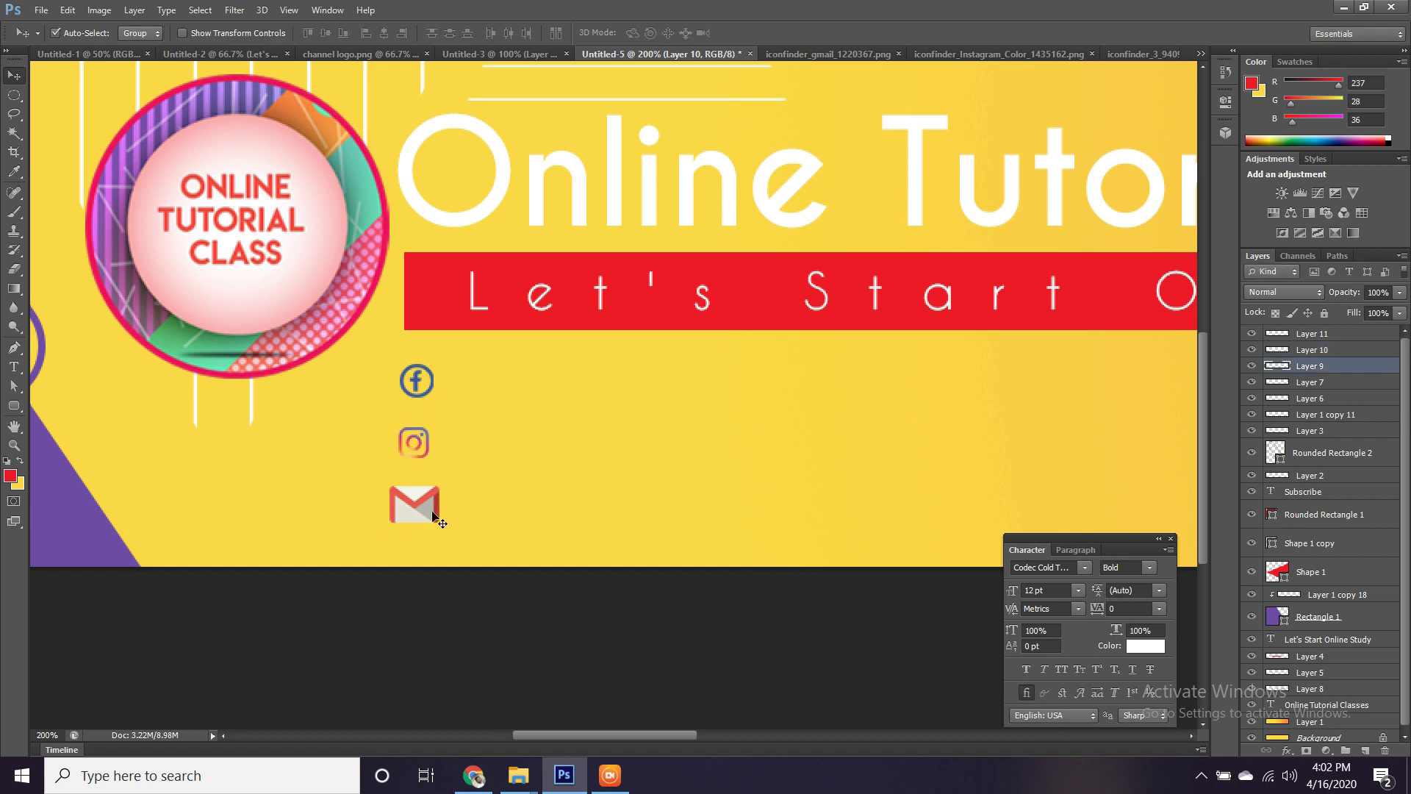
{"action": "key", "text": "ctrl+t"}
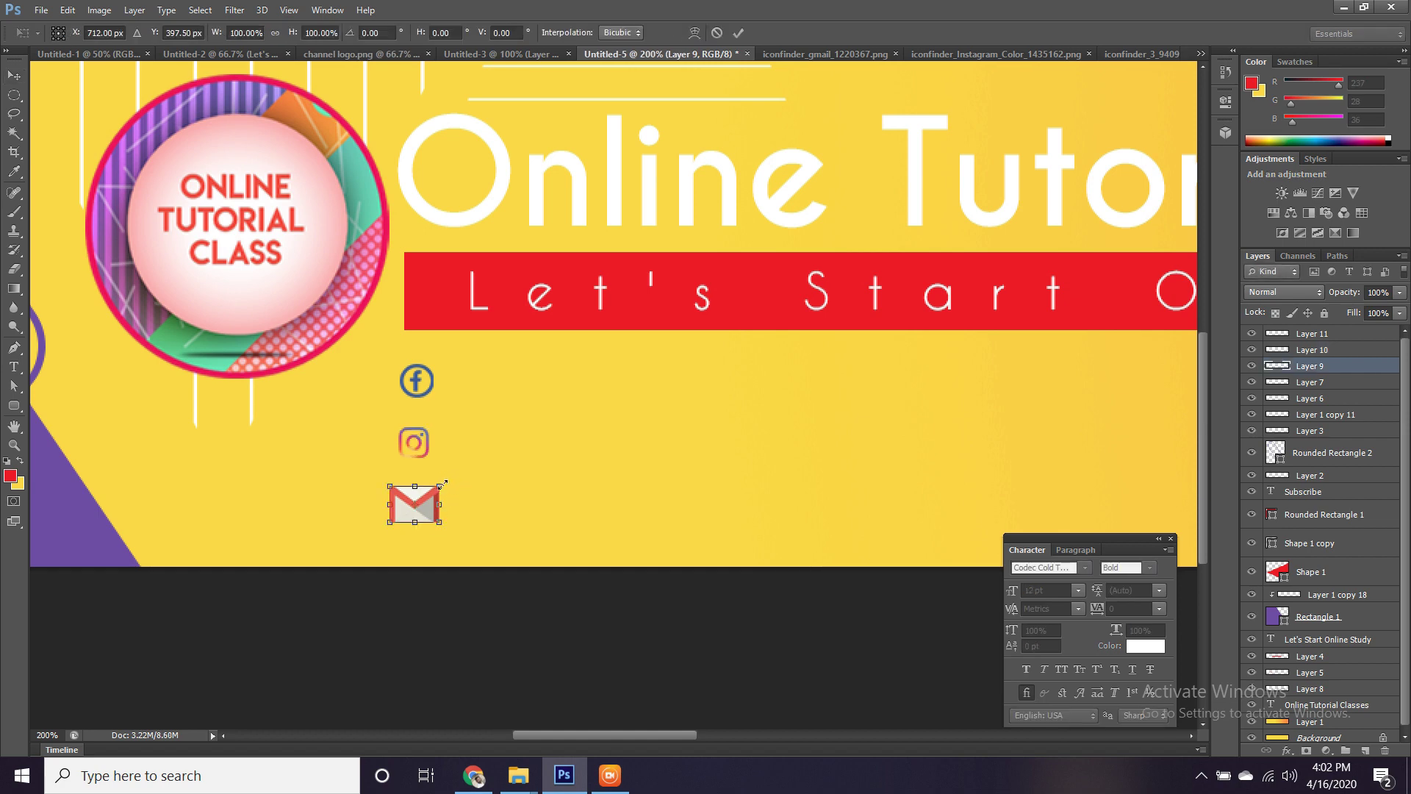
{"action": "left_click_drag", "start_coordinate": [442, 484], "coordinate": [432, 493]}
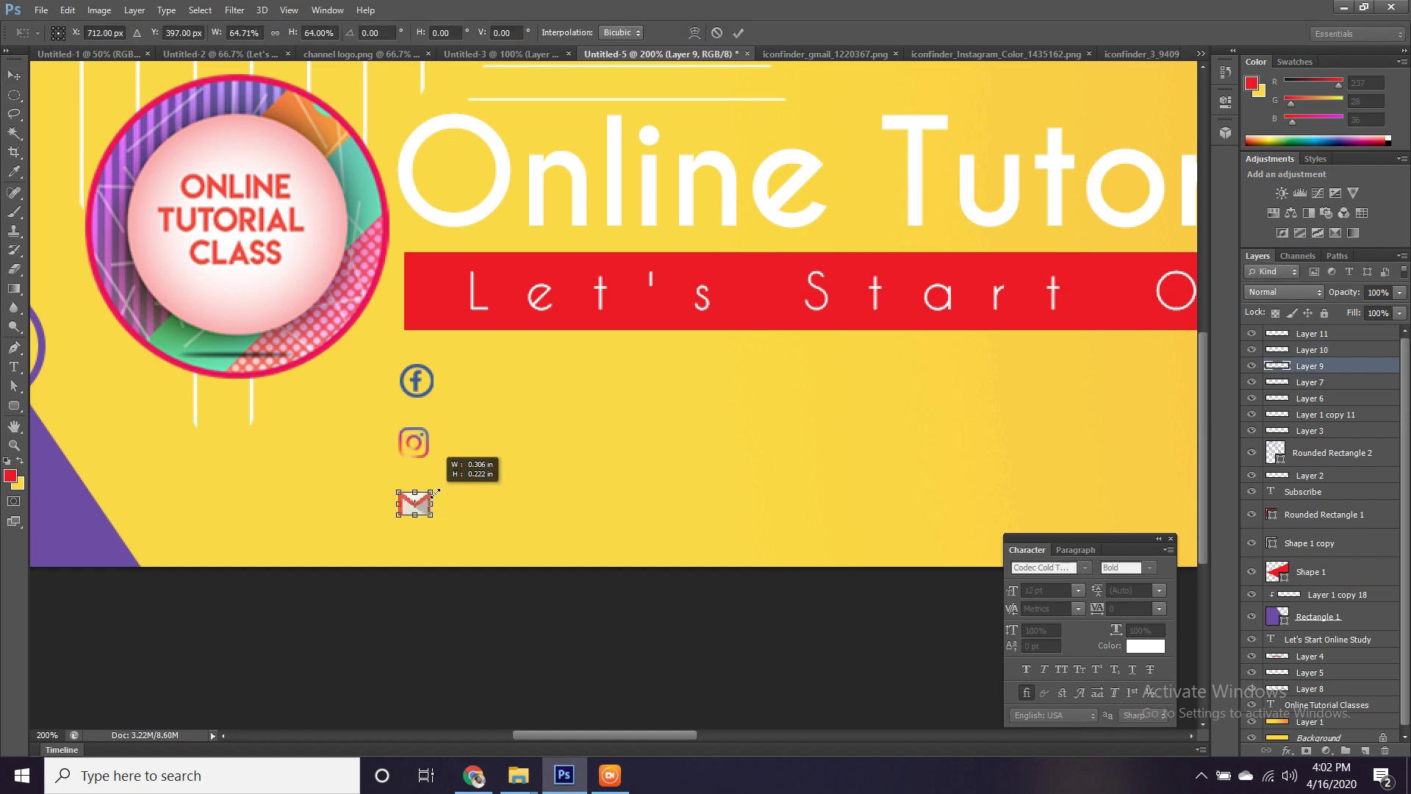
{"action": "key", "text": "Return"}
Centre-align the three icons, left-align them with the red strip, and nudge everything right.
{"action": "key", "text": "ctrl+minus"}
{"action": "key", "text": "ctrl+minus"}
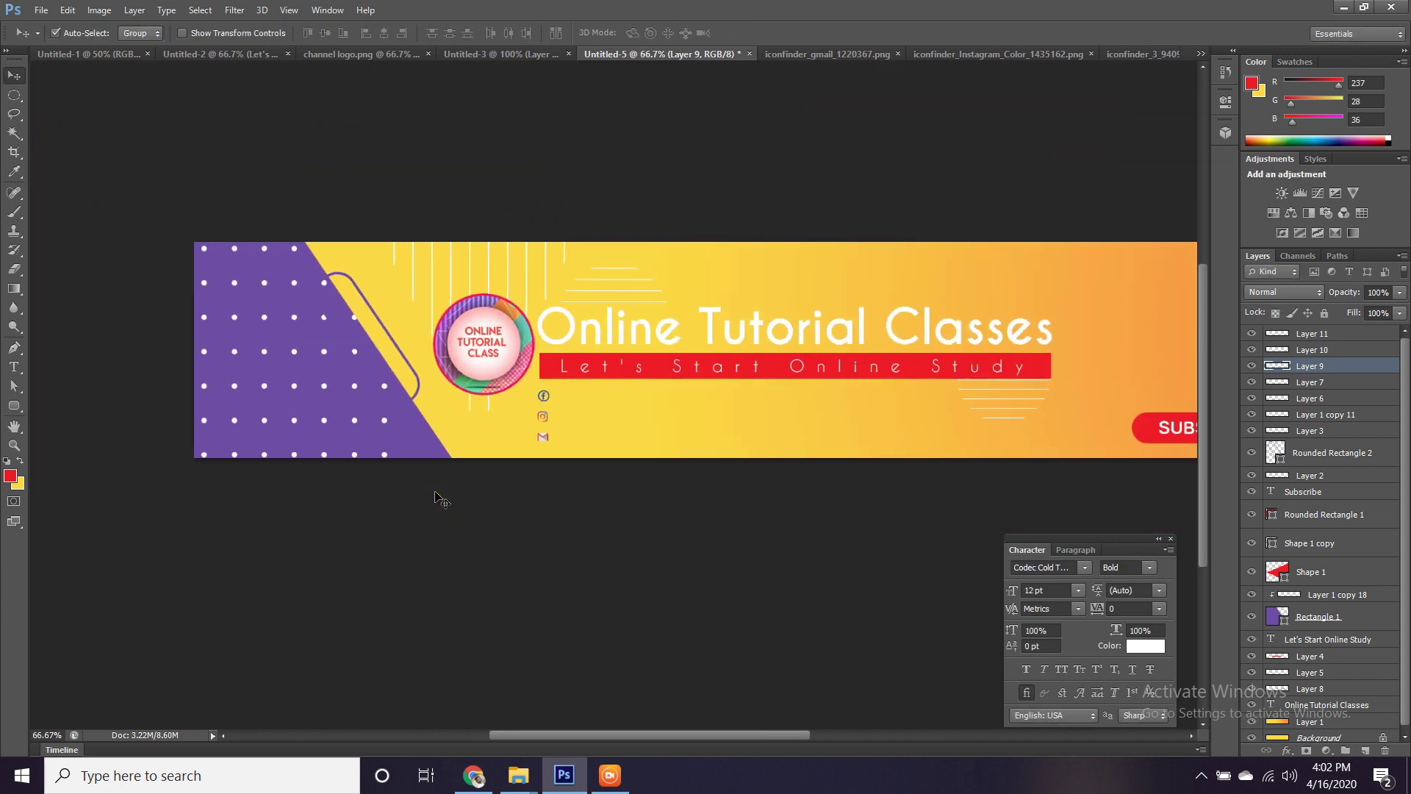
{"action": "key", "text": "ctrl+plus"}
{"action": "key", "text": "ctrl+plus"}
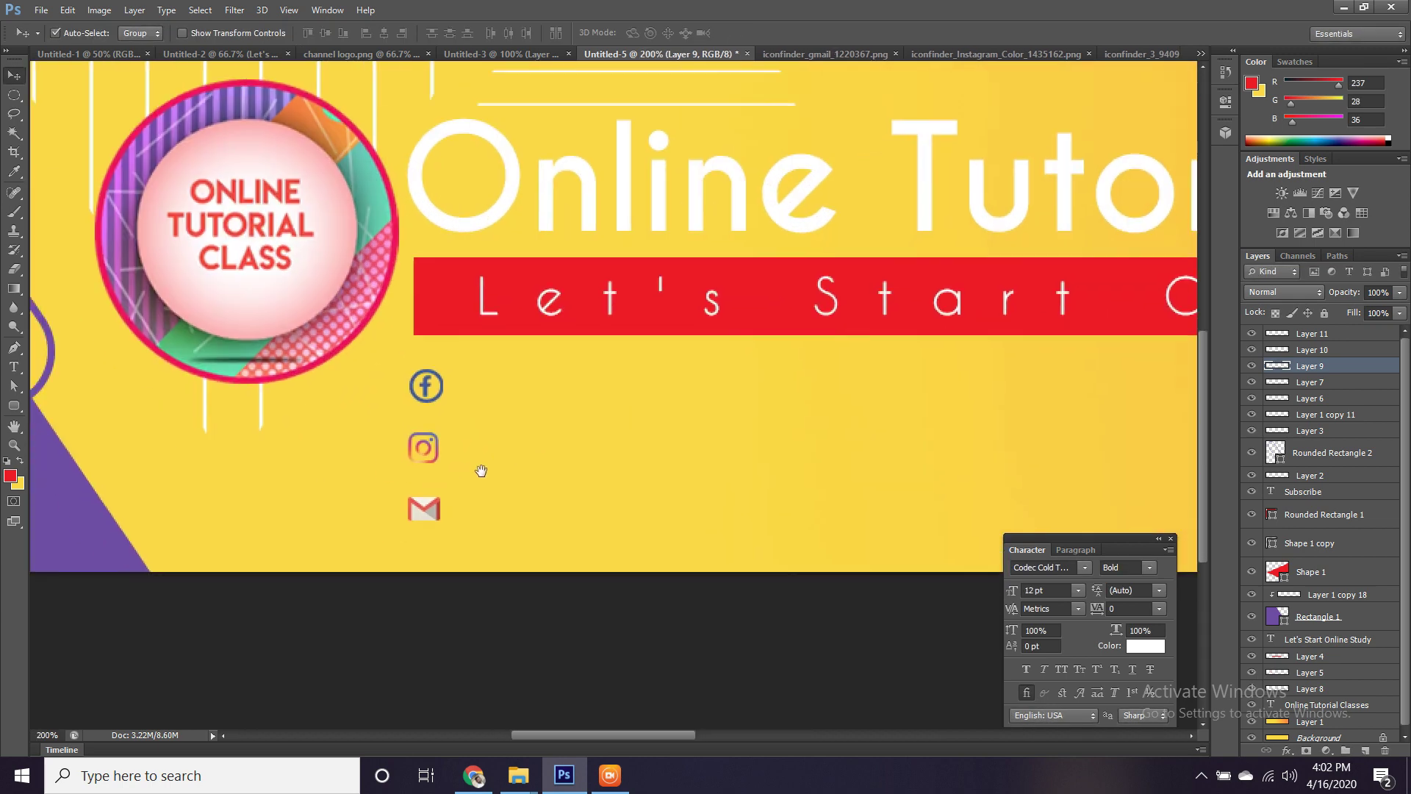
{"action": "left_click", "coordinate": [434, 385]}
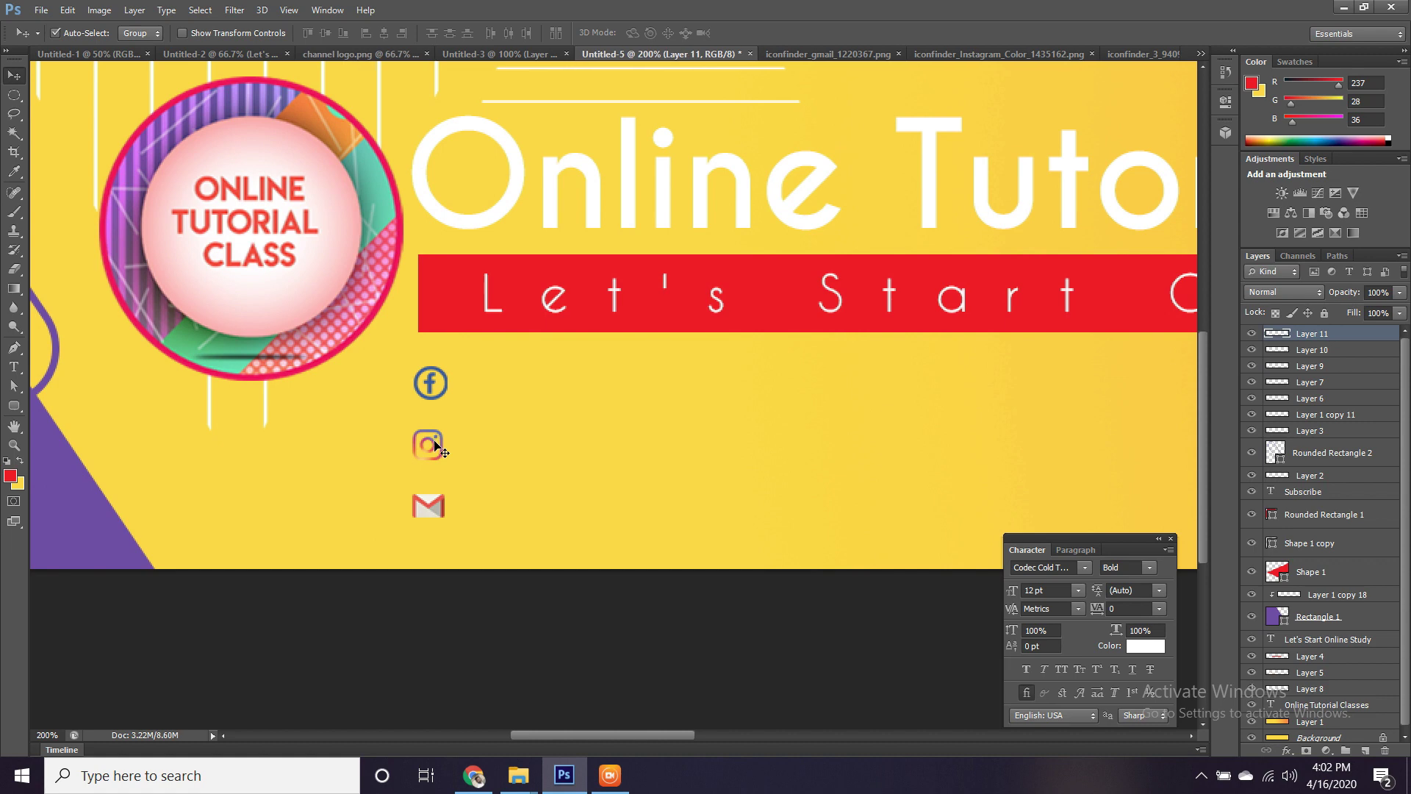
{"action": "left_click", "coordinate": [432, 445], "text": "shift"}
{"action": "left_click", "coordinate": [433, 504], "text": "shift"}
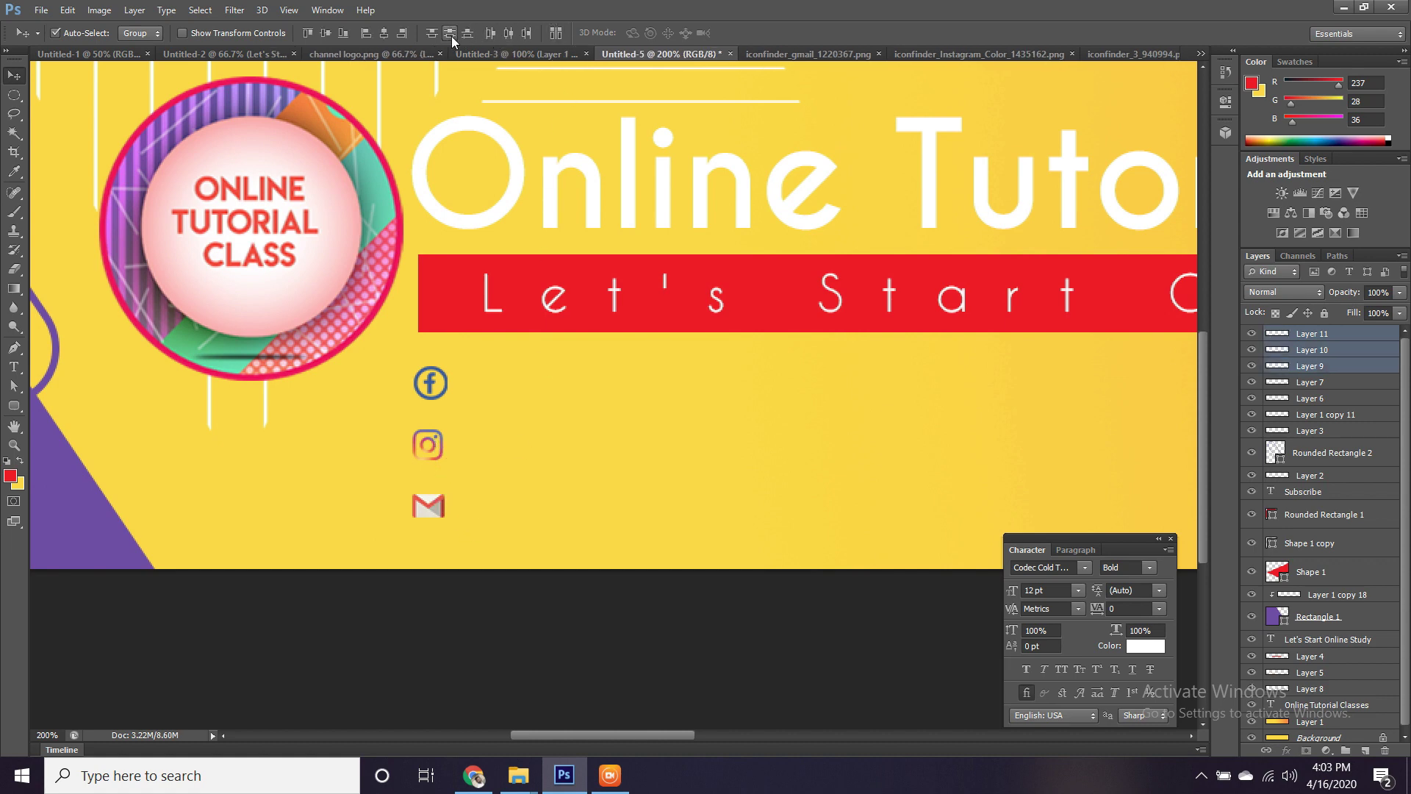
{"action": "left_click", "coordinate": [384, 32]}
{"action": "left_click", "coordinate": [450, 292], "text": "shift"}
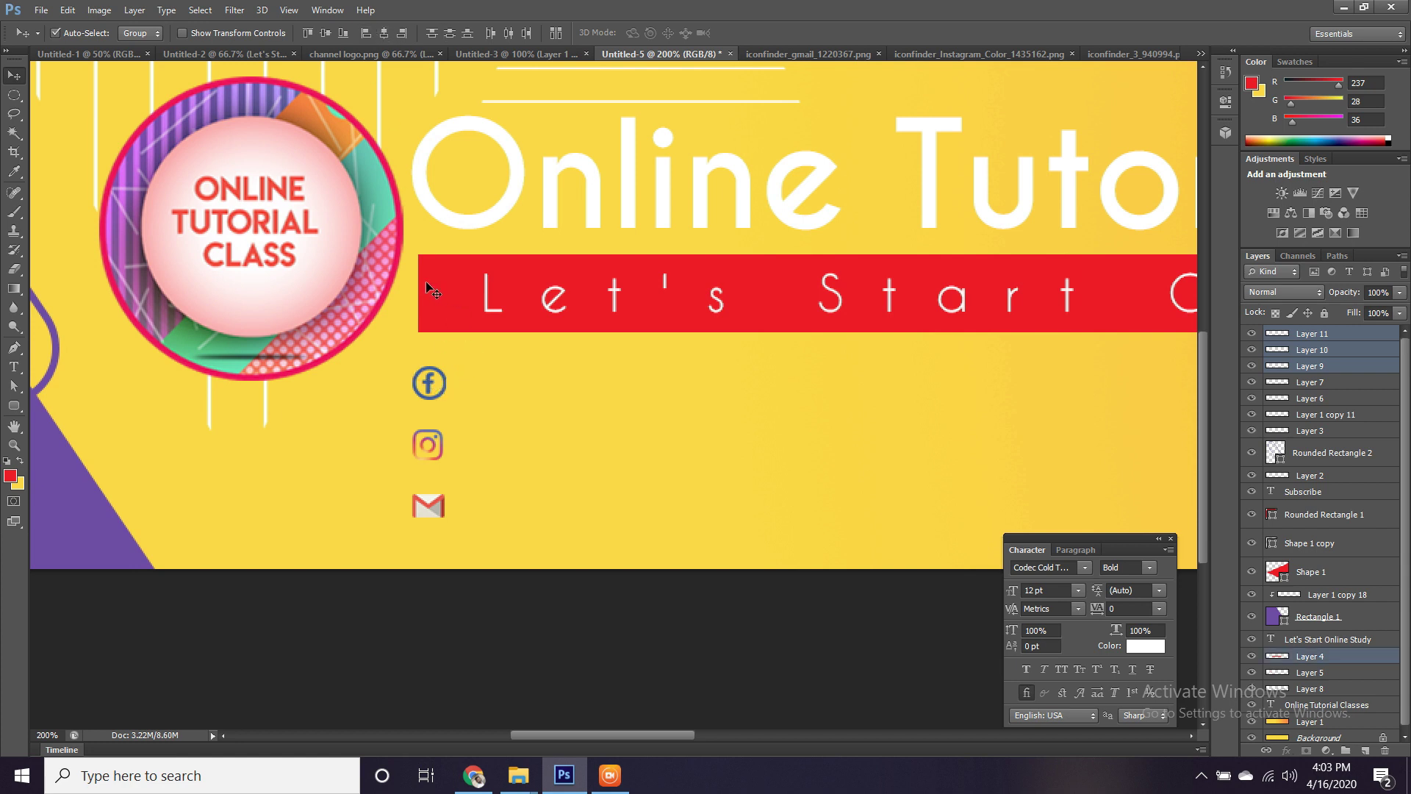
{"action": "left_click", "coordinate": [368, 33]}
{"action": "key", "text": "Right"}
{"action": "key", "text": "Right"}
{"action": "key", "text": "Right"}
{"action": "key", "text": "Right"}
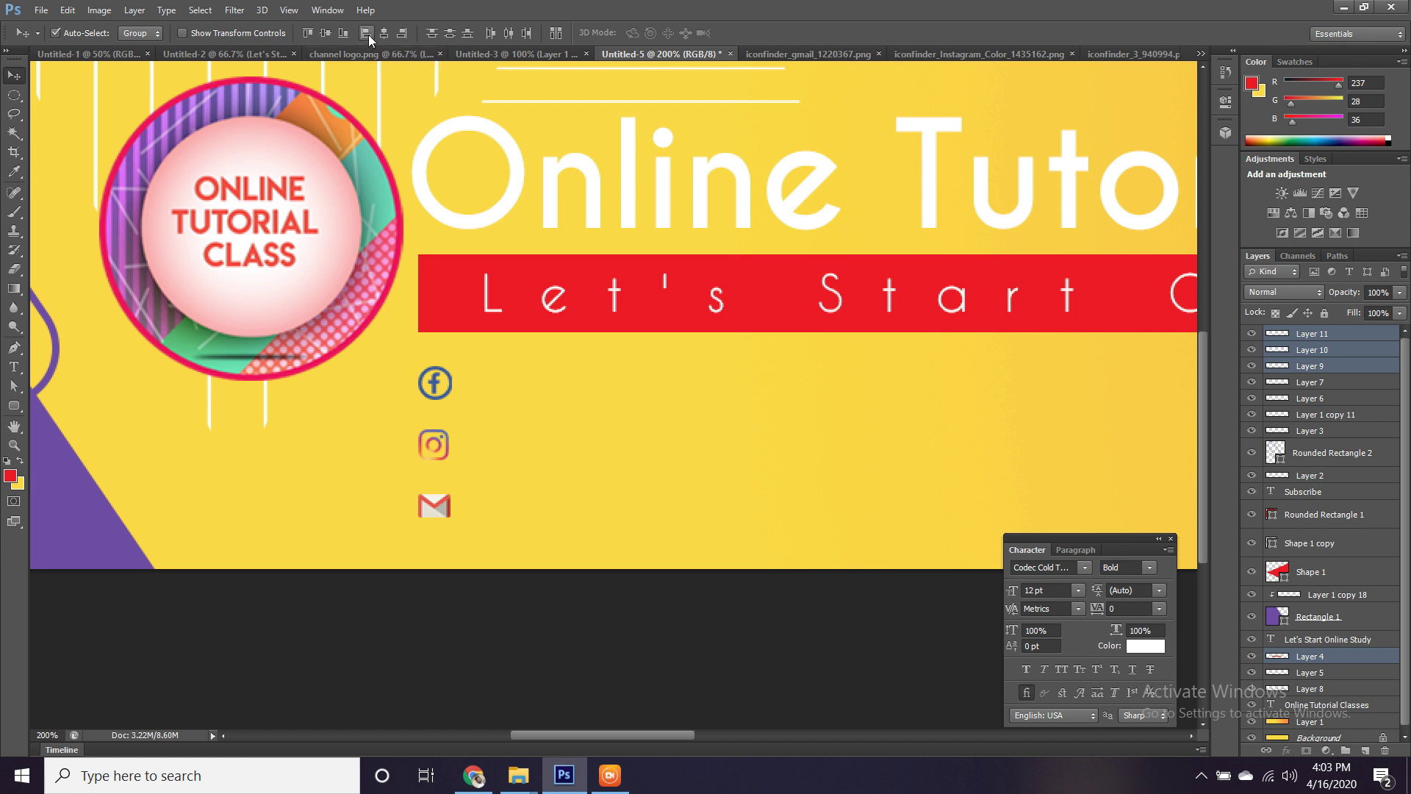
{"action": "left_click", "coordinate": [617, 397]}
Type the channel's Facebook page address as a new text line beside the Facebook icon.
{"action": "left_click_drag", "start_coordinate": [618, 400], "coordinate": [476, 419]}
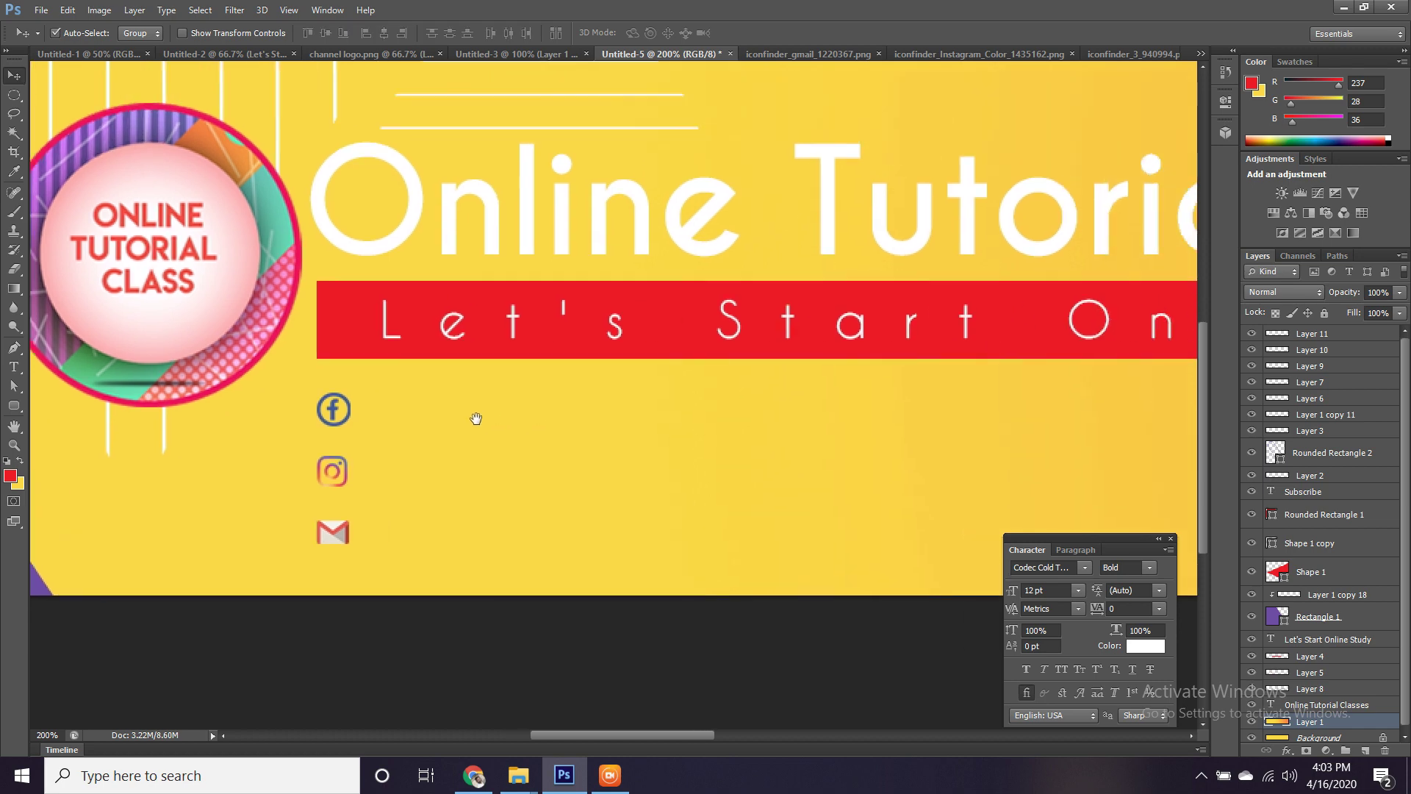
{"action": "left_click_drag", "start_coordinate": [577, 445], "coordinate": [634, 435]}
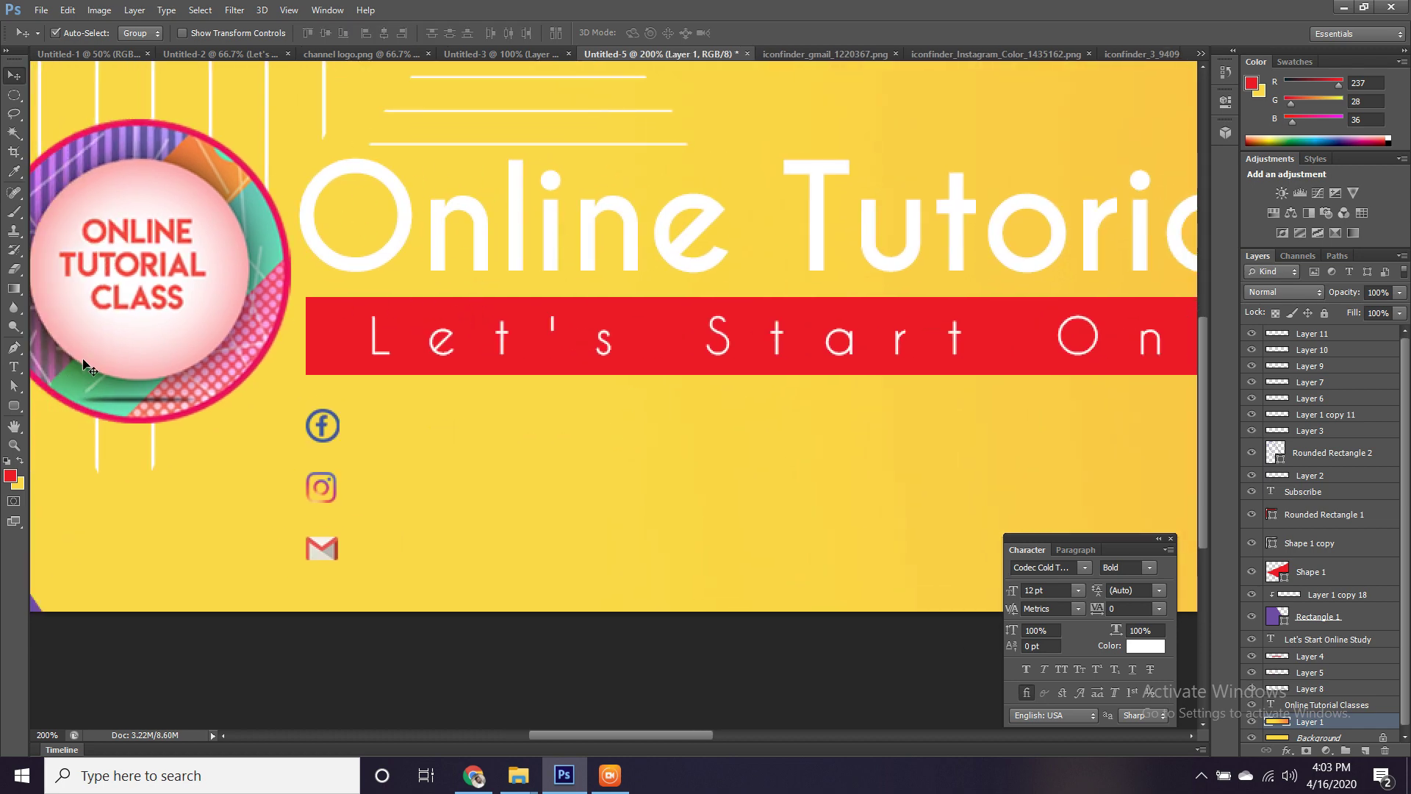
{"action": "left_click", "coordinate": [16, 367]}
{"action": "left_click", "coordinate": [372, 420]}
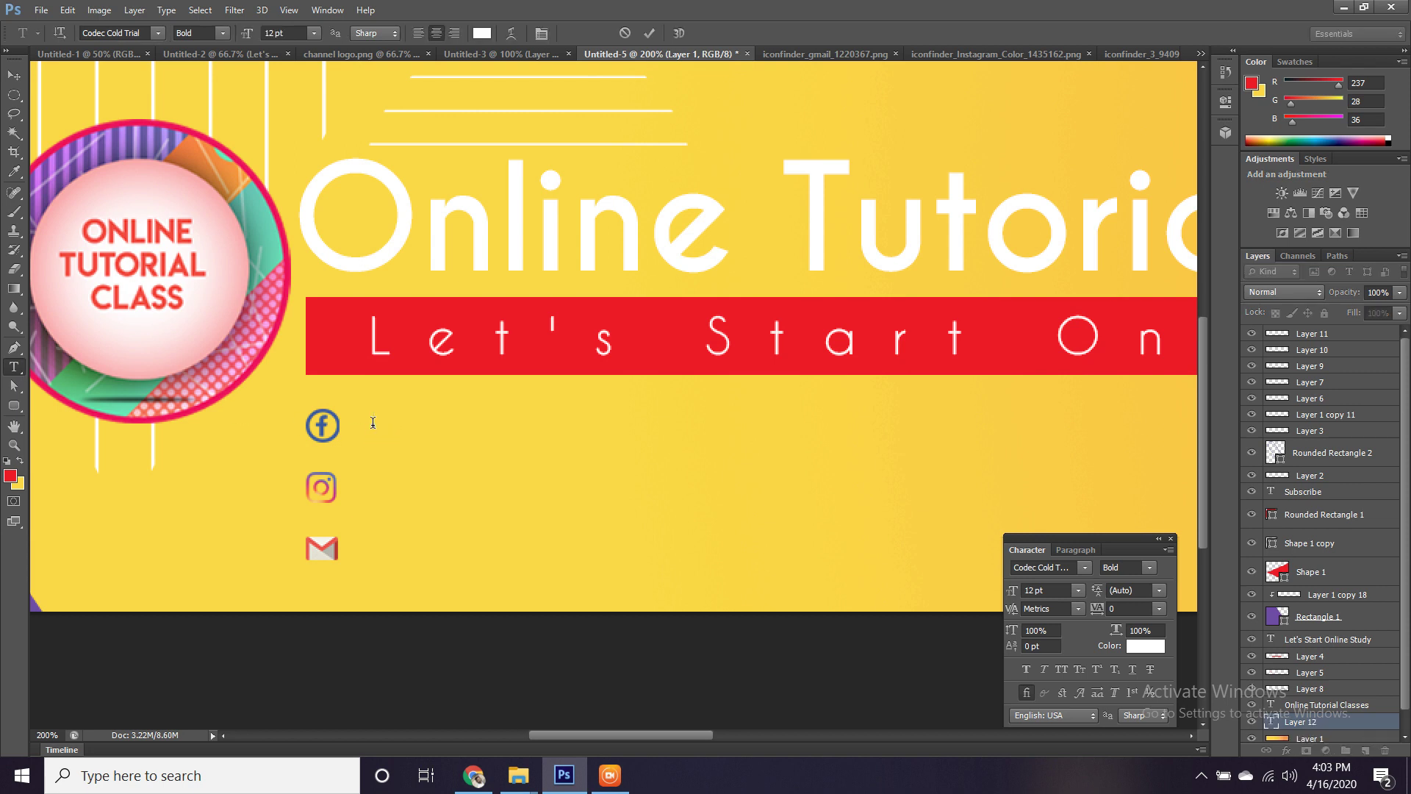
{"action": "type", "text": "Facebook.com/"}
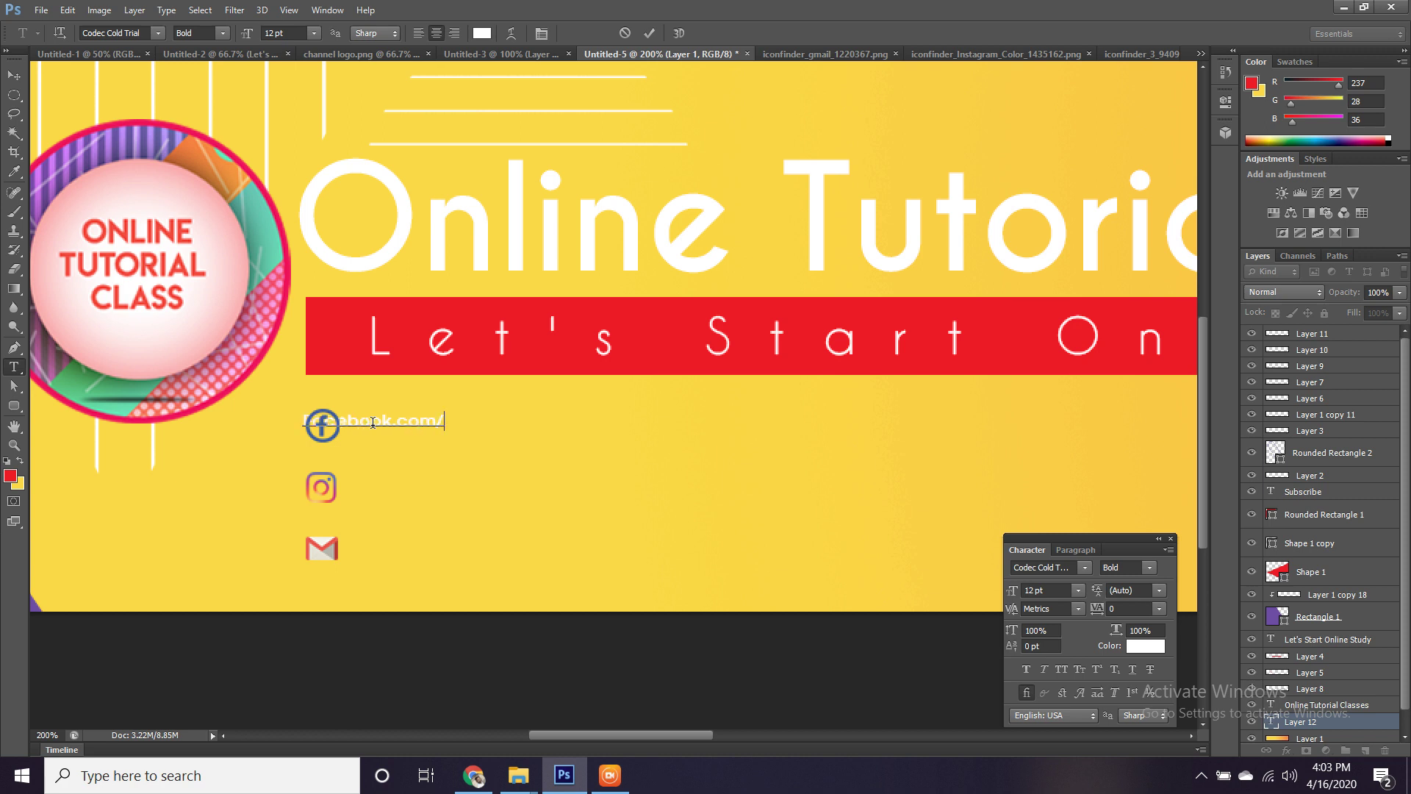
{"action": "type", "text": "pskgra"}
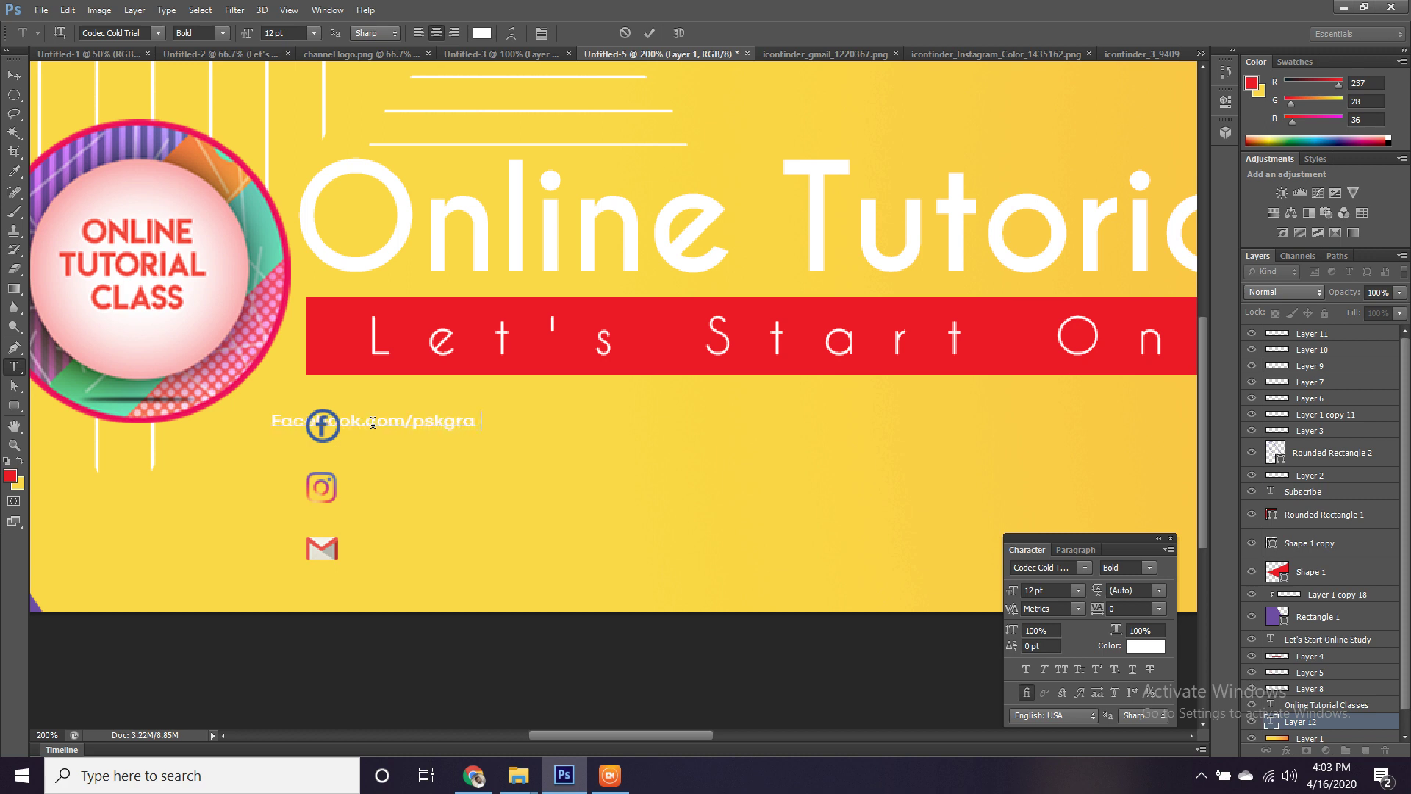
{"action": "type", "text": "phics"}
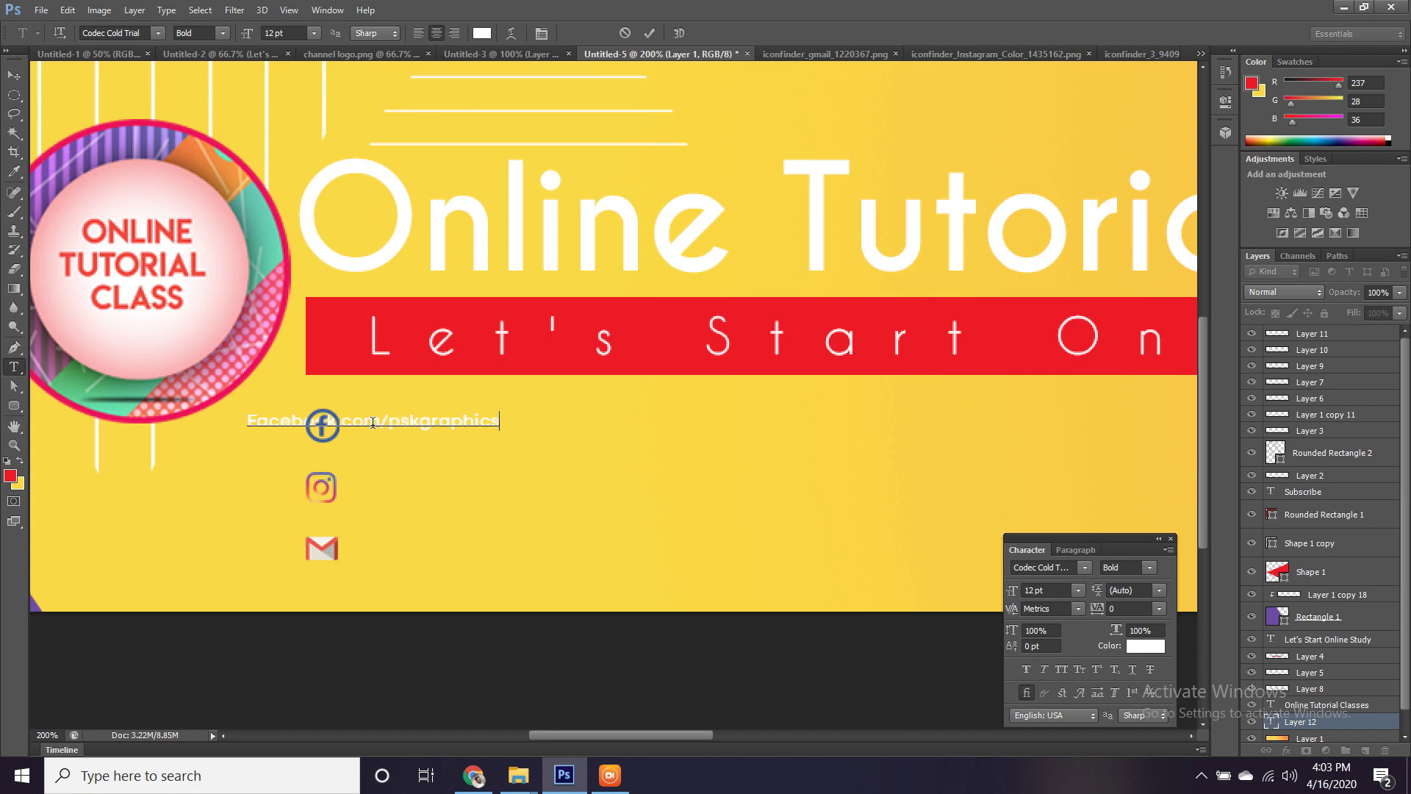
{"action": "type", "text": "12345"}
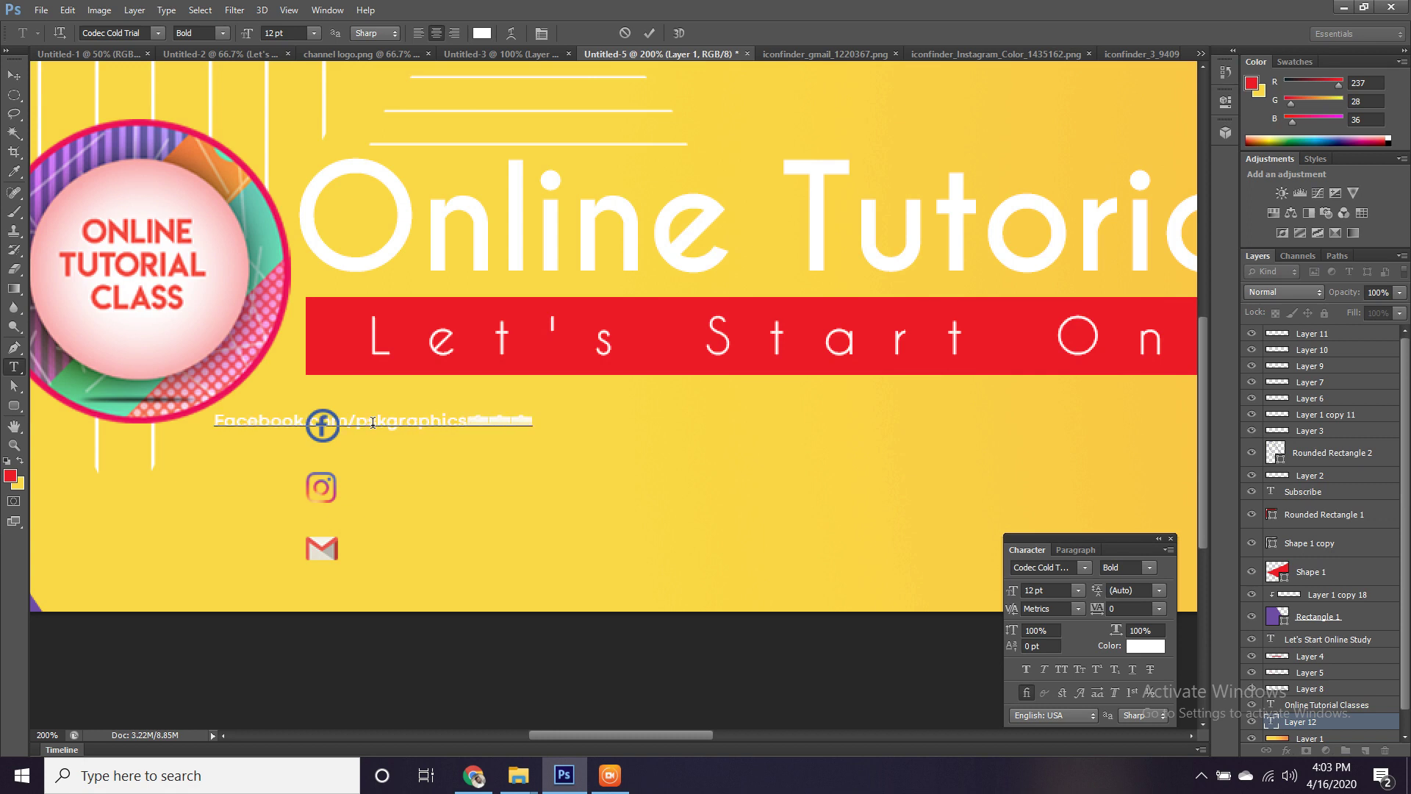
Set the whole address text to Century Gothic and commit the text layer.
{"action": "key", "text": "ctrl+a"}
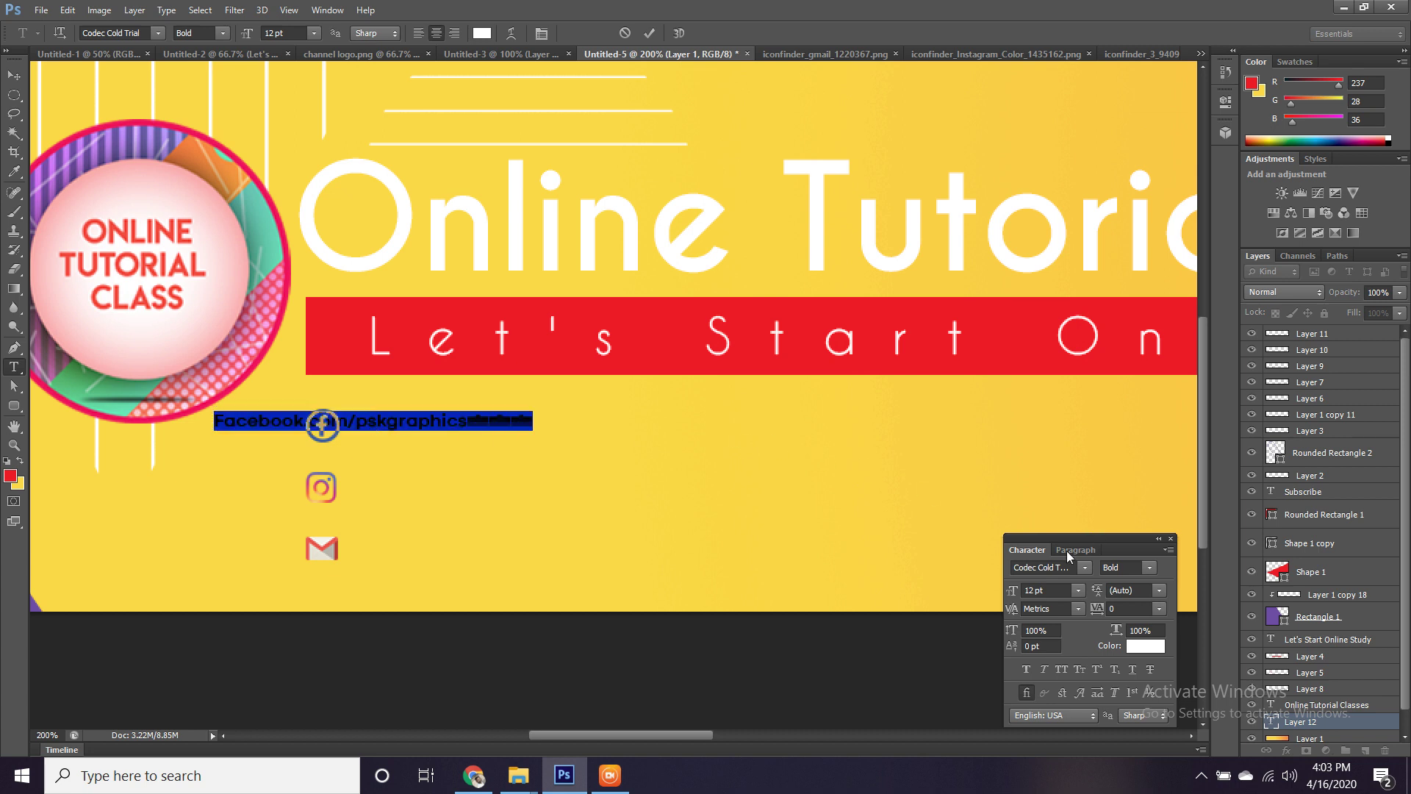
{"action": "left_click", "coordinate": [1060, 565]}
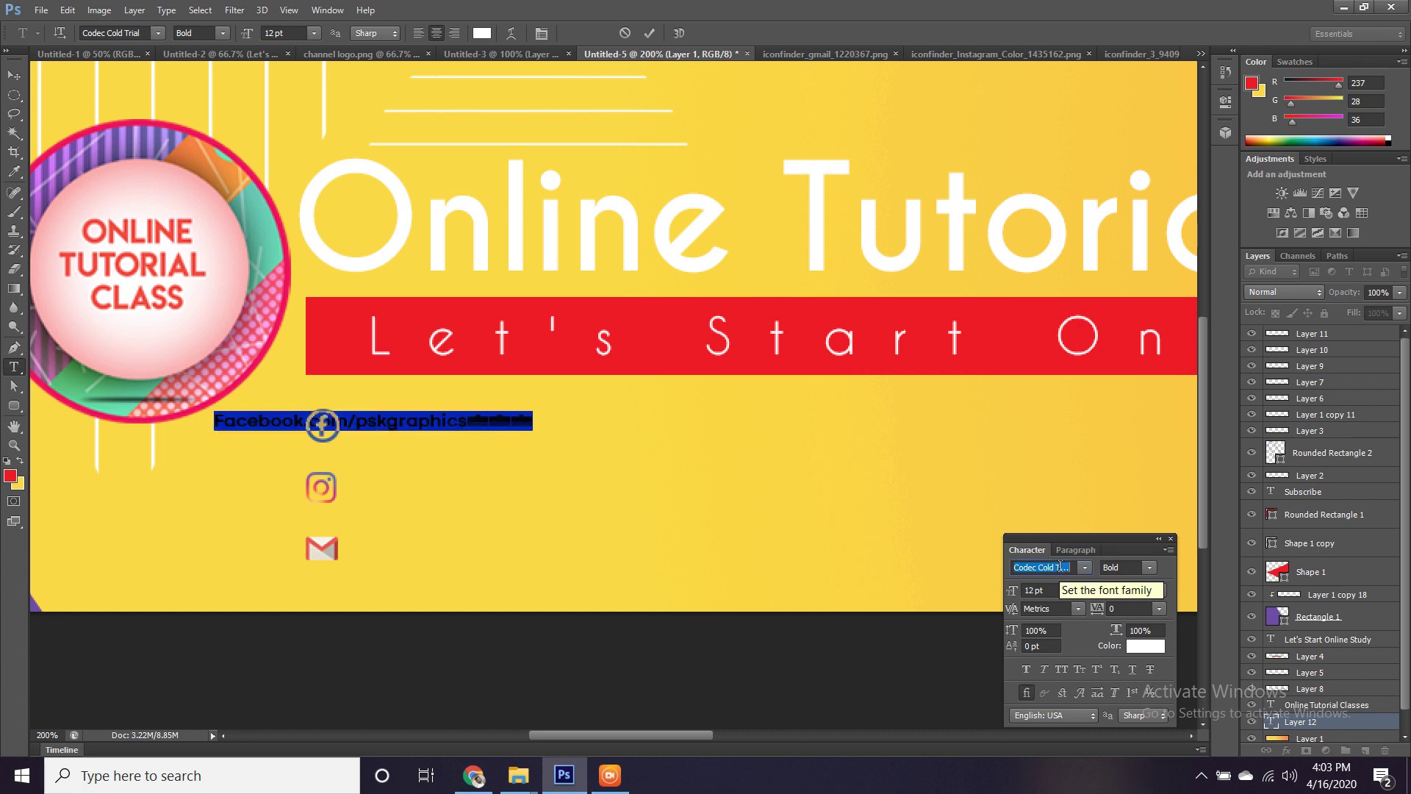
{"action": "type", "text": "C"}
{"action": "type", "text": "entury Gothic"}
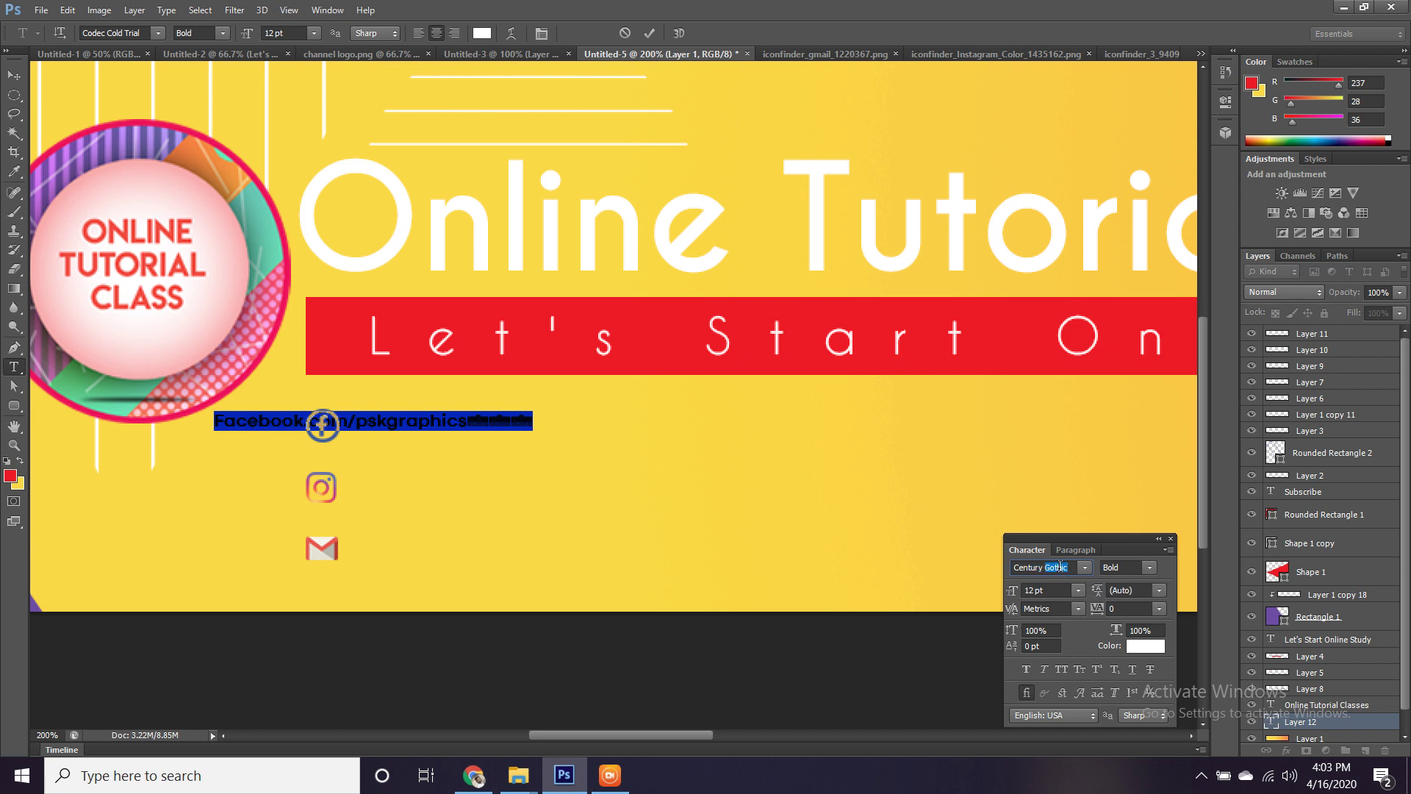
{"action": "key", "text": "Return"}
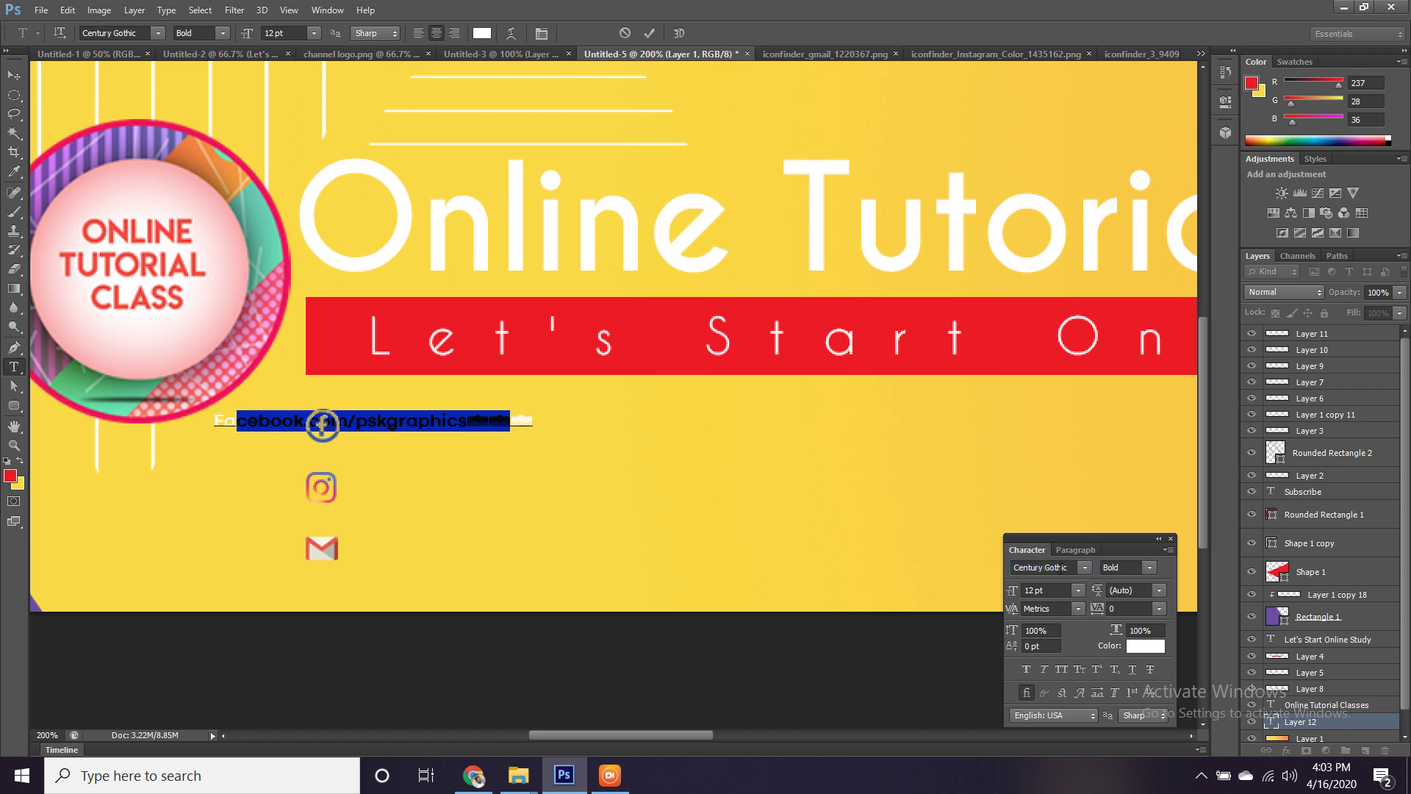
{"action": "key", "text": "ctrl+Return"}
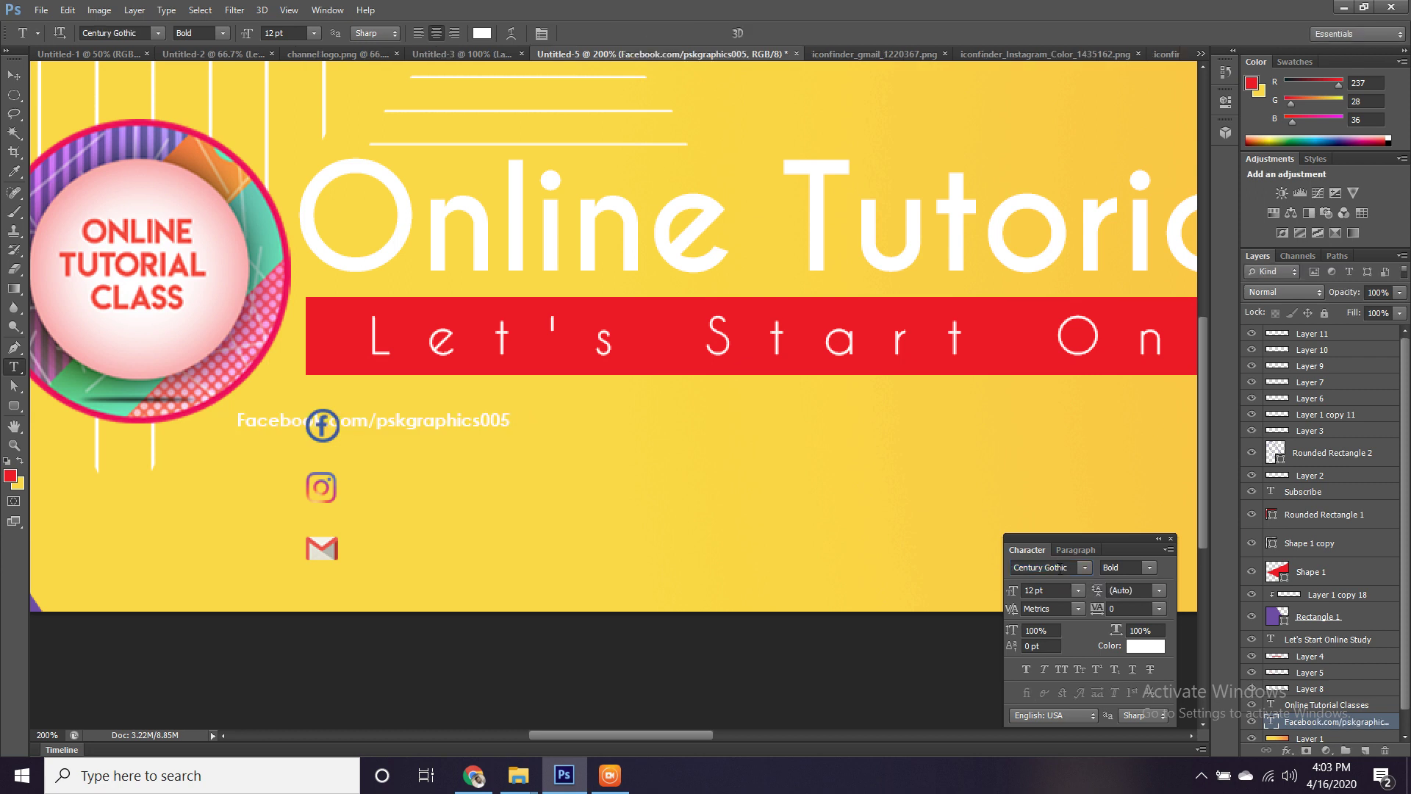
Move the address text beside the Facebook icon, enlarge it about 139%, and make it Regular.
{"action": "key", "text": "v"}
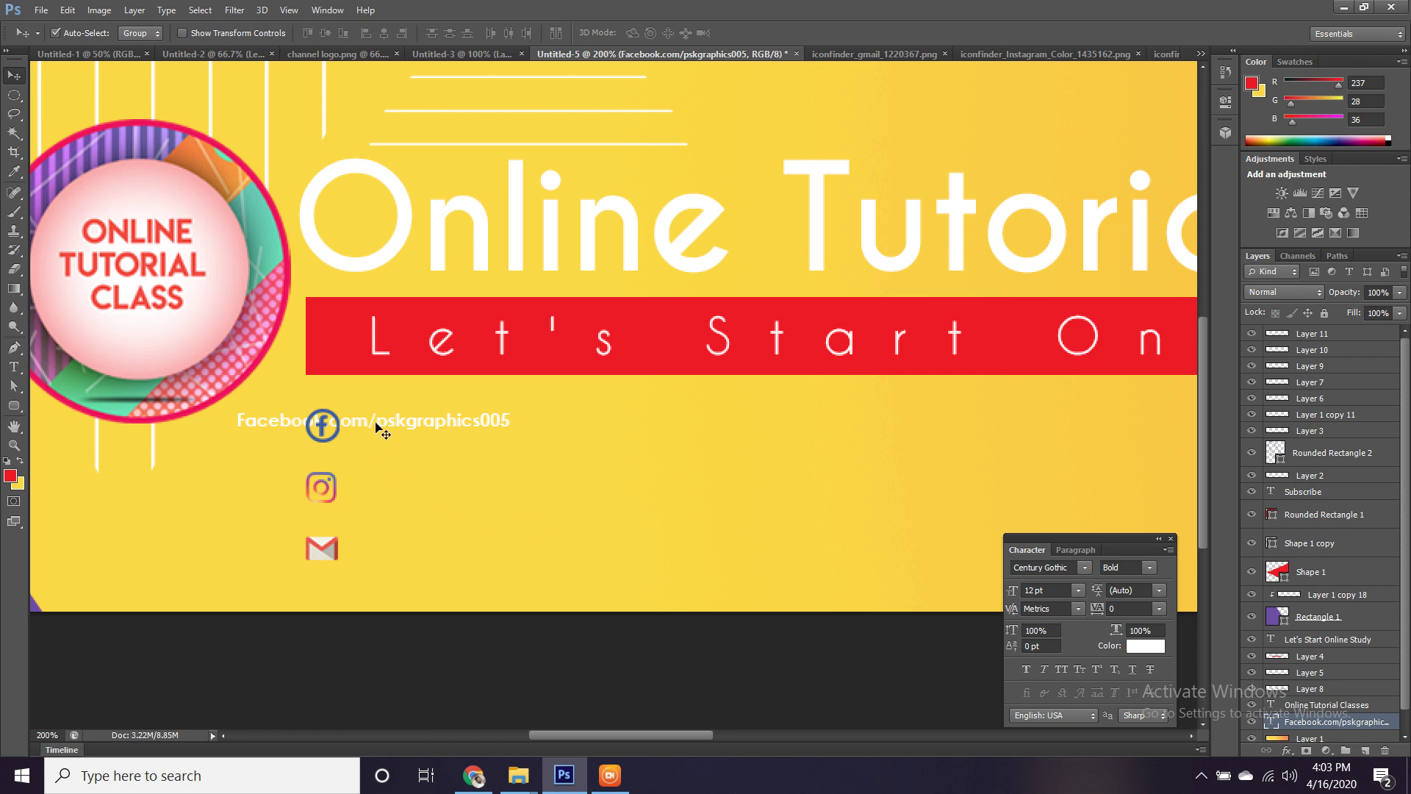
{"action": "left_click_drag", "start_coordinate": [376, 426], "coordinate": [493, 430]}
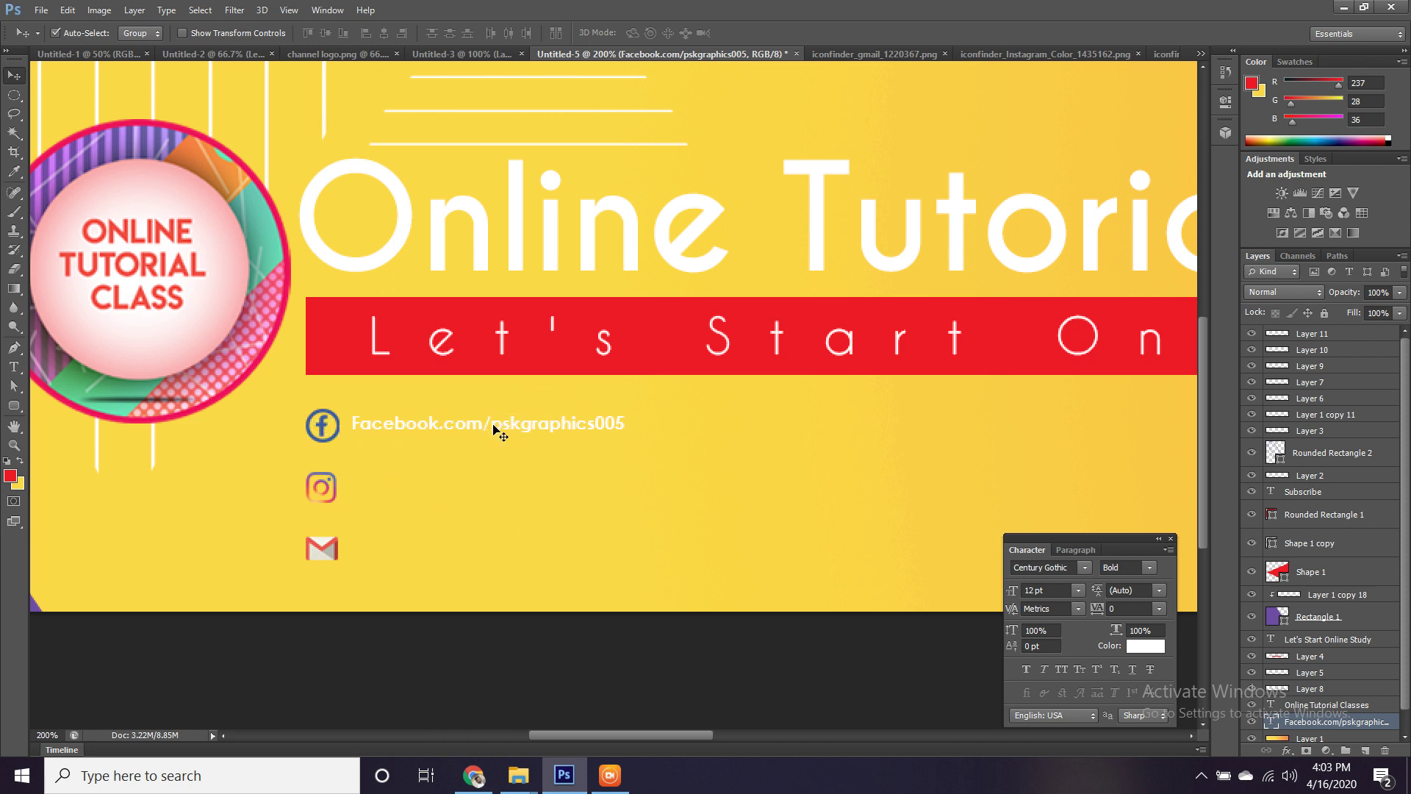
{"action": "key", "text": "ctrl+t"}
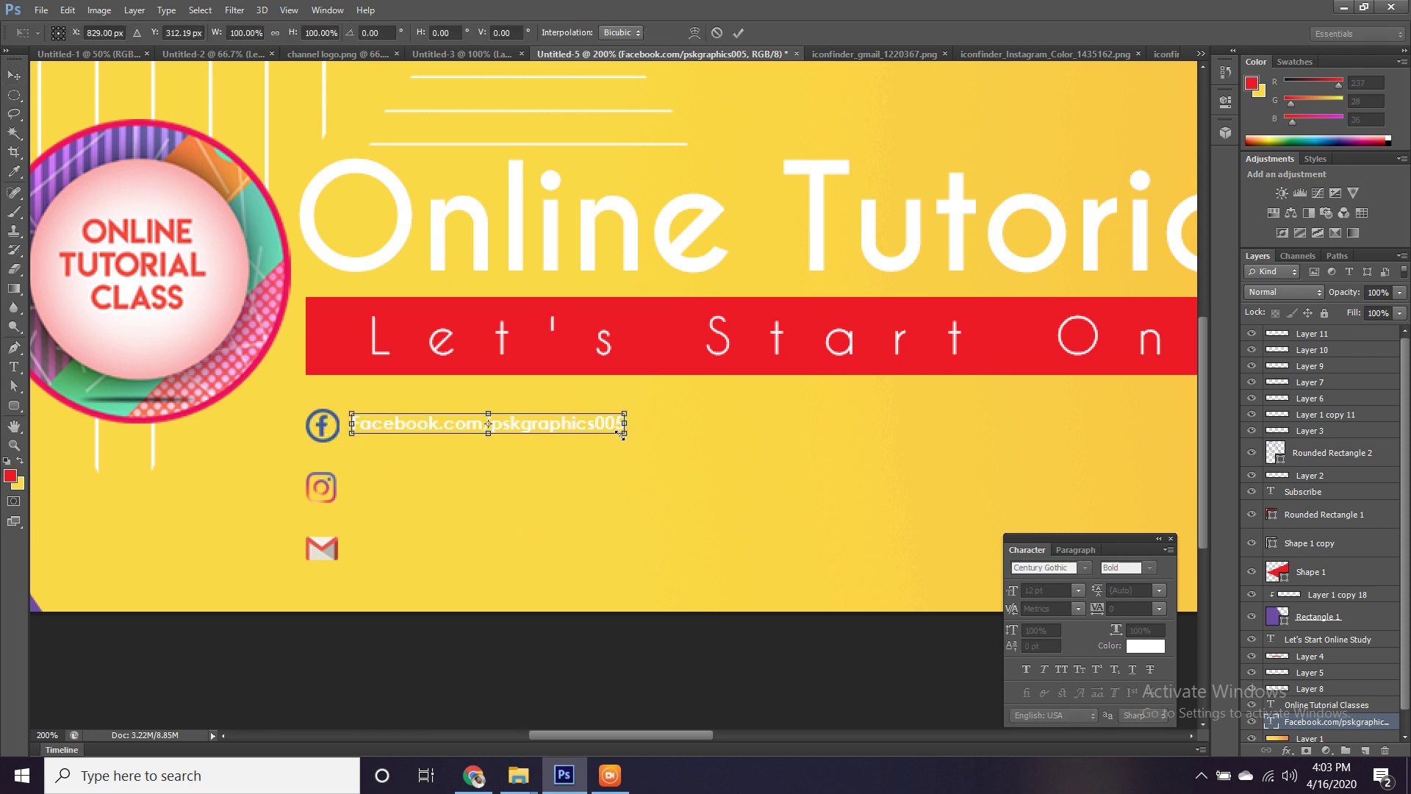
{"action": "left_click_drag", "start_coordinate": [623, 433], "coordinate": [671, 471]}
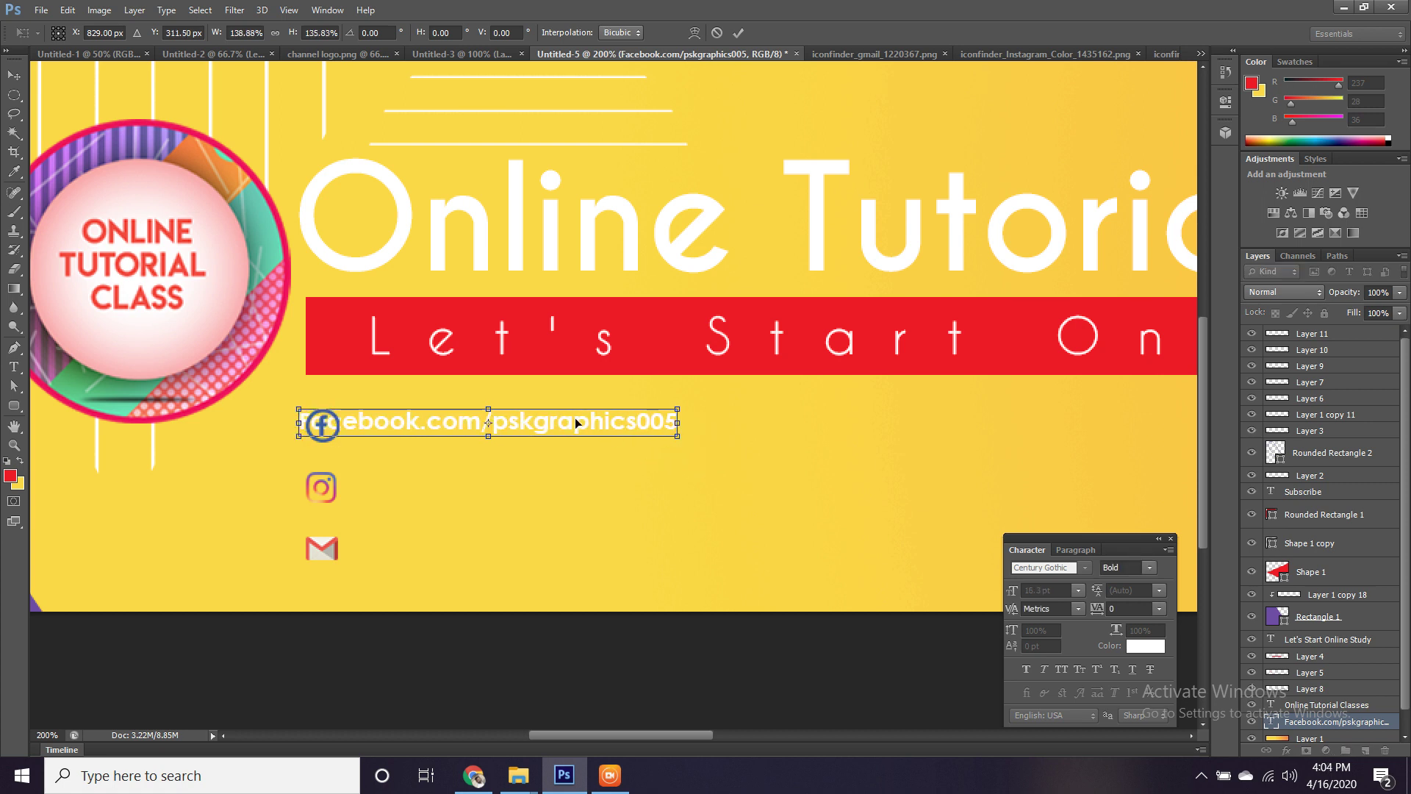
{"action": "left_click_drag", "start_coordinate": [574, 418], "coordinate": [623, 420]}
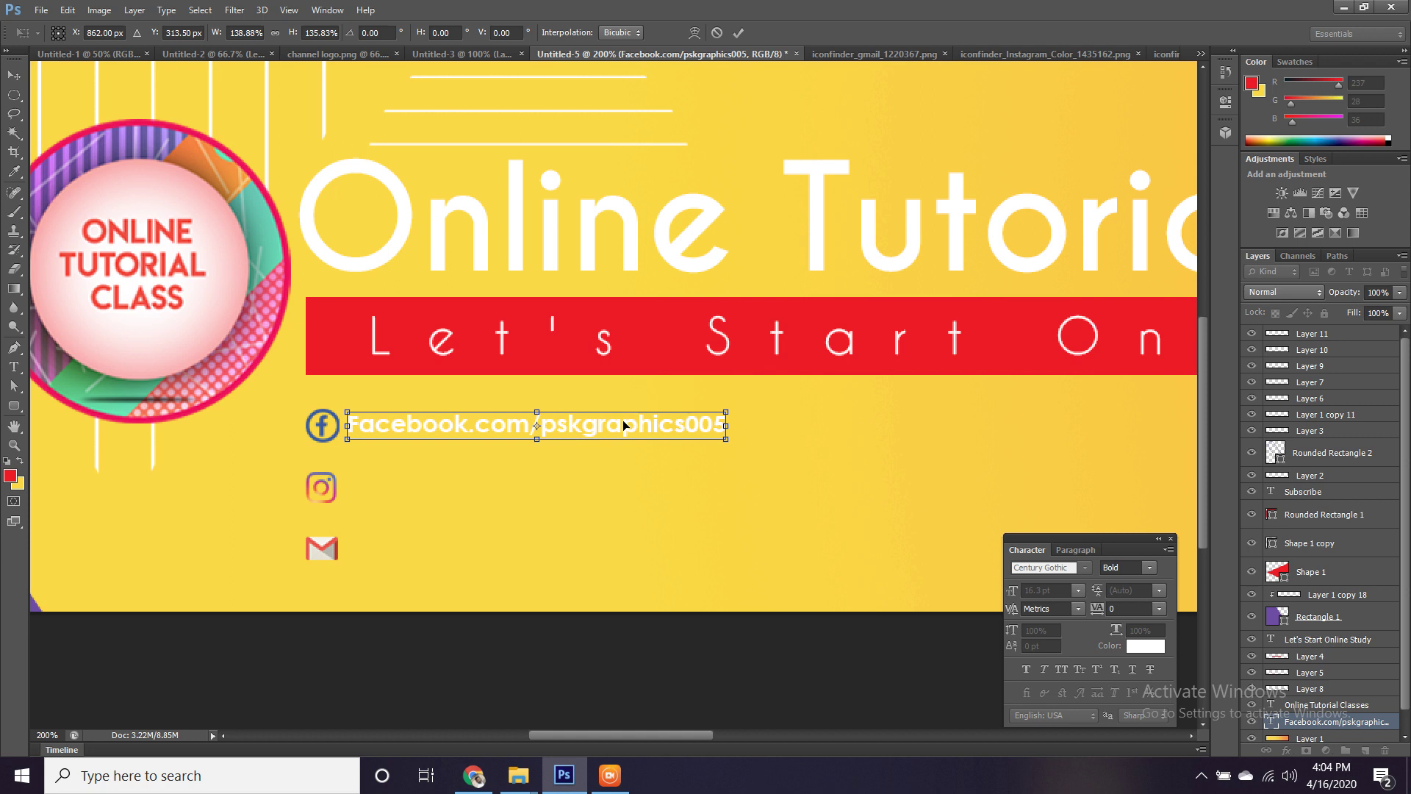
{"action": "key", "text": "Return"}
{"action": "left_click", "coordinate": [1149, 568]}
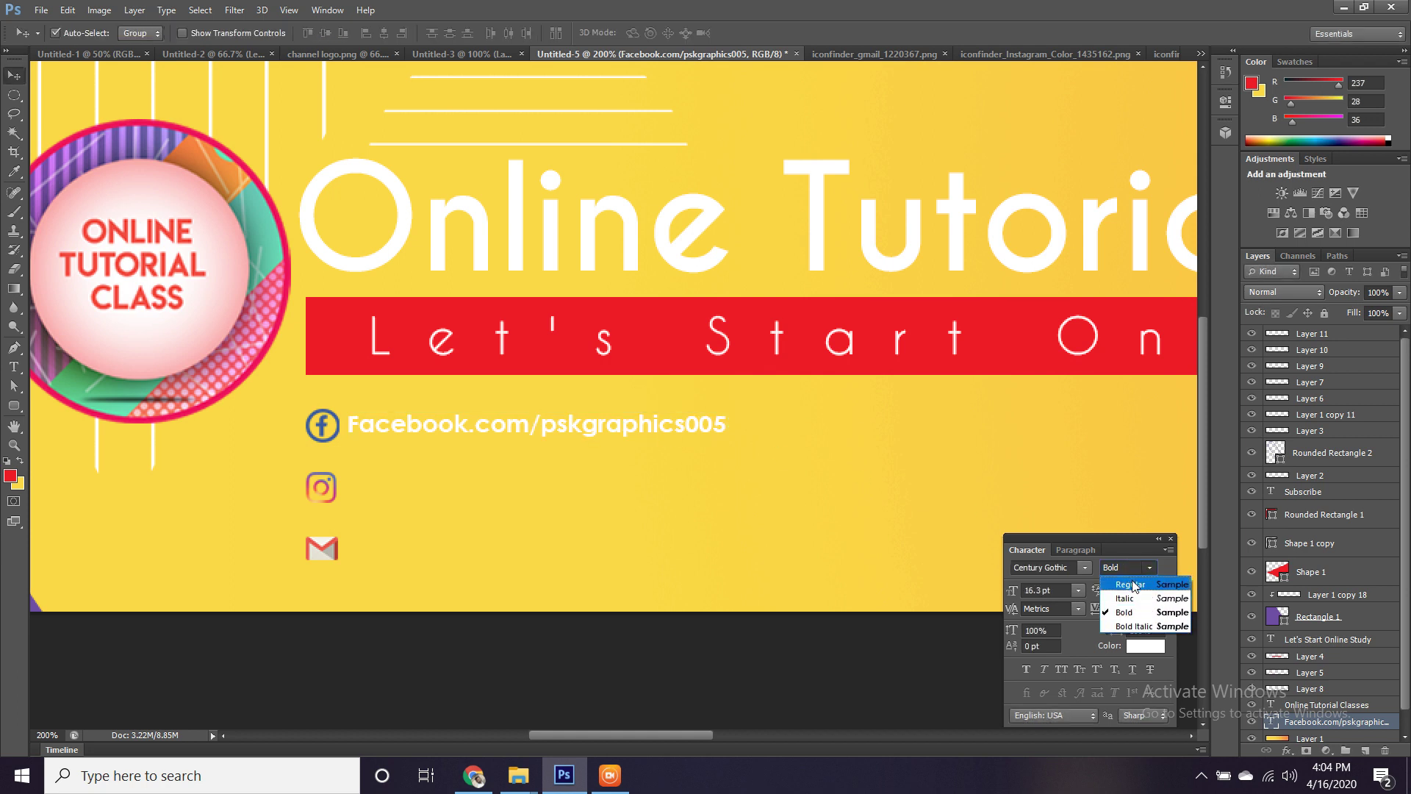
{"action": "left_click", "coordinate": [1132, 583]}
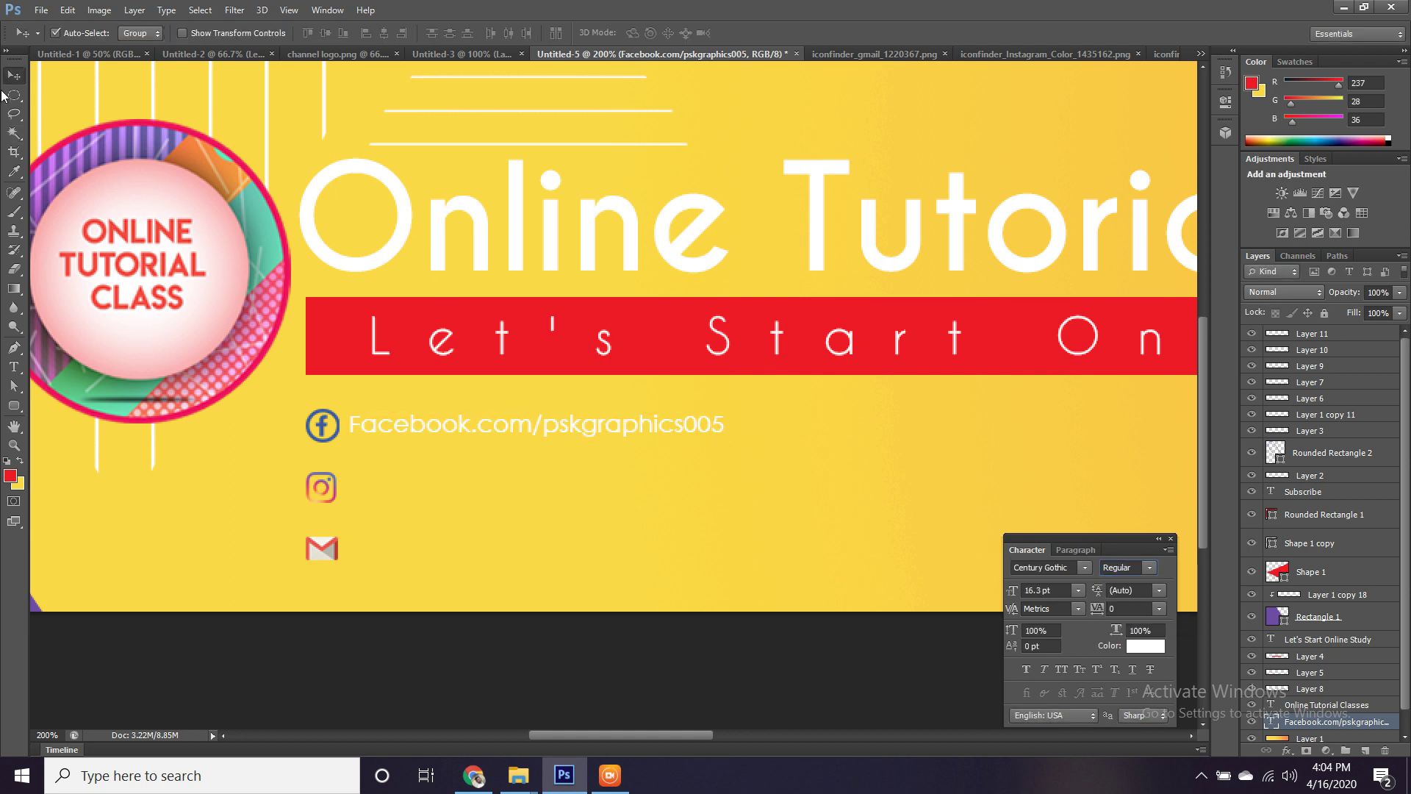
Enlarge the text about 21% more, set it to 18 pt, and duplicate it beside Instagram.
{"action": "key", "text": "ctrl+minus"}
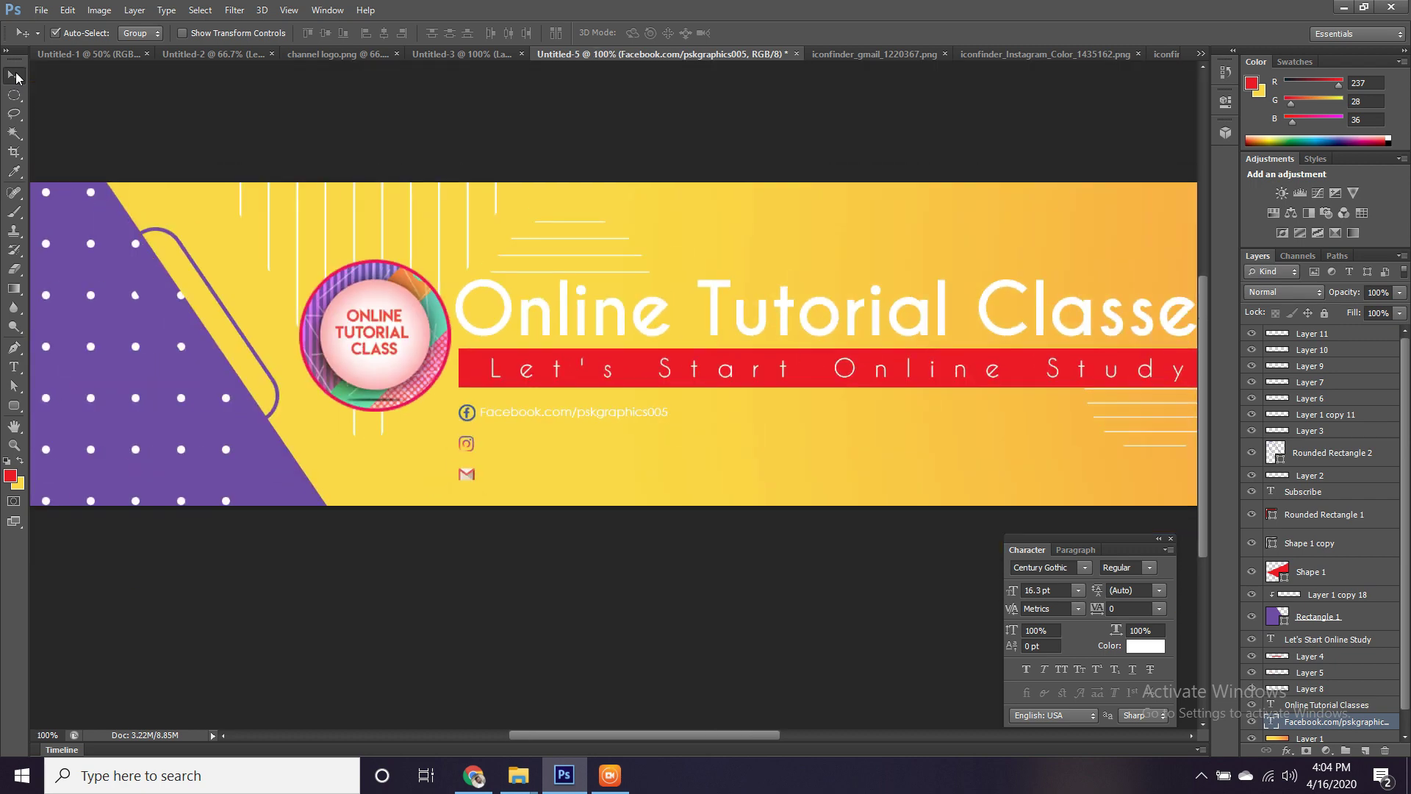
{"action": "key", "text": "ctrl+plus"}
{"action": "key", "text": "ctrl+plus"}
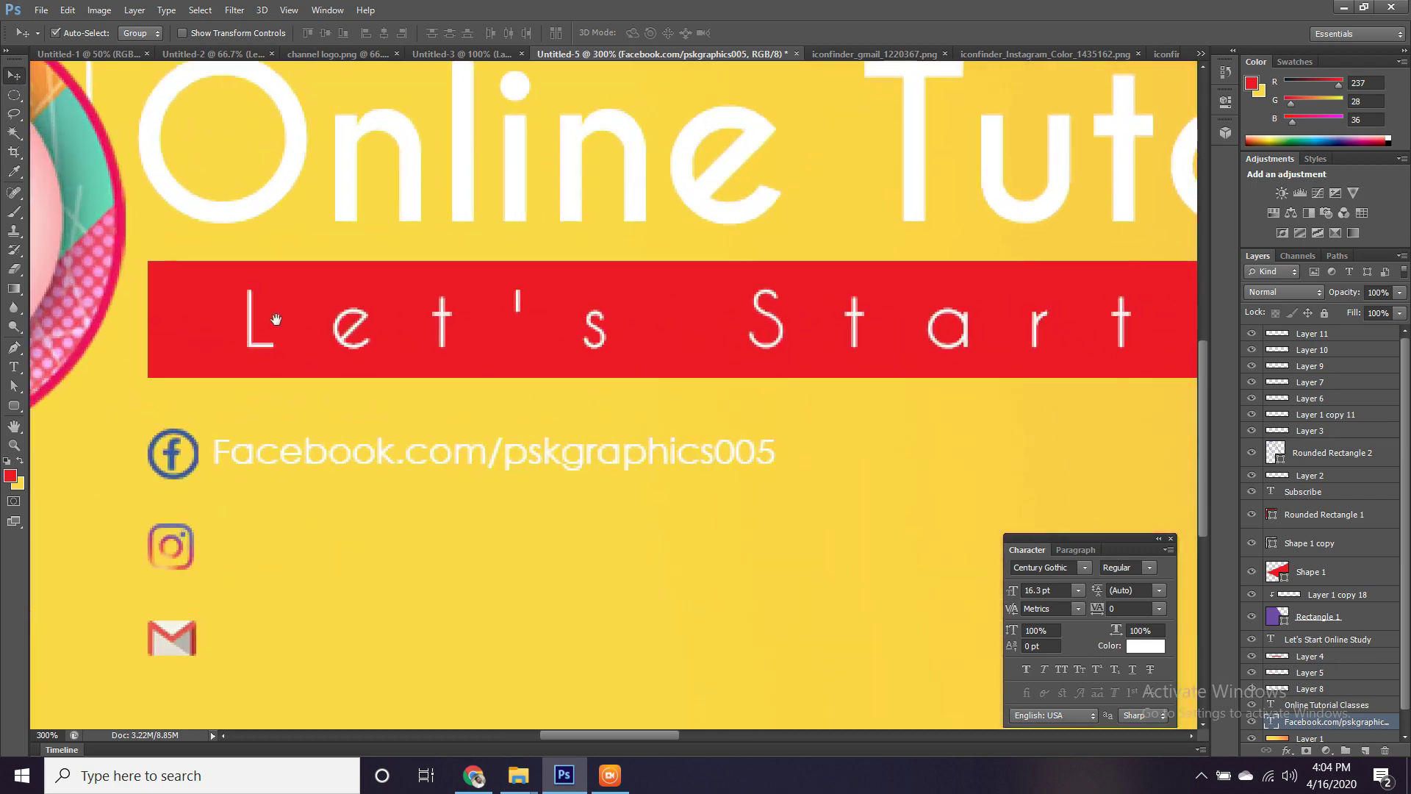
{"action": "left_click_drag", "start_coordinate": [276, 320], "coordinate": [257, 330]}
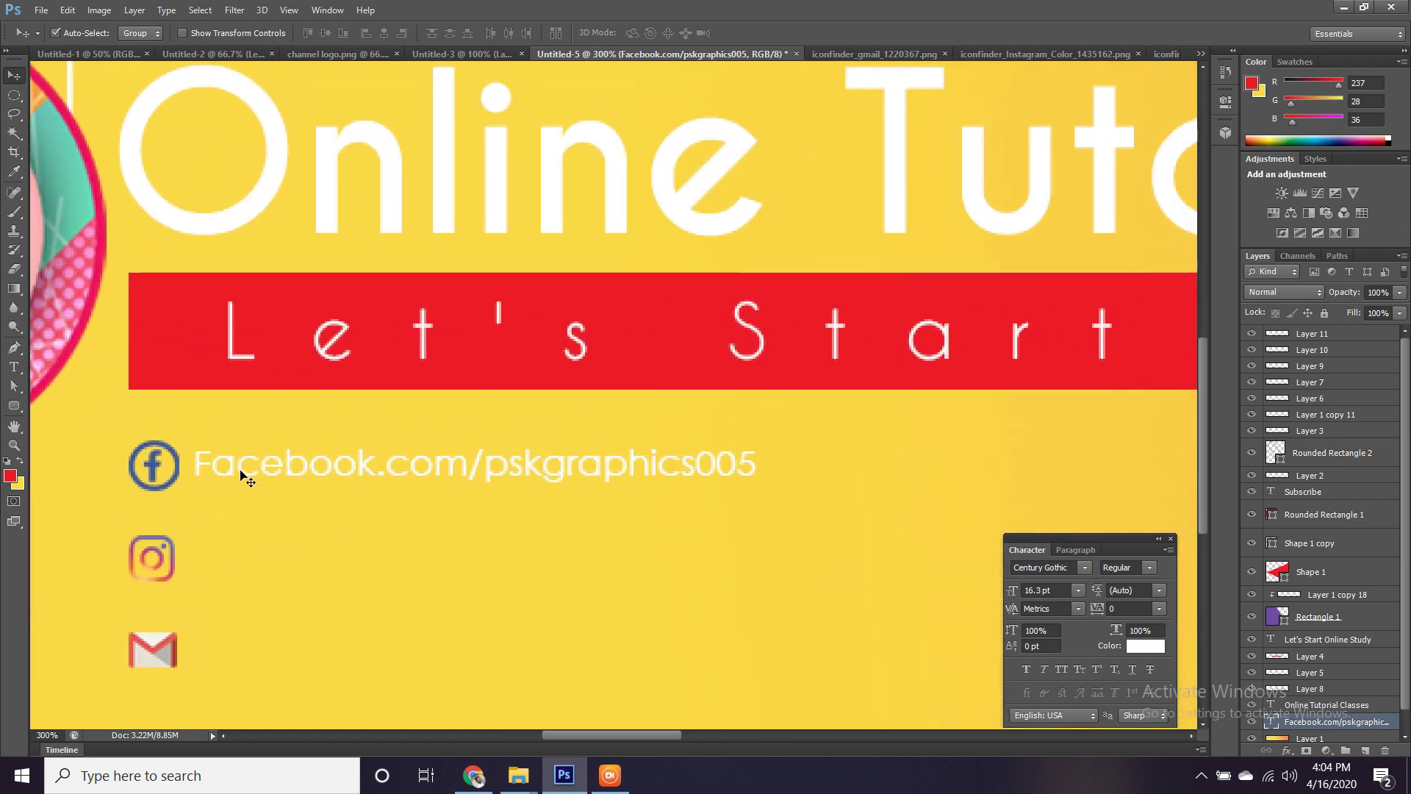
{"action": "key", "text": "ctrl+t"}
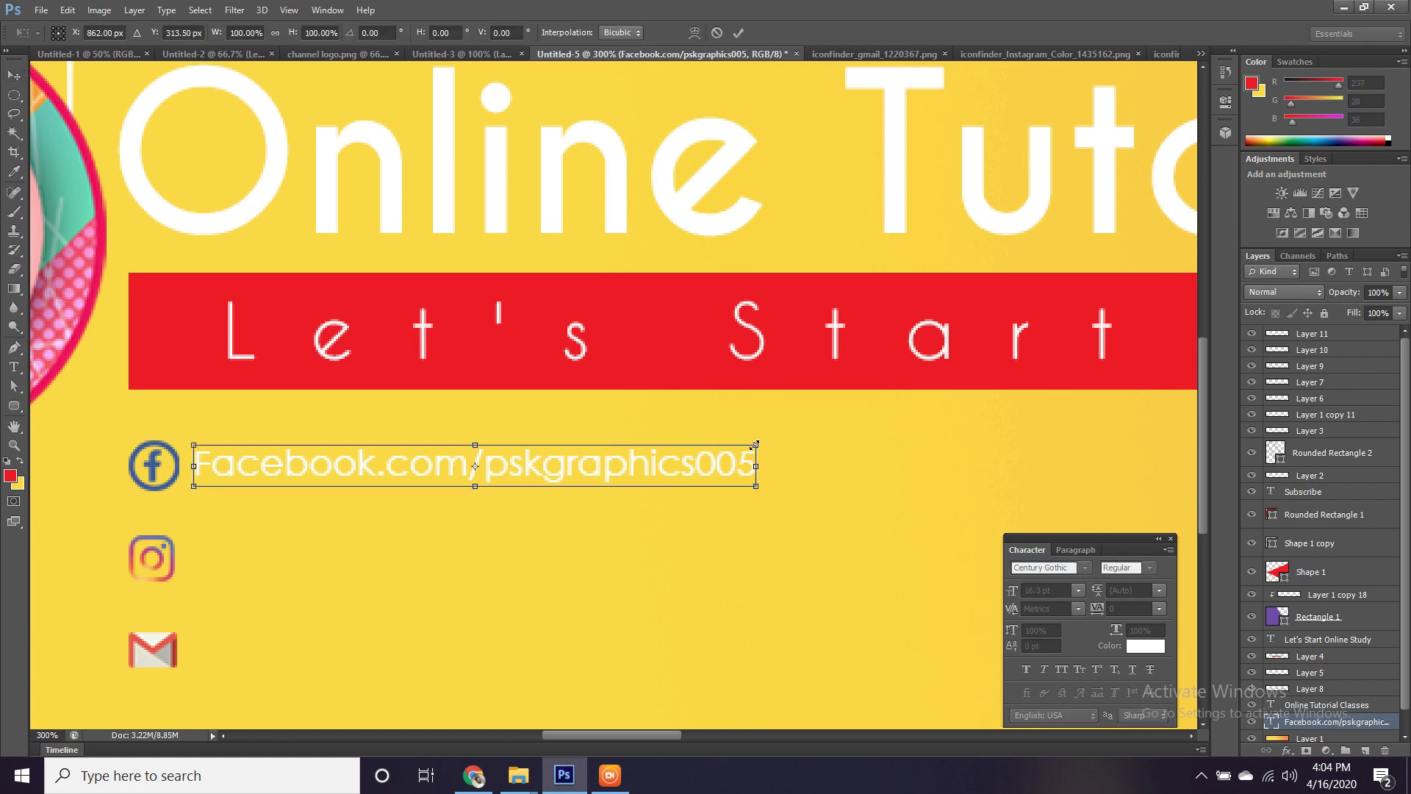
{"action": "left_click_drag", "start_coordinate": [754, 445], "coordinate": [814, 440]}
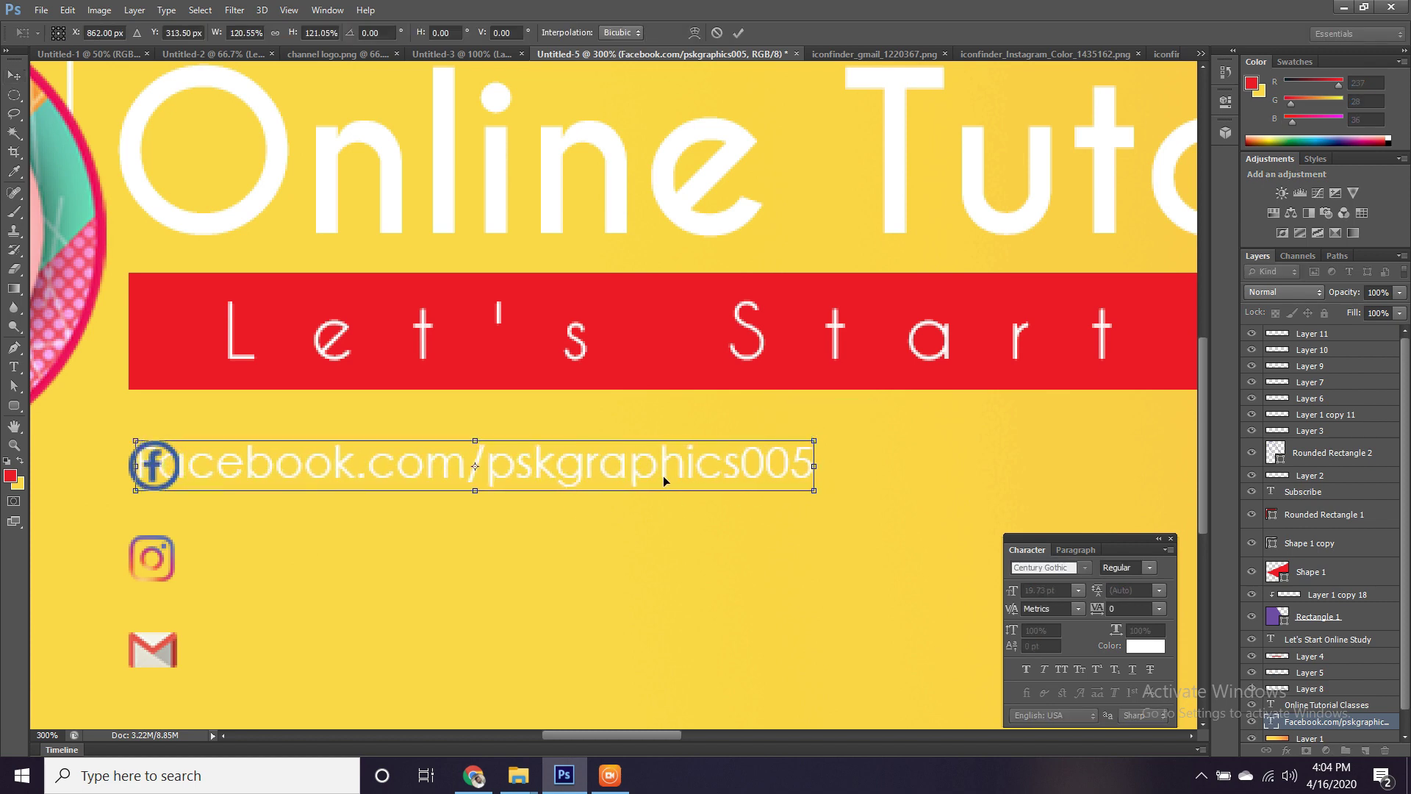
{"action": "left_click_drag", "start_coordinate": [663, 475], "coordinate": [715, 482]}
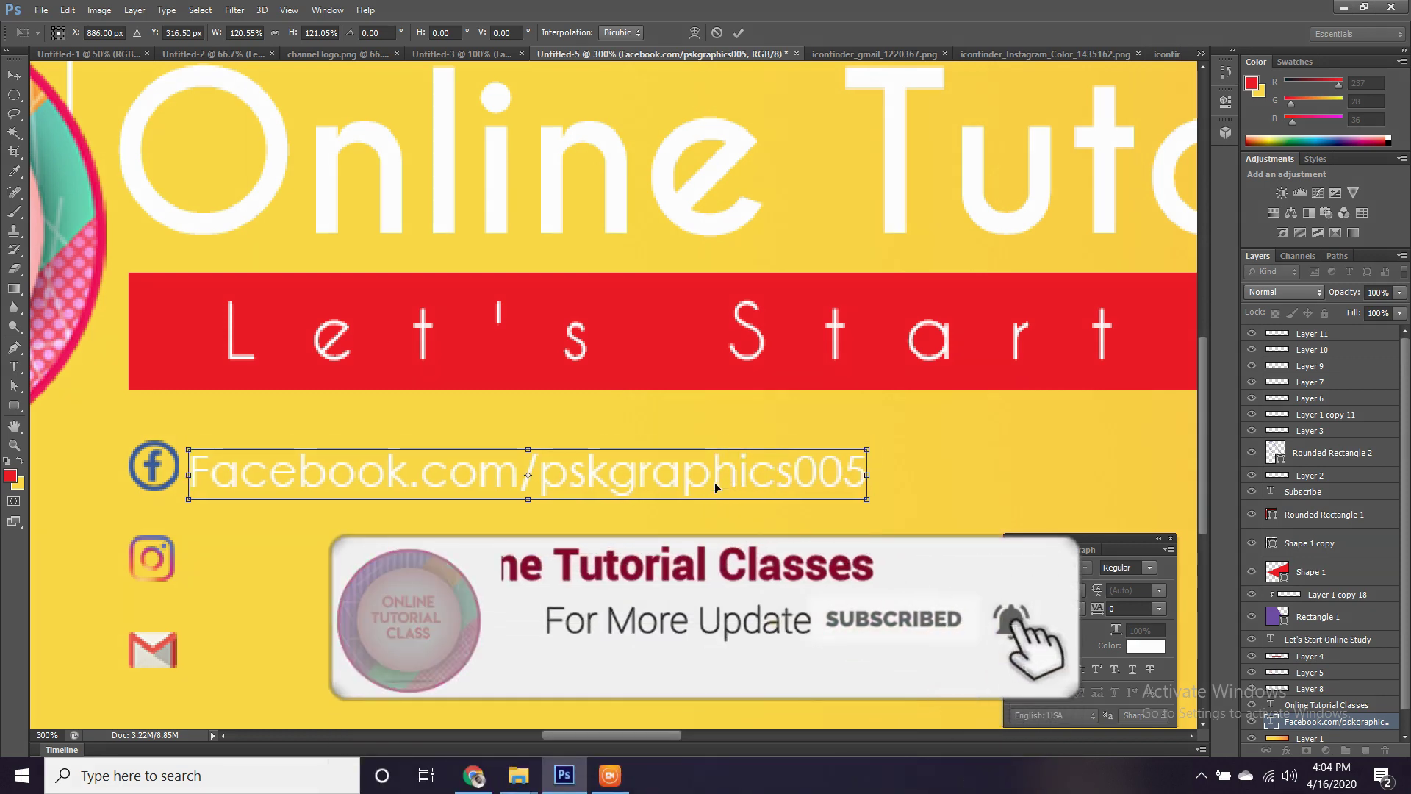
{"action": "key", "text": "Up"}
{"action": "key", "text": "Up"}
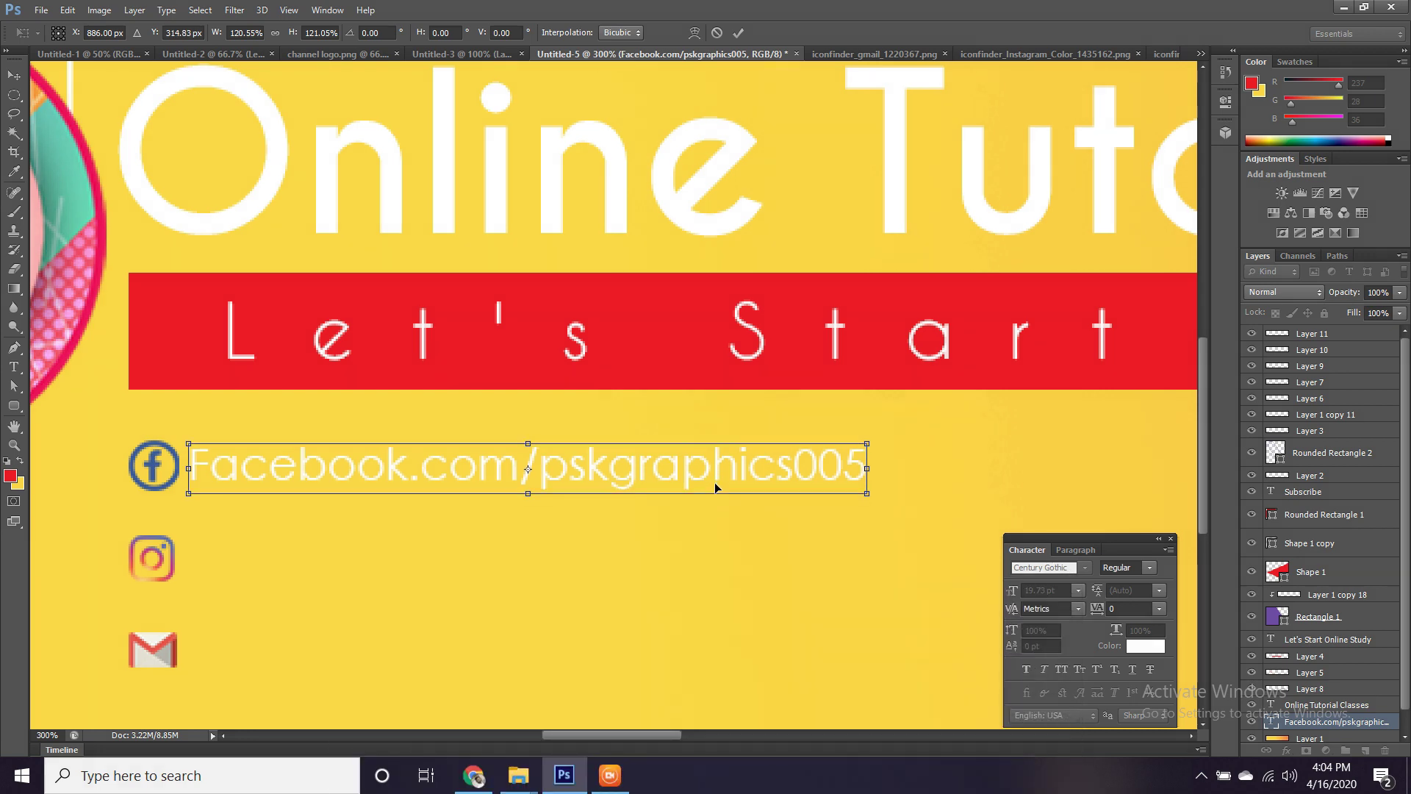
{"action": "key", "text": "Return"}
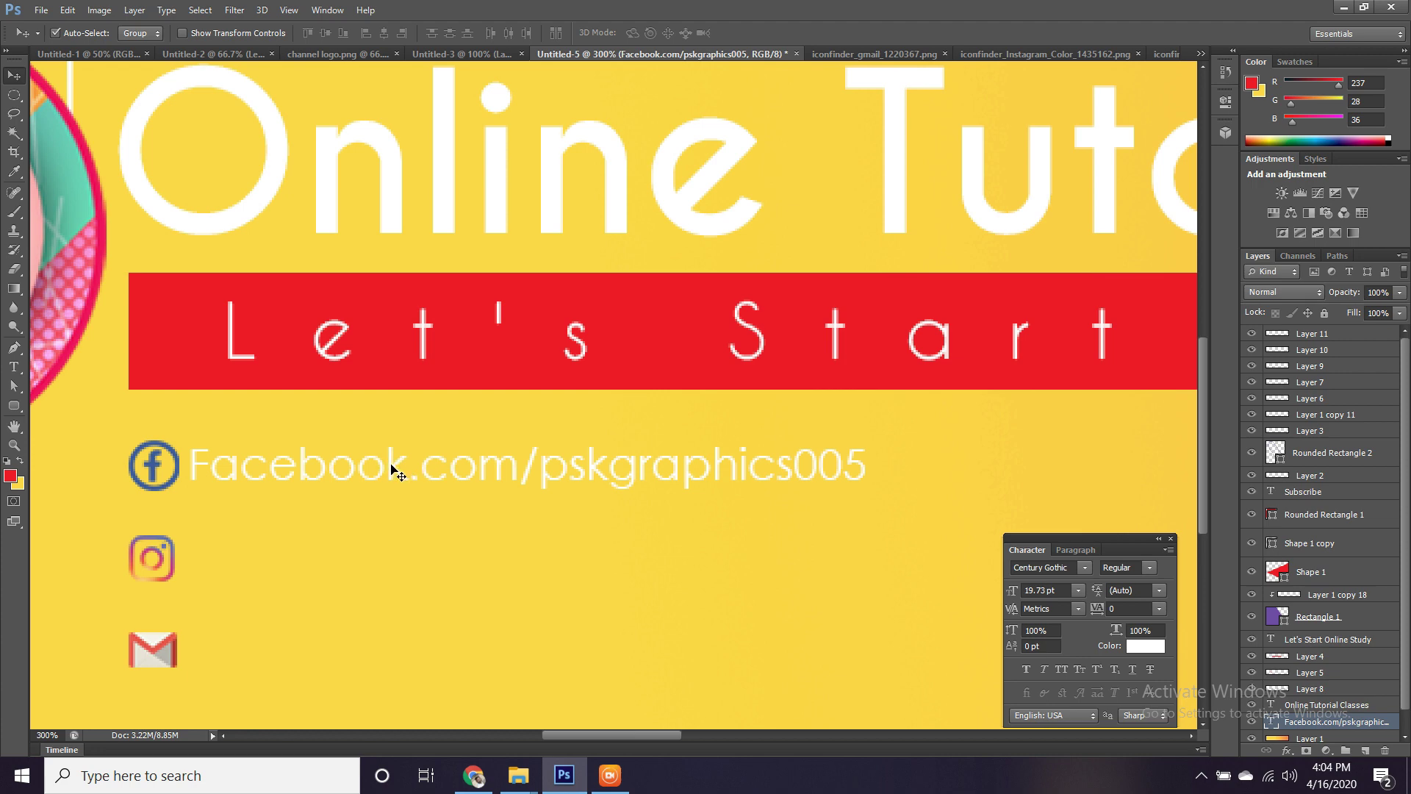
{"action": "left_click", "coordinate": [1065, 594]}
{"action": "type", "text": "18"}
{"action": "key", "text": "Return"}
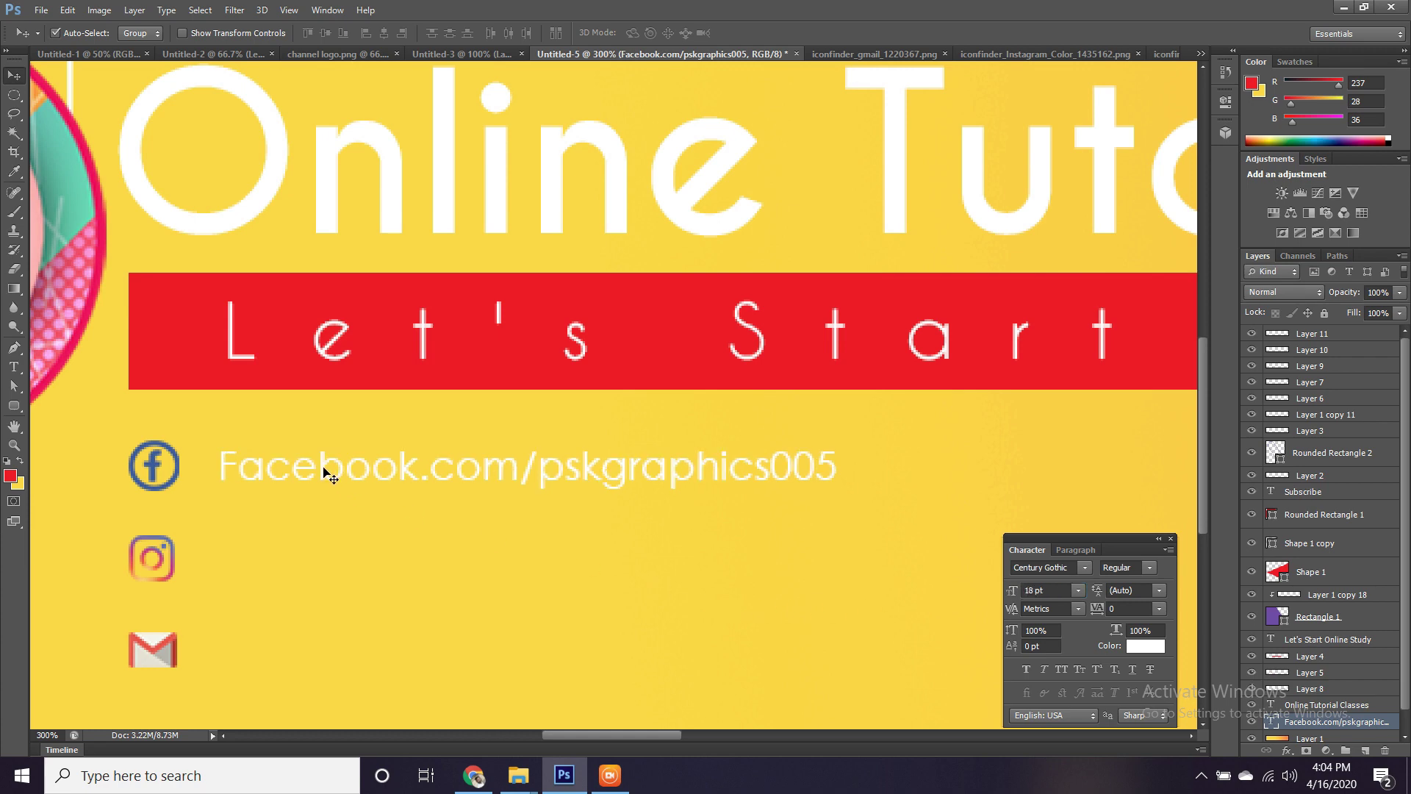
{"action": "left_click_drag", "start_coordinate": [323, 474], "coordinate": [322, 557]}
Change the copied line to the capitalised Instagram handle and move it beside the Instagram icon.
{"action": "key", "text": "t"}
{"action": "left_click", "coordinate": [321, 557]}
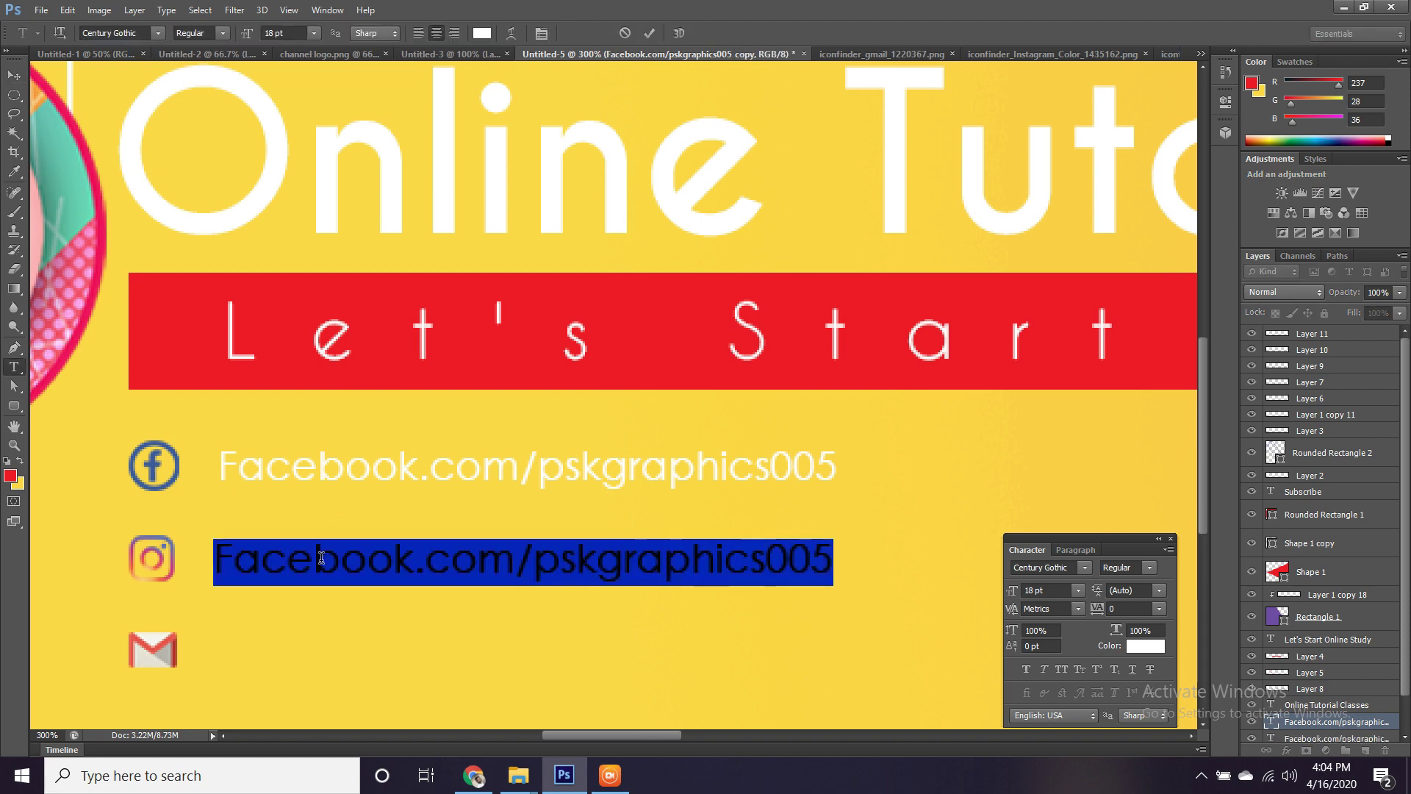
{"action": "type", "text": "pskgta"}
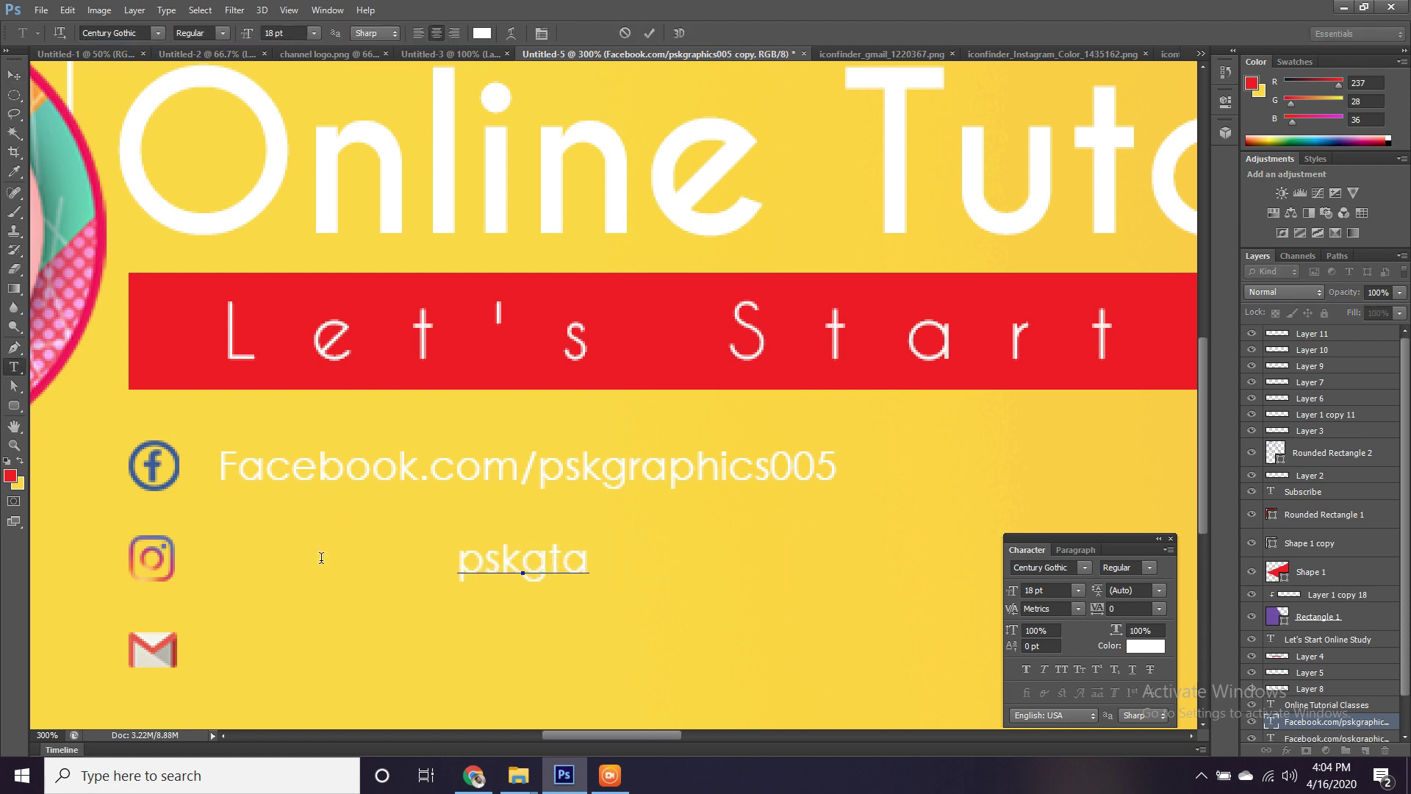
{"action": "key", "text": "BackSpace"}
{"action": "key", "text": "BackSpace"}
{"action": "type", "text": "raphics"}
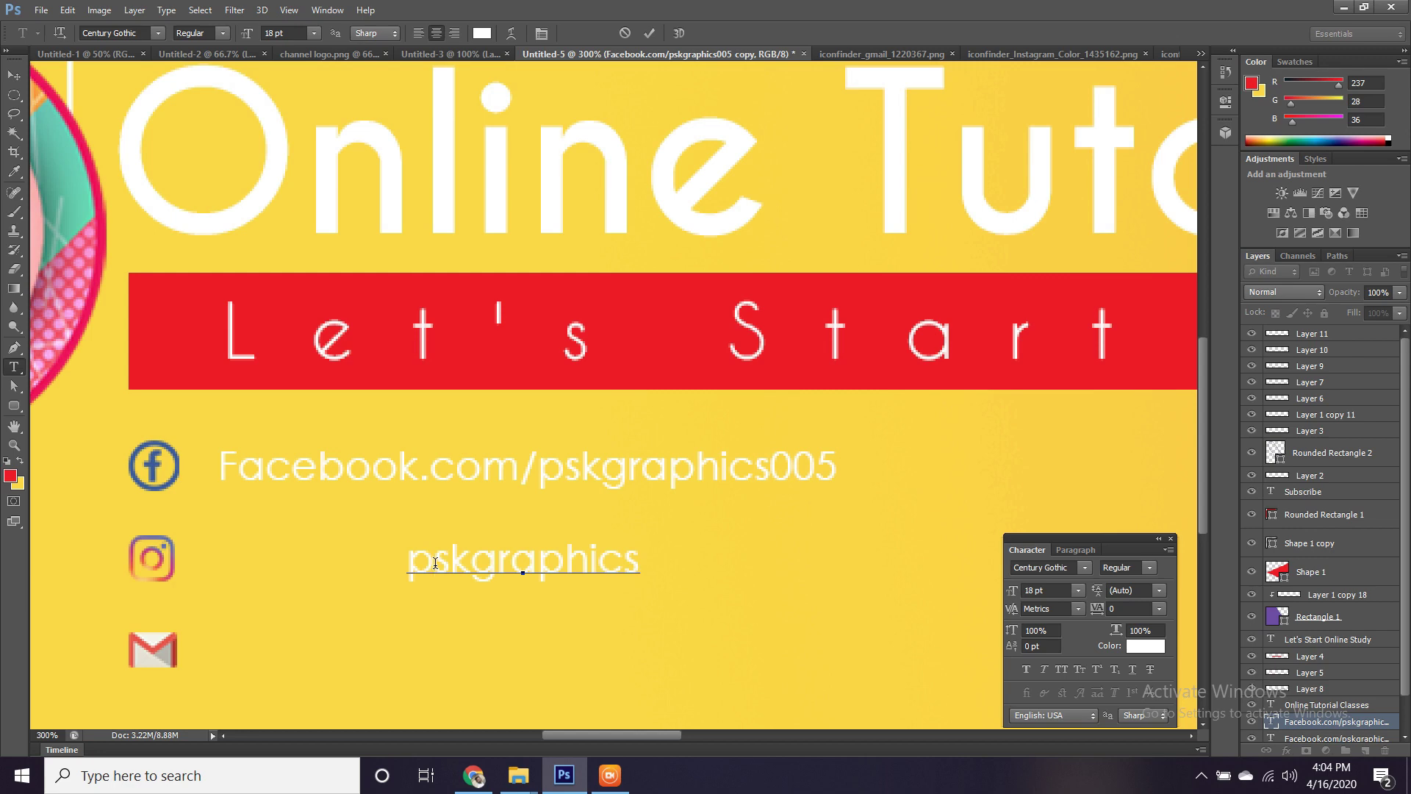
{"action": "key", "text": "BackSpace"}
{"action": "type", "text": "P"}
{"action": "key", "text": "ctrl+Return"}
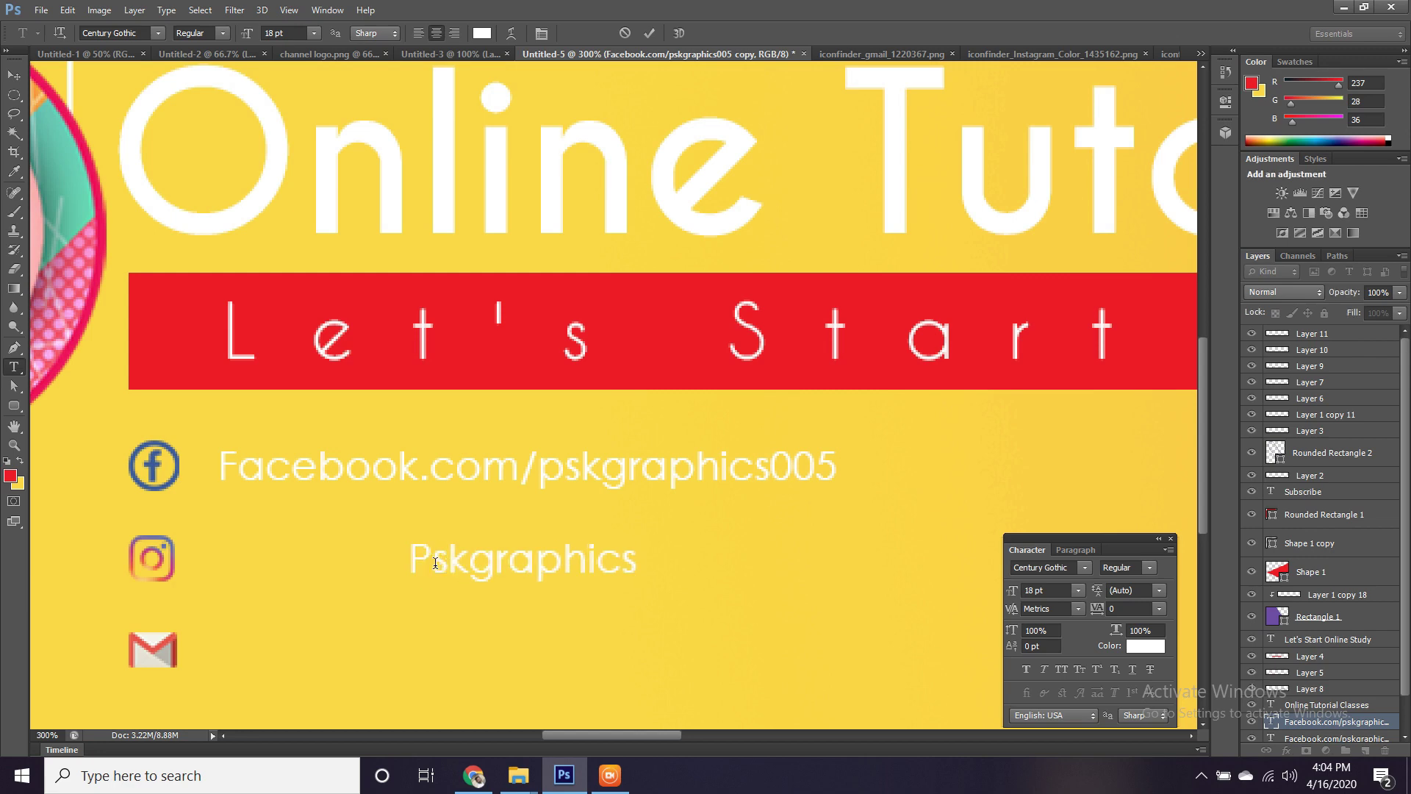
{"action": "key", "text": "v"}
{"action": "left_click_drag", "start_coordinate": [460, 566], "coordinate": [263, 654]}
Replace the copied text on the Gmail row with the channel's e-mail address.
{"action": "key", "text": "t"}
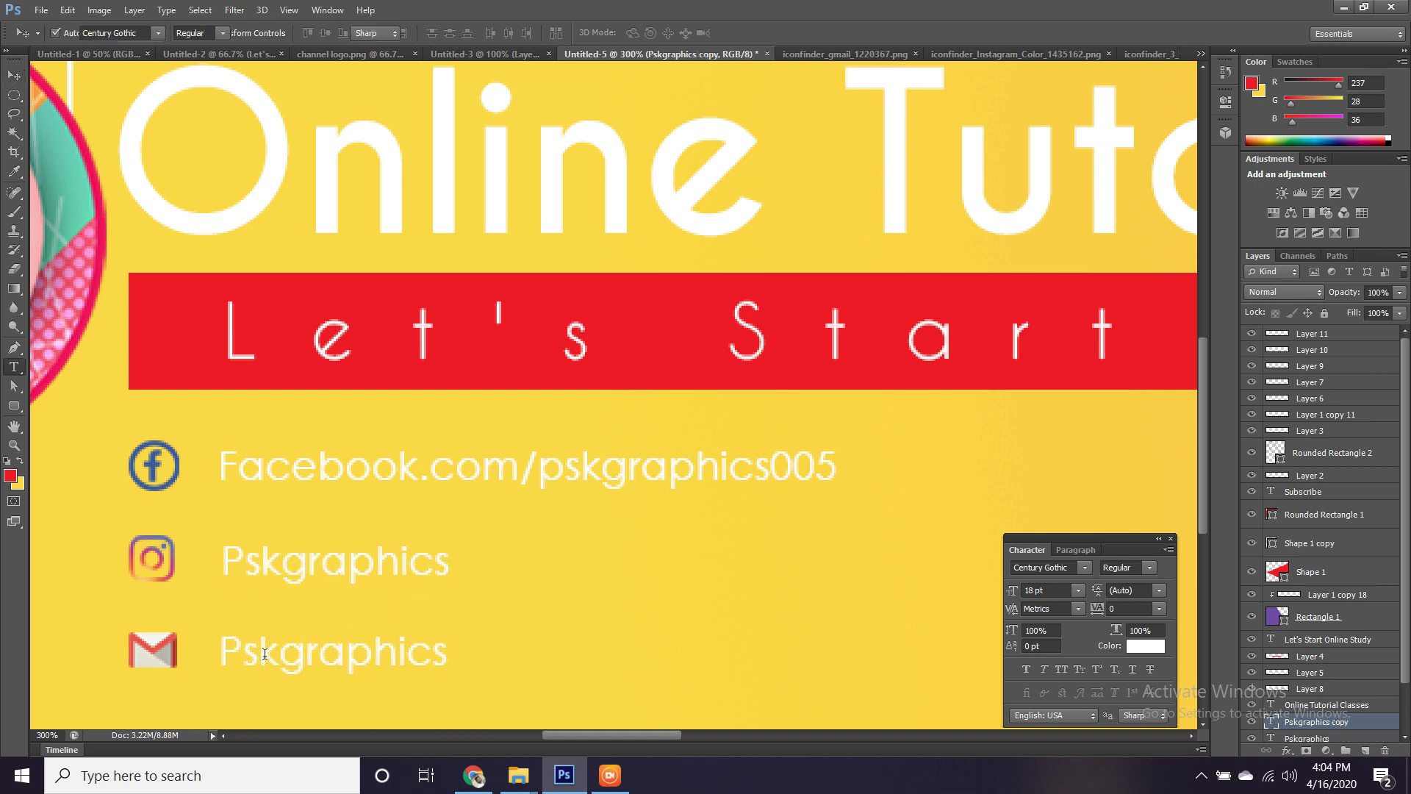
{"action": "left_click", "coordinate": [264, 654]}
{"action": "key", "text": "ctrl+a"}
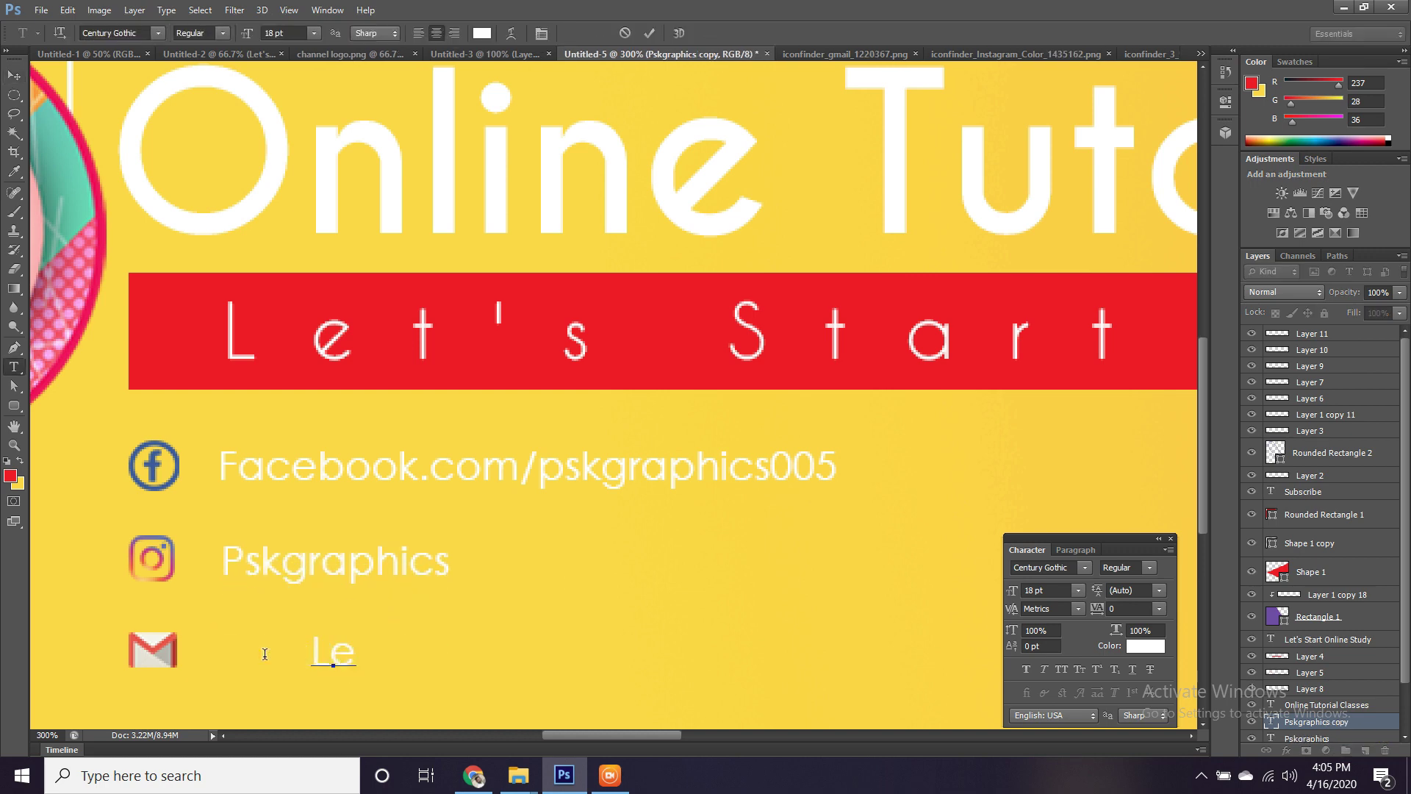
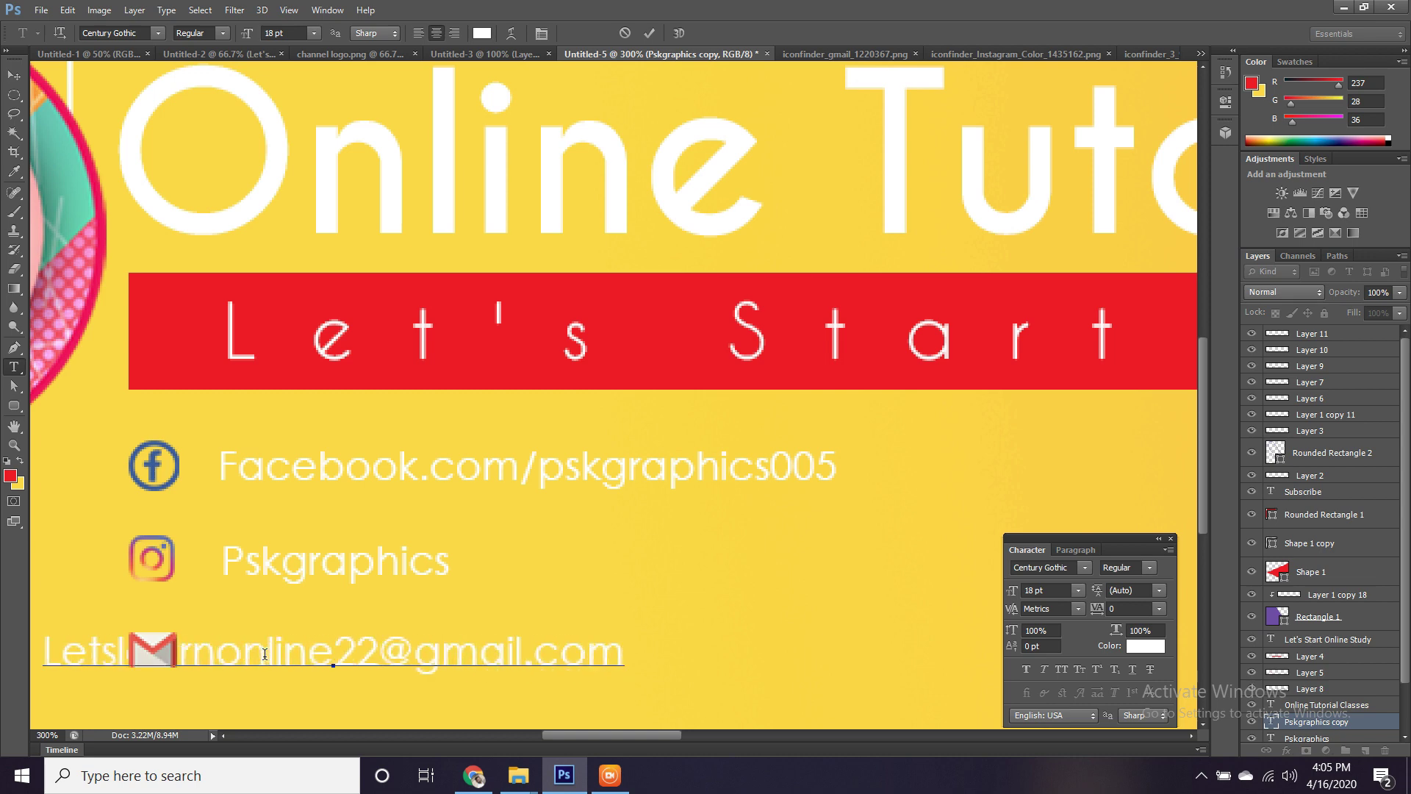
{"action": "key", "text": "ctrl+Return"}
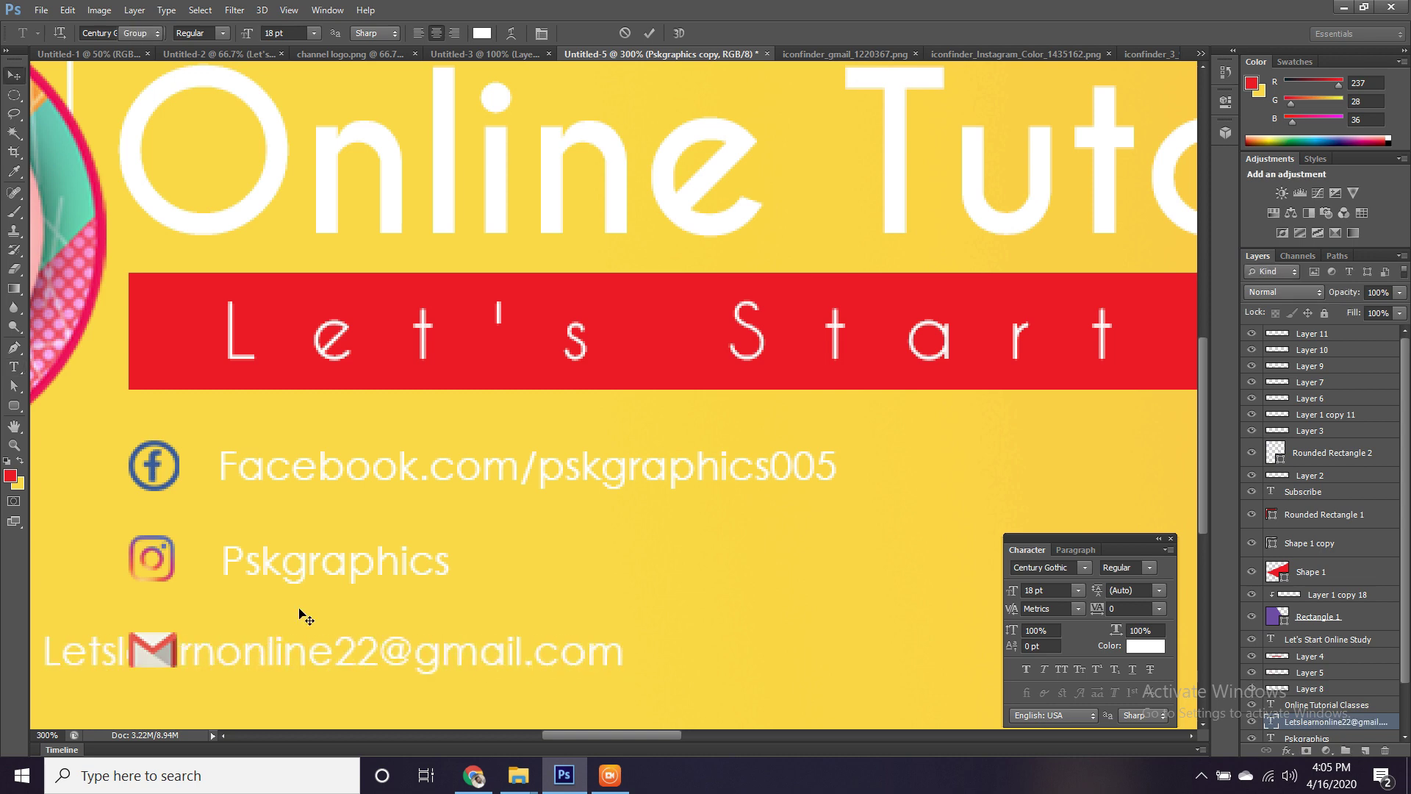
Move the e-mail text clear of the envelope icon and retype it as a different, capitalised address.
{"action": "key", "text": "v"}
{"action": "left_click_drag", "start_coordinate": [353, 647], "coordinate": [529, 641]}
{"action": "key", "text": "t"}
{"action": "left_click", "coordinate": [480, 636]}
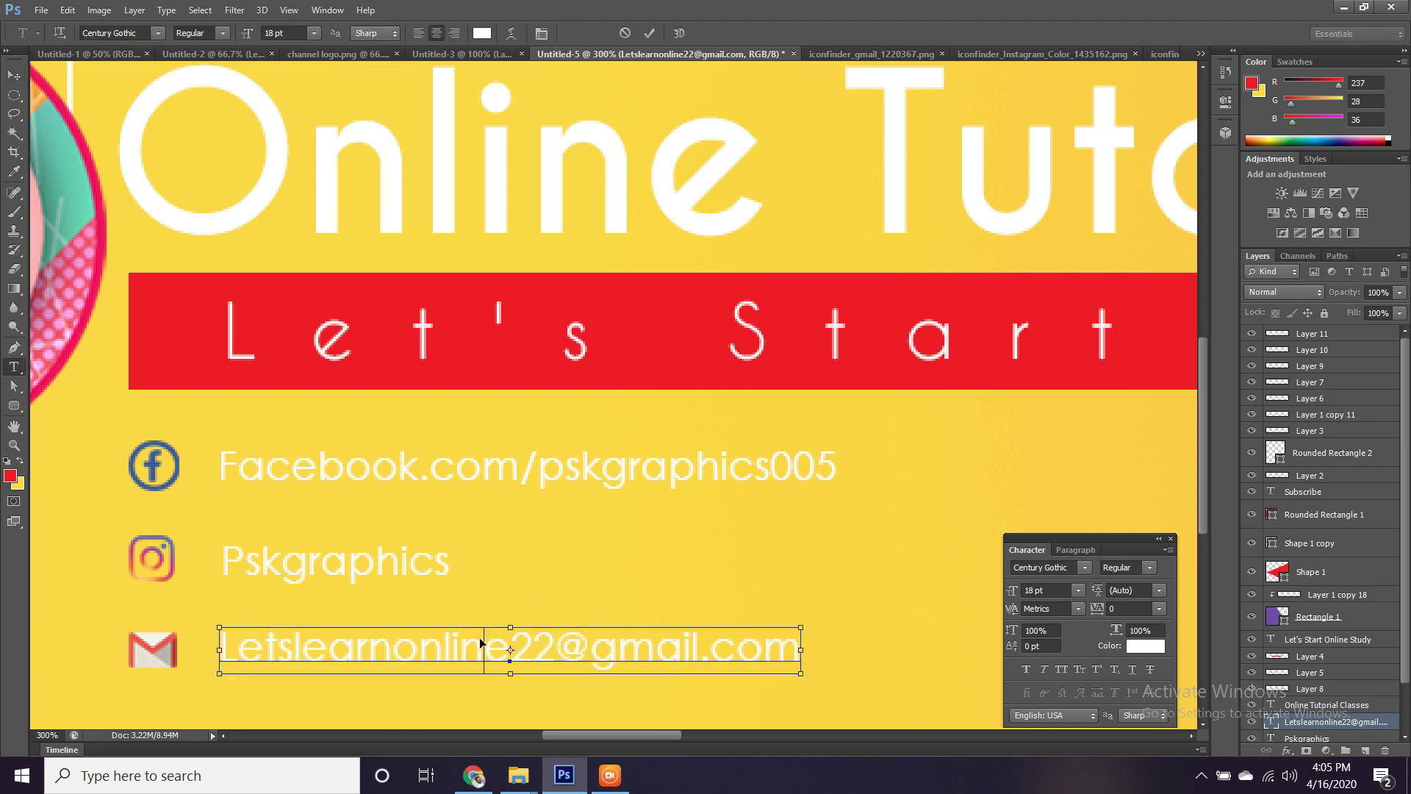
{"action": "key", "text": "ctrl+a"}
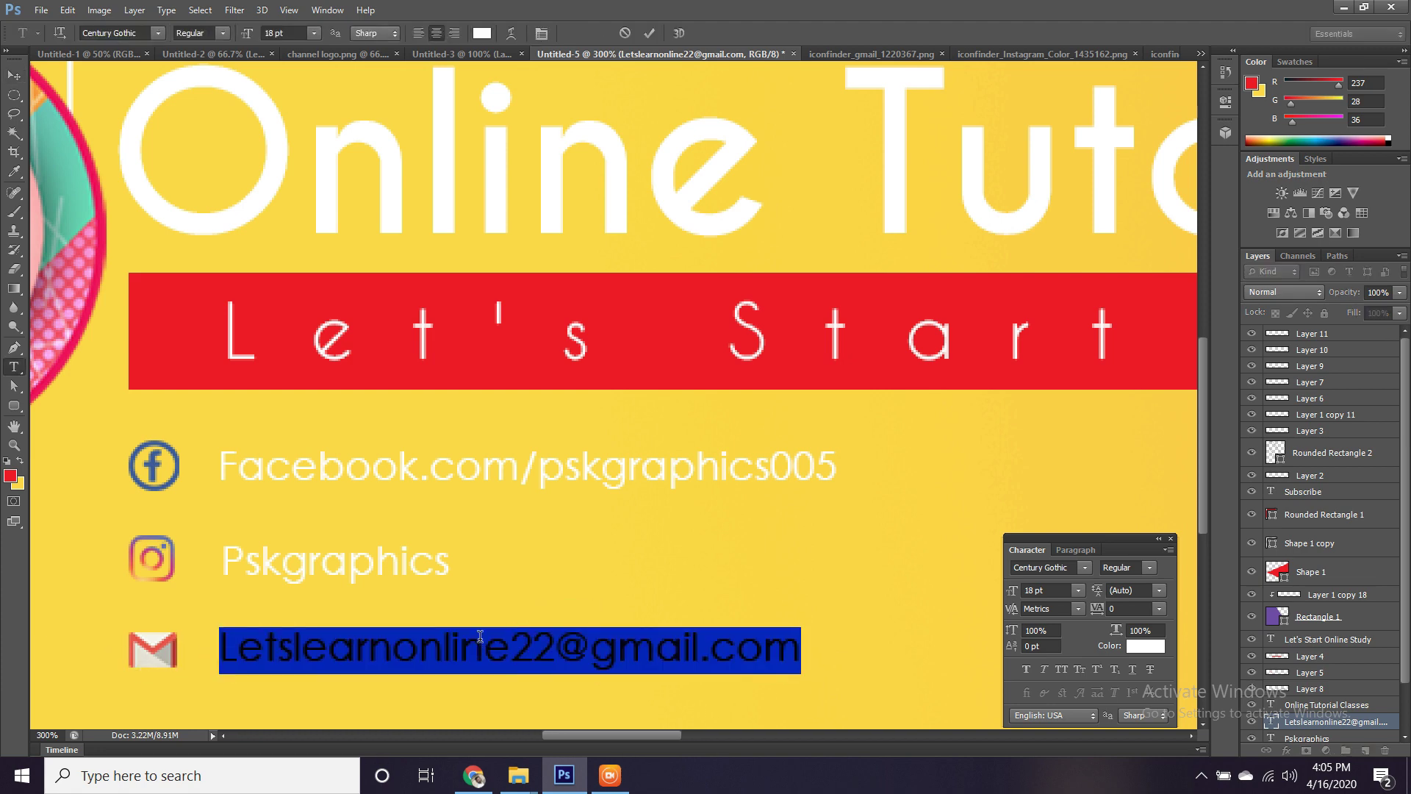
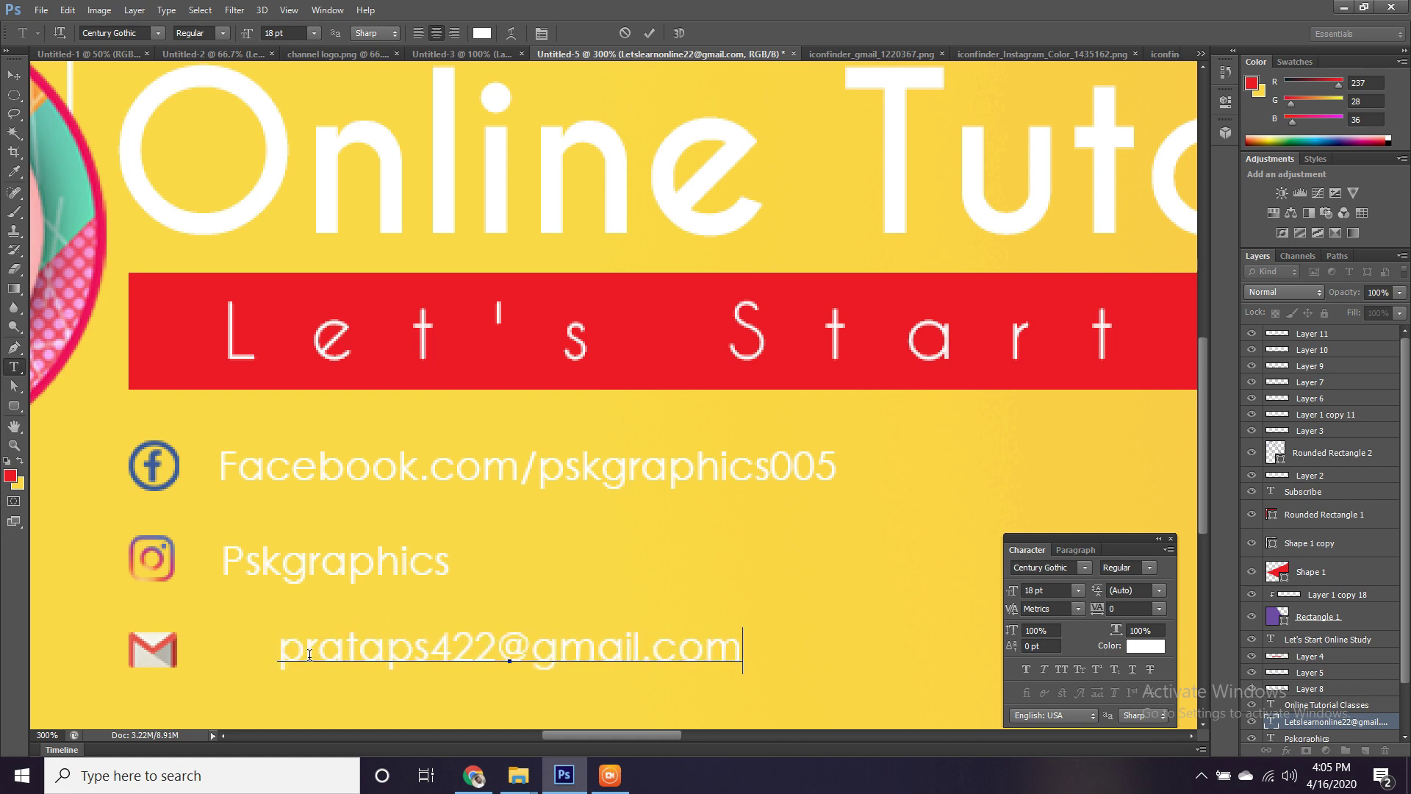
{"action": "left_click_drag", "start_coordinate": [306, 650], "coordinate": [274, 653]}
{"action": "type", "text": "P"}
{"action": "key", "text": "ctrl+Return"}
Move the e-mail line under the Instagram handle and align both lines' left edges.
{"action": "key", "text": "v"}
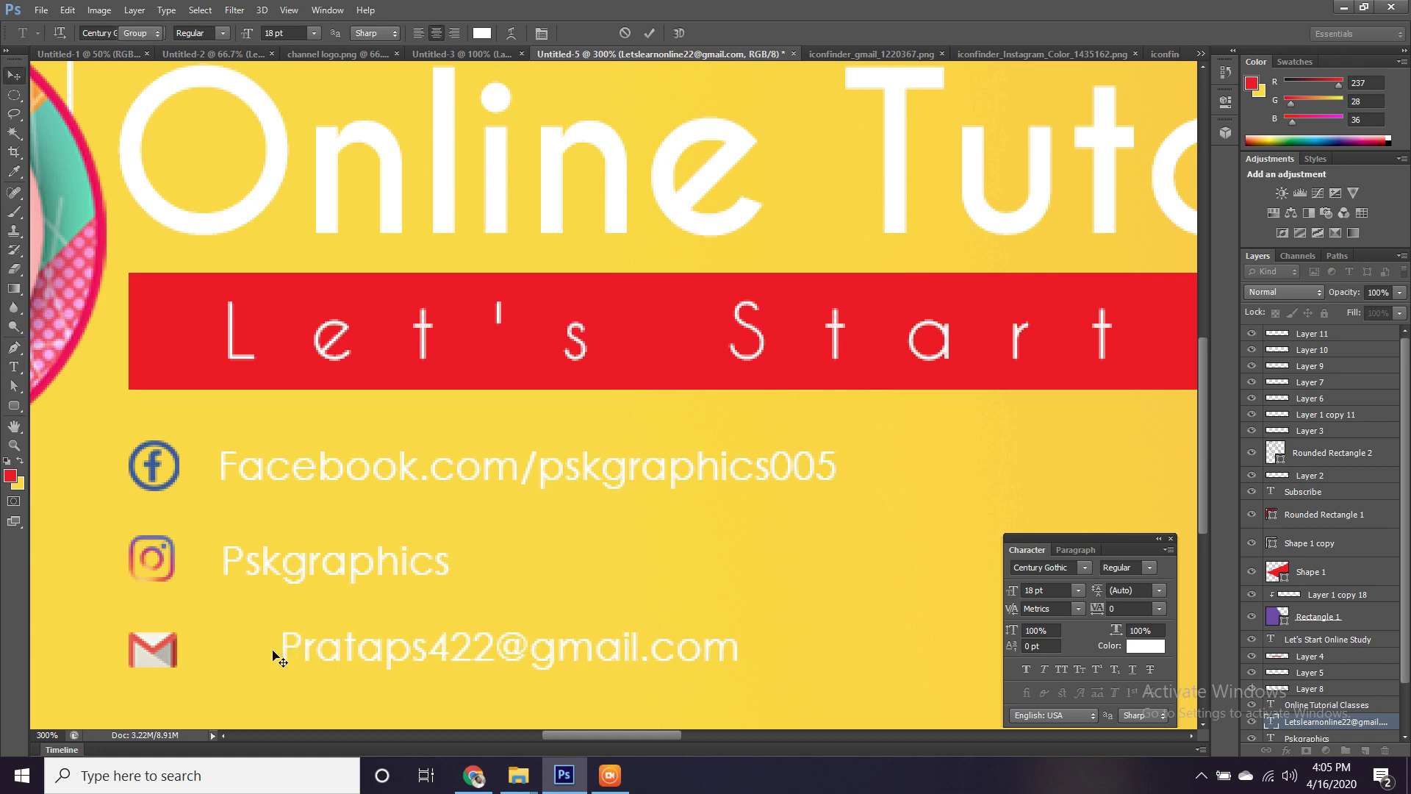
{"action": "left_click_drag", "start_coordinate": [282, 650], "coordinate": [219, 645]}
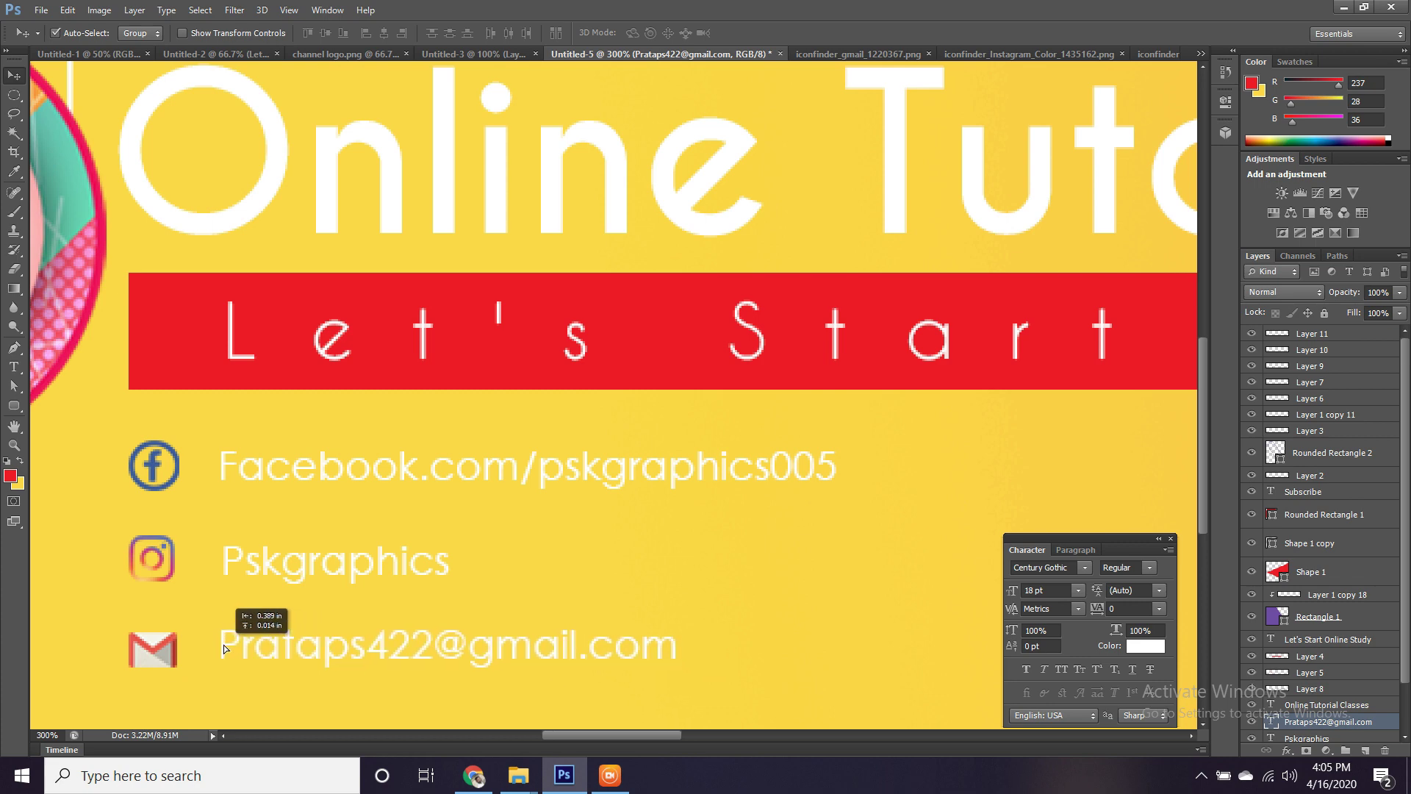
{"action": "left_click", "coordinate": [225, 566], "text": "shift"}
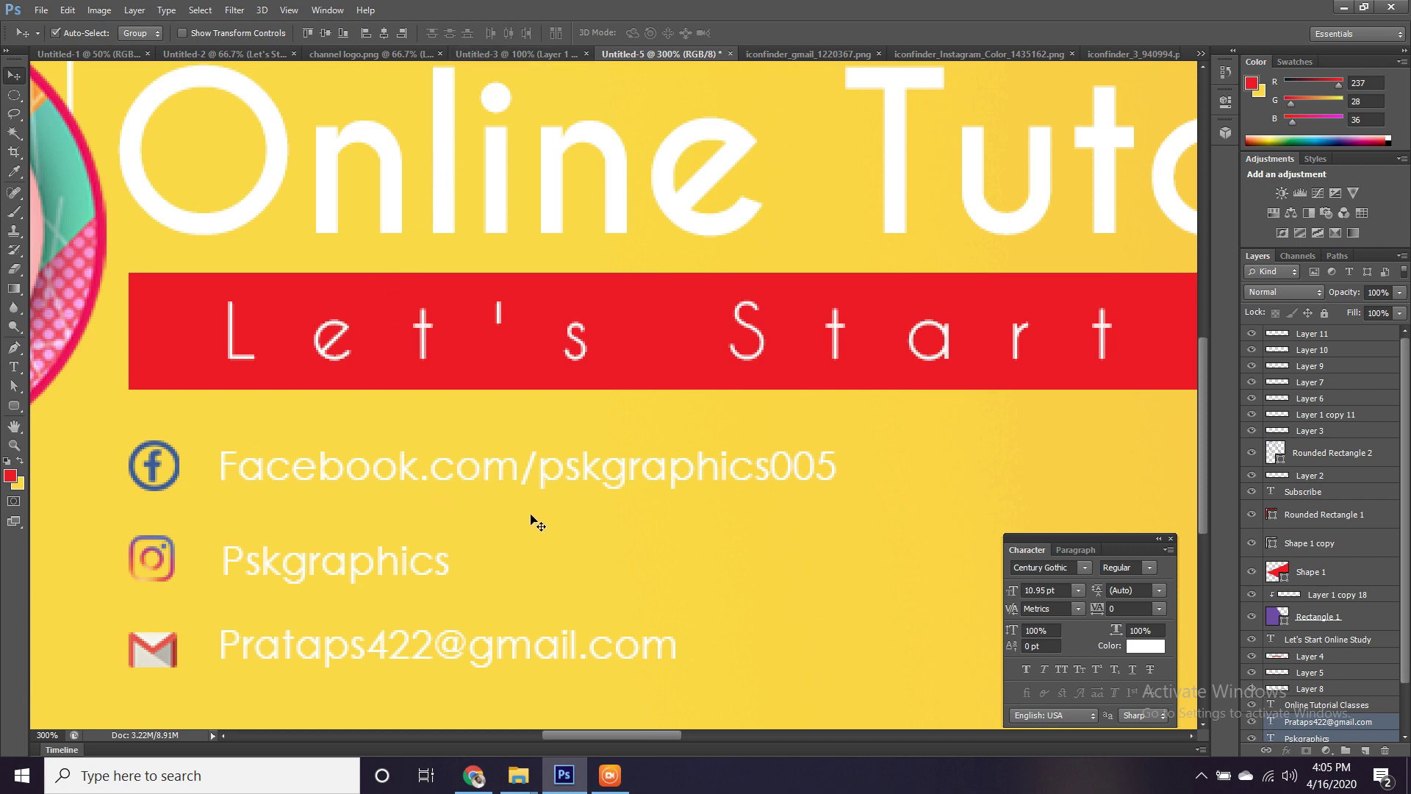
{"action": "scroll", "coordinate": [537, 523], "scroll_direction": "down", "scroll_amount": 3}
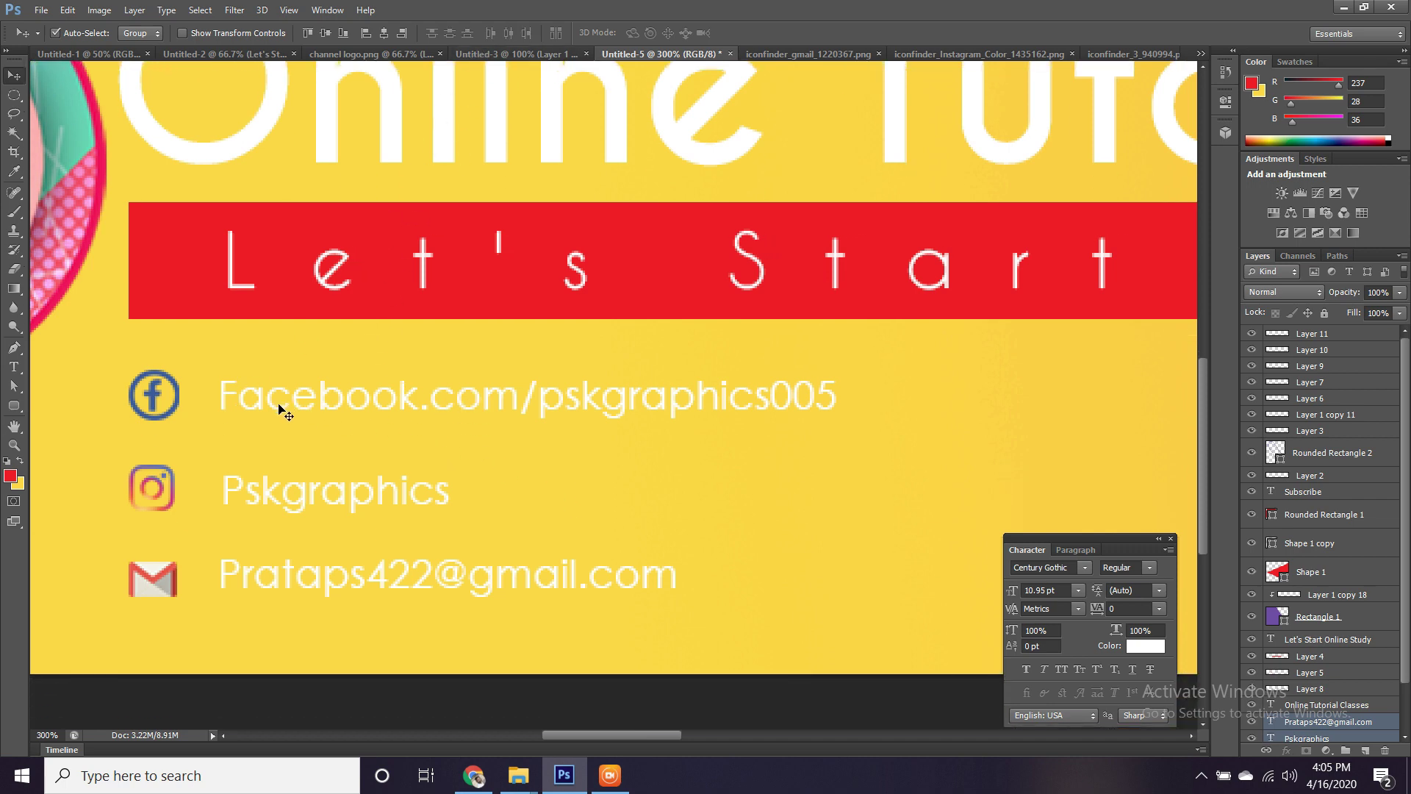
{"action": "left_click", "coordinate": [367, 33]}
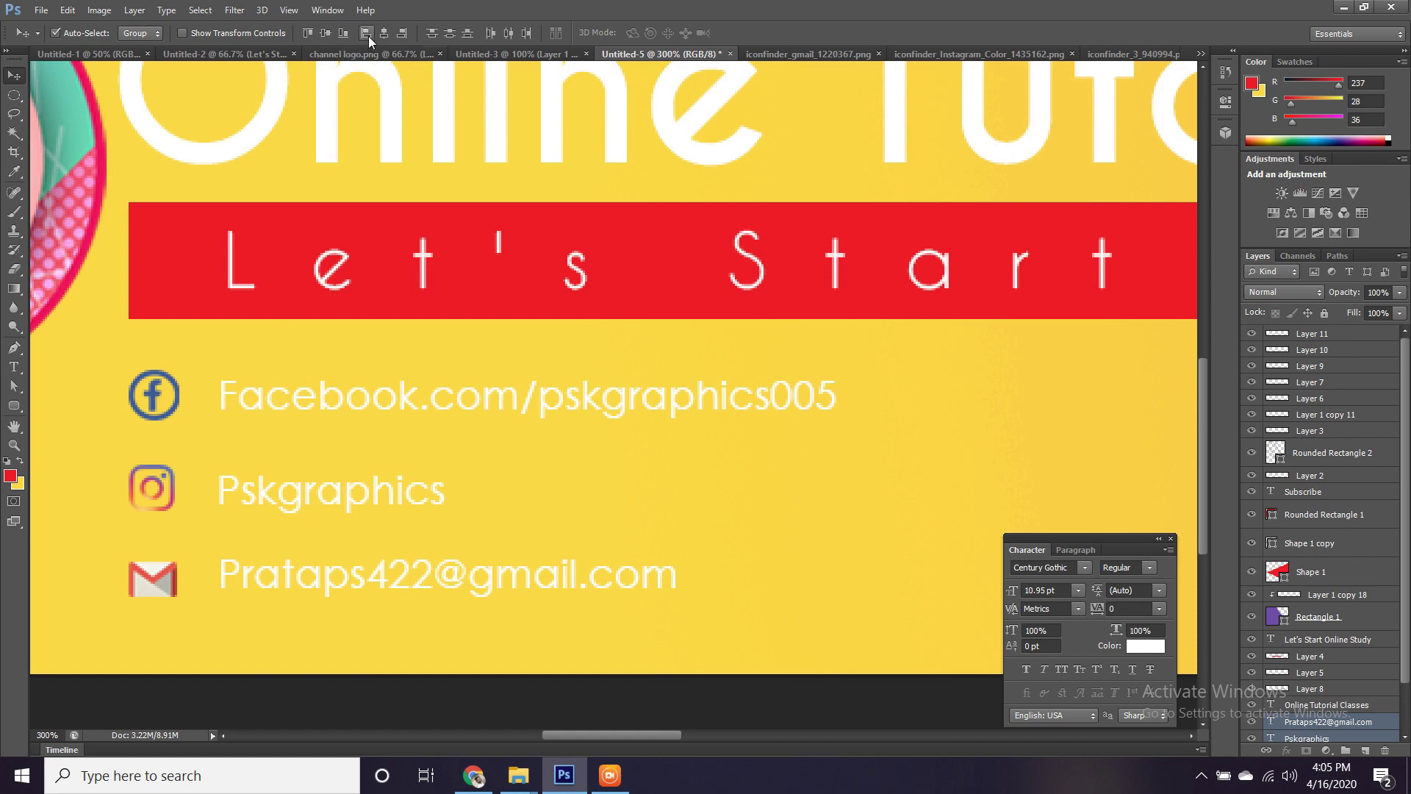
{"action": "left_click", "coordinate": [449, 34]}
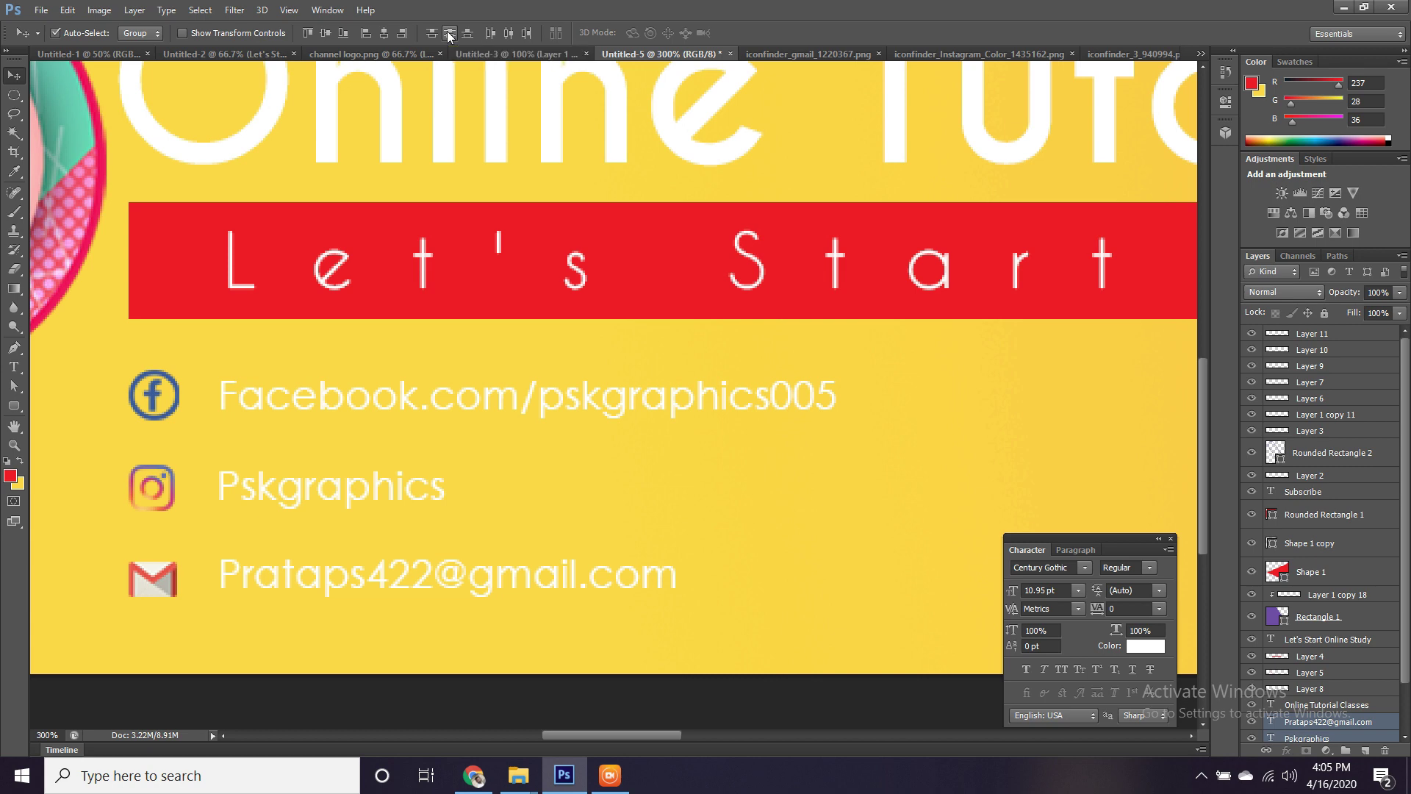
{"action": "key", "text": "ctrl+minus"}
{"action": "key", "text": "ctrl+minus"}
{"action": "key", "text": "ctrl+minus"}
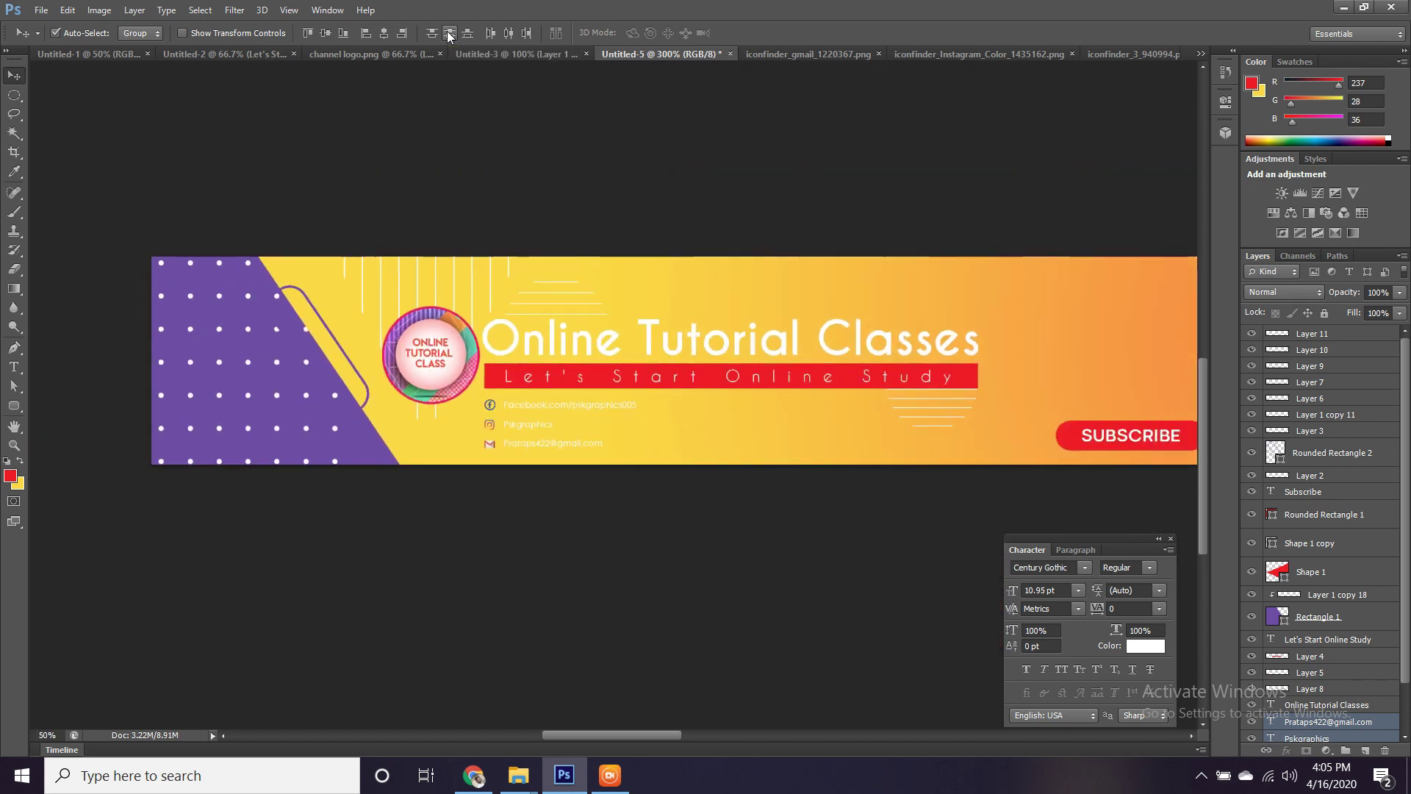
{"action": "key", "text": "ctrl+plus"}
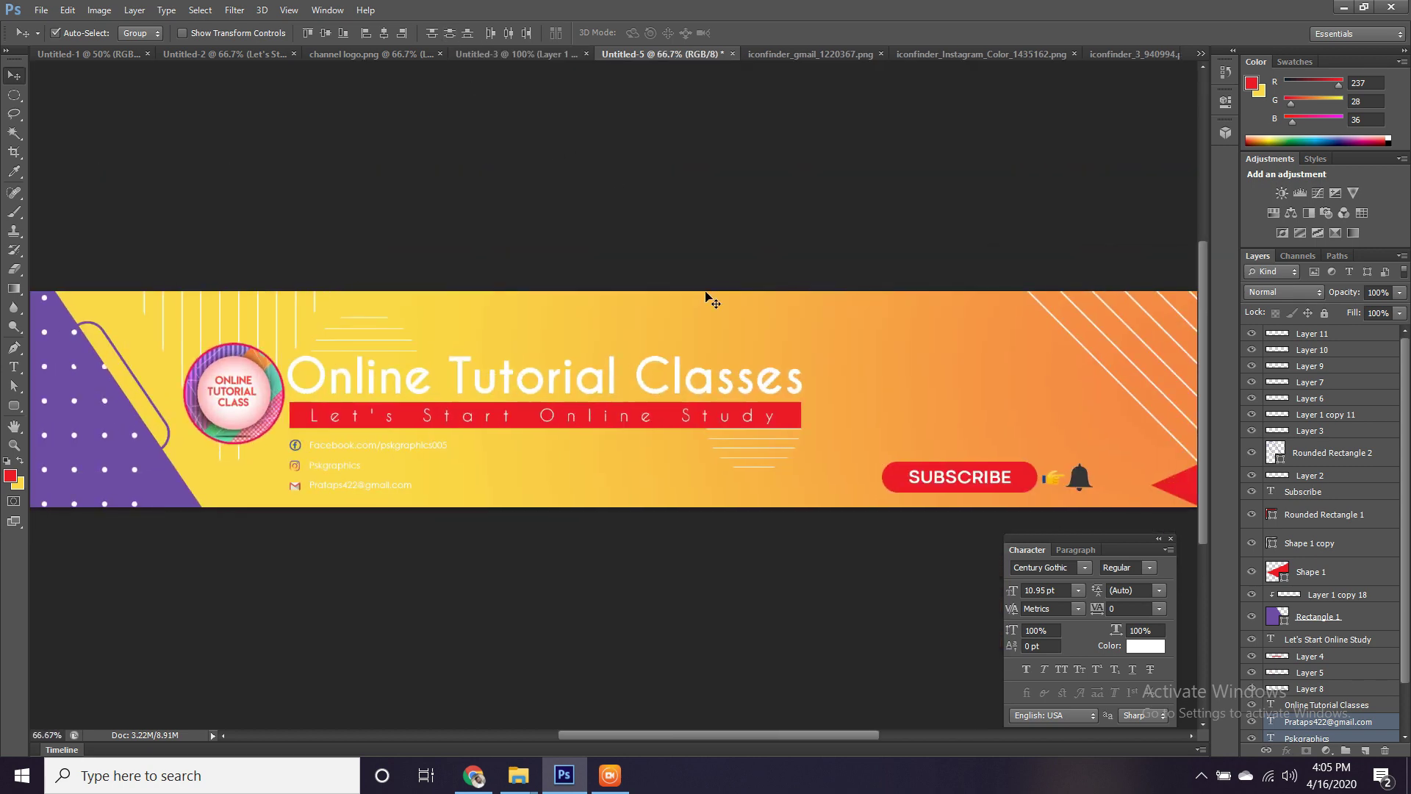
{"action": "key", "text": "ctrl+minus"}
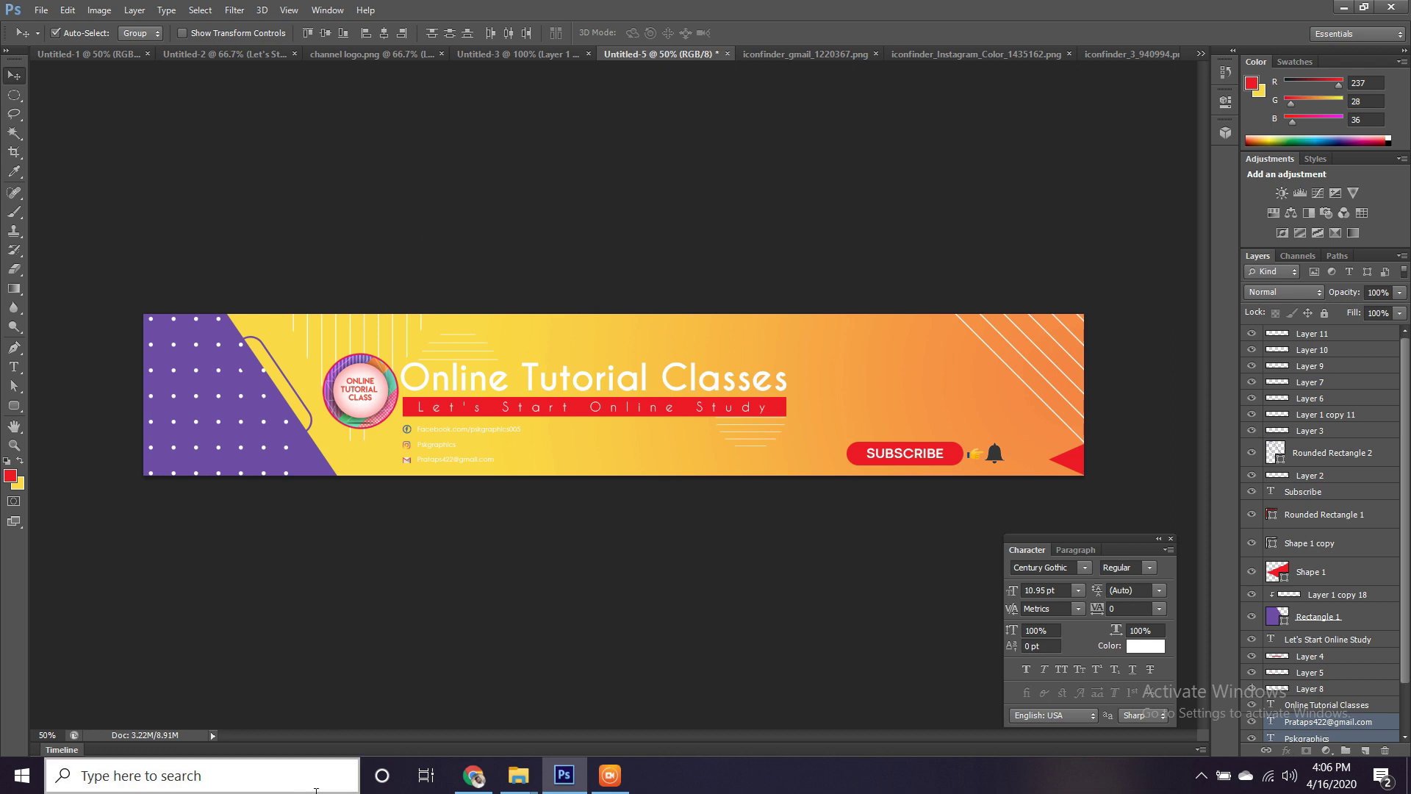
{"action": "mouse_move", "coordinate": [604, 772]}
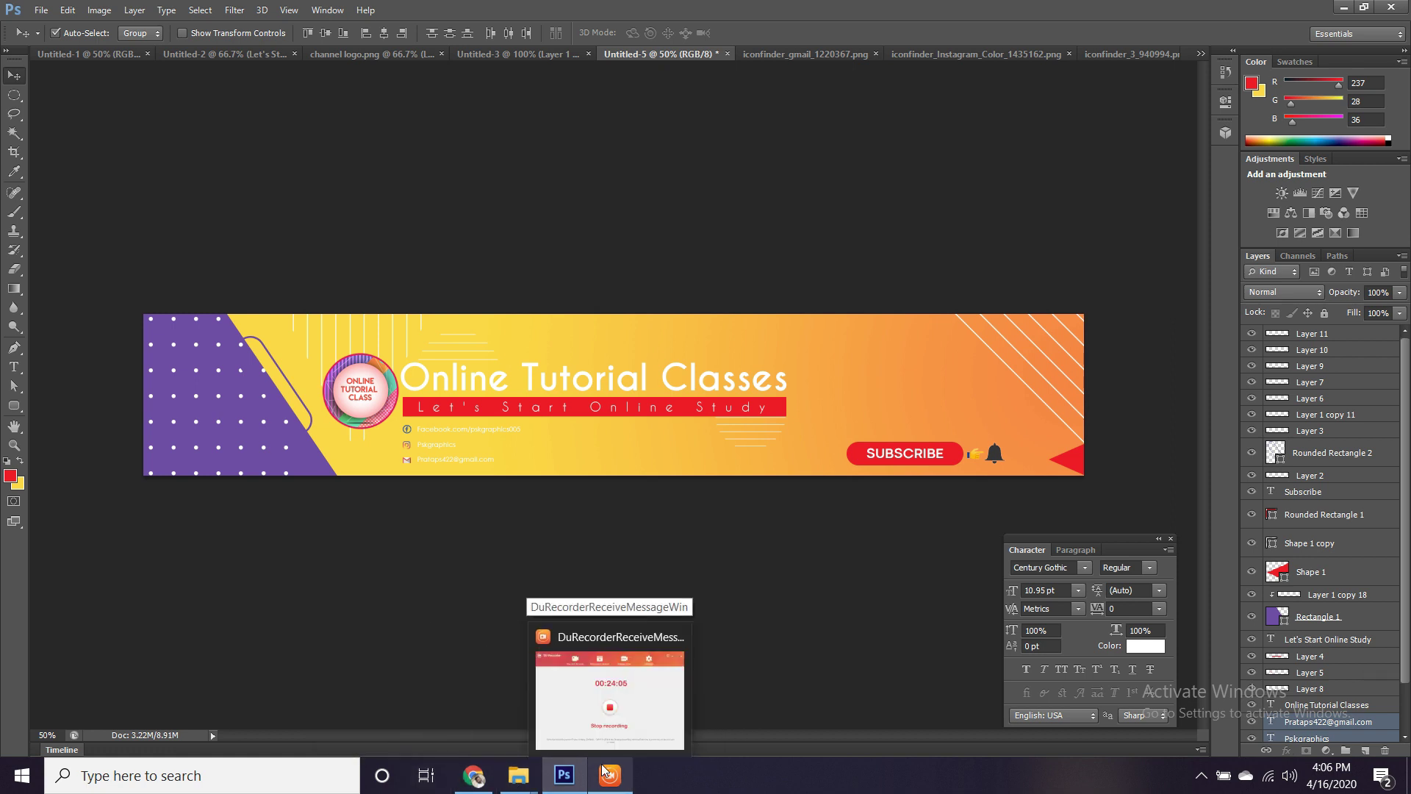
Stop the DU Recorder screen capture from its taskbar window.
{"action": "left_click", "coordinate": [603, 772]}
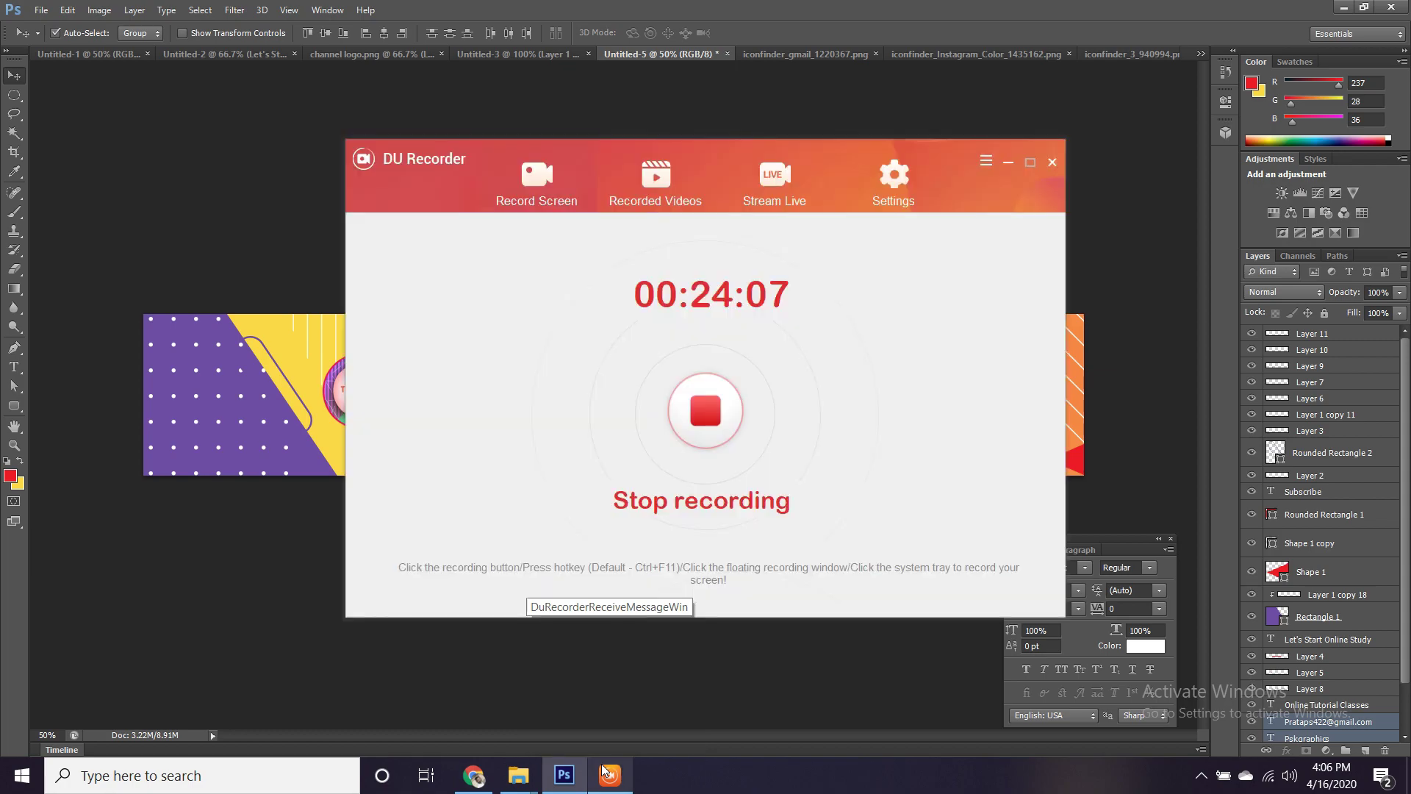
{"action": "left_click", "coordinate": [705, 430]}
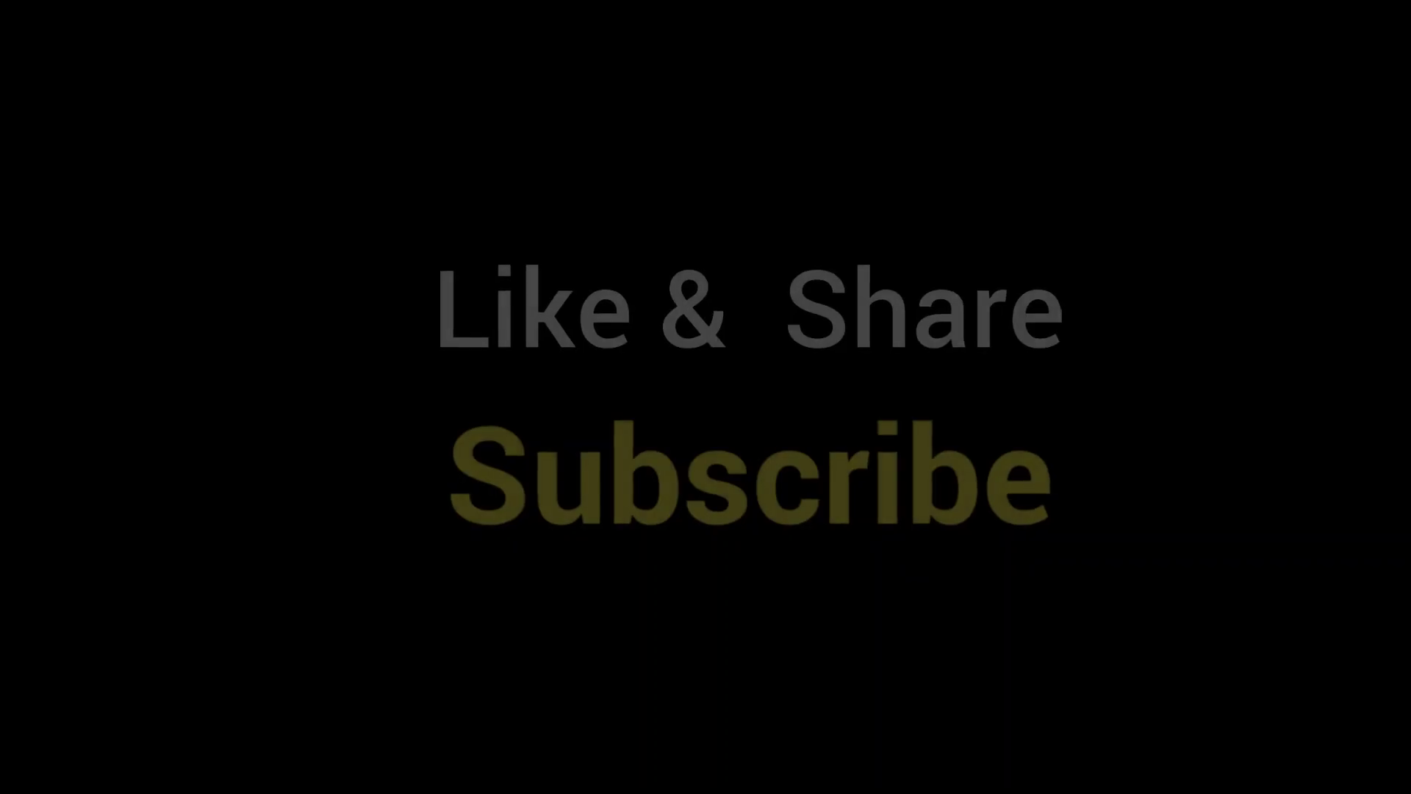